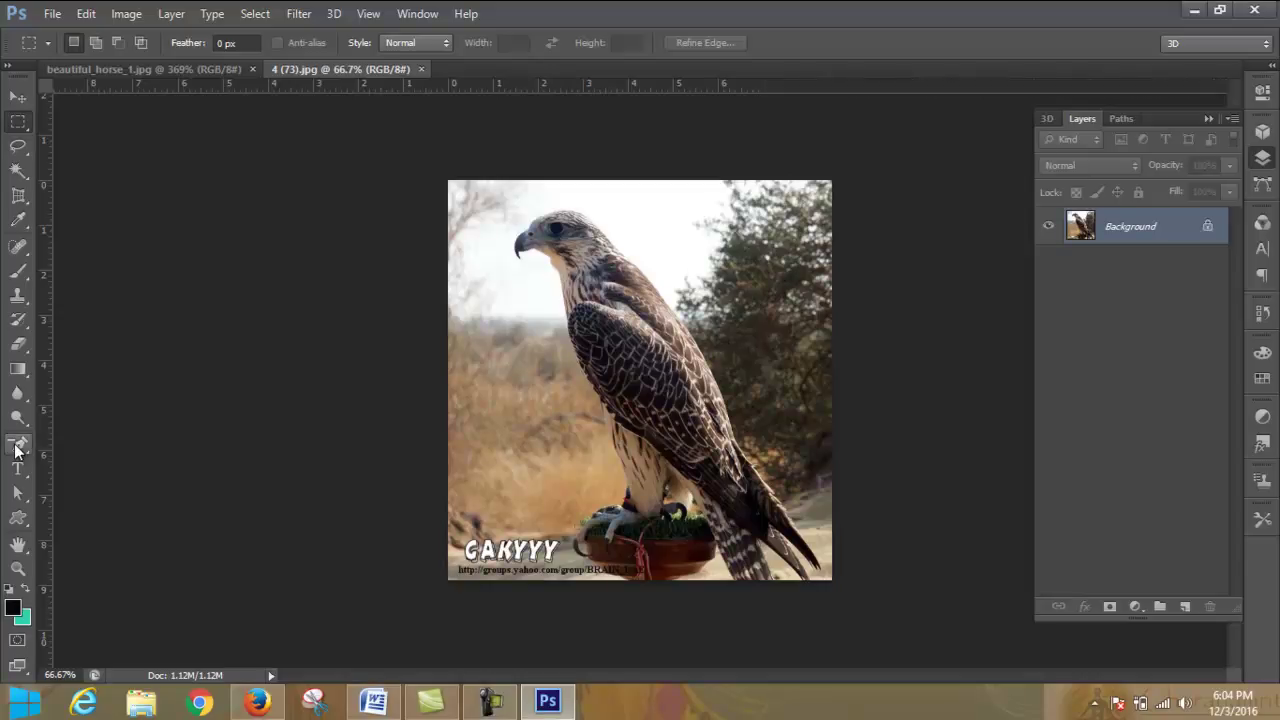
# - Select the standard Pen Tool in Path mode
pyautogui.click(20, 446)
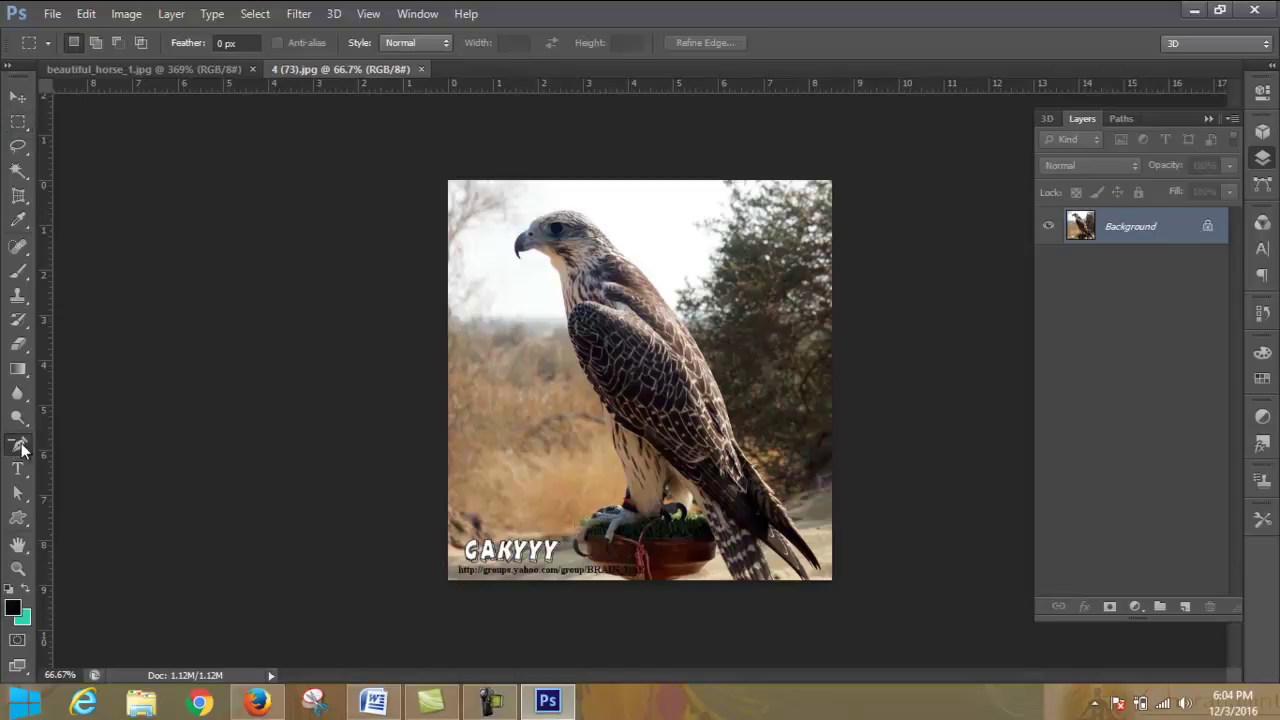
pyautogui.click(88, 442)
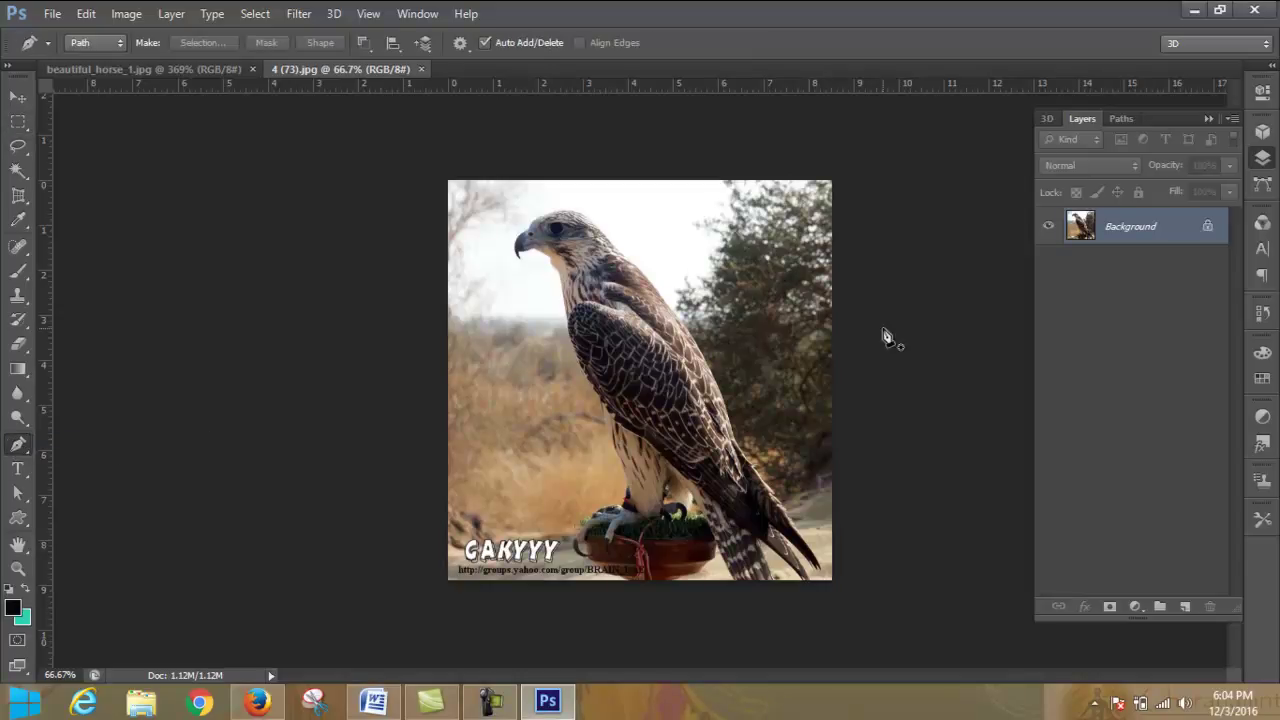
pyautogui.click(19, 447)
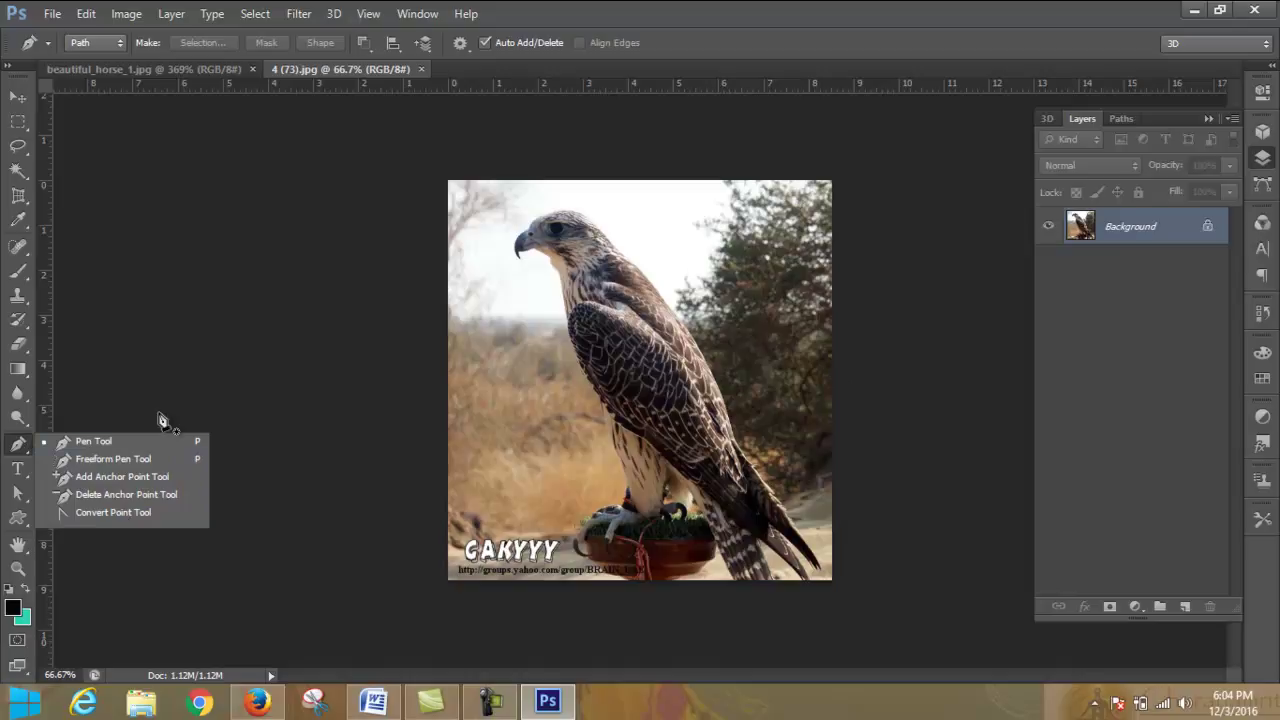
pyautogui.click(20, 445)
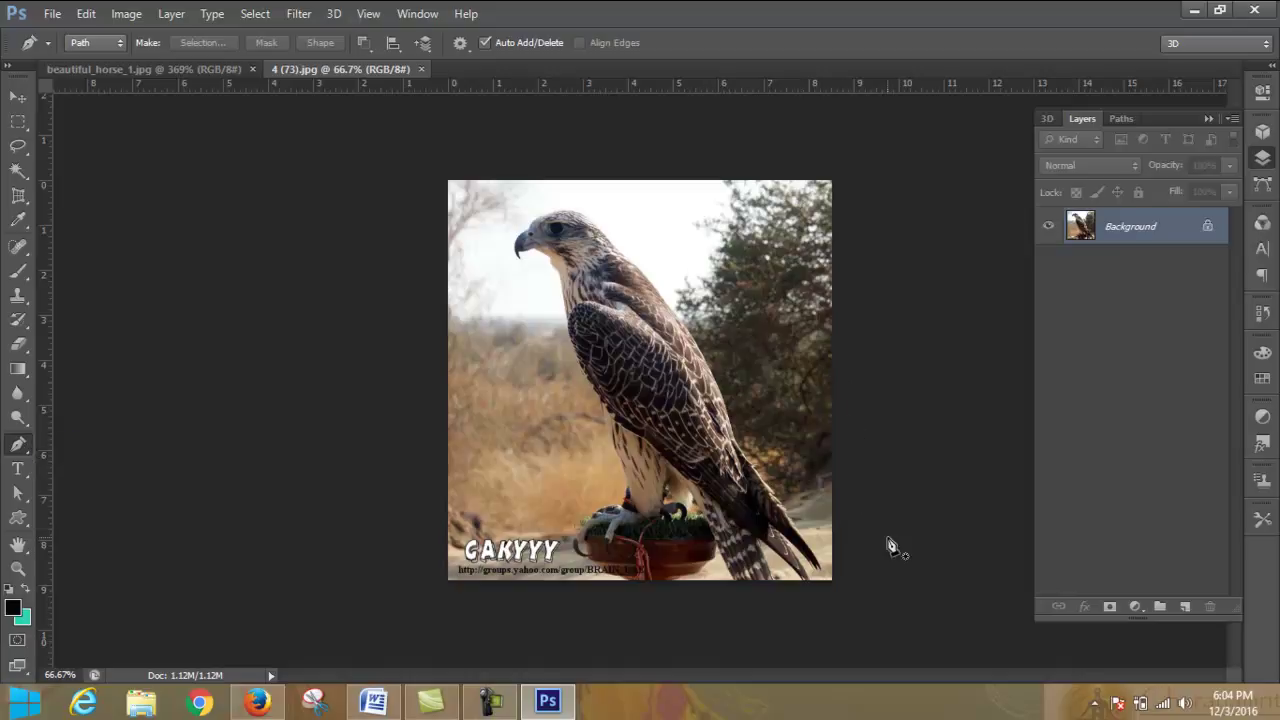
# - Zoom the falcon photo to 200% and scroll down to the talons and perch
pyautogui.hotkey('ctrl', '+')
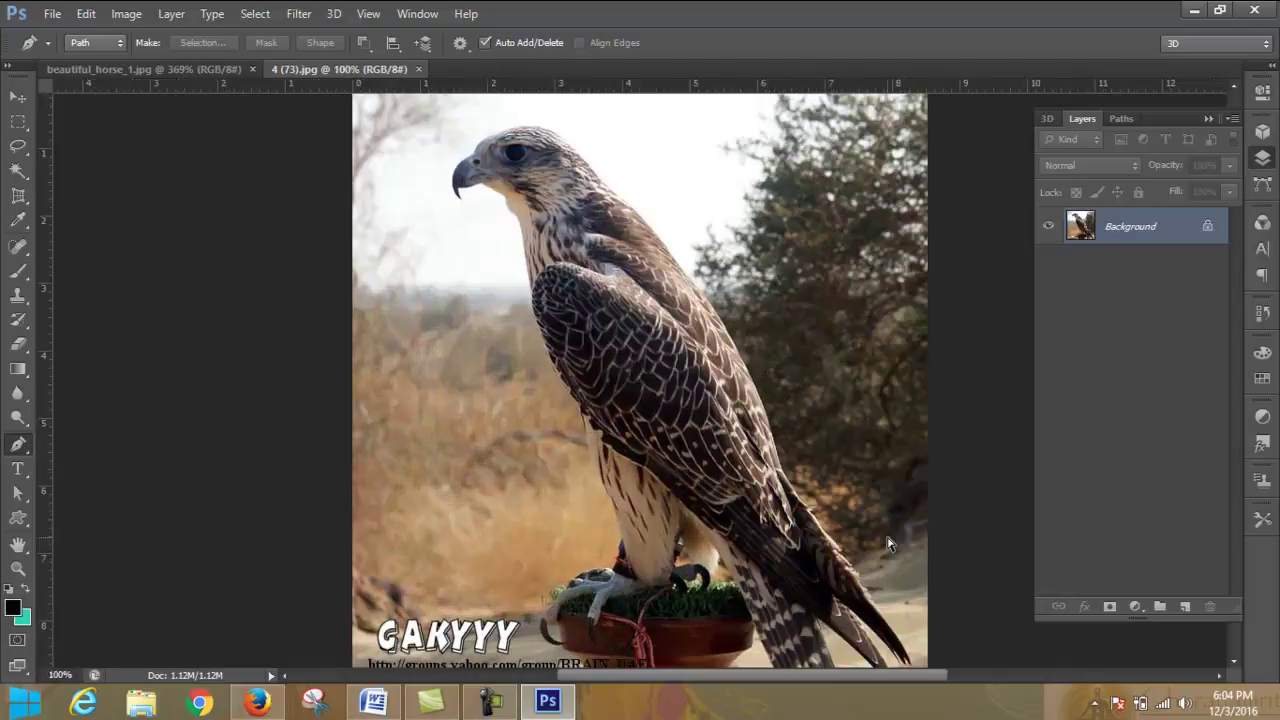
pyautogui.hotkey('ctrl', '+')
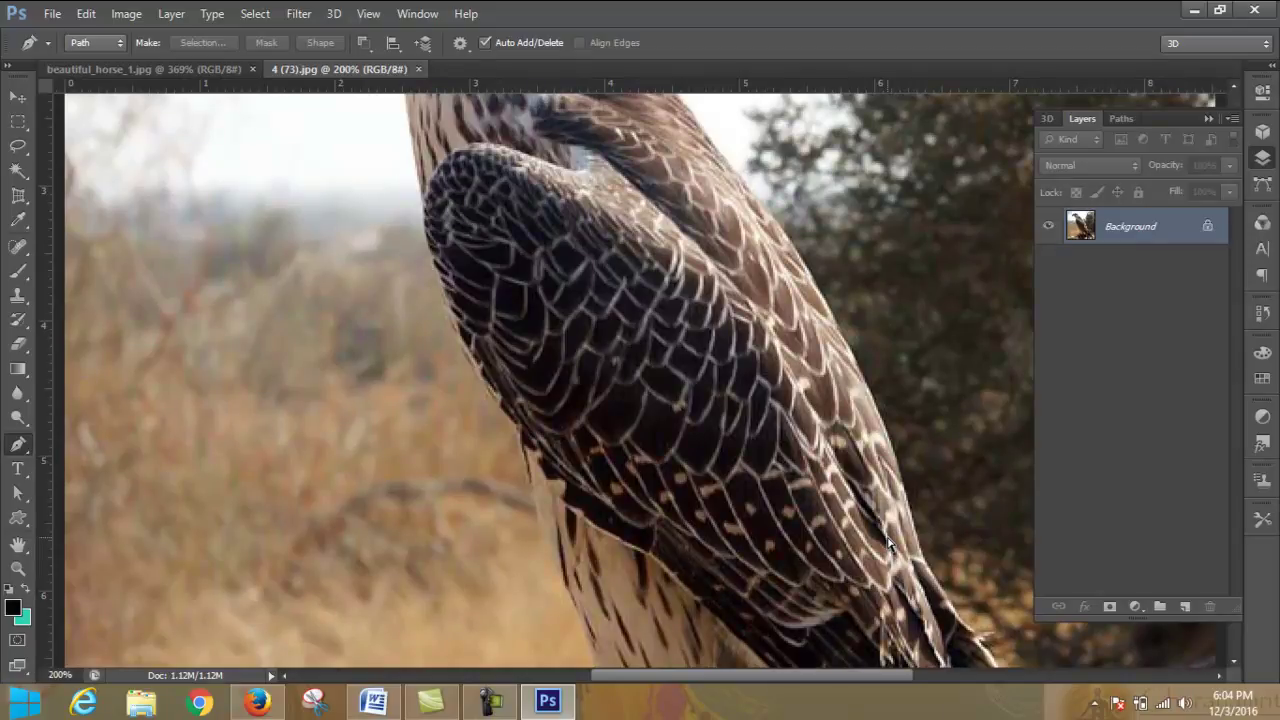
pyautogui.hotkey('ctrl', '-')
pyautogui.hotkey('ctrl', '-')
pyautogui.hotkey('ctrl', '+')
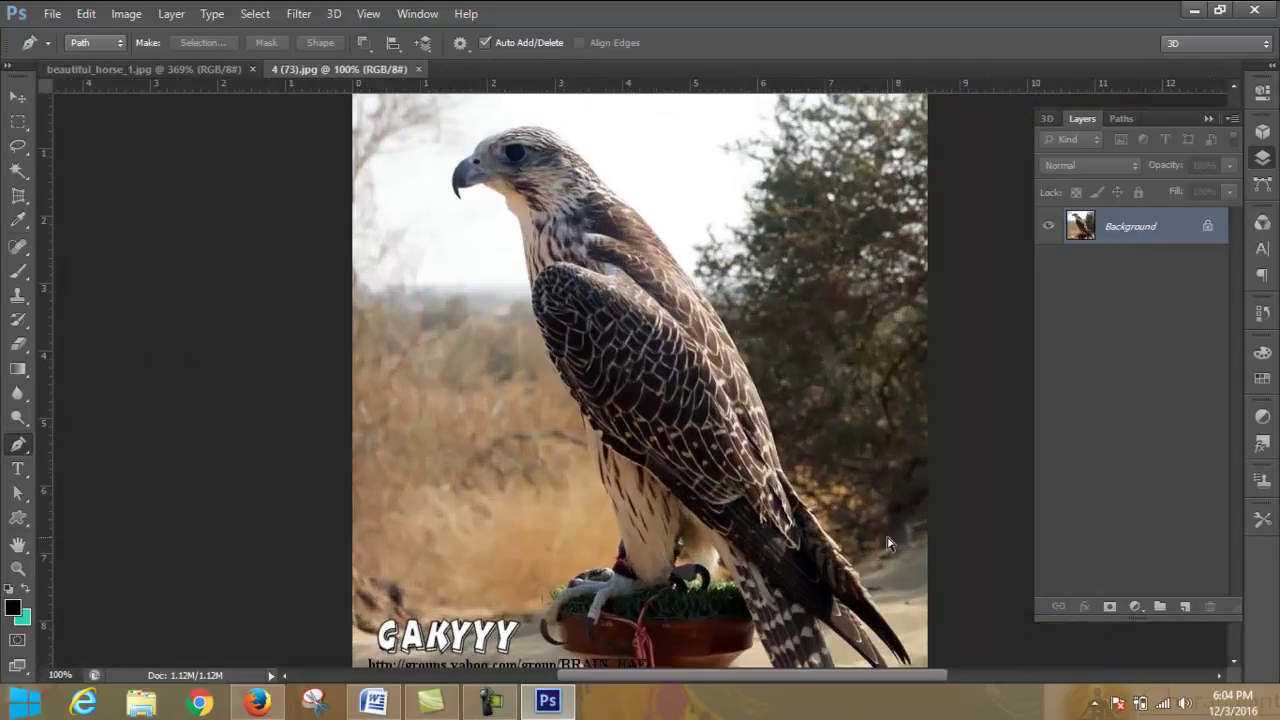
pyautogui.hotkey('ctrl', '+')
pyautogui.scroll(-3, 876, 460)
pyautogui.scroll(-3, 860, 420)
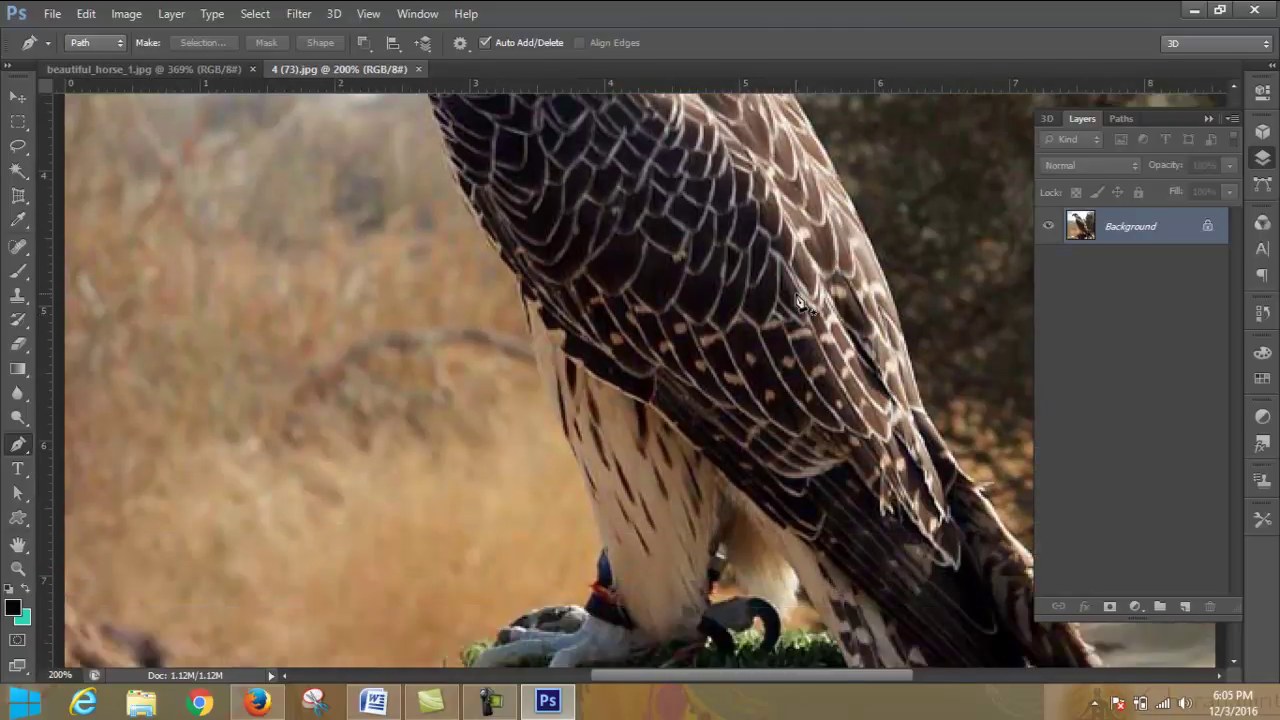
pyautogui.scroll(-2, 830, 360)
pyautogui.scroll(-2, 800, 305)
pyautogui.scroll(-1, 797, 303)
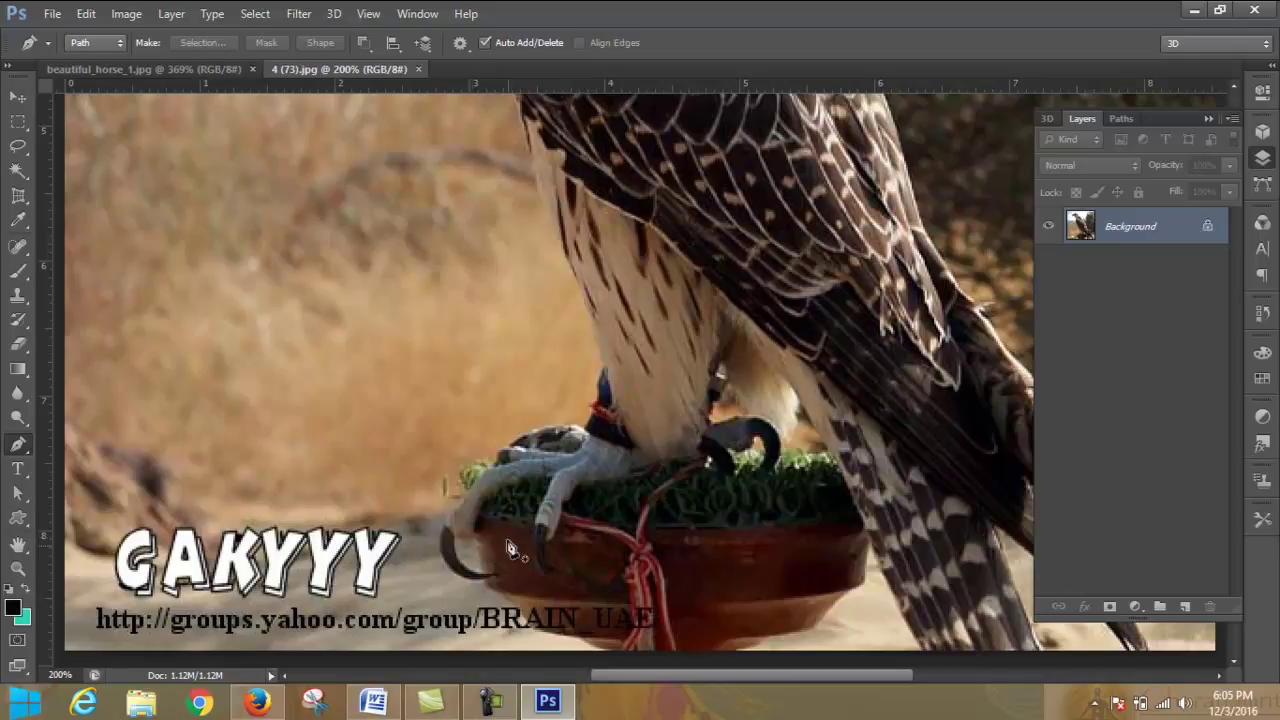
# - Start the path at the talon and curve anchors up the falcon's belly edge
pyautogui.click(468, 546)
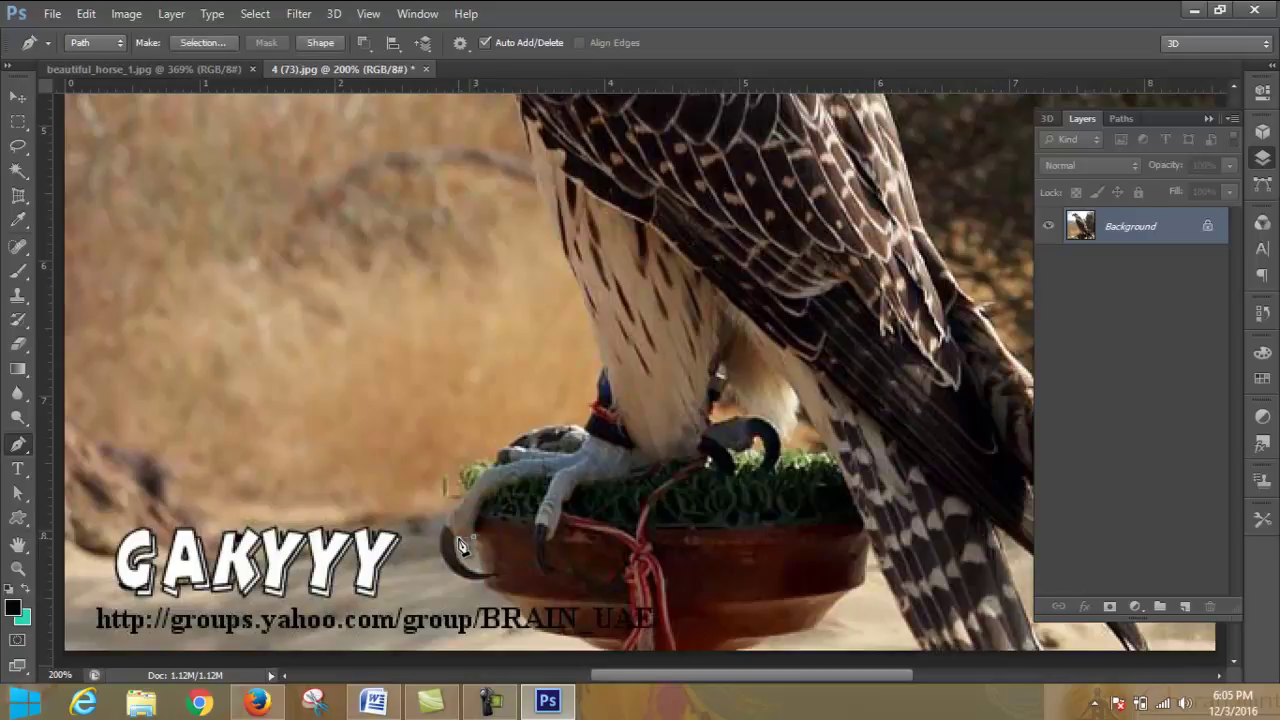
pyautogui.moveTo(495, 578); pyautogui.dragTo(552, 583)
pyautogui.moveTo(447, 537); pyautogui.dragTo(447, 458)
pyautogui.press('Escape')
pyautogui.moveTo(533, 432); pyautogui.dragTo(591, 437)
pyautogui.scroll(1, 603, 375)
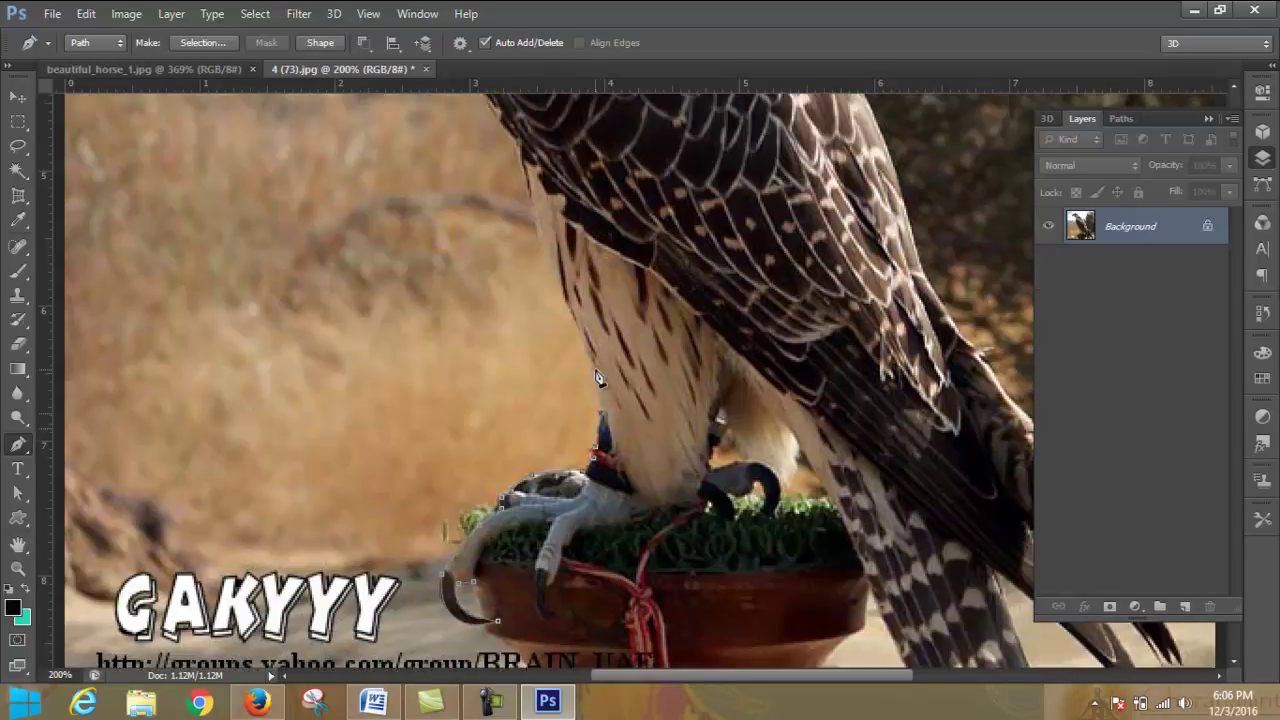
pyautogui.scroll(1, 603, 375)
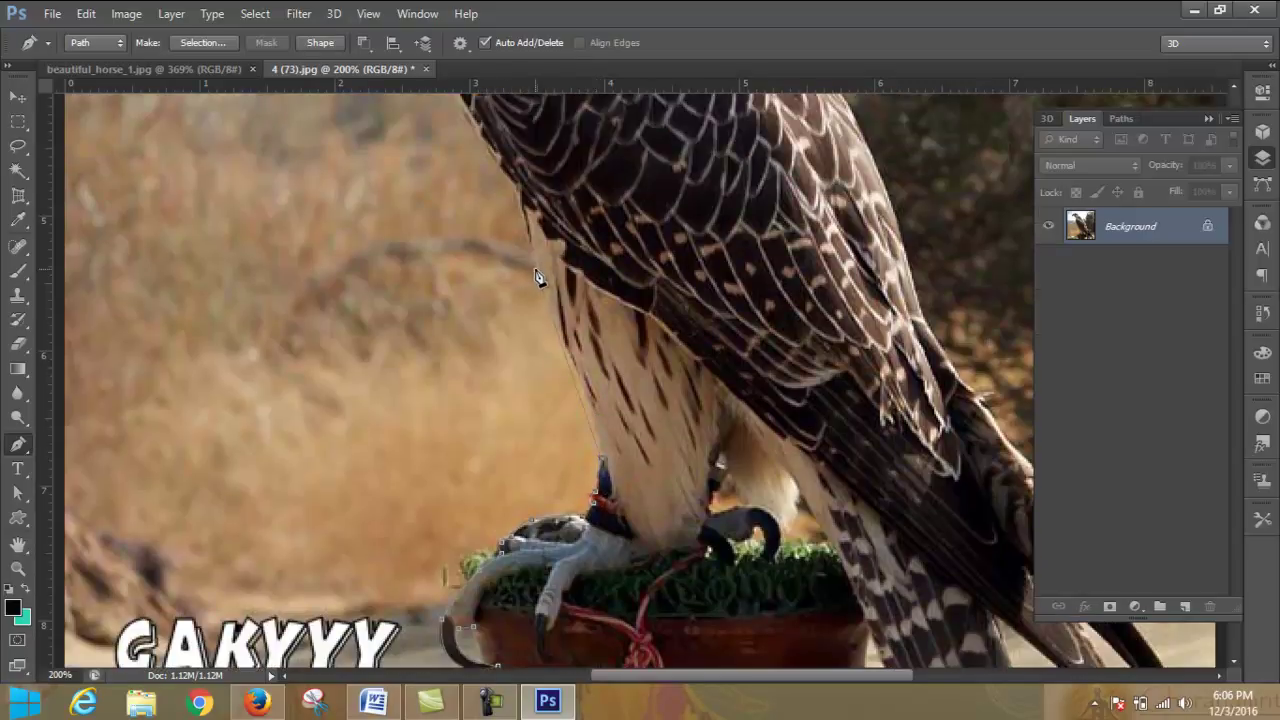
pyautogui.moveTo(532, 247)
pyautogui.mouseDown()
pyautogui.moveTo(504, 214)
pyautogui.moveTo(486, 149)
pyautogui.mouseUp()
# - Add anchors up the wing's front edge and chest to the throat below the beak
pyautogui.scroll(2, 550, 300)
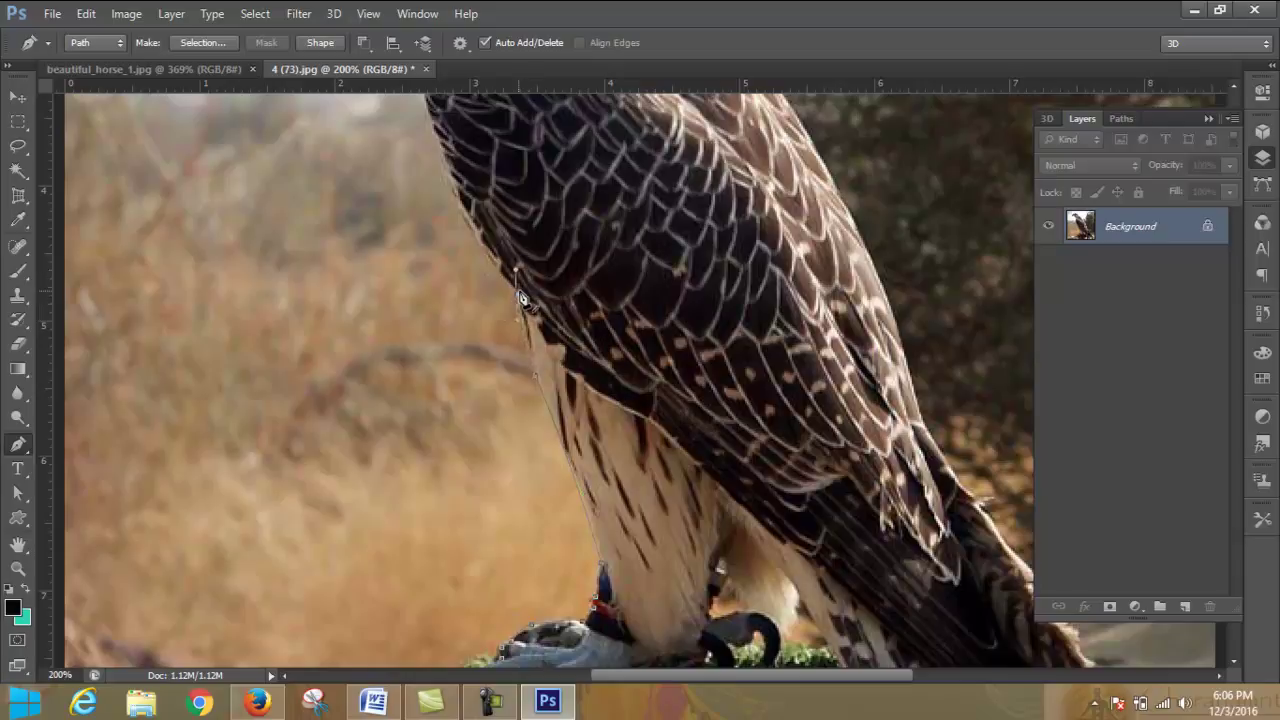
pyautogui.scroll(3, 540, 325)
pyautogui.scroll(1, 545, 355)
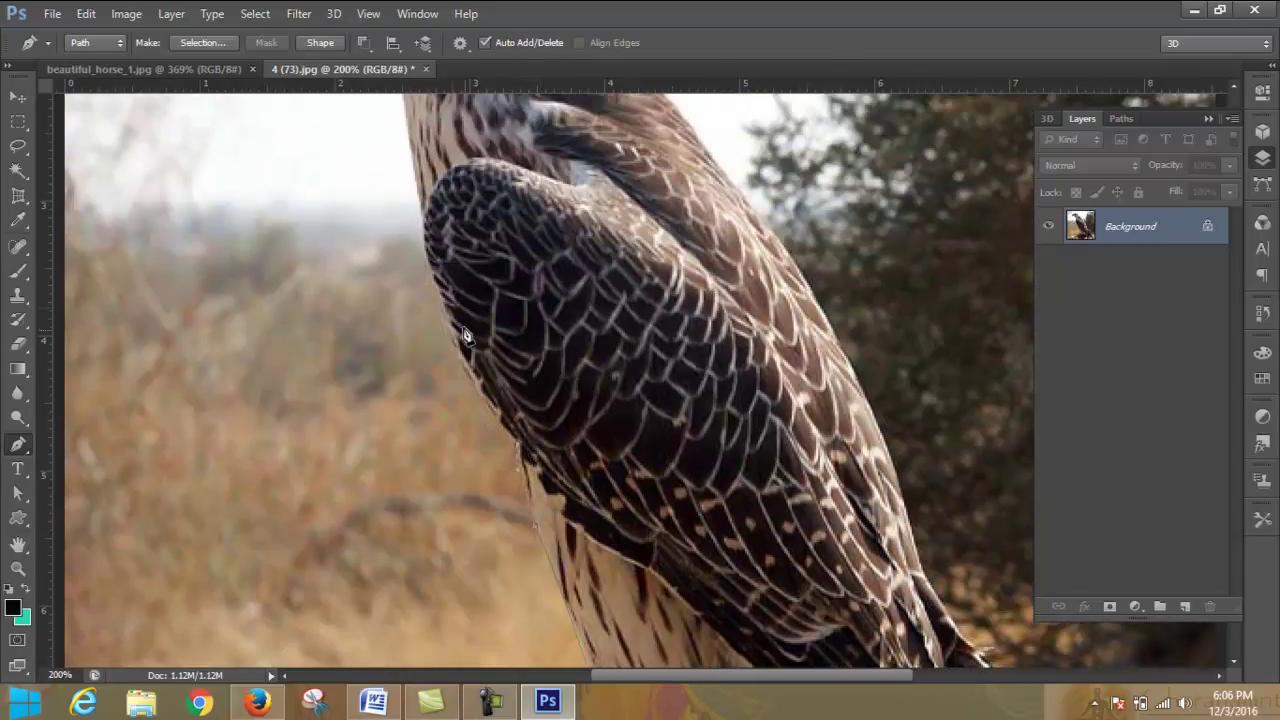
pyautogui.click(430, 232)
pyautogui.scroll(2, 440, 300)
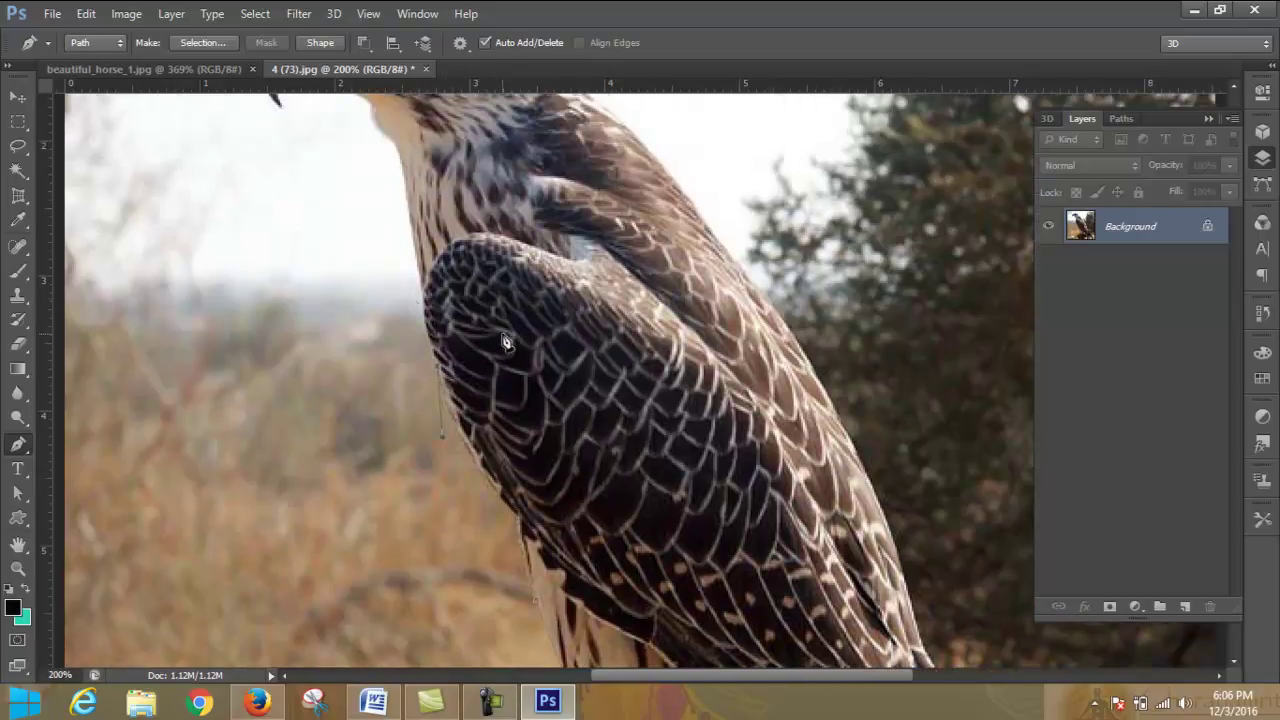
pyautogui.moveTo(424, 287); pyautogui.dragTo(427, 290)
pyautogui.scroll(2, 428, 292)
pyautogui.click(406, 254)
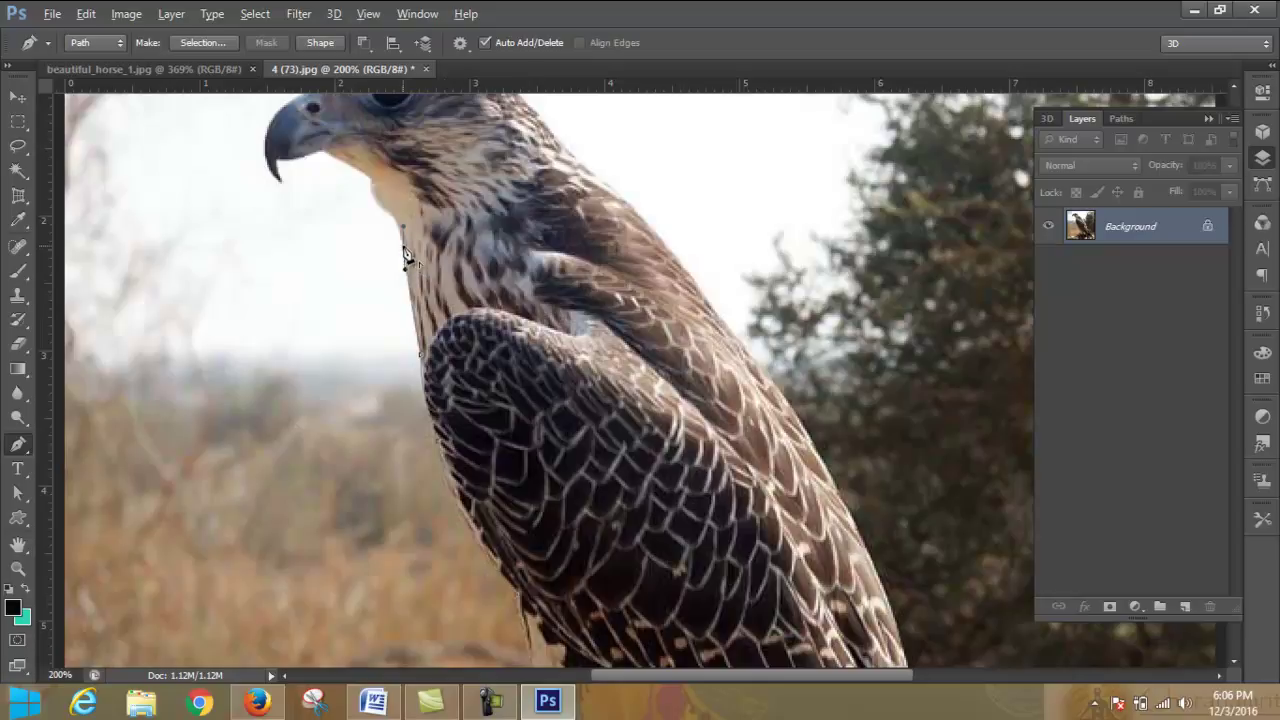
pyautogui.scroll(1, 404, 256)
pyautogui.moveTo(381, 254); pyautogui.dragTo(364, 236)
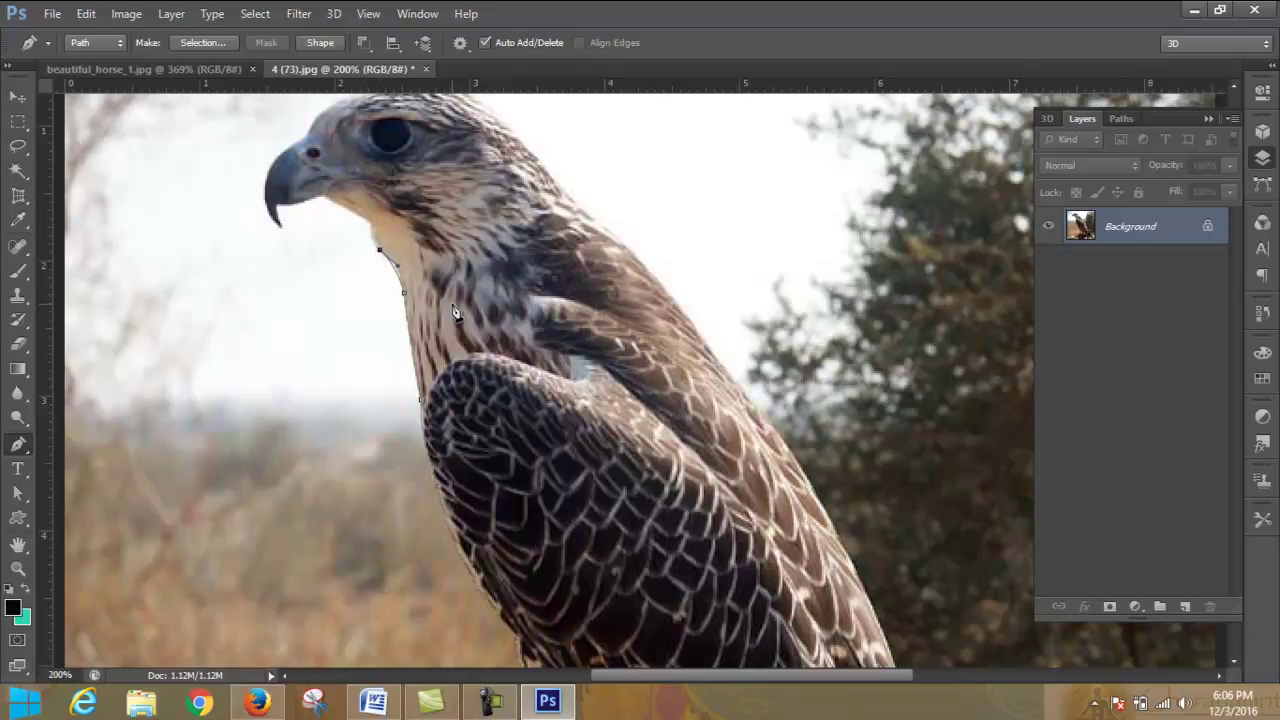
pyautogui.scroll(2, 404, 257)
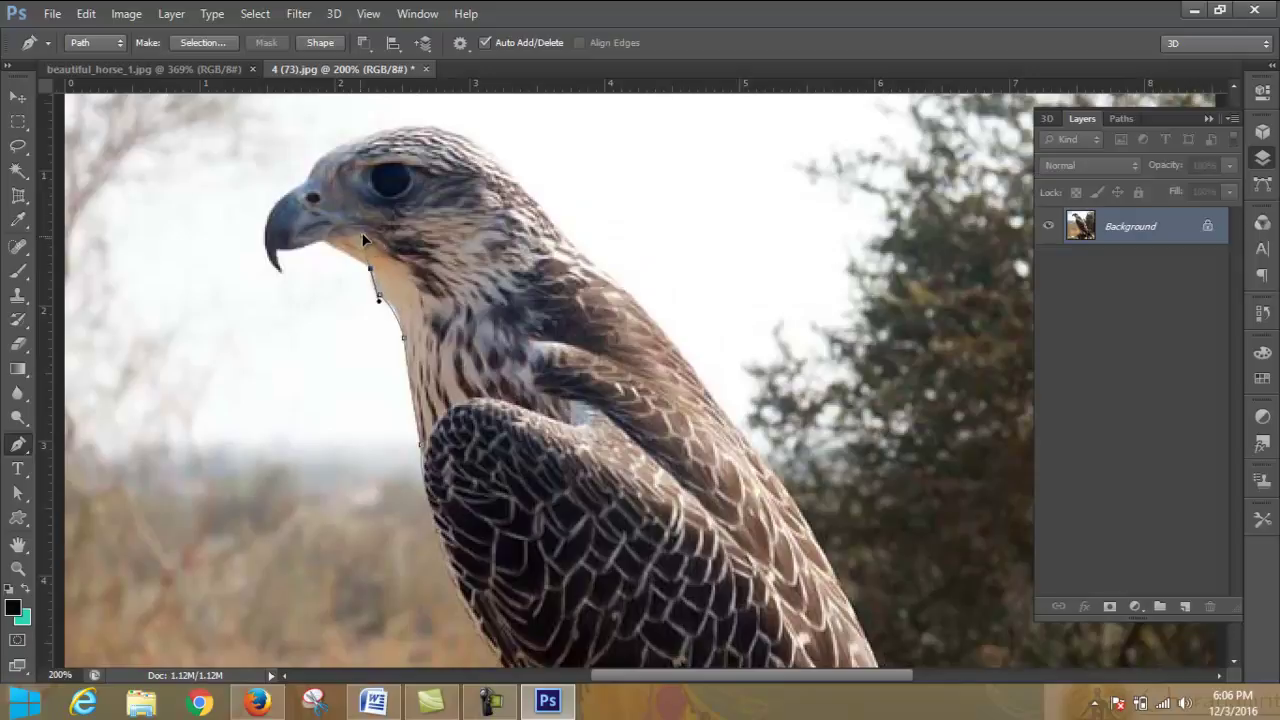
# - Trace anchors from the neck around the base and hooked tip of the beak
pyautogui.click(370, 269)
pyautogui.click(320, 245)
pyautogui.moveTo(279, 254); pyautogui.dragTo(271, 250)
pyautogui.moveTo(287, 283); pyautogui.dragTo(288, 283)
pyautogui.moveTo(267, 229); pyautogui.dragTo(269, 185)
# - Add corner anchors over the top of the beak and the top of the head
pyautogui.moveTo(305, 185); pyautogui.dragTo(341, 172)
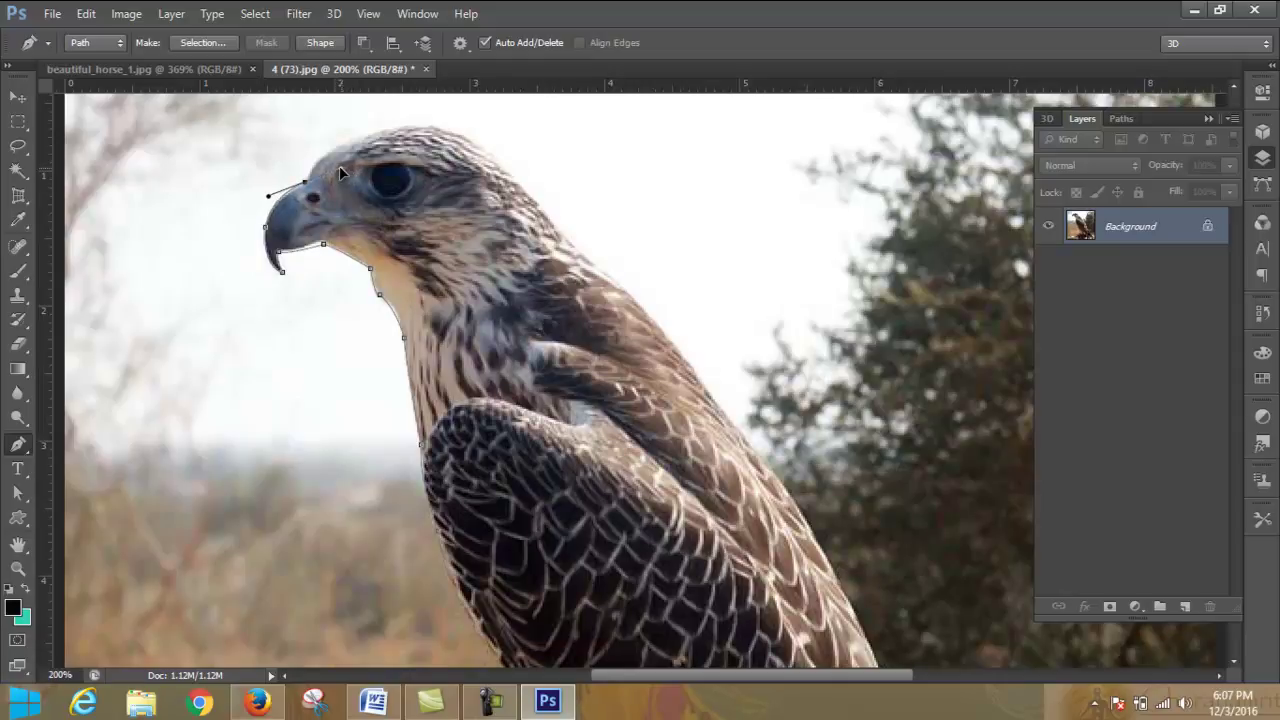
pyautogui.keyDown('alt'); pyautogui.click(309, 192); pyautogui.keyUp('alt')
pyautogui.moveTo(415, 127); pyautogui.dragTo(506, 128)
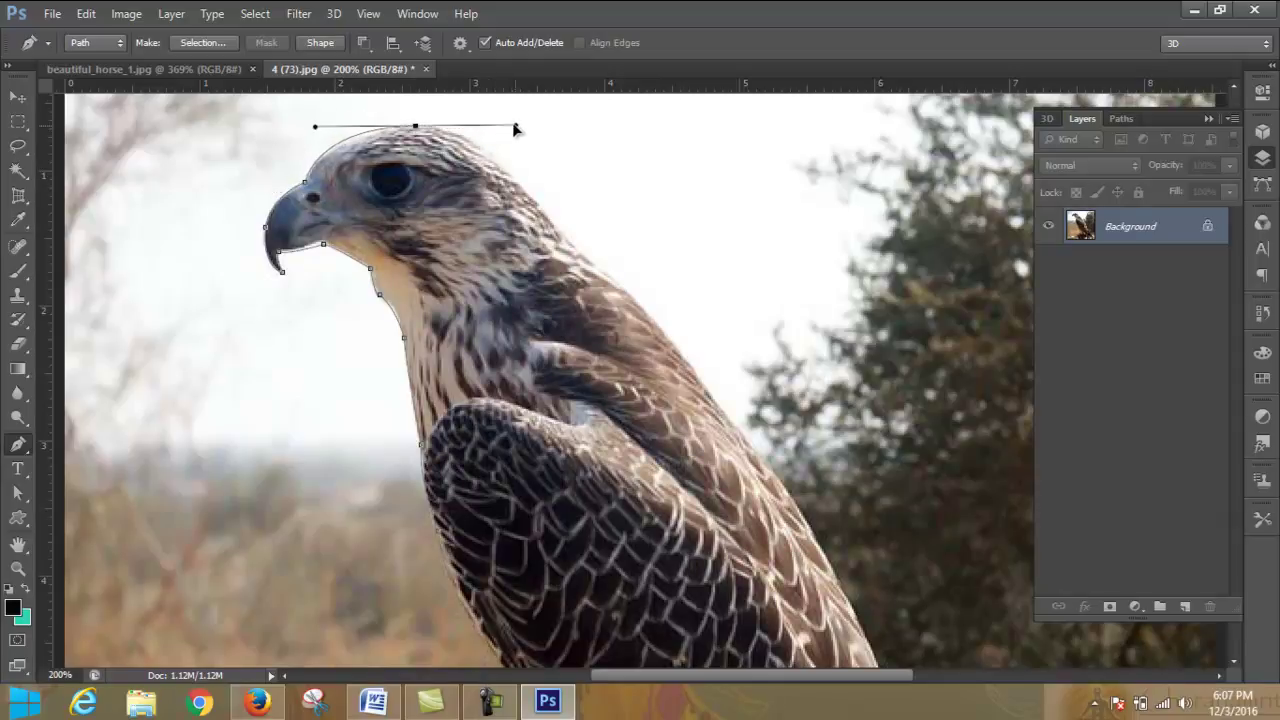
pyautogui.keyDown('alt'); pyautogui.click(416, 128); pyautogui.keyUp('alt')
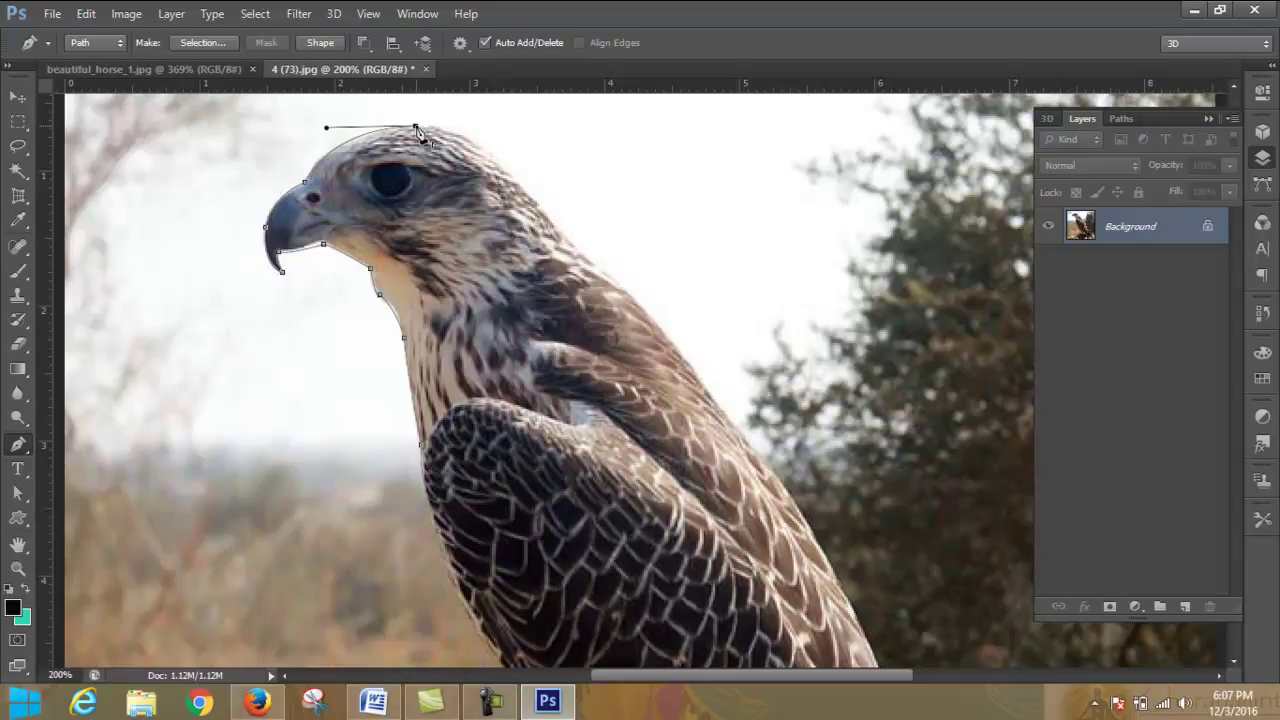
# - Curve the path down the back of the neck and along the falcon's back
pyautogui.click(552, 224)
pyautogui.moveTo(552, 224); pyautogui.dragTo(627, 320)
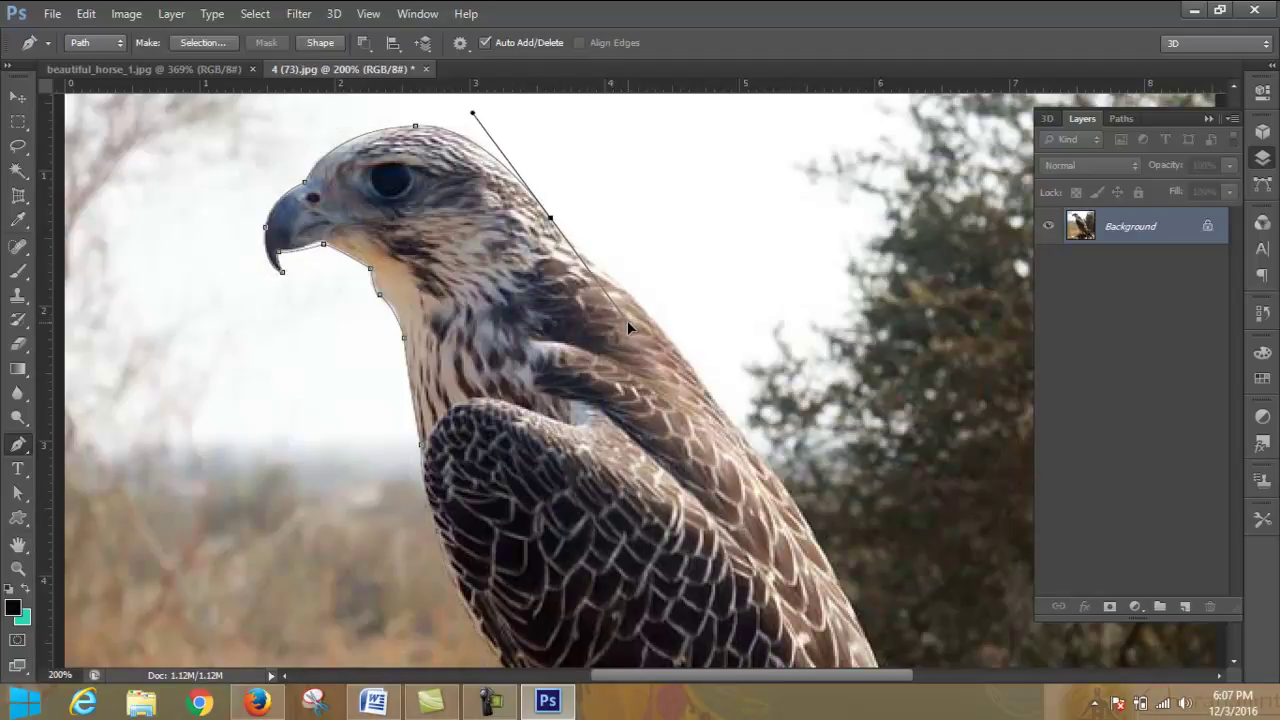
pyautogui.keyDown('alt'); pyautogui.click(552, 224); pyautogui.keyUp('alt')
pyautogui.moveTo(695, 370); pyautogui.dragTo(740, 431)
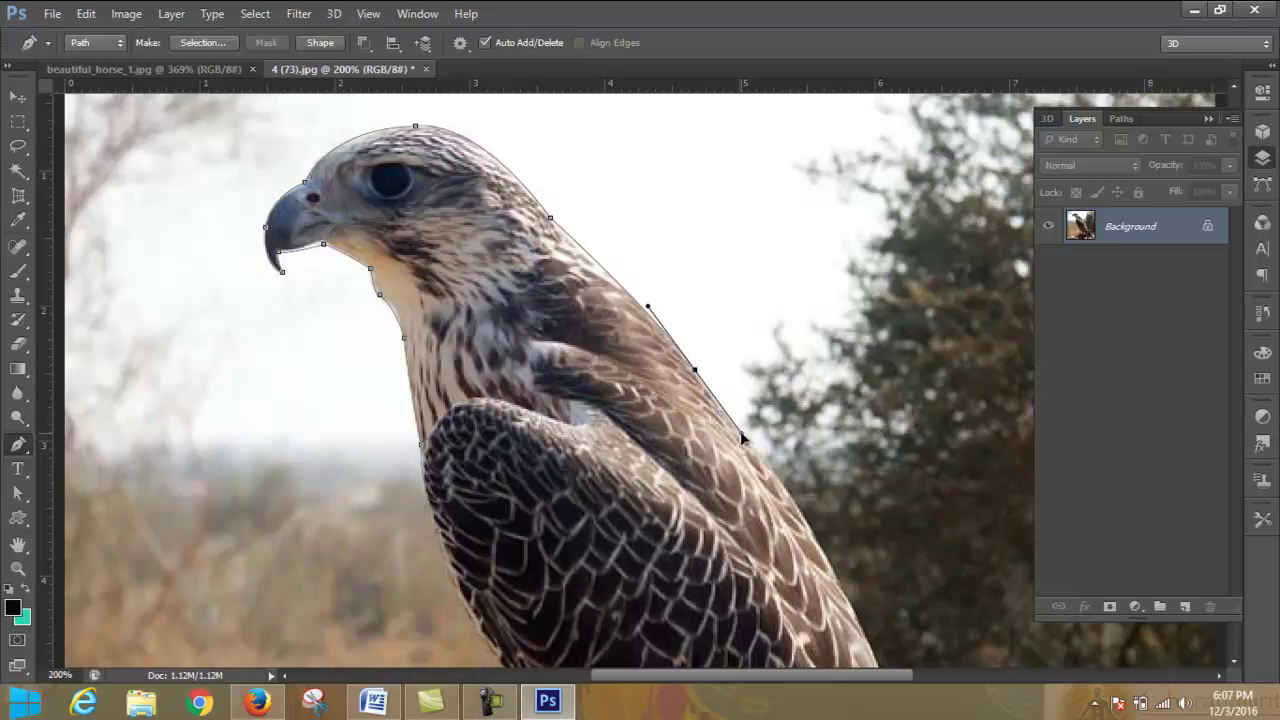
pyautogui.keyDown('alt'); pyautogui.click(695, 371); pyautogui.keyUp('alt')
pyautogui.scroll(-2, 771, 350)
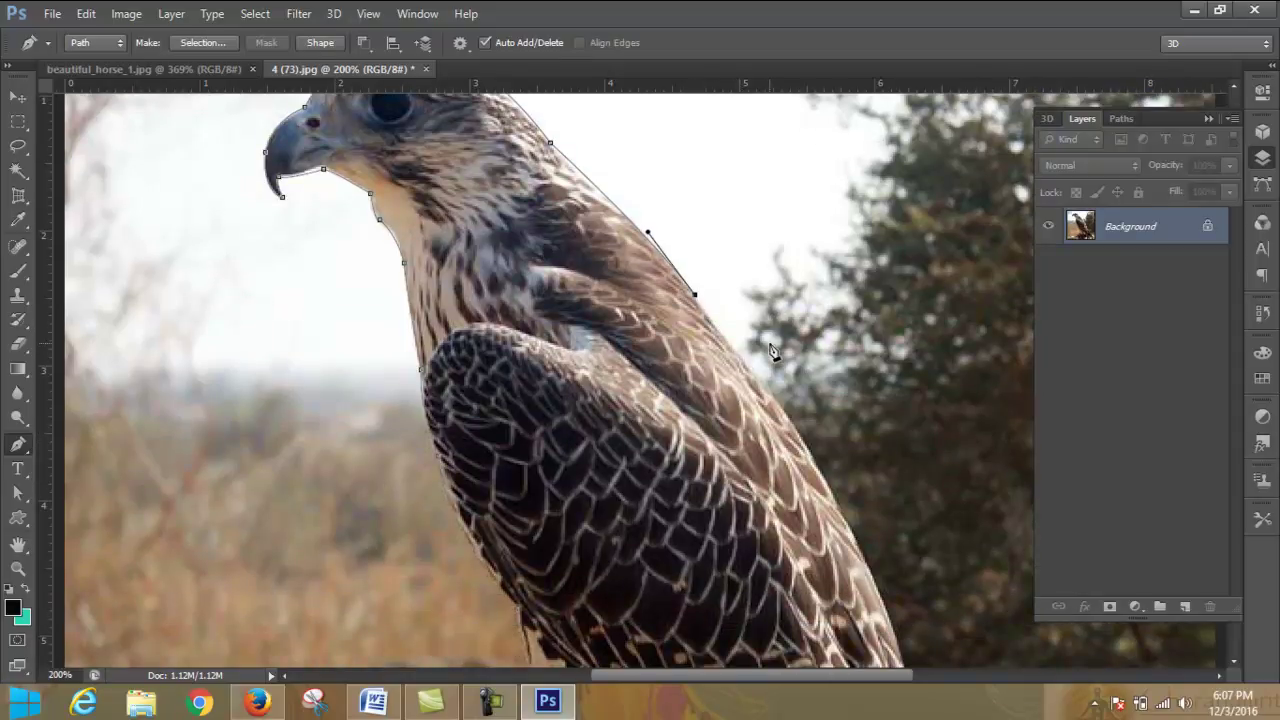
pyautogui.scroll(-1, 771, 350)
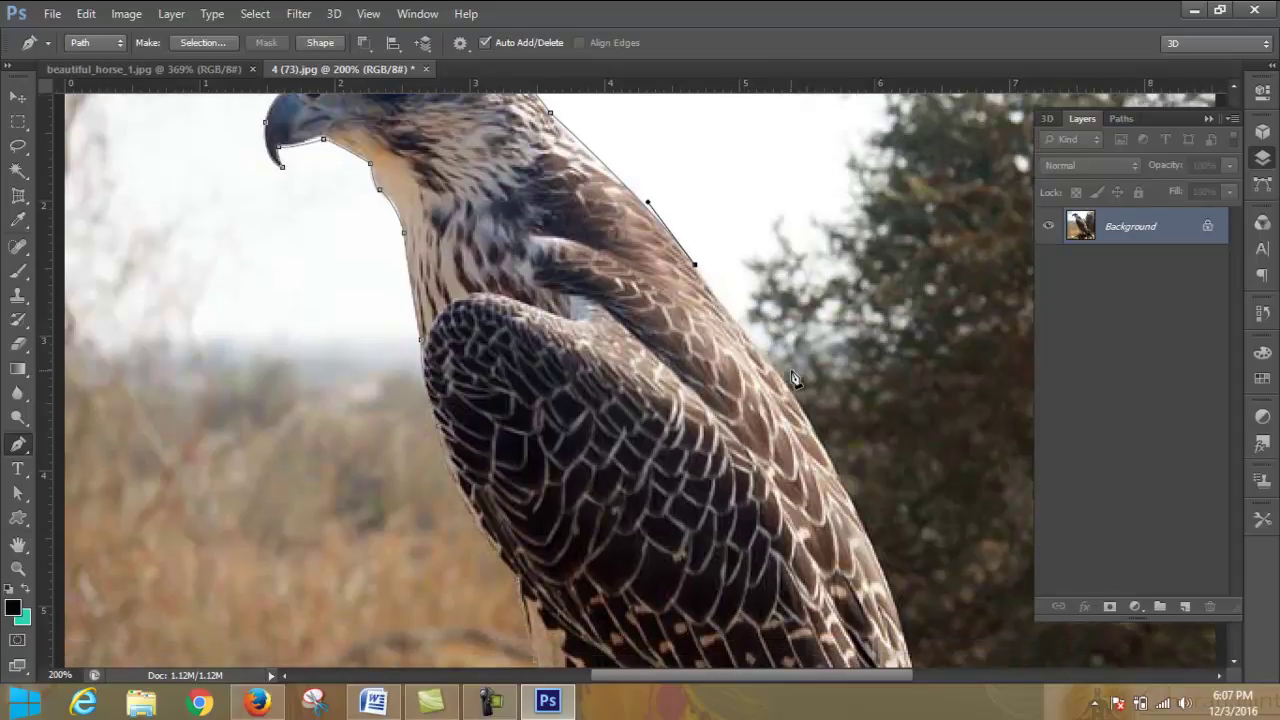
pyautogui.click(817, 437)
pyautogui.moveTo(818, 439)
pyautogui.mouseDown()
pyautogui.moveTo(819, 452)
pyautogui.moveTo(819, 441)
pyautogui.mouseUp()
# - Continue anchors along the wing's outer edge to the wing tip and tail feathers
pyautogui.scroll(-5, 825, 445)
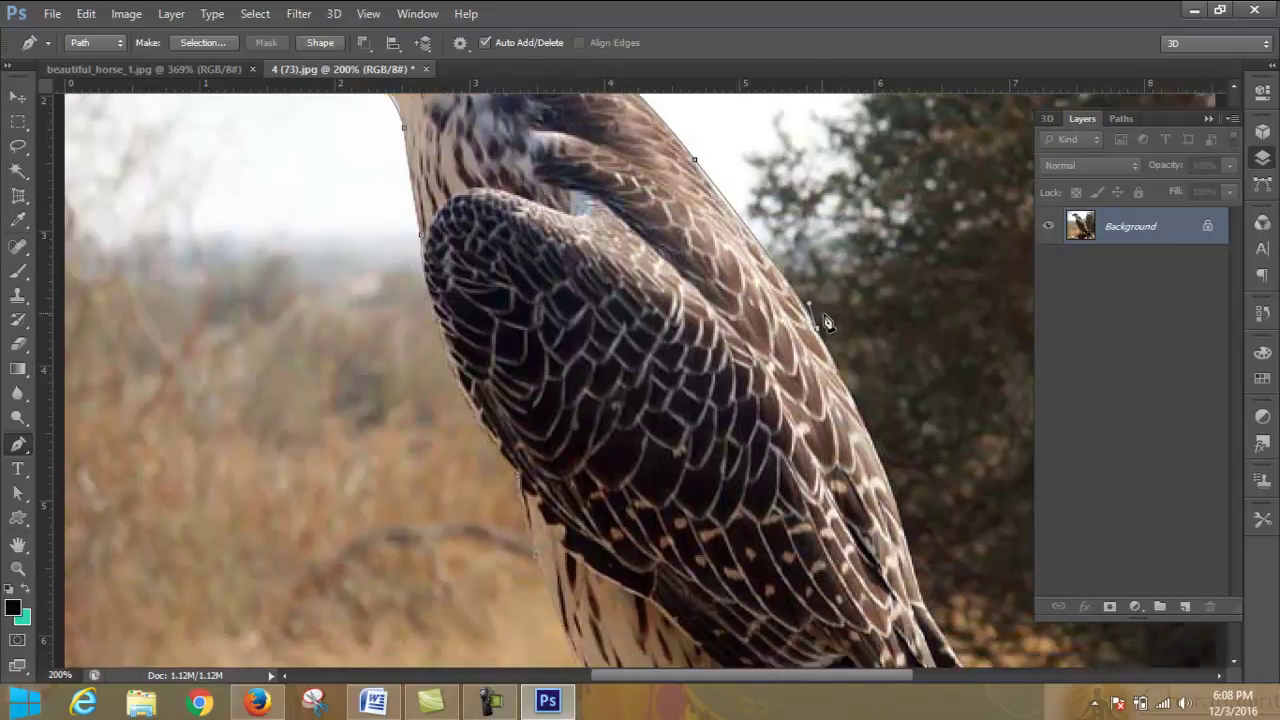
pyautogui.moveTo(891, 457); pyautogui.dragTo(893, 478)
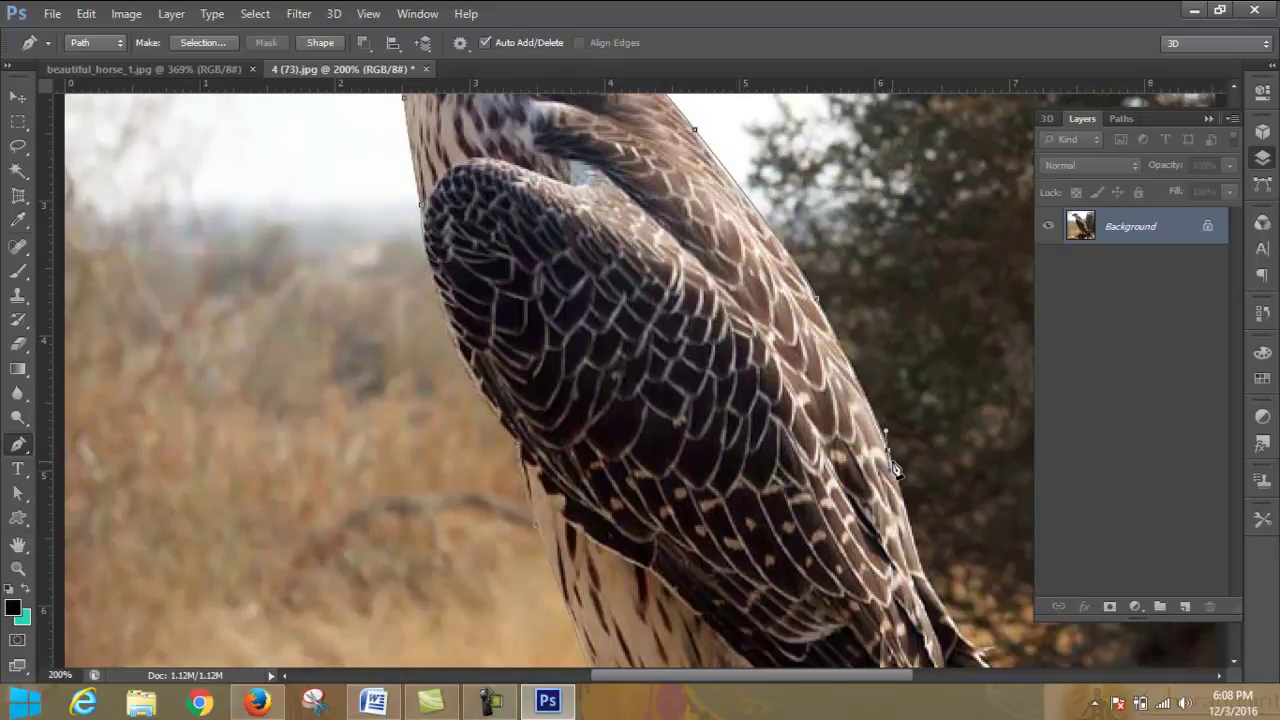
pyautogui.scroll(-4, 923, 371)
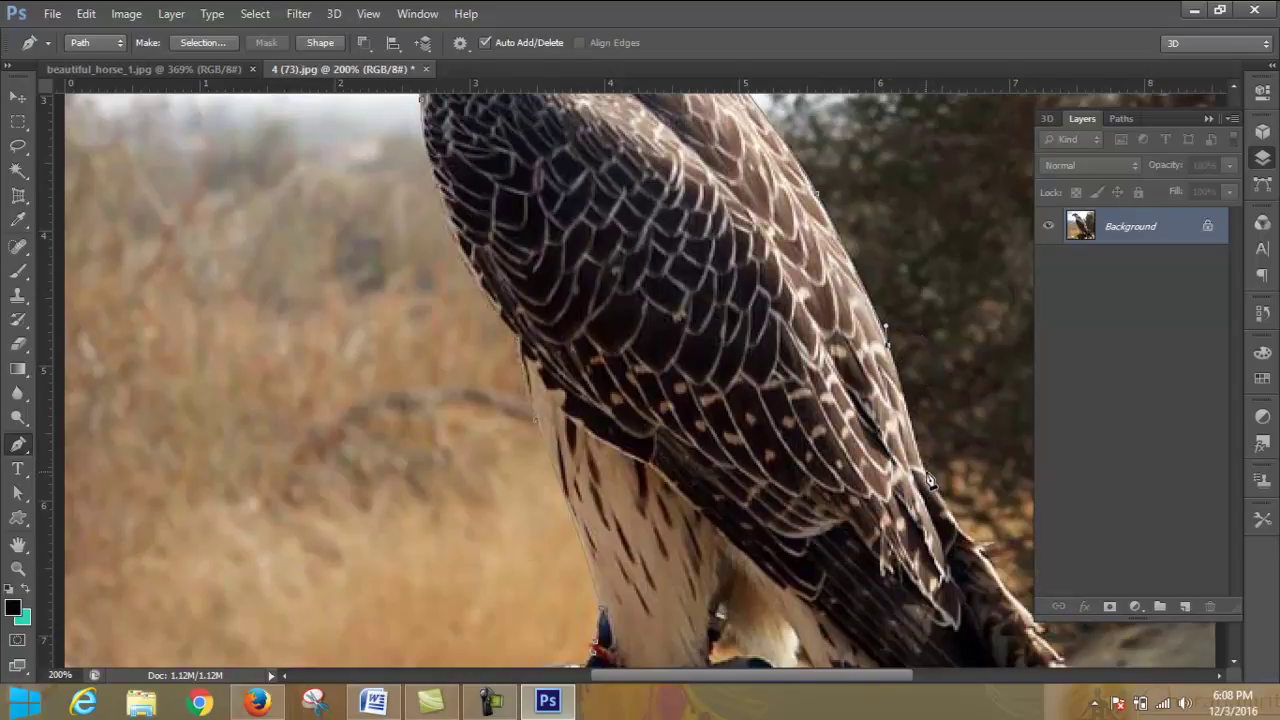
pyautogui.moveTo(929, 481); pyautogui.dragTo(943, 535)
pyautogui.moveTo(816, 675); pyautogui.dragTo(854, 675)
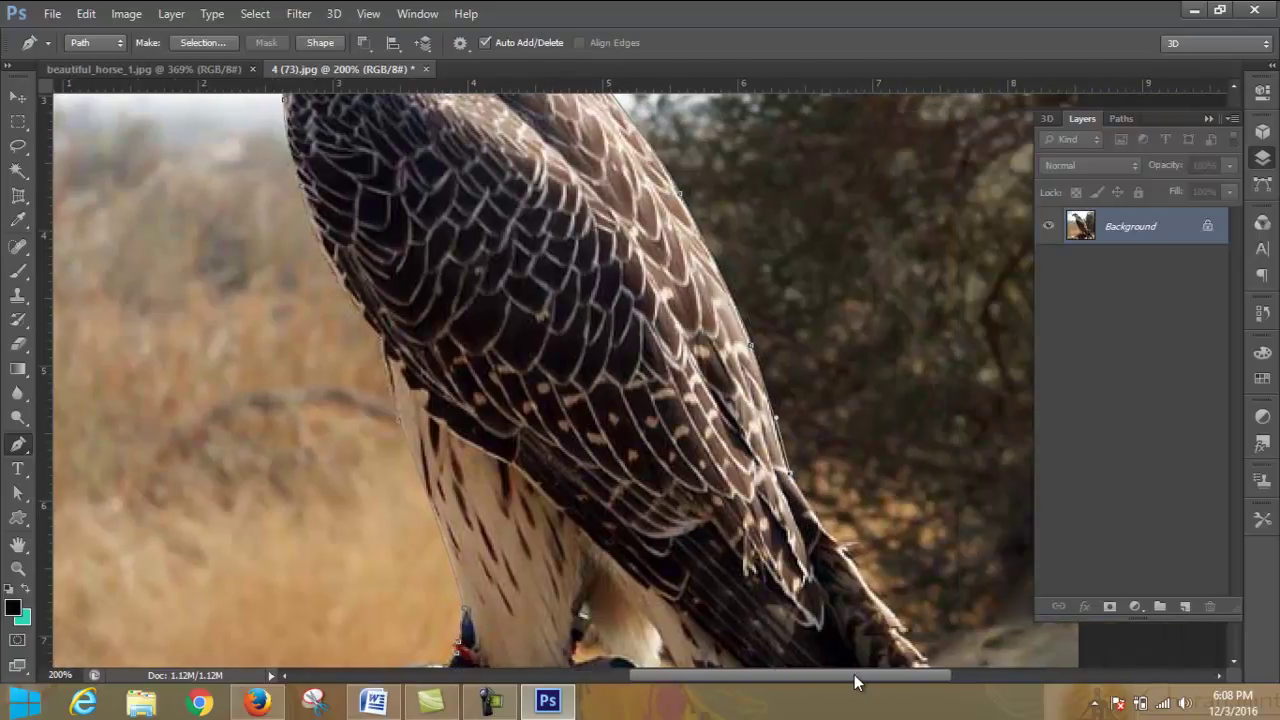
pyautogui.scroll(-5, 886, 480)
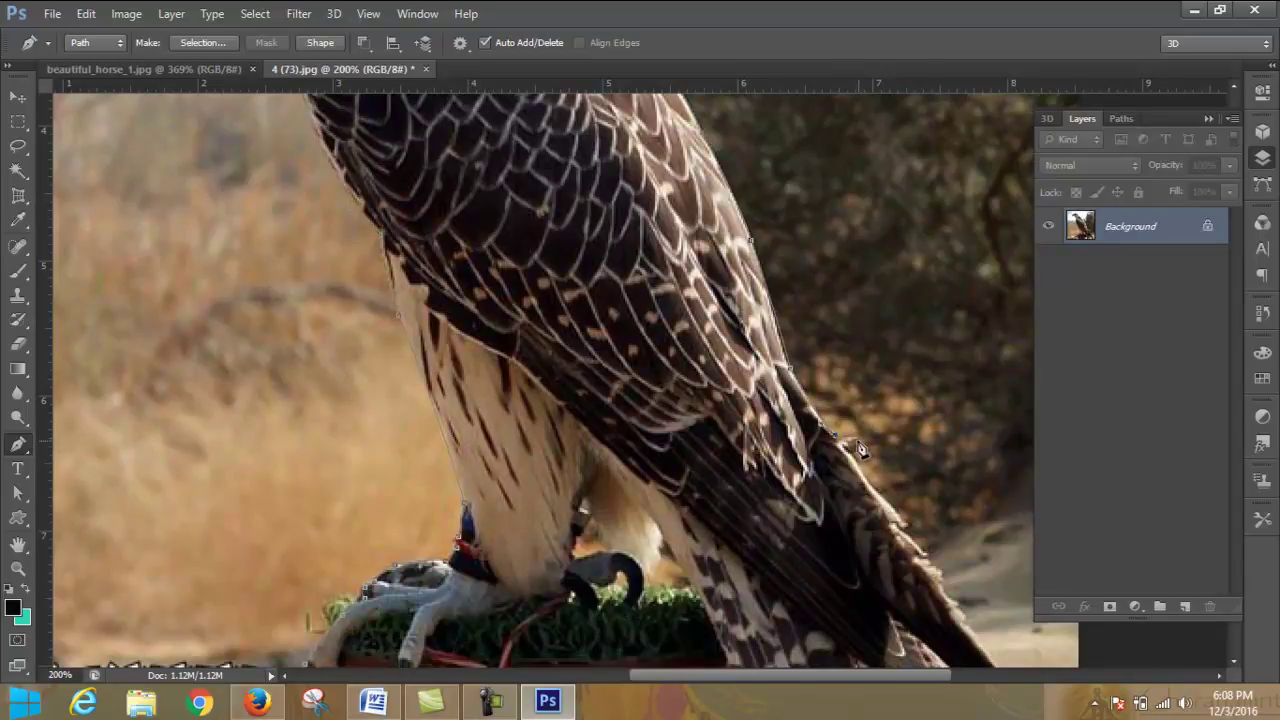
pyautogui.moveTo(845, 446); pyautogui.dragTo(816, 458)
pyautogui.keyDown('alt'); pyautogui.click(845, 446); pyautogui.keyUp('alt')
pyautogui.moveTo(906, 524); pyautogui.dragTo(947, 558)
pyautogui.scroll(-1, 975, 500)
pyautogui.scroll(-1, 968, 420)
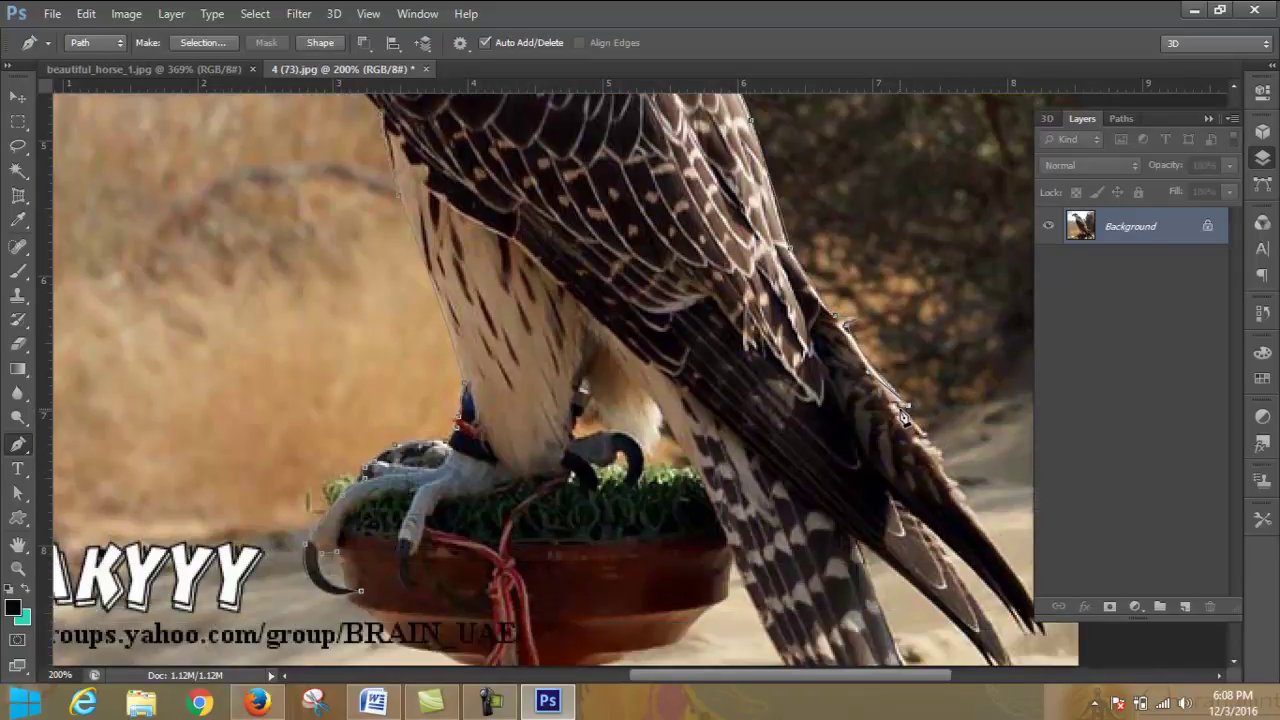
pyautogui.scroll(-1, 1003, 520)
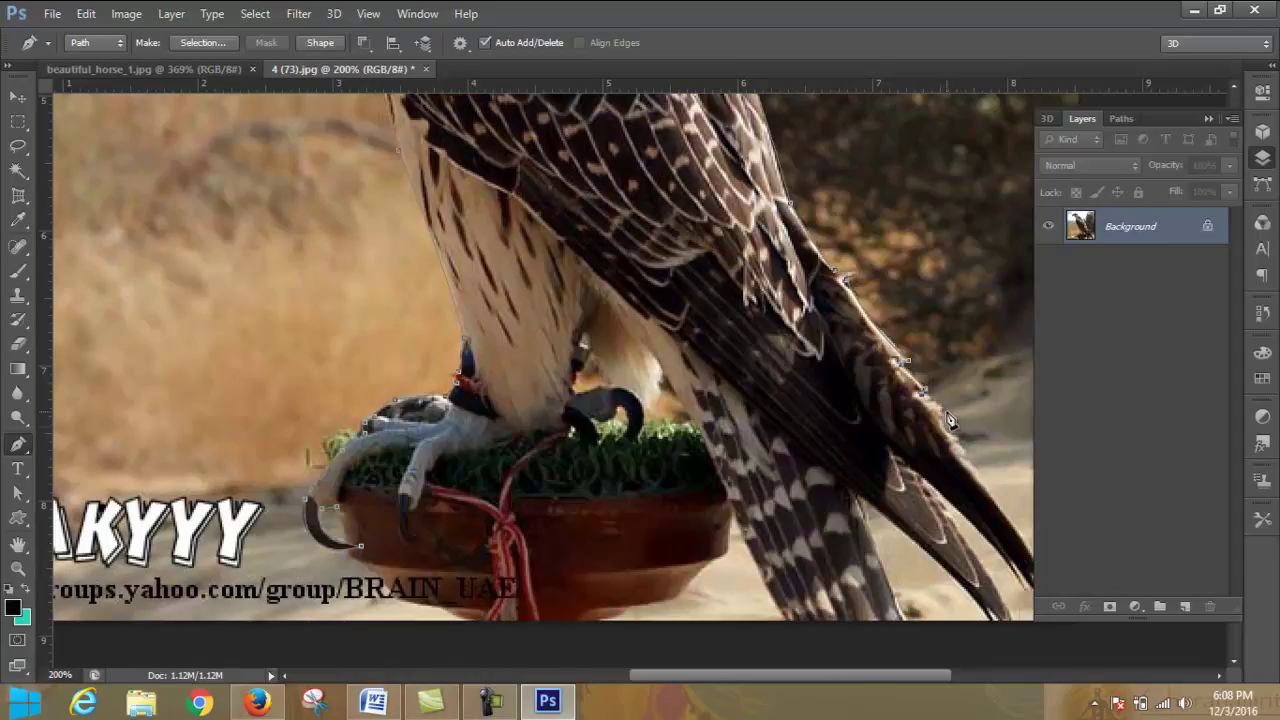
pyautogui.moveTo(953, 436); pyautogui.dragTo(964, 484)
# - Zoom in on the tail and curve the path around the first feather tip
pyautogui.hotkey('ctrl', '-')
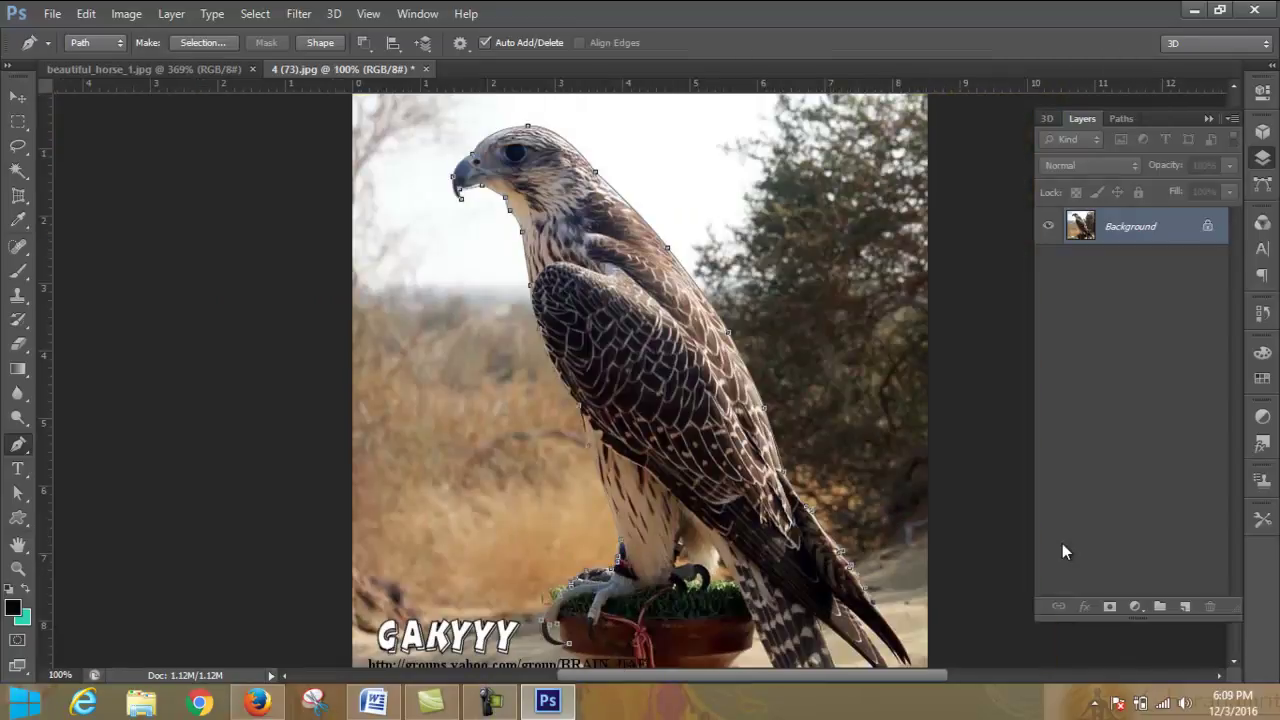
pyautogui.scroll(-2, 1026, 400)
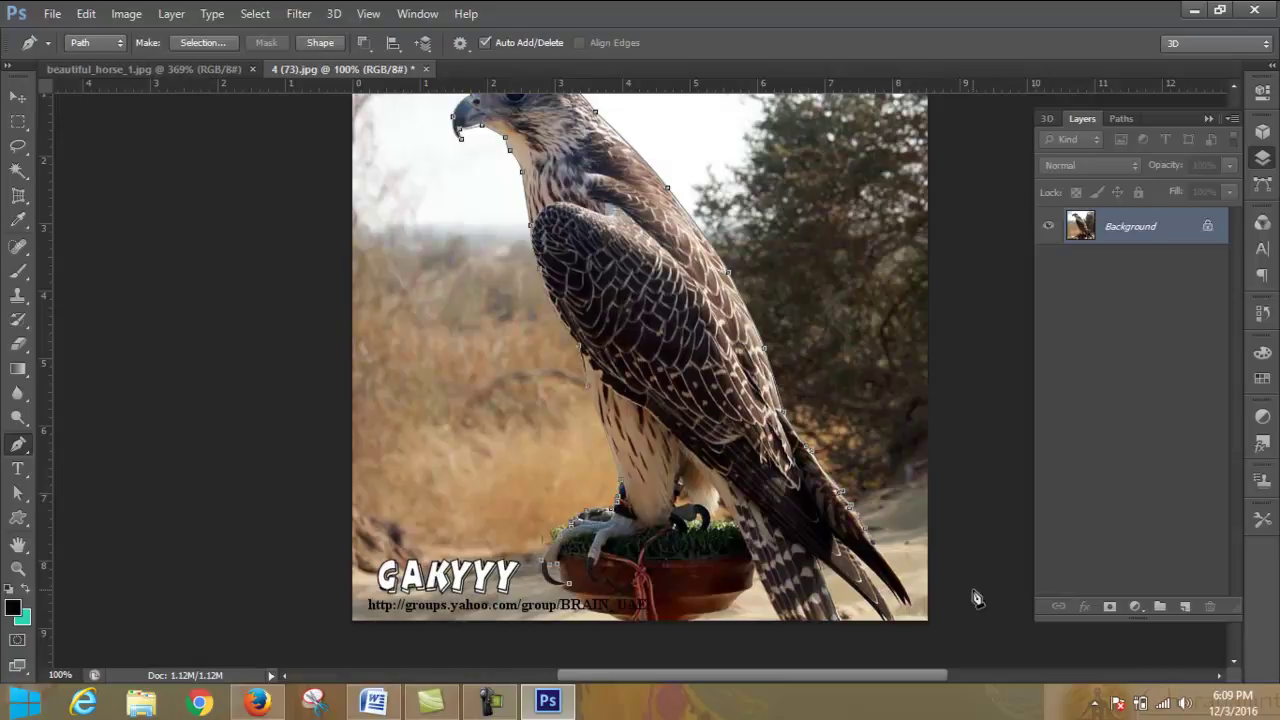
pyautogui.hotkey('ctrl', '+')
pyautogui.hotkey('ctrl', '+')
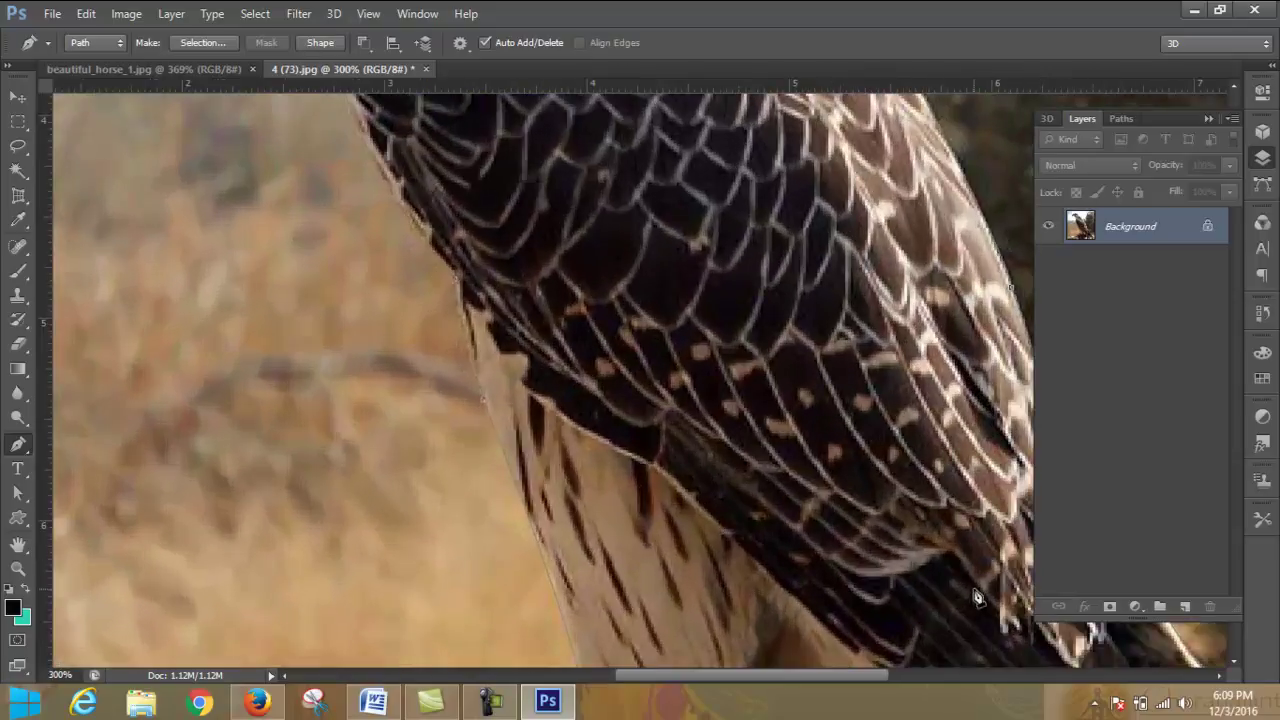
pyautogui.moveTo(934, 540)
pyautogui.mouseDown()
pyautogui.moveTo(715, 385)
pyautogui.moveTo(663, 257)
pyautogui.moveTo(578, 234)
pyautogui.mouseUp()
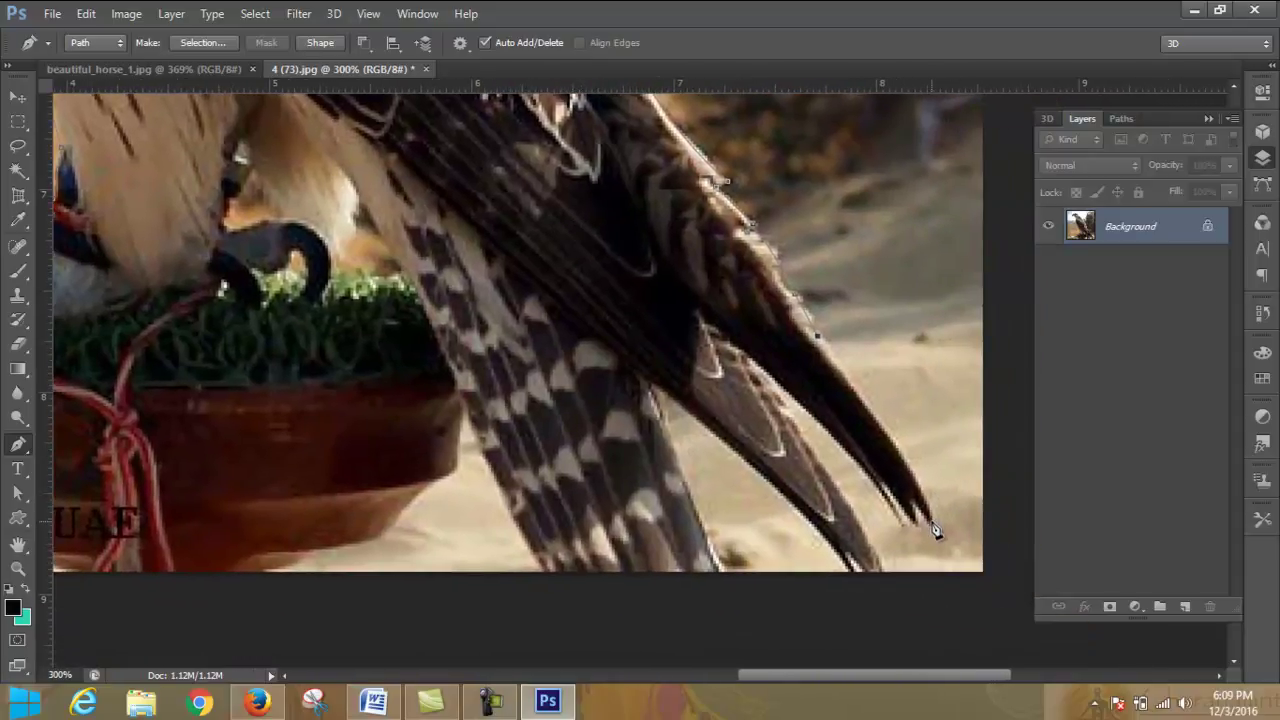
pyautogui.moveTo(931, 450); pyautogui.dragTo(930, 464)
pyautogui.hotkey('ctrl', 'z')
pyautogui.click(937, 512)
pyautogui.moveTo(931, 523); pyautogui.dragTo(938, 585)
pyautogui.moveTo(799, 406); pyautogui.dragTo(781, 398)
pyautogui.keyDown('alt'); pyautogui.click(800, 407); pyautogui.keyUp('alt')
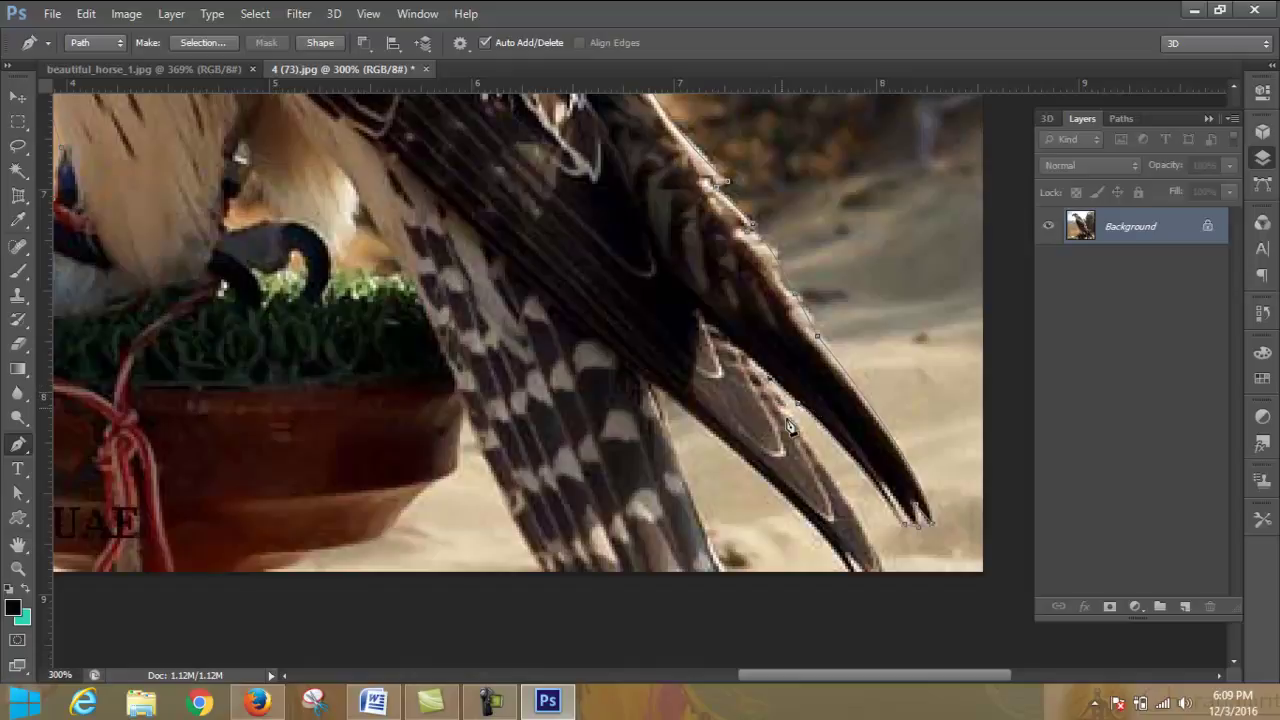
# - Run the path along the tail feathers down to the image's bottom edge
pyautogui.scroll(-1, 880, 510)
pyautogui.scroll(-1, 880, 510)
pyautogui.scroll(-1, 878, 513)
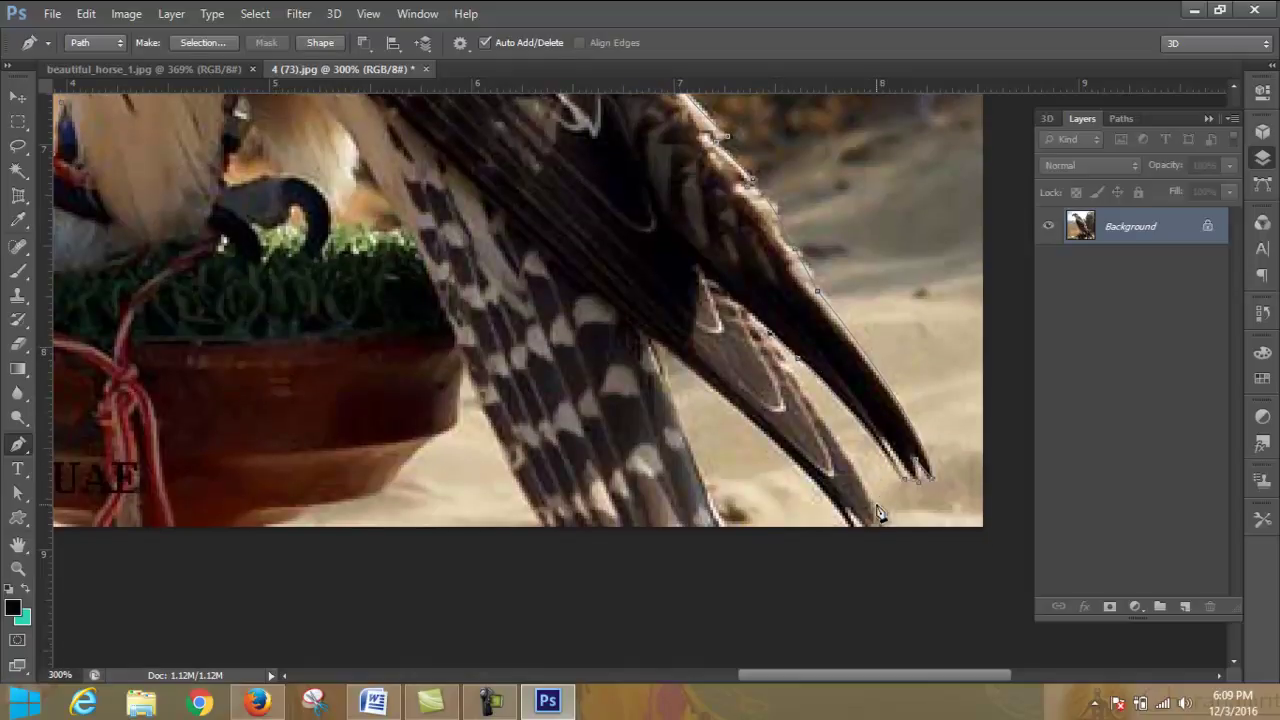
pyautogui.moveTo(868, 483); pyautogui.dragTo(893, 547)
pyautogui.moveTo(652, 341)
pyautogui.mouseDown()
pyautogui.moveTo(610, 326)
pyautogui.moveTo(557, 275)
pyautogui.mouseUp()
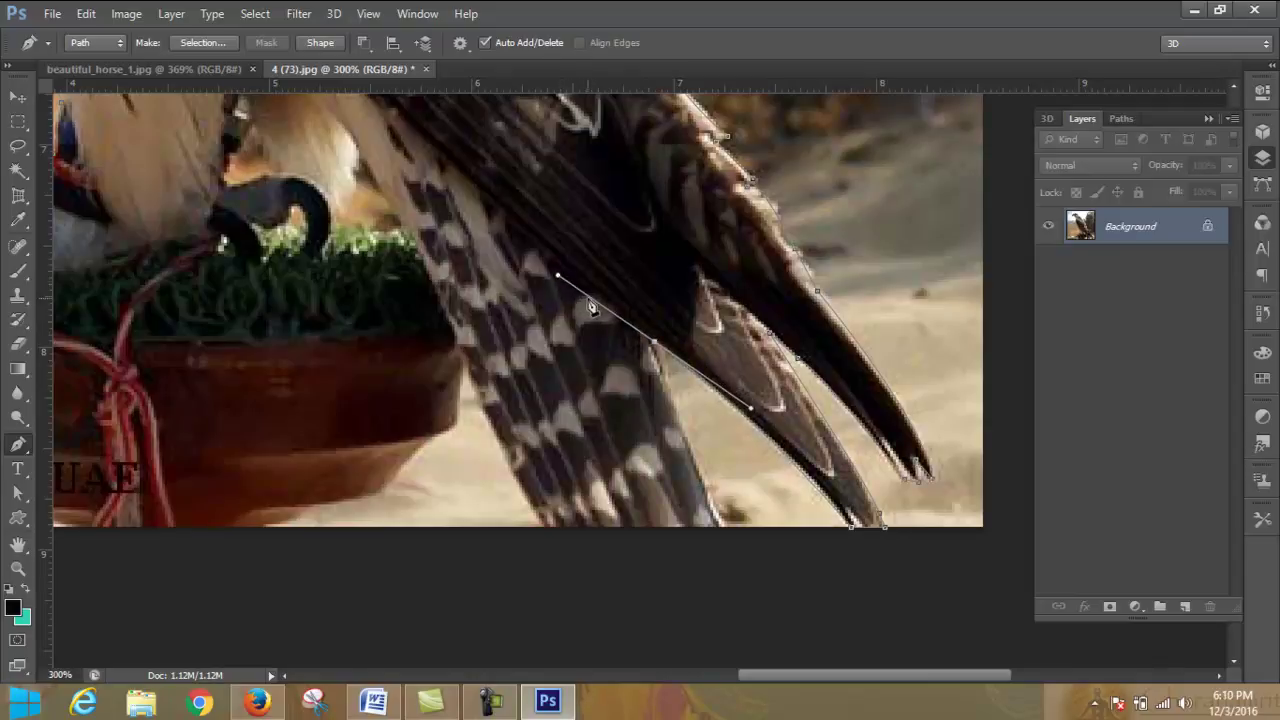
pyautogui.click(654, 344)
pyautogui.click(727, 535)
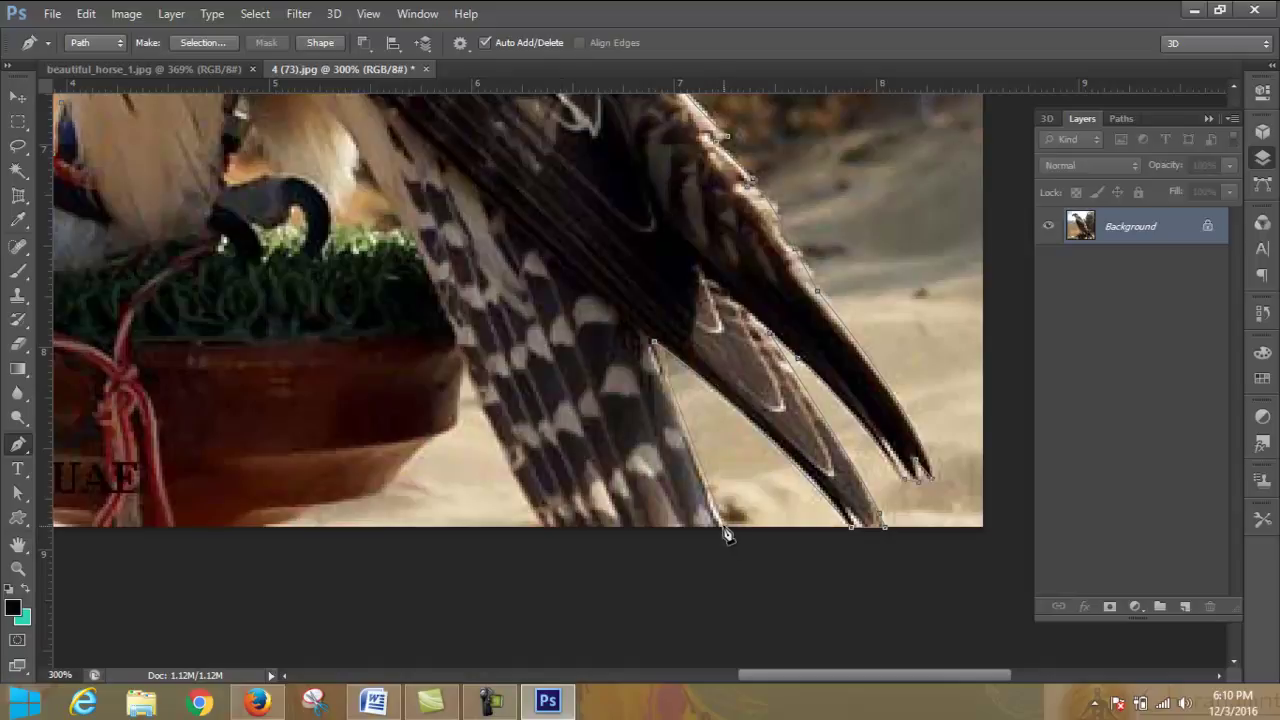
pyautogui.press('Left')
pyautogui.press('Left')
pyautogui.click(544, 530)
# - Bring the outline up the inner tail feathers toward the falcon's leg
pyautogui.scroll(2, 526, 543)
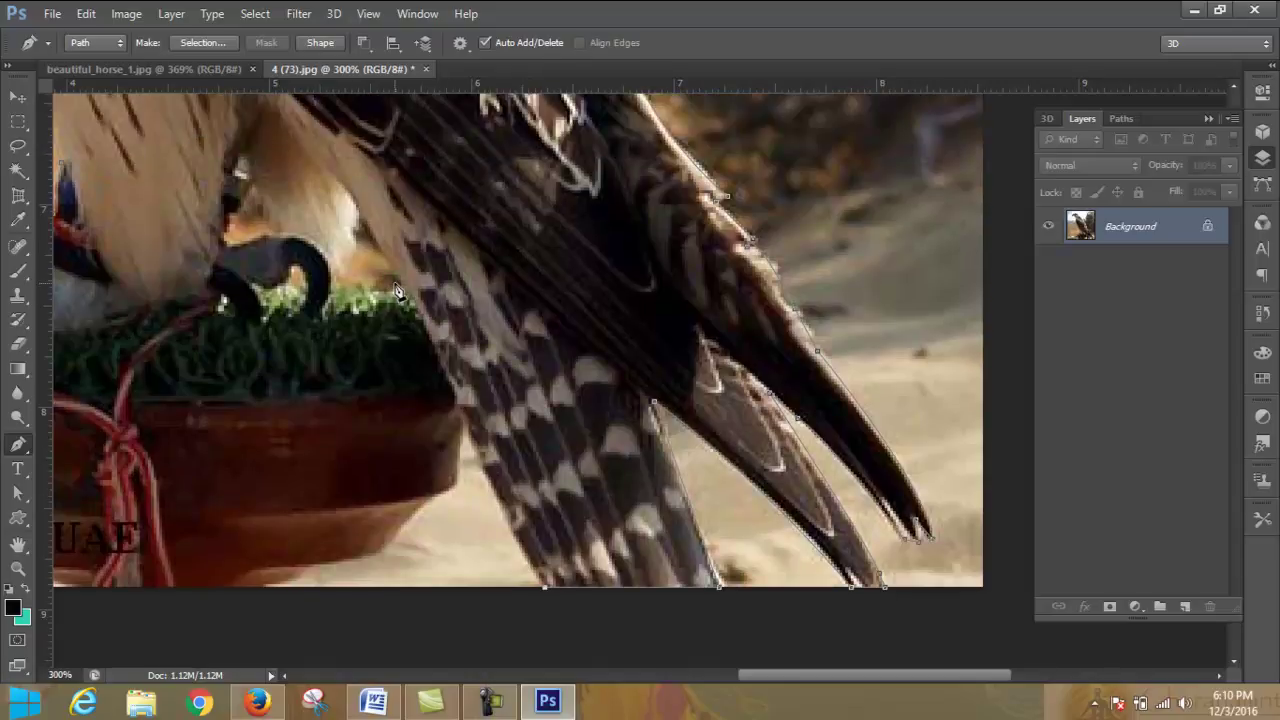
pyautogui.click(363, 227)
pyautogui.click(363, 228)
pyautogui.moveTo(339, 198)
pyautogui.mouseDown()
pyautogui.moveTo(323, 156)
pyautogui.moveTo(304, 155)
pyautogui.mouseUp()
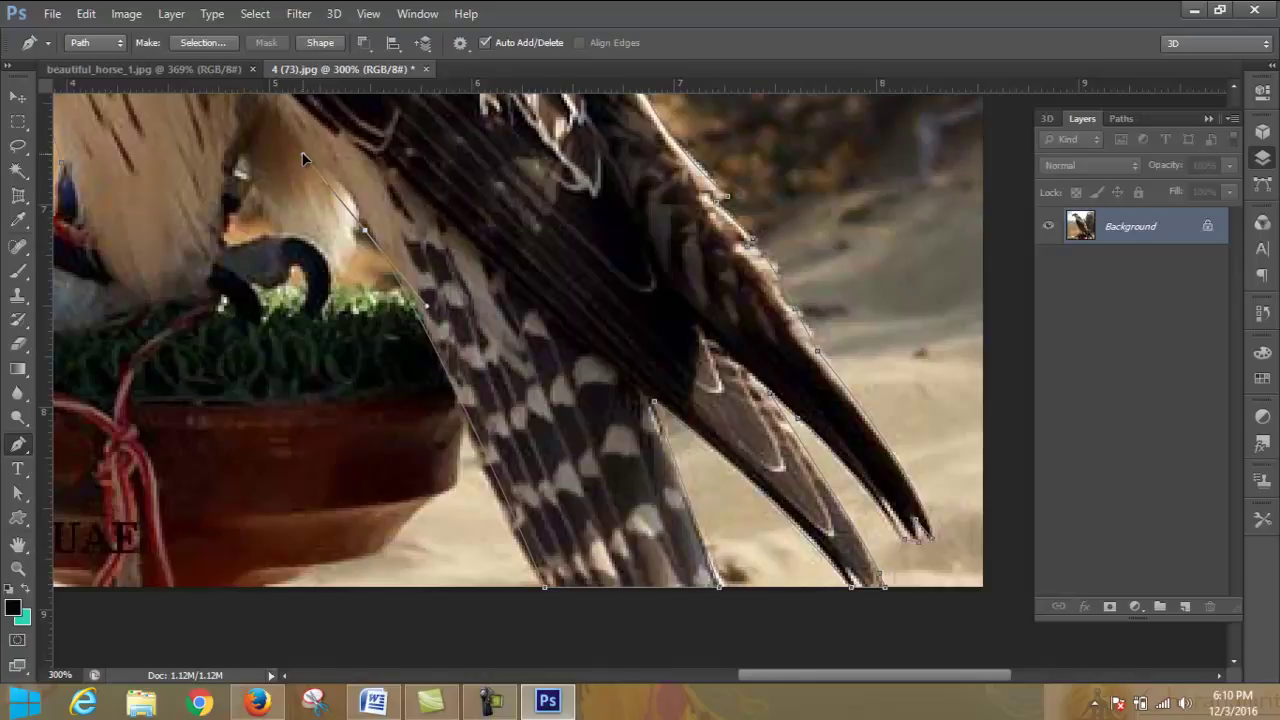
pyautogui.click(820, 505)
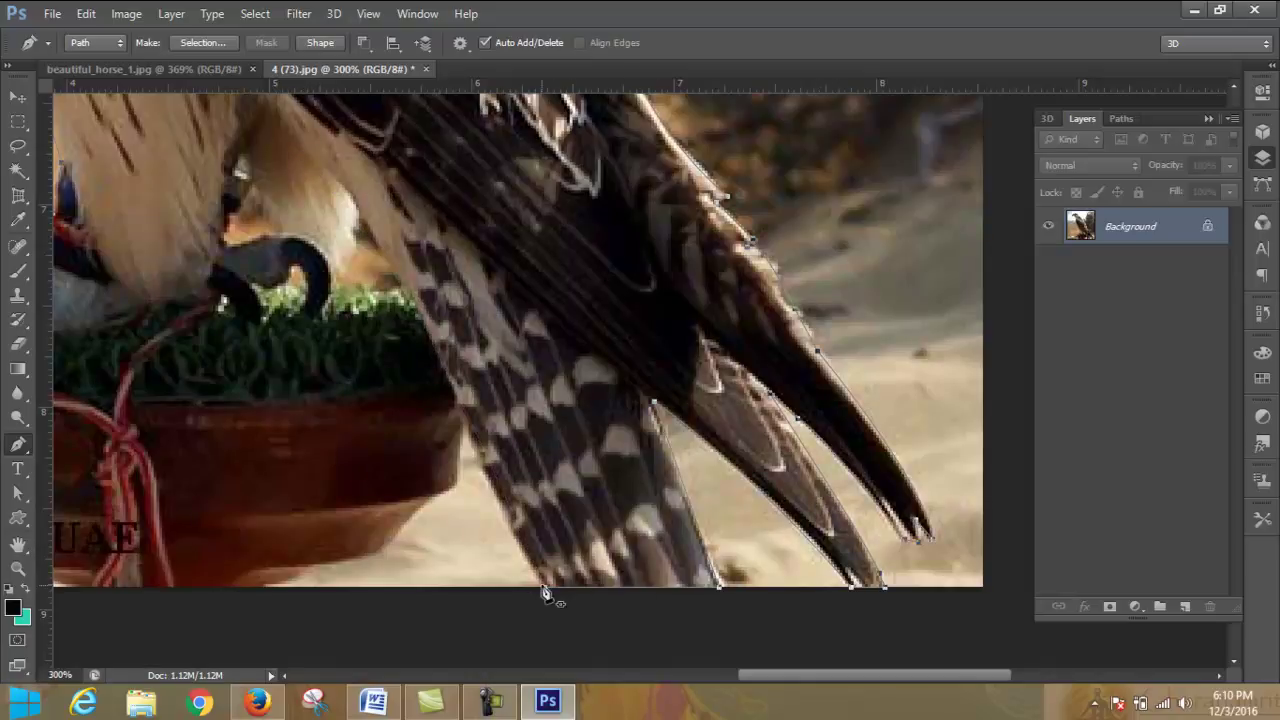
pyautogui.click(546, 588)
# - Add anchors along the wing edge and down the leg to a corner at the talon
pyautogui.click(418, 312)
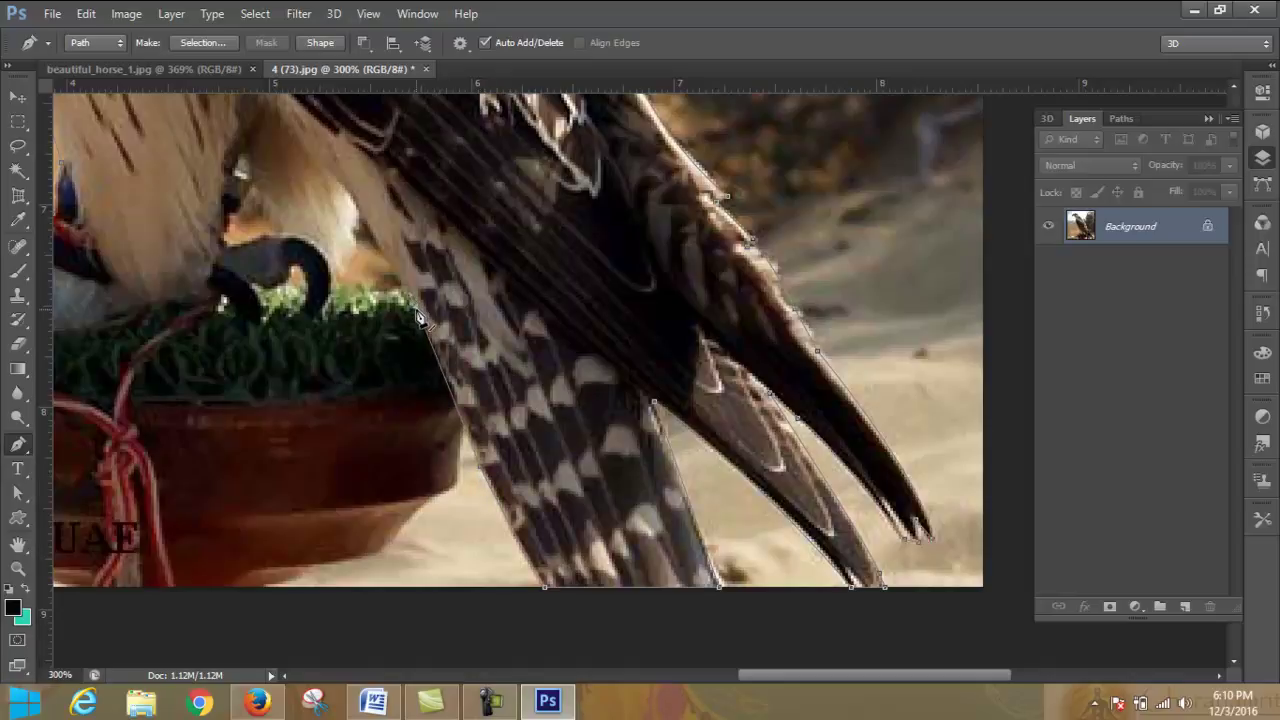
pyautogui.click(348, 196)
pyautogui.click(342, 248)
pyautogui.click(328, 316)
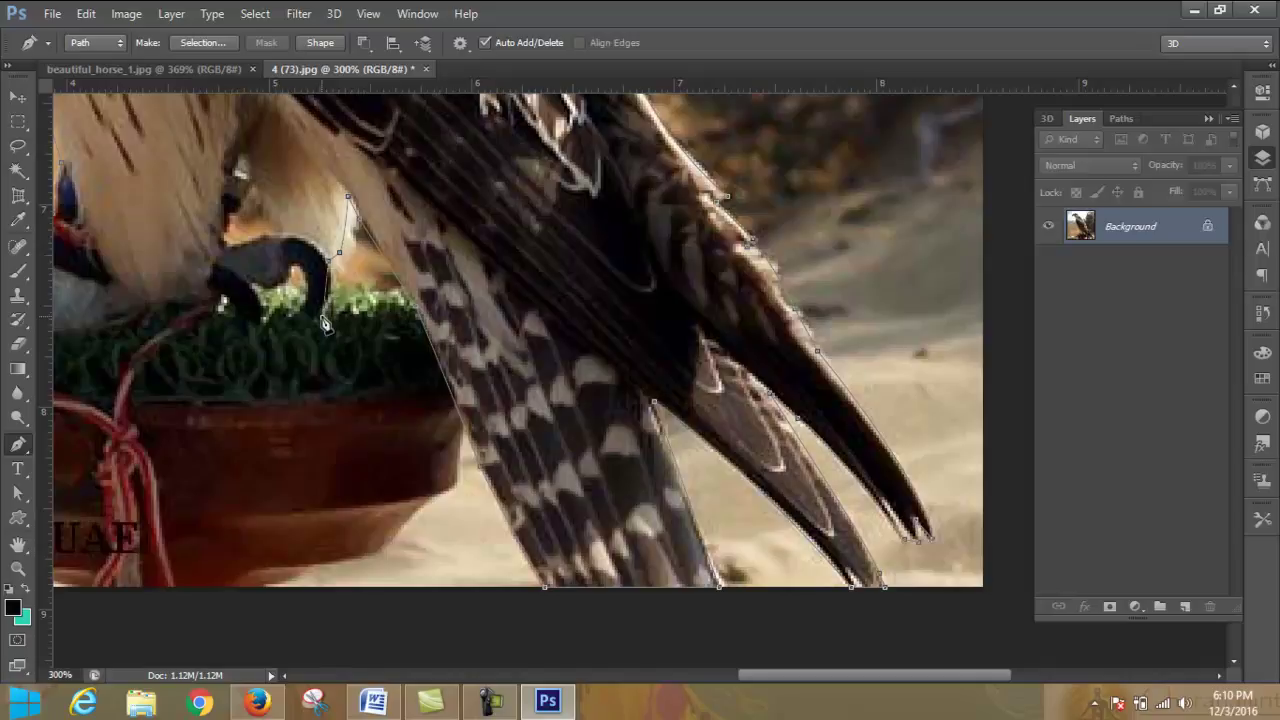
pyautogui.moveTo(313, 316); pyautogui.dragTo(313, 334)
pyautogui.keyDown('alt'); pyautogui.click(324, 328); pyautogui.keyUp('alt')
# - Outline the second talon's hook and base, joining back at the talon anchor
pyautogui.click(303, 321)
pyautogui.moveTo(296, 266); pyautogui.dragTo(271, 270)
pyautogui.click(296, 268)
pyautogui.click(241, 316)
pyautogui.click(220, 297)
pyautogui.click(222, 299)
pyautogui.moveTo(797, 686); pyautogui.dragTo(763, 686)
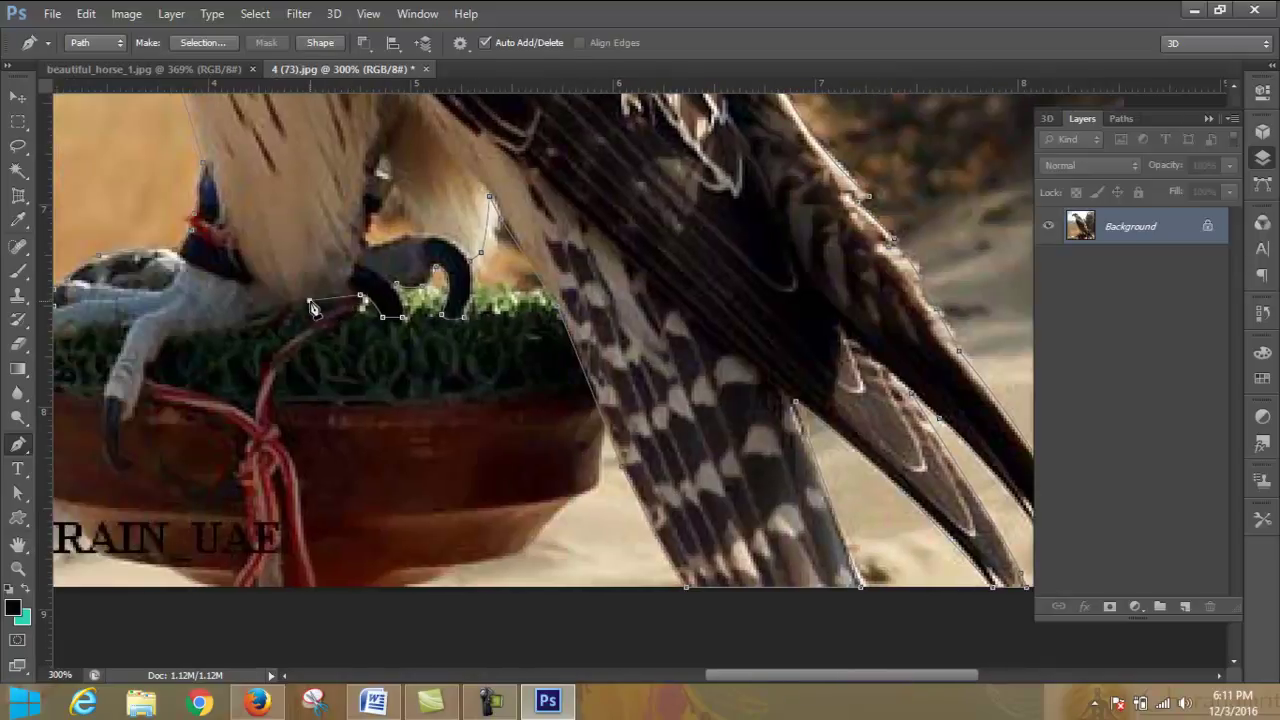
# - Extend the outline left along the toes and around the first claw tip
pyautogui.click(278, 312)
pyautogui.click(211, 334)
pyautogui.click(185, 340)
pyautogui.click(168, 343)
pyautogui.click(150, 363)
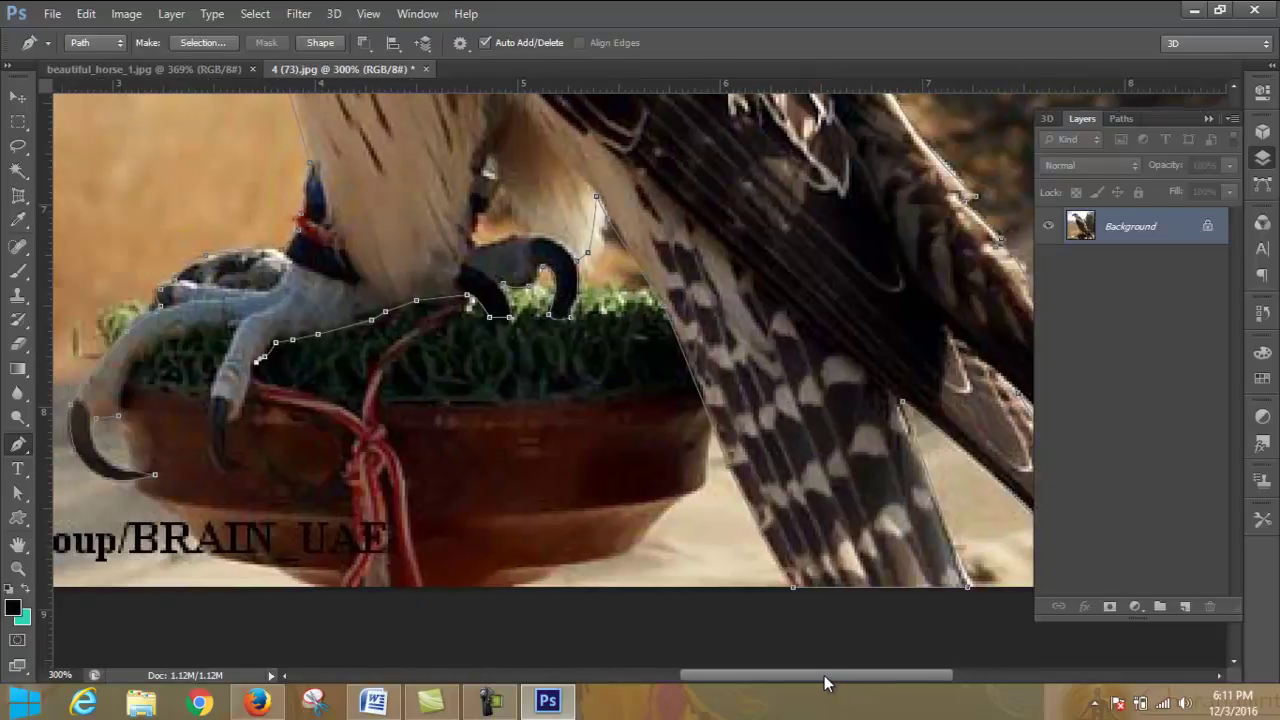
pyautogui.moveTo(849, 675); pyautogui.dragTo(820, 675)
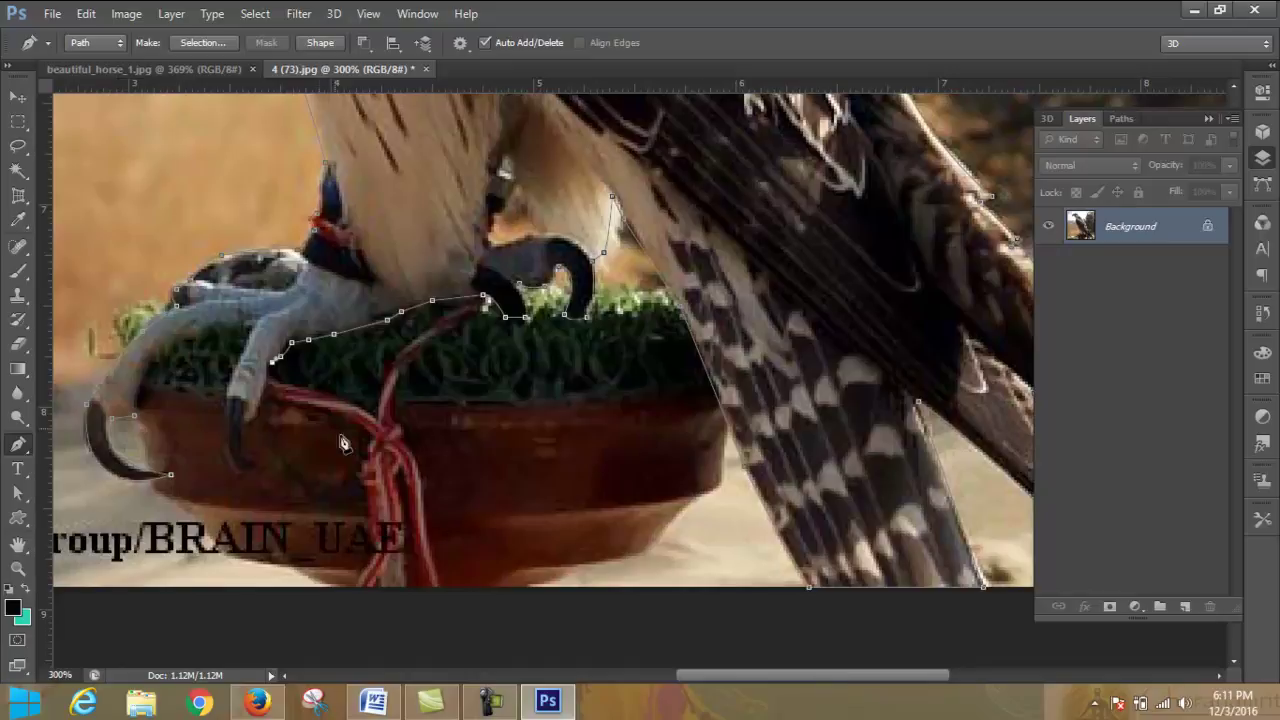
pyautogui.click(254, 417)
pyautogui.moveTo(244, 458); pyautogui.dragTo(253, 483)
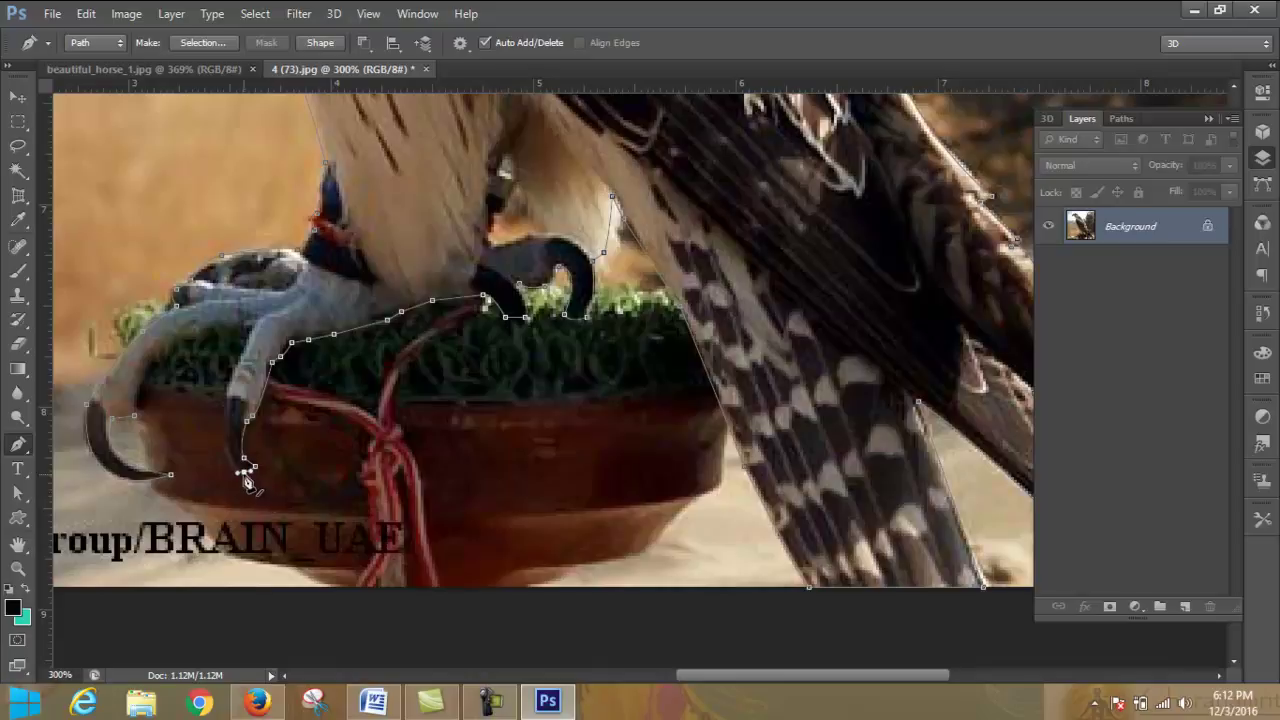
# - Trace the second claw and close the path at its starting anchor
pyautogui.moveTo(222, 458); pyautogui.dragTo(223, 410)
pyautogui.click(224, 409)
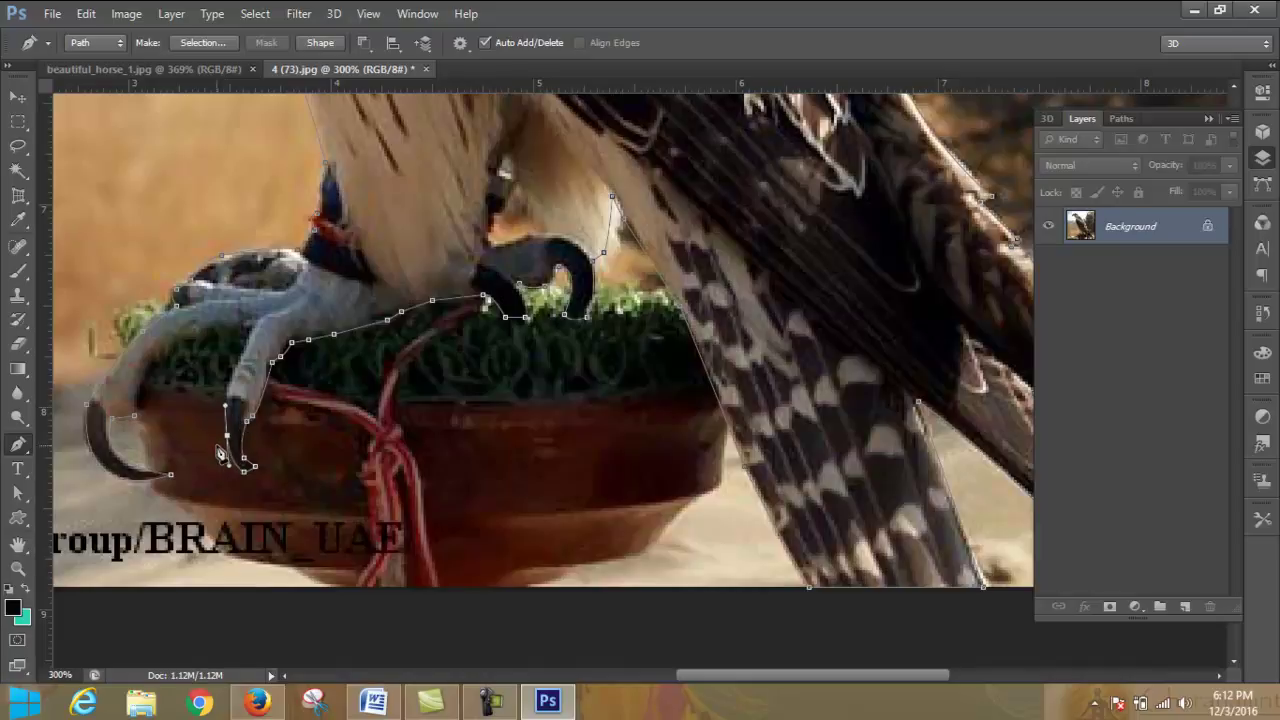
pyautogui.click(228, 437)
pyautogui.click(222, 331)
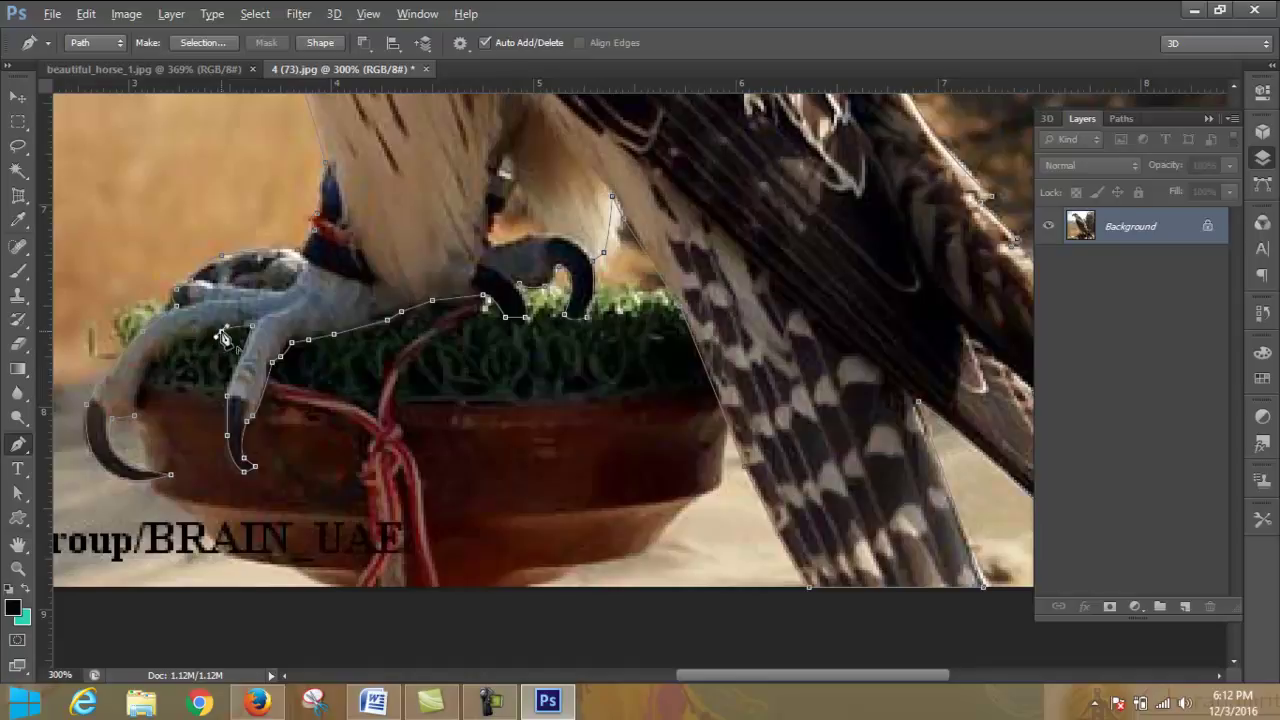
pyautogui.click(168, 356)
pyautogui.click(154, 370)
pyautogui.click(146, 387)
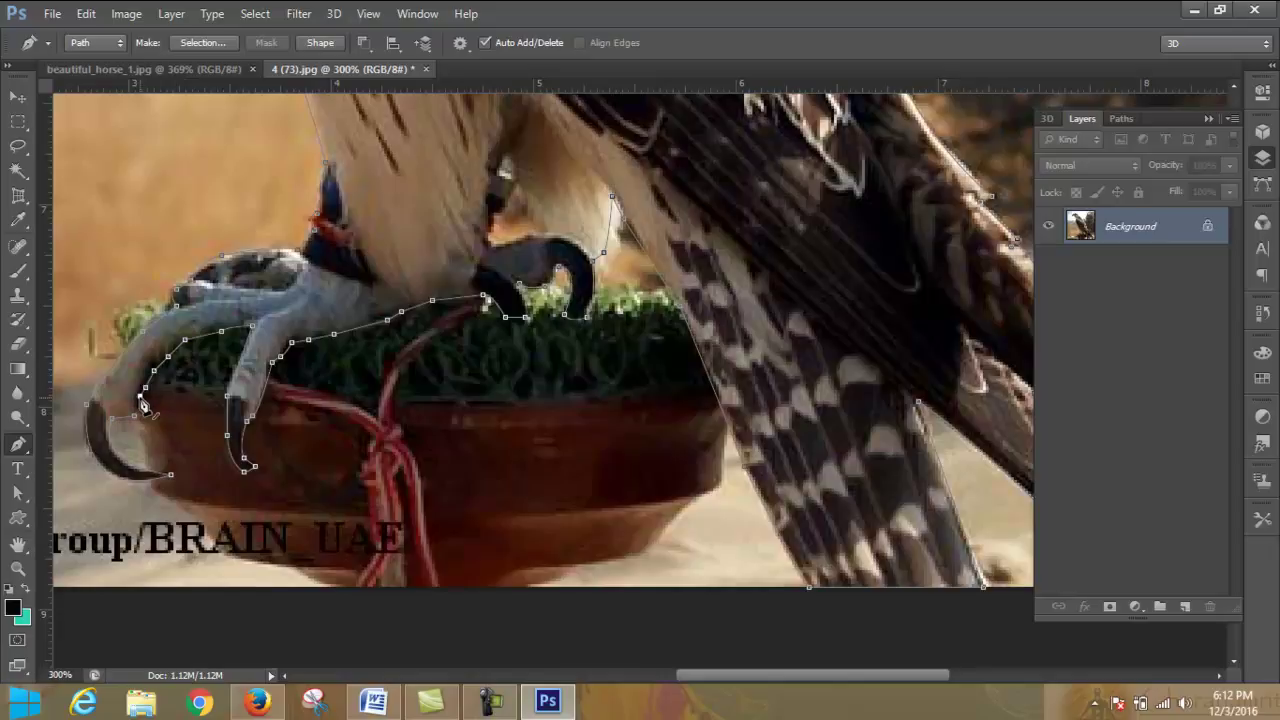
pyautogui.click(140, 400)
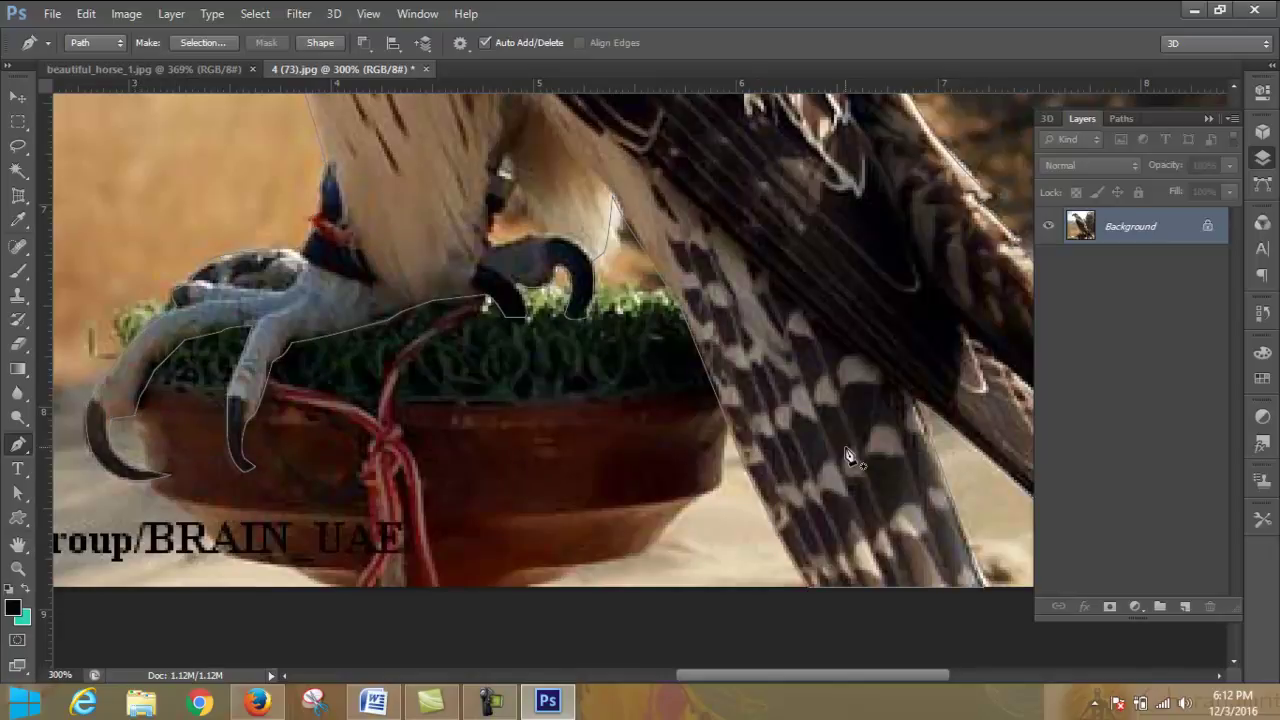
# - Zoom back to 200% on the head and add an anchor under the beak
pyautogui.hotkey('ctrl', '-')
pyautogui.hotkey('ctrl', '-')
pyautogui.hotkey('ctrl', '-')
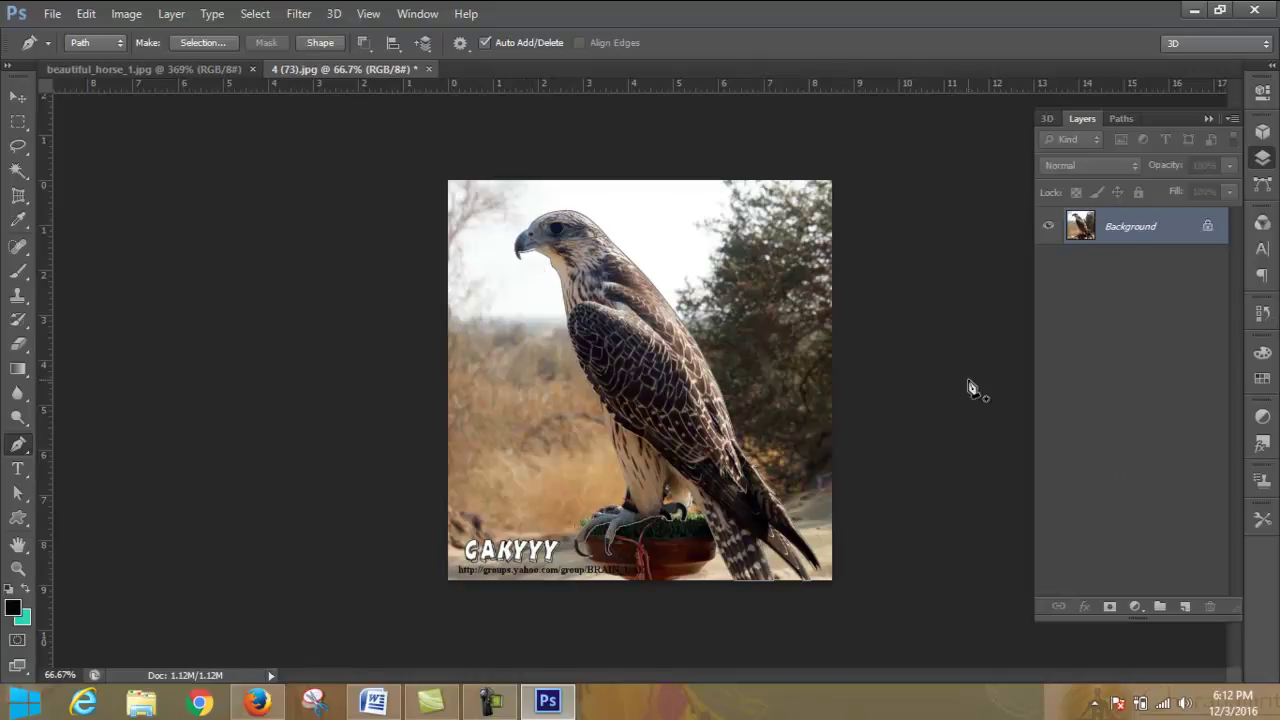
pyautogui.hotkey('ctrl', '+')
pyautogui.hotkey('ctrl', '+')
pyautogui.scroll(2, 862, 378)
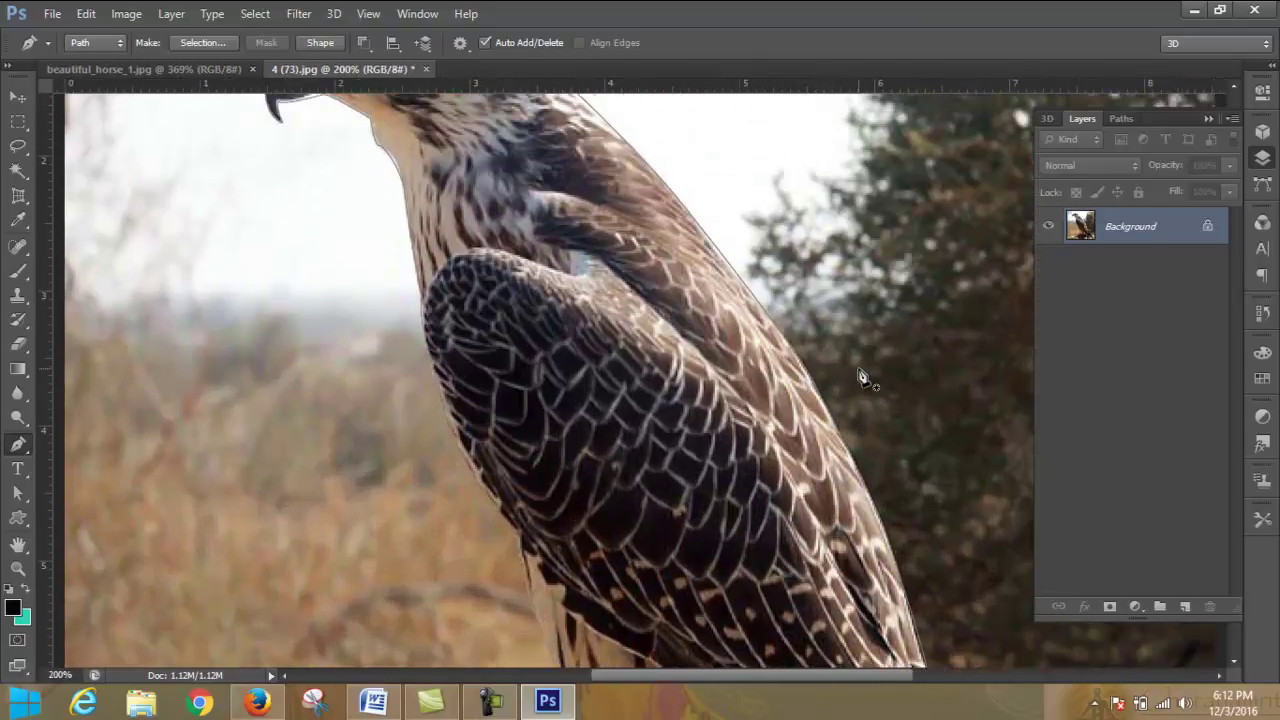
pyautogui.scroll(3, 862, 378)
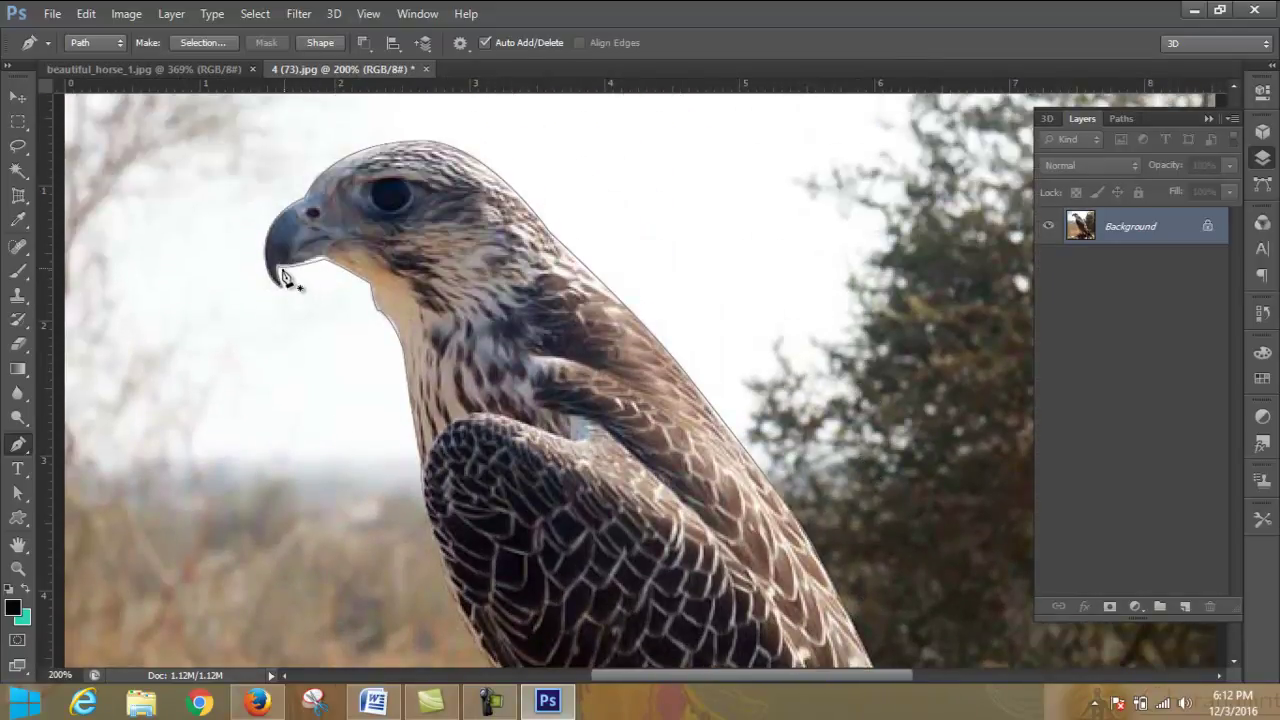
pyautogui.click(382, 280)
# - With the Direct Selection Tool, nudge the beak anchor up and drag the neck anchor down
pyautogui.click(18, 497)
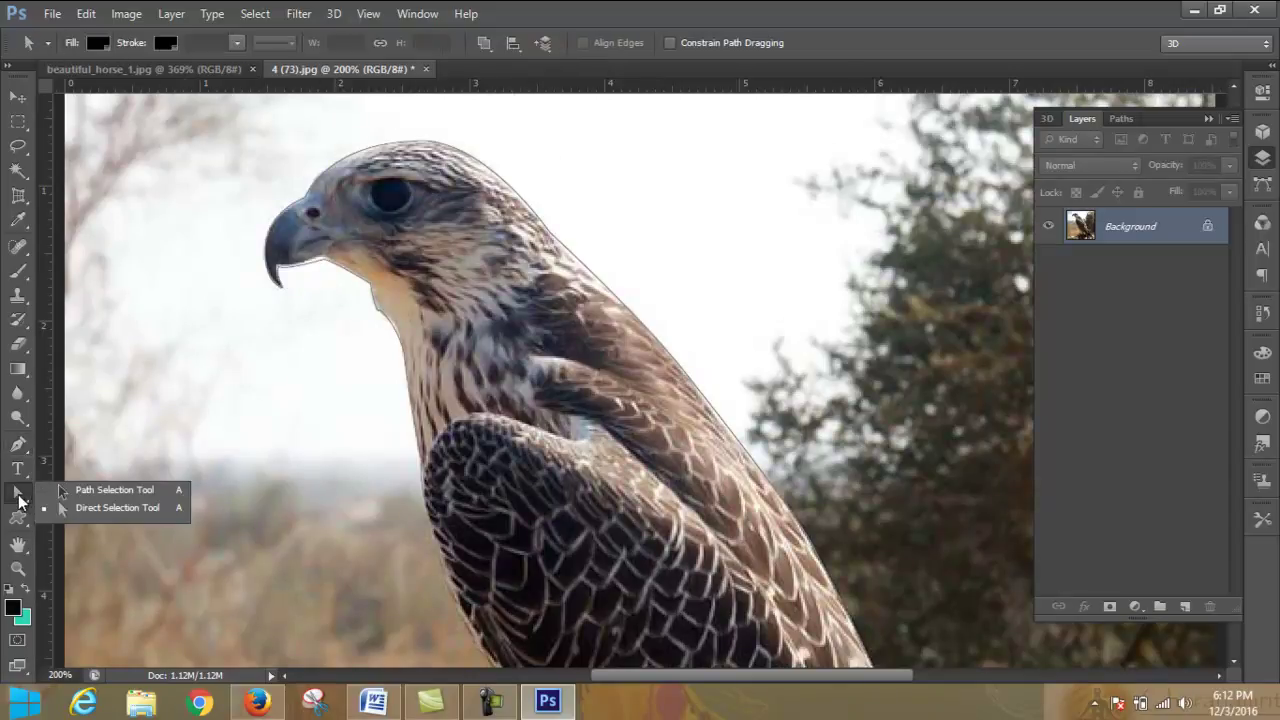
pyautogui.click(110, 508)
pyautogui.moveTo(328, 300)
pyautogui.mouseDown()
pyautogui.moveTo(300, 267)
pyautogui.moveTo(252, 260)
pyautogui.mouseUp()
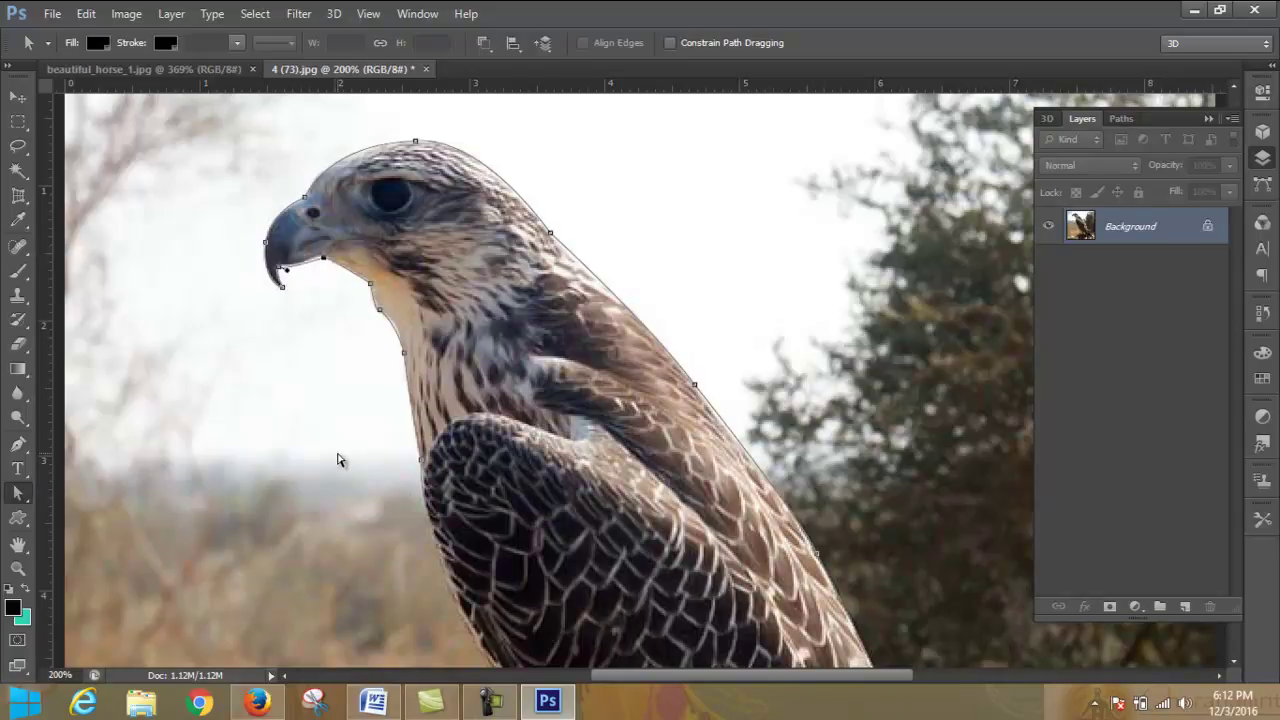
pyautogui.press('Up')
pyautogui.moveTo(379, 308); pyautogui.dragTo(376, 318)
# - Show the Paths panel and save the traced work path as Path 2
pyautogui.click(1264, 188)
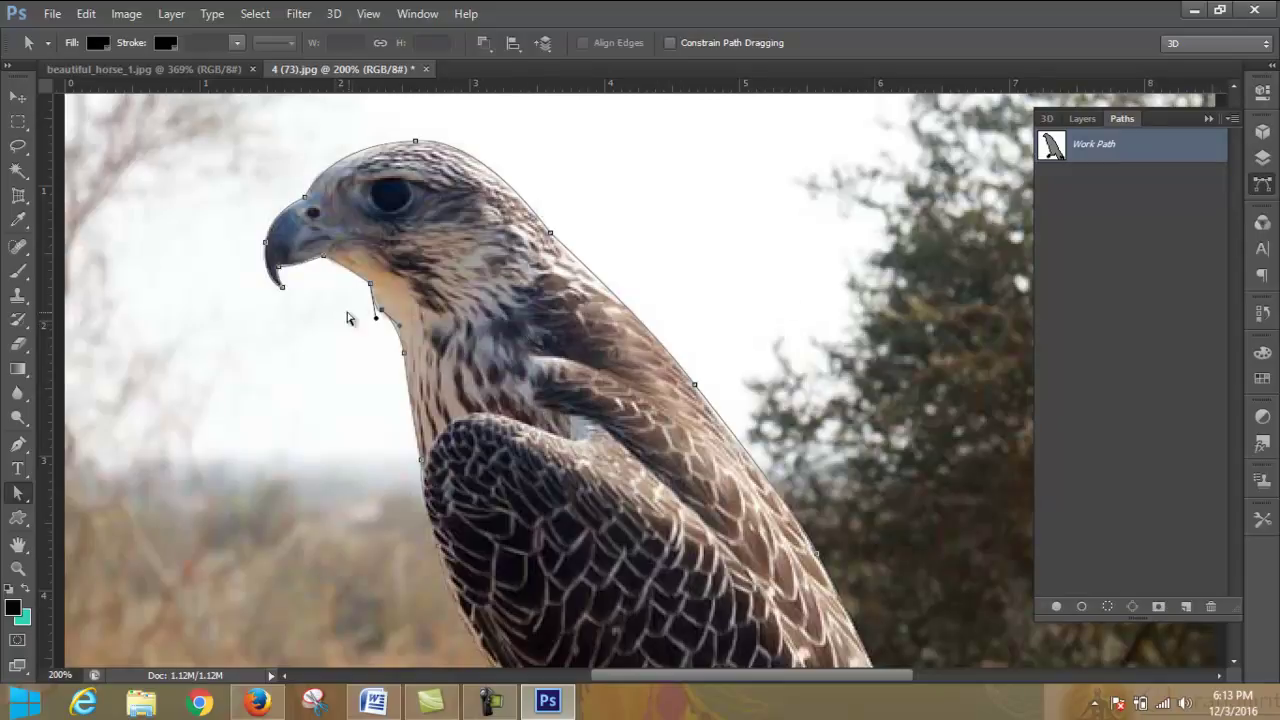
pyautogui.click(1185, 606)
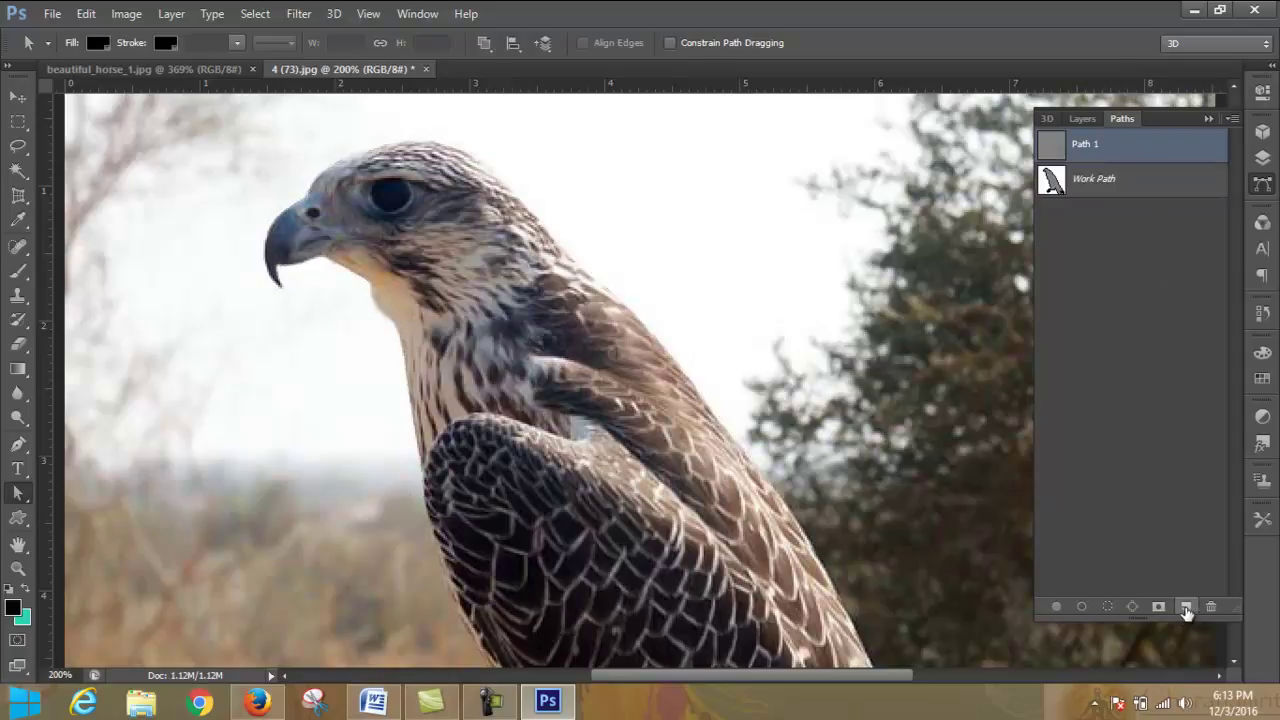
pyautogui.click(1053, 186)
pyautogui.doubleClick(1053, 186)
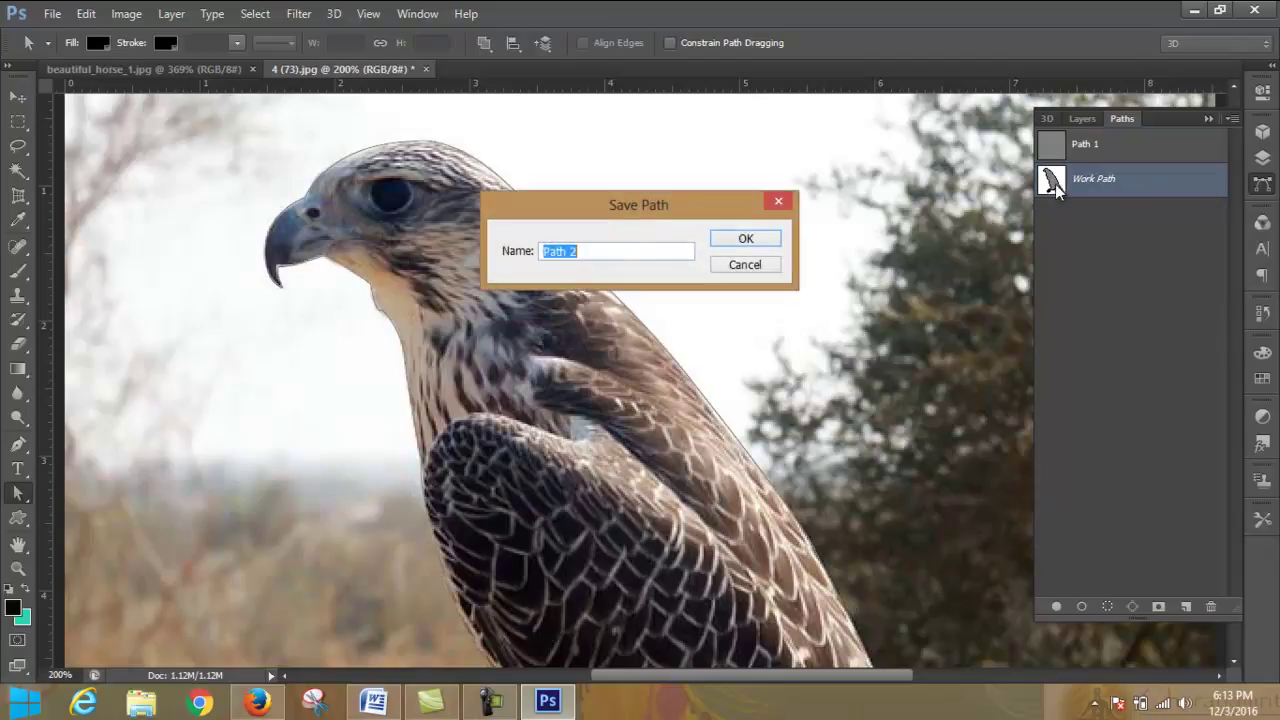
pyautogui.click(728, 243)
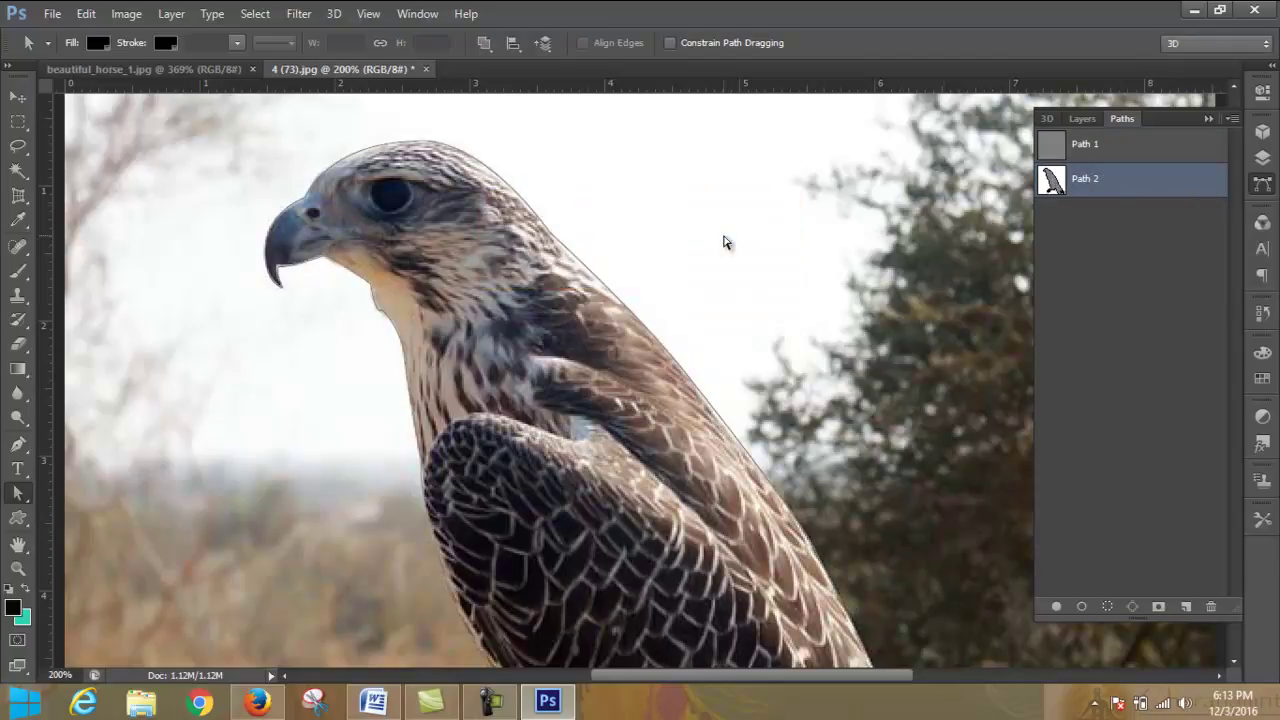
# - Duplicate Path 2 as Path 2 copy and open its context menu
pyautogui.rightClick(1128, 186)
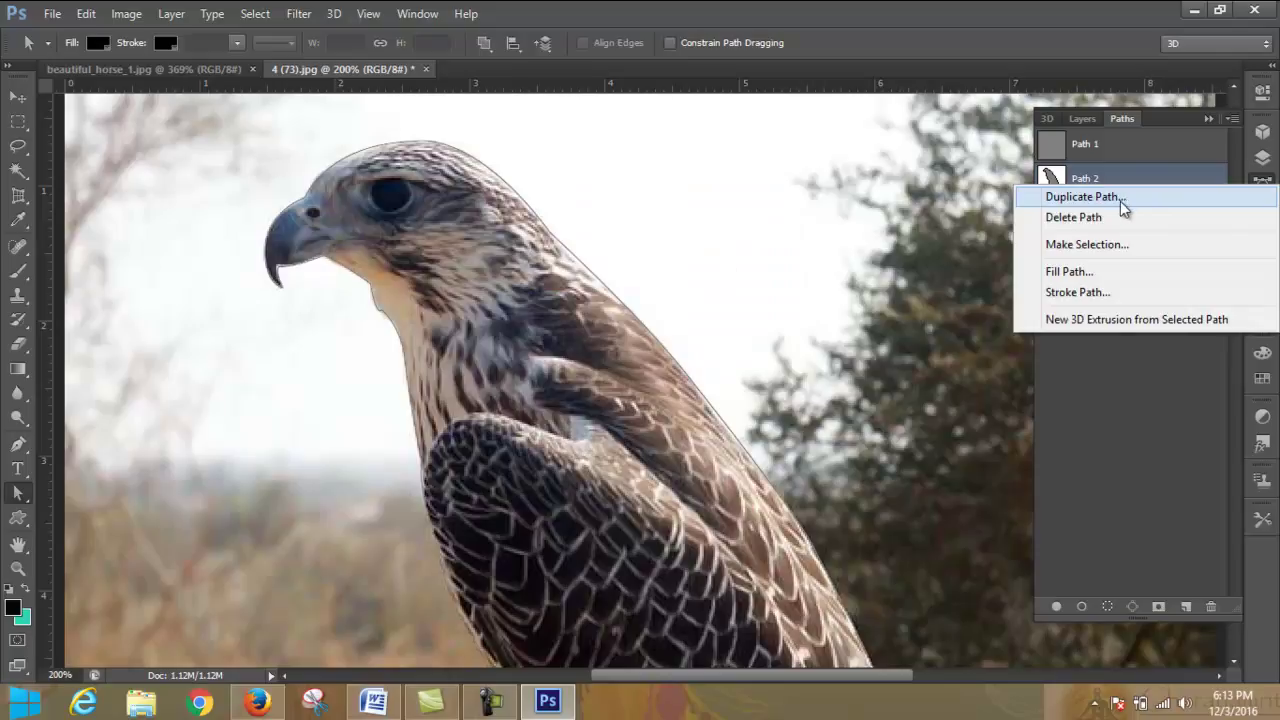
pyautogui.click(1115, 198)
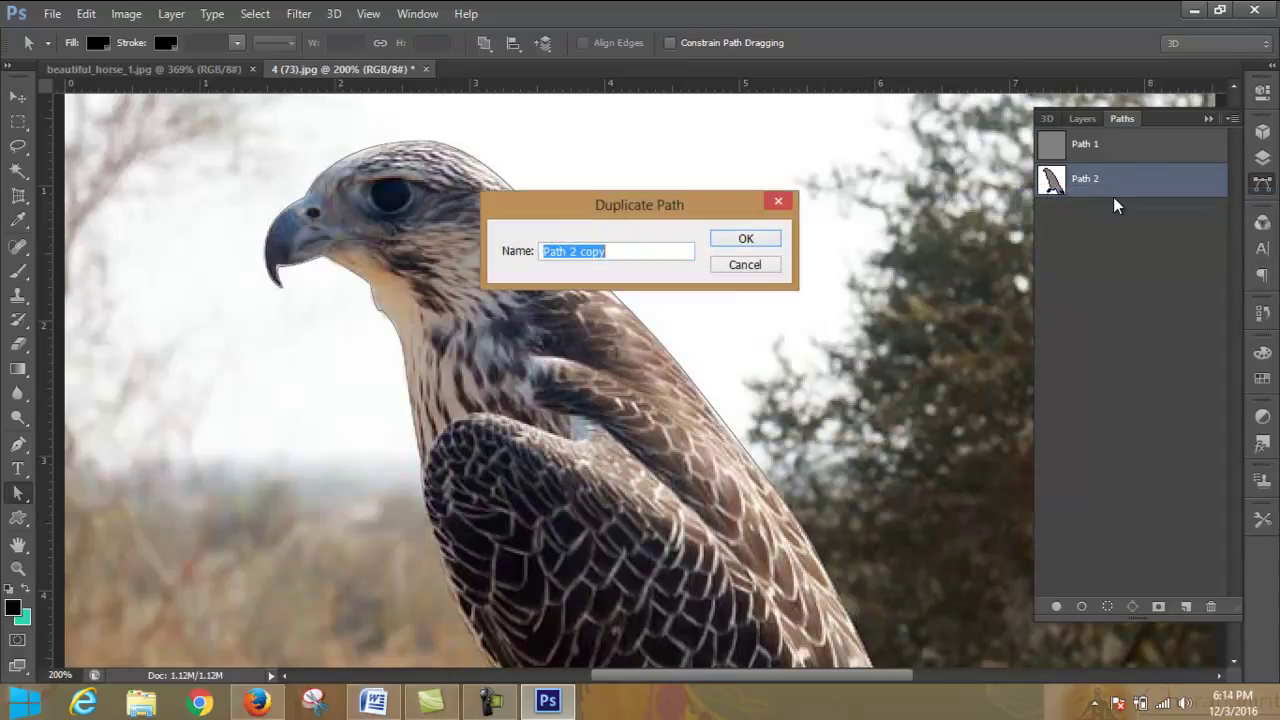
pyautogui.click(742, 244)
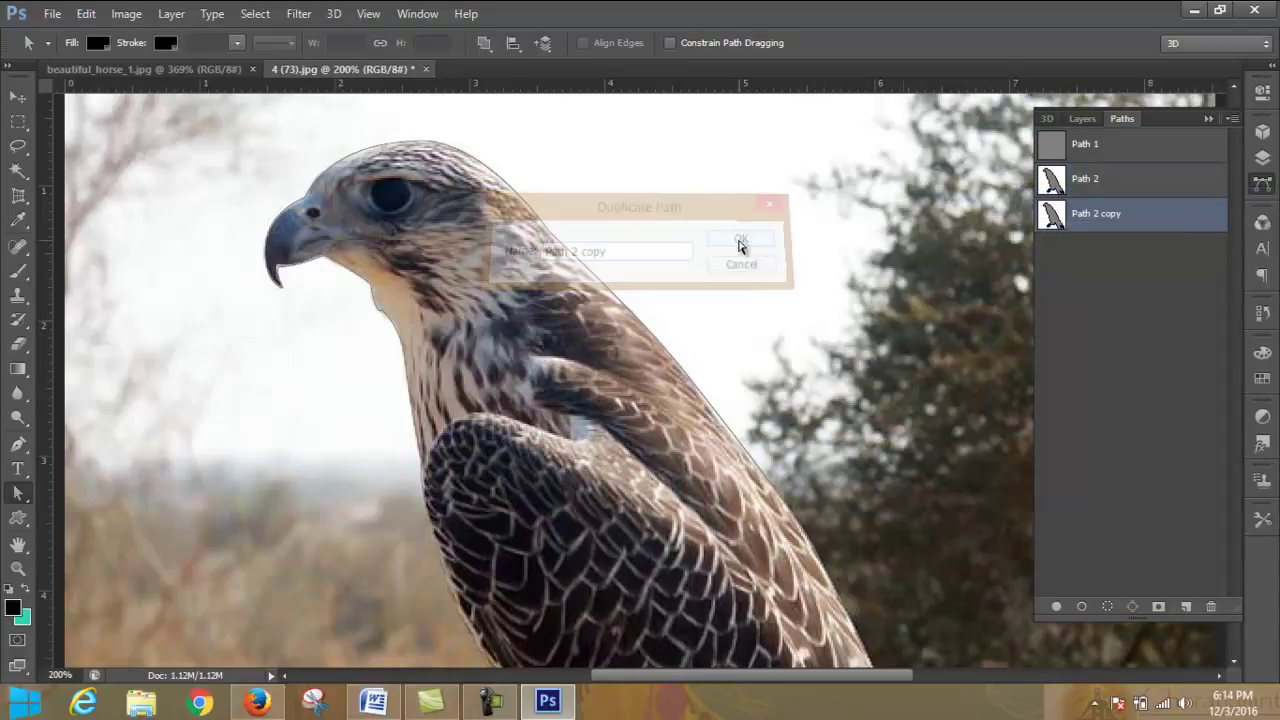
pyautogui.rightClick(1107, 221)
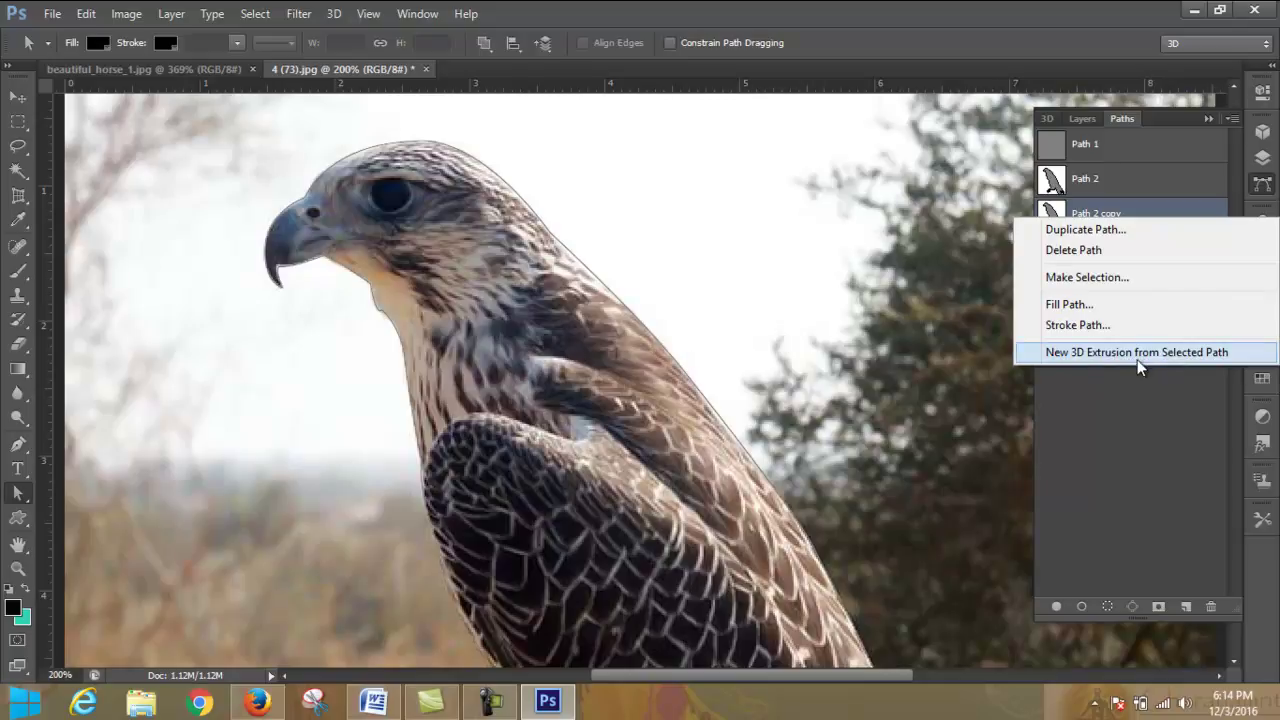
# - Make a new selection from Path 2 copy with a 2 px feather radius
pyautogui.click(1120, 279)
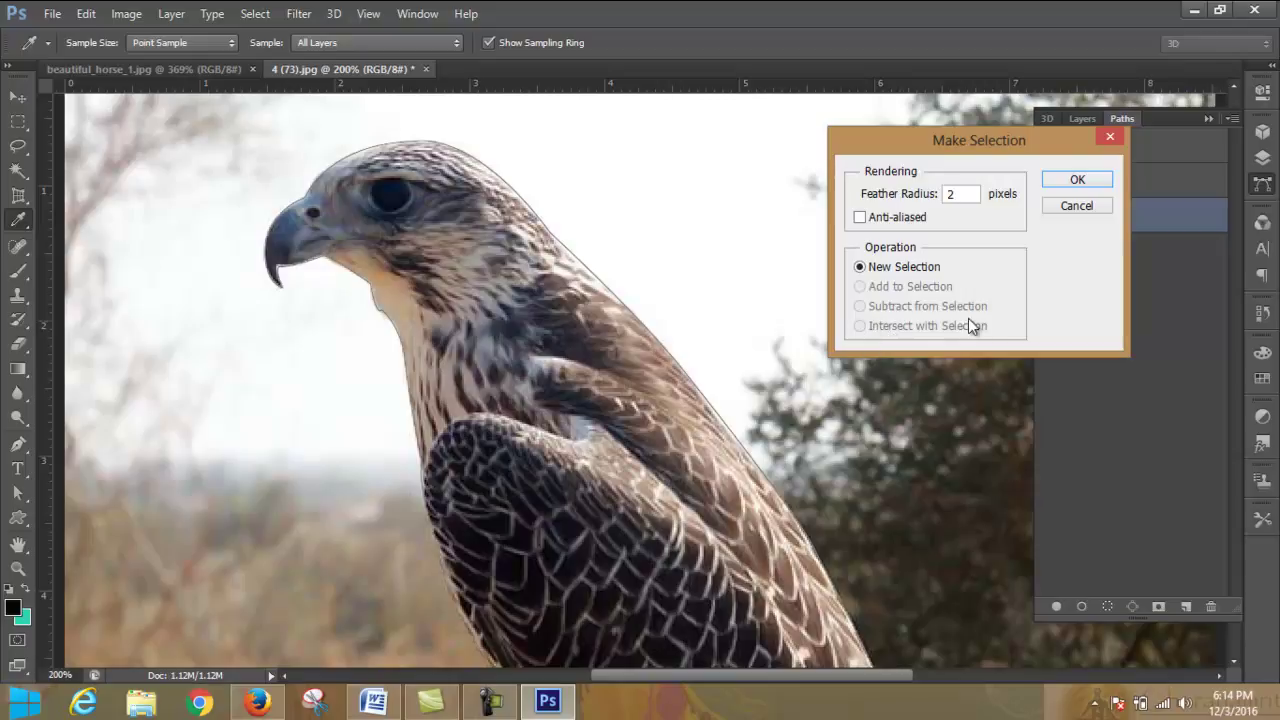
pyautogui.click(1059, 181)
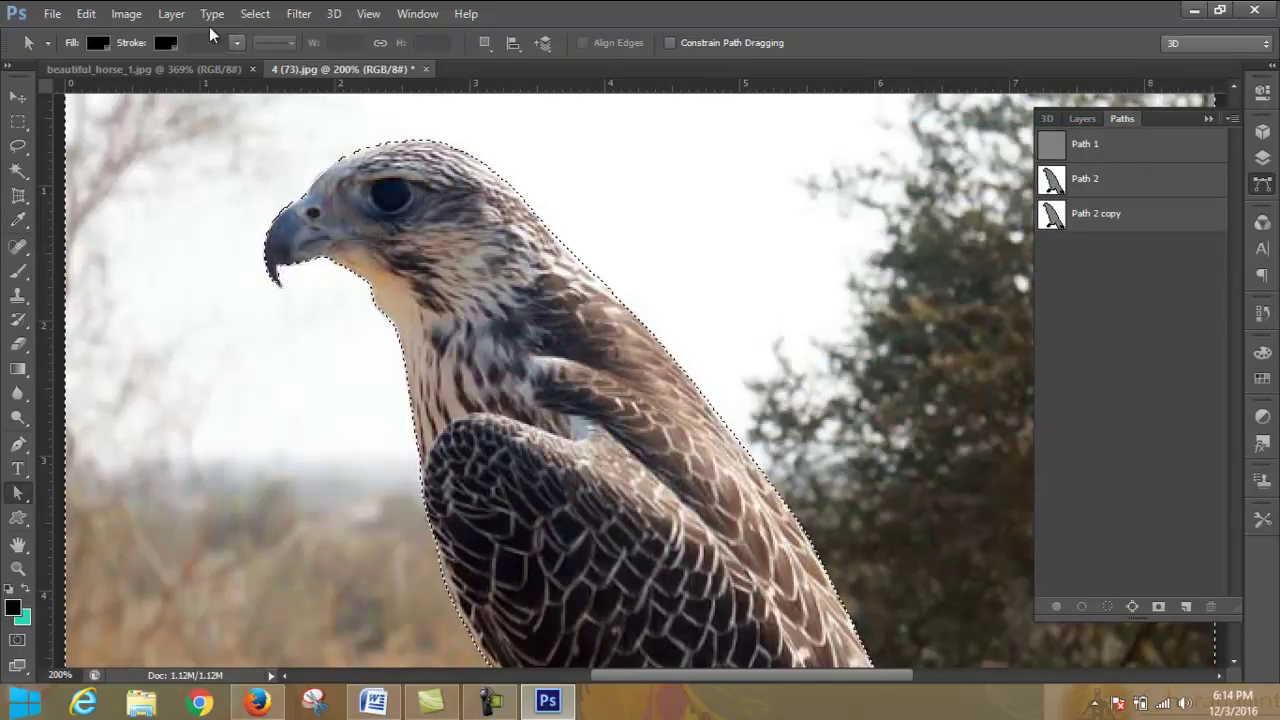
pyautogui.click(255, 13)
pyautogui.moveTo(270, 221)
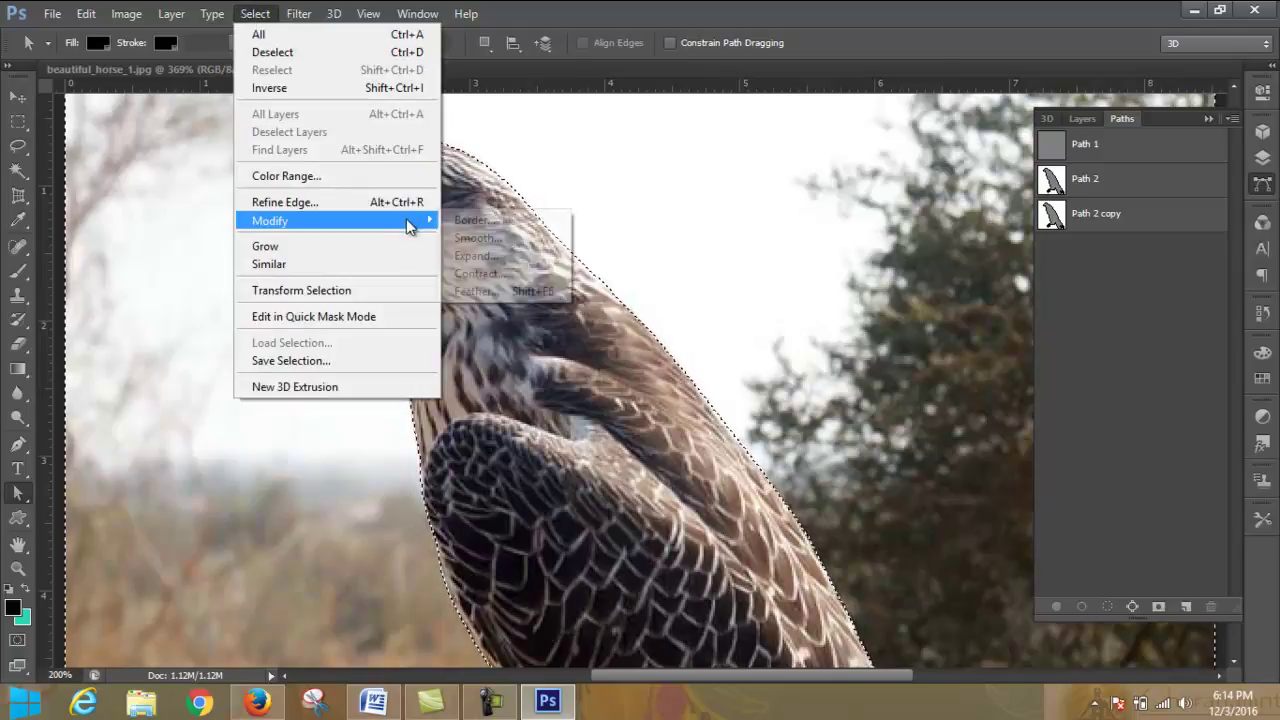
# - Contract the falcon selection by 10 px, then expand it back by 10 px
pyautogui.click(503, 272)
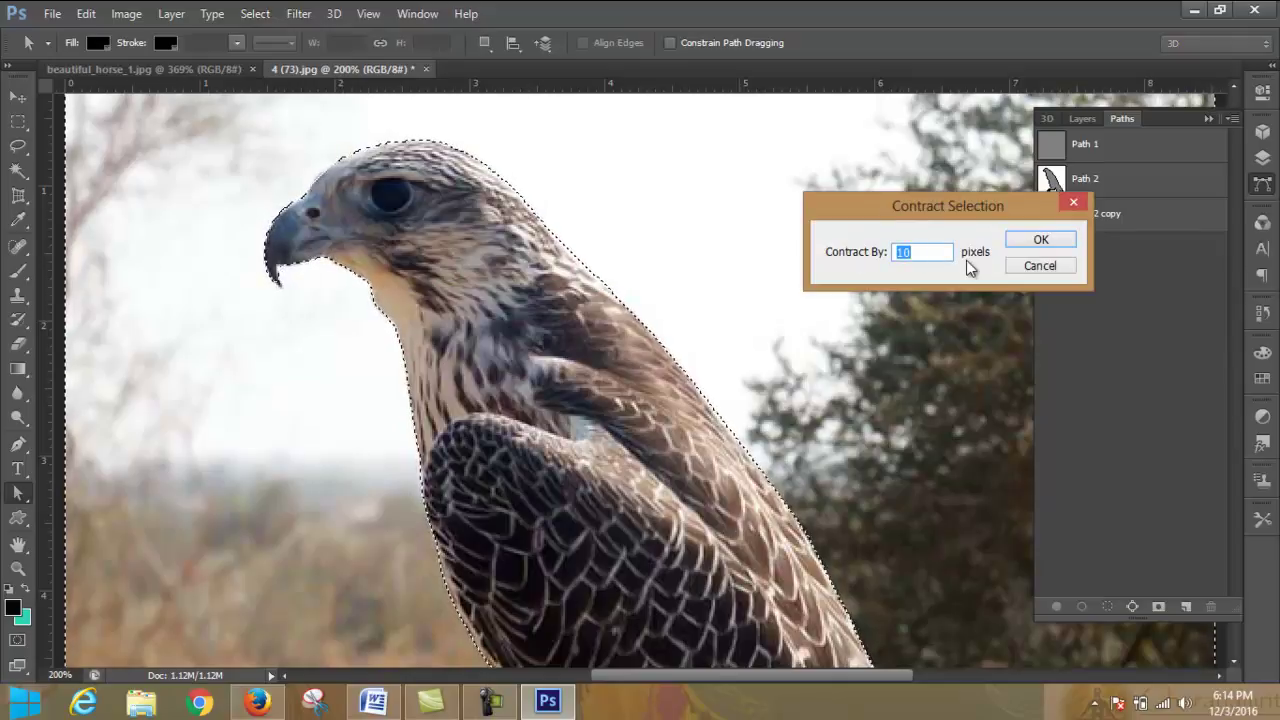
pyautogui.click(1024, 246)
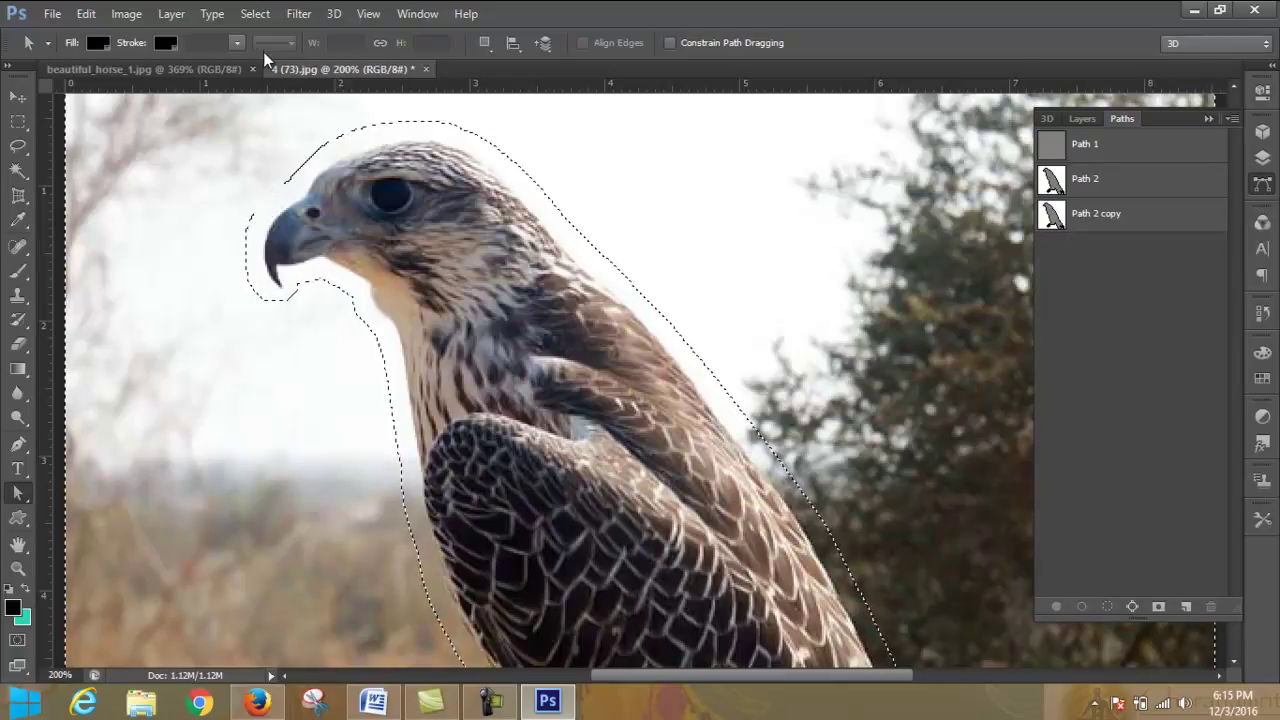
pyautogui.click(254, 13)
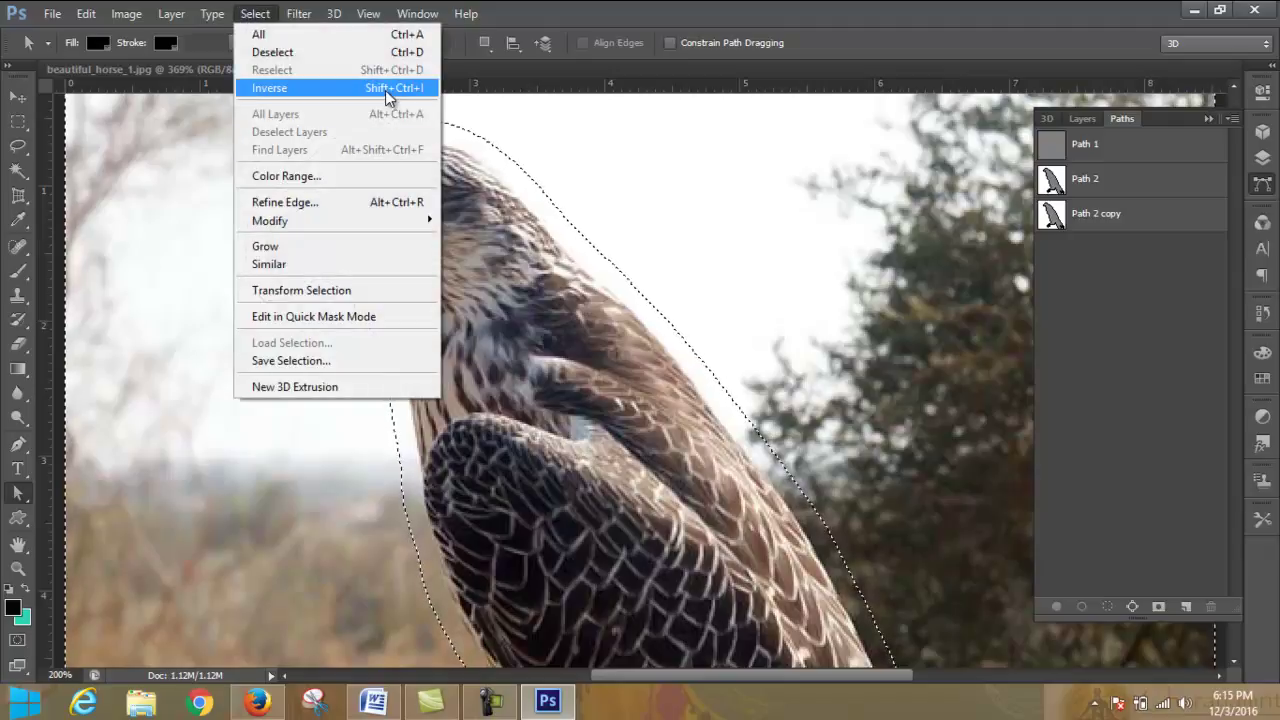
pyautogui.moveTo(270, 220)
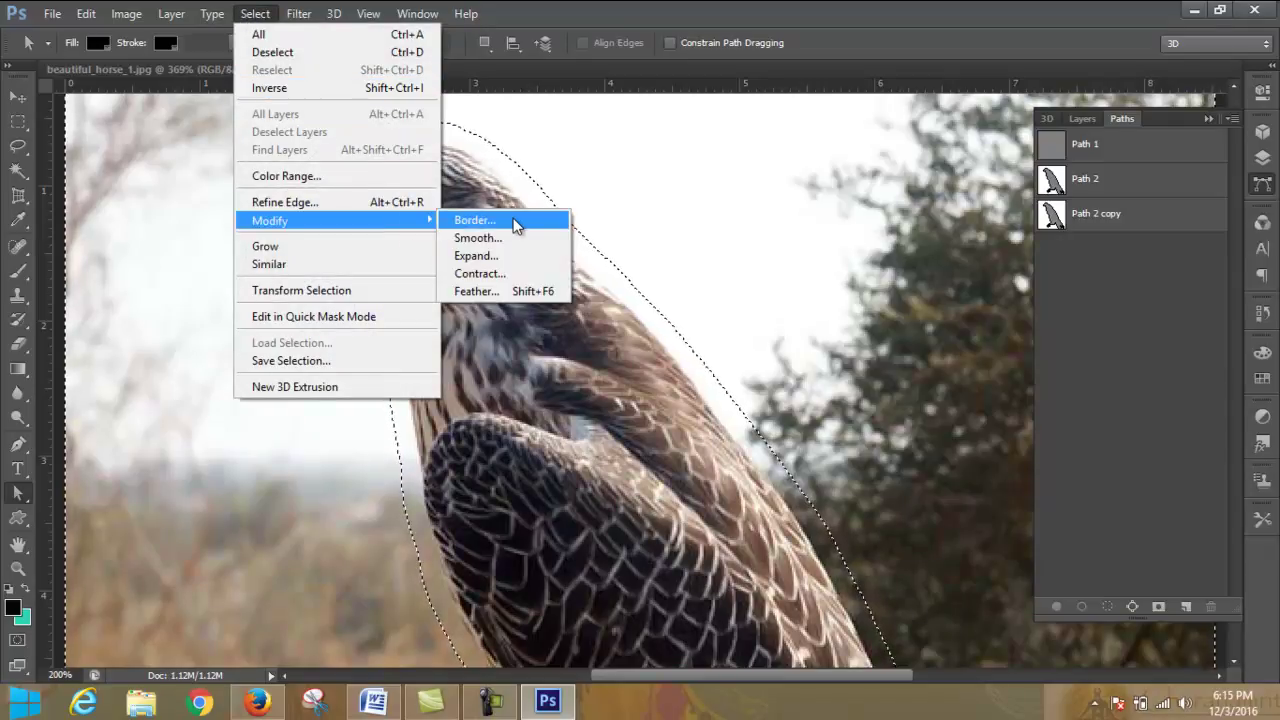
pyautogui.click(514, 255)
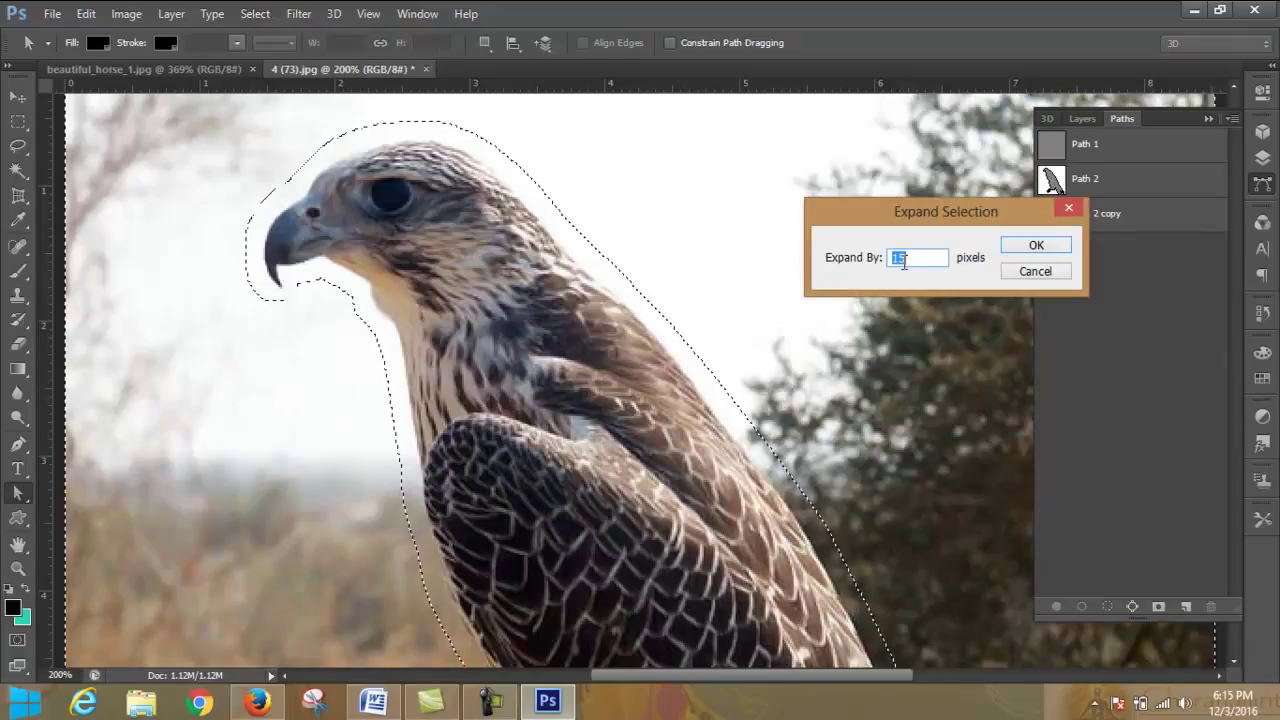
pyautogui.write('1')
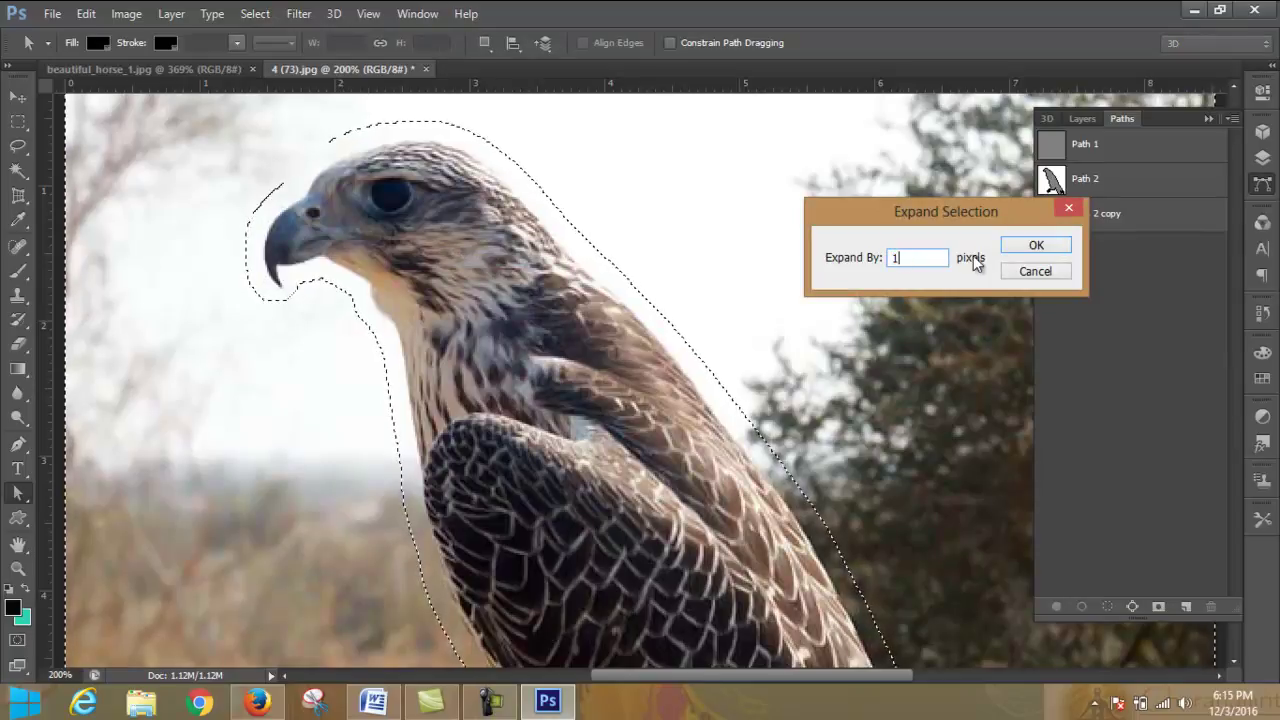
pyautogui.write('0')
pyautogui.click(1012, 248)
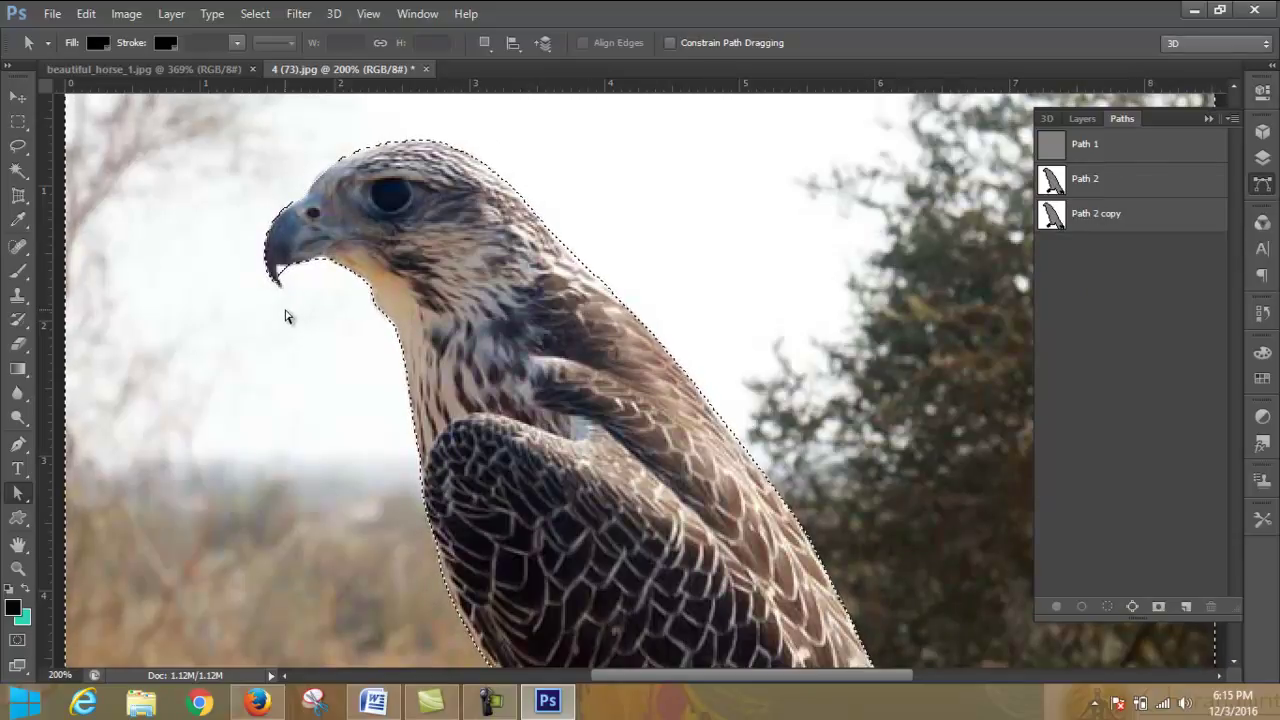
# - Start renaming Path 2 but keep its name unchanged
pyautogui.doubleClick(1058, 184)
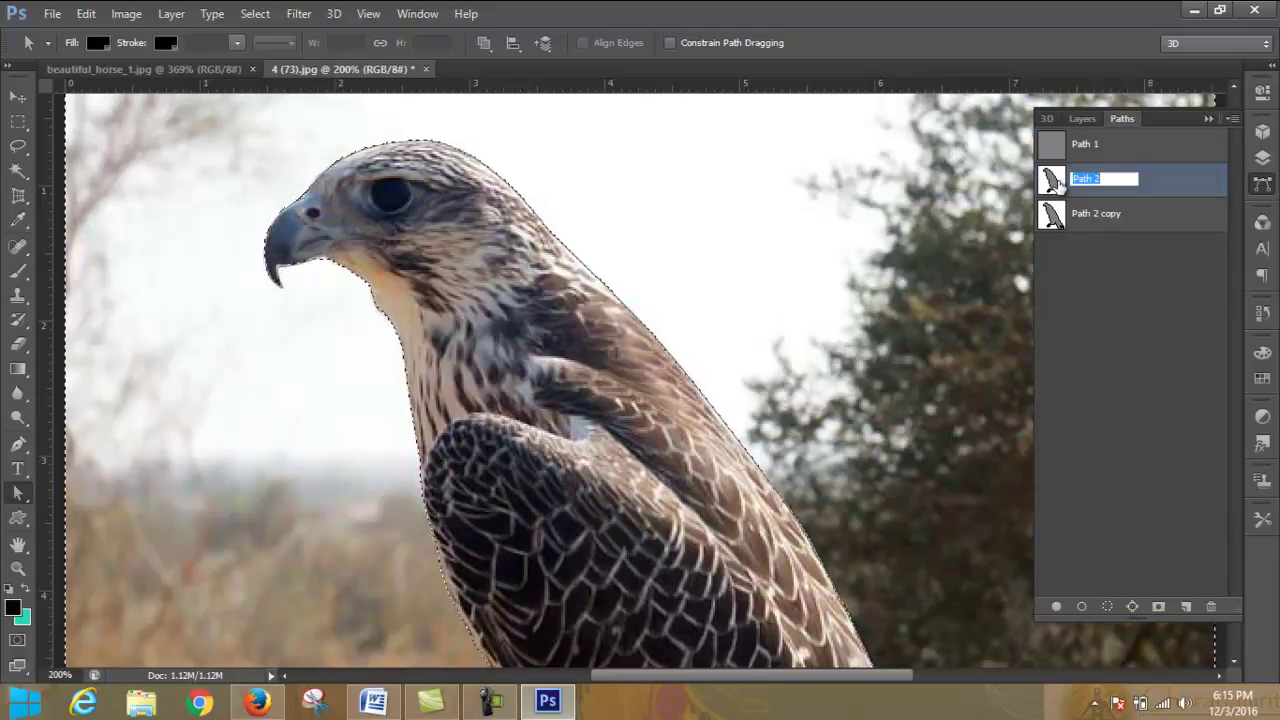
pyautogui.press('Return')
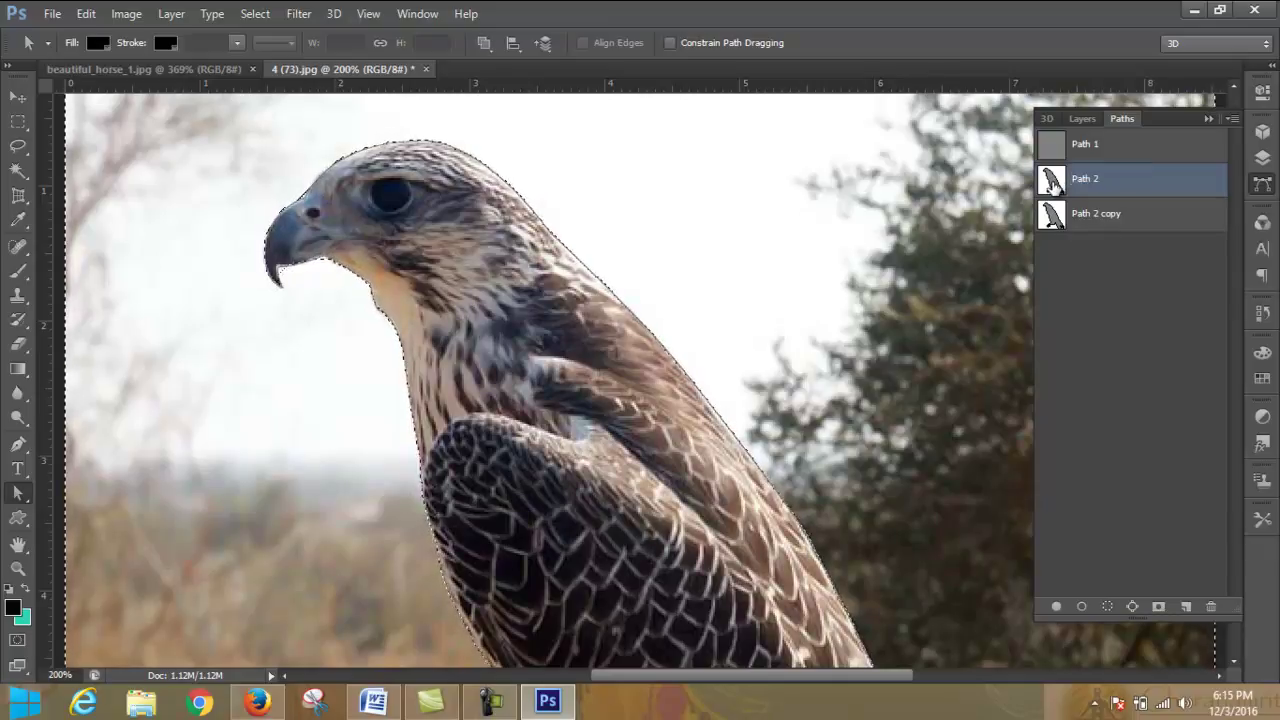
pyautogui.doubleClick(1052, 184)
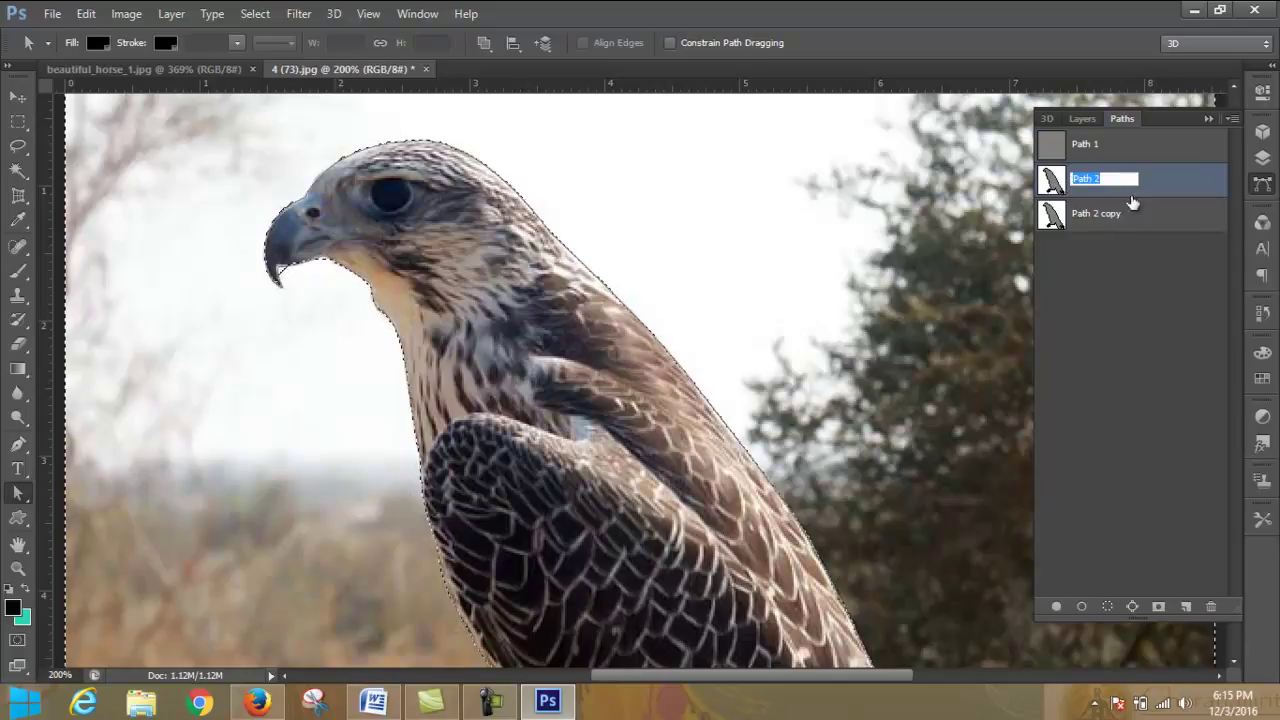
pyautogui.doubleClick(1162, 184)
# - Stroke the Path 2 copy outline using the Pencil tool
pyautogui.click(1146, 241)
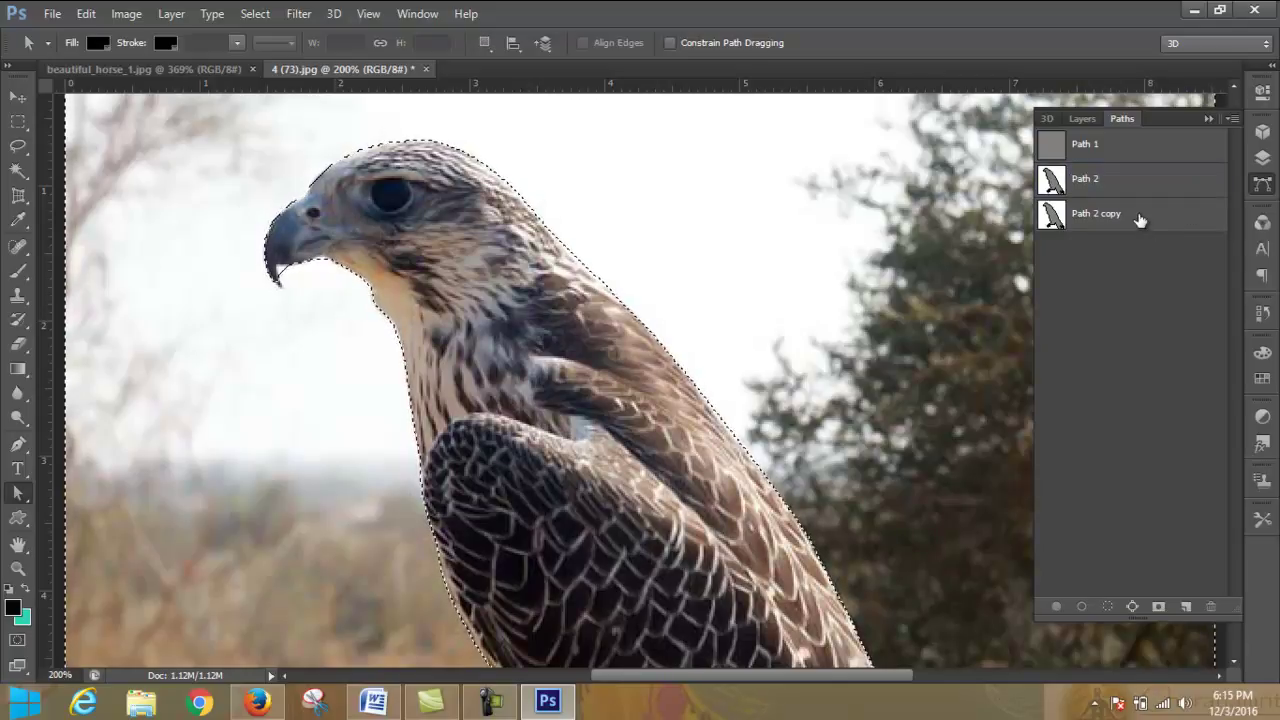
pyautogui.click(1137, 214)
pyautogui.rightClick(1140, 217)
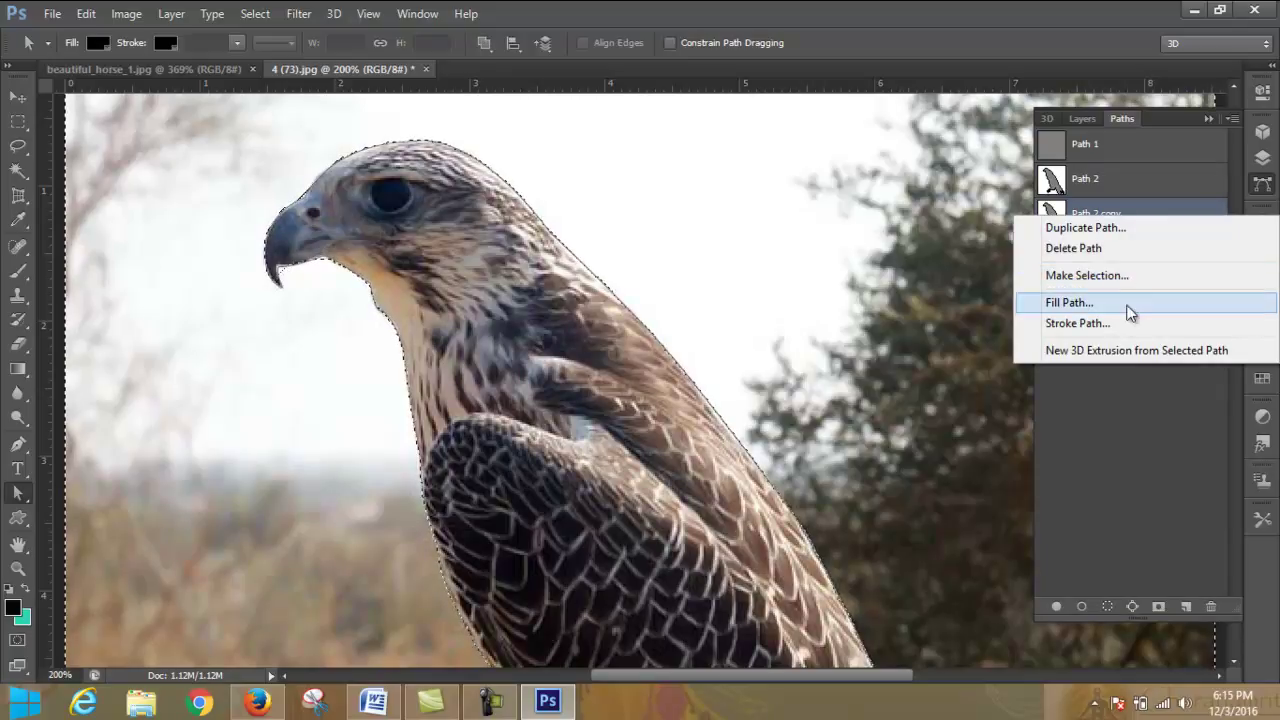
pyautogui.click(1090, 323)
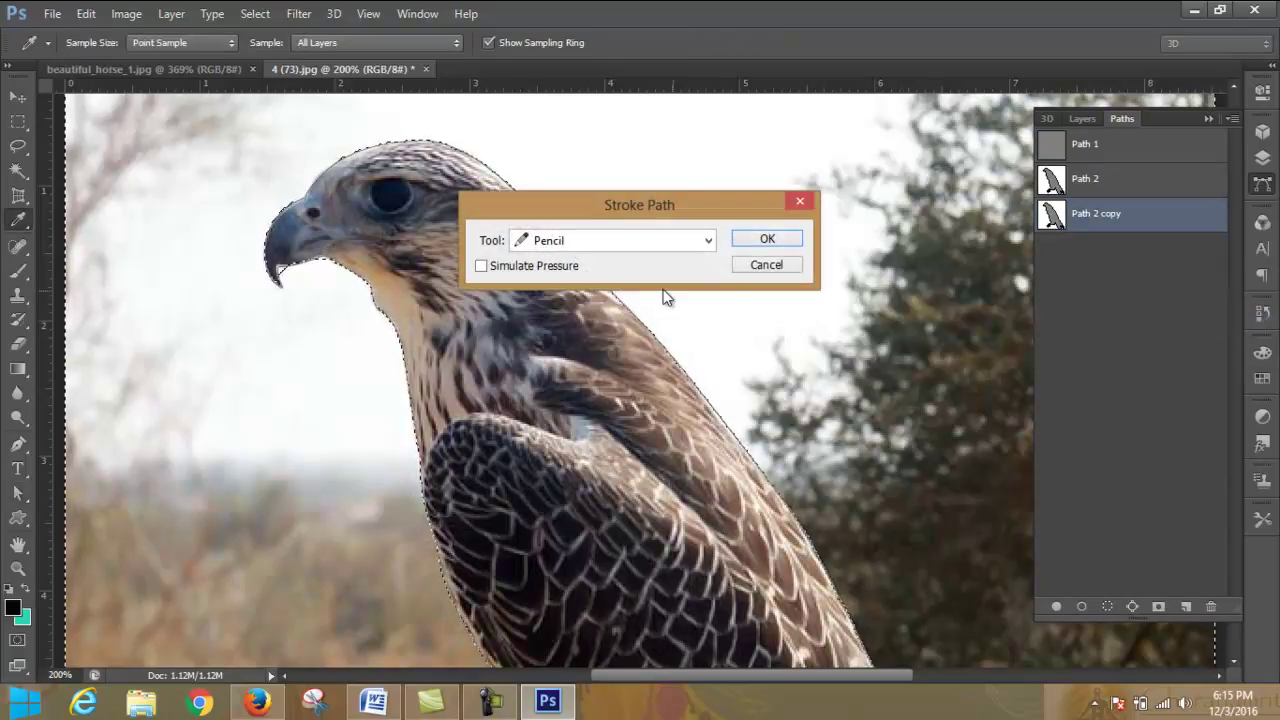
pyautogui.click(757, 242)
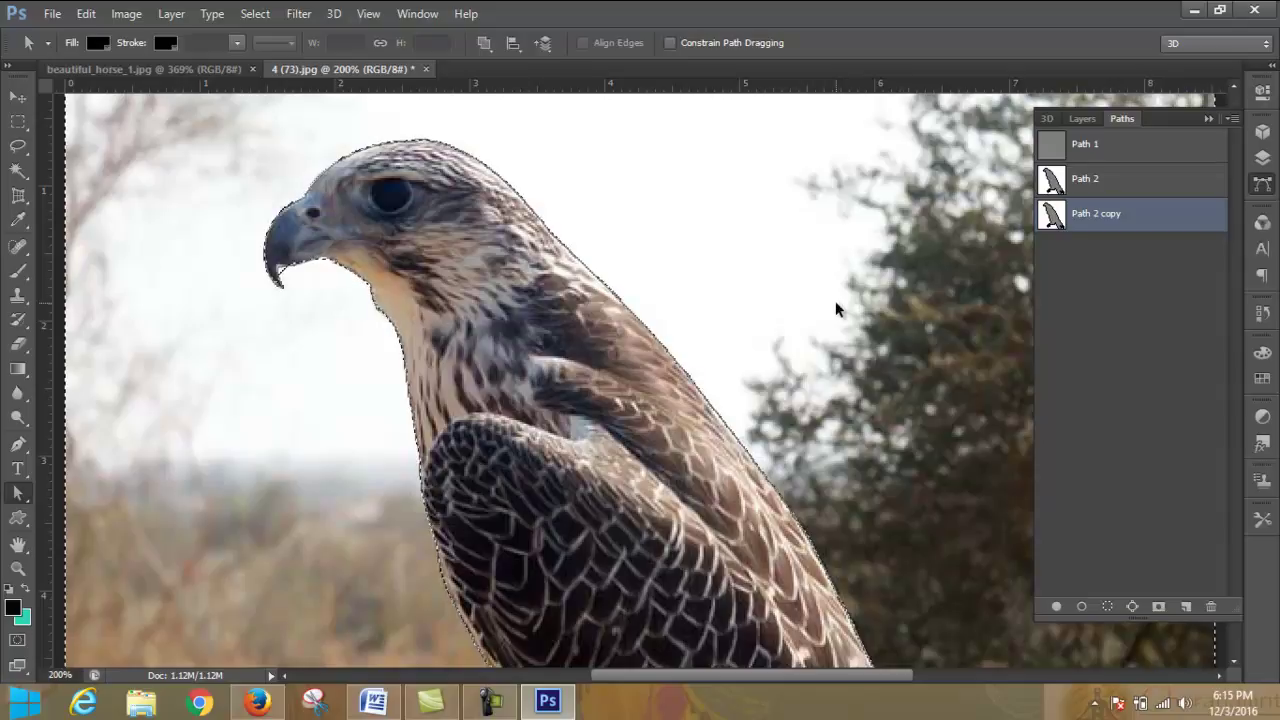
# - Zoom out, deselect the falcon, and attempt moving the locked layer, dismissing the warning
pyautogui.hotkey('ctrl', '-')
pyautogui.hotkey('ctrl', '-')
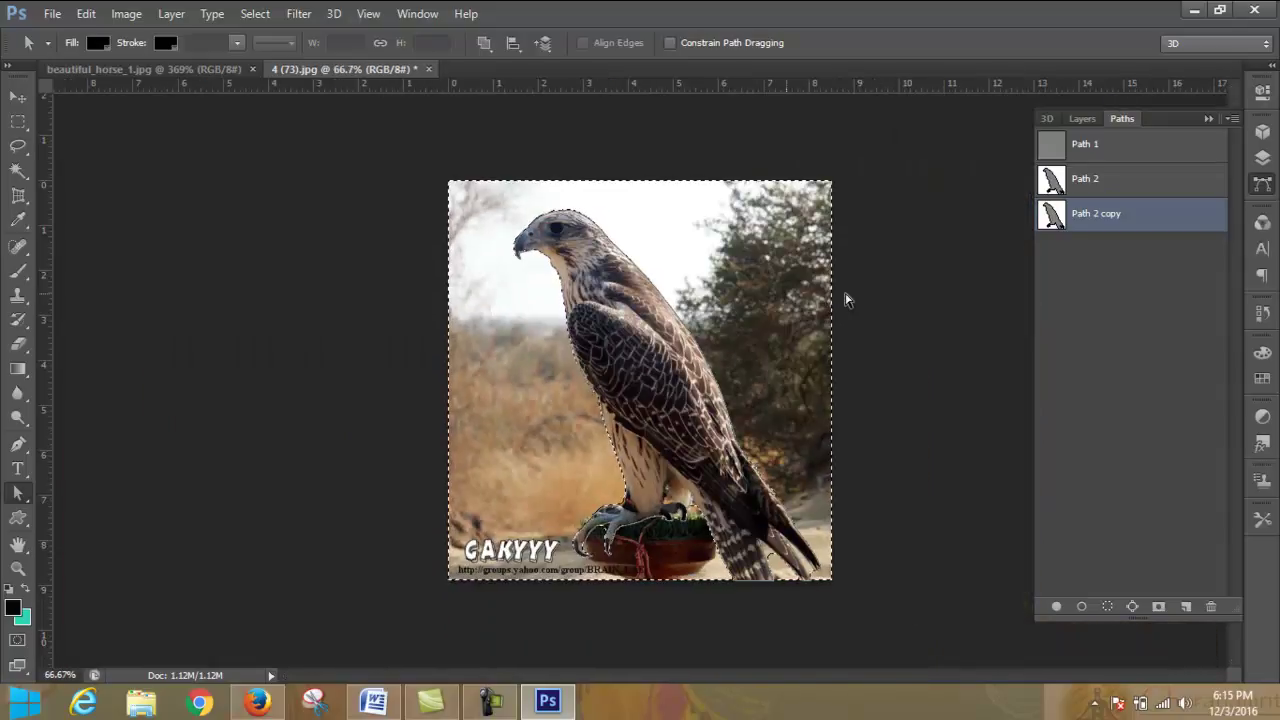
pyautogui.click(18, 120)
pyautogui.click(120, 168)
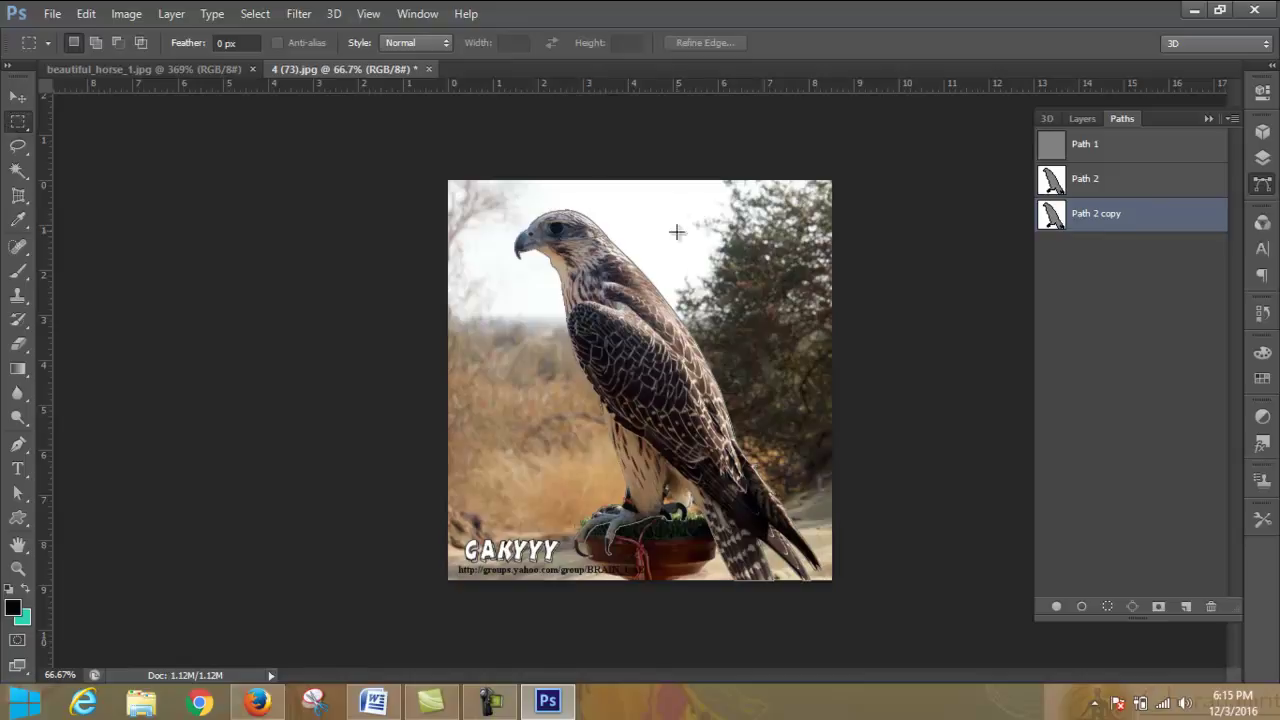
pyautogui.click(19, 97)
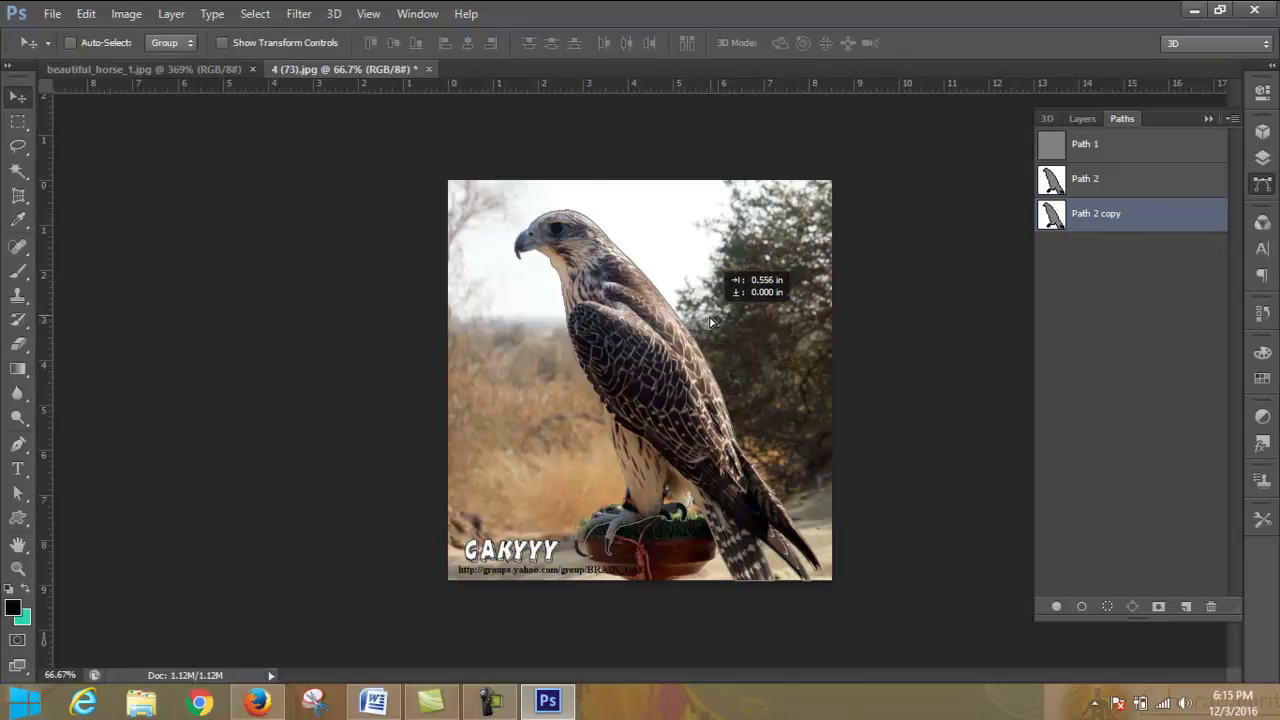
pyautogui.moveTo(684, 325); pyautogui.dragTo(712, 322)
pyautogui.click(644, 278)
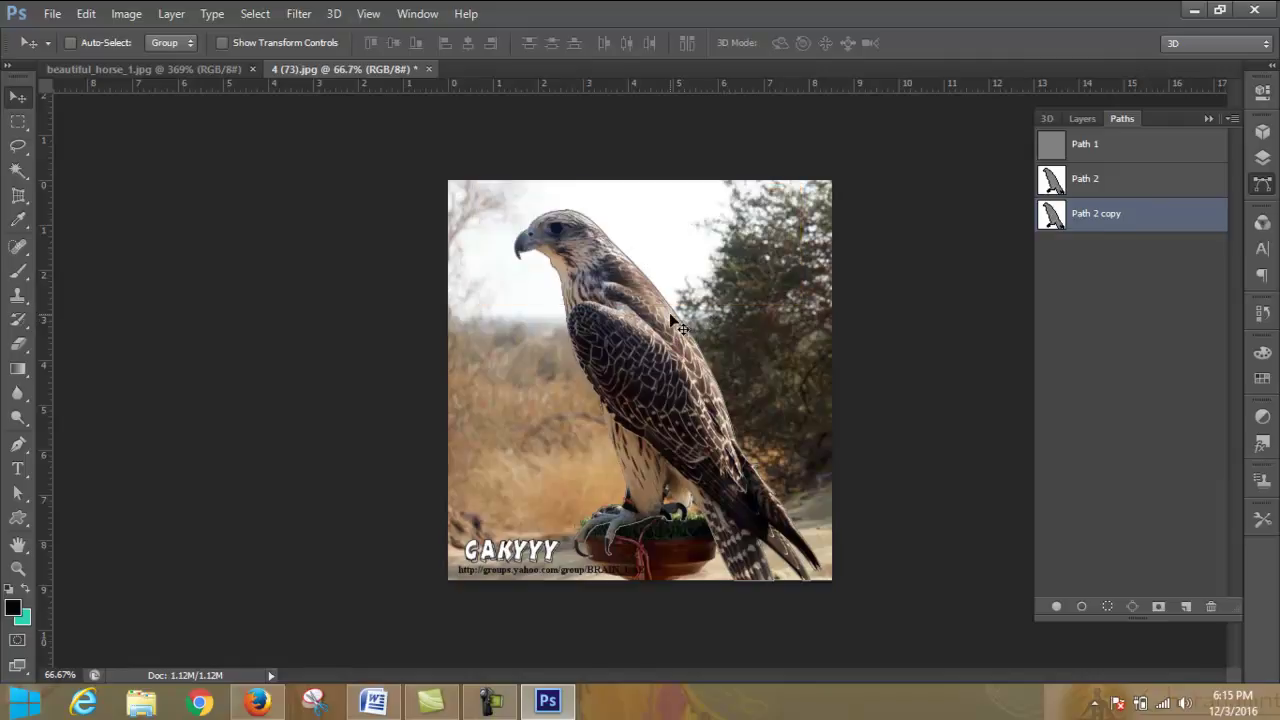
# - Display the Path 2 copy outline's anchor points on the falcon with Path Selection
pyautogui.click(17, 494)
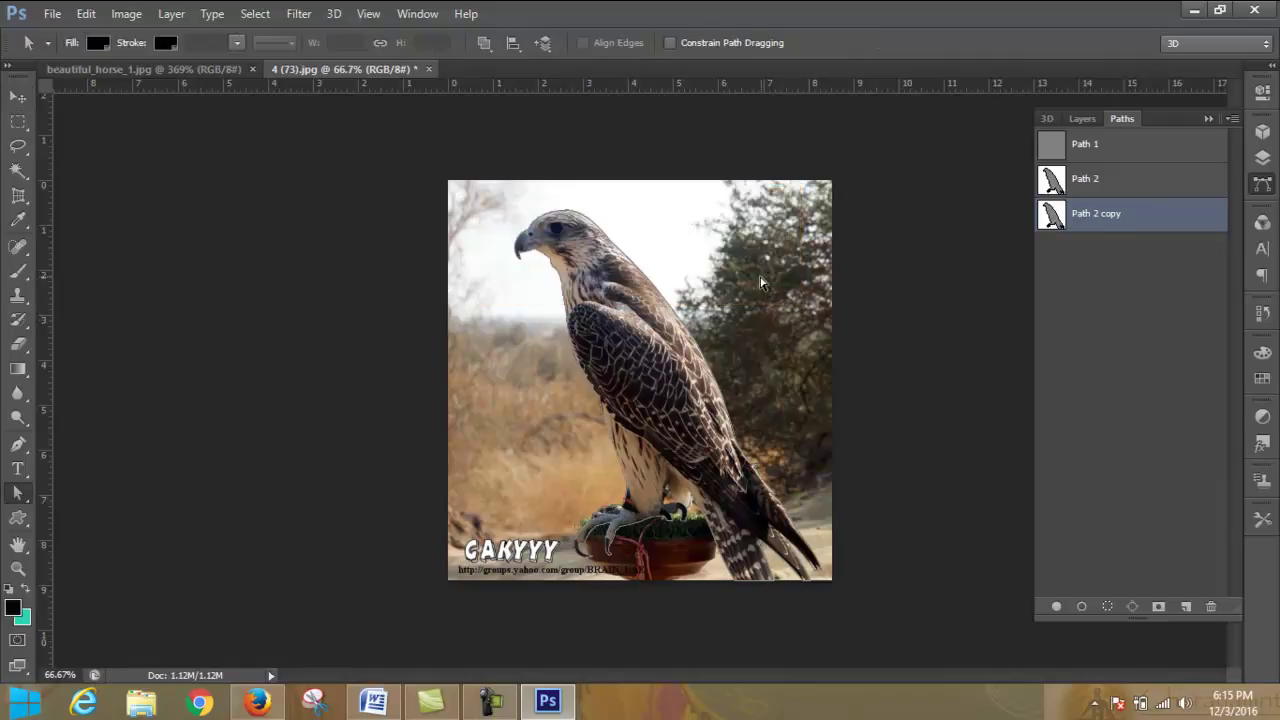
pyautogui.click(678, 318)
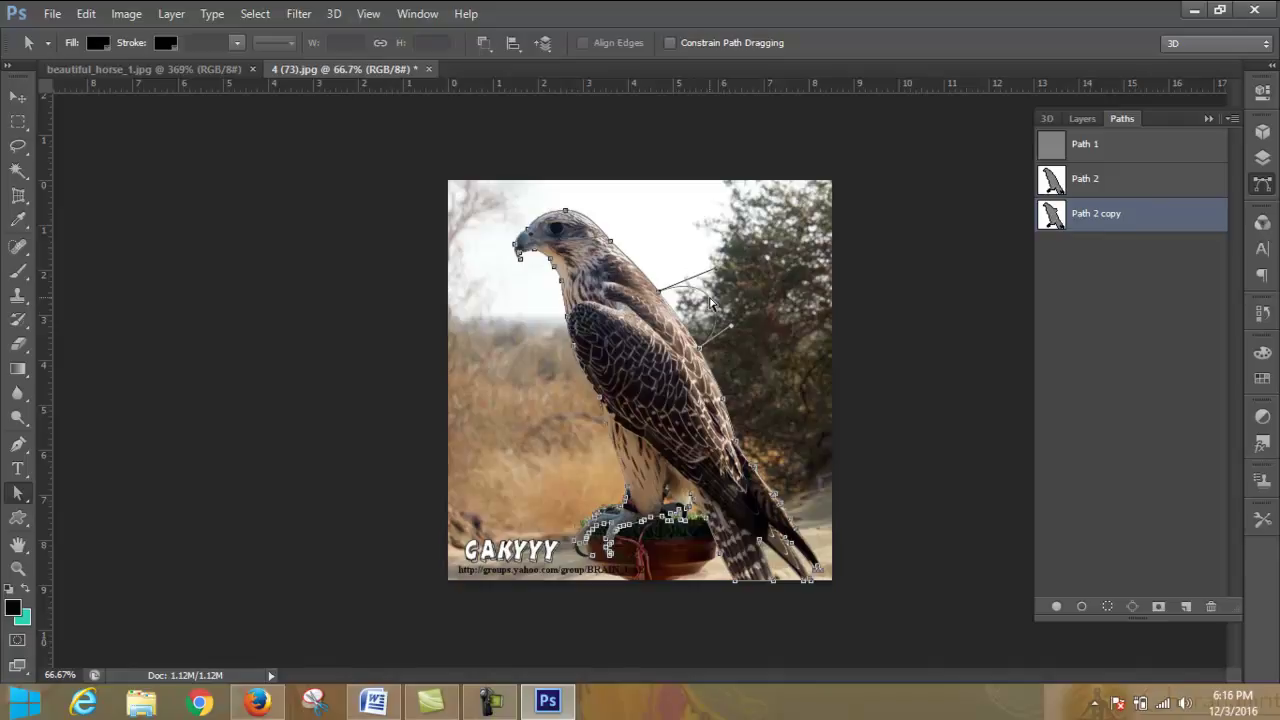
pyautogui.click(710, 302)
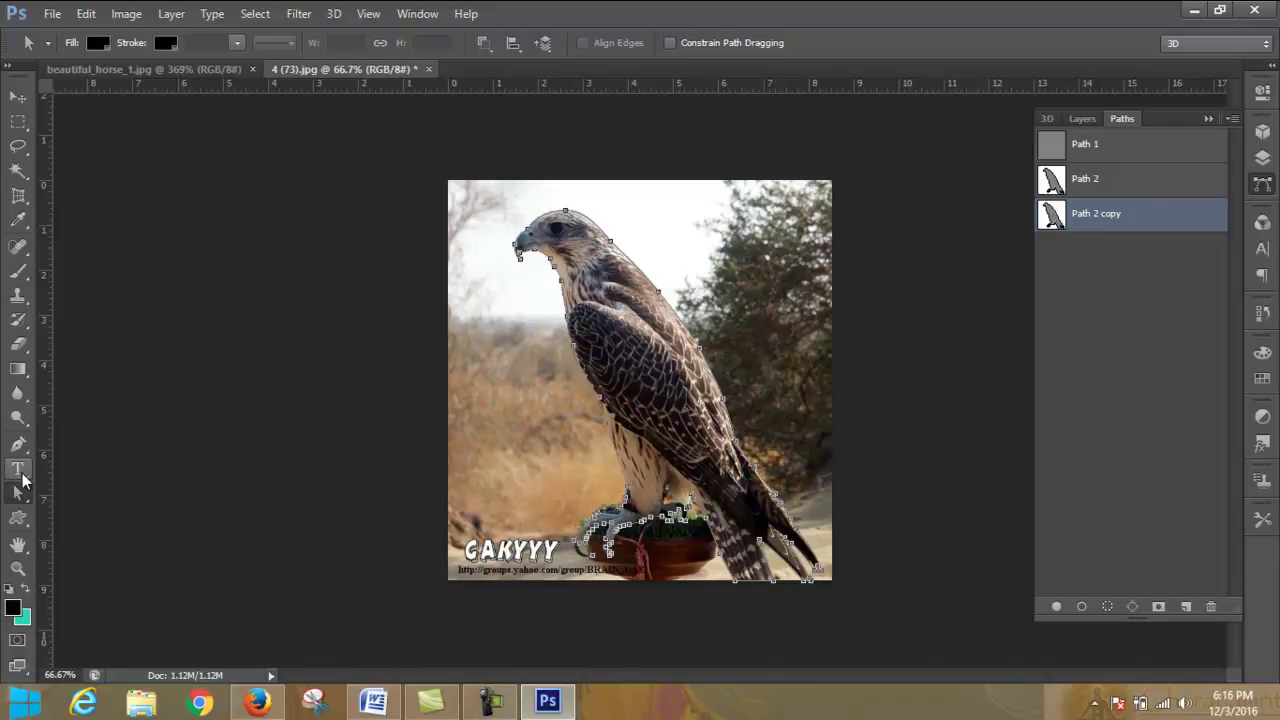
pyautogui.rightClick(25, 492)
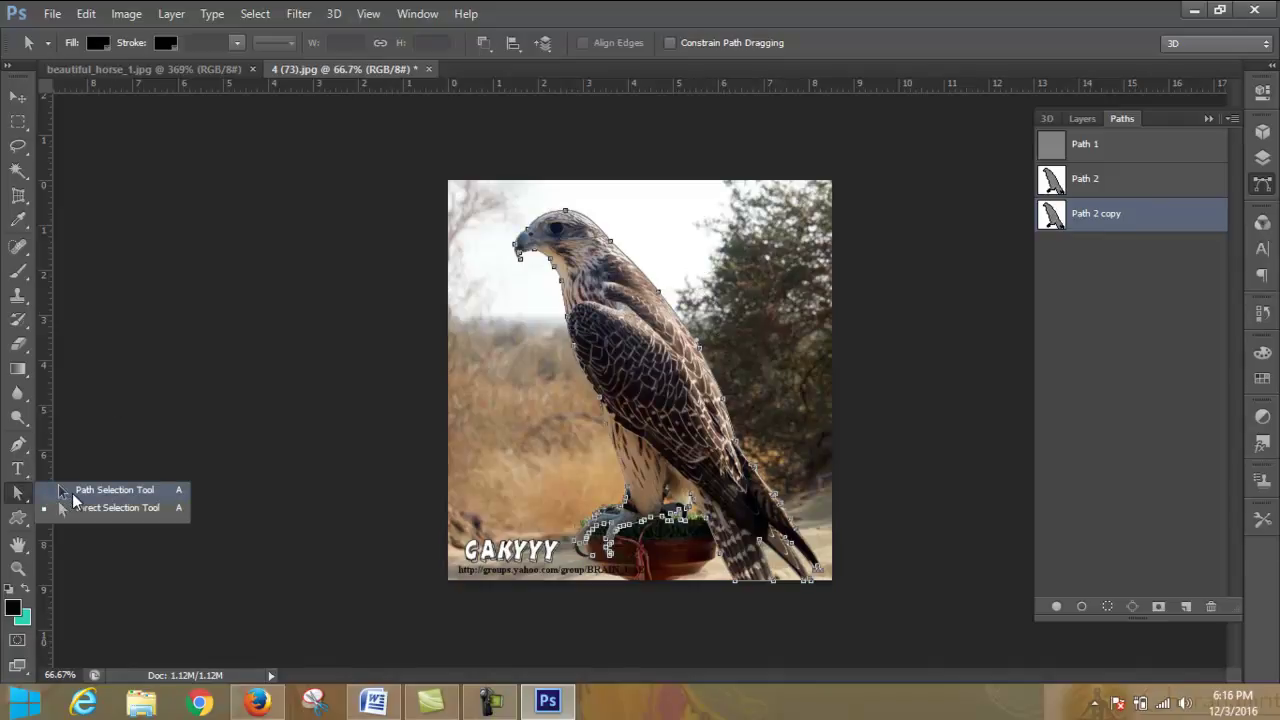
pyautogui.click(58, 485)
pyautogui.moveTo(678, 335)
pyautogui.mouseDown()
pyautogui.moveTo(777, 318)
pyautogui.moveTo(756, 311)
pyautogui.mouseUp()
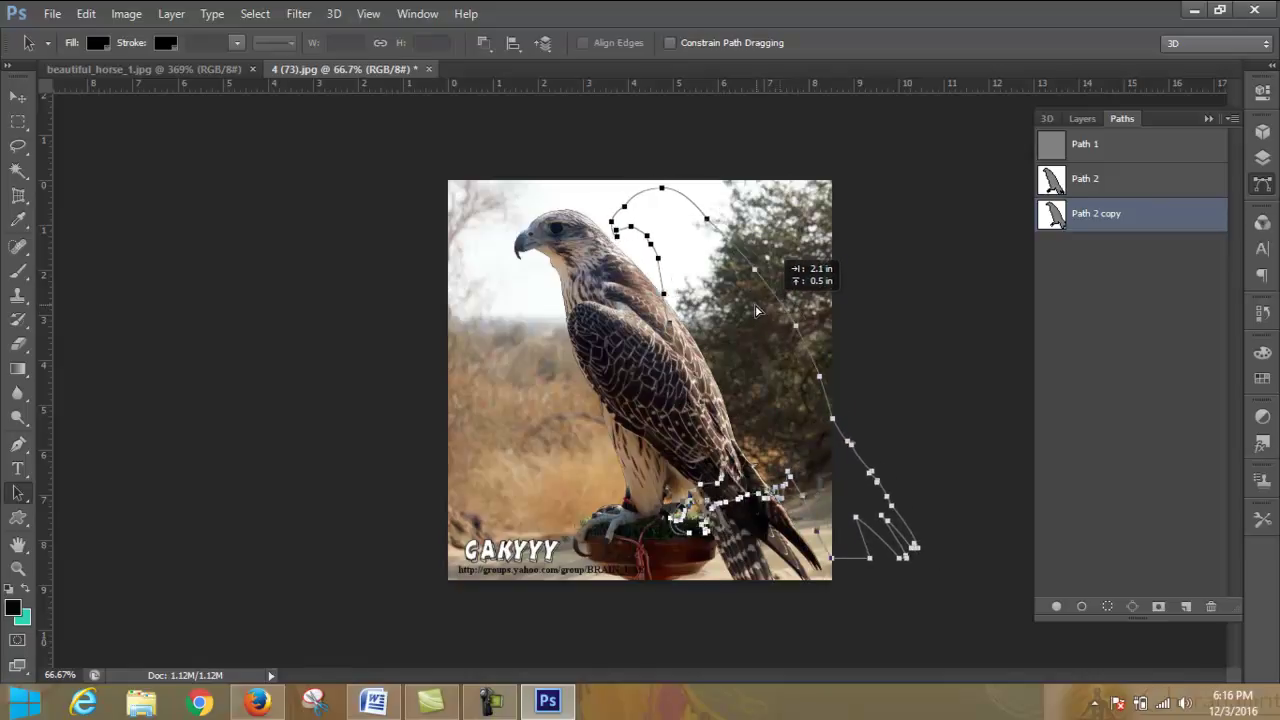
pyautogui.moveTo(756, 311); pyautogui.dragTo(601, 308)
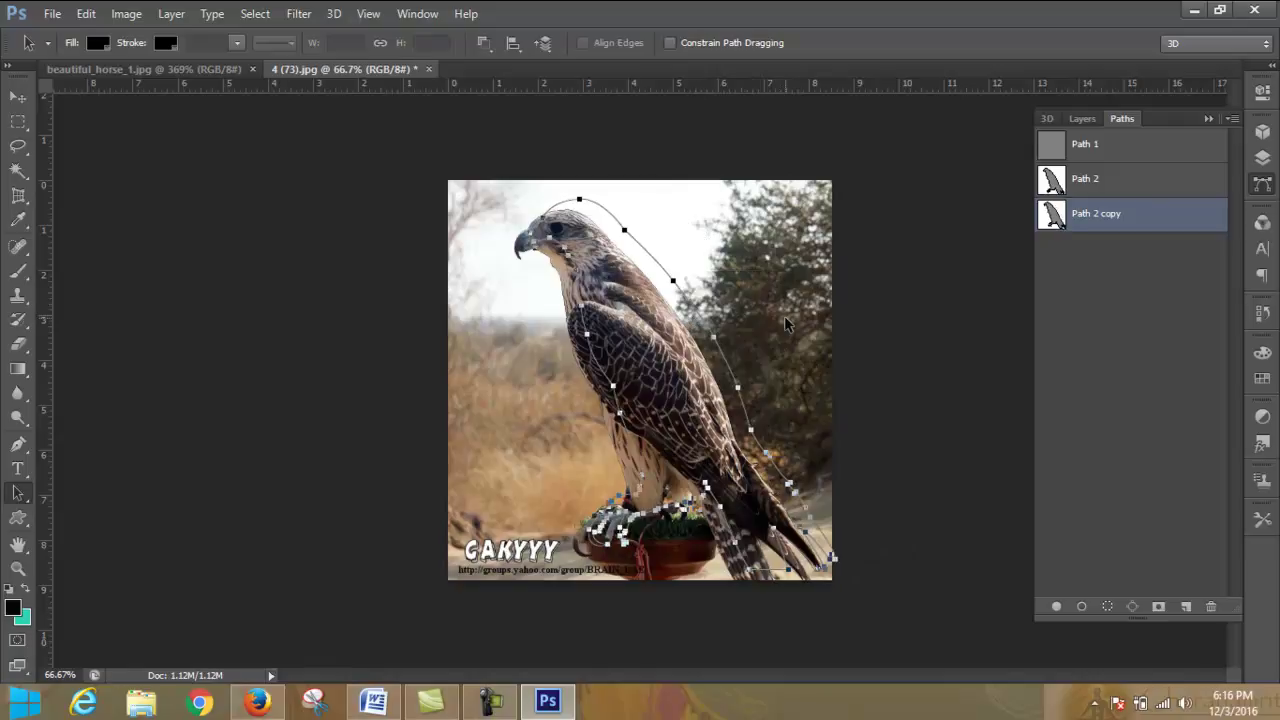
pyautogui.hotkey('ctrl', 'z')
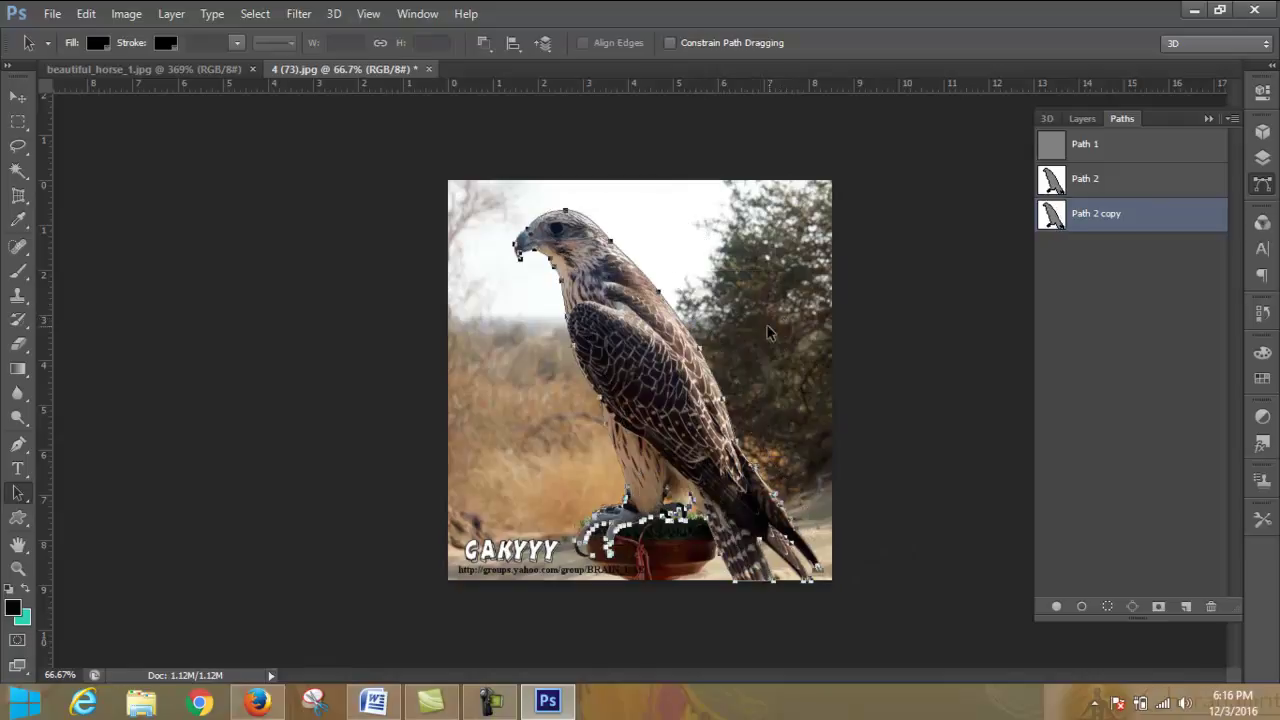
pyautogui.click(52, 13)
# - Create a new blank Untitled-1 document from the International Paper preset
pyautogui.click(45, 31)
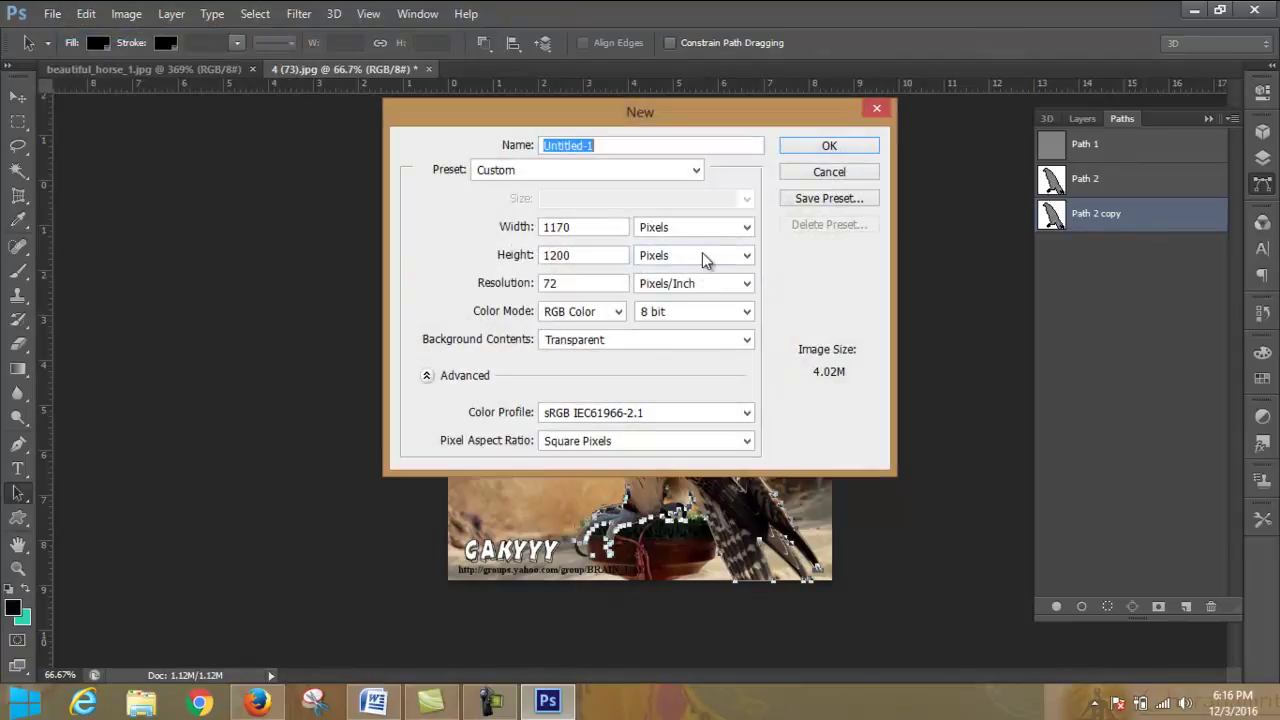
pyautogui.click(696, 170)
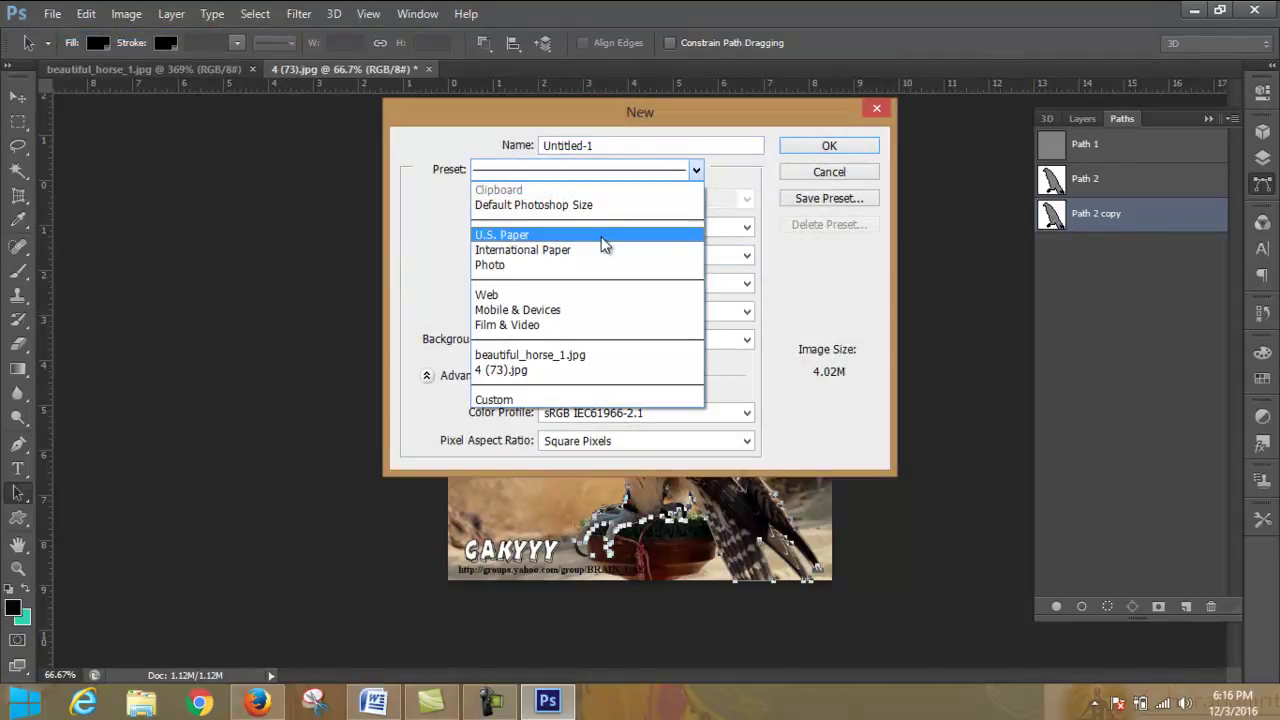
pyautogui.click(560, 250)
pyautogui.click(829, 145)
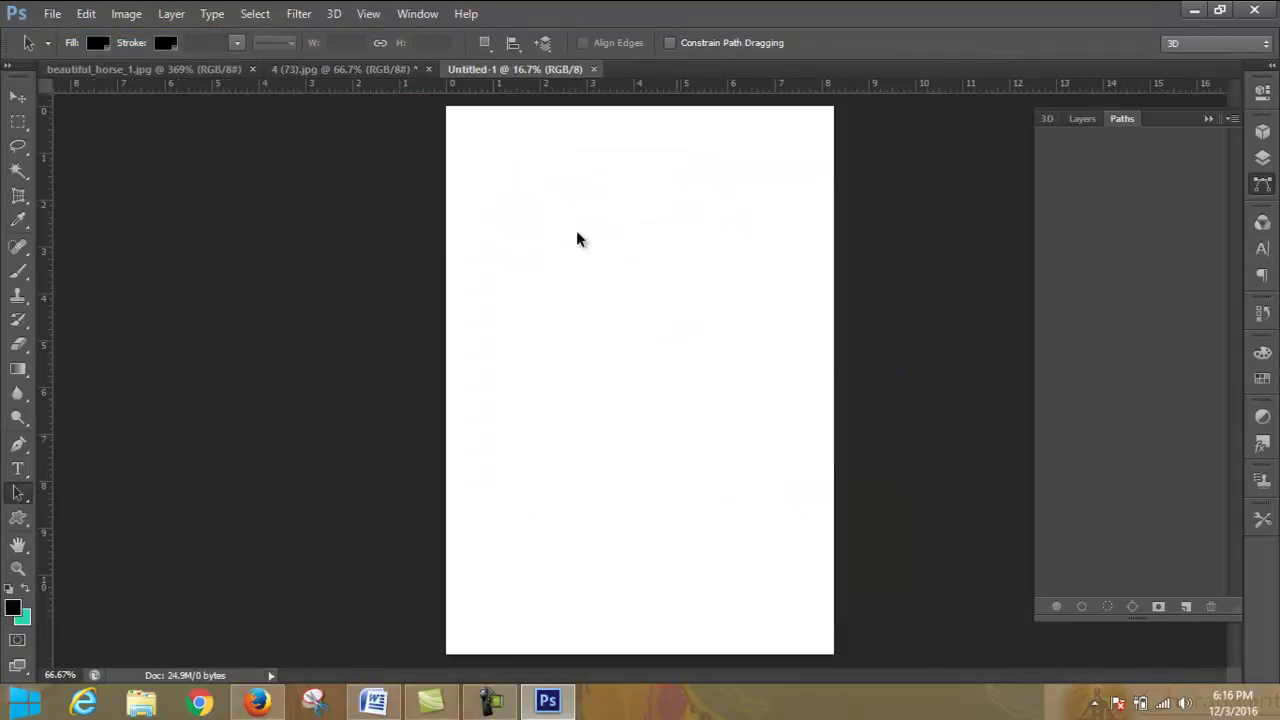
# - On the falcon photo, stroke the Path 2 copy outline with the Pencil
pyautogui.click(311, 68)
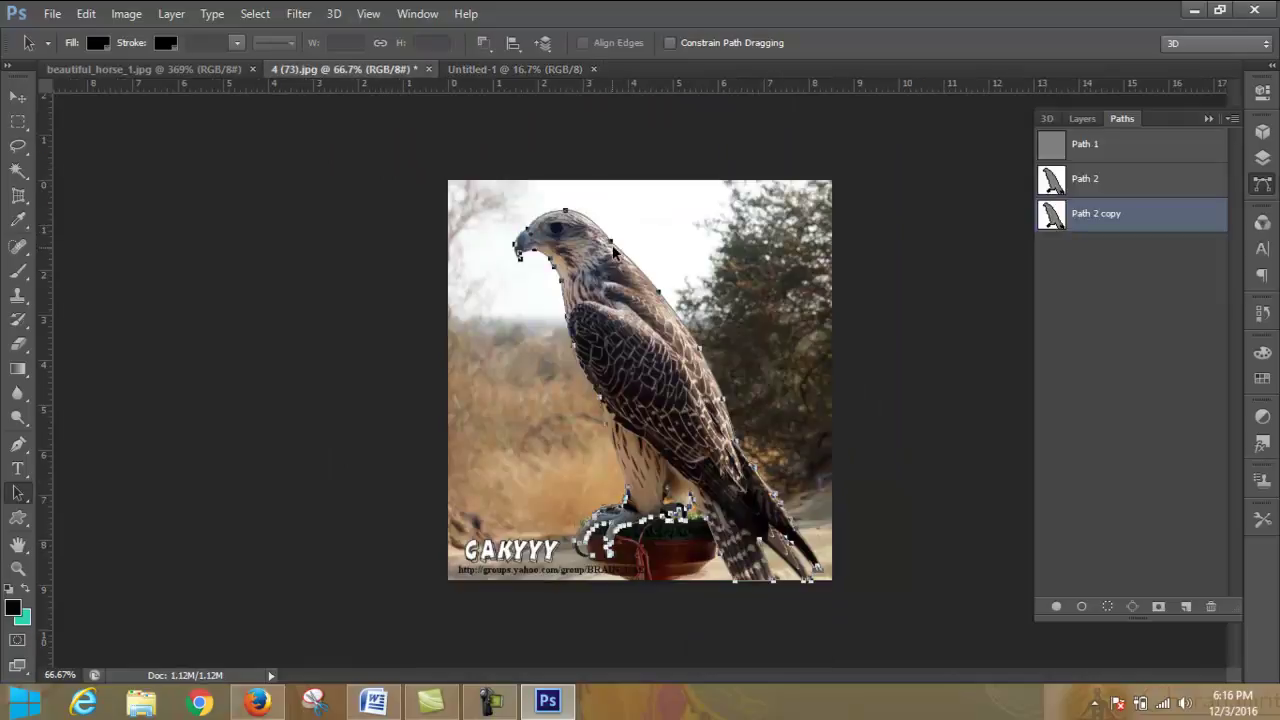
pyautogui.rightClick(1088, 222)
pyautogui.click(1103, 331)
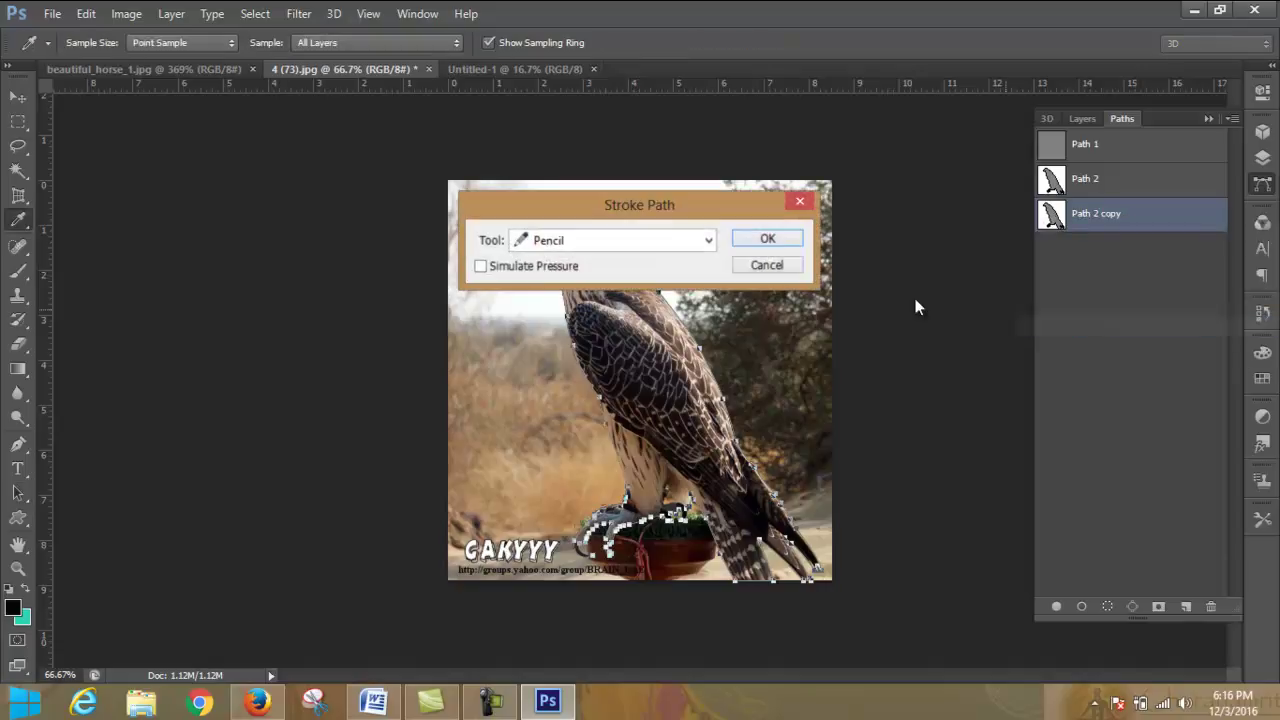
pyautogui.click(670, 245)
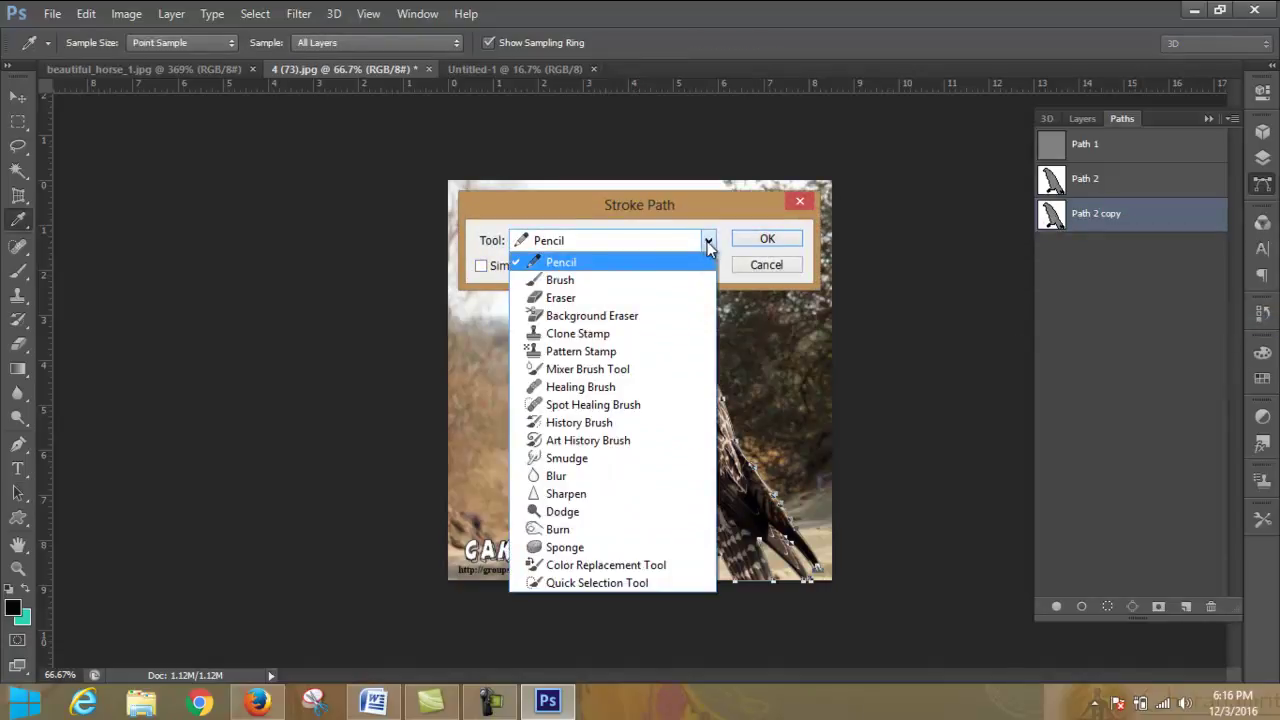
pyautogui.click(708, 242)
pyautogui.click(767, 242)
# - Drag the falcon path into Untitled-1 and compare both documents
pyautogui.moveTo(657, 296); pyautogui.dragTo(623, 205)
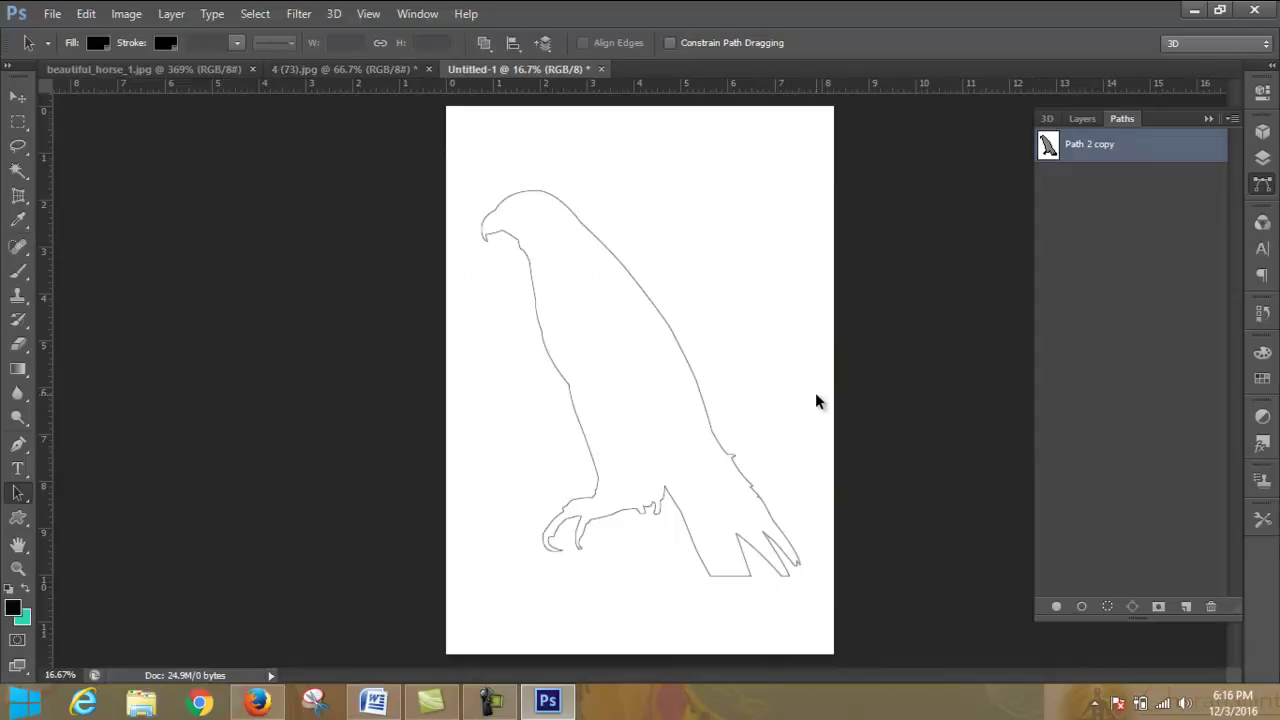
pyautogui.click(338, 69)
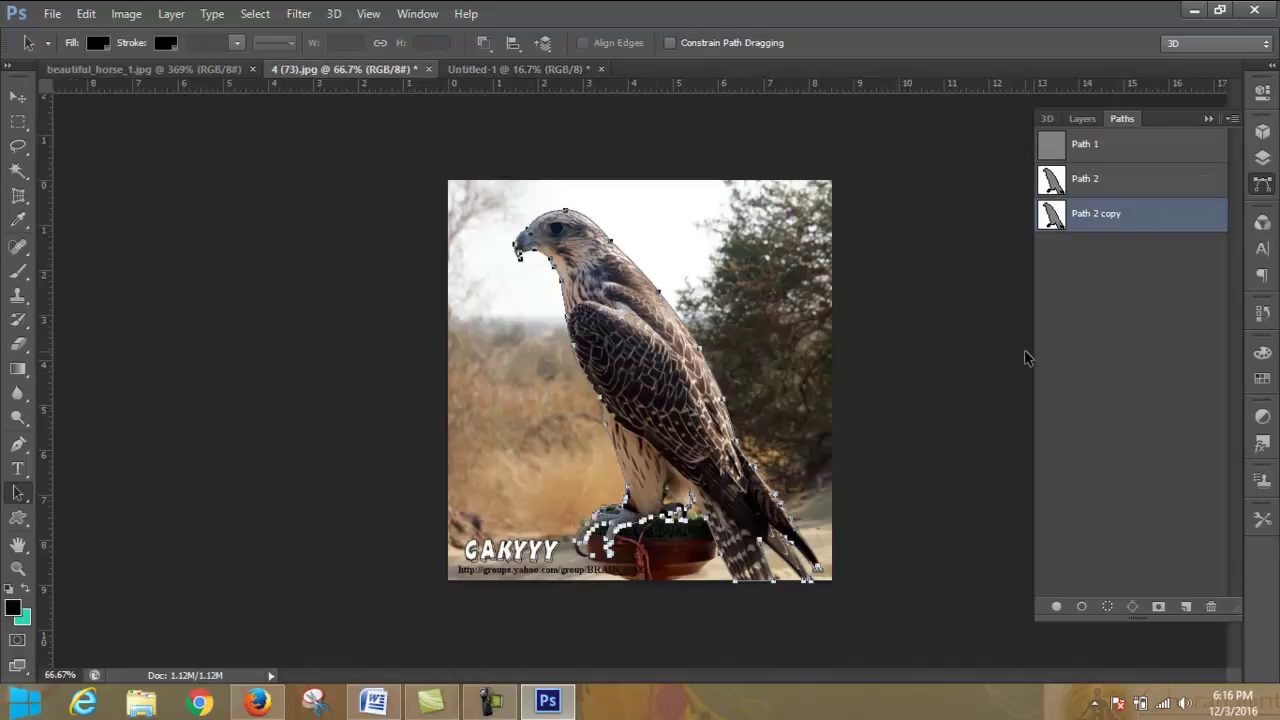
pyautogui.click(500, 70)
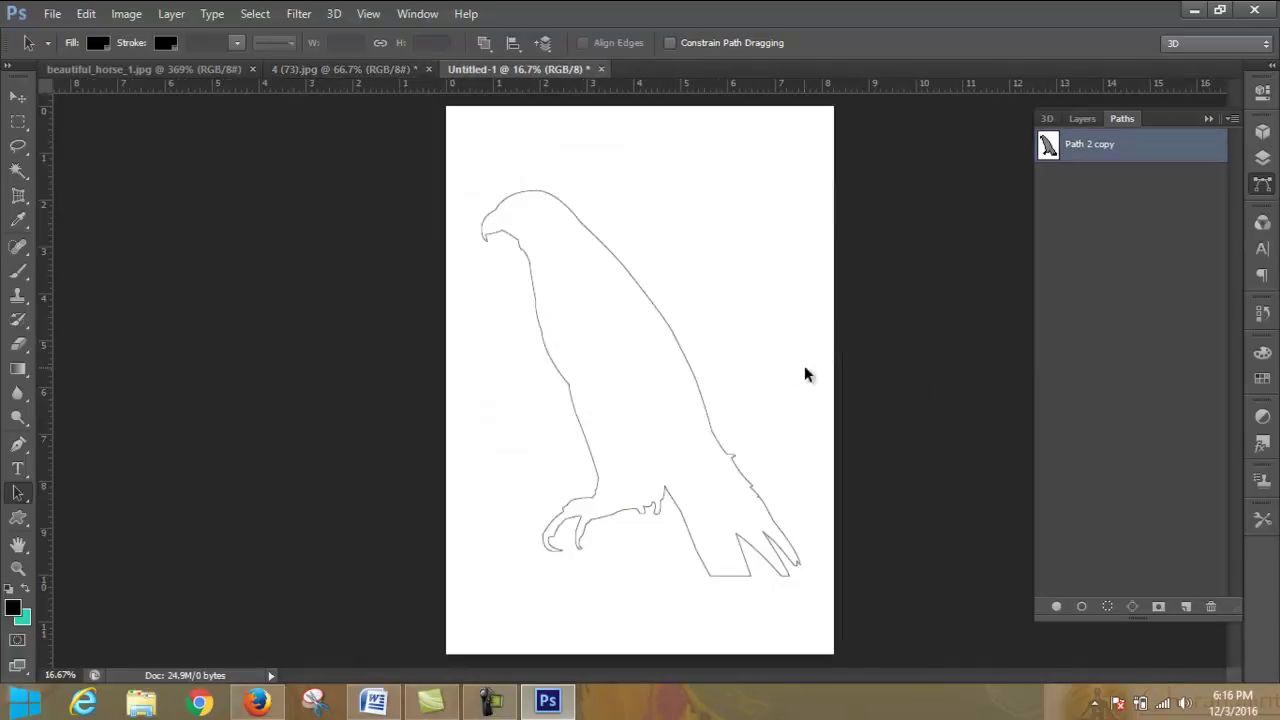
pyautogui.click(377, 66)
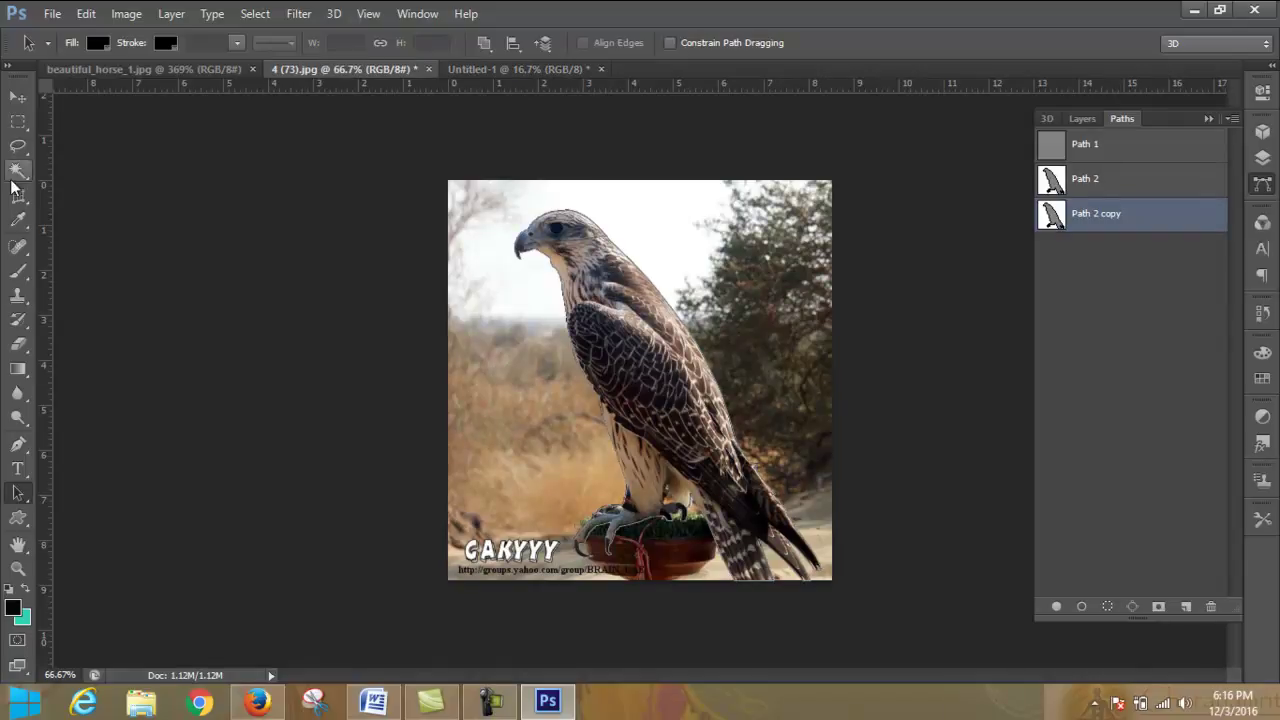
# - Try the Lasso and Eyedropper tools, then return to the falcon photo and select Path 2
pyautogui.click(19, 150)
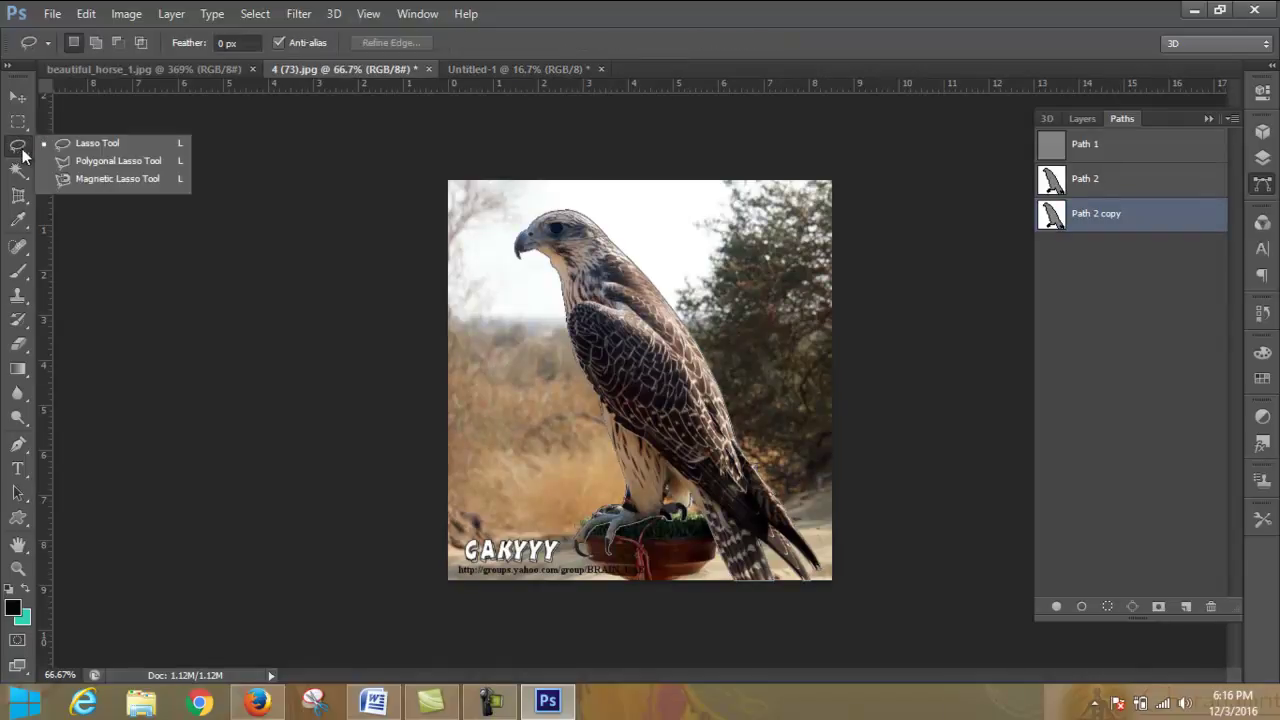
pyautogui.click(19, 218)
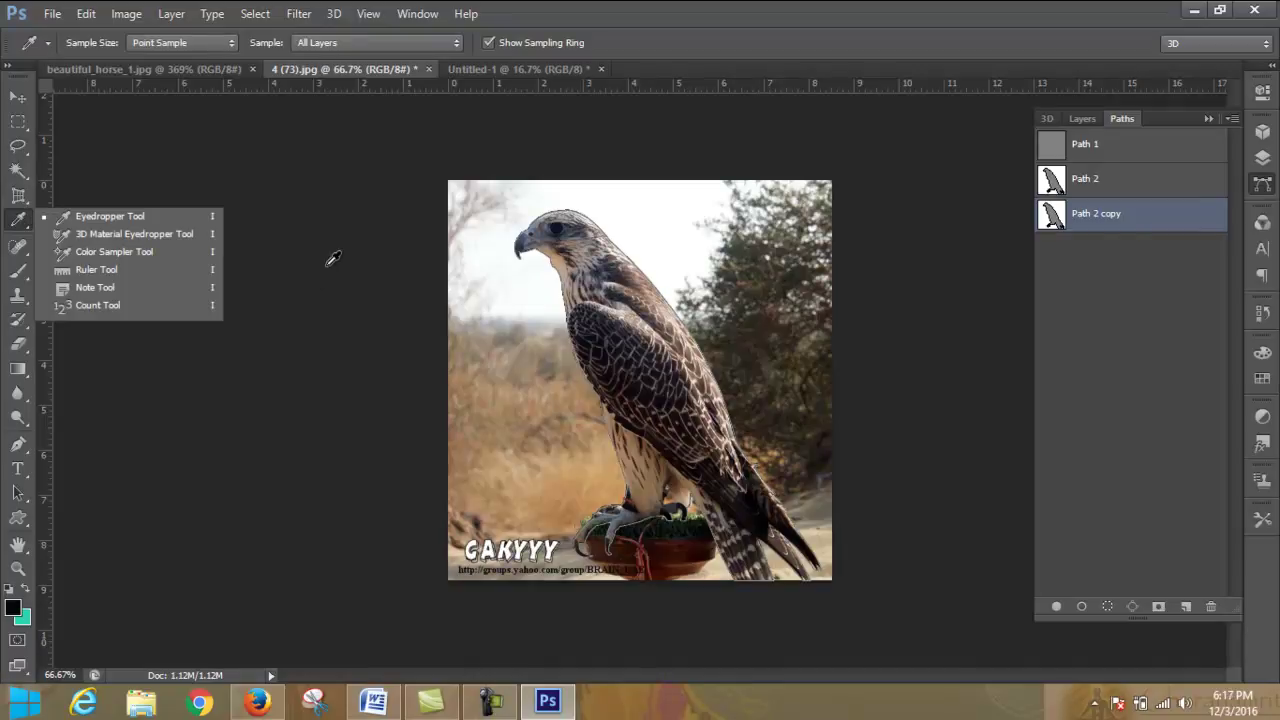
pyautogui.click(541, 75)
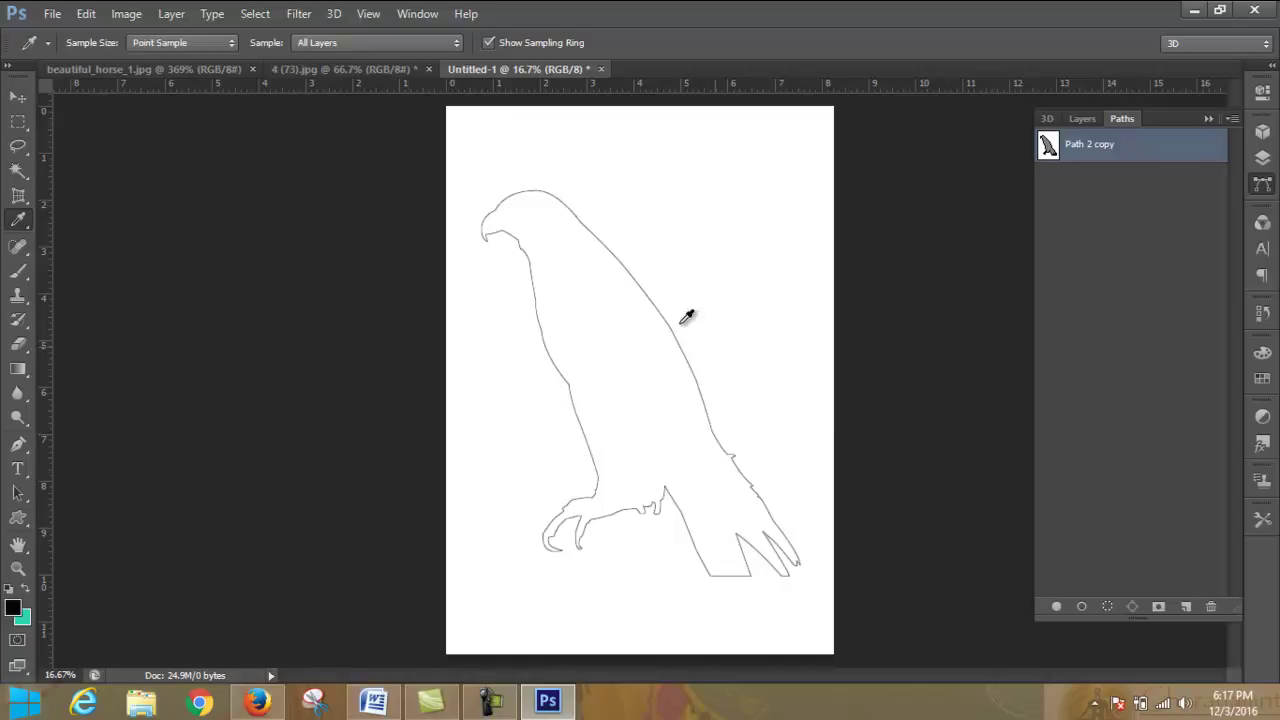
pyautogui.click(333, 68)
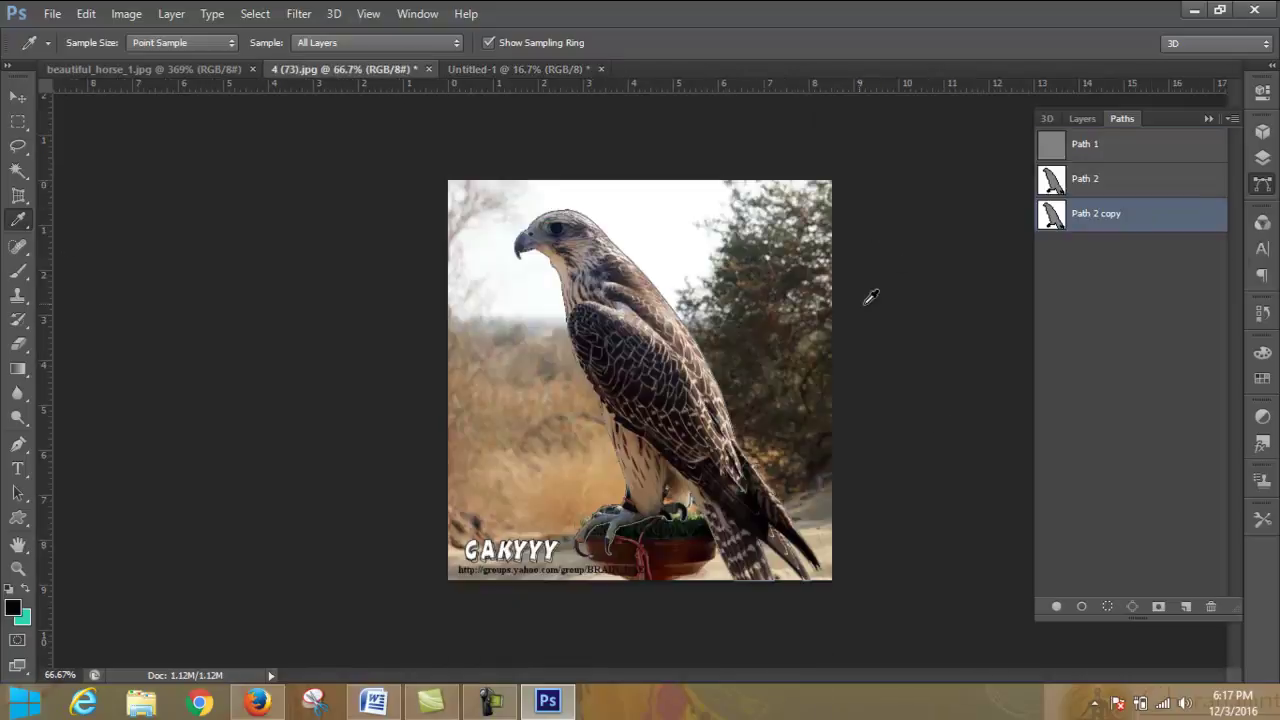
pyautogui.click(1113, 185)
# - Make a selection from Path 2 and invert it so only the falcon is selected
pyautogui.rightClick(1113, 182)
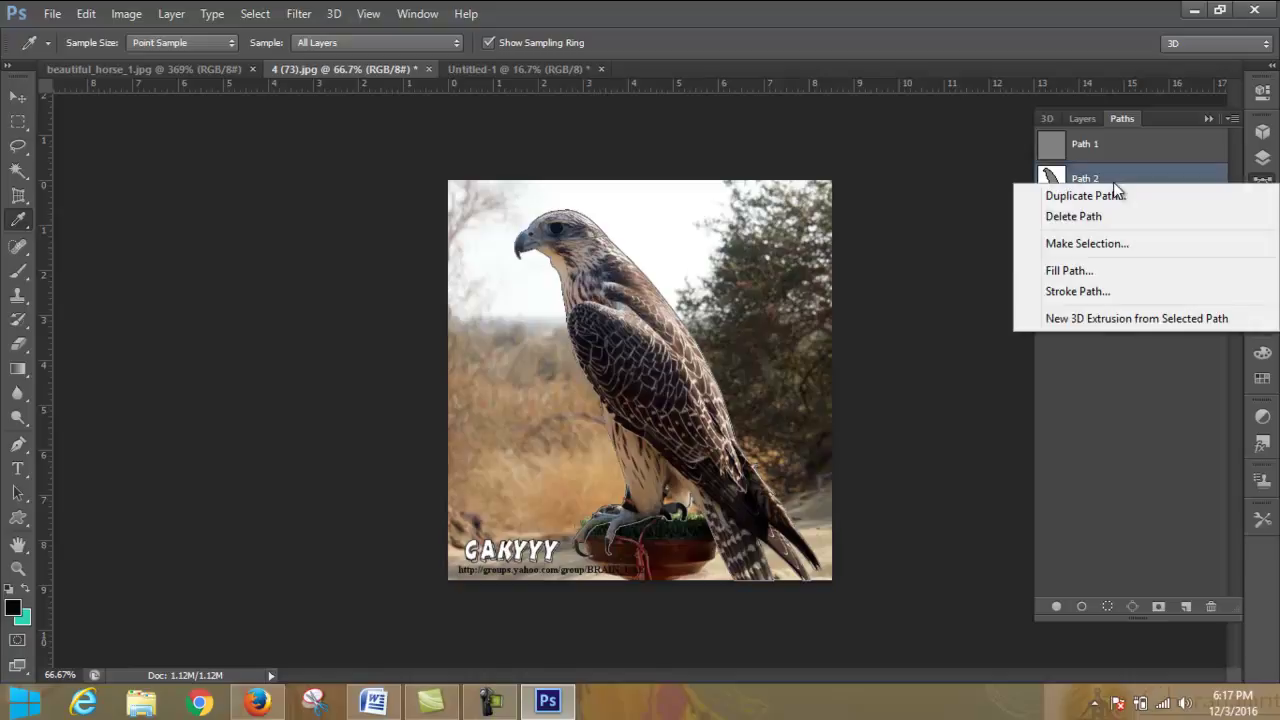
pyautogui.click(1118, 243)
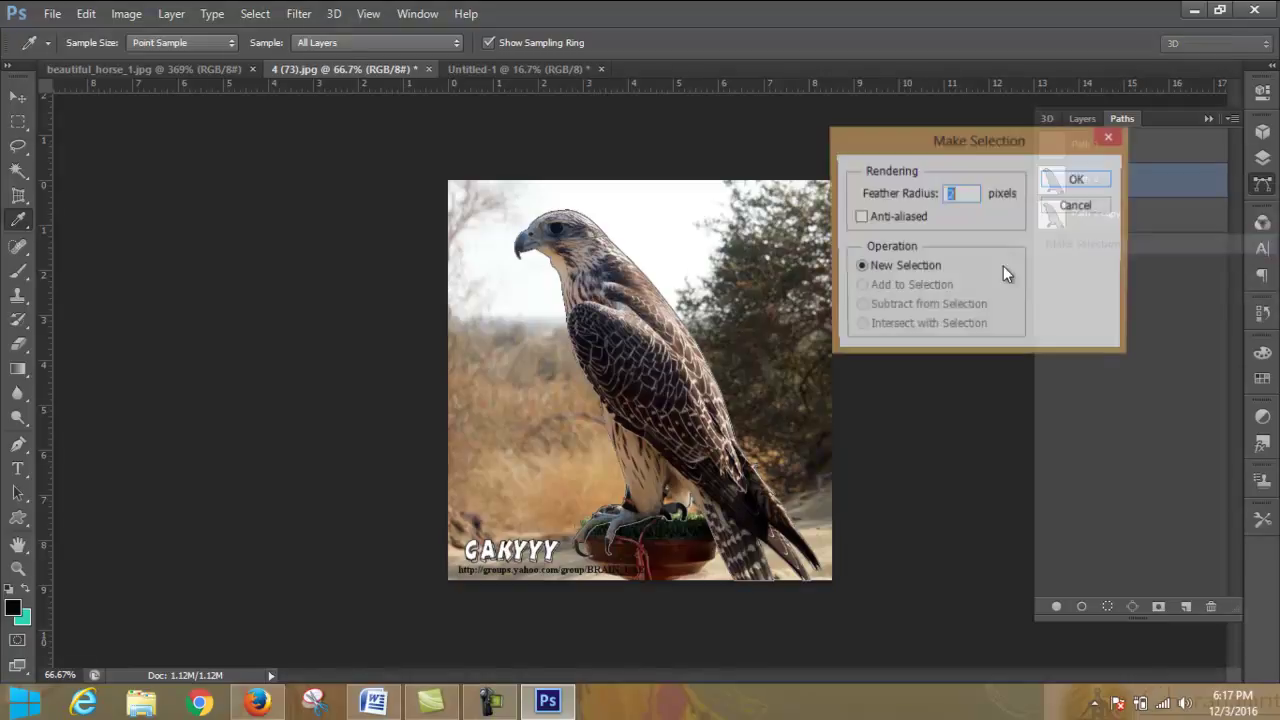
pyautogui.click(1078, 182)
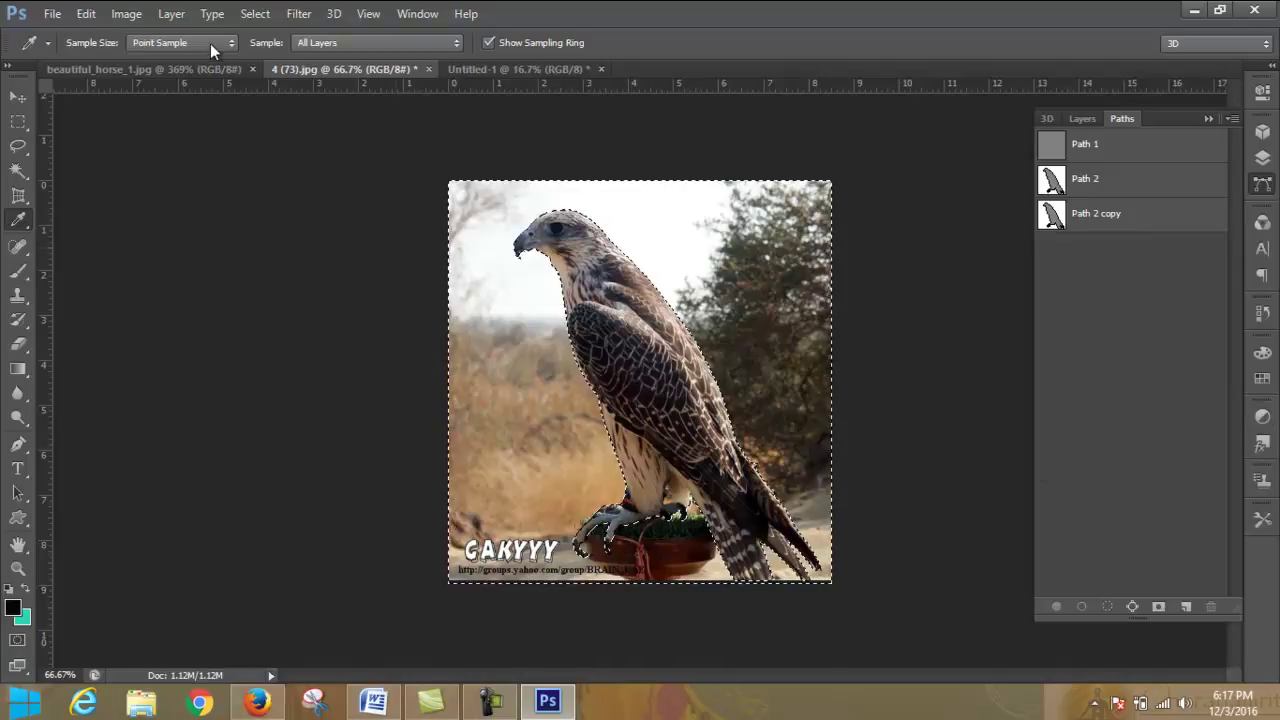
pyautogui.click(254, 20)
pyautogui.click(272, 88)
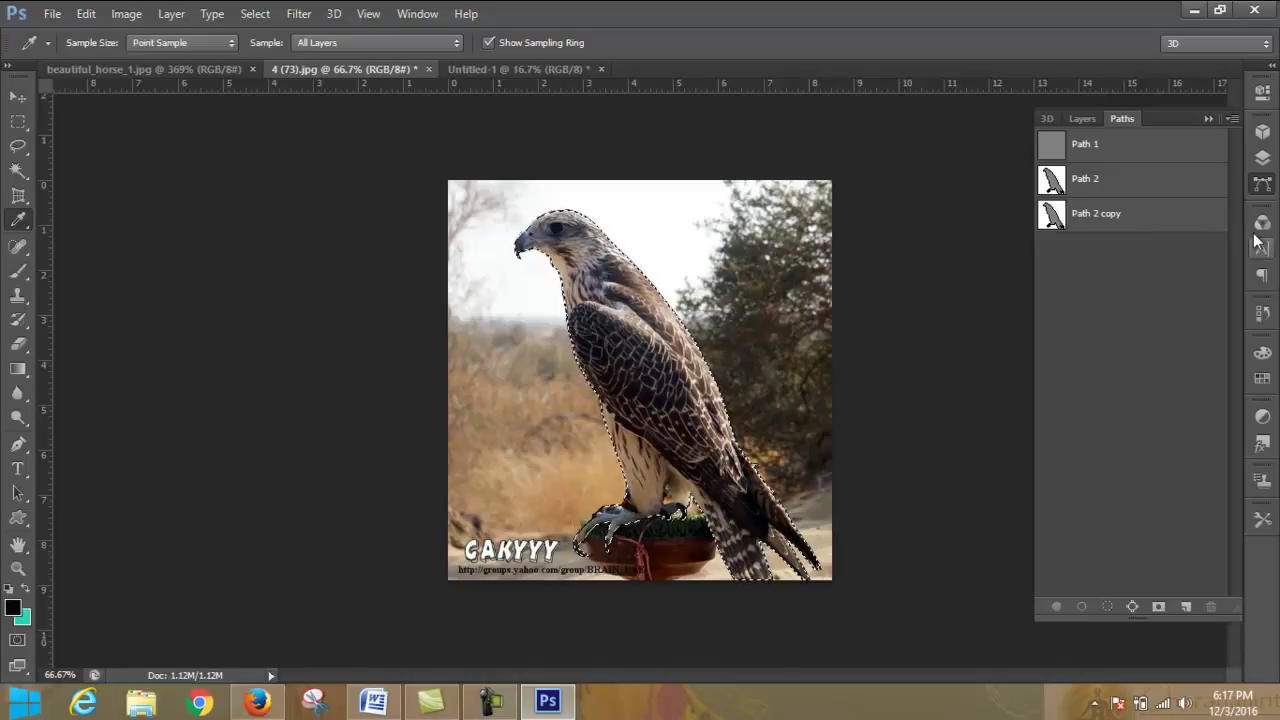
pyautogui.click(1264, 160)
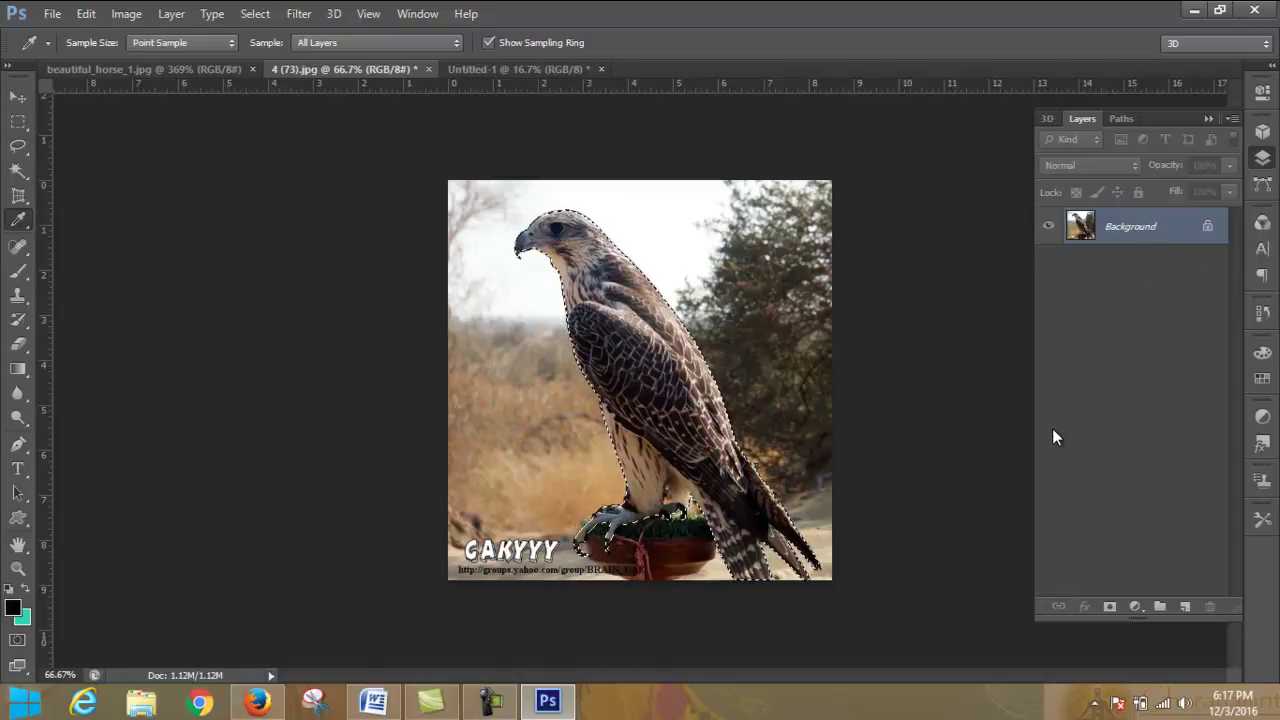
# - Copy the falcon to Layer 1 with Ctrl+J, hide Background, then duplicate Background
pyautogui.hotkey('ctrl', 'j')
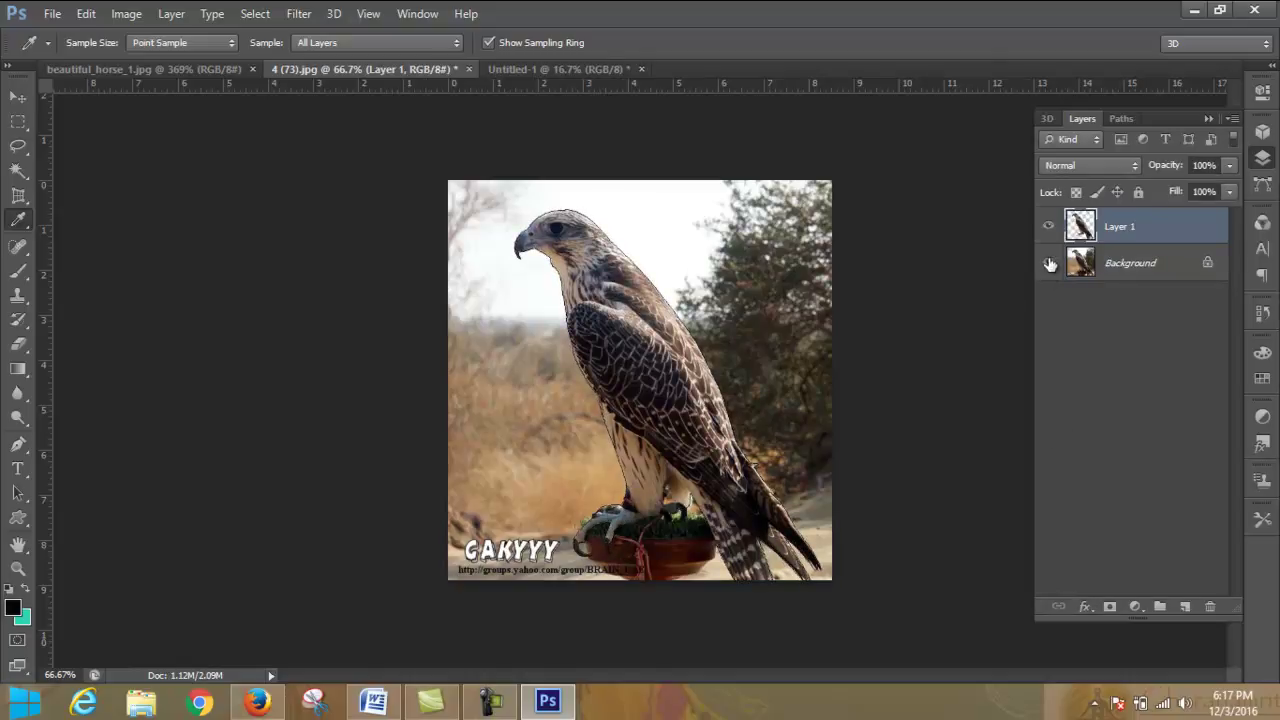
pyautogui.click(1049, 263)
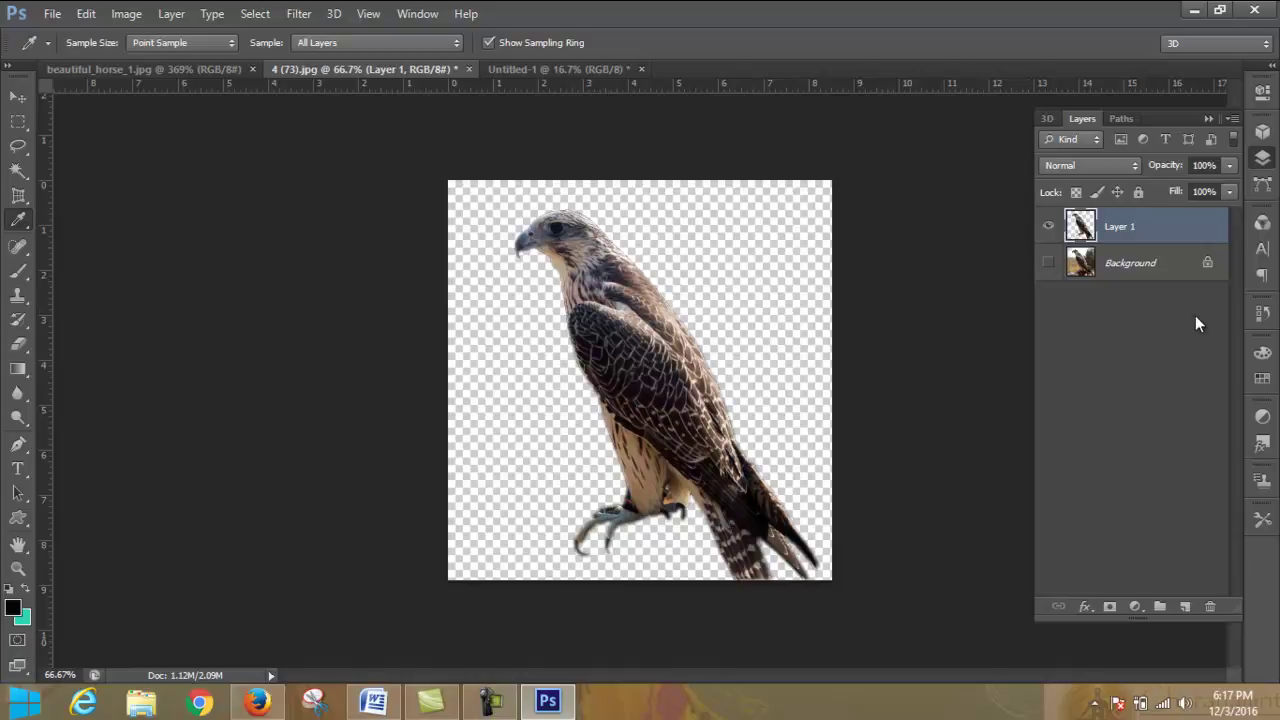
pyautogui.click(1165, 268)
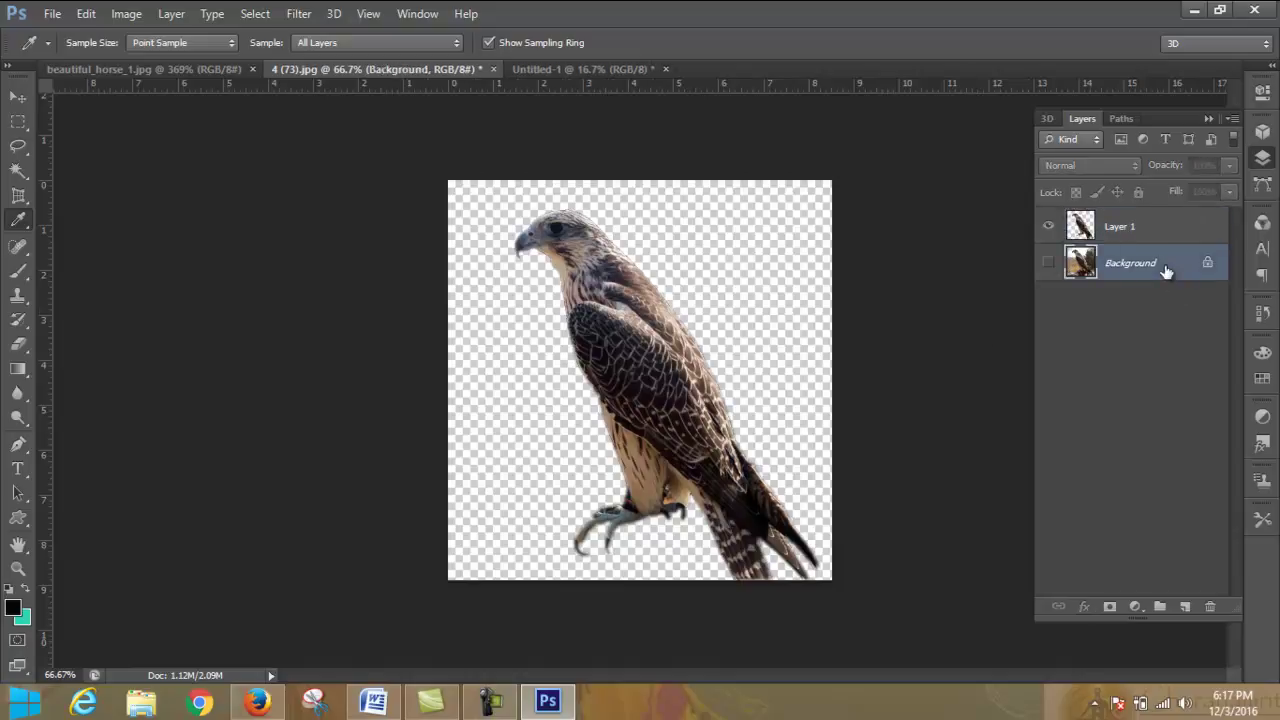
pyautogui.hotkey('ctrl', 'j')
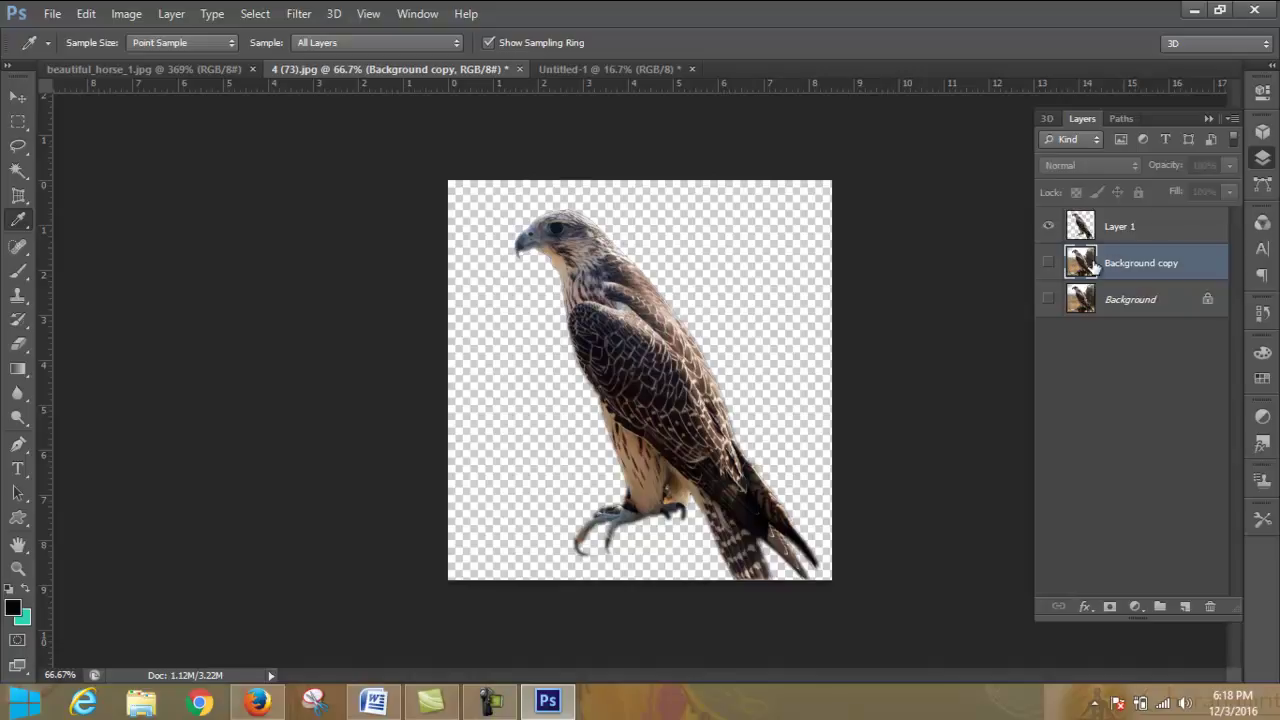
# - Show the Background copy layer and load Path 2 as a 2-pixel feathered selection
pyautogui.click(1049, 264)
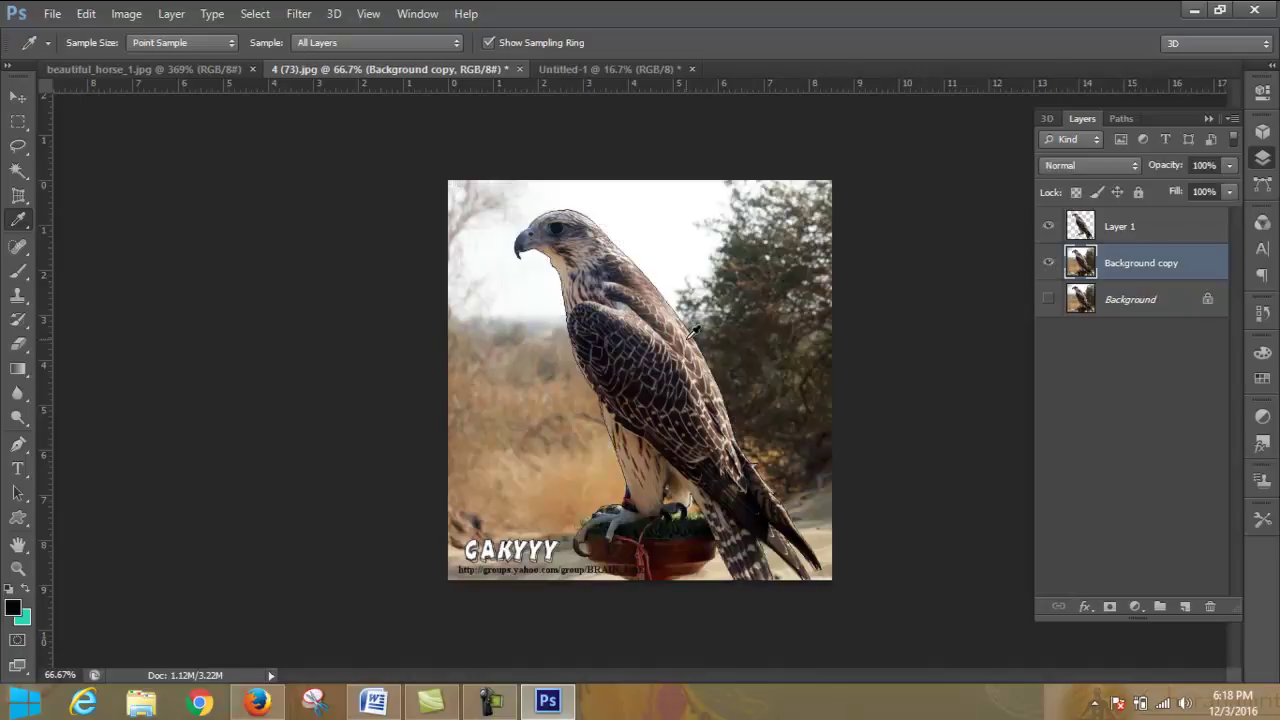
pyautogui.click(1264, 188)
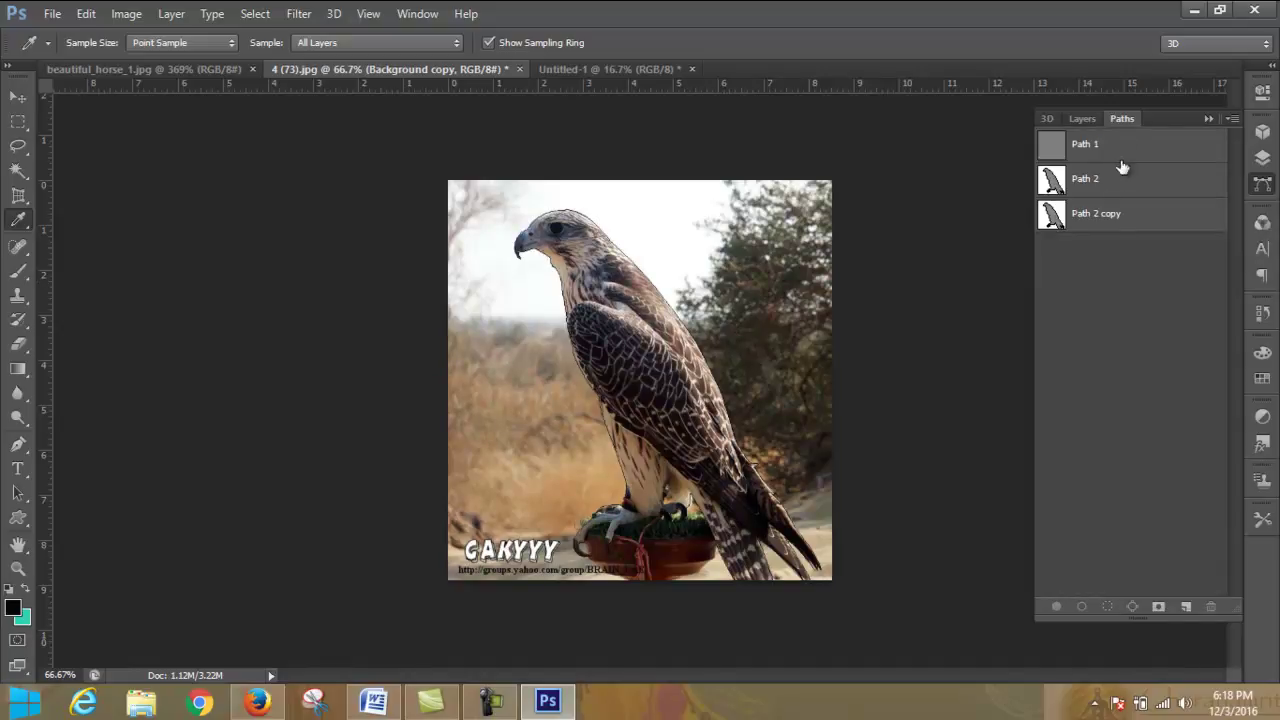
pyautogui.doubleClick(1097, 180)
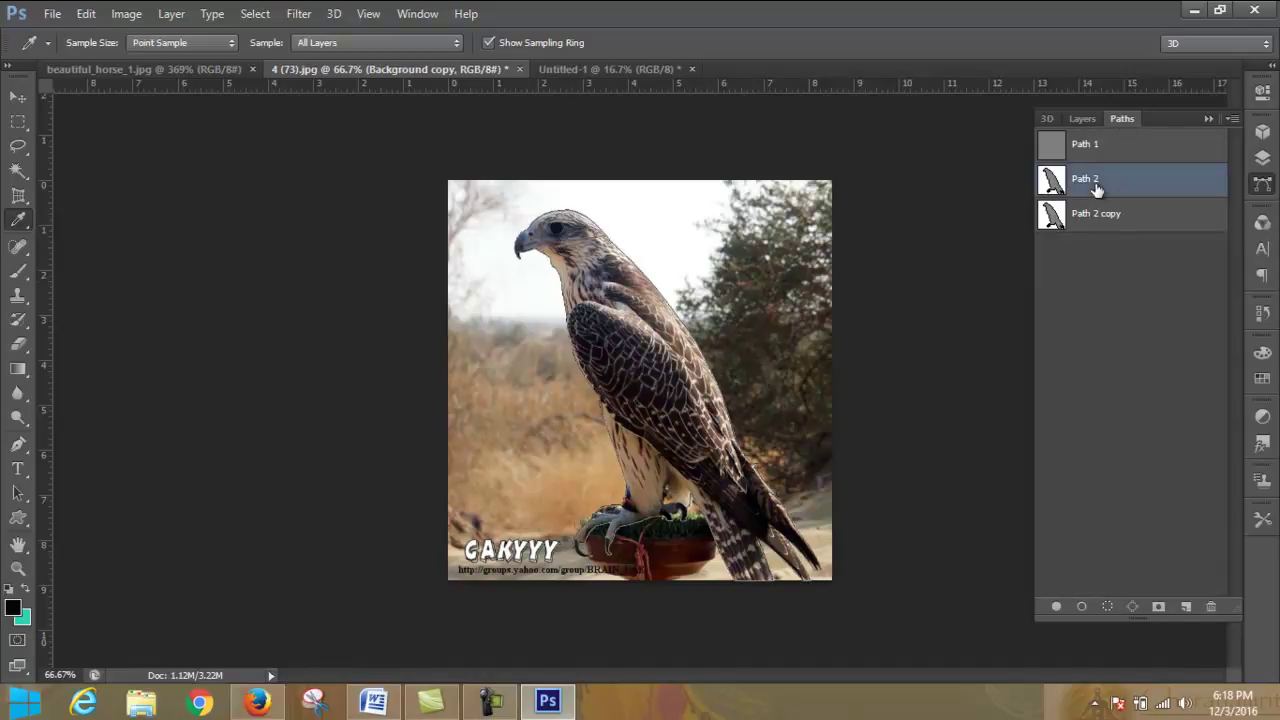
pyautogui.click(1170, 182)
pyautogui.rightClick(1166, 180)
pyautogui.click(1160, 240)
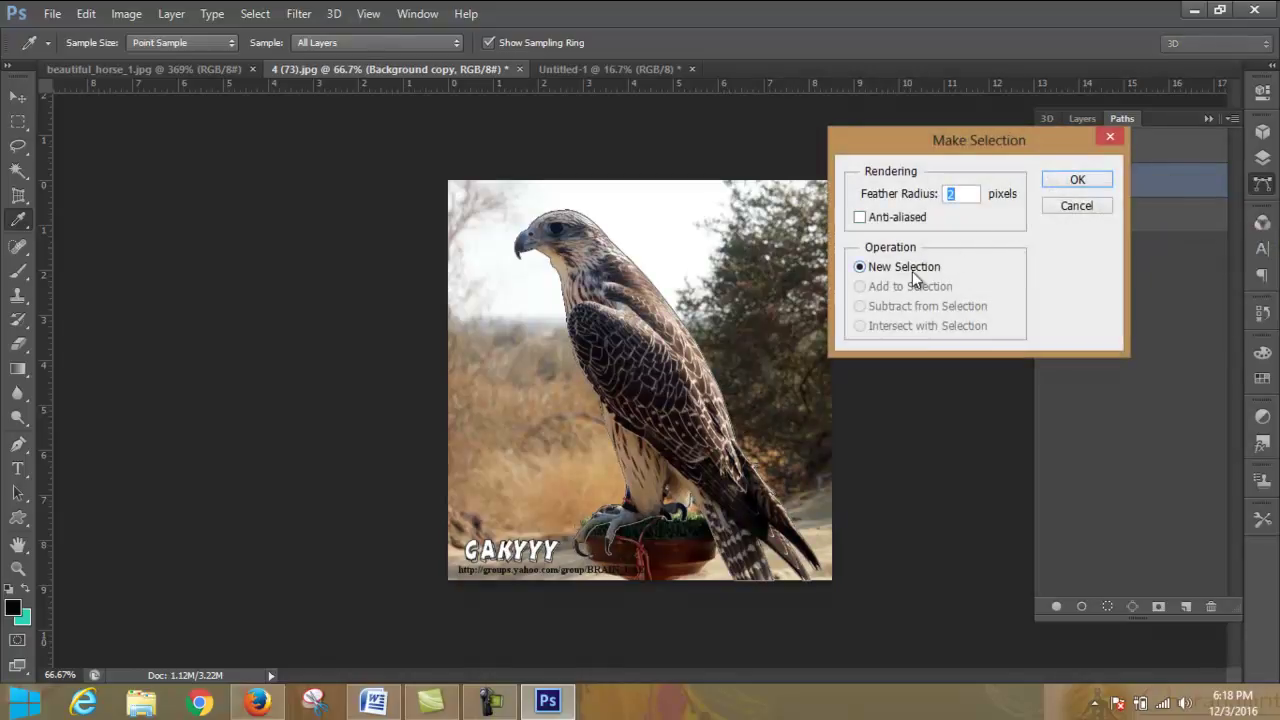
pyautogui.click(1098, 189)
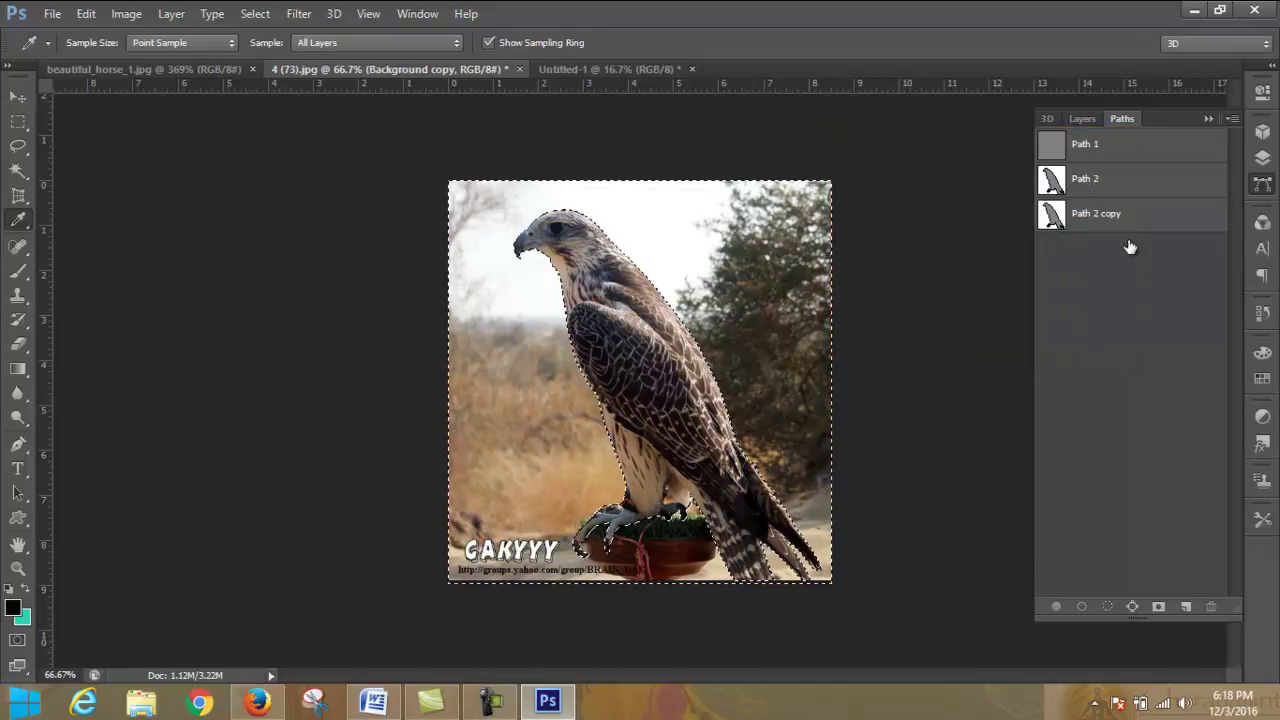
# - Hide the Background copy layer and deselect with the Rectangular Marquee
pyautogui.click(1082, 120)
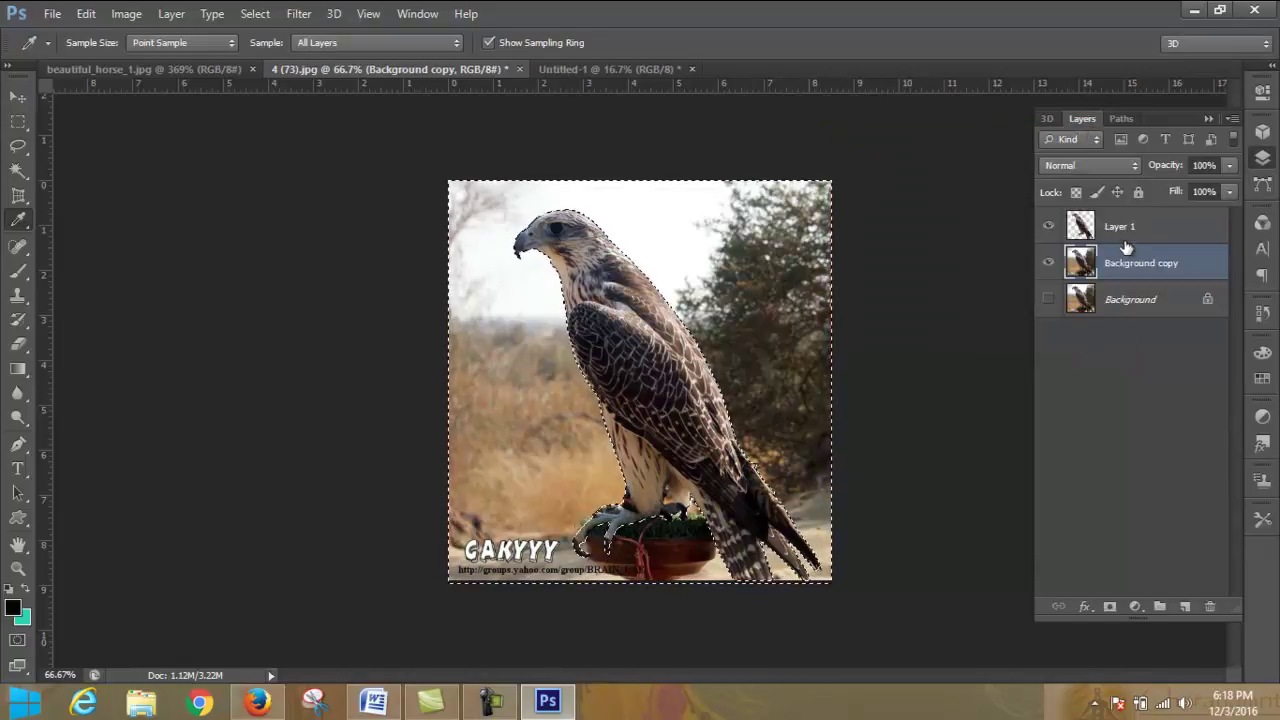
pyautogui.click(1048, 264)
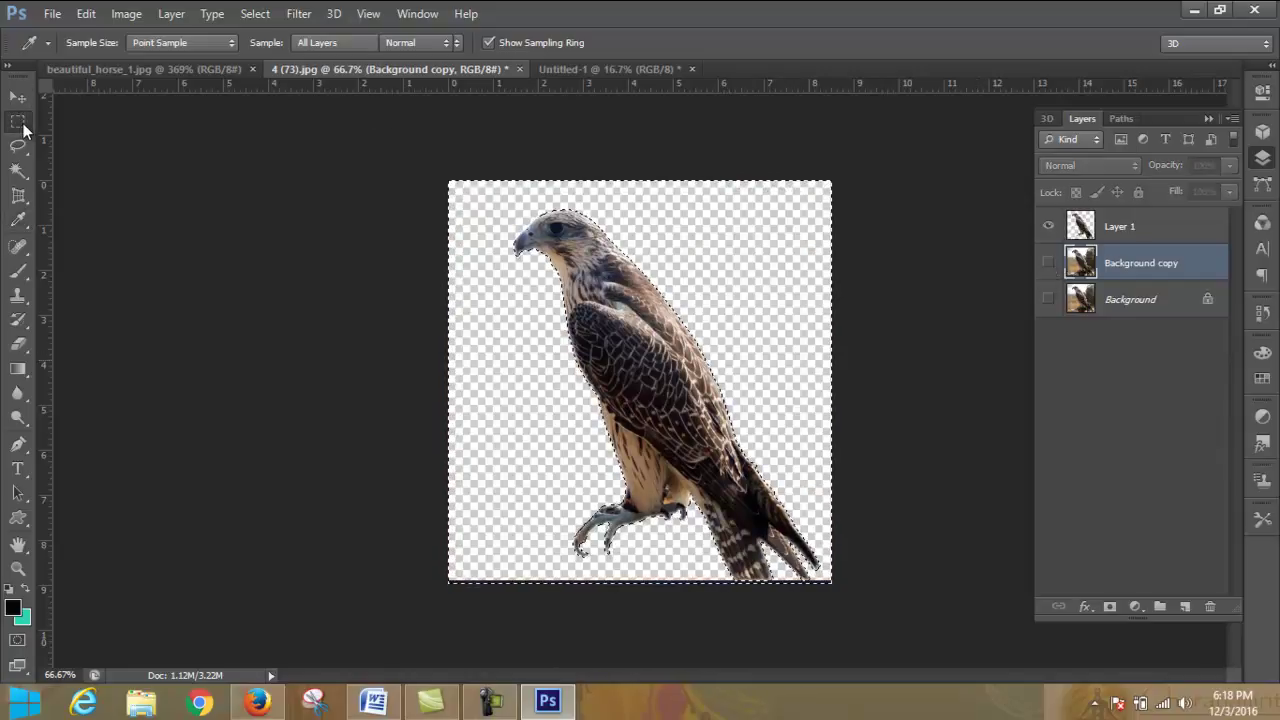
pyautogui.click(18, 121)
pyautogui.click(294, 214)
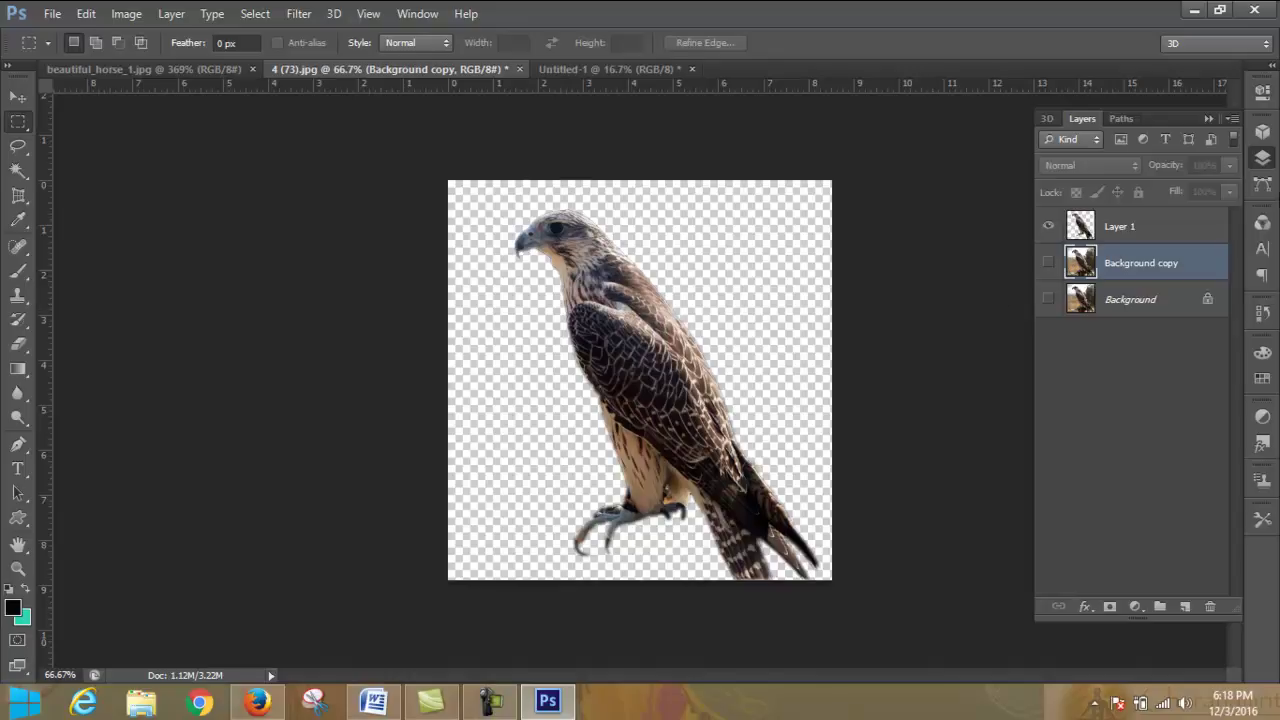
# - Toggle the Layers list, then select Path 2 in Paths and bring up its options
pyautogui.click(1263, 160)
pyautogui.click(1263, 160)
pyautogui.click(1262, 160)
pyautogui.click(1262, 160)
pyautogui.click(1121, 118)
pyautogui.click(1085, 180)
pyautogui.rightClick(1097, 186)
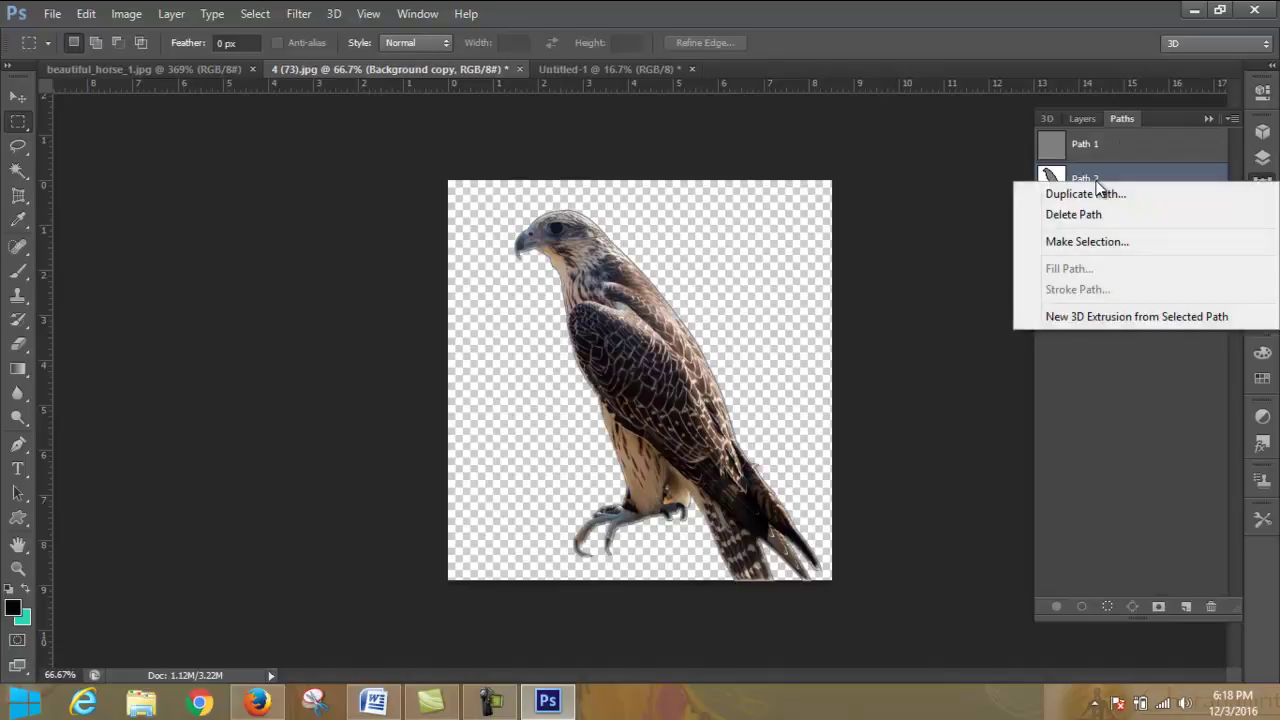
pyautogui.click(1114, 244)
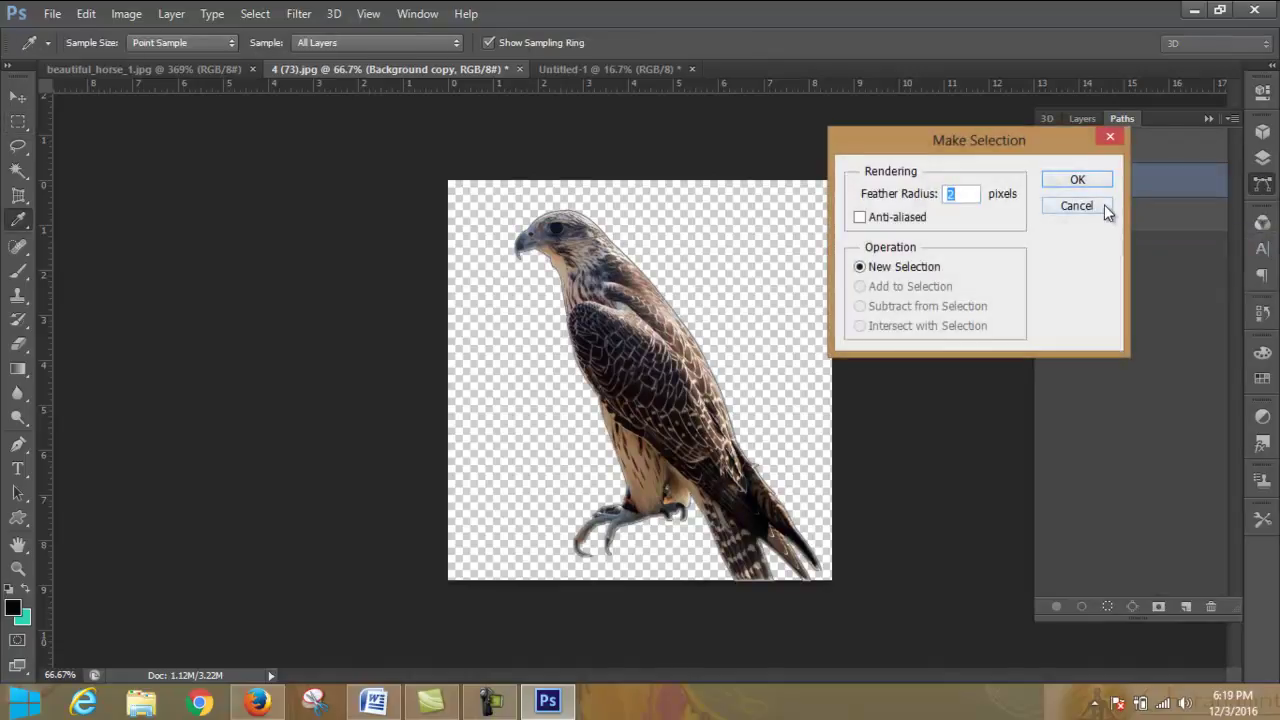
pyautogui.click(1106, 206)
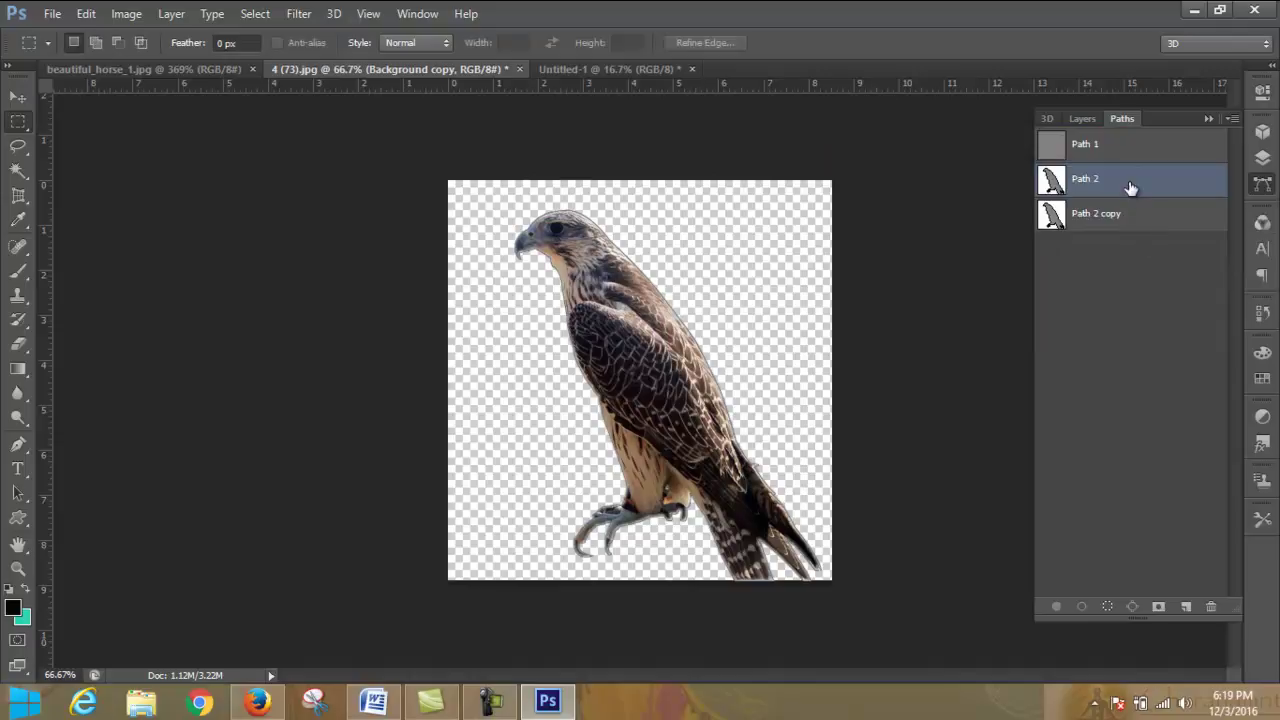
pyautogui.rightClick(1129, 188)
pyautogui.click(1150, 318)
pyautogui.click(15, 98)
# - Delete the falcon outline from Path 2, then check Path 2 copy, Path 2 and Path 1
pyautogui.click(702, 263)
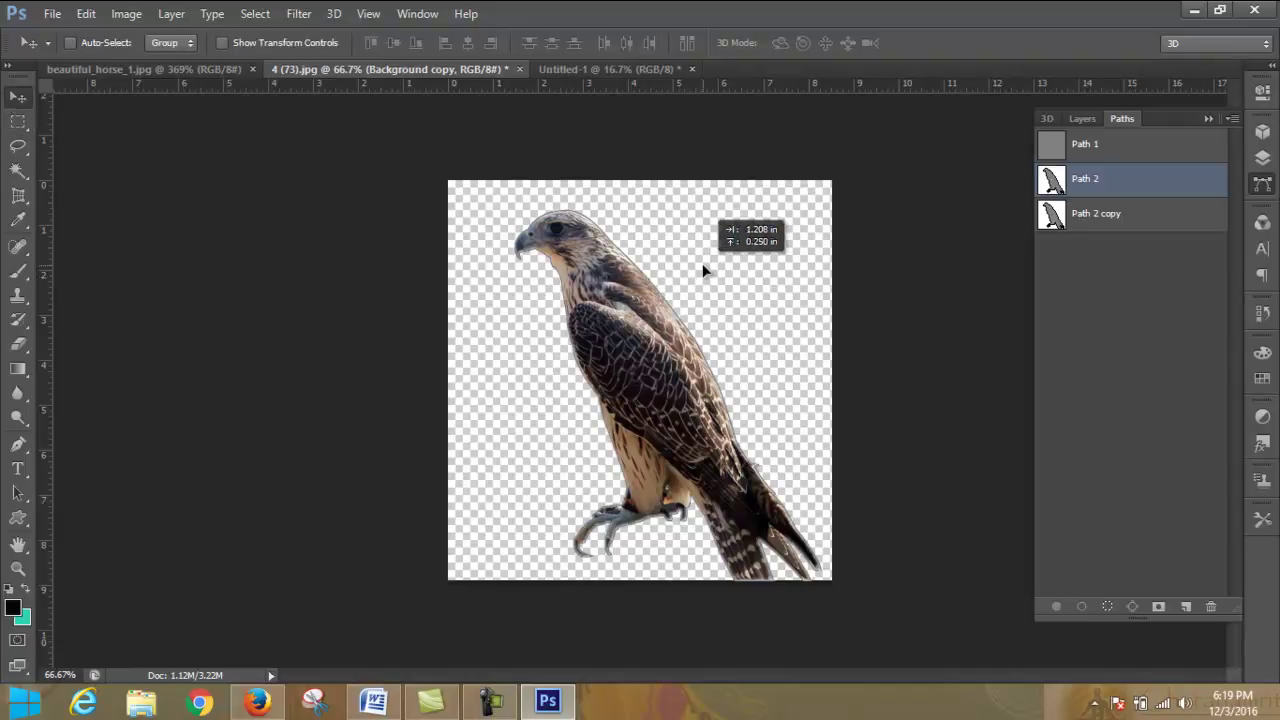
pyautogui.click(18, 490)
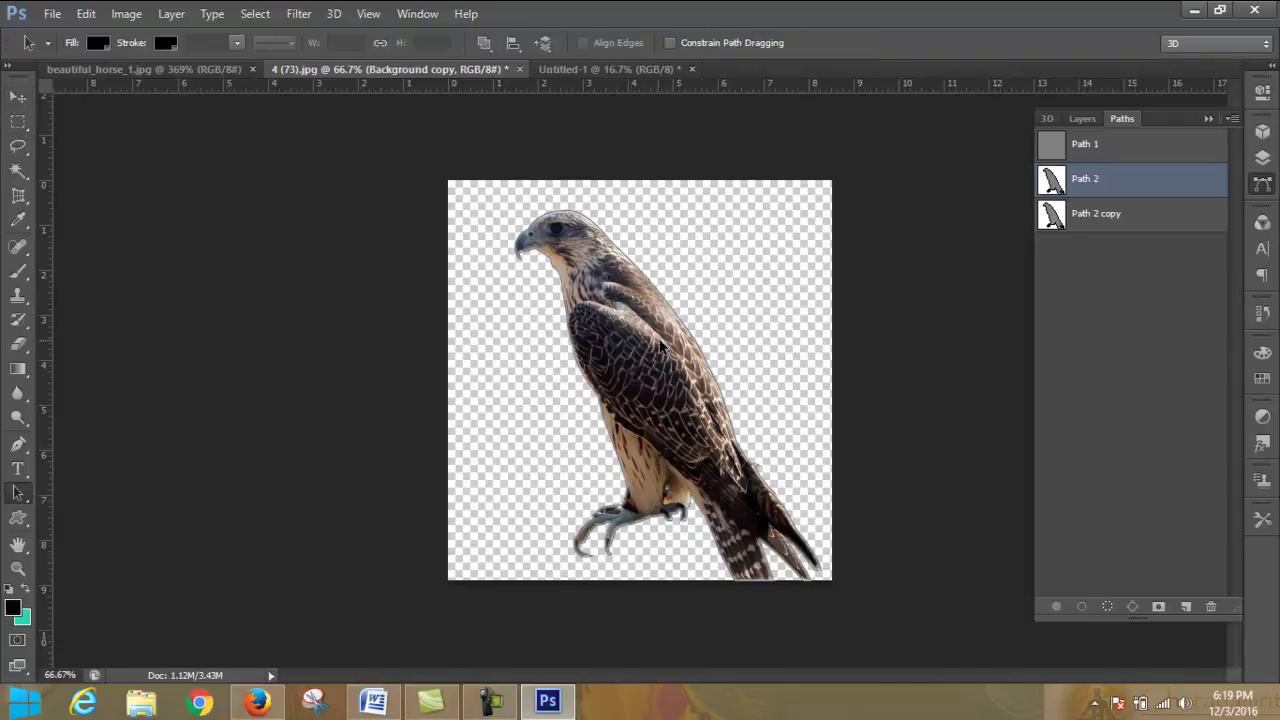
pyautogui.moveTo(681, 318)
pyautogui.mouseDown()
pyautogui.moveTo(717, 322)
pyautogui.moveTo(764, 357)
pyautogui.mouseUp()
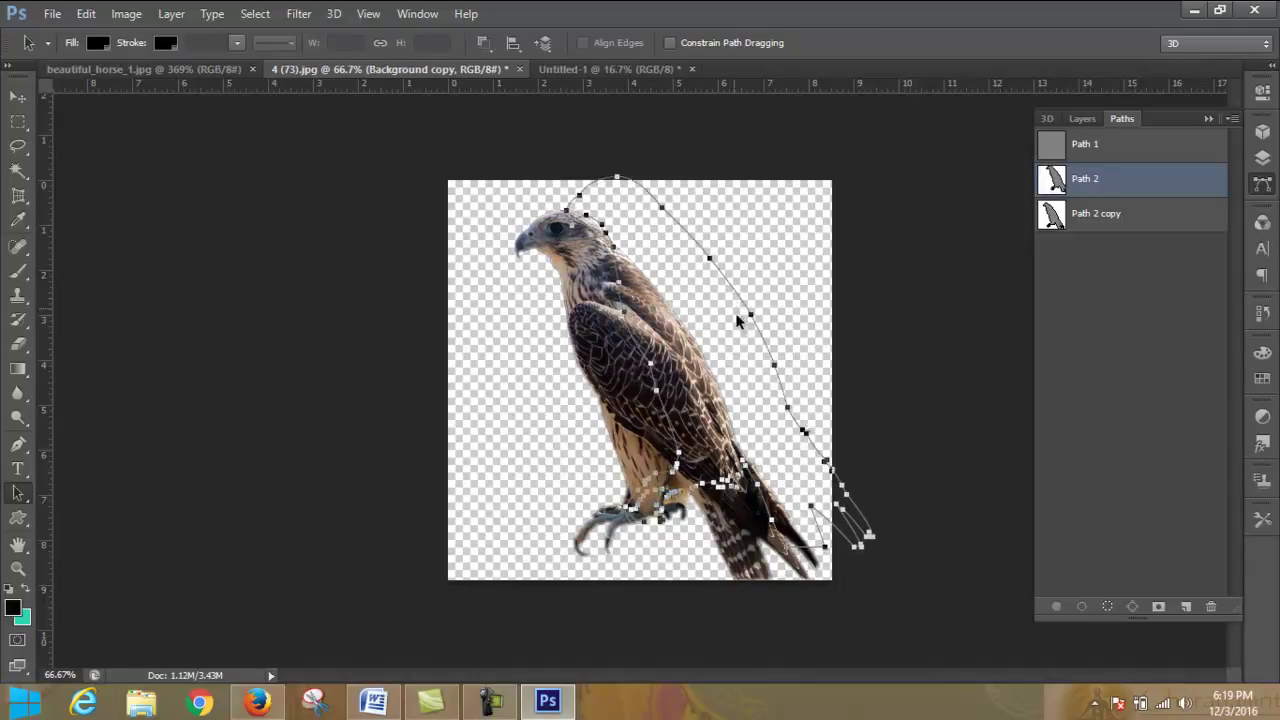
pyautogui.press('Delete')
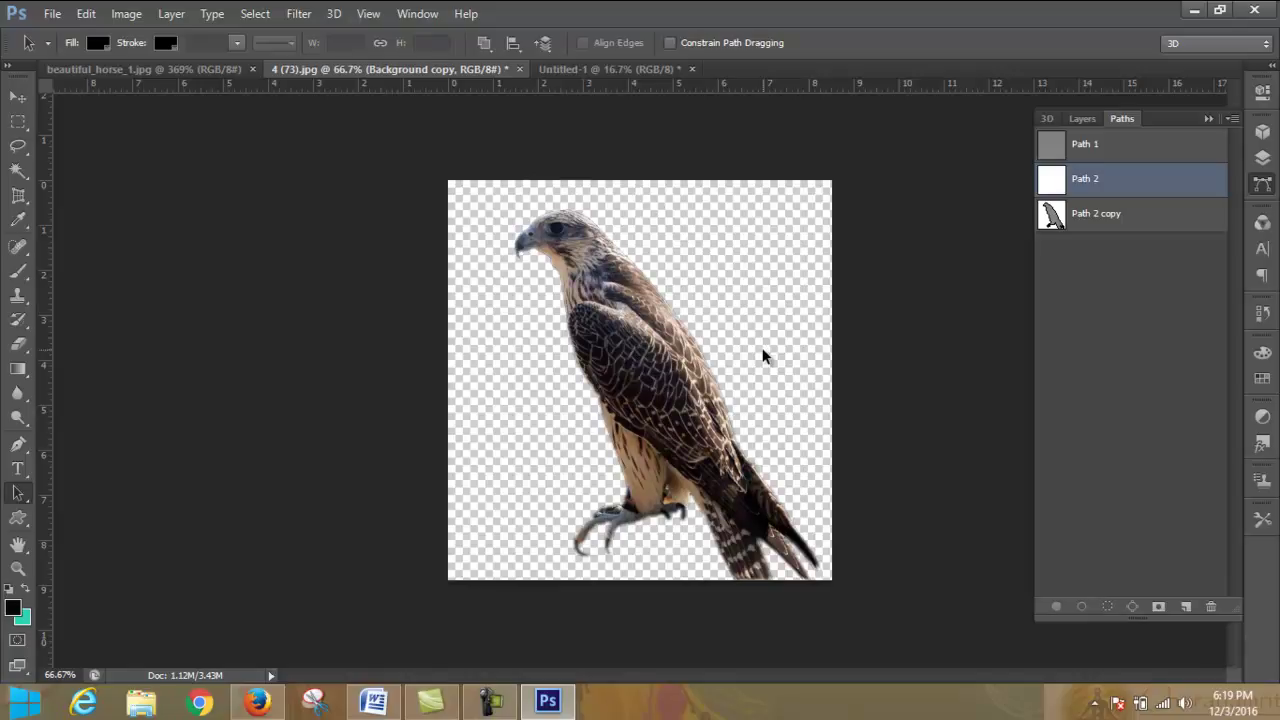
pyautogui.click(1127, 226)
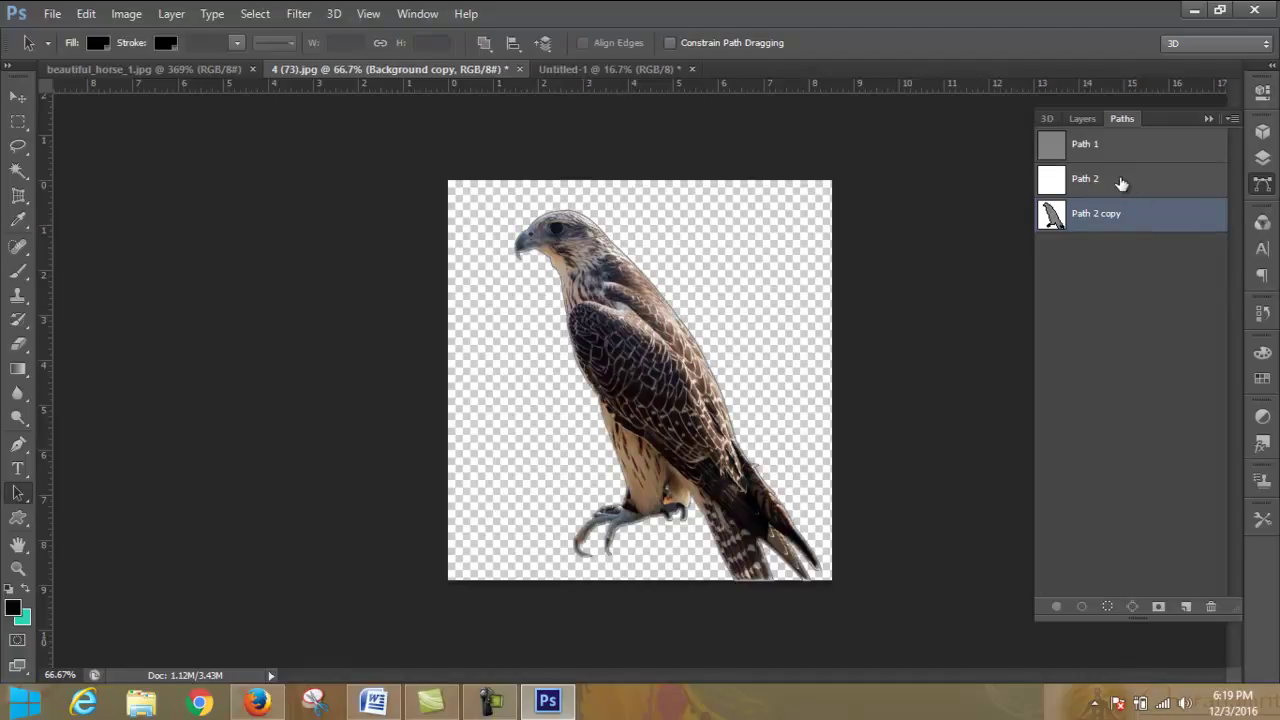
pyautogui.click(1121, 184)
pyautogui.click(1123, 149)
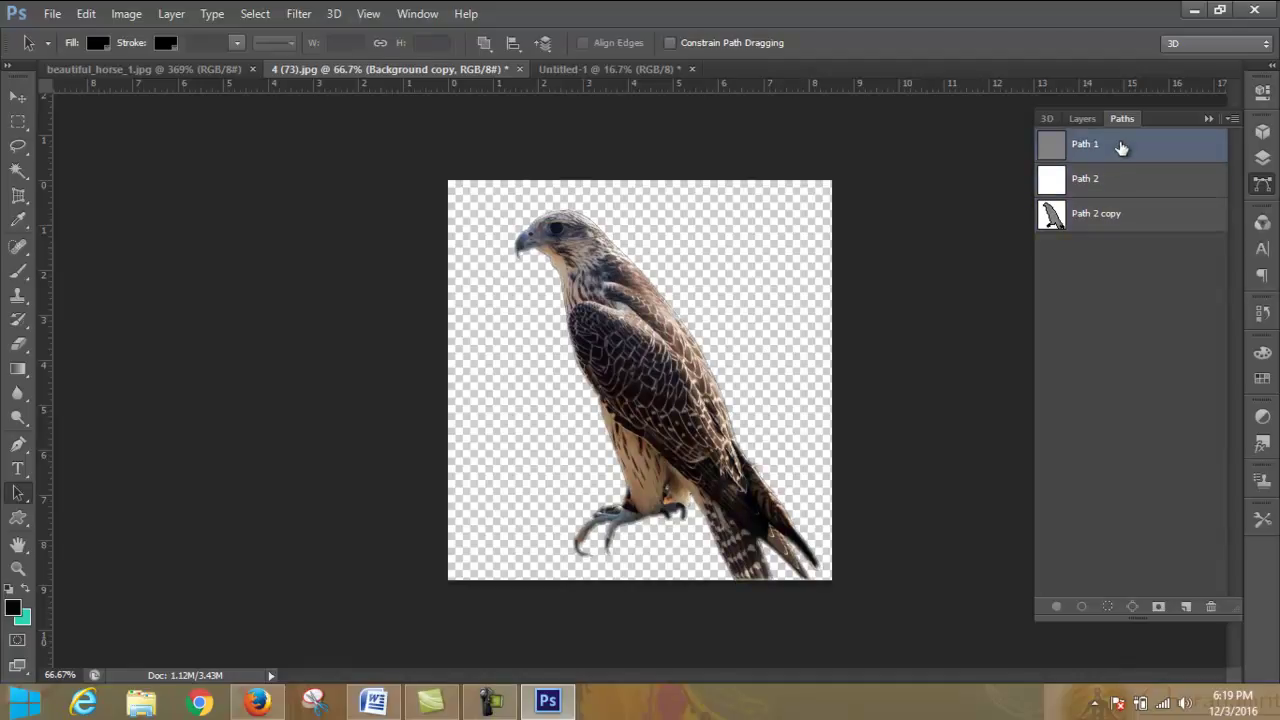
pyautogui.rightClick(1122, 222)
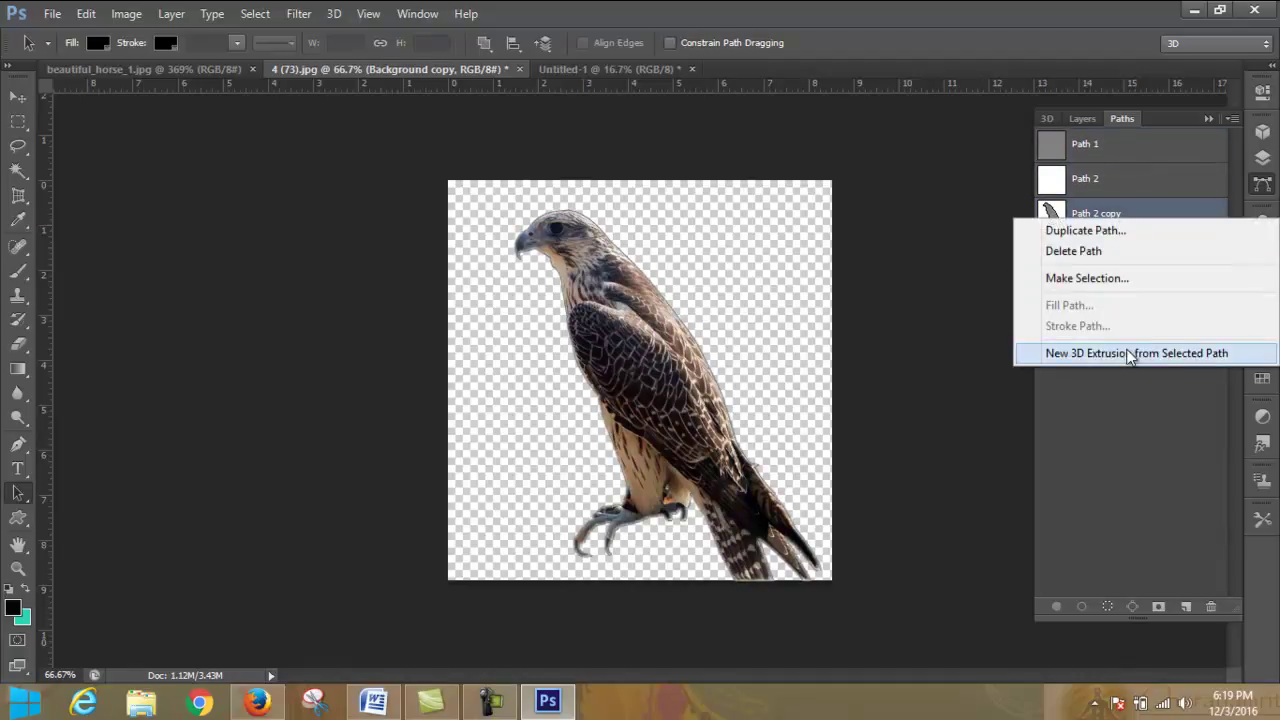
pyautogui.click(1120, 425)
pyautogui.click(1130, 186)
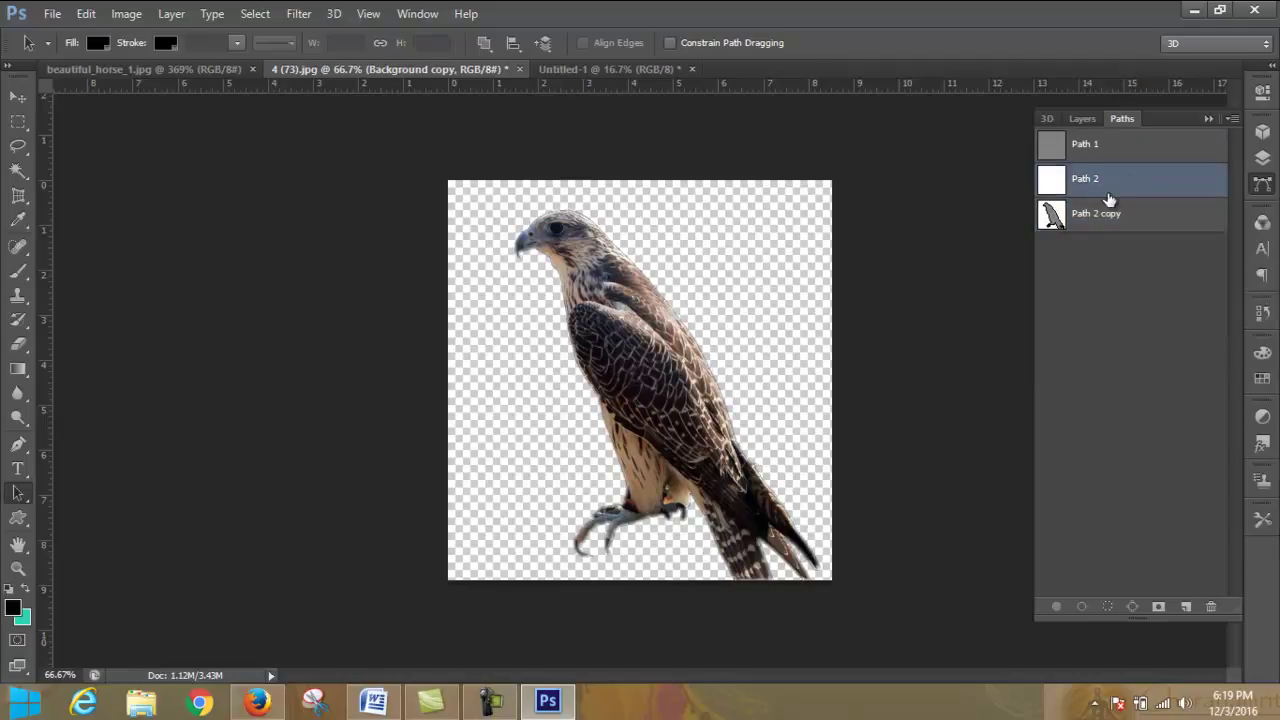
pyautogui.click(1098, 148)
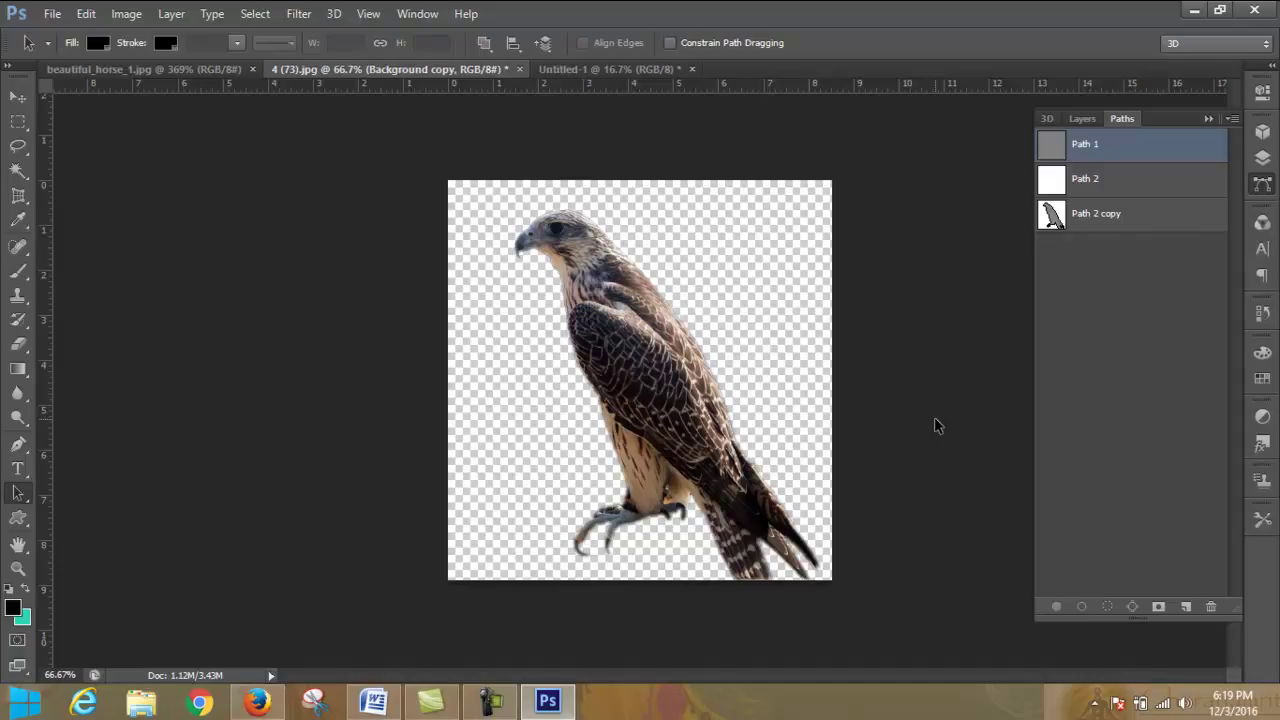
pyautogui.click(490, 702)
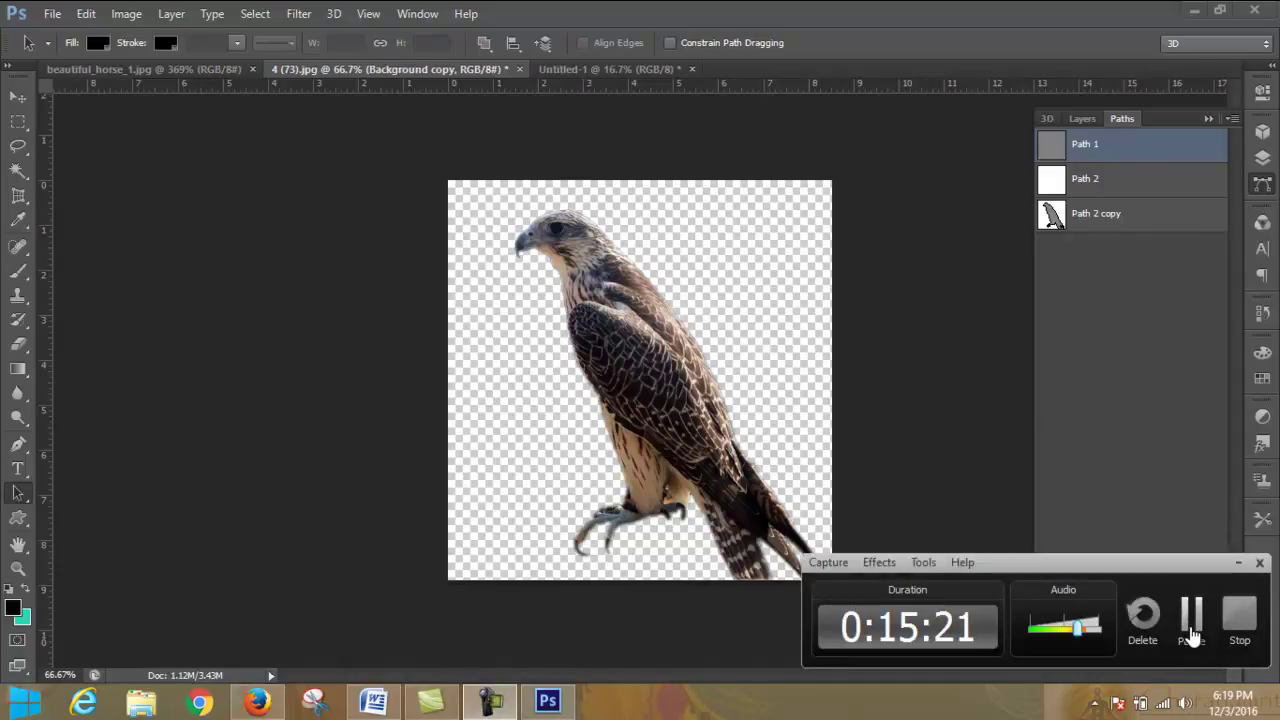
# - Drag the falcon path from 4 (73).jpg into Untitled-1 as a second, offset outline
pyautogui.click(1190, 635)
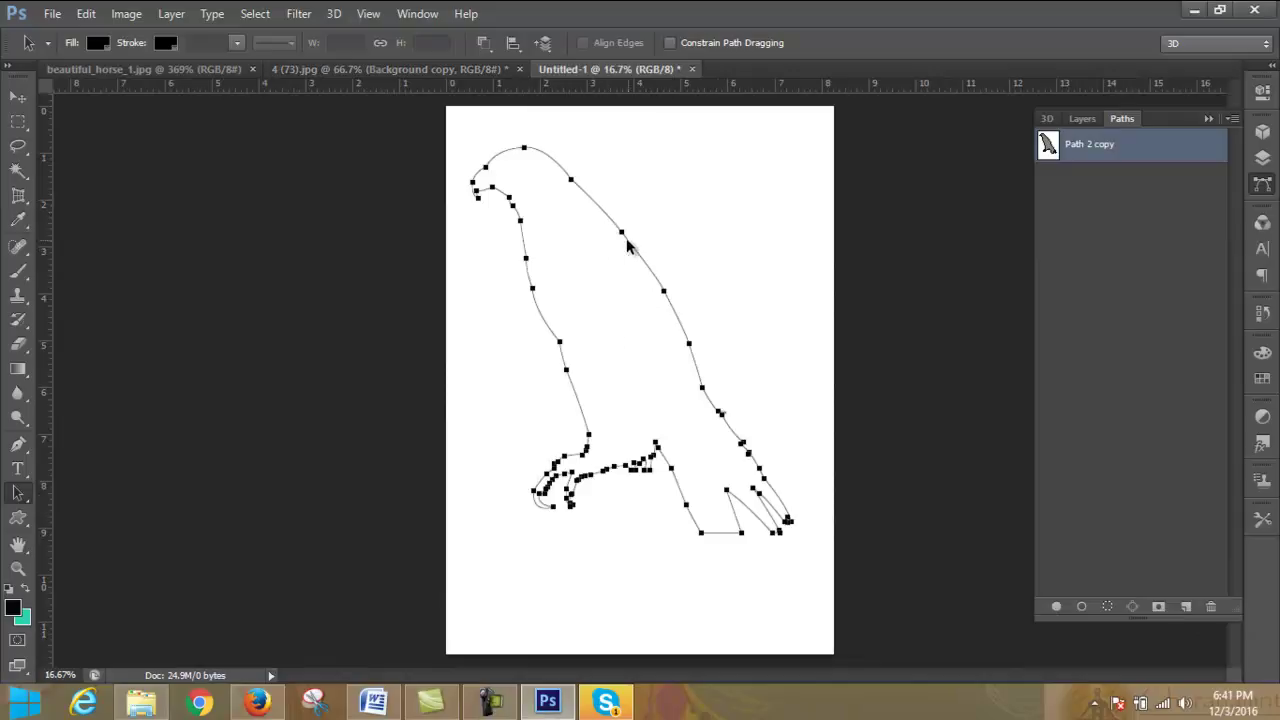
pyautogui.moveTo(606, 215)
pyautogui.mouseDown()
pyautogui.moveTo(361, 62)
pyautogui.moveTo(645, 283)
pyautogui.mouseUp()
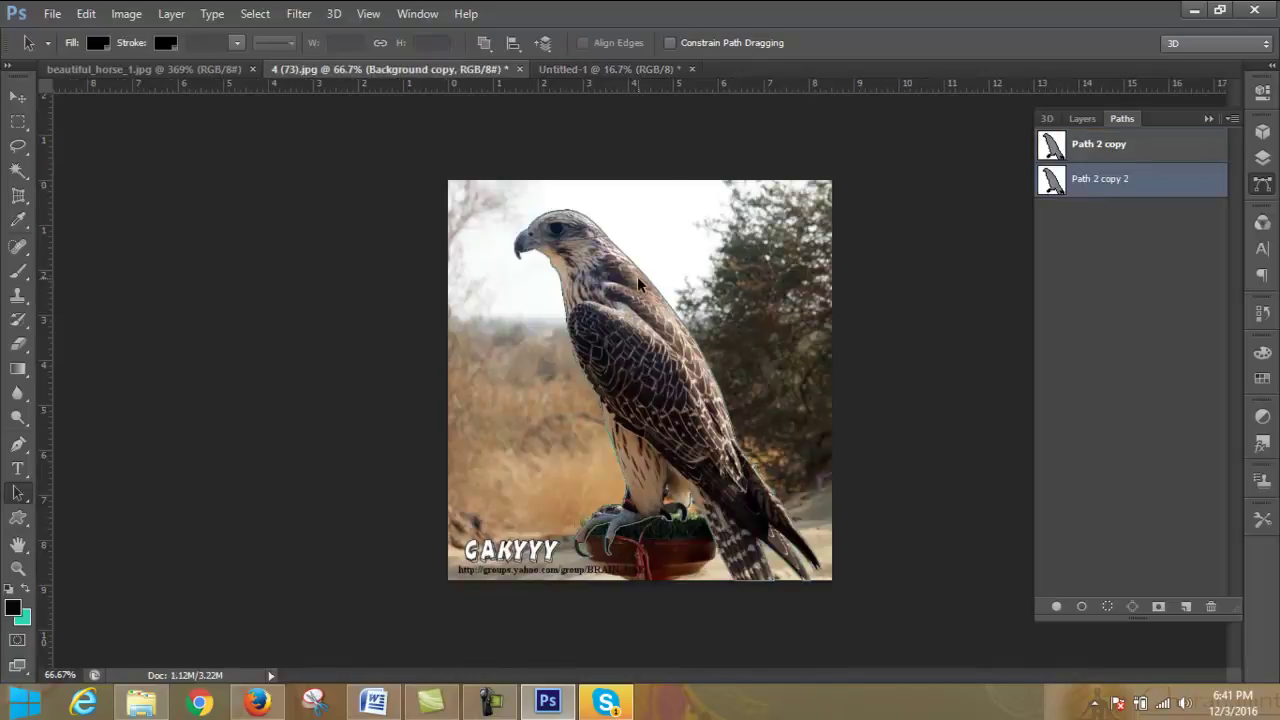
pyautogui.moveTo(18, 492); pyautogui.dragTo(60, 490)
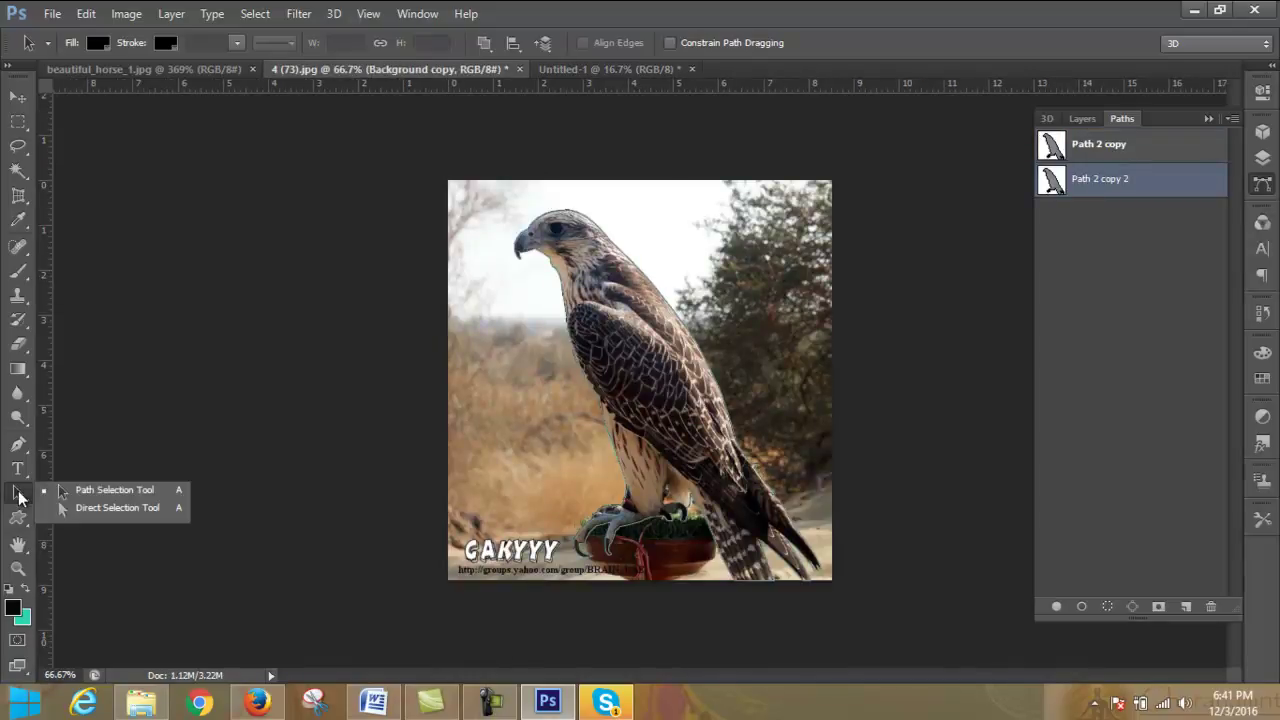
pyautogui.click(628, 262)
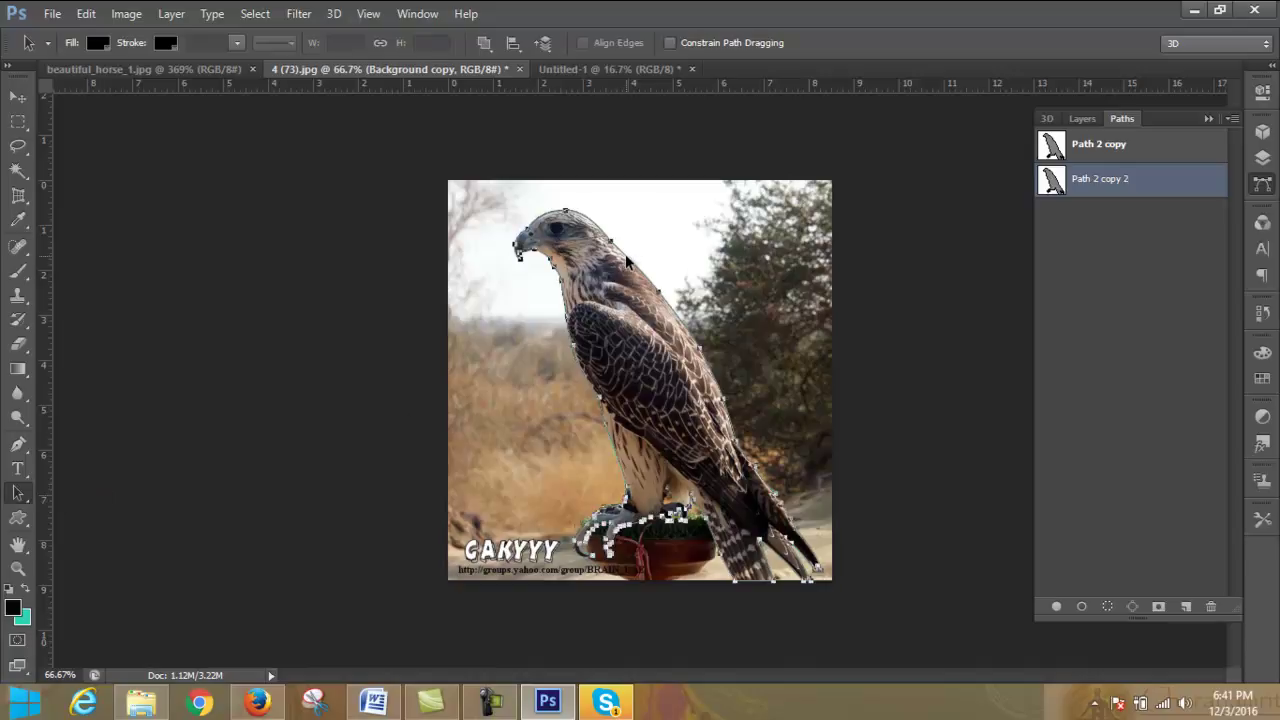
pyautogui.moveTo(628, 262)
pyautogui.mouseDown()
pyautogui.moveTo(661, 235)
pyautogui.moveTo(668, 248)
pyautogui.mouseUp()
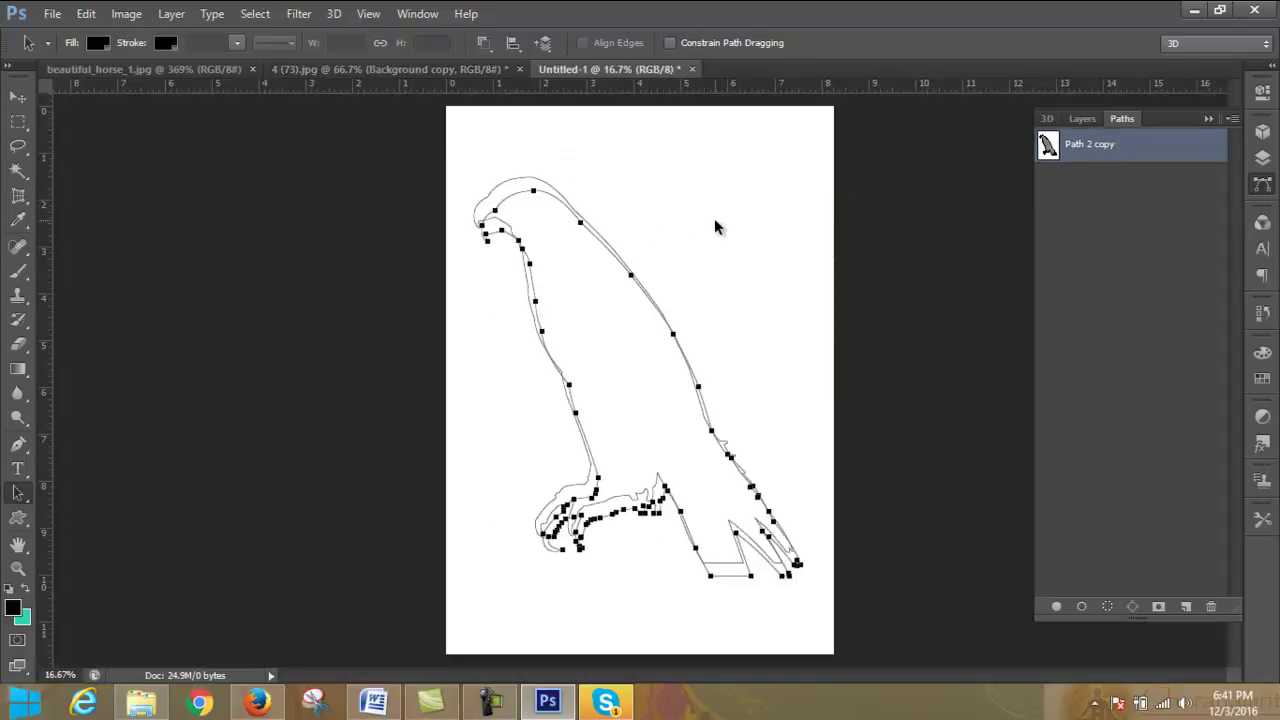
# - Delete the offset duplicate falcon outline from Untitled-1
pyautogui.click(685, 323)
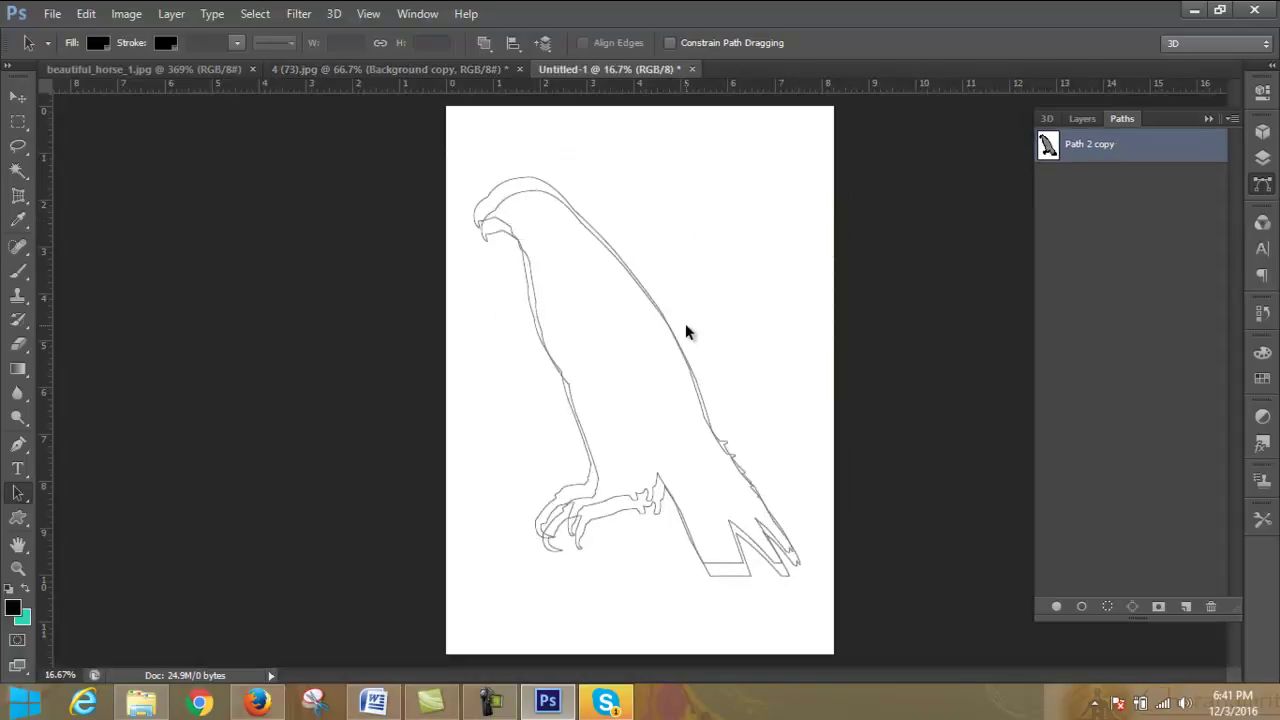
pyautogui.click(597, 476)
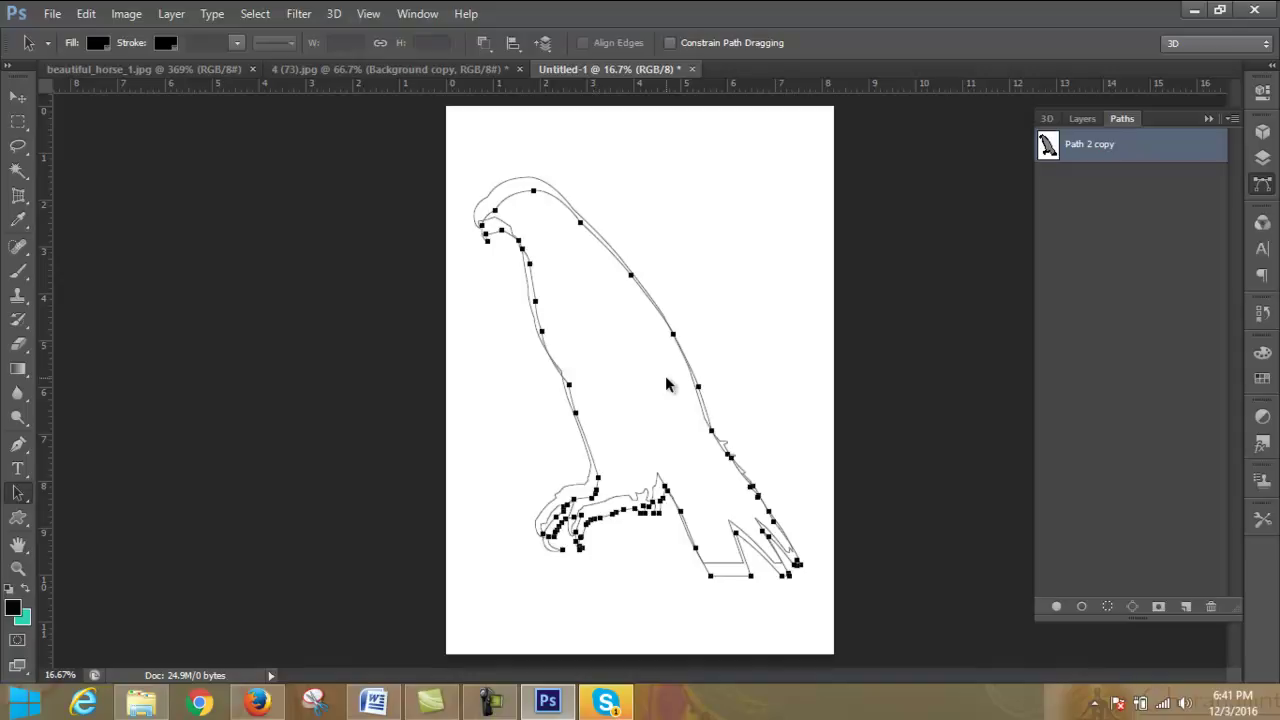
pyautogui.press('Delete')
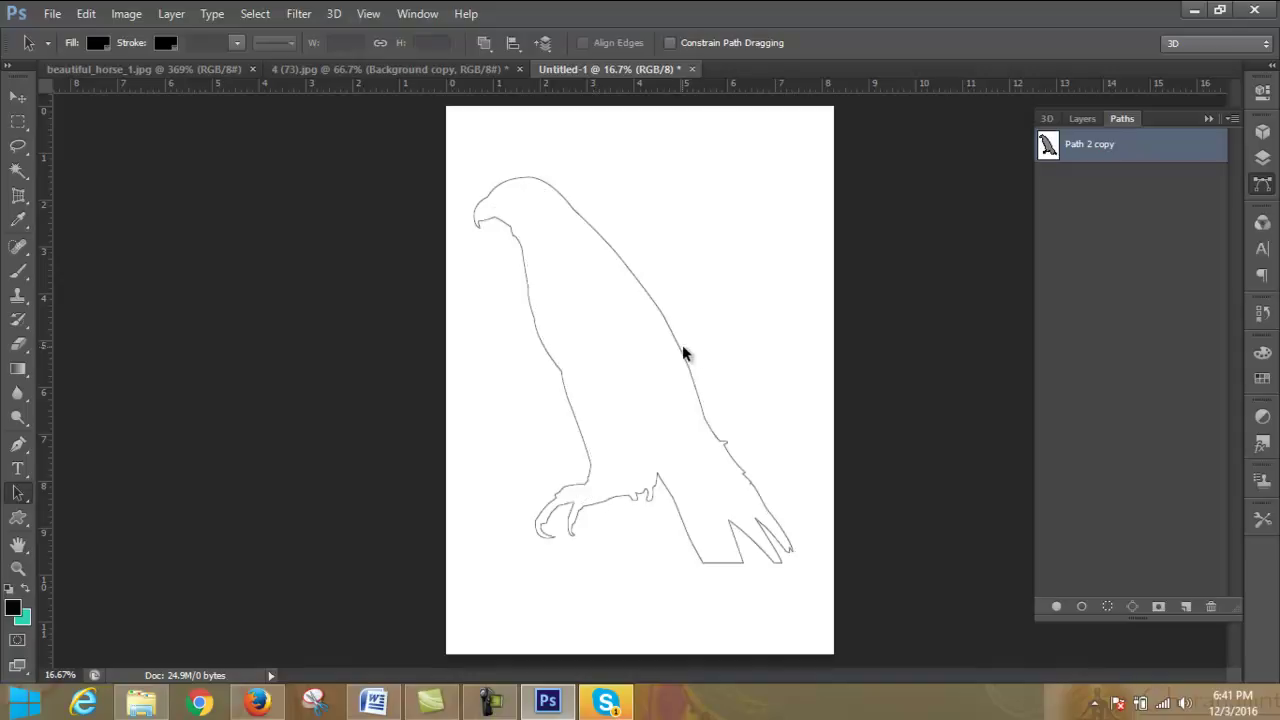
# - Reselect the remaining Path 2 copy outline and bring up the Paths panel menu
pyautogui.click(681, 352)
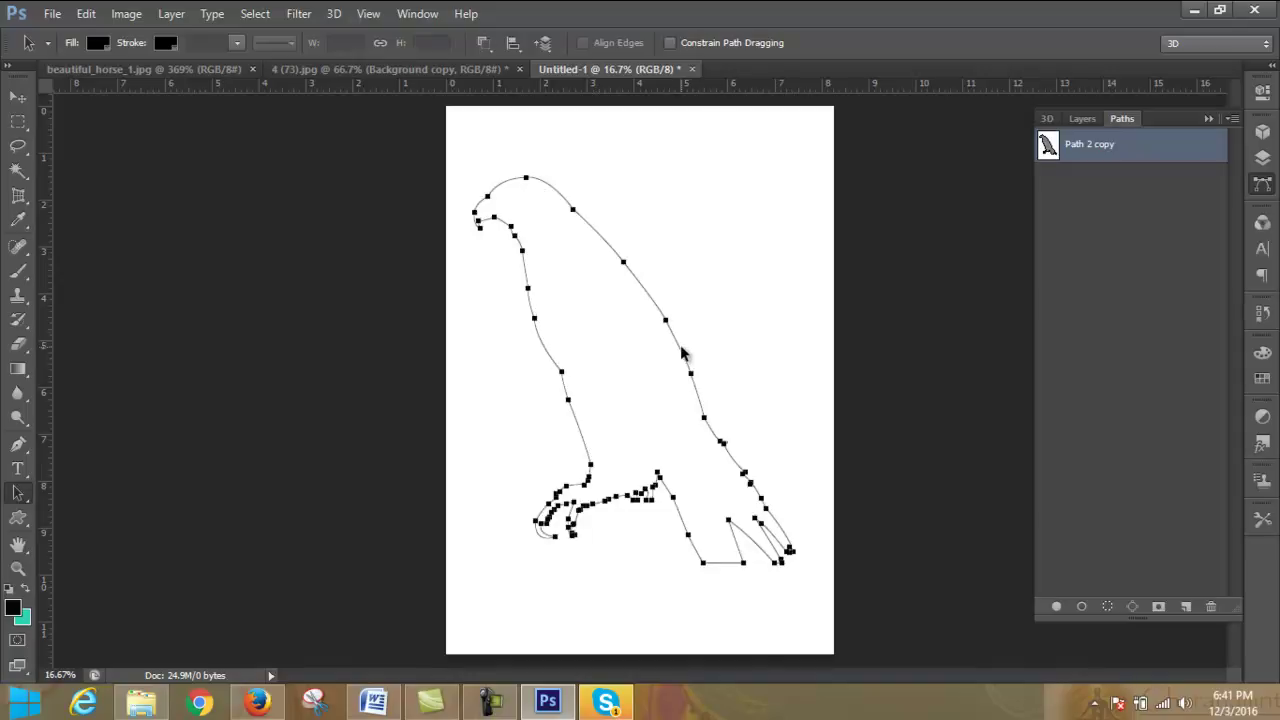
pyautogui.click(893, 240)
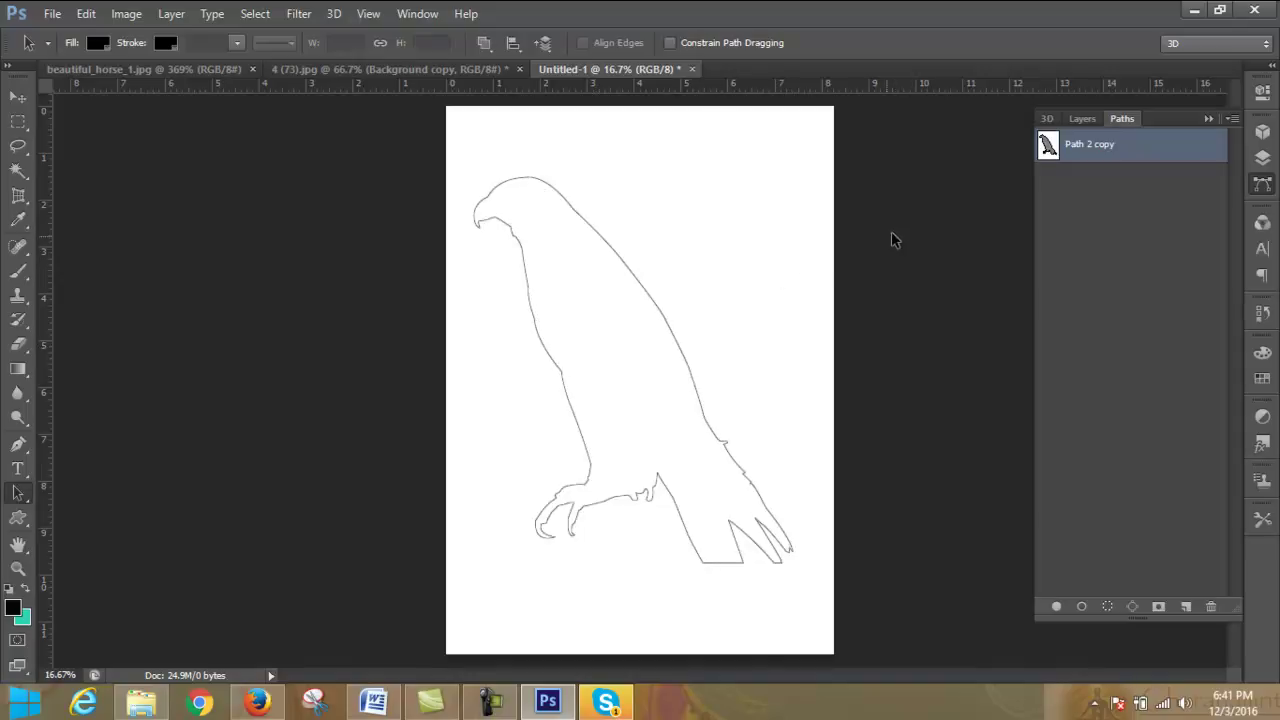
pyautogui.click(651, 303)
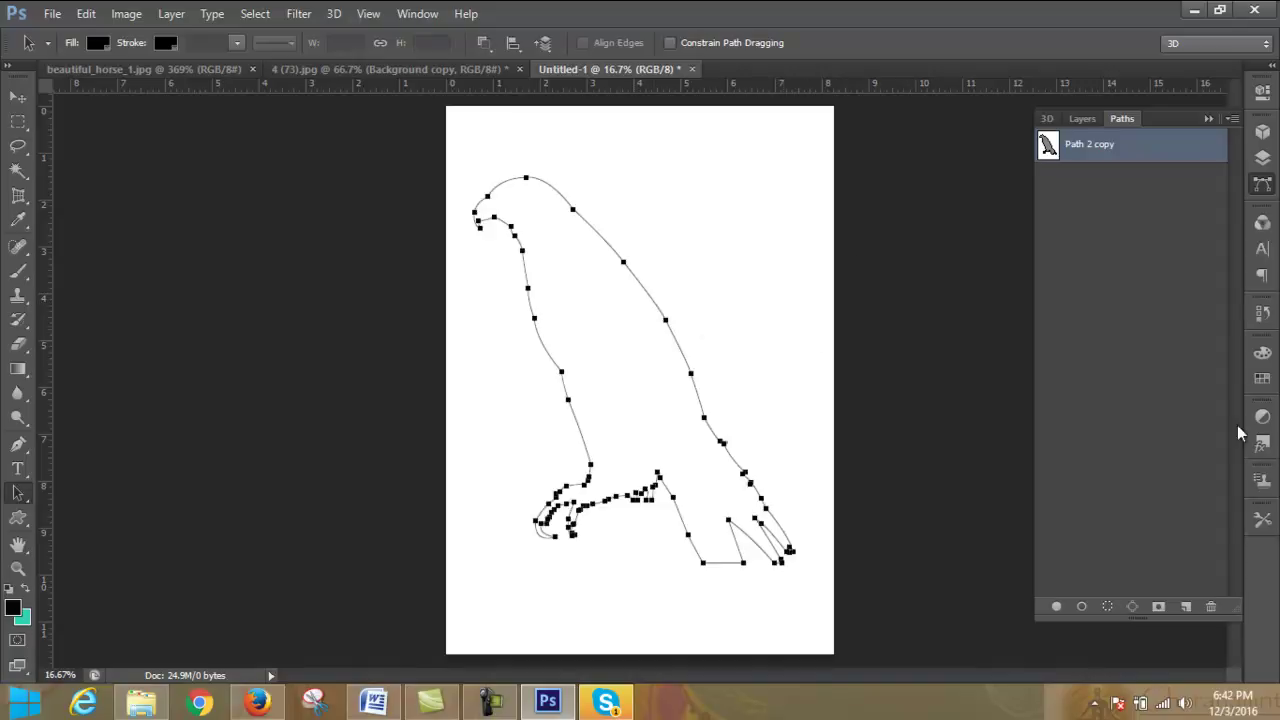
pyautogui.click(908, 384)
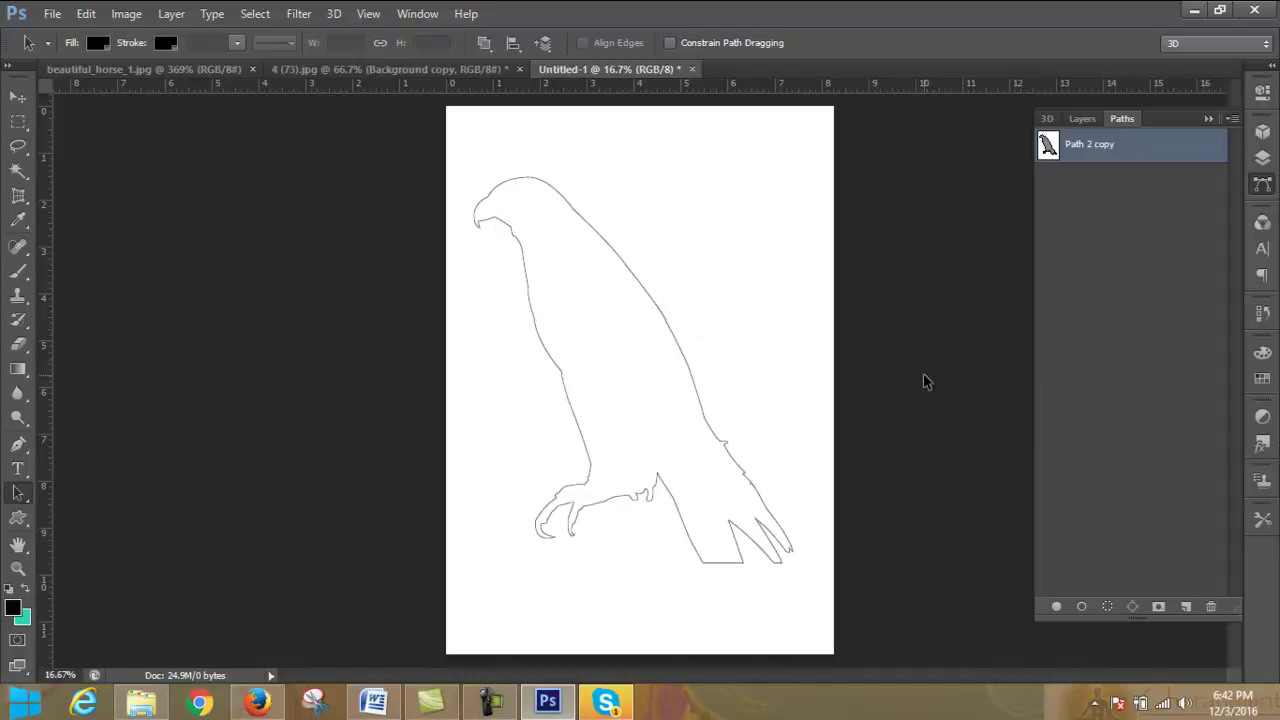
pyautogui.click(620, 261)
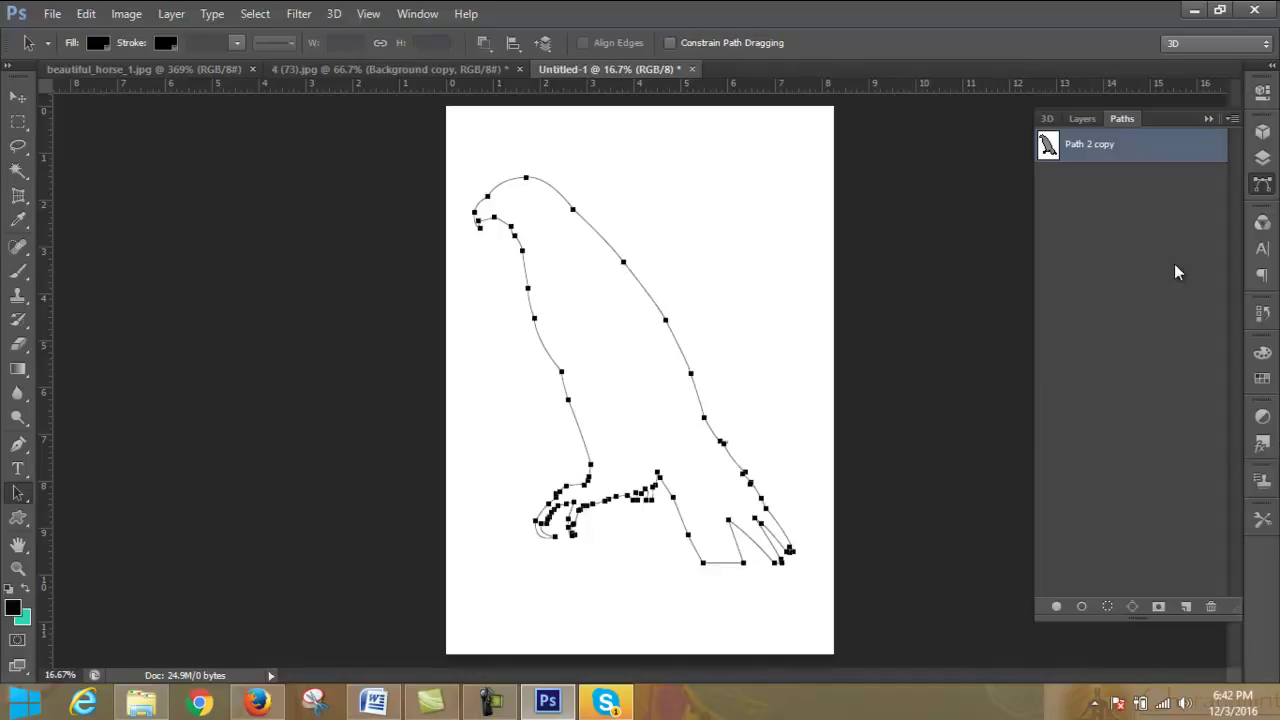
pyautogui.click(1232, 119)
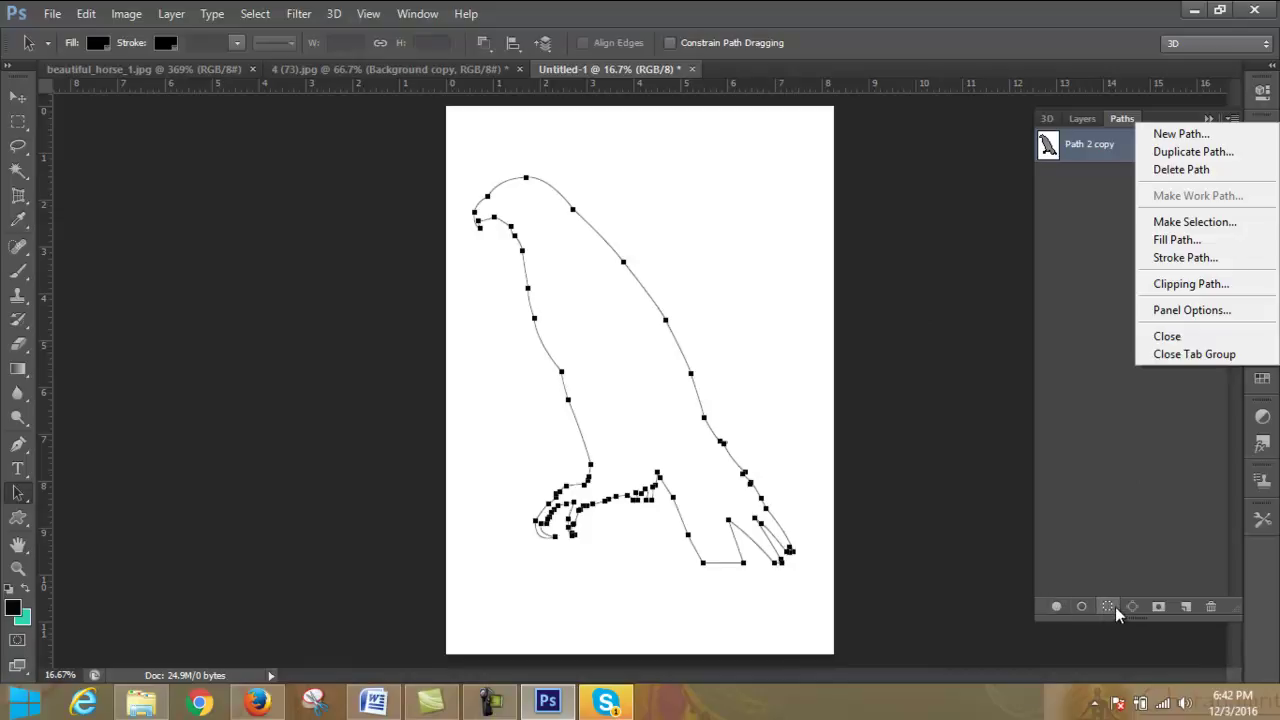
# - Fill the Path 2 copy outline with the foreground colour, then deselect the path
pyautogui.click(1187, 240)
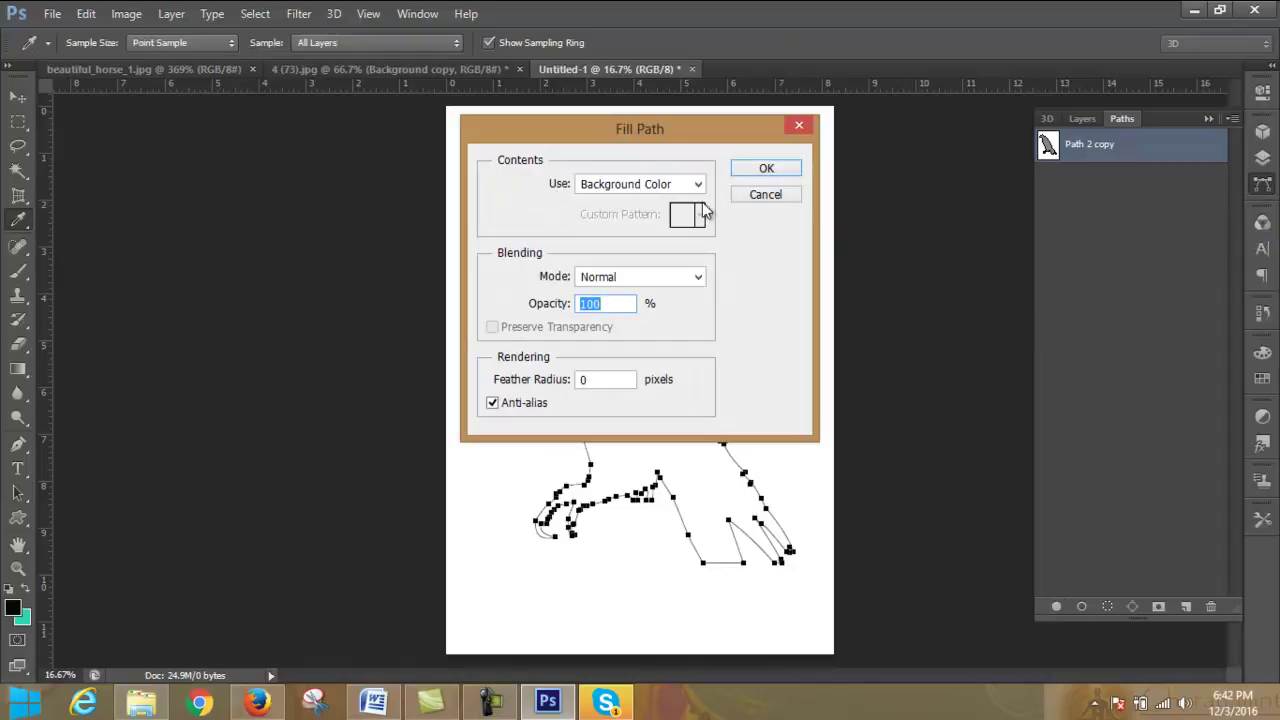
pyautogui.click(699, 187)
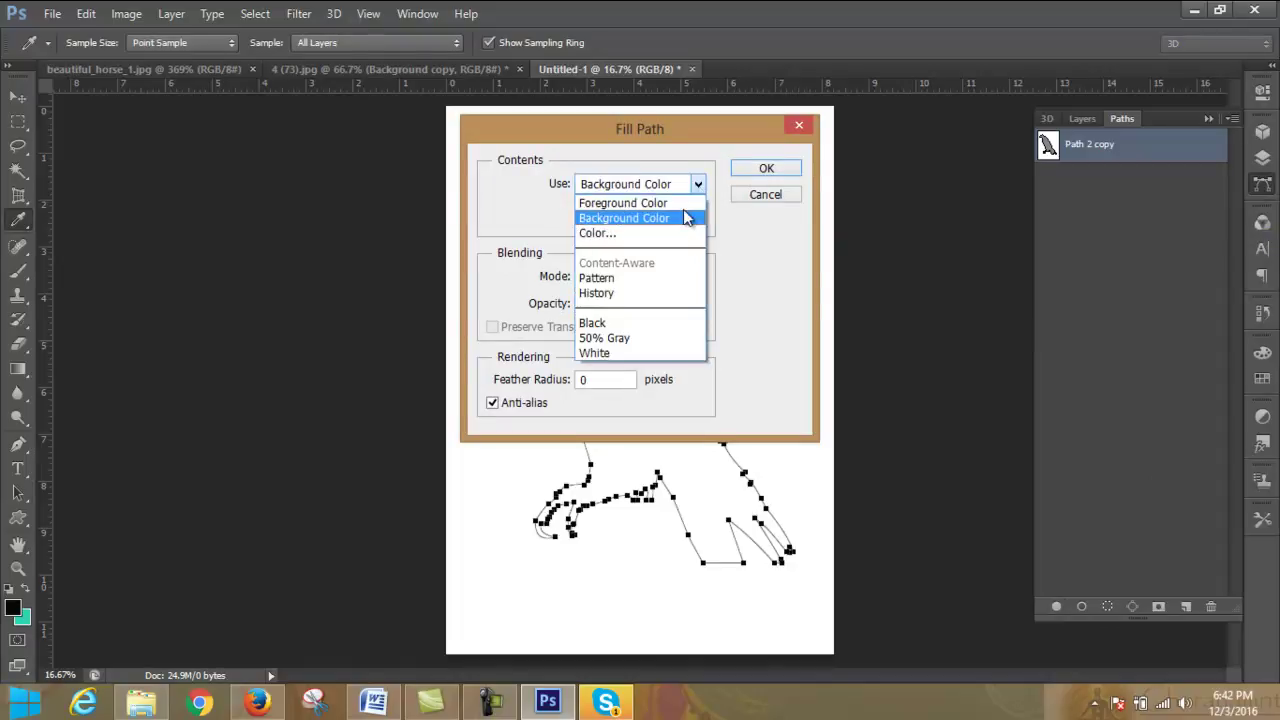
pyautogui.click(684, 203)
pyautogui.click(764, 169)
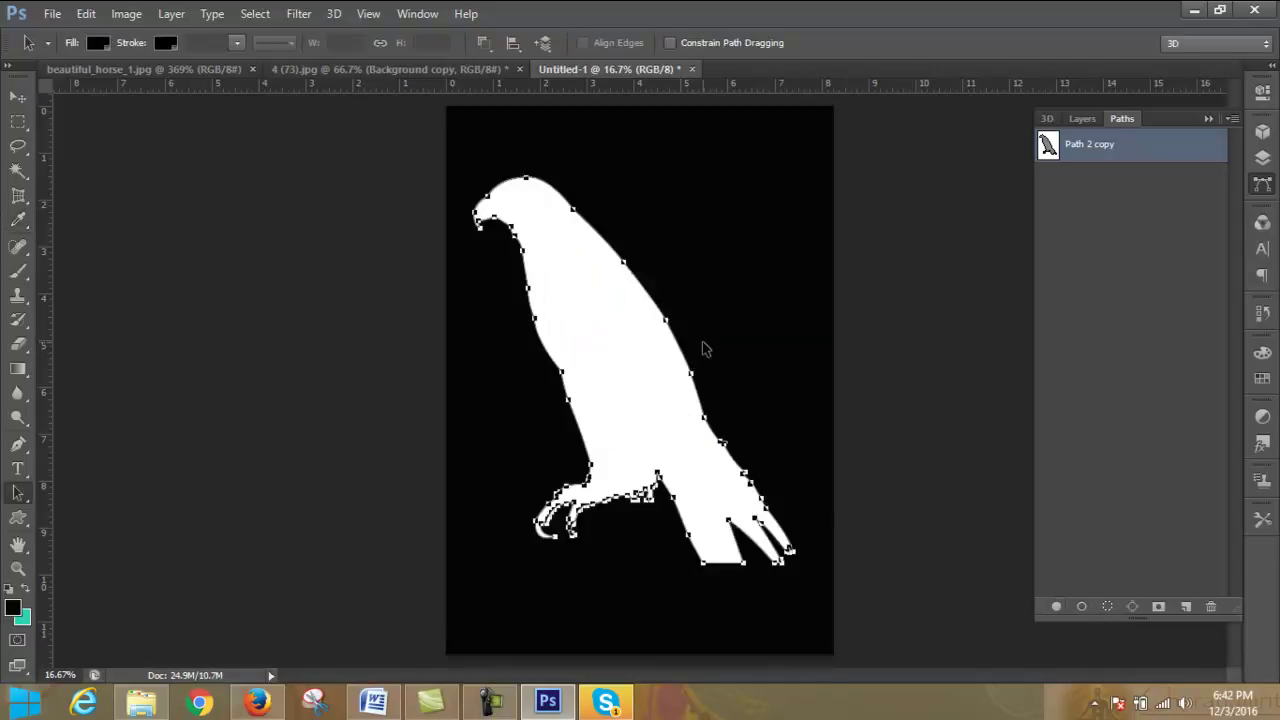
pyautogui.click(926, 370)
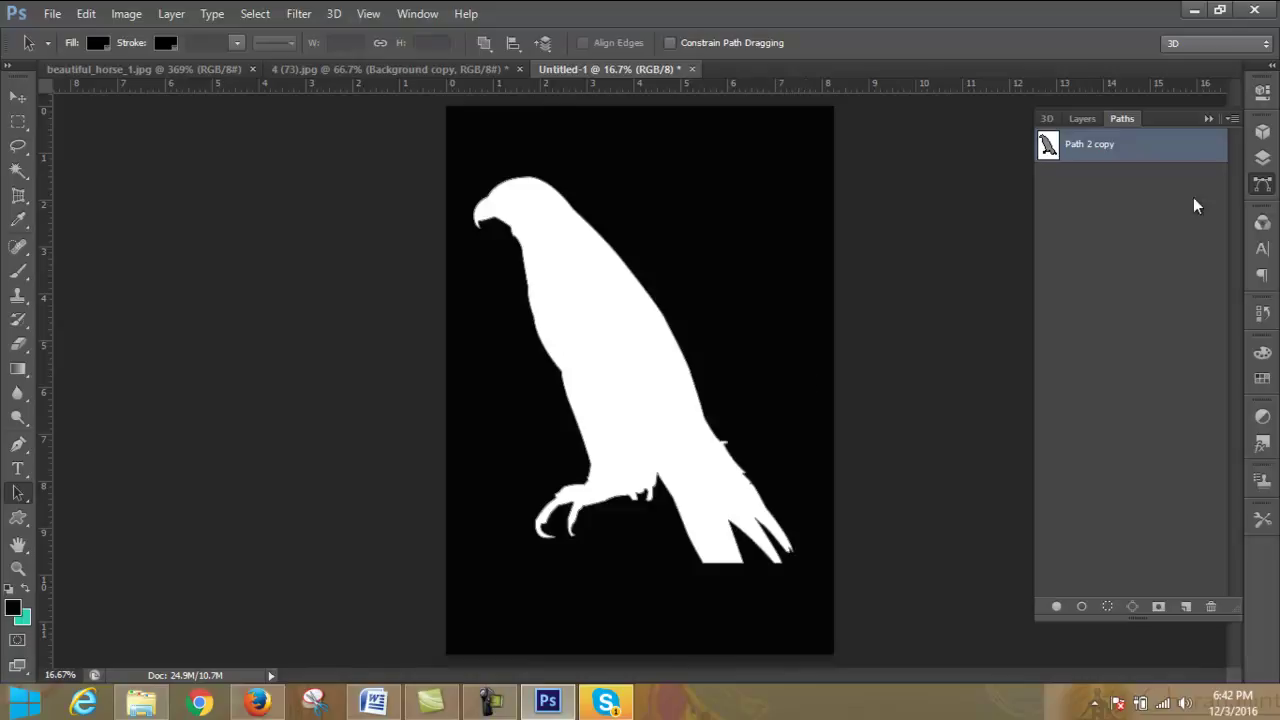
# - Step back in History to the state before the path fill
pyautogui.click(1261, 314)
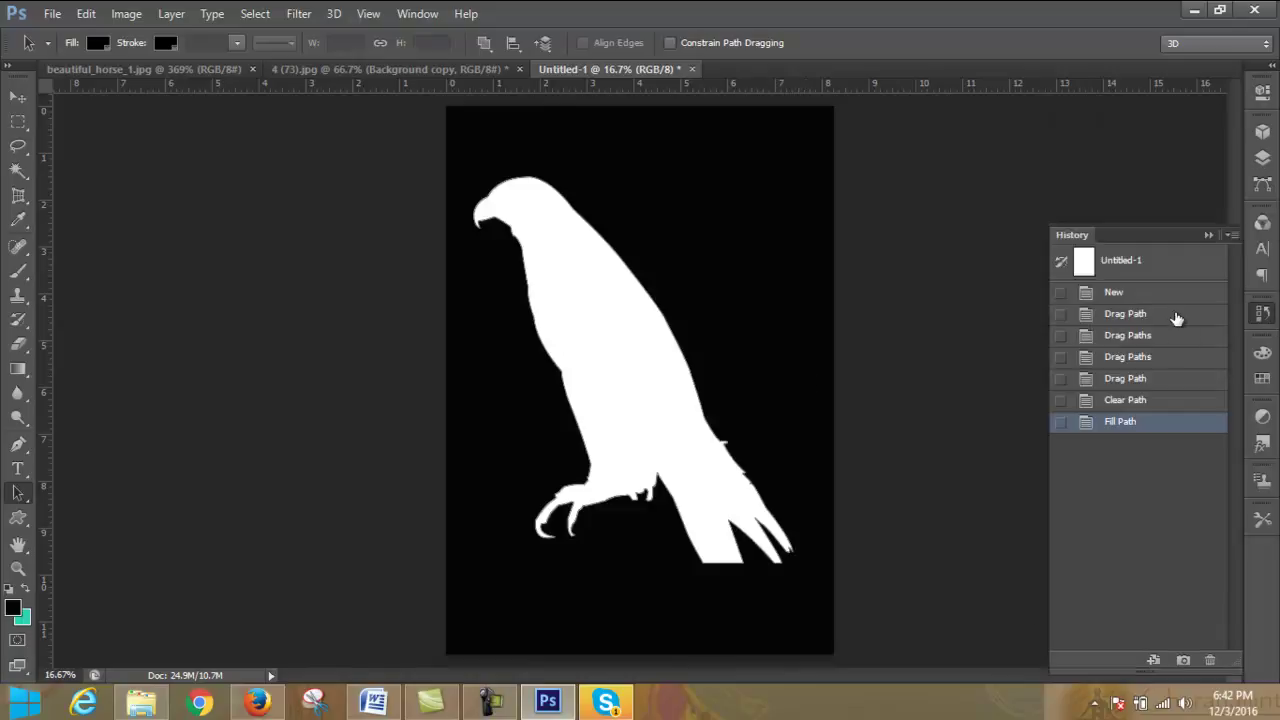
pyautogui.click(1165, 402)
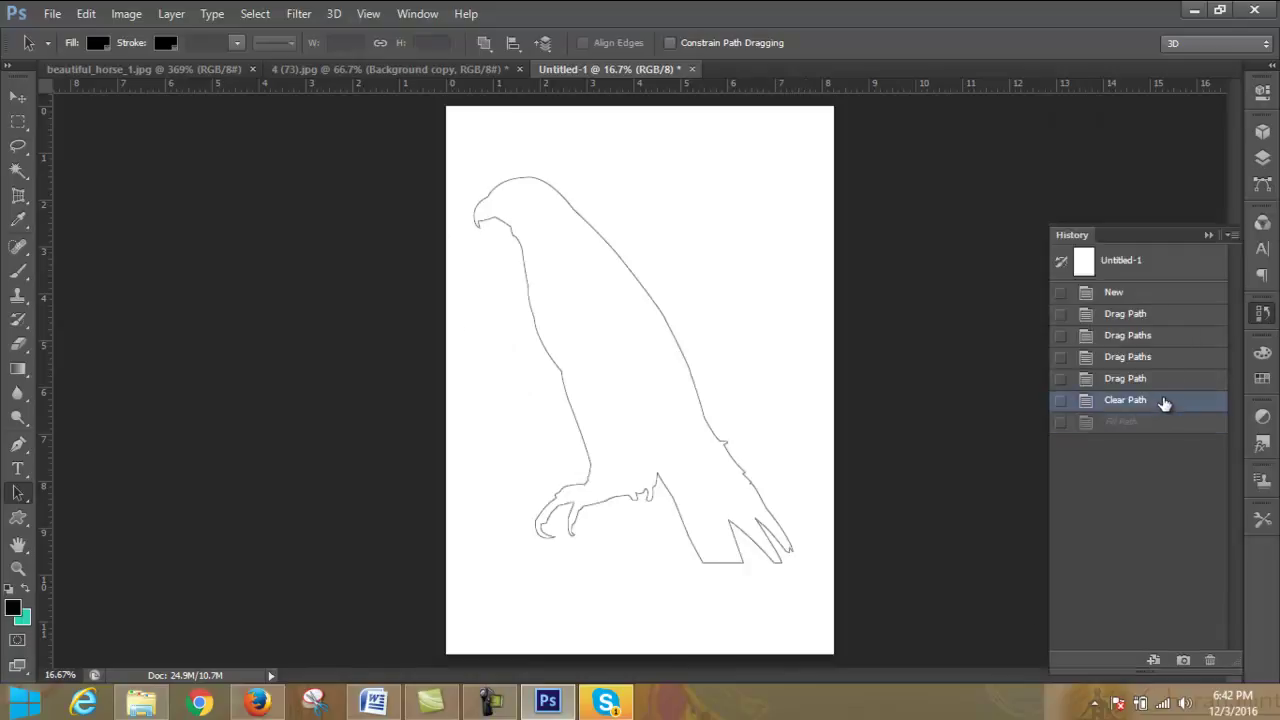
pyautogui.click(1209, 236)
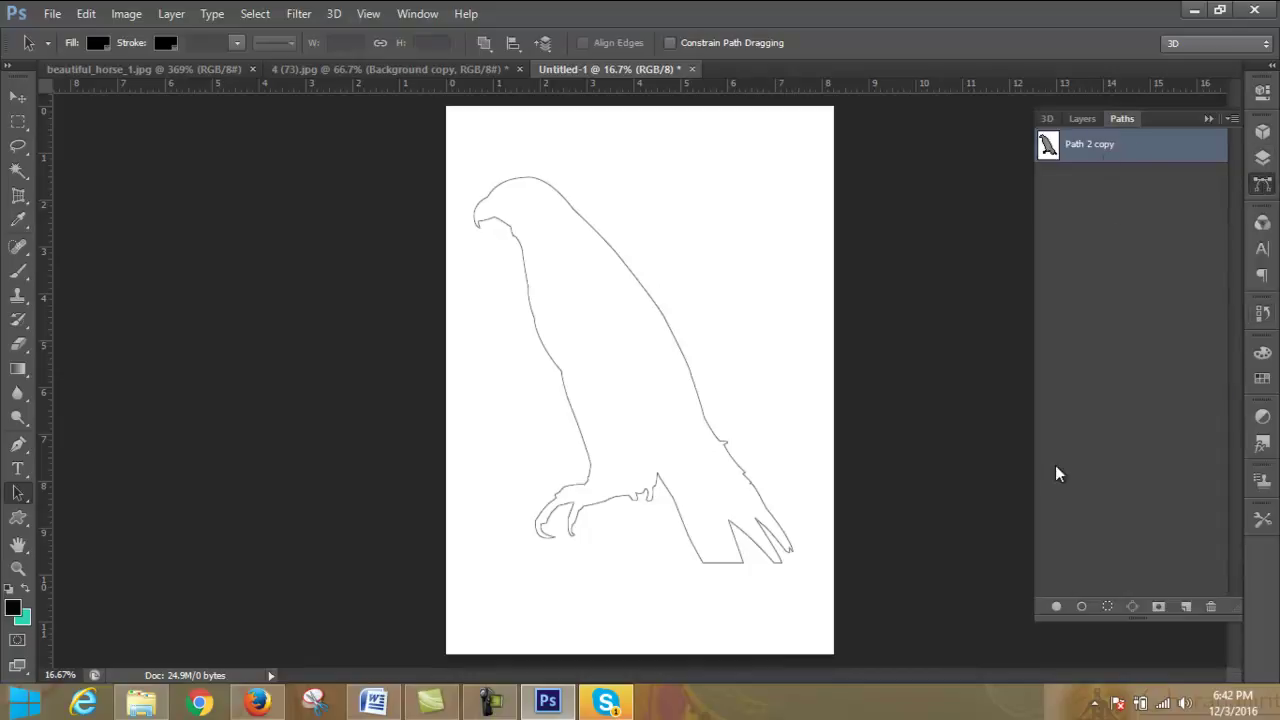
# - Load the falcon path as a selection and turn it into an unsaved Work Path
pyautogui.click(1110, 610)
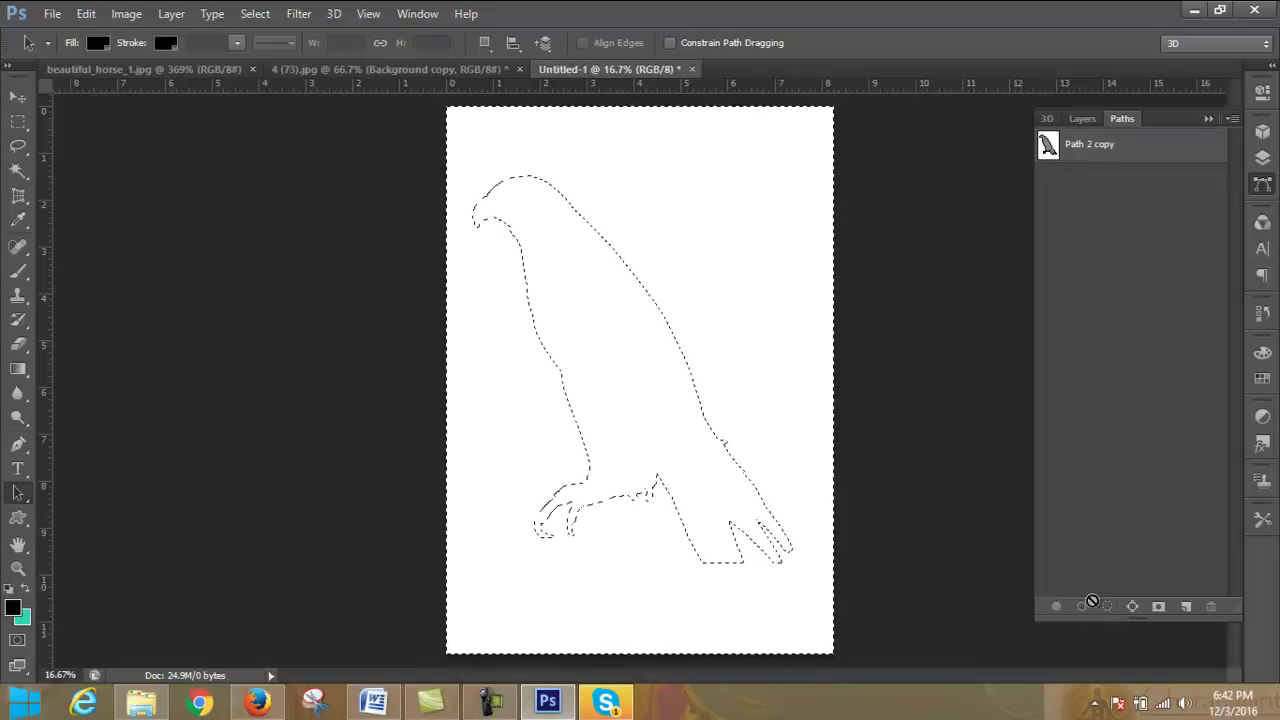
pyautogui.click(1133, 607)
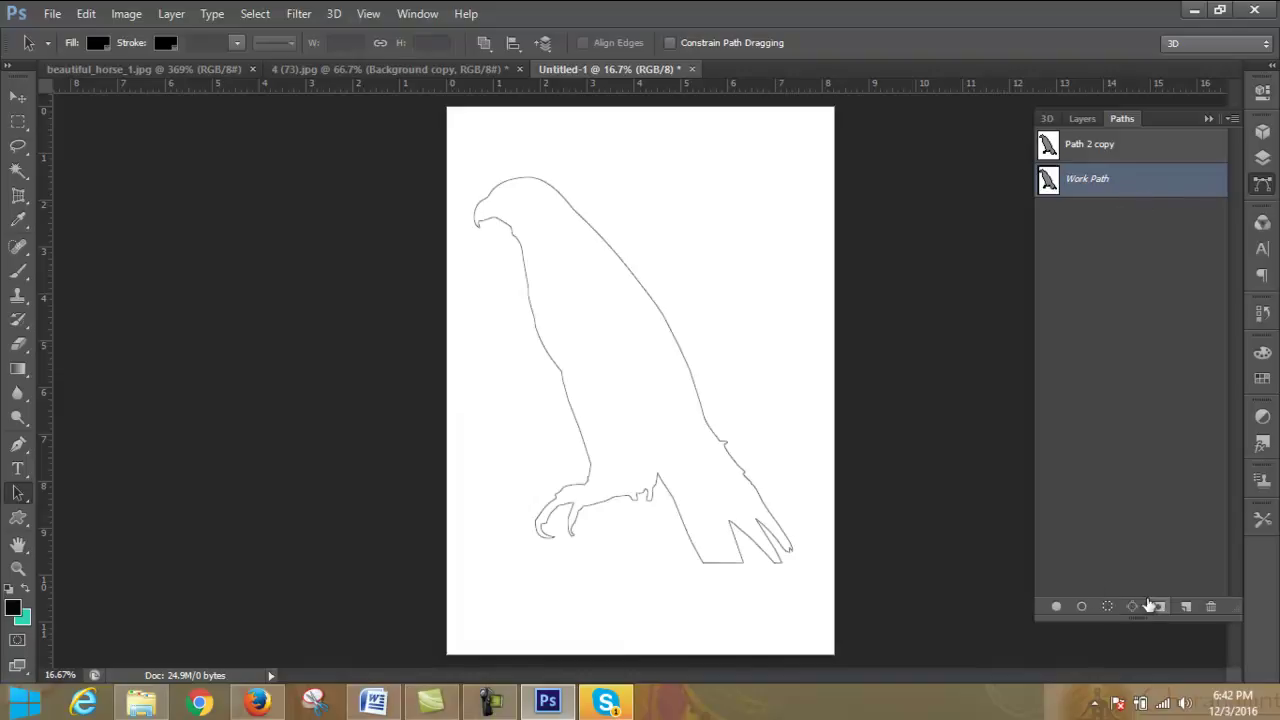
pyautogui.doubleClick(1133, 184)
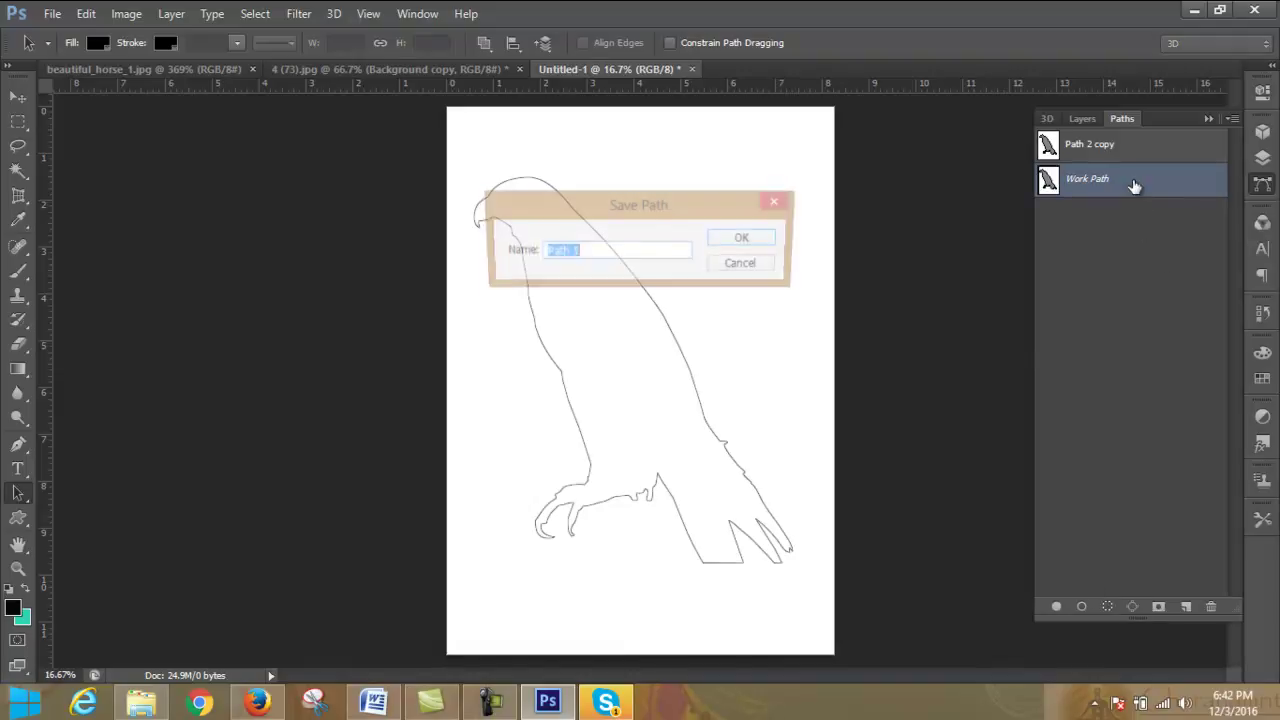
pyautogui.click(779, 201)
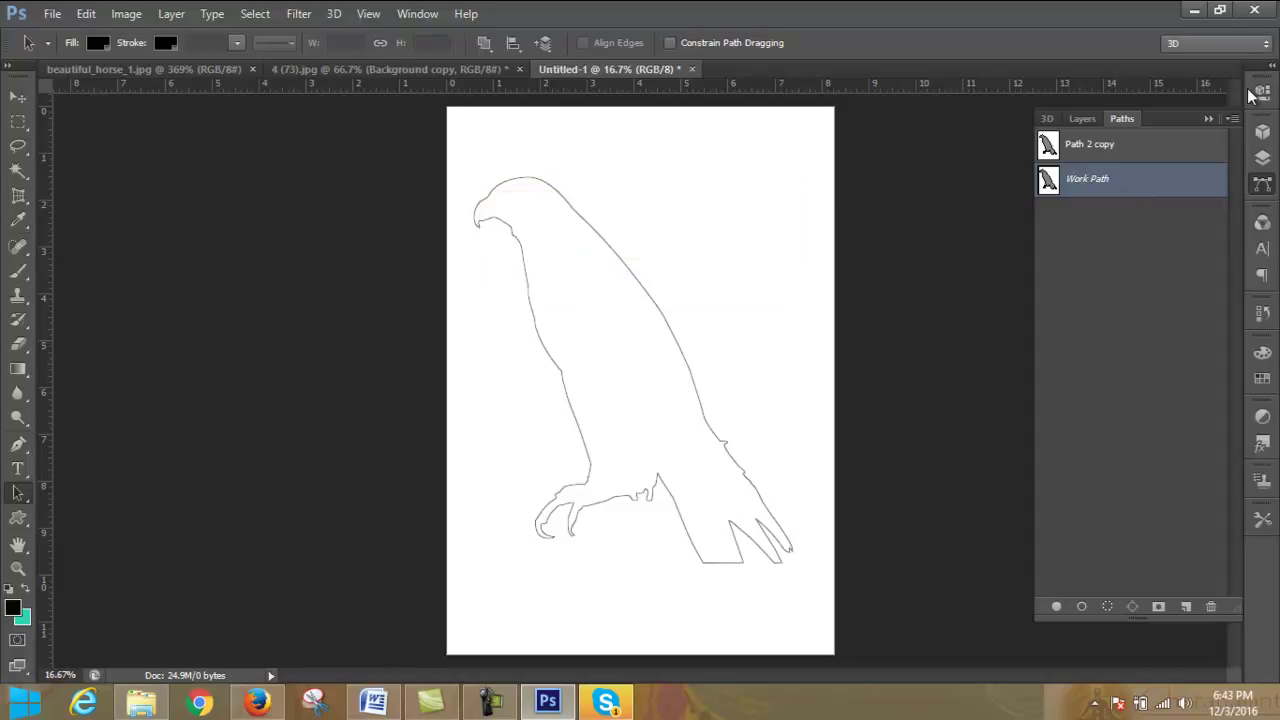
# - Copy the falcon path from 4 (73).jpg into Untitled-1, placing it lower-left over the first
pyautogui.click(386, 68)
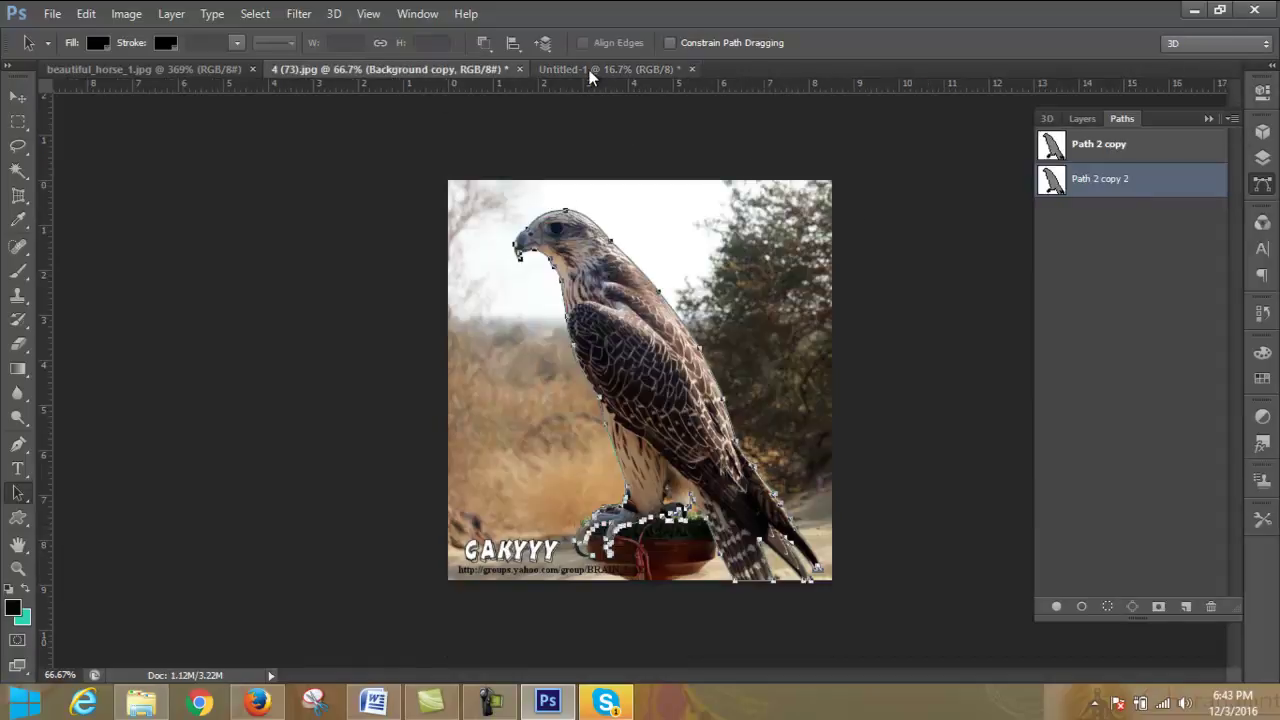
pyautogui.click(590, 72)
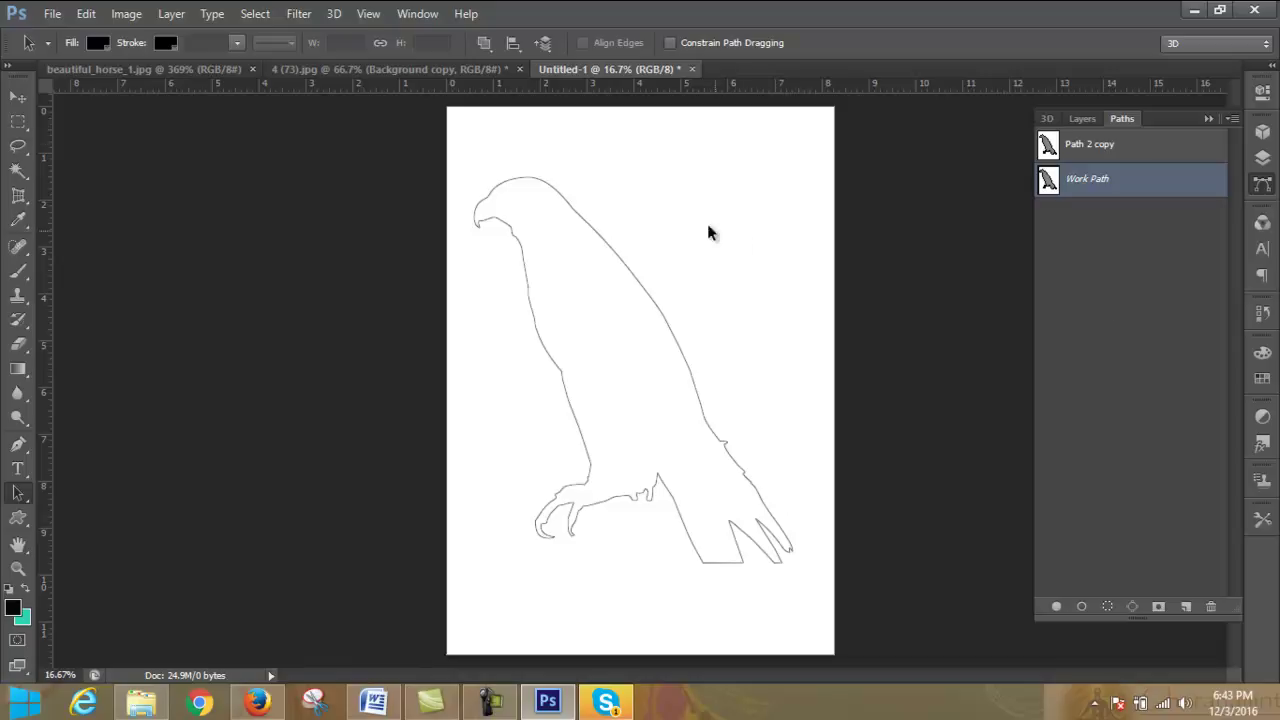
pyautogui.click(420, 69)
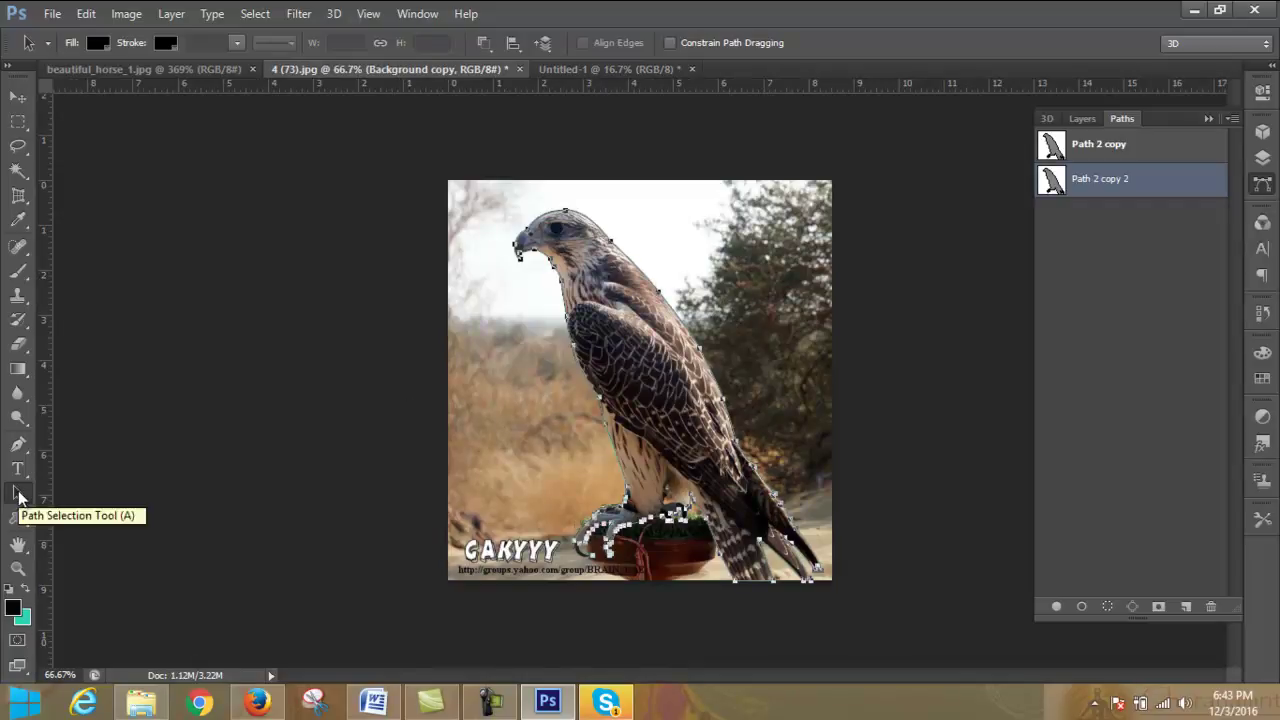
pyautogui.rightClick(20, 496)
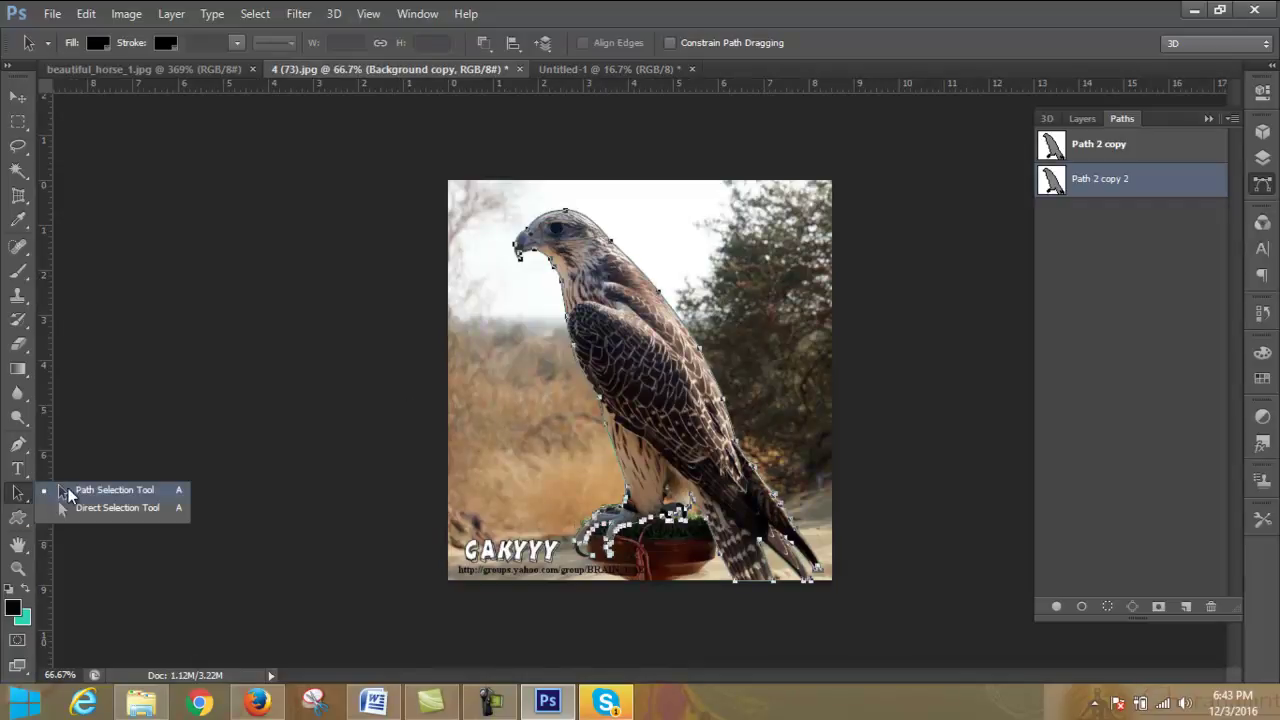
pyautogui.click(117, 484)
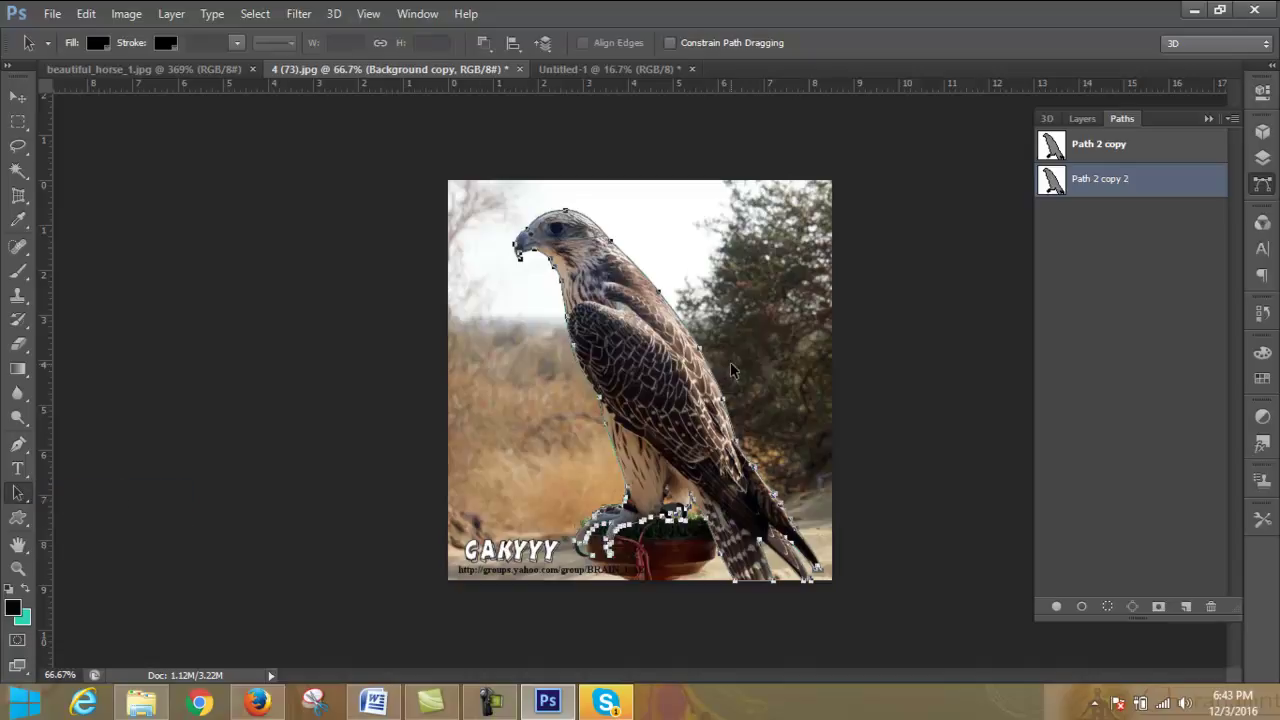
pyautogui.moveTo(633, 261)
pyautogui.mouseDown()
pyautogui.moveTo(620, 80)
pyautogui.moveTo(729, 253)
pyautogui.mouseUp()
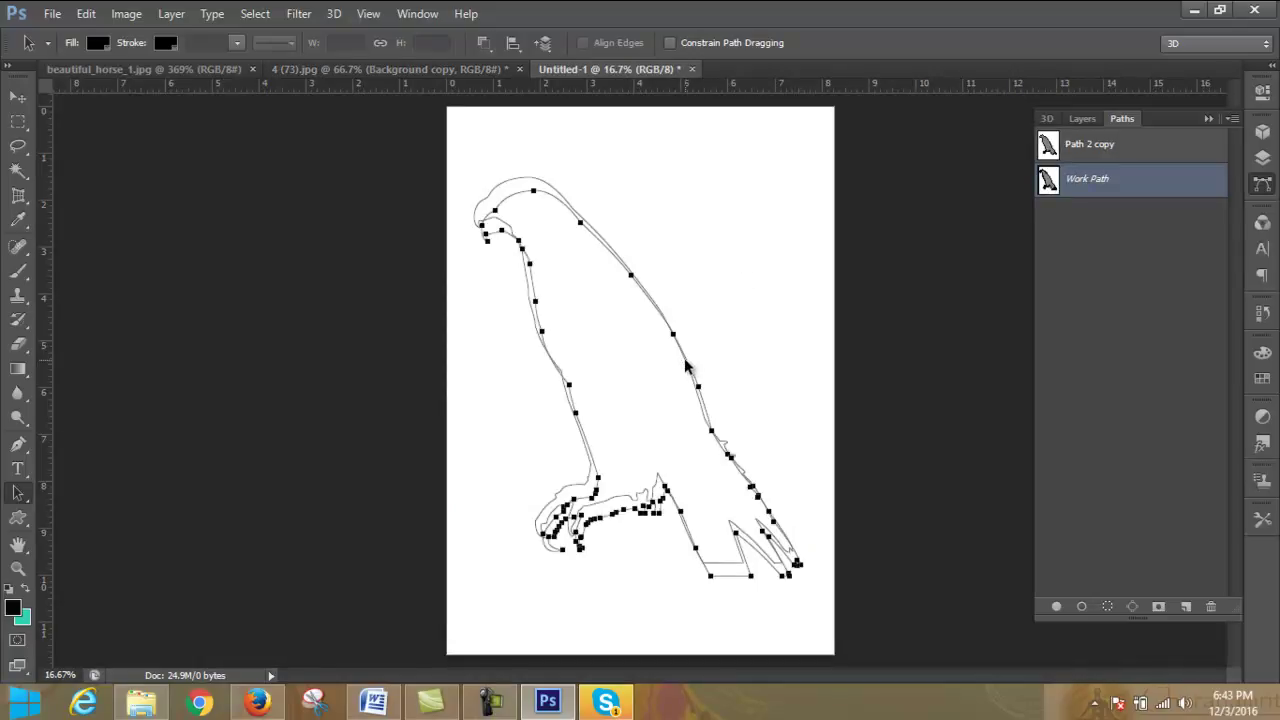
pyautogui.moveTo(686, 367); pyautogui.dragTo(739, 315)
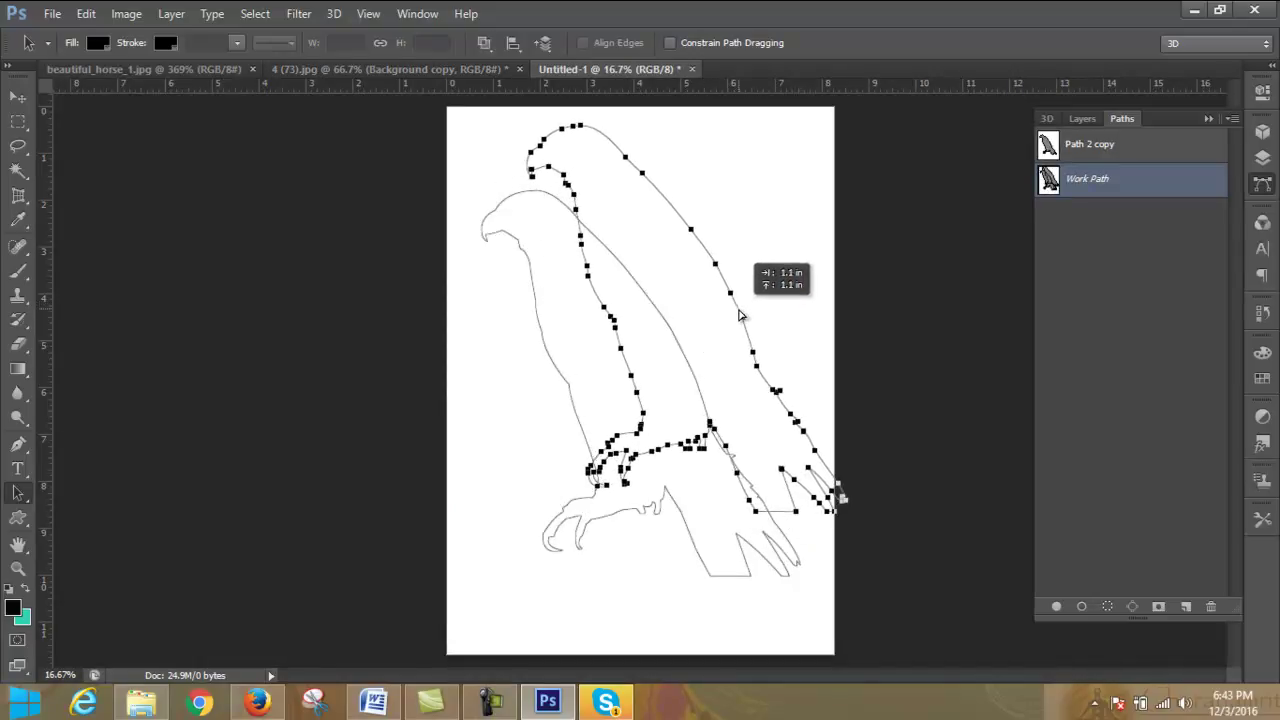
pyautogui.moveTo(739, 315)
pyautogui.mouseDown()
pyautogui.moveTo(641, 407)
pyautogui.moveTo(652, 442)
pyautogui.mouseUp()
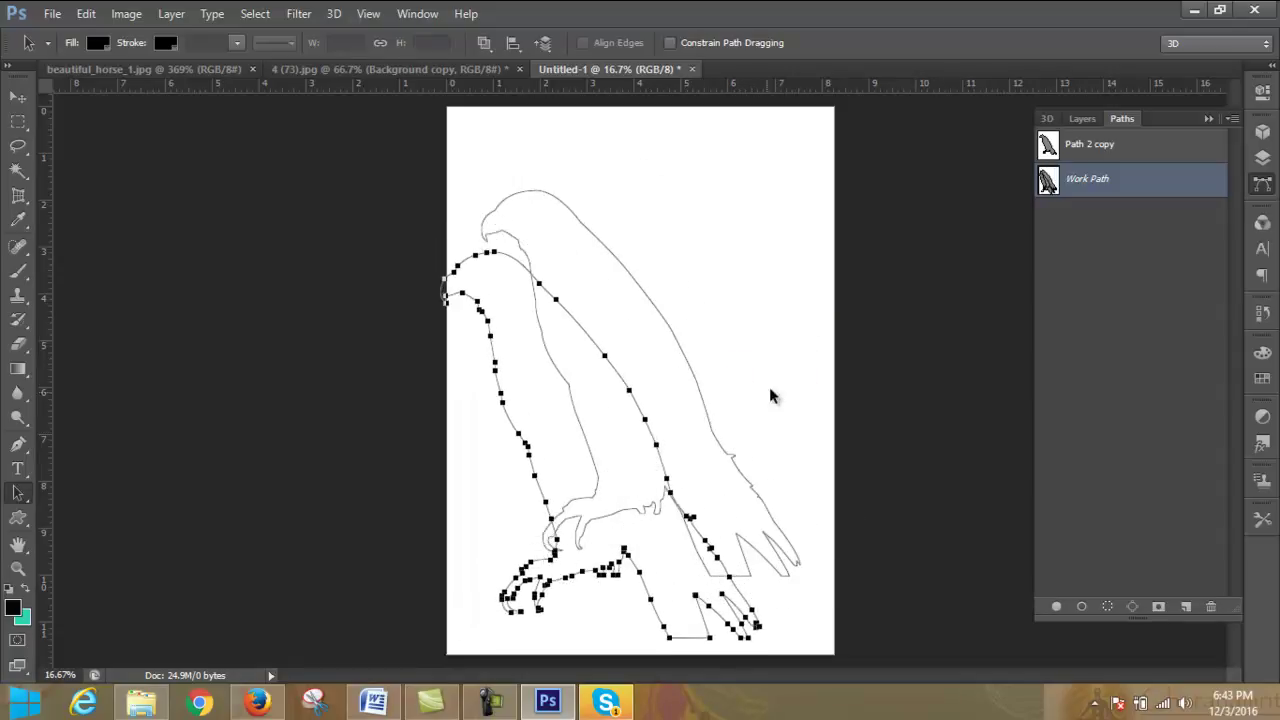
pyautogui.click(786, 362)
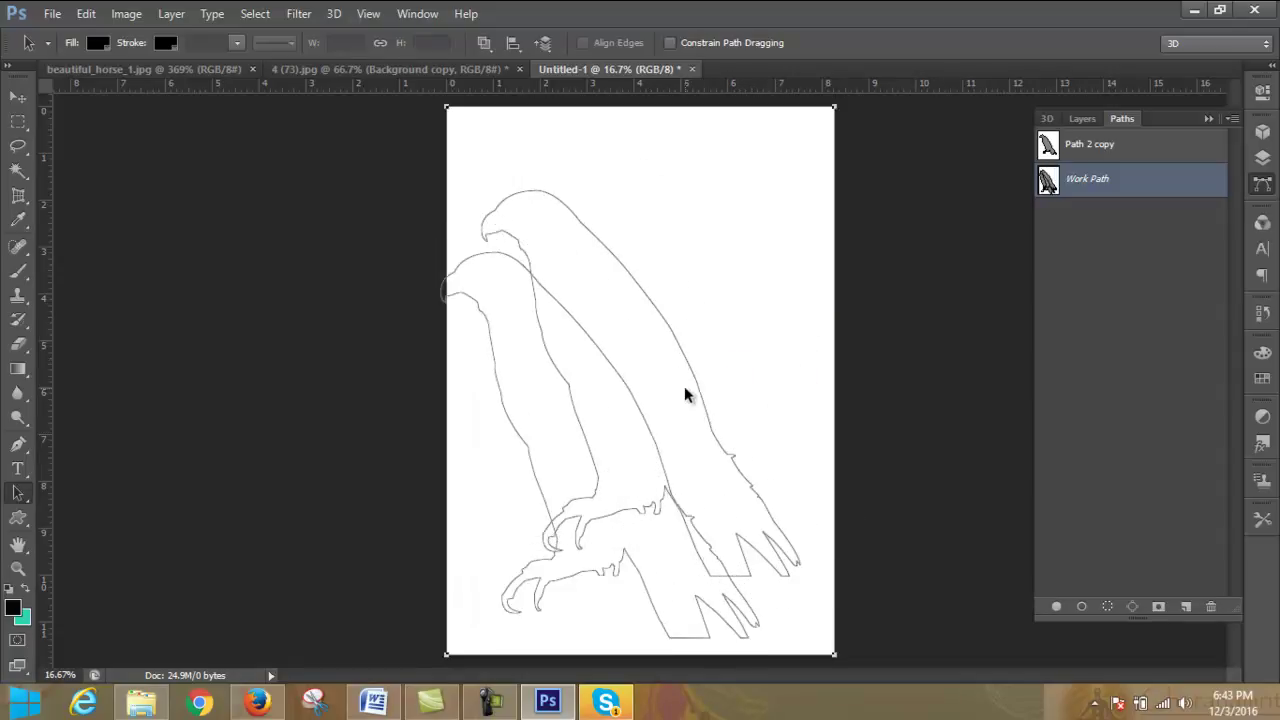
pyautogui.click(52, 20)
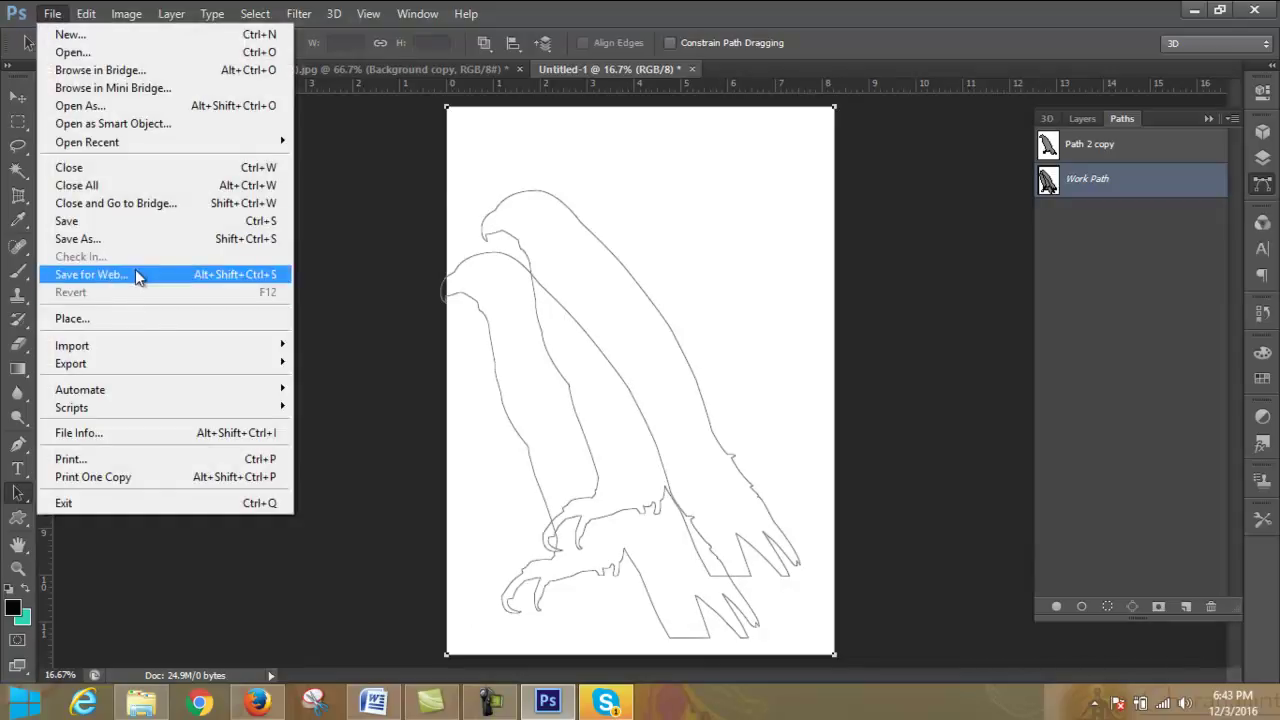
pyautogui.click(143, 221)
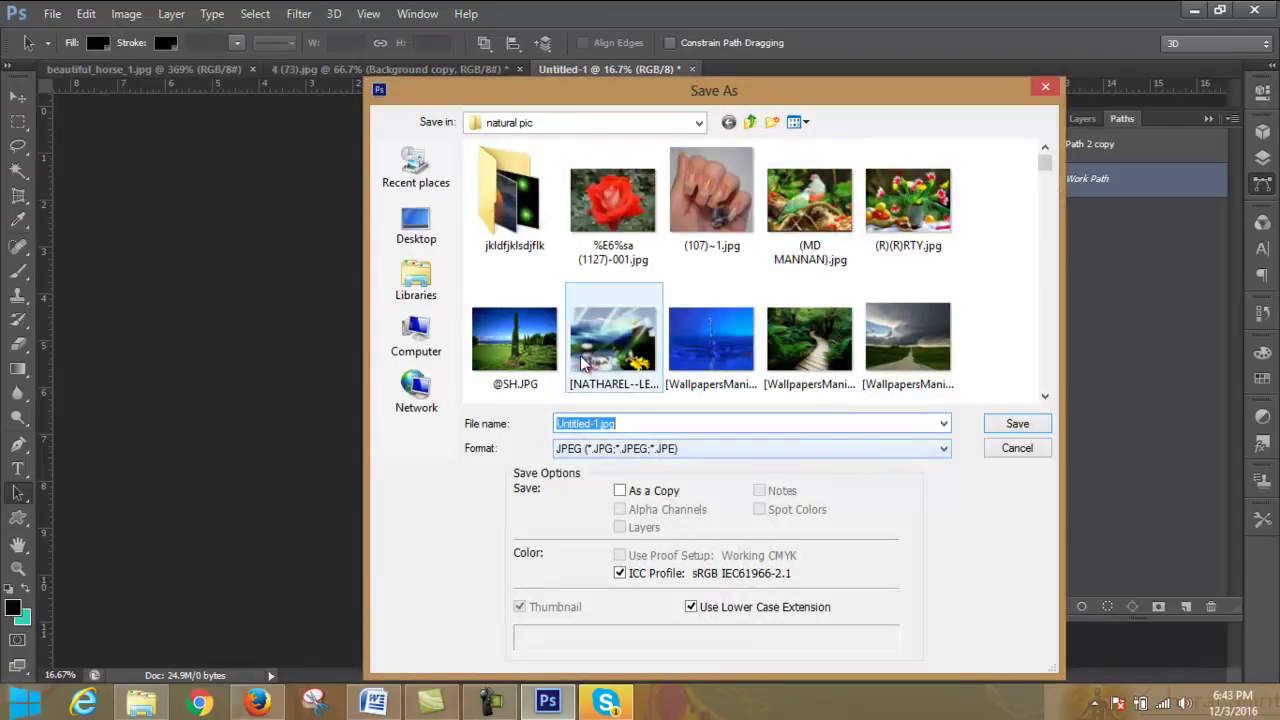
pyautogui.click(1050, 88)
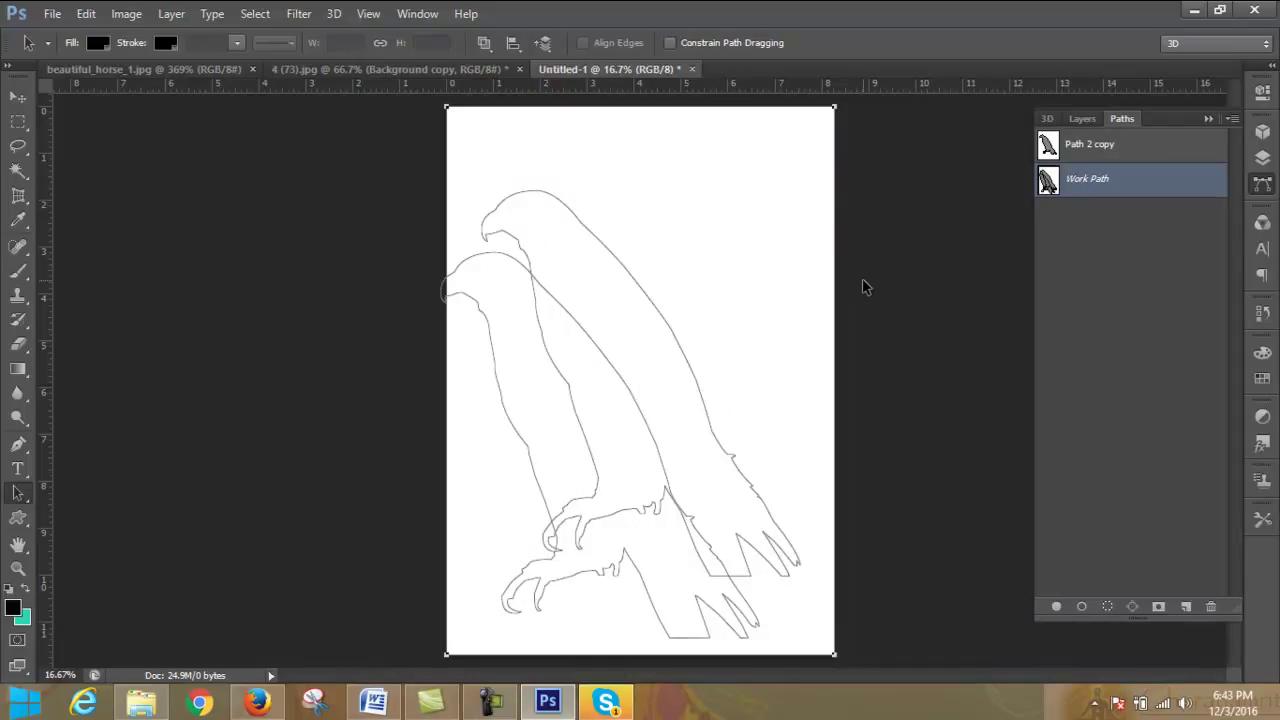
# - Delete the extra lower-left falcon outline, then return to the 4 (73).jpg document
pyautogui.click(476, 258)
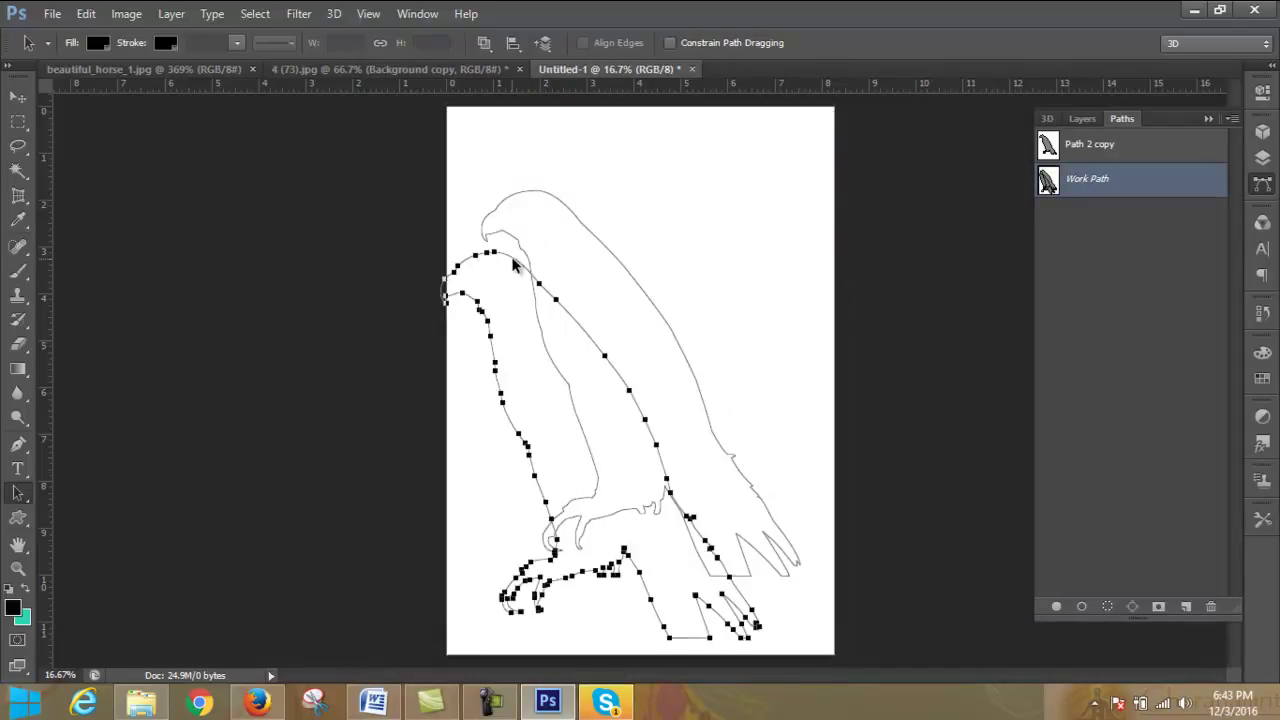
pyautogui.moveTo(512, 263); pyautogui.dragTo(700, 170)
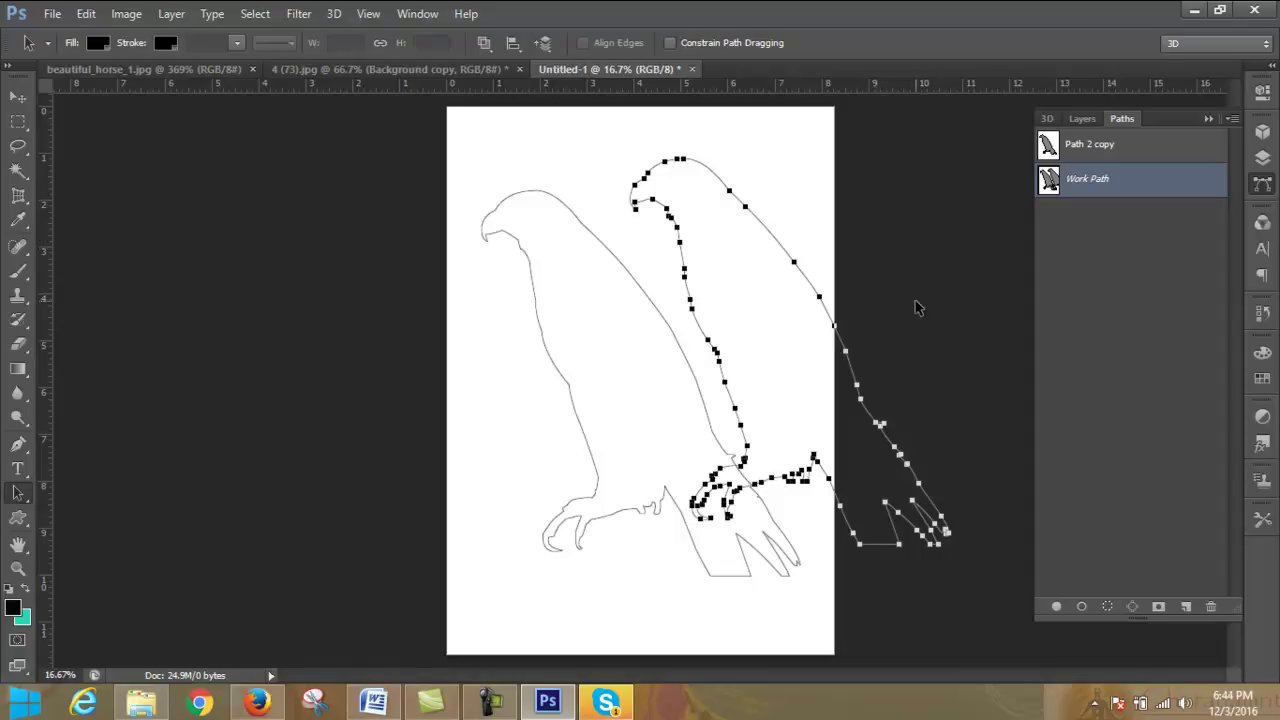
pyautogui.press('Delete')
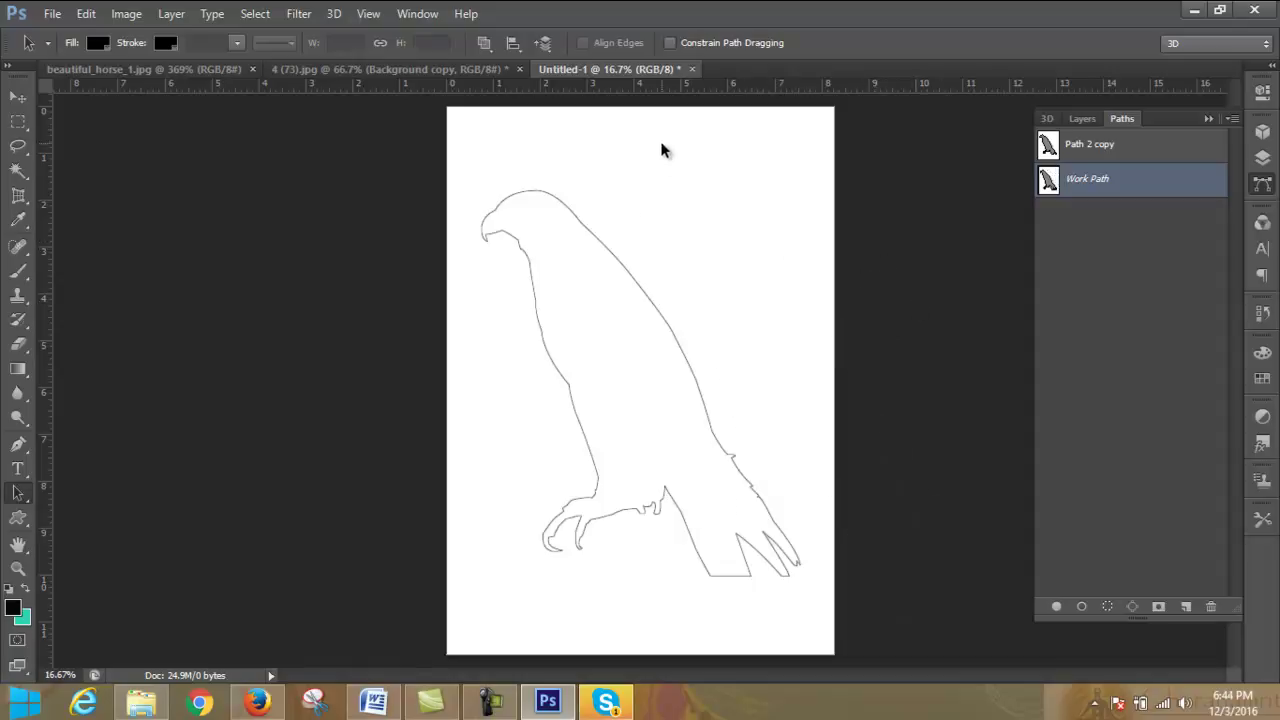
pyautogui.click(421, 69)
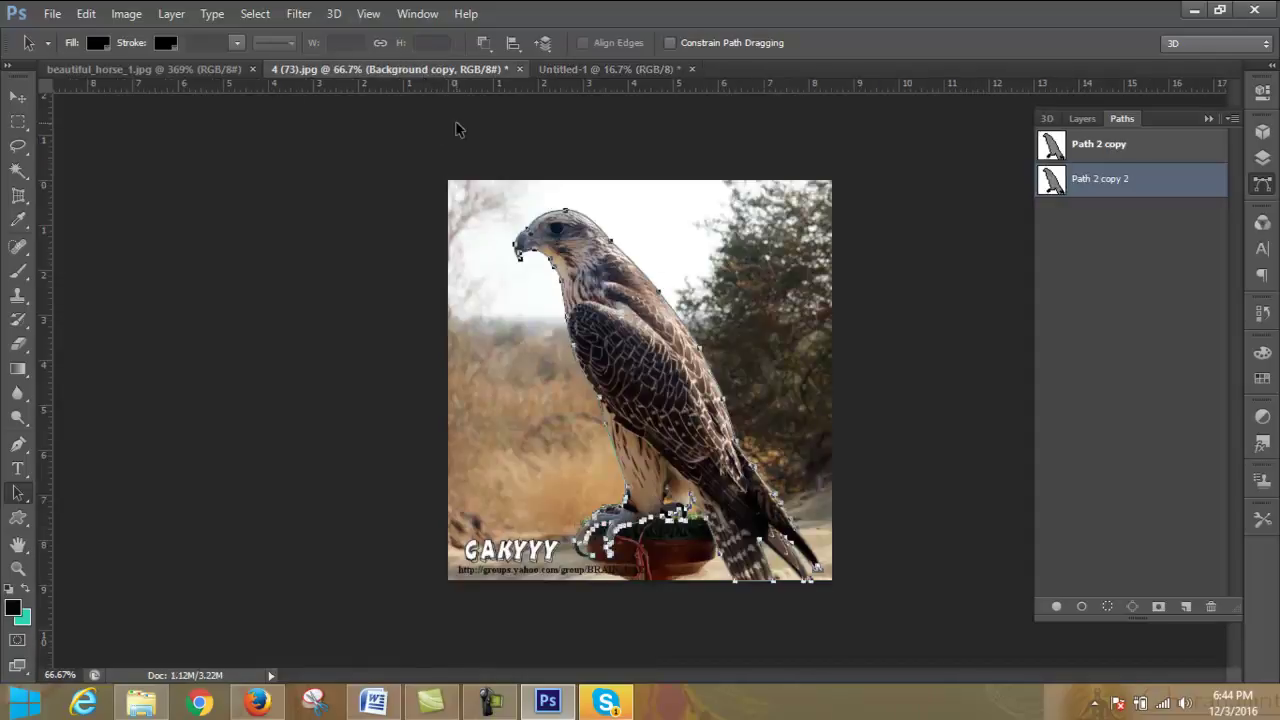
# - Open the [NATHAREL--LECK].jpg landscape image
pyautogui.click(52, 14)
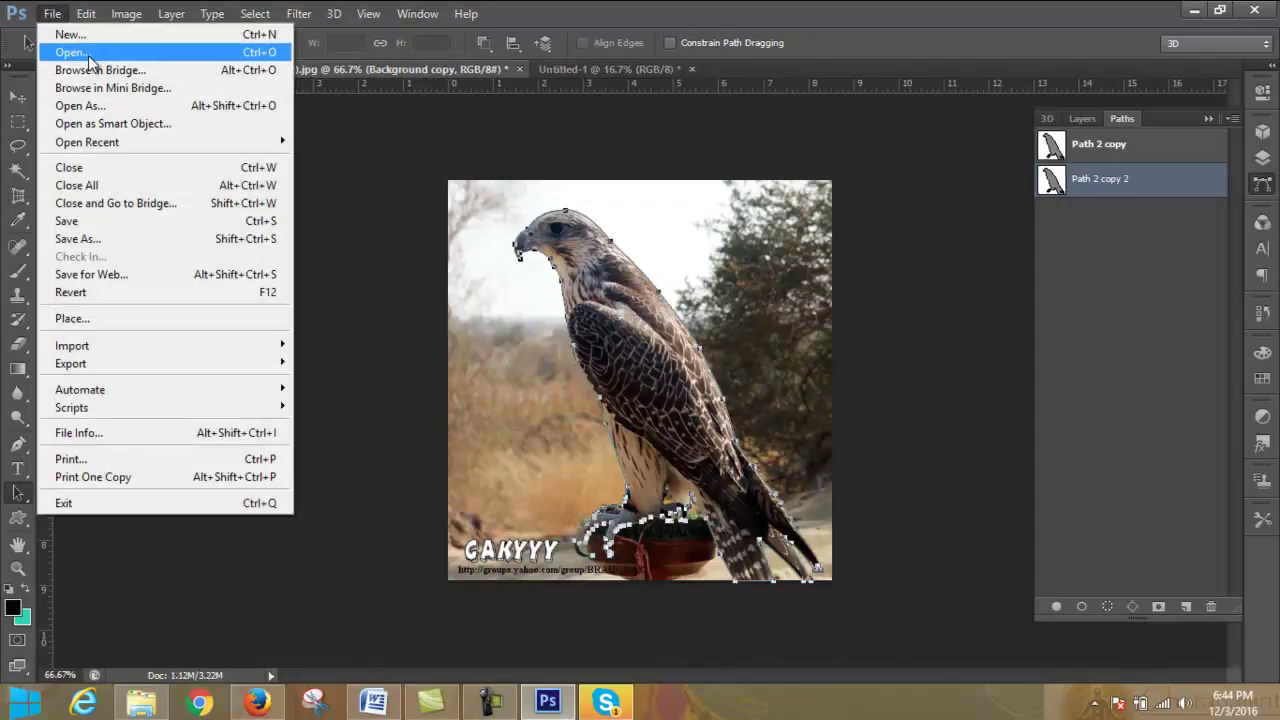
pyautogui.click(70, 52)
pyautogui.click(619, 350)
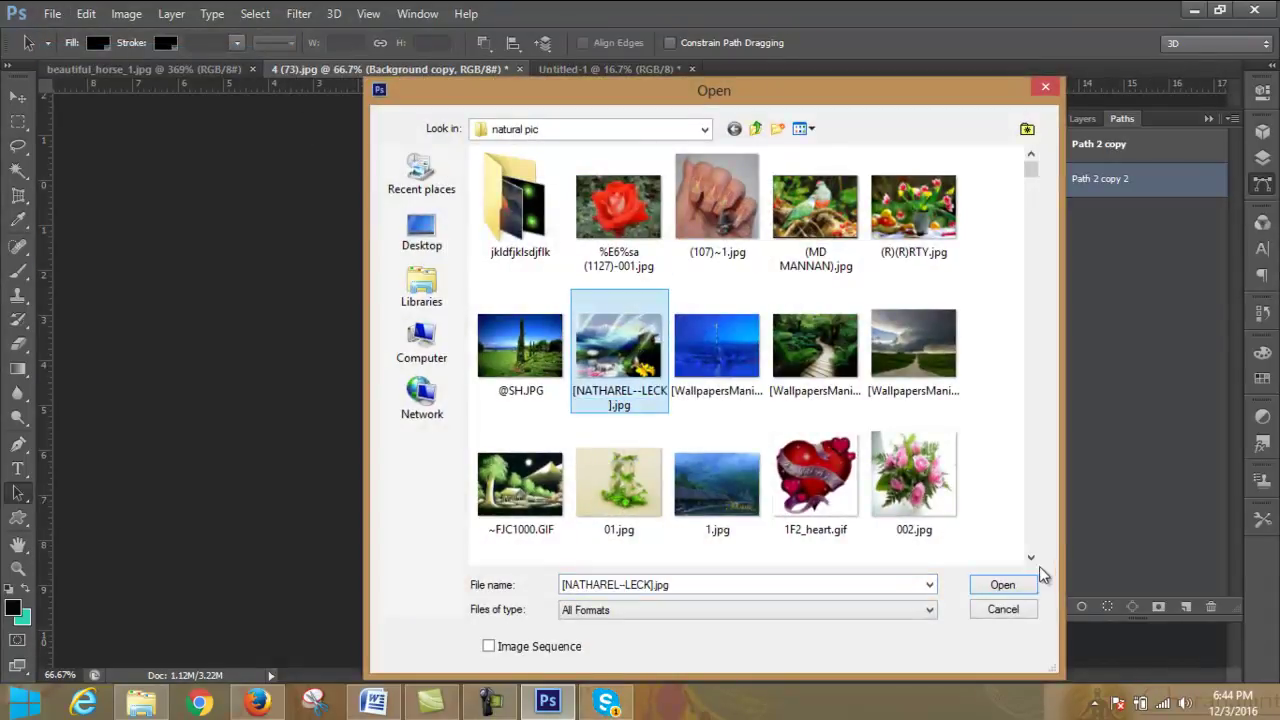
pyautogui.click(1002, 584)
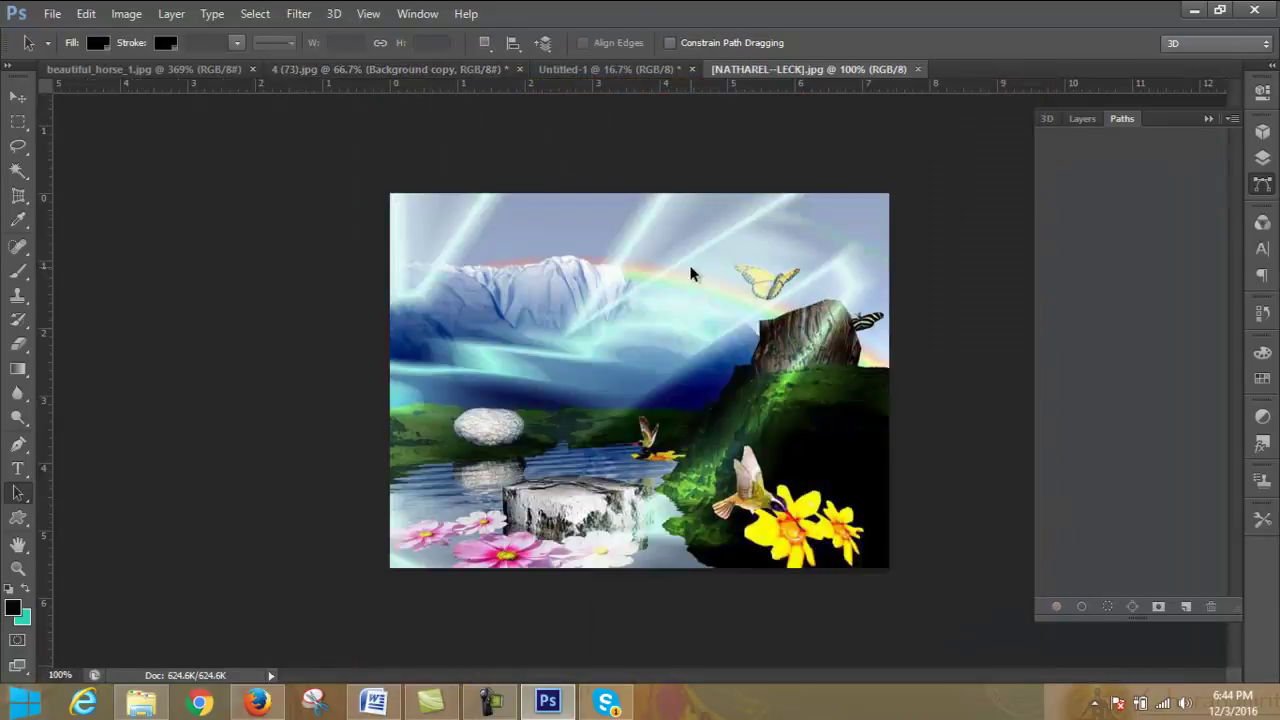
# - Copy the falcon outline from Untitled-1 into the landscape as Path 1
pyautogui.click(601, 69)
pyautogui.click(606, 249)
pyautogui.moveTo(606, 252)
pyautogui.mouseDown()
pyautogui.moveTo(777, 51)
pyautogui.moveTo(757, 120)
pyautogui.moveTo(635, 297)
pyautogui.mouseUp()
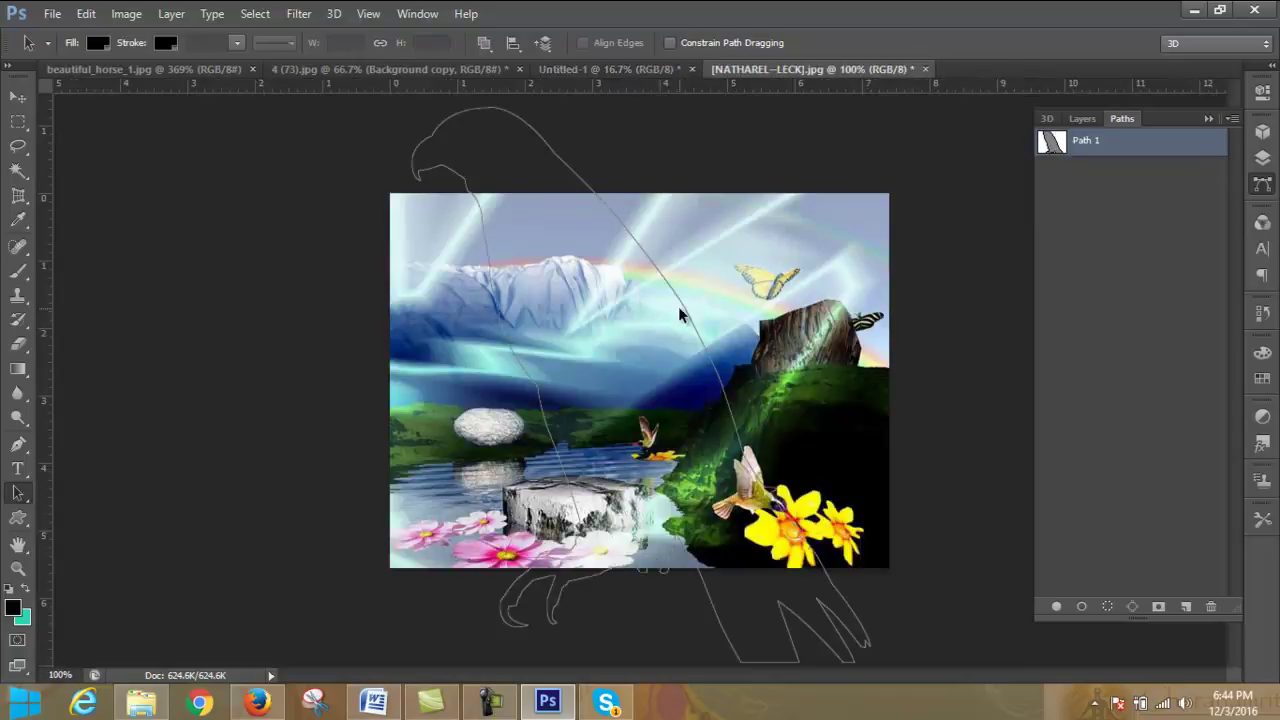
# - Scale the falcon outline down to about 35% and centre it on the landscape
pyautogui.hotkey('ctrl', 't')
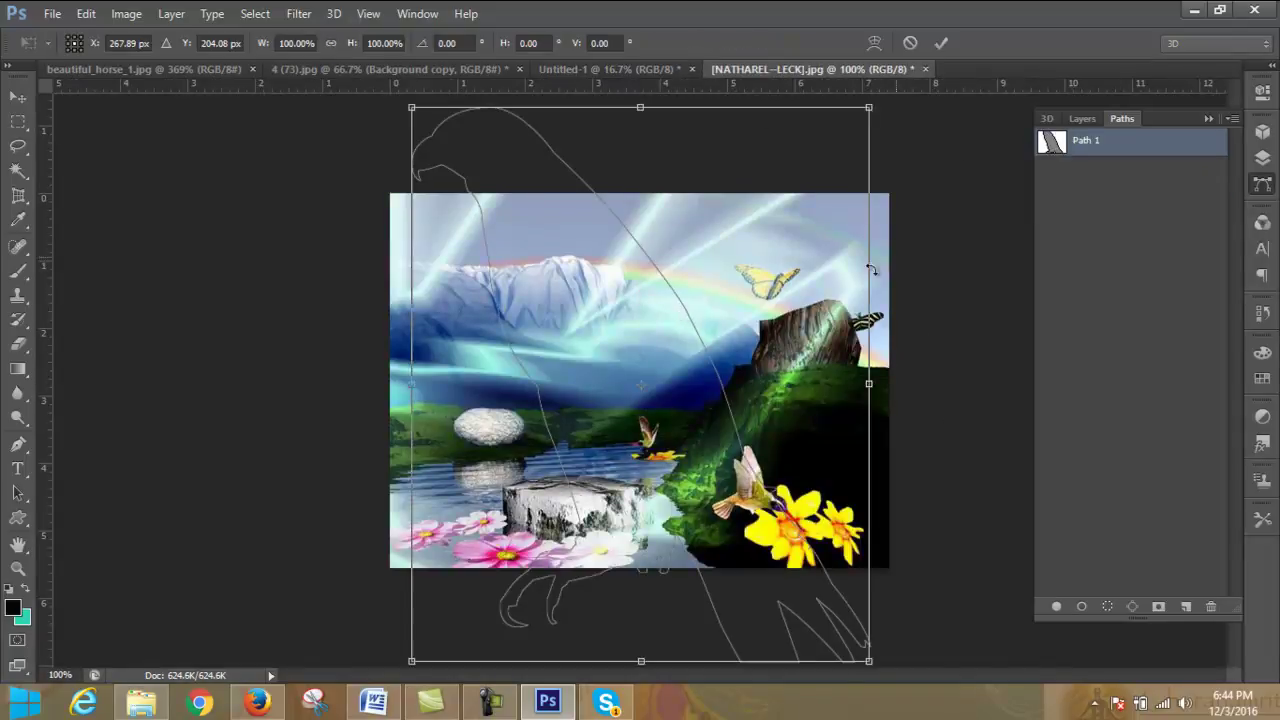
pyautogui.moveTo(869, 110); pyautogui.dragTo(668, 443)
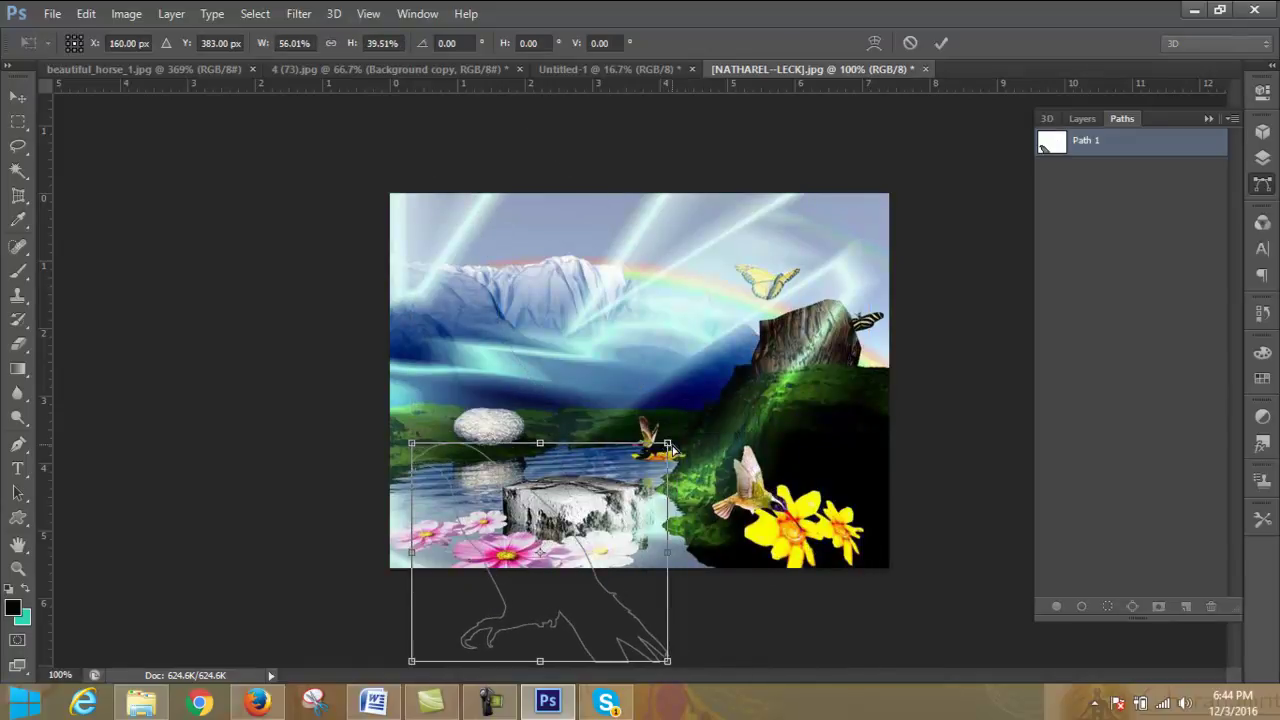
pyautogui.hotkey('ctrl', 'z')
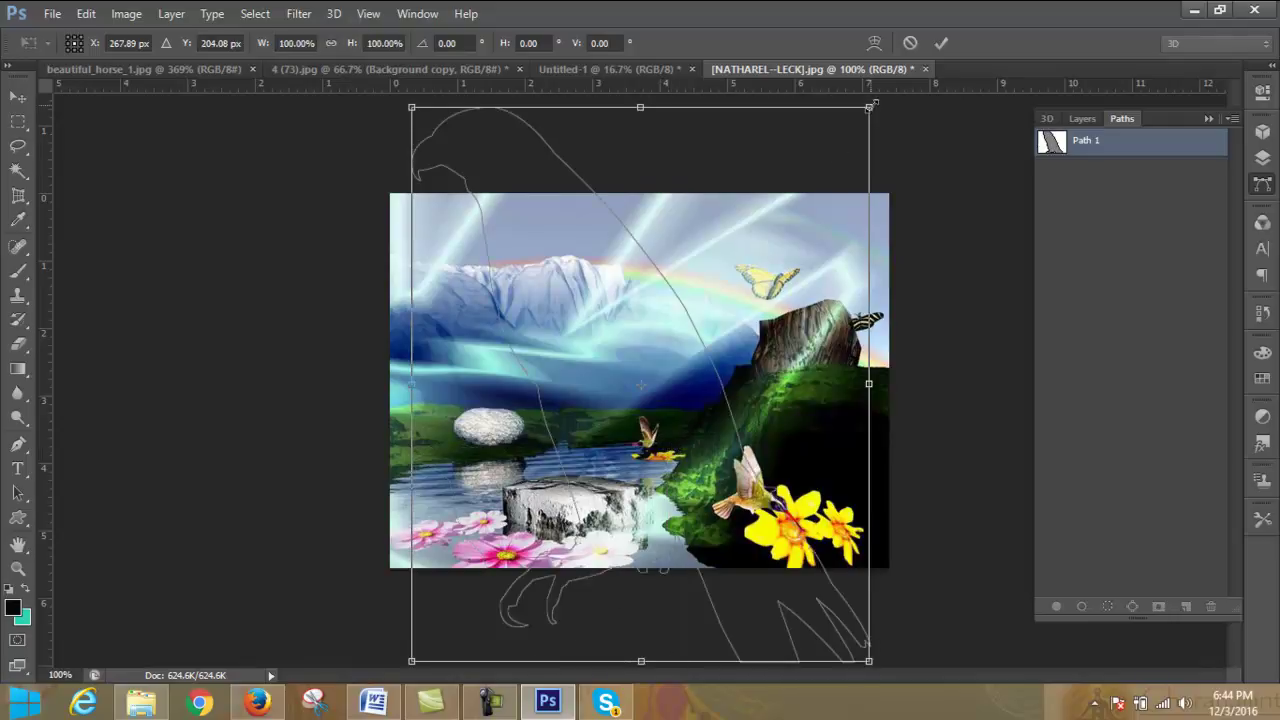
pyautogui.moveTo(870, 105); pyautogui.dragTo(570, 470)
pyautogui.click(941, 43)
pyautogui.click(537, 488)
pyautogui.moveTo(537, 488)
pyautogui.mouseDown()
pyautogui.moveTo(695, 362)
pyautogui.moveTo(708, 366)
pyautogui.mouseUp()
# - Set Path 1 as the image's clipping path
pyautogui.click(1007, 203)
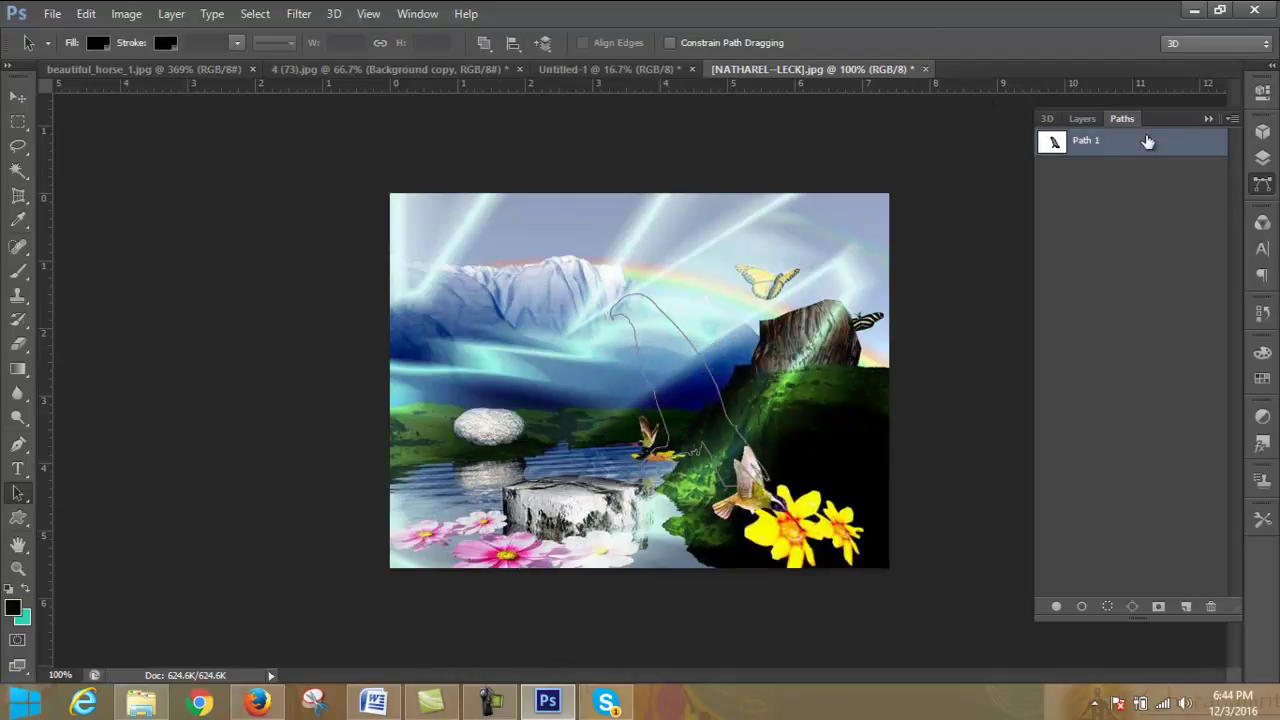
pyautogui.click(1231, 120)
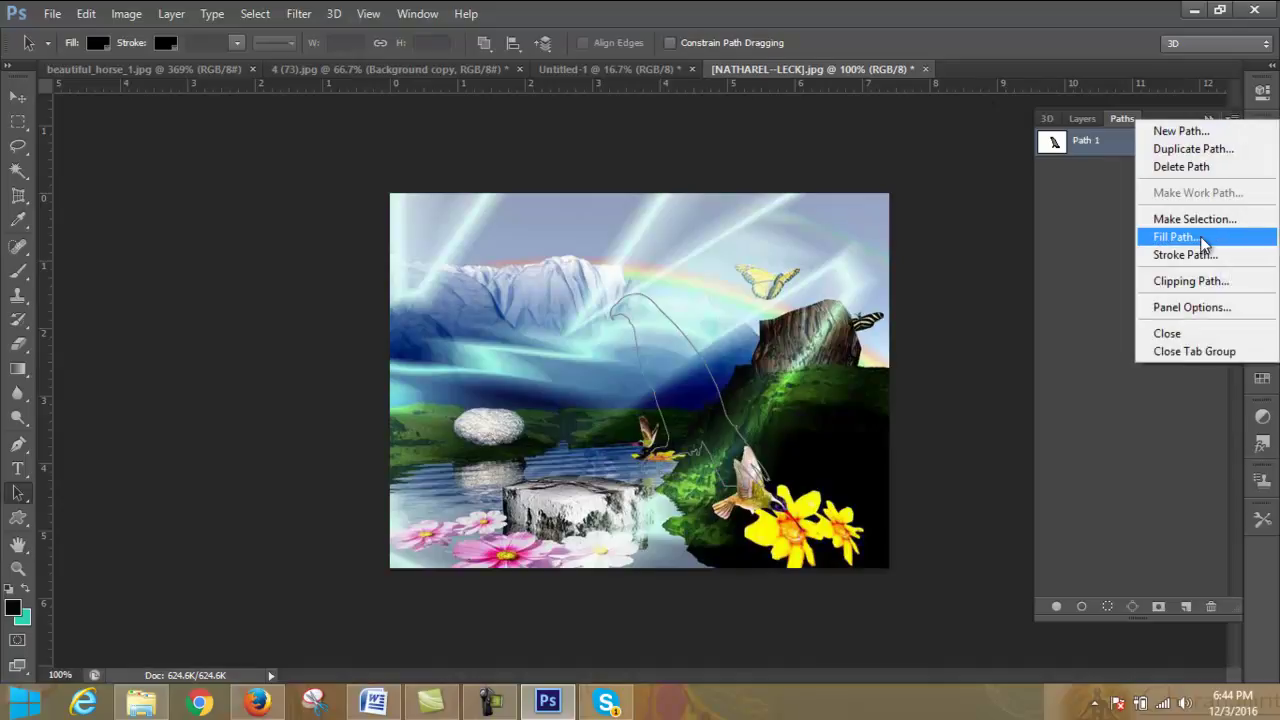
pyautogui.click(1203, 282)
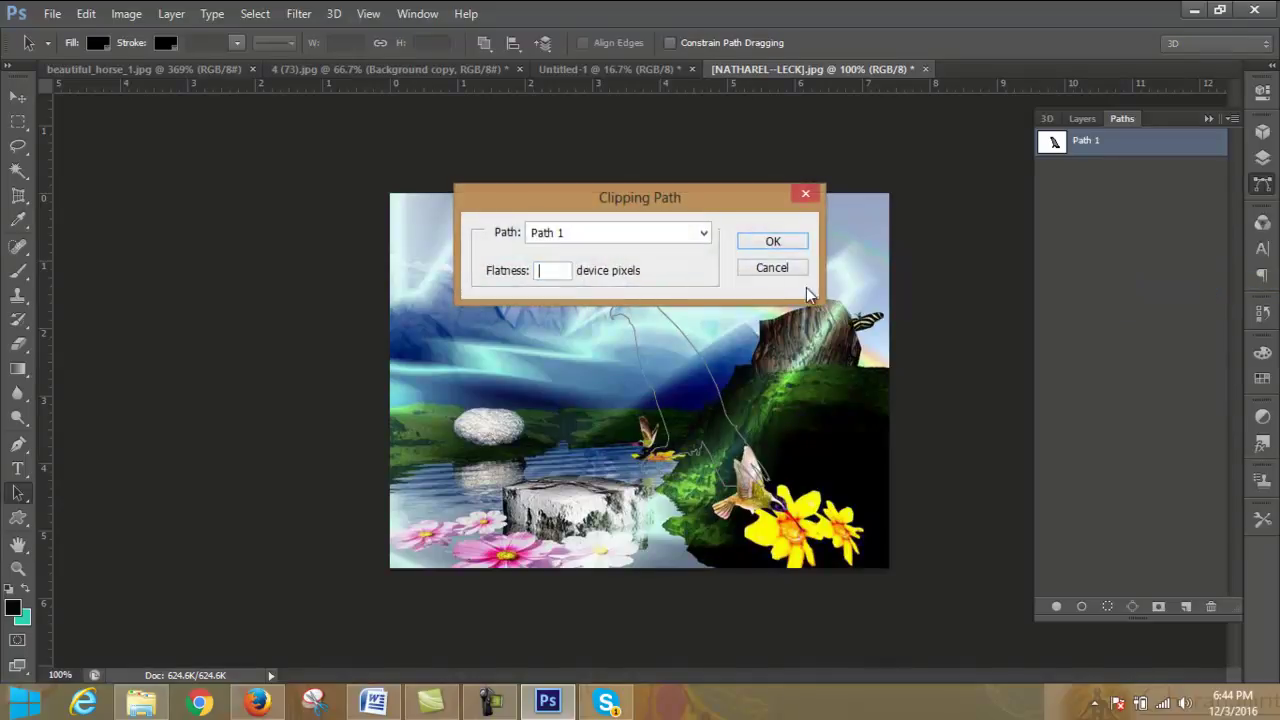
pyautogui.click(779, 241)
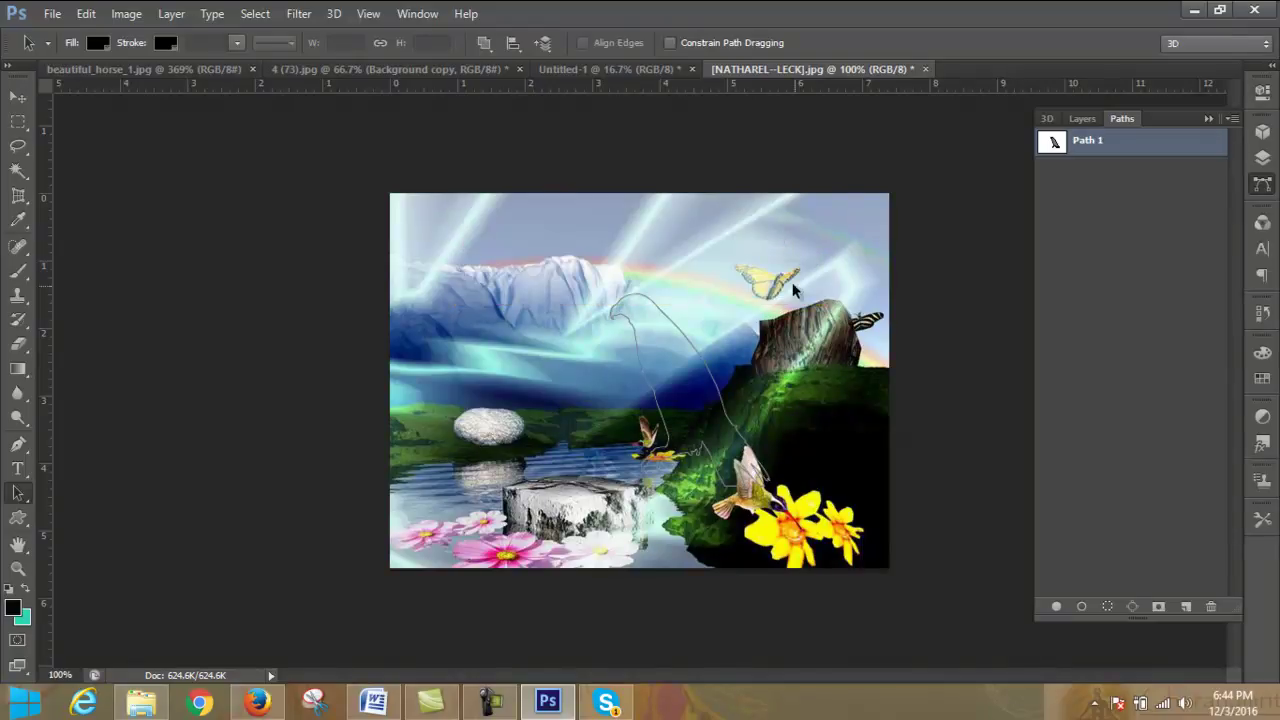
# - Nudge the falcon outline slightly left over the landscape
pyautogui.click(1084, 119)
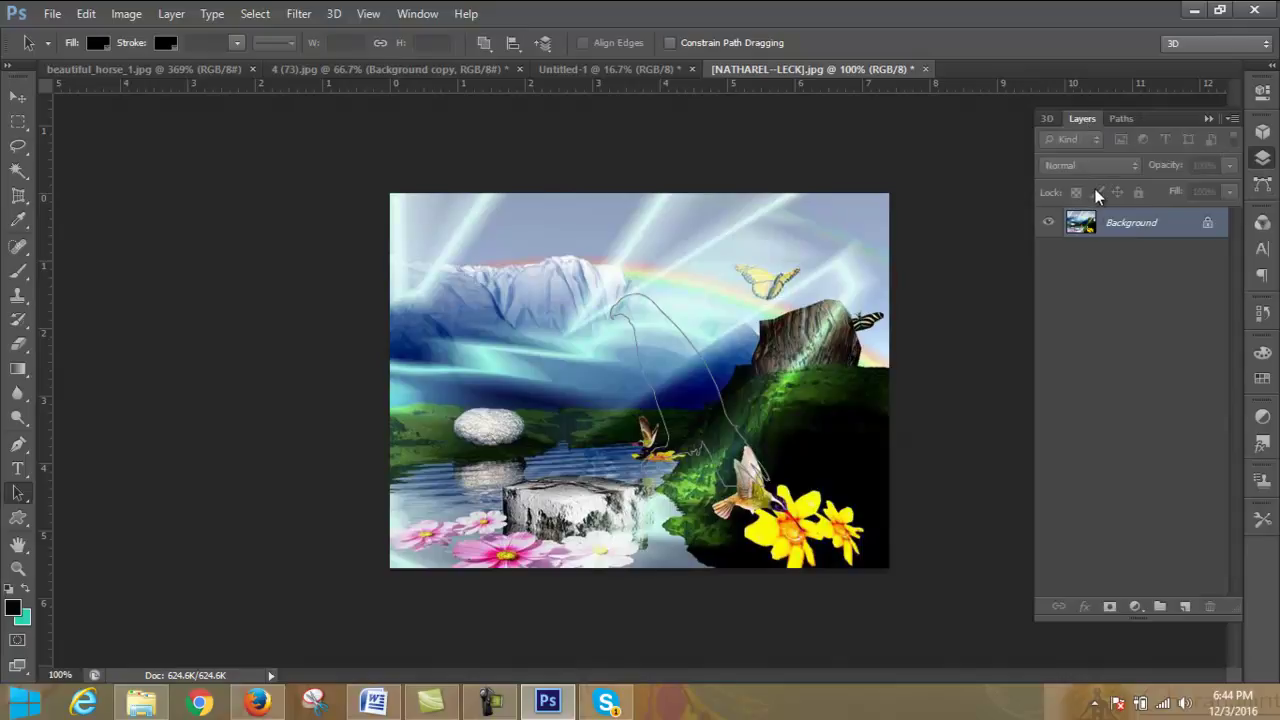
pyautogui.moveTo(694, 378); pyautogui.dragTo(706, 352)
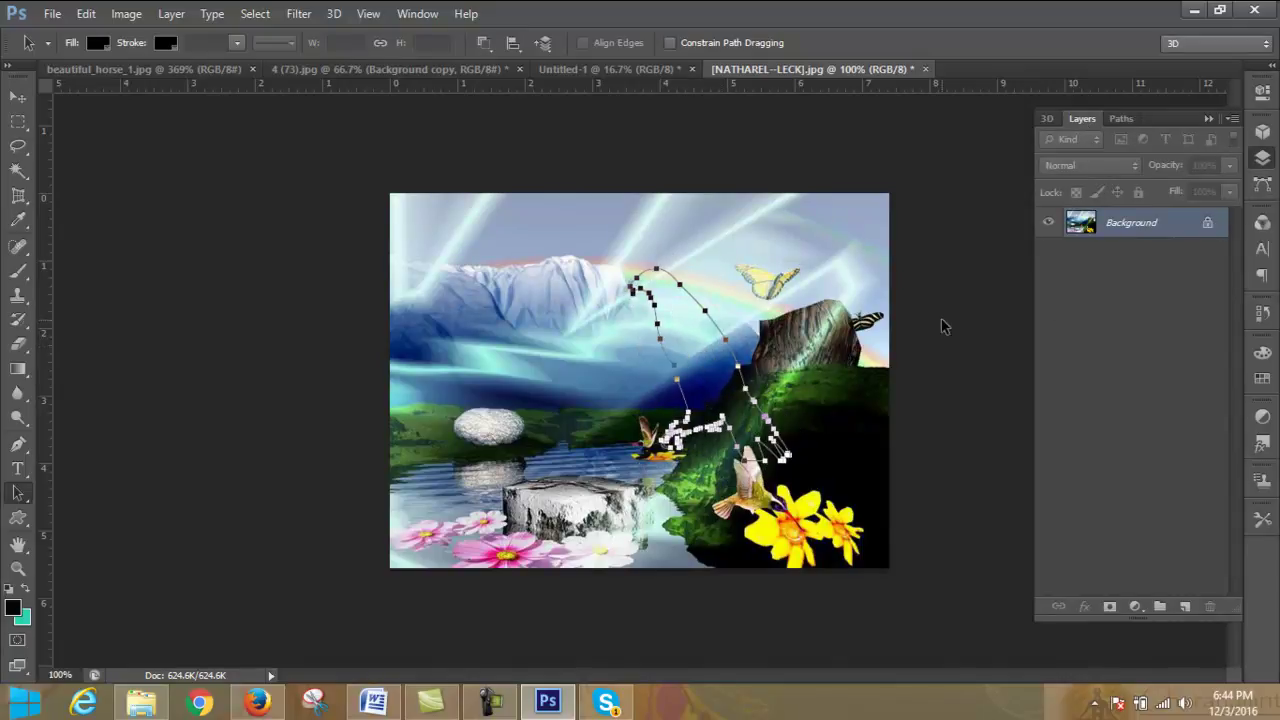
pyautogui.moveTo(714, 363); pyautogui.dragTo(674, 383)
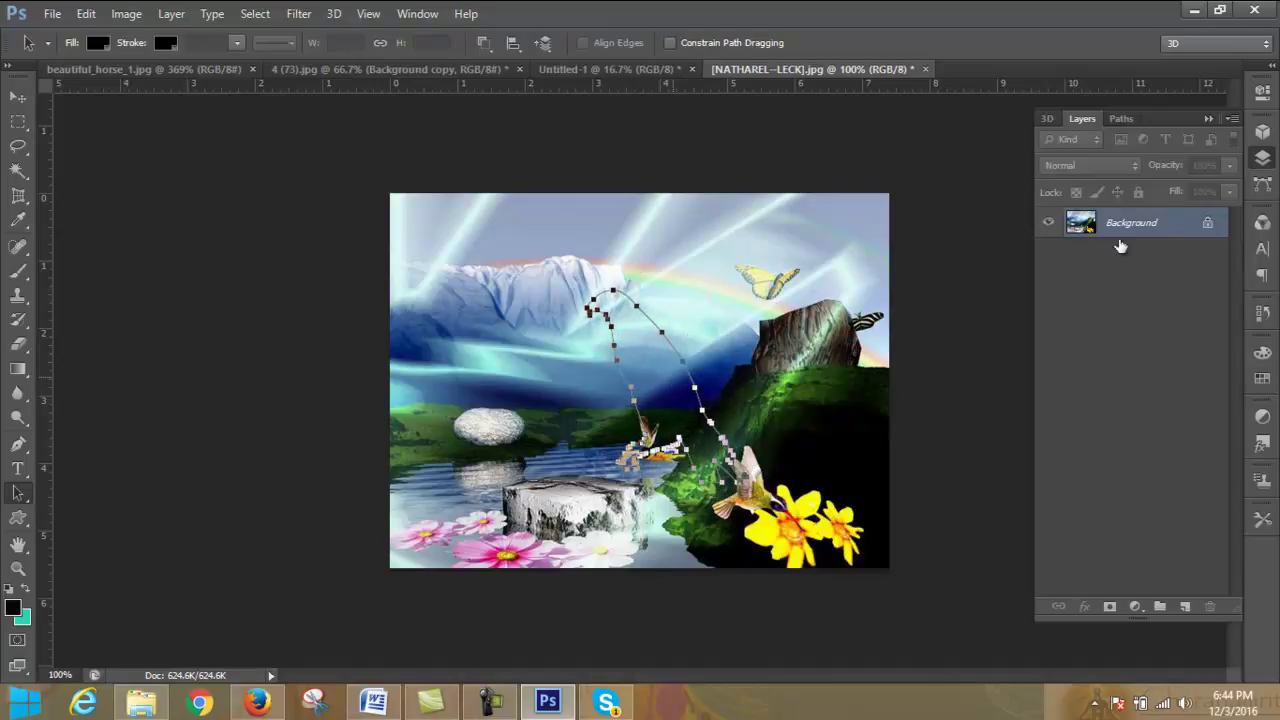
pyautogui.click(1236, 120)
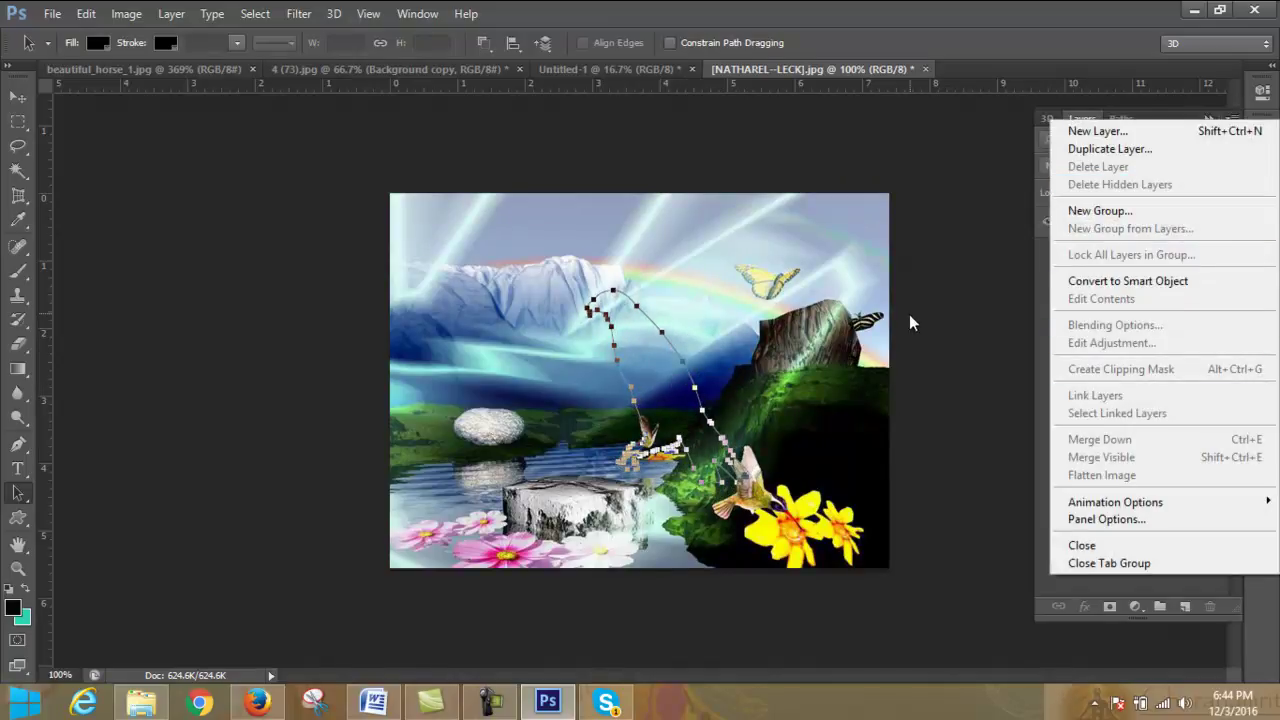
pyautogui.click(813, 340)
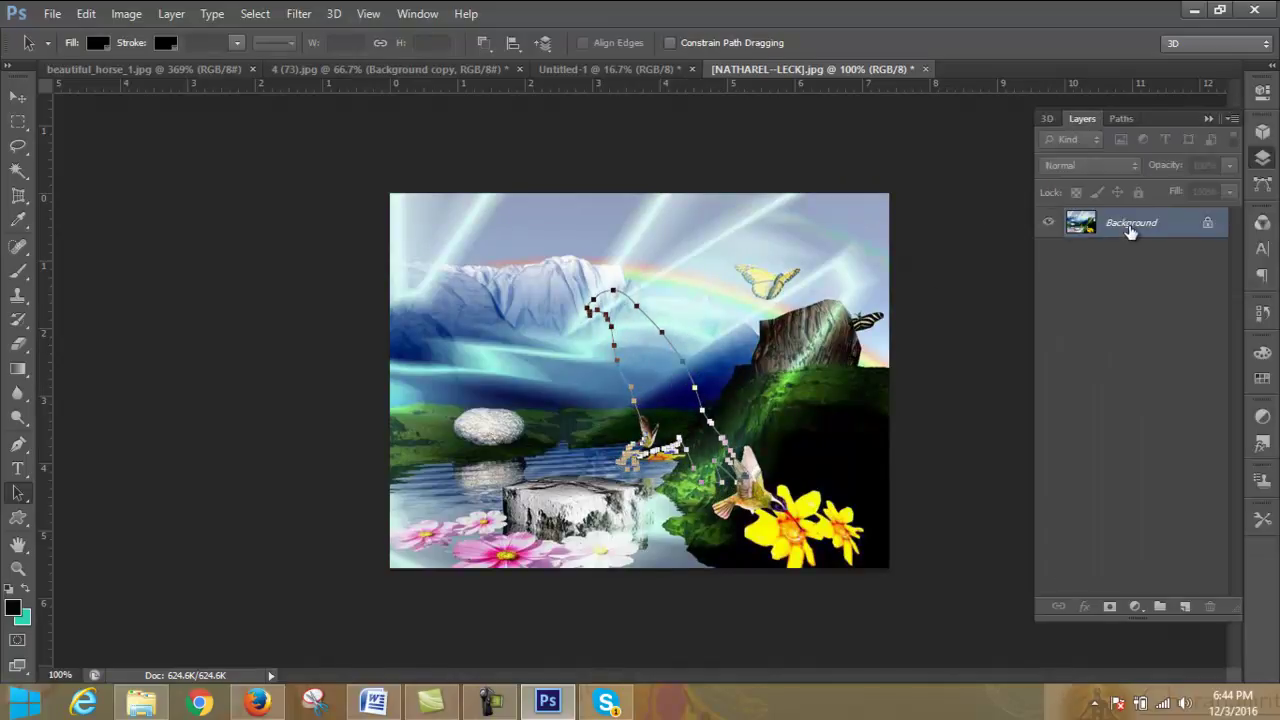
# - Convert the locked Background into the editable Layer 0
pyautogui.rightClick(1156, 226)
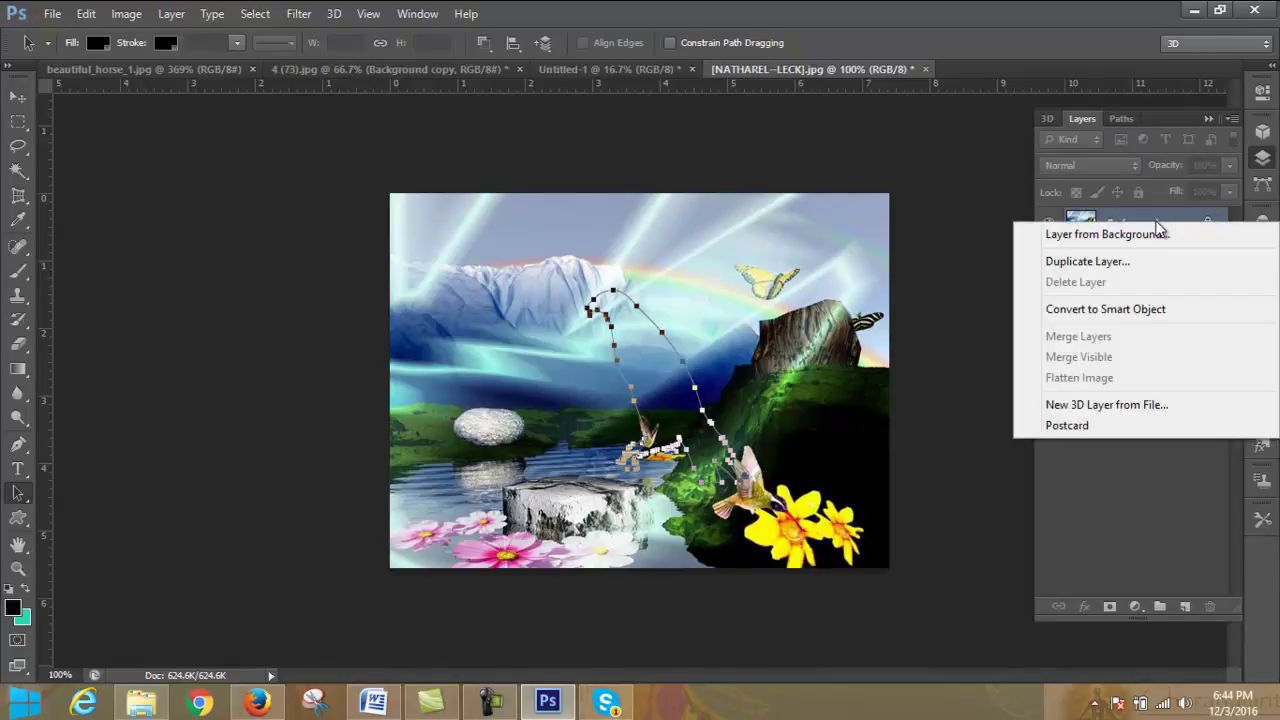
pyautogui.click(1152, 240)
pyautogui.click(816, 224)
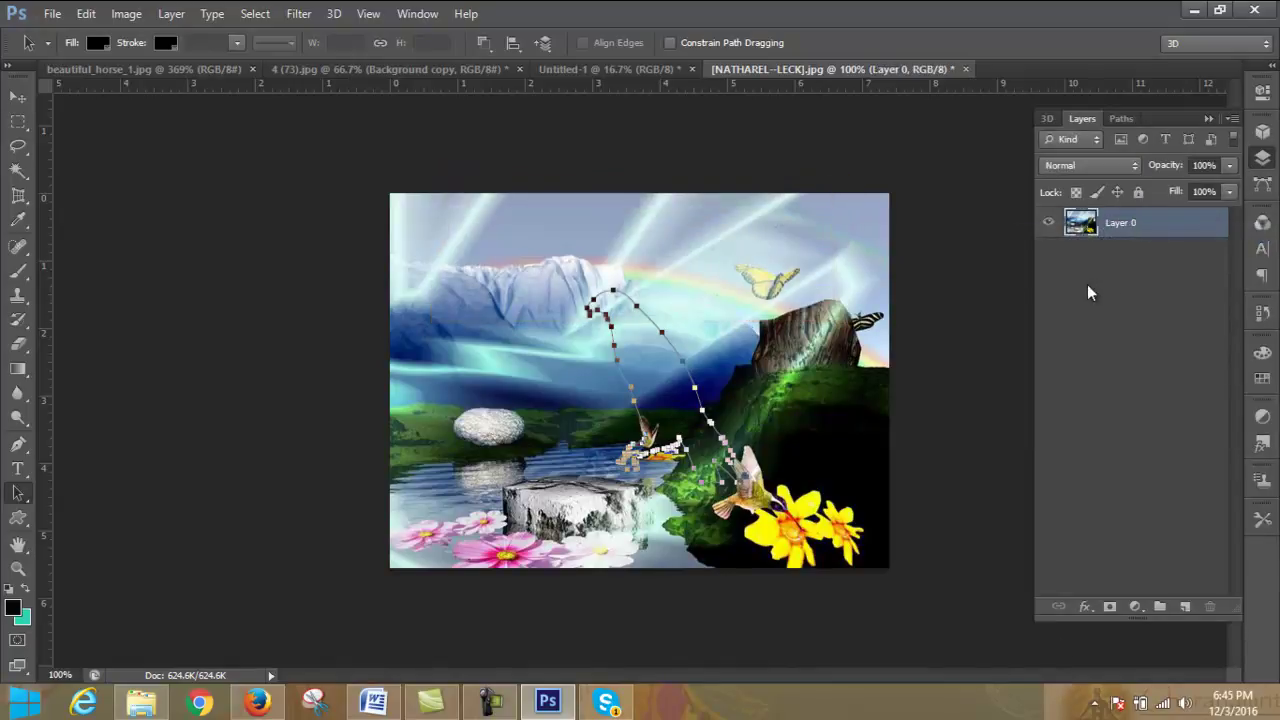
pyautogui.click(1130, 119)
# - Apply Path 1 as the clipping path and shift the falcon outline up and right
pyautogui.click(1231, 120)
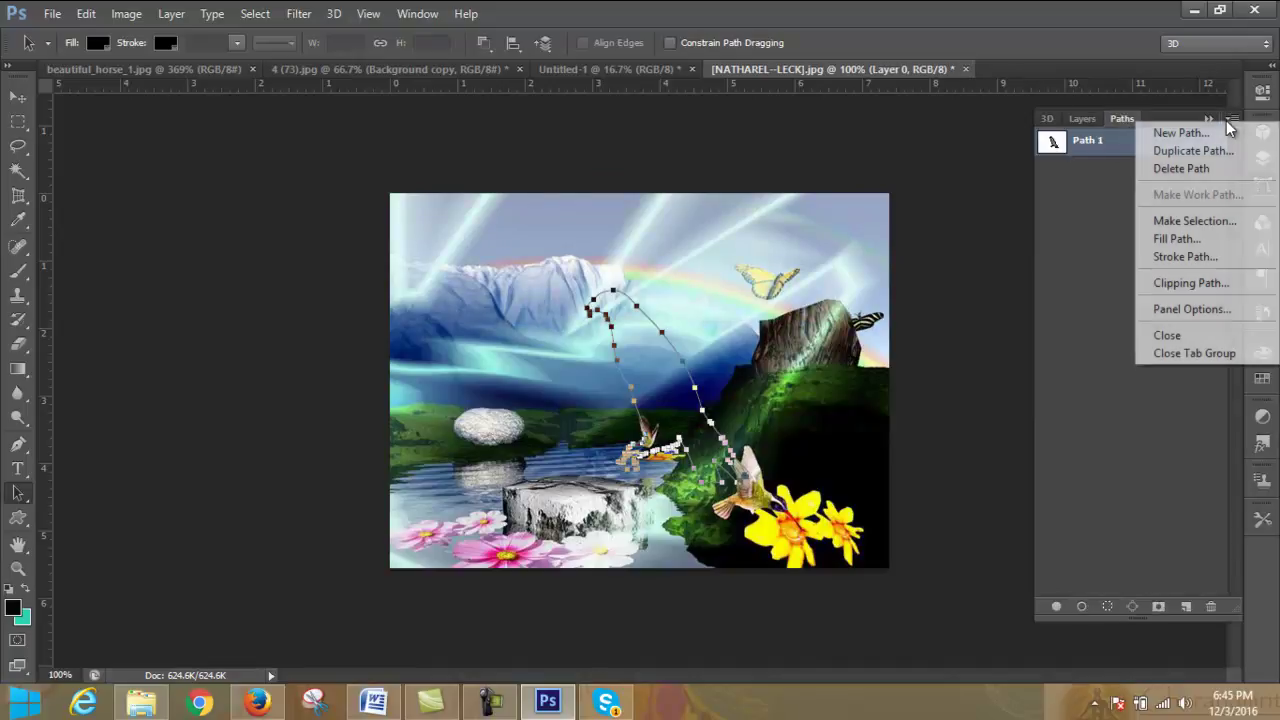
pyautogui.click(1201, 283)
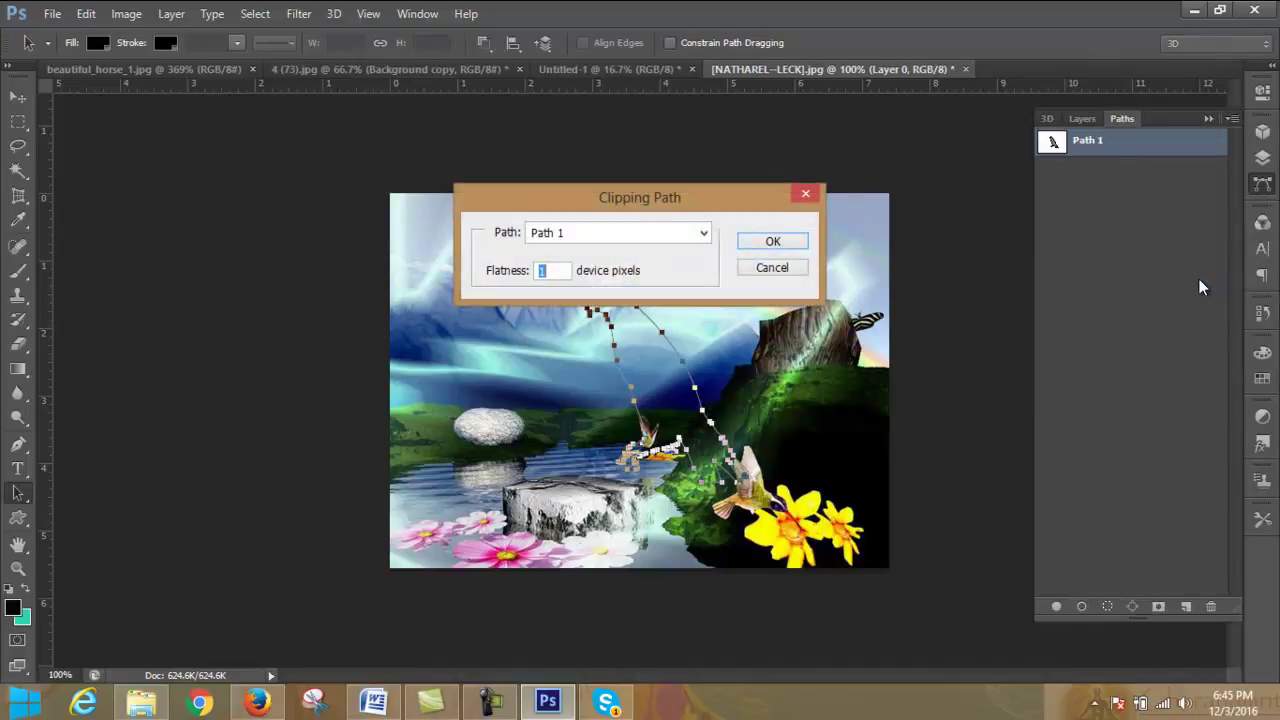
pyautogui.click(786, 244)
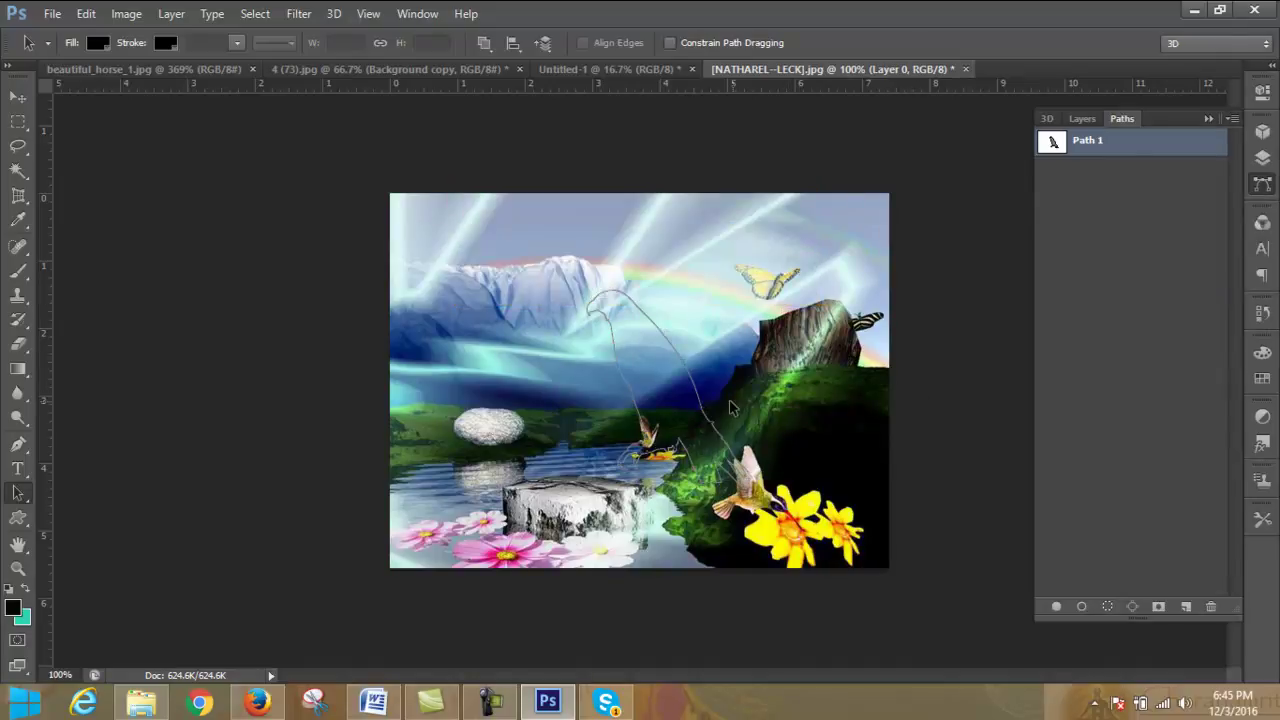
pyautogui.moveTo(678, 396); pyautogui.dragTo(716, 362)
pyautogui.click(1006, 200)
# - Reselect Path 1 and move the bird outline down and right over the scene
pyautogui.click(1082, 119)
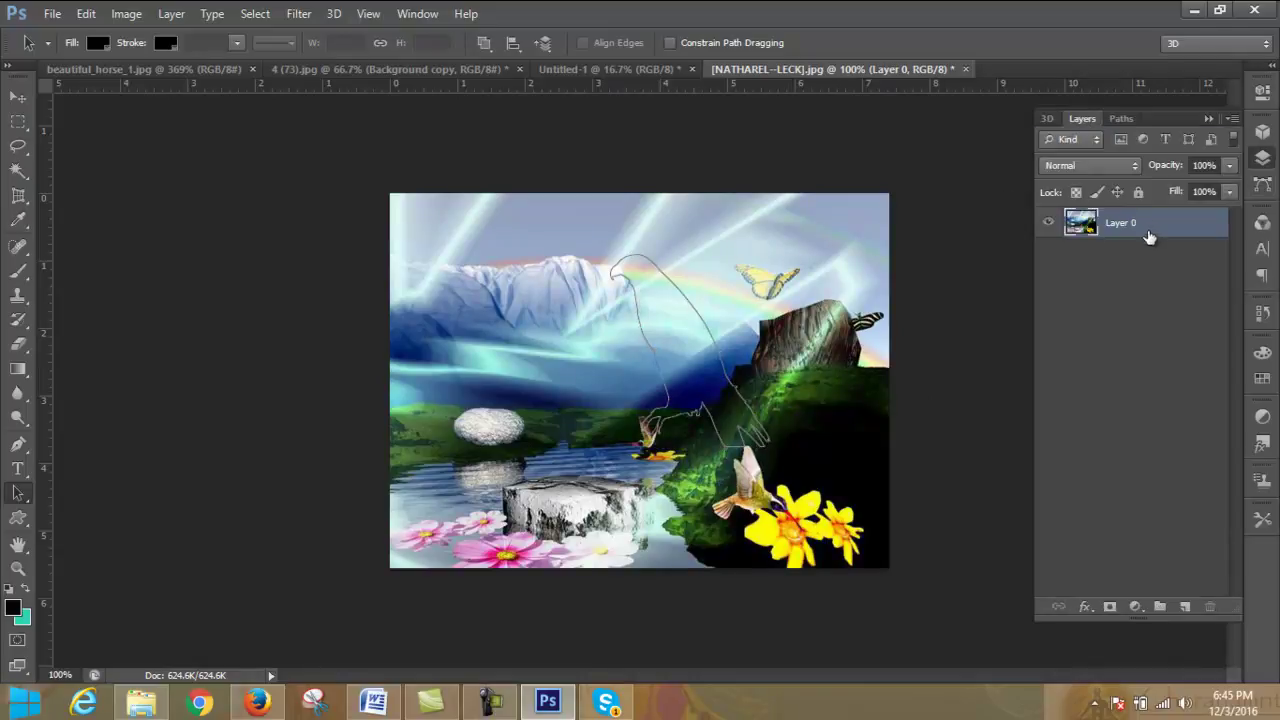
pyautogui.click(1121, 120)
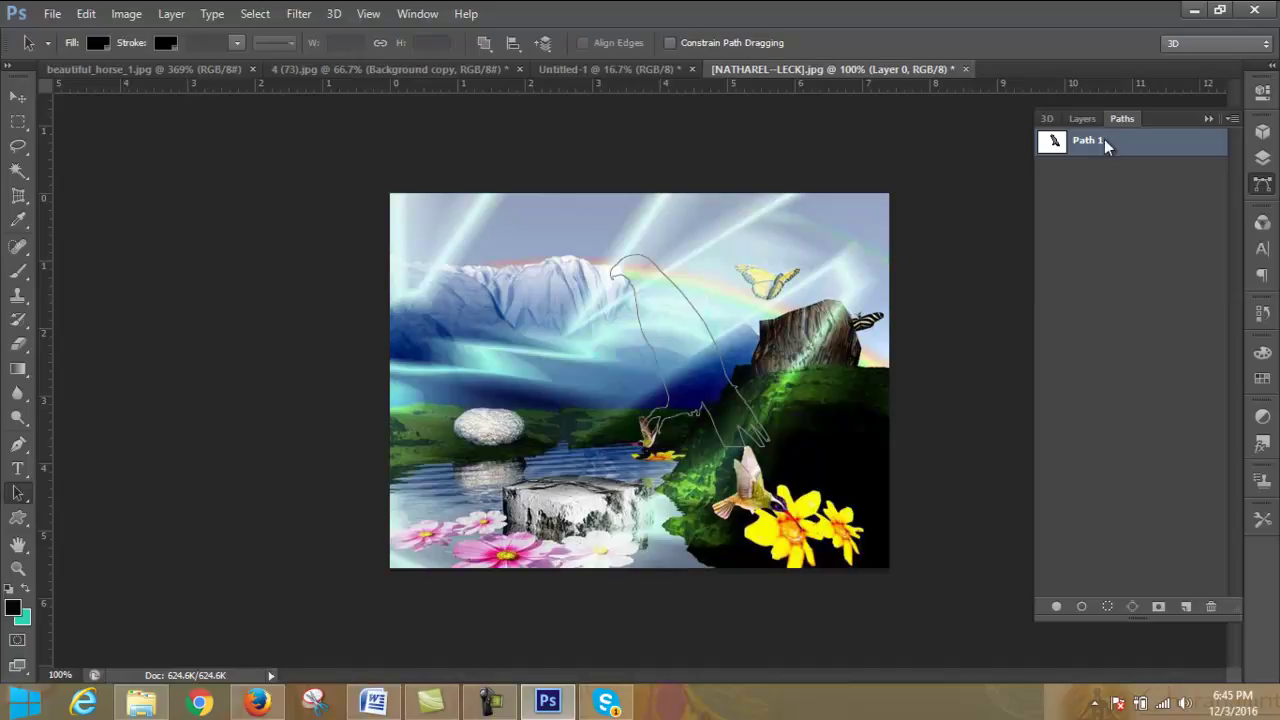
pyautogui.click(1165, 155)
pyautogui.click(1082, 119)
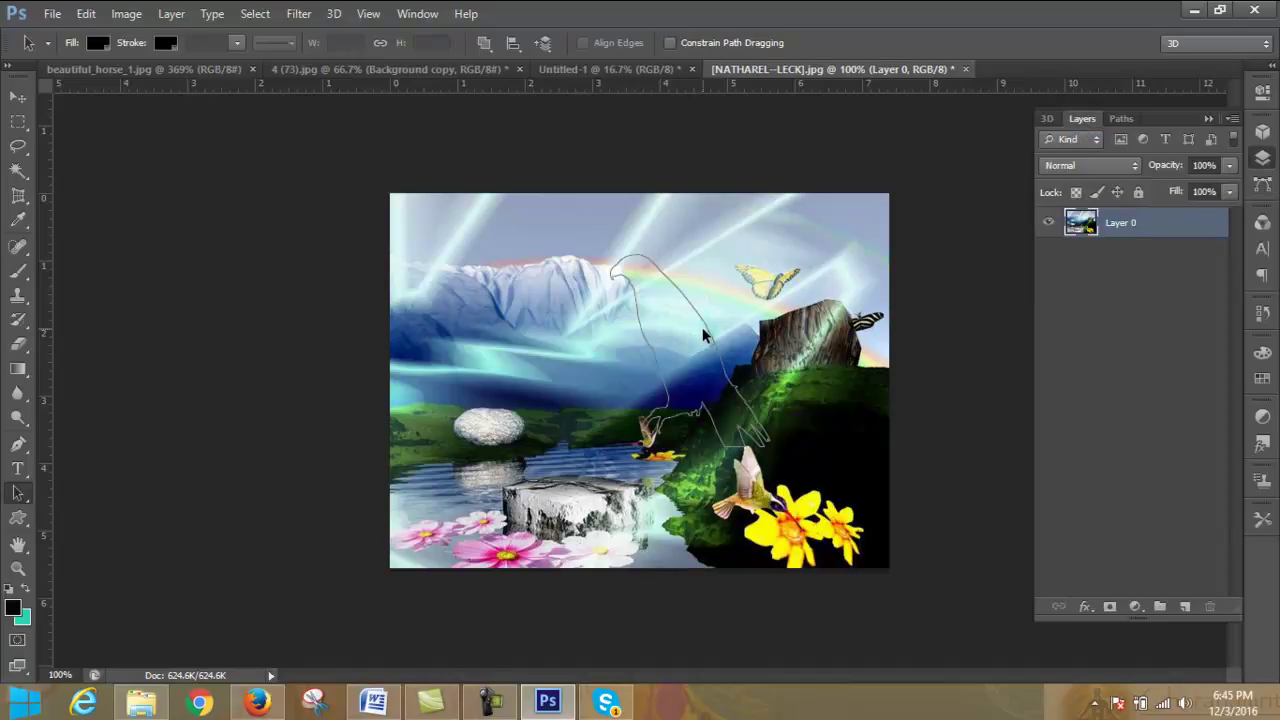
pyautogui.moveTo(707, 323)
pyautogui.mouseDown()
pyautogui.moveTo(688, 352)
pyautogui.moveTo(735, 345)
pyautogui.mouseUp()
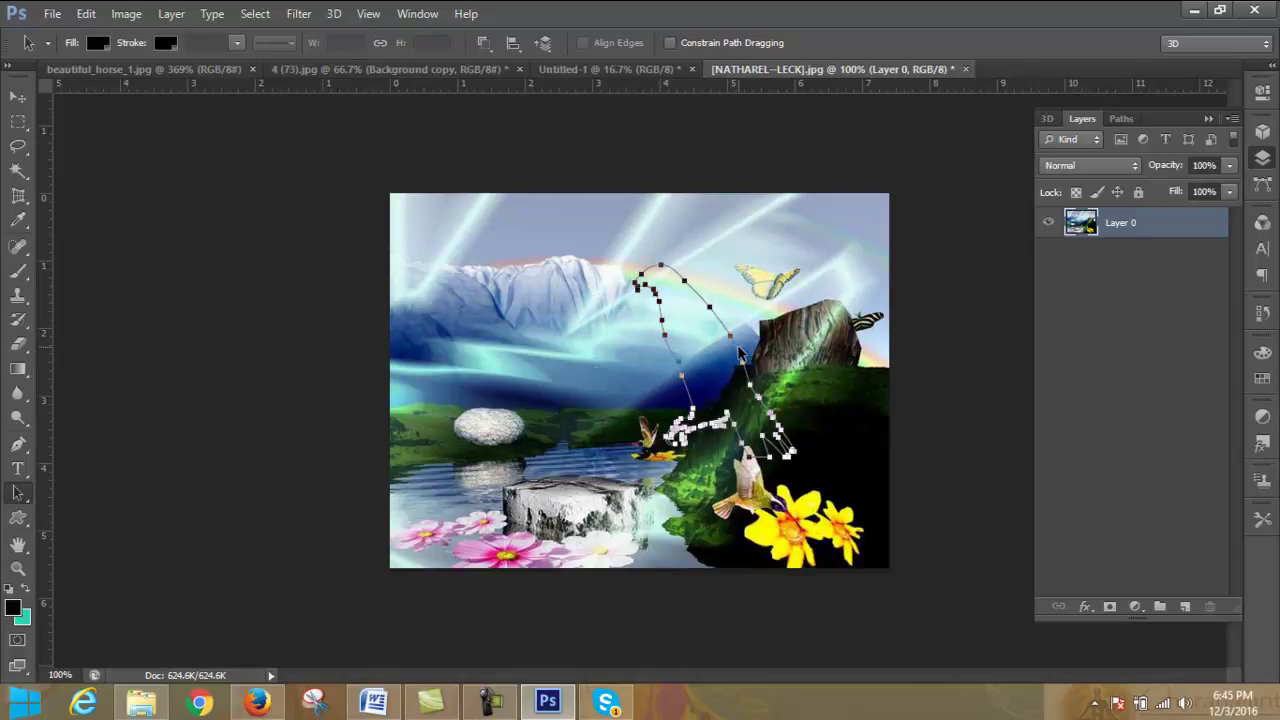
pyautogui.moveTo(737, 354); pyautogui.dragTo(734, 358)
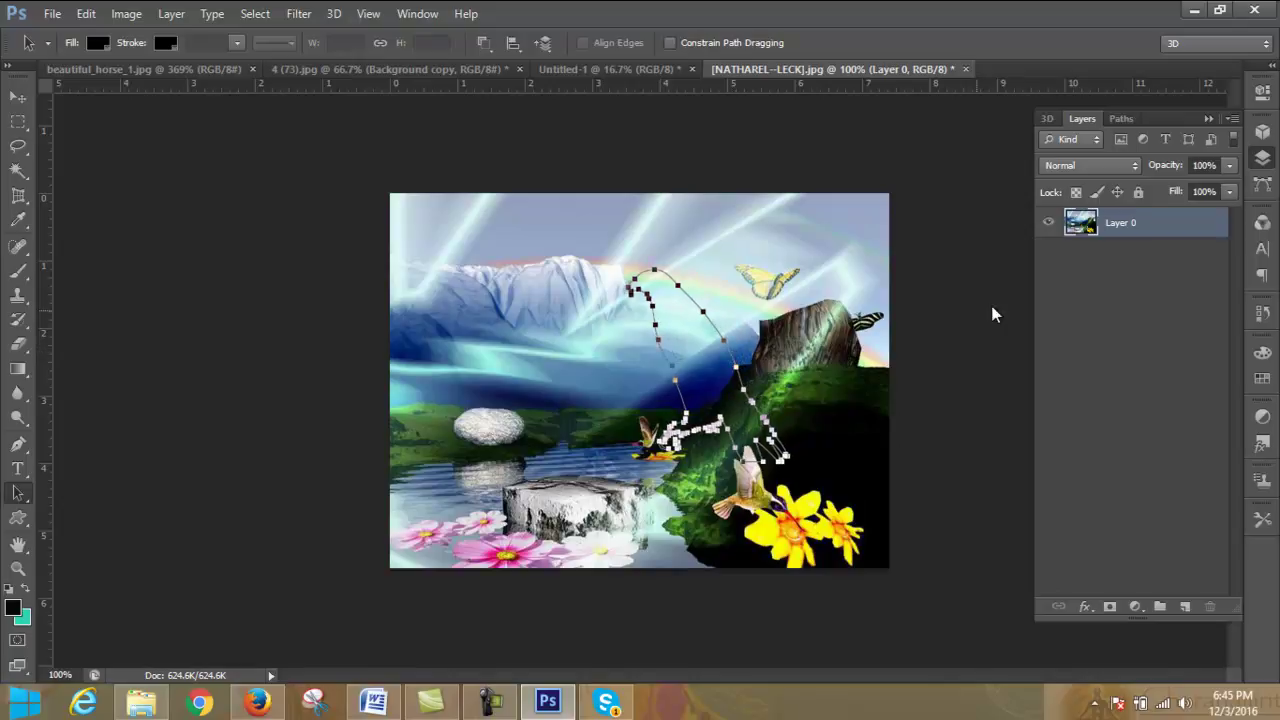
# - Browse the Layer 0 options and layers panel menu without changing anything
pyautogui.rightClick(1116, 229)
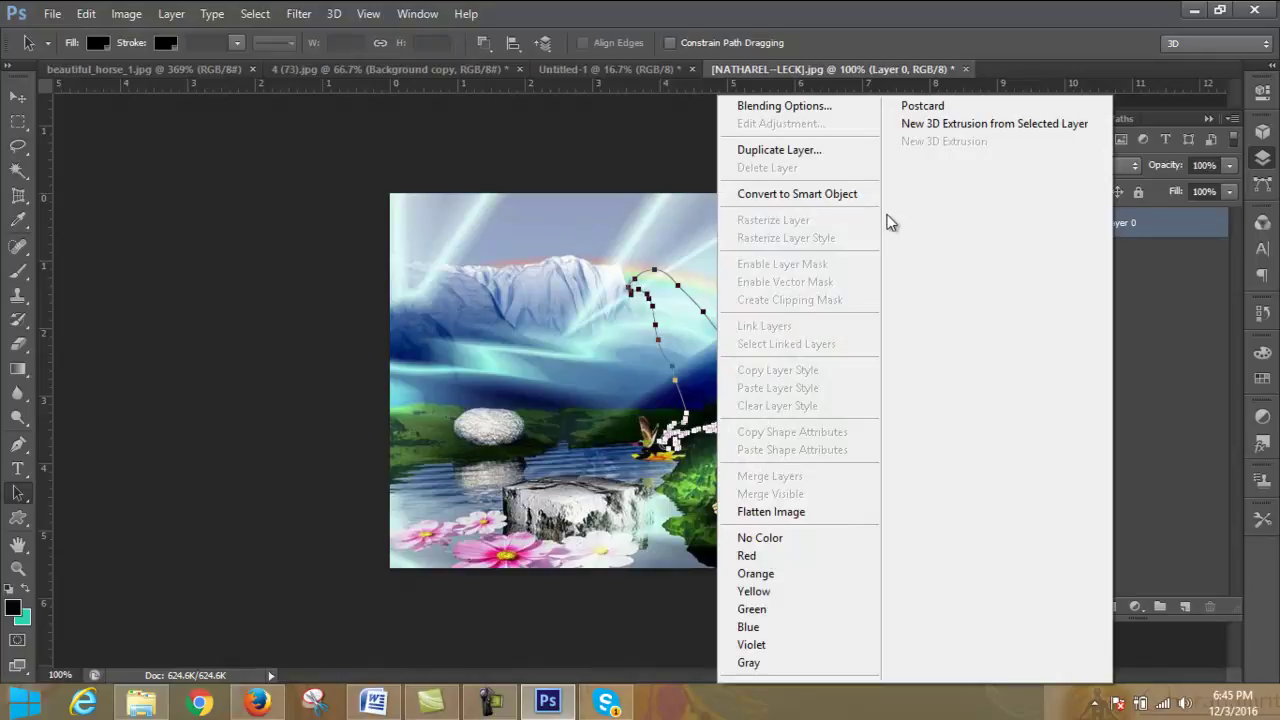
pyautogui.click(1134, 275)
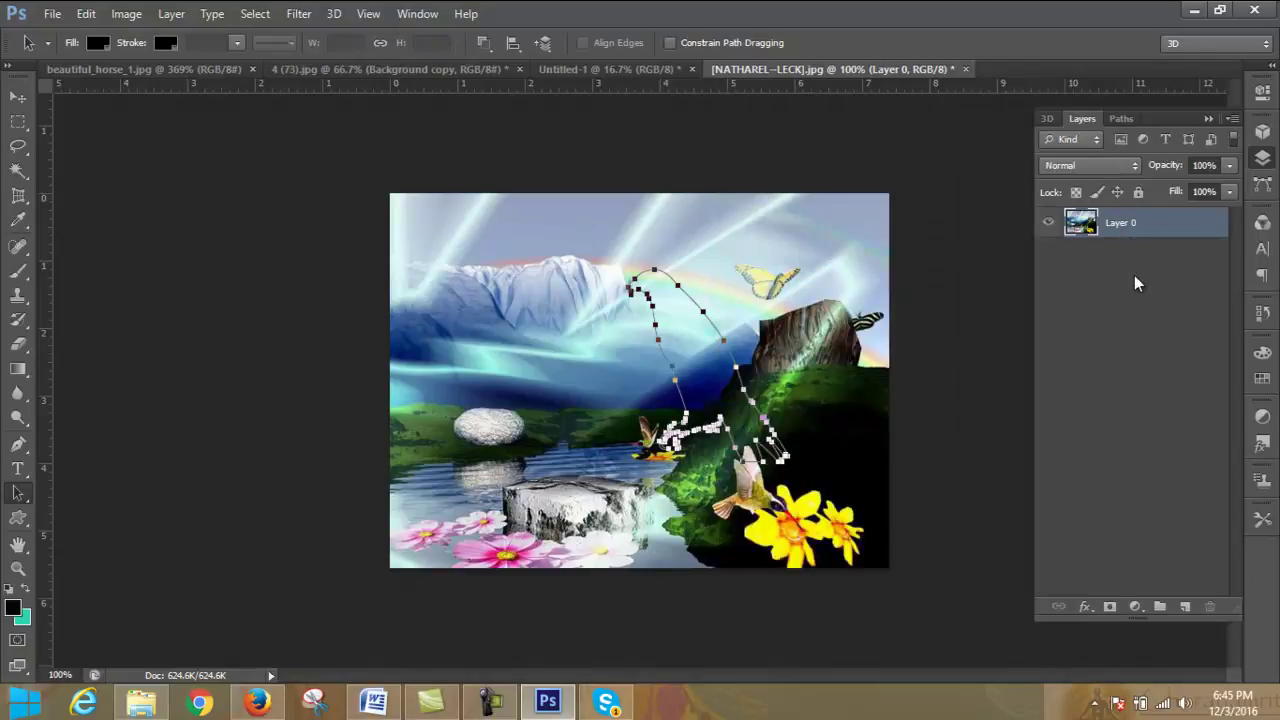
pyautogui.click(1232, 119)
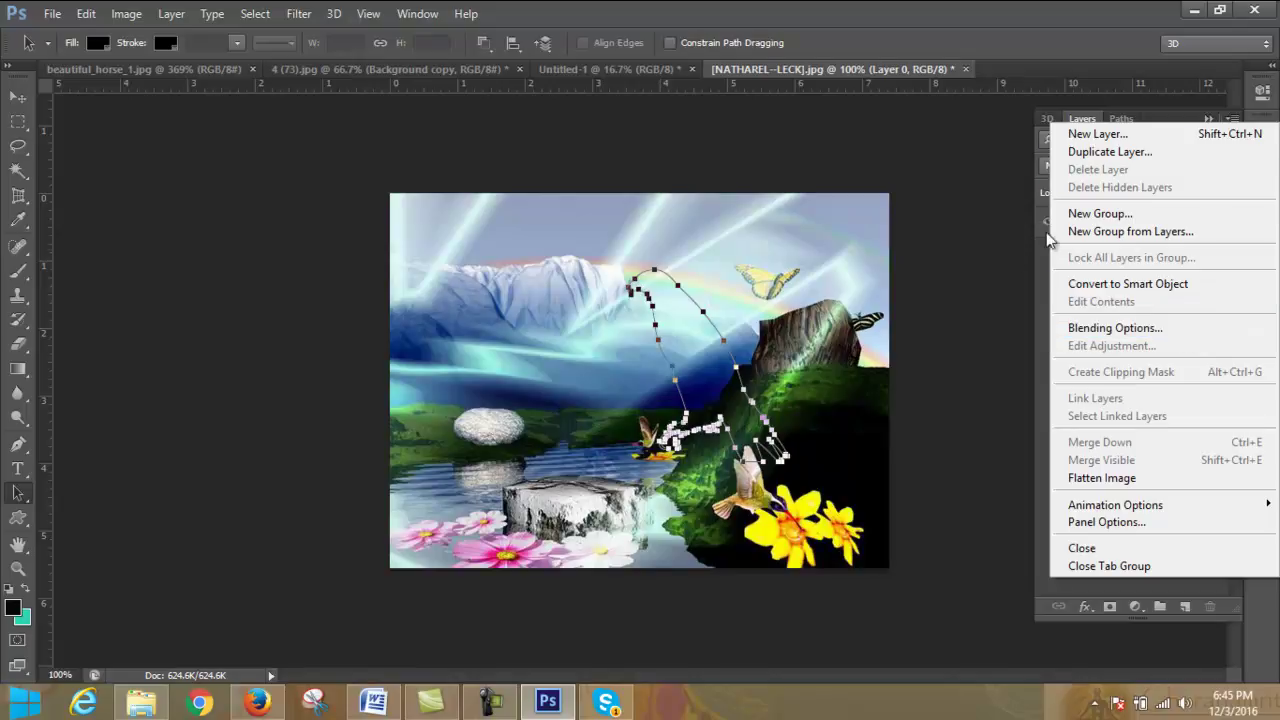
pyautogui.click(1117, 120)
# - Confirm Path 1 again as the clipping path, then reselect the path to show its anchors
pyautogui.click(1232, 119)
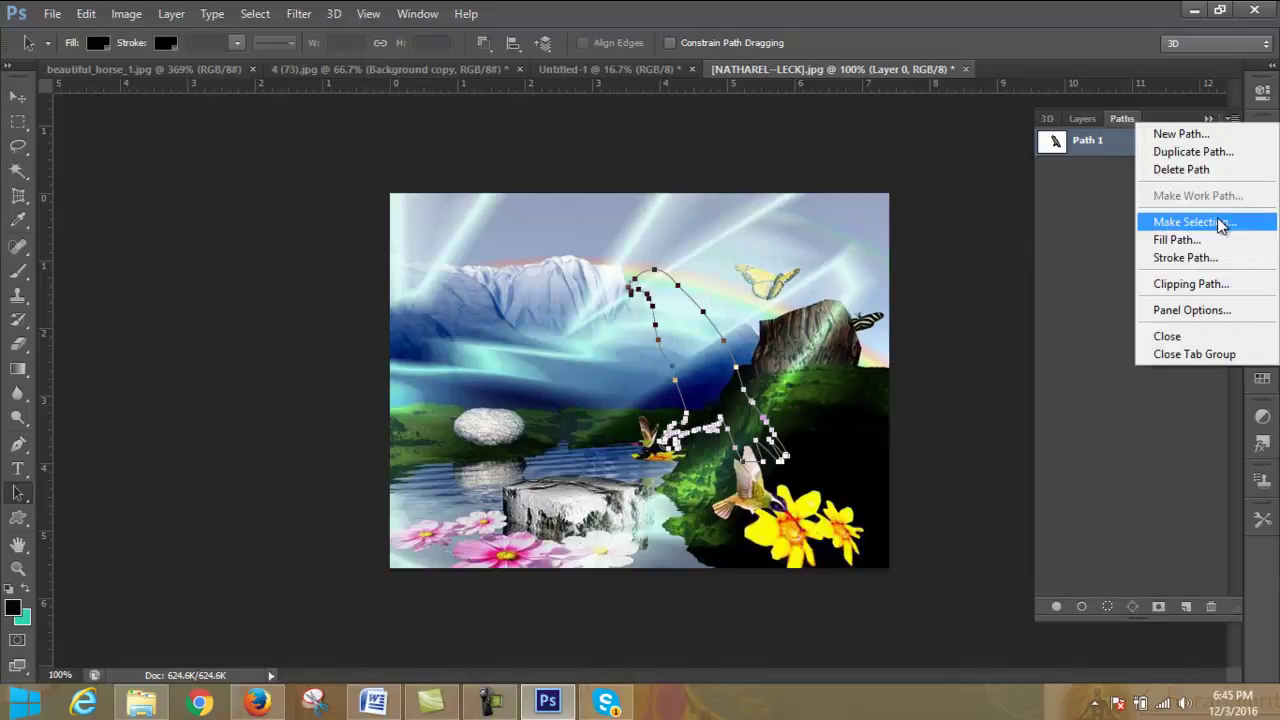
pyautogui.click(1205, 285)
pyautogui.click(701, 240)
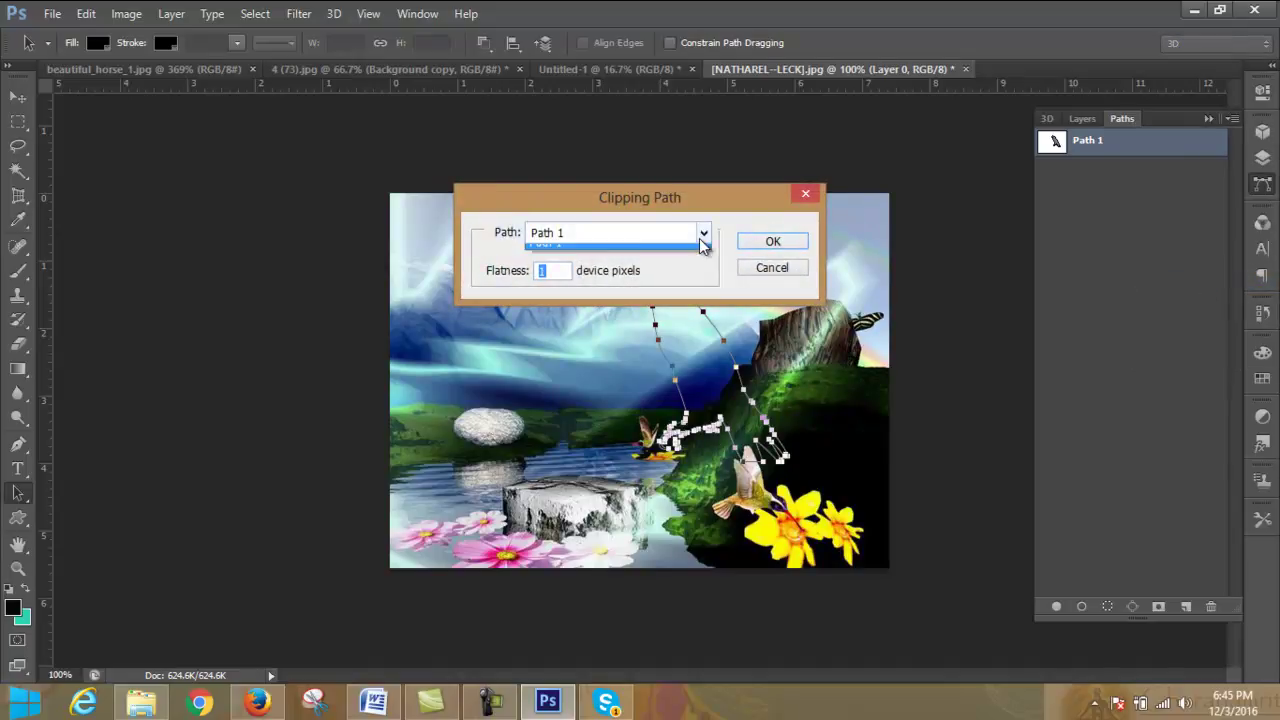
pyautogui.click(701, 240)
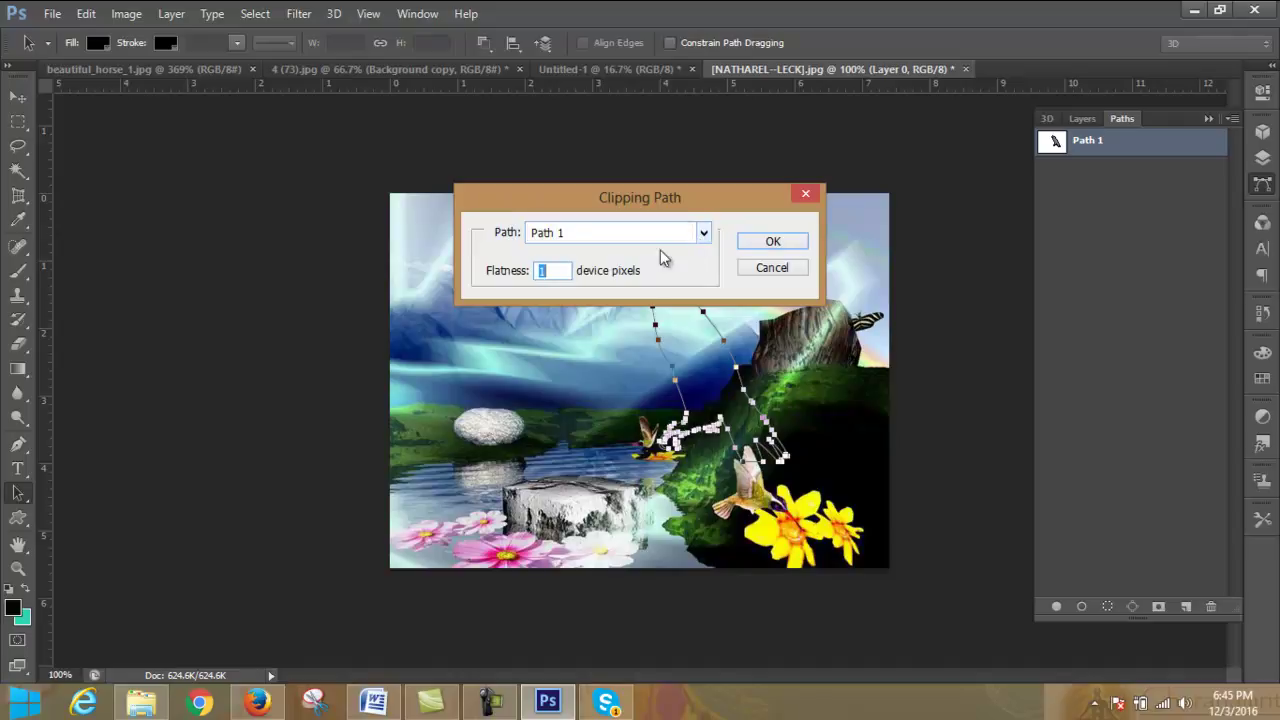
pyautogui.click(770, 244)
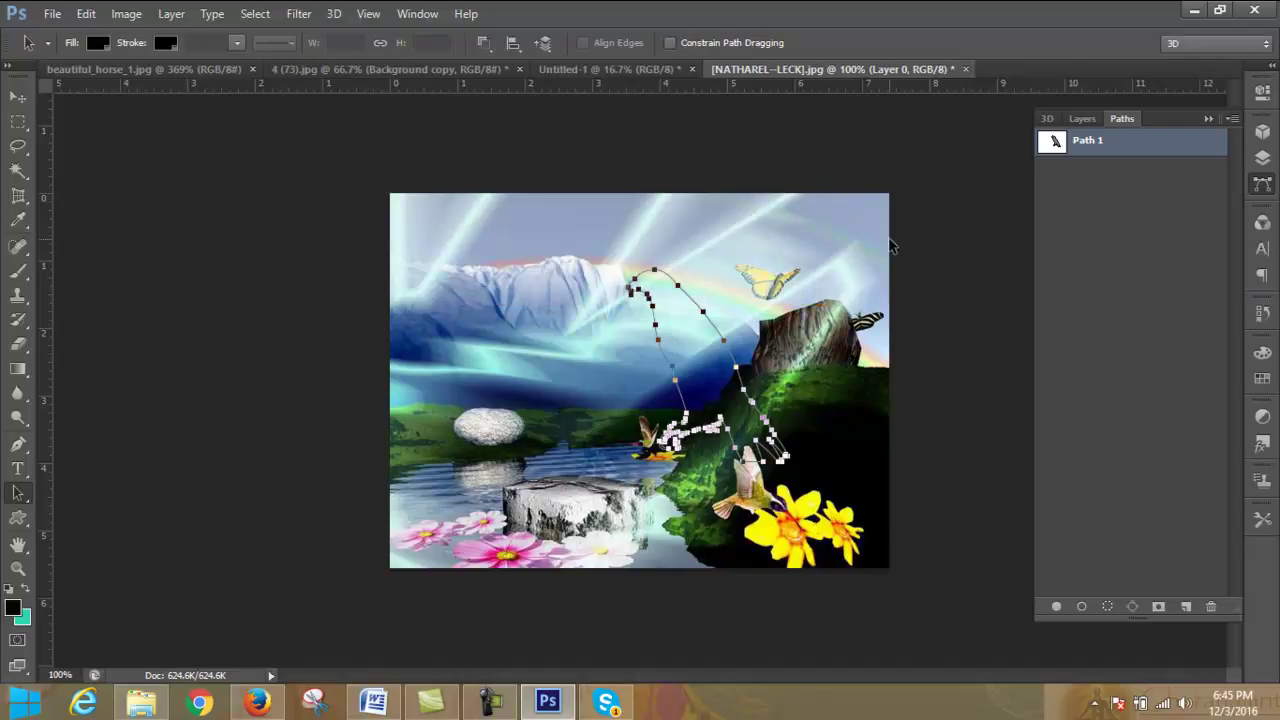
pyautogui.click(920, 245)
pyautogui.click(718, 343)
pyautogui.click(1232, 119)
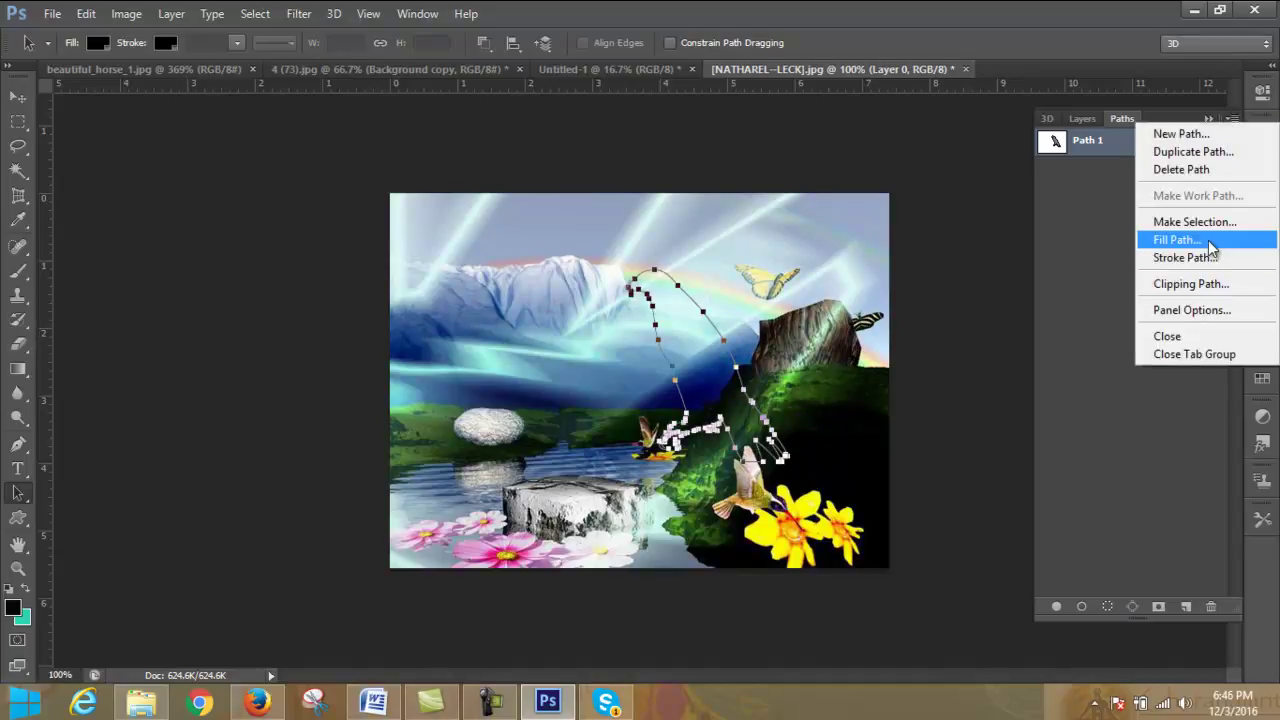
# - Fill the falcon path with black Foreground Color at Normal 100%, then drag its outline left
pyautogui.click(1178, 240)
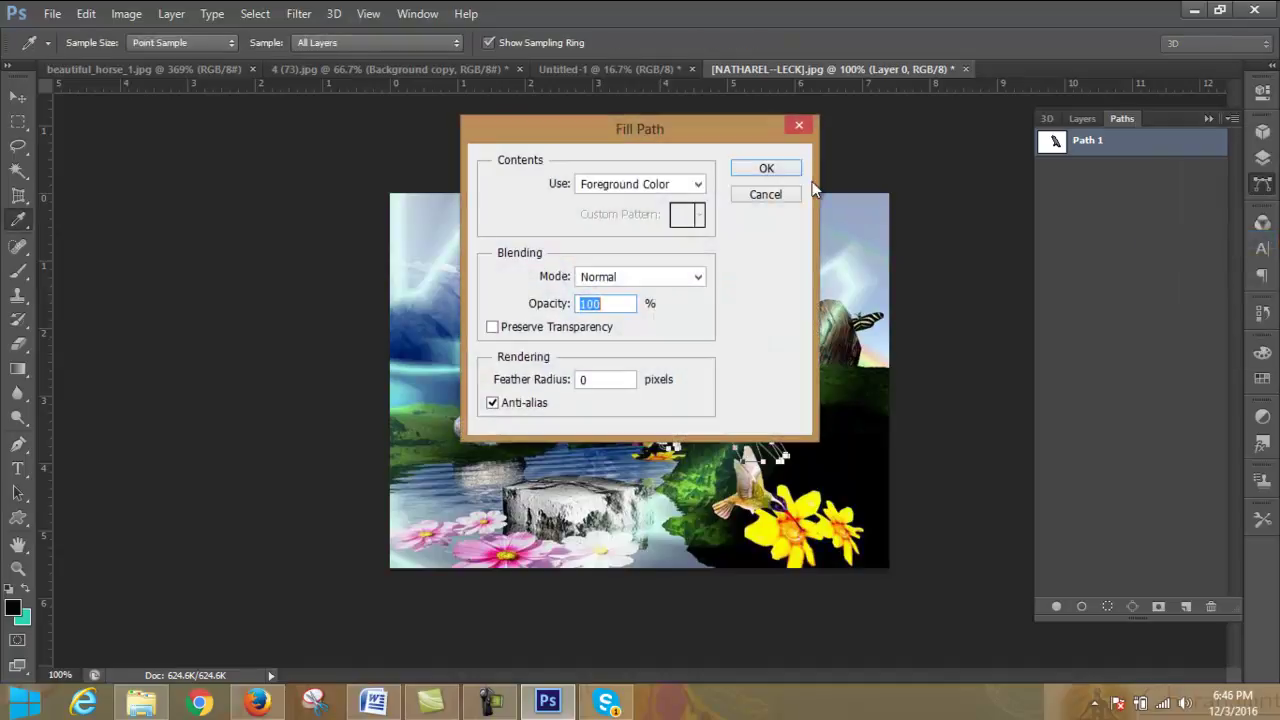
pyautogui.click(760, 170)
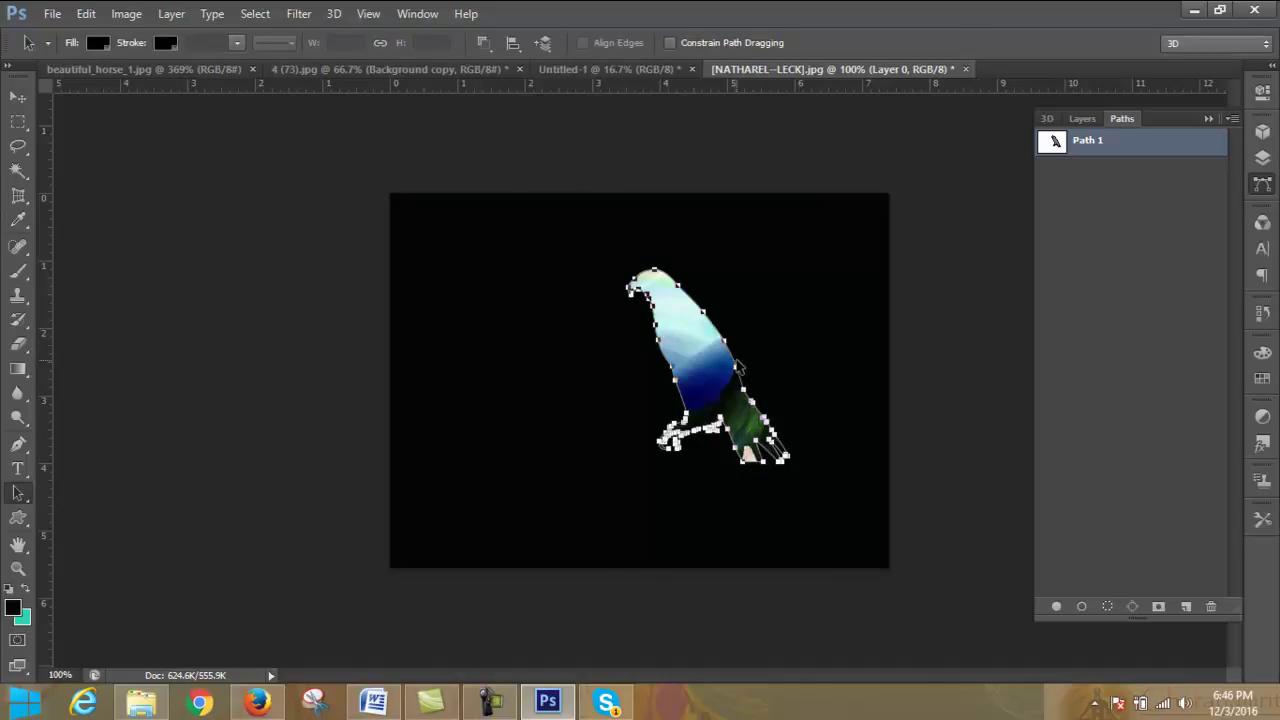
pyautogui.moveTo(733, 368); pyautogui.dragTo(688, 374)
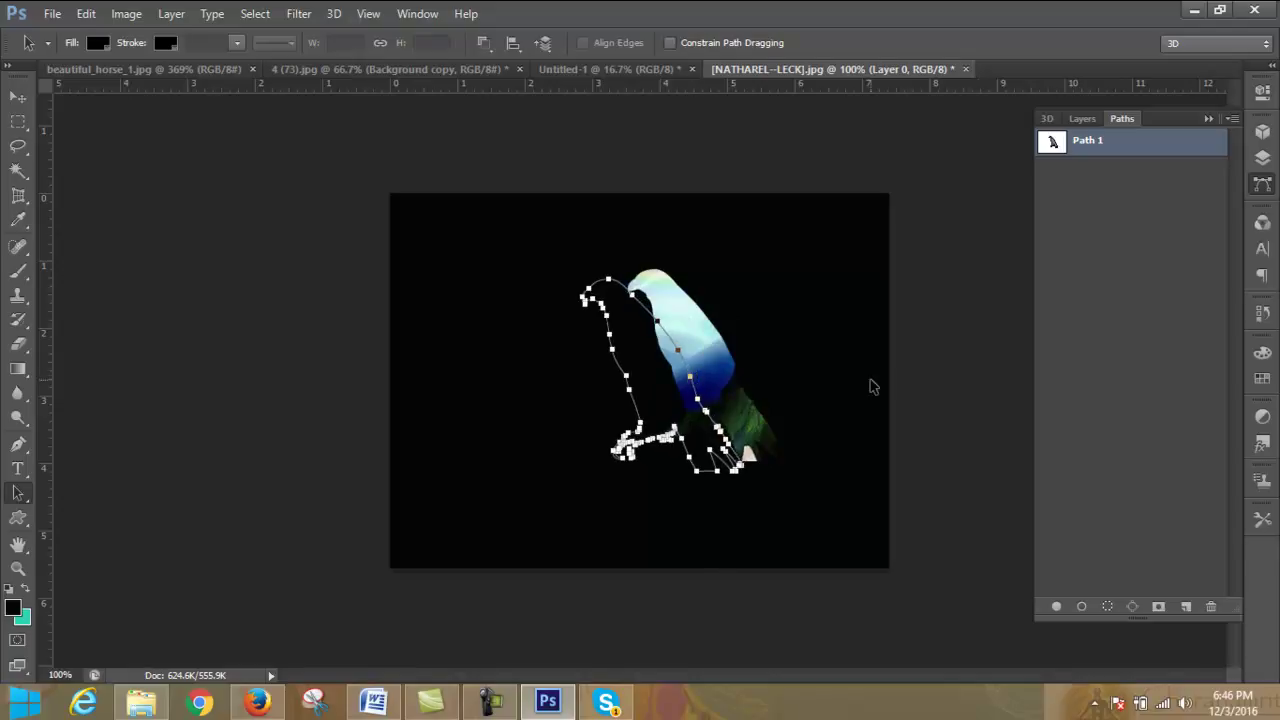
pyautogui.click(952, 368)
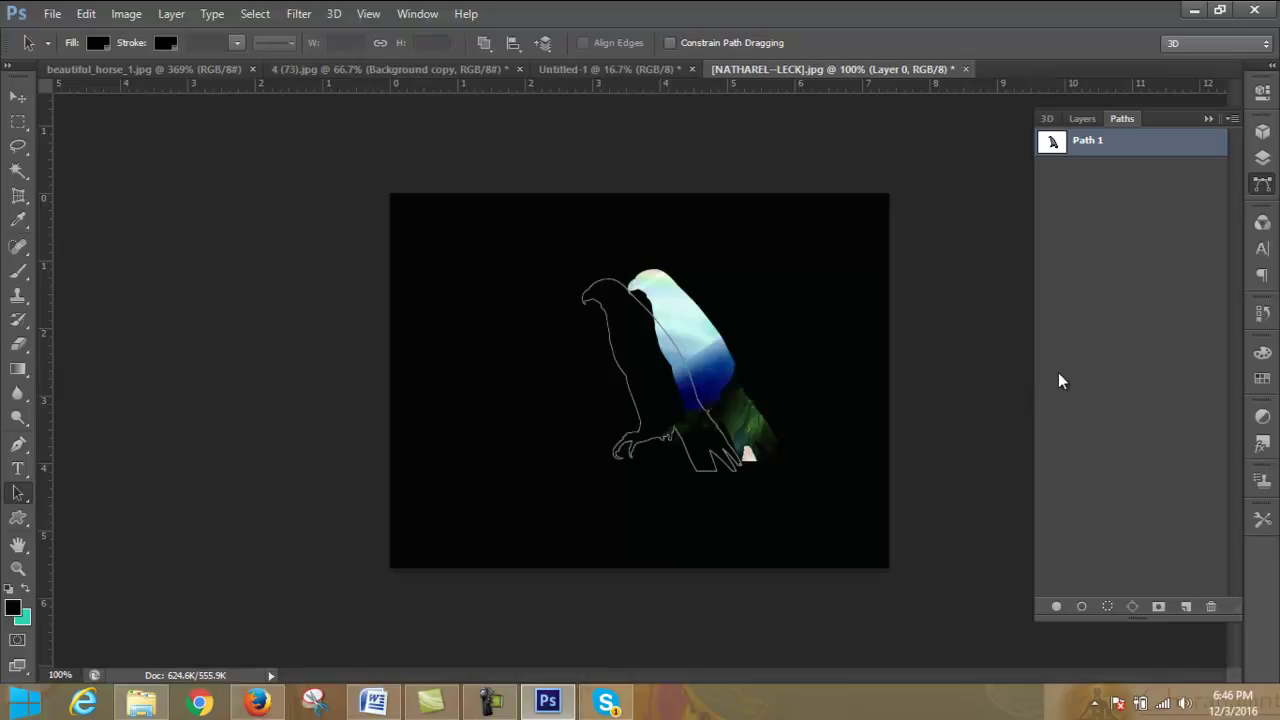
# - Delete the last Drag Paths history state and deselect the falcon path
pyautogui.click(1262, 312)
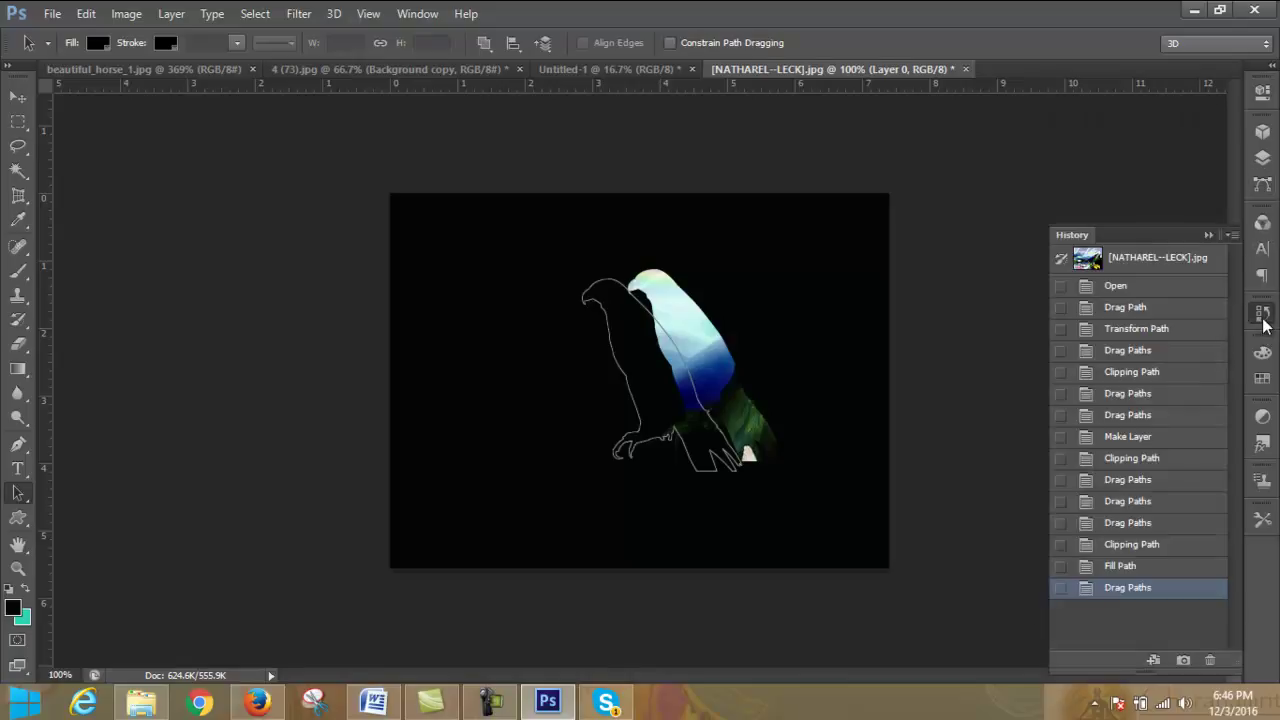
pyautogui.click(1210, 663)
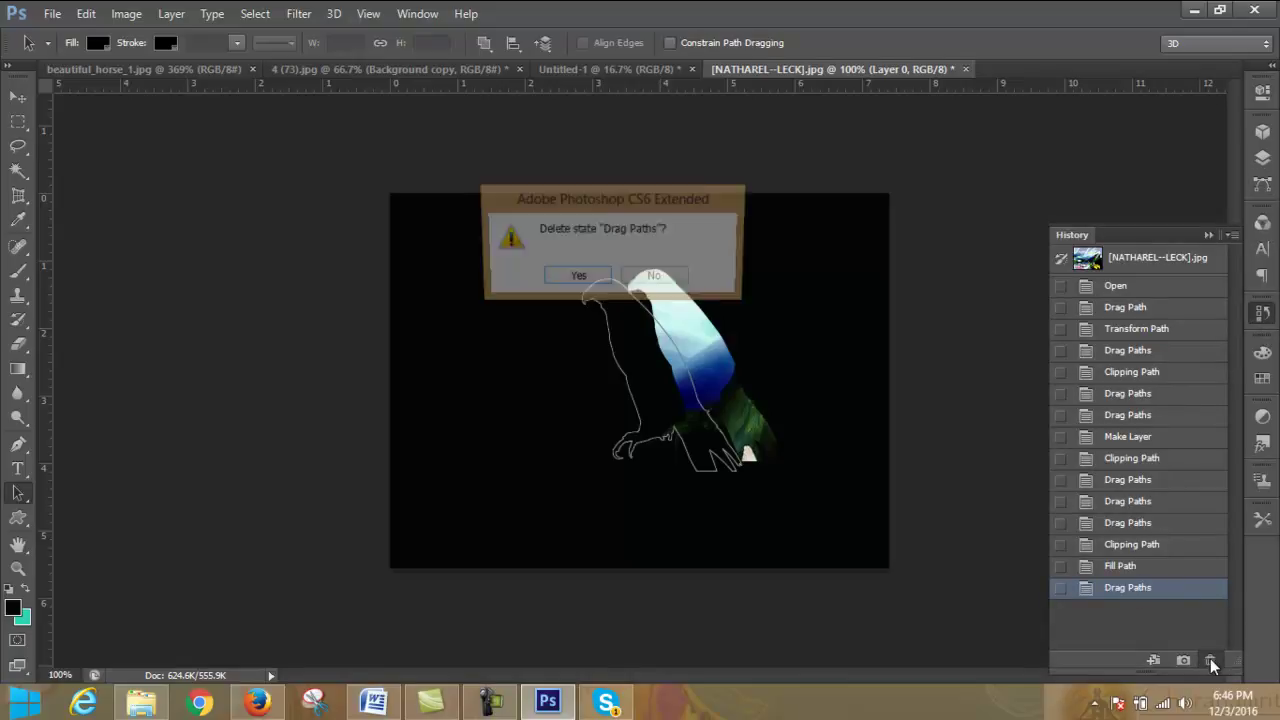
pyautogui.click(576, 280)
pyautogui.click(987, 353)
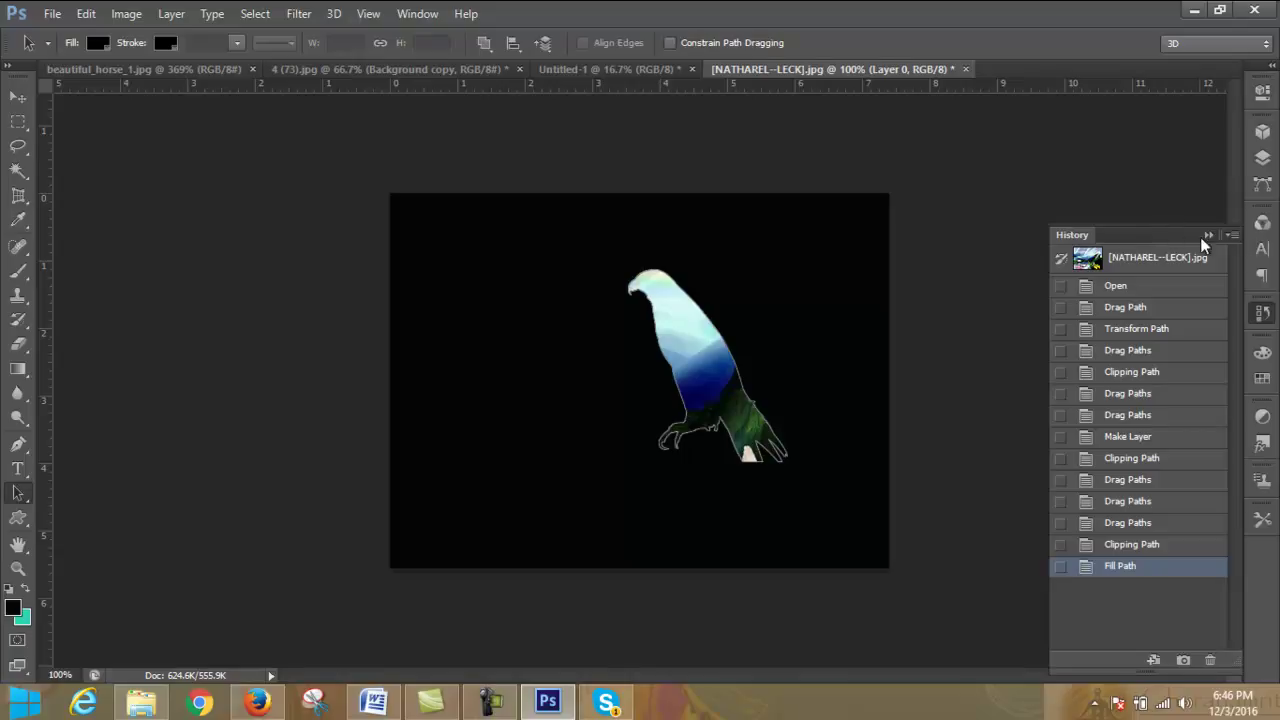
# - Fill the saved bird path with the Background Color so the black surround turns teal
pyautogui.click(1228, 248)
pyautogui.click(1195, 184)
pyautogui.click(1261, 186)
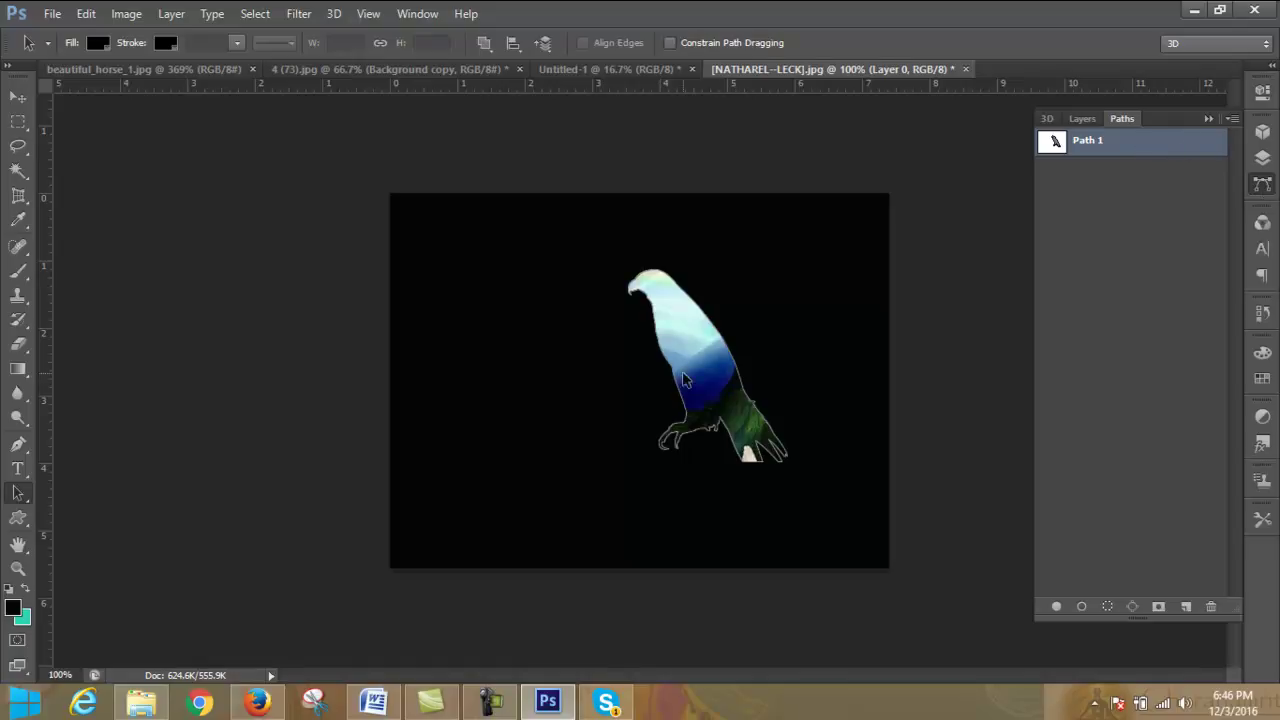
pyautogui.click(1232, 119)
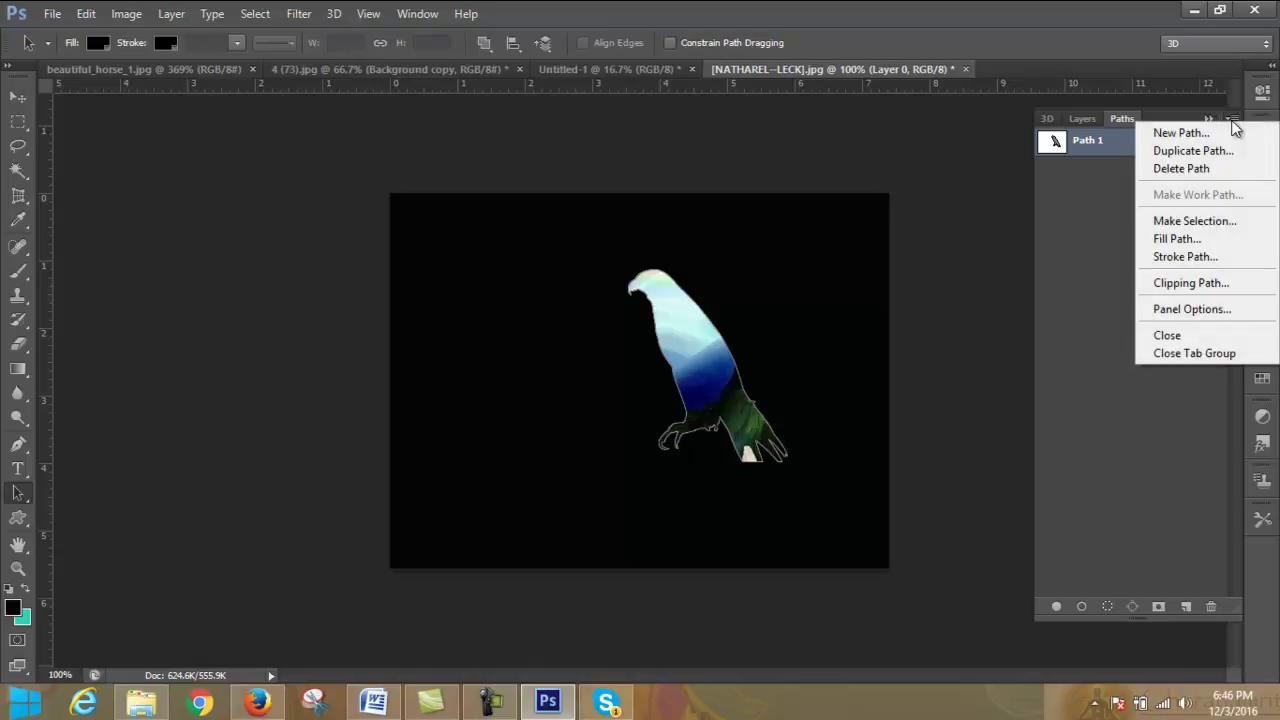
pyautogui.click(1190, 239)
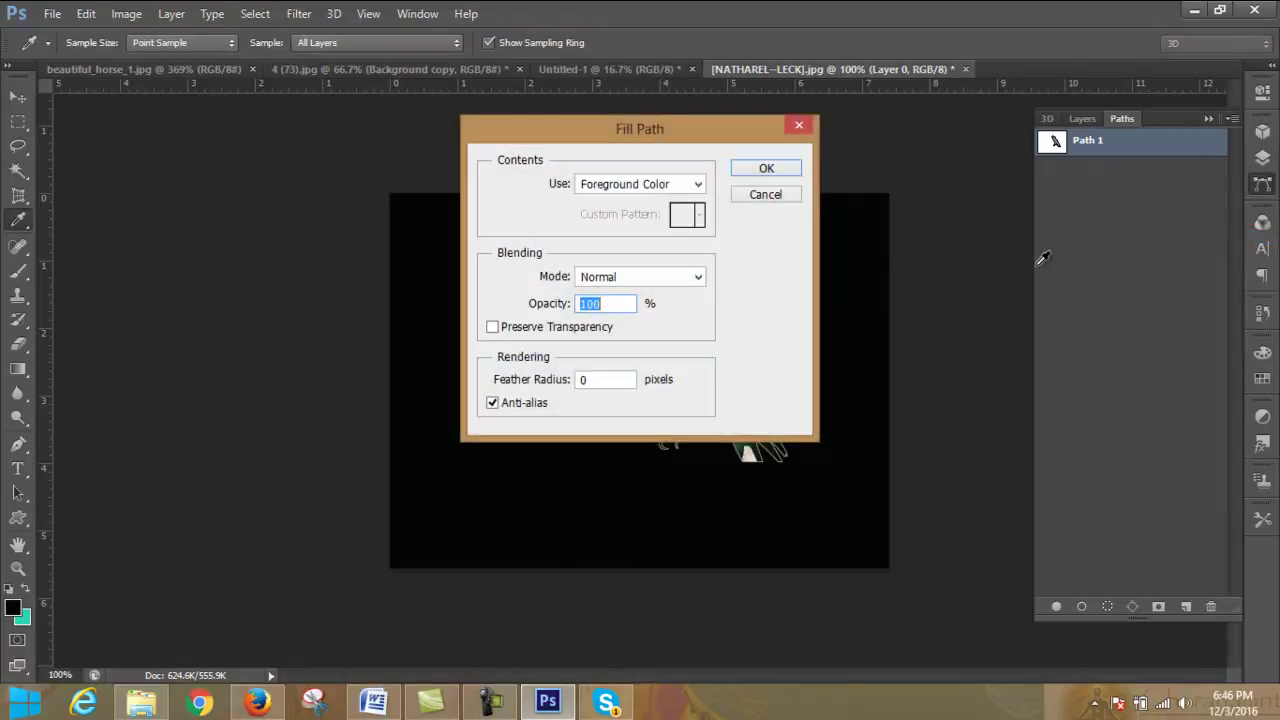
pyautogui.click(697, 185)
pyautogui.click(677, 218)
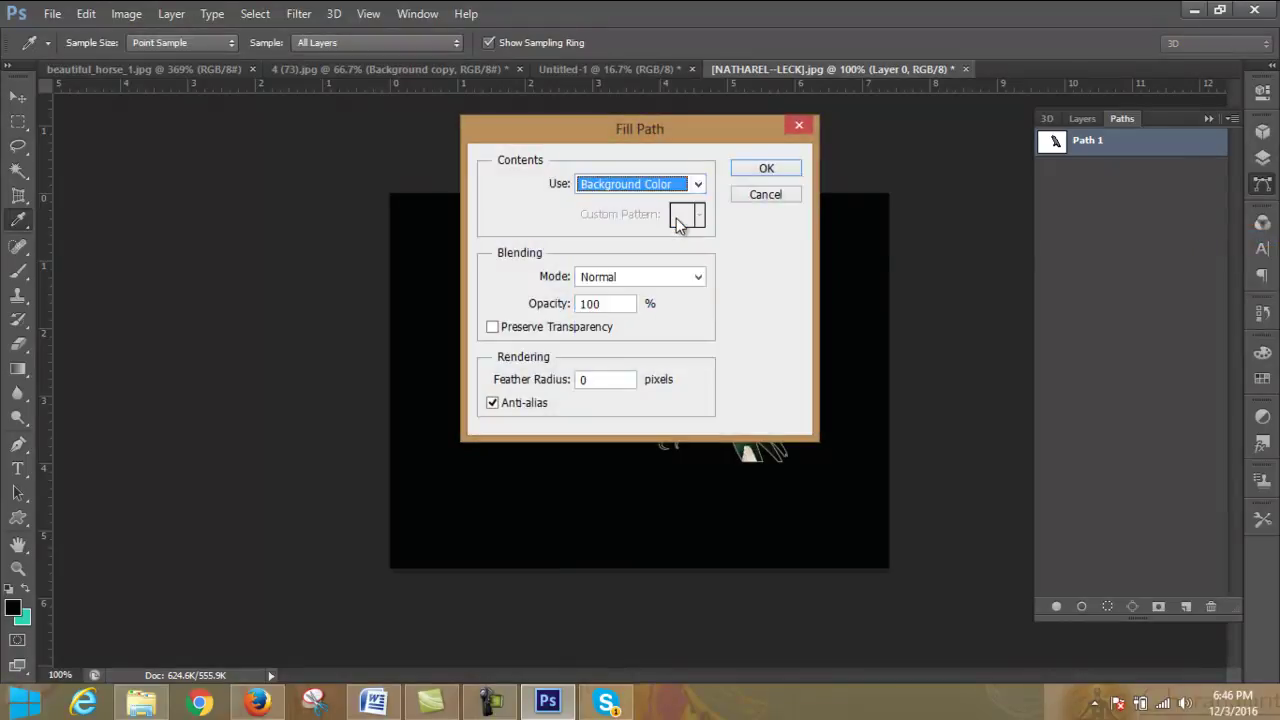
pyautogui.click(697, 187)
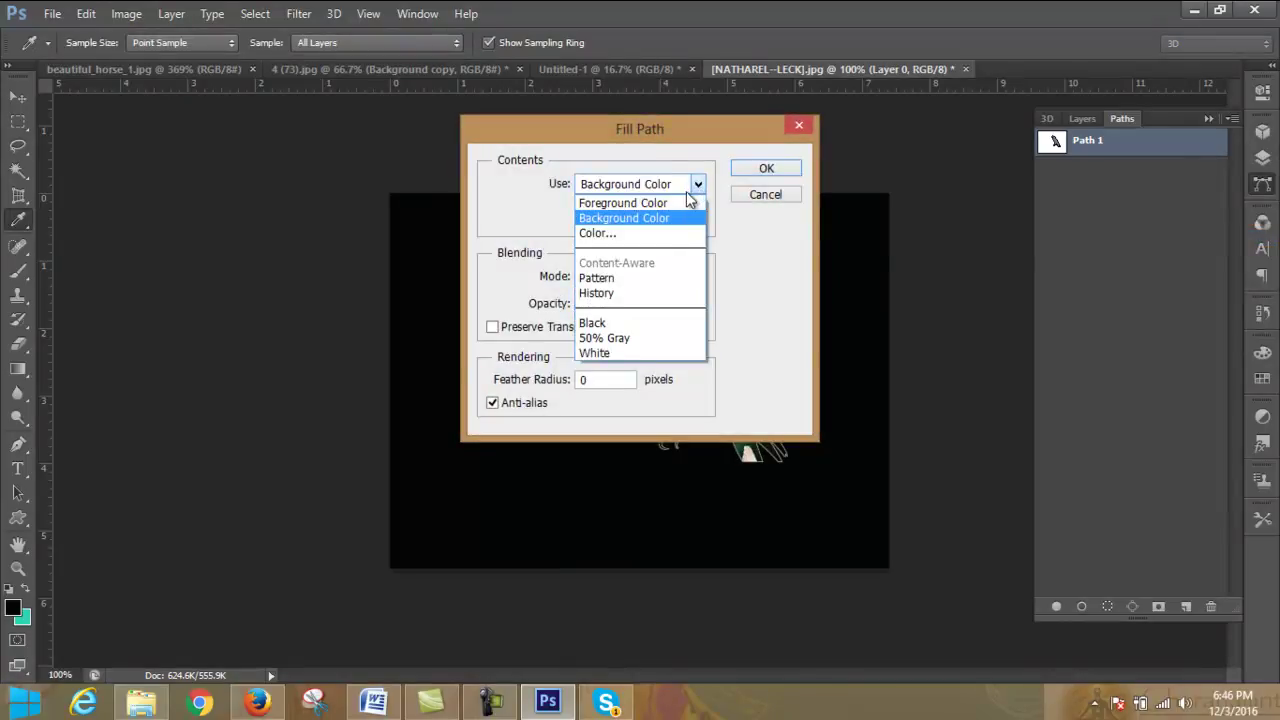
pyautogui.click(690, 218)
pyautogui.click(766, 170)
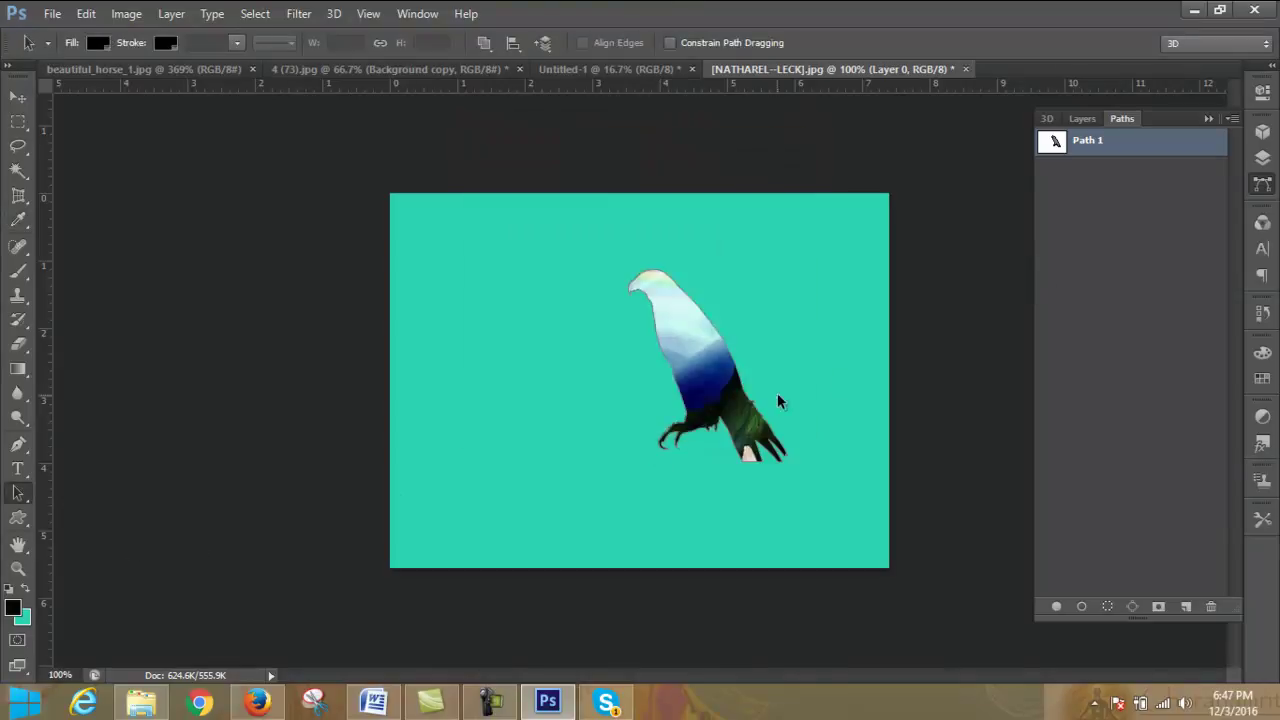
# - Make Path 1 the clipping path with flatness 1
pyautogui.click(1233, 119)
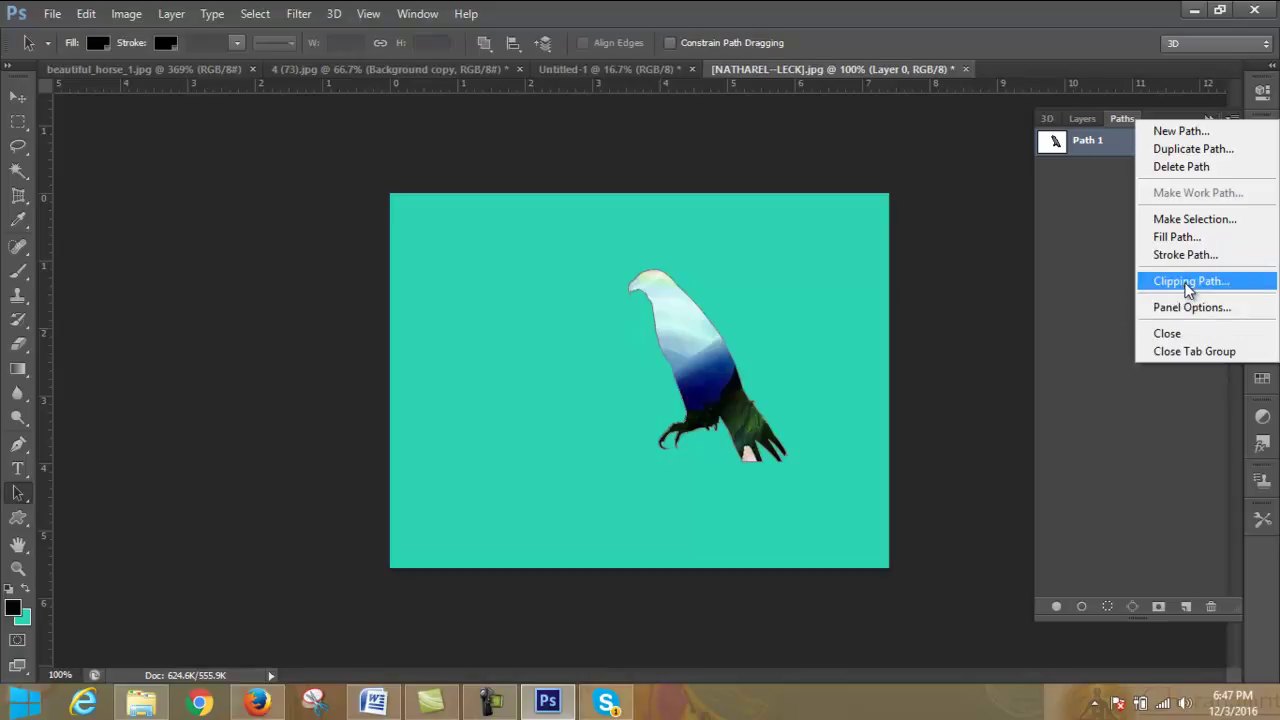
pyautogui.click(1186, 283)
pyautogui.click(704, 235)
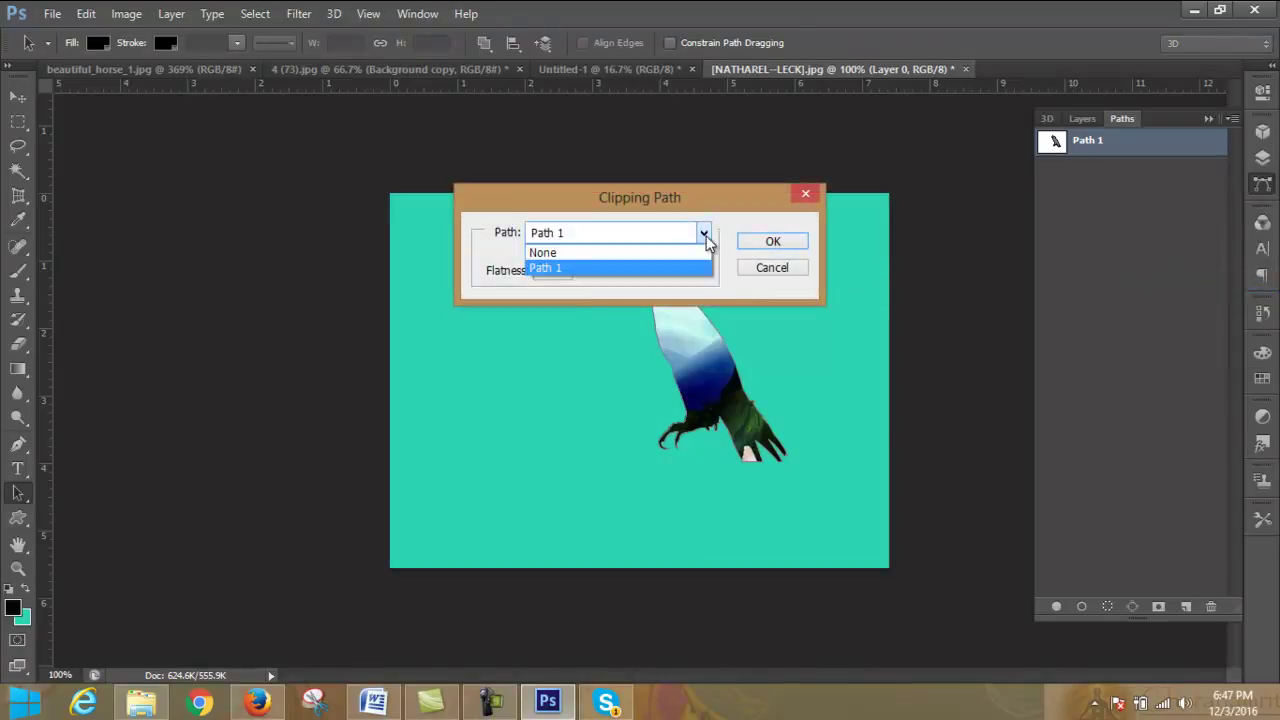
pyautogui.click(701, 237)
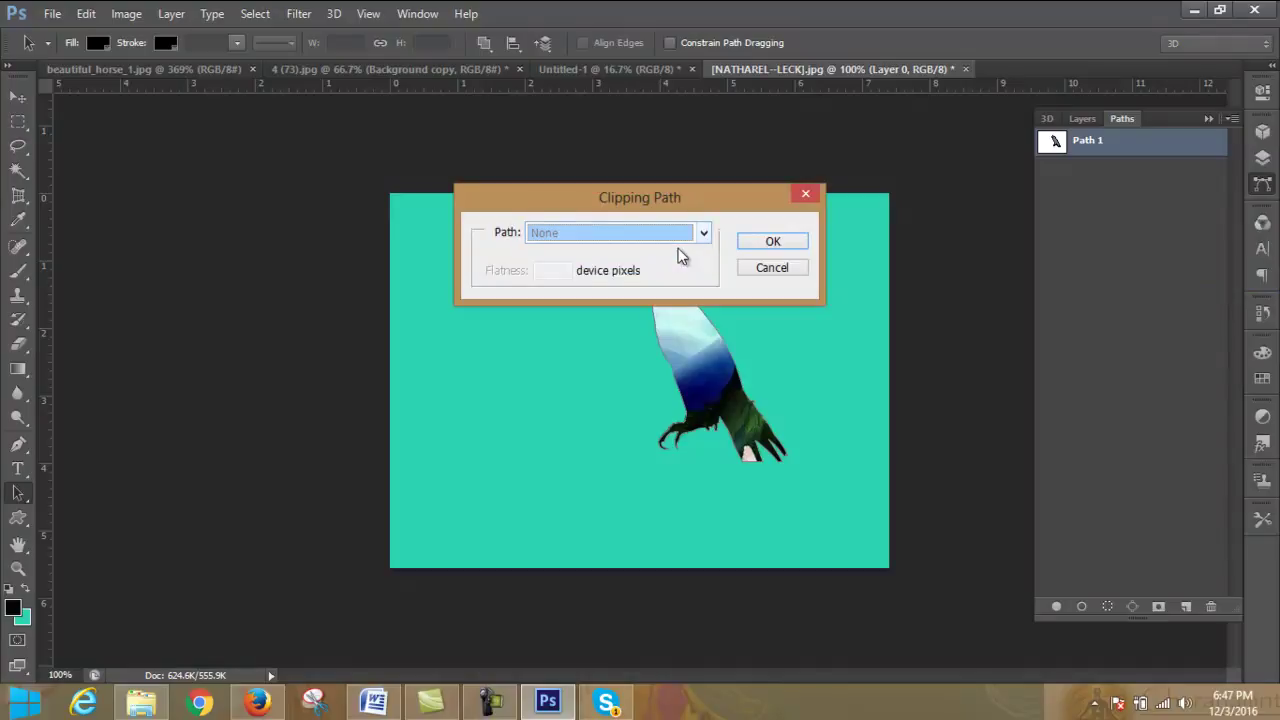
pyautogui.click(705, 236)
pyautogui.click(672, 266)
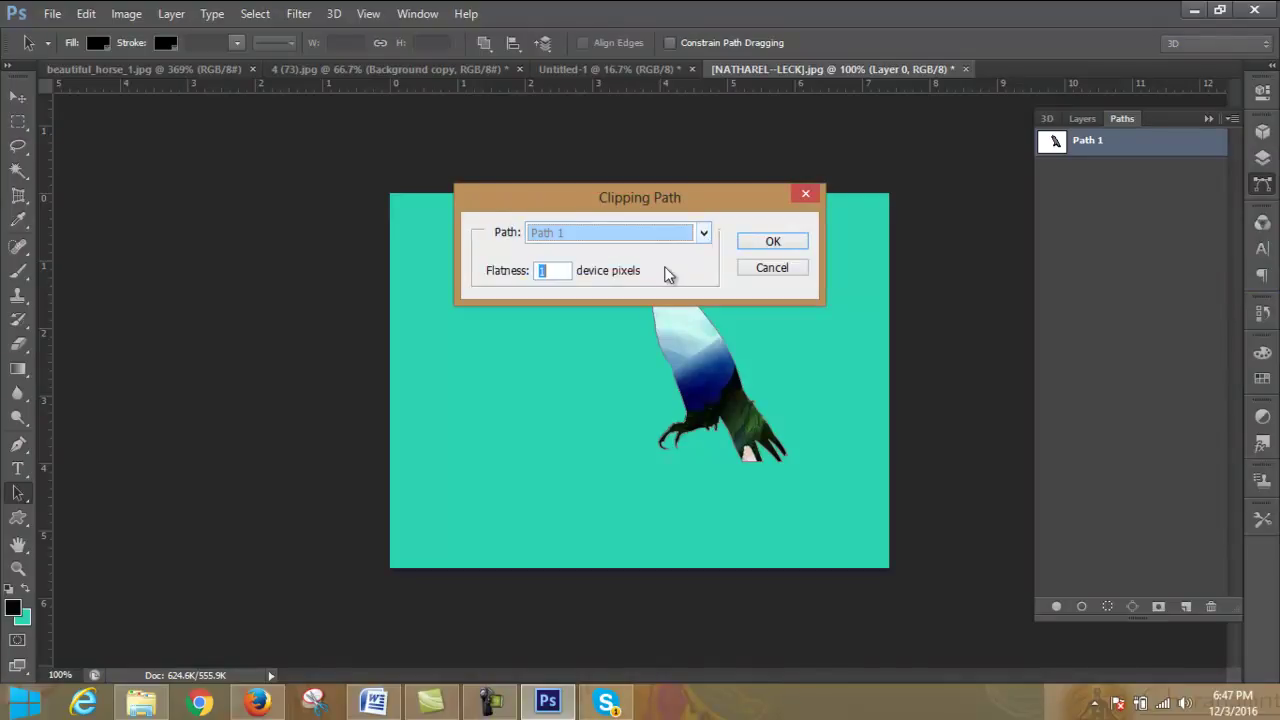
pyautogui.click(784, 243)
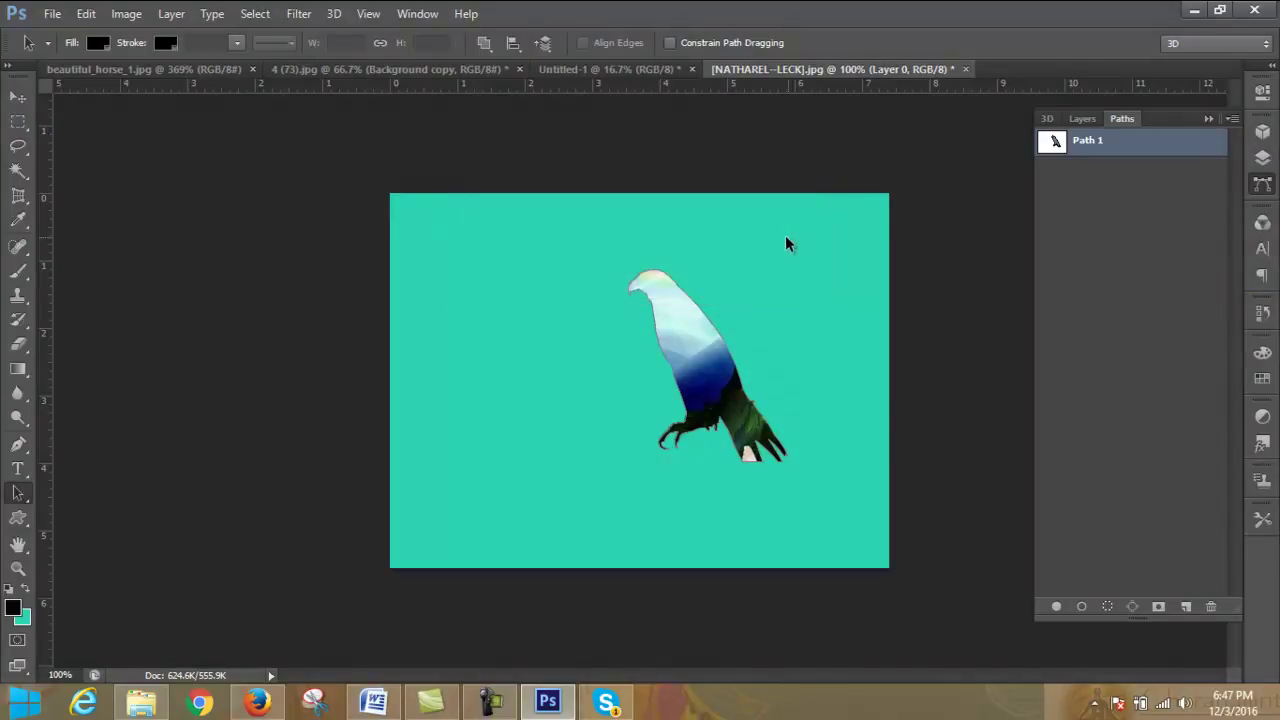
# - Nudge the bird outline into place, then switch to 4 (73).jpg and deselect with Ctrl+D
pyautogui.moveTo(710, 320)
pyautogui.mouseDown()
pyautogui.moveTo(642, 320)
pyautogui.moveTo(727, 355)
pyautogui.mouseUp()
pyautogui.click(788, 327)
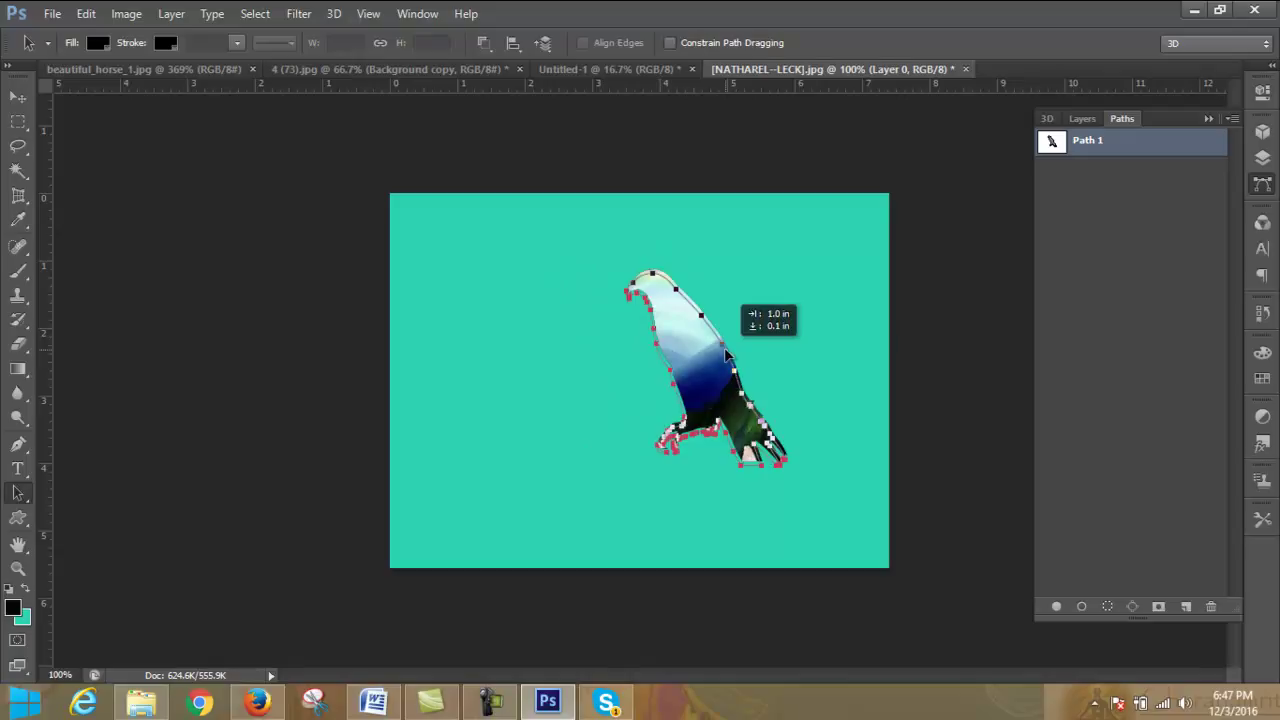
pyautogui.moveTo(727, 355); pyautogui.dragTo(731, 363)
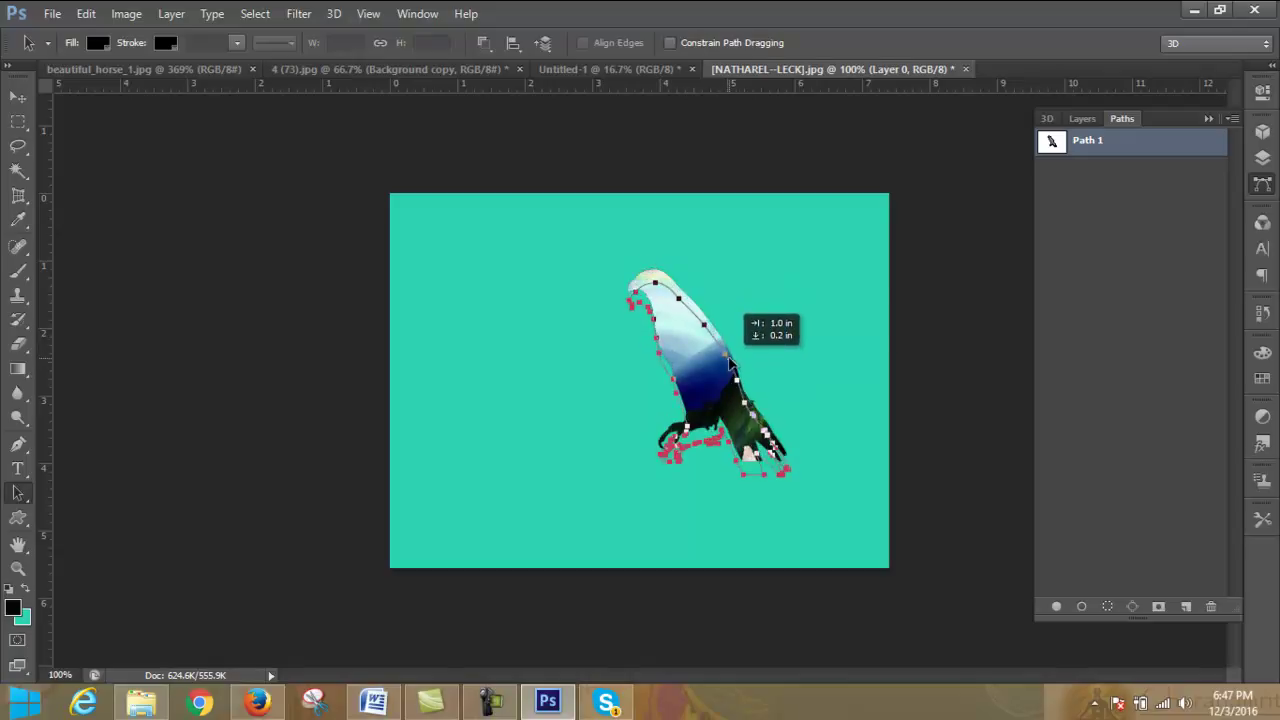
pyautogui.click(1067, 171)
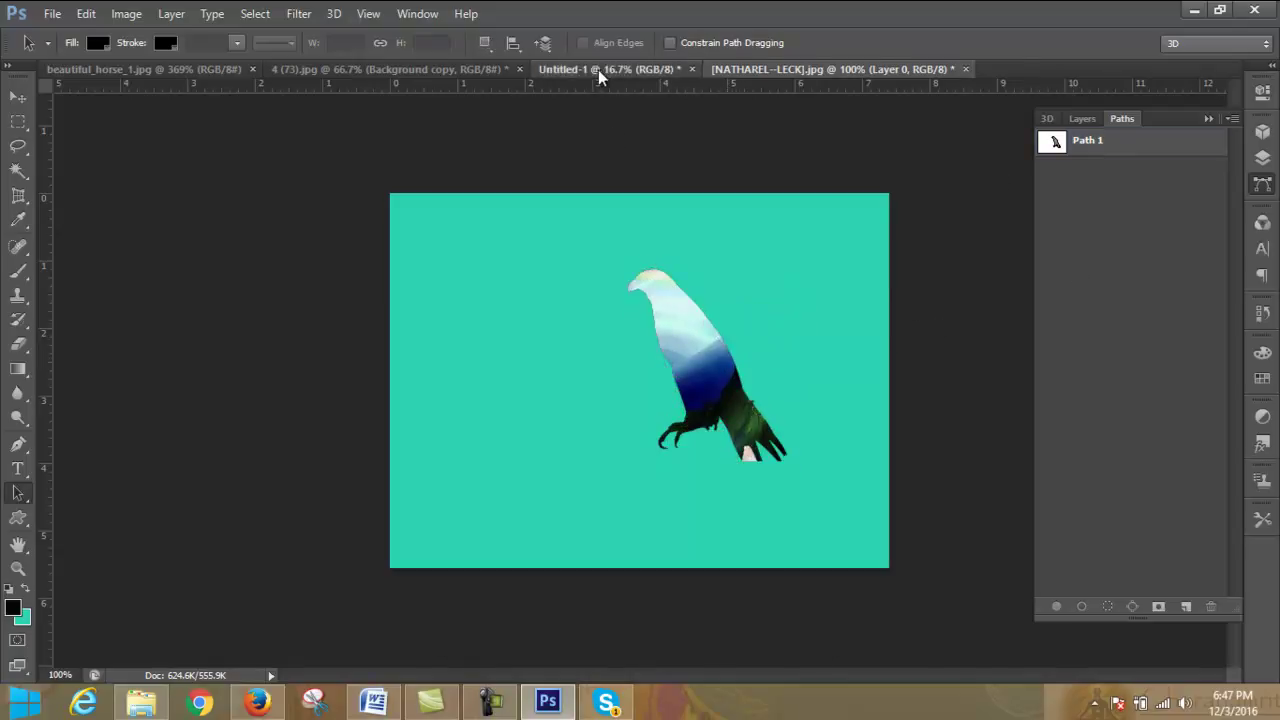
pyautogui.click(430, 67)
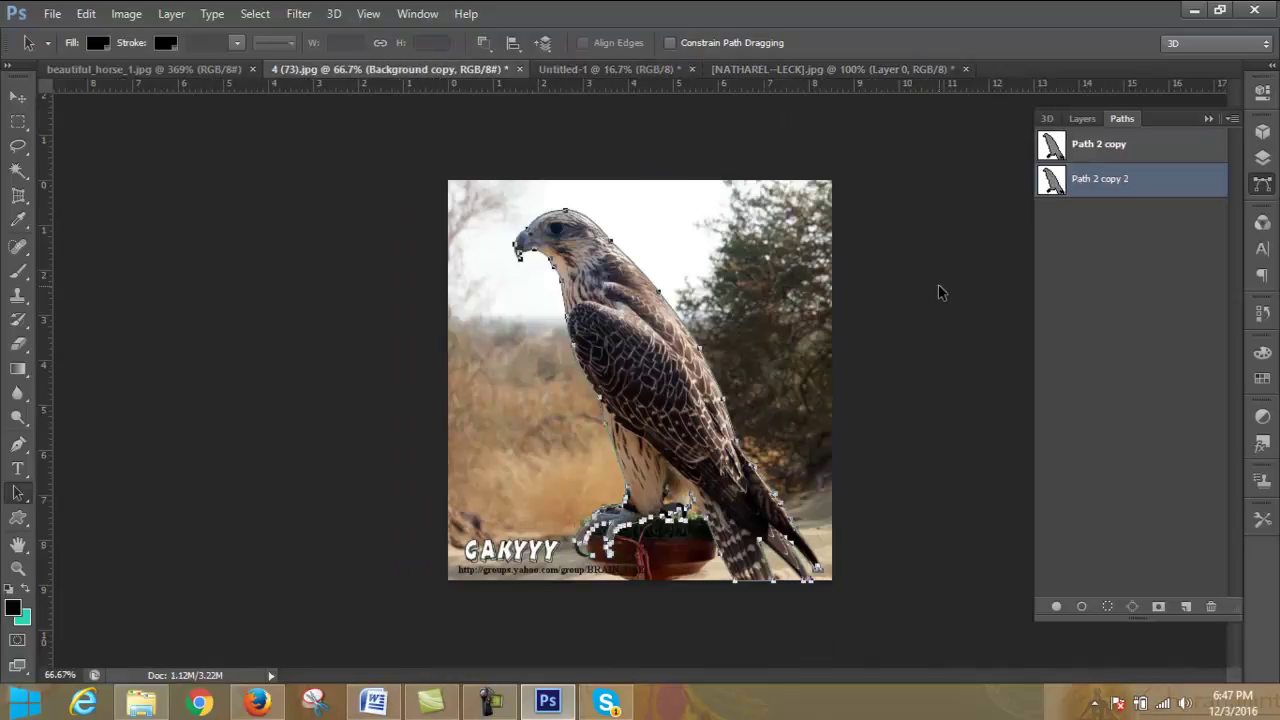
pyautogui.hotkey('ctrl', 'd')
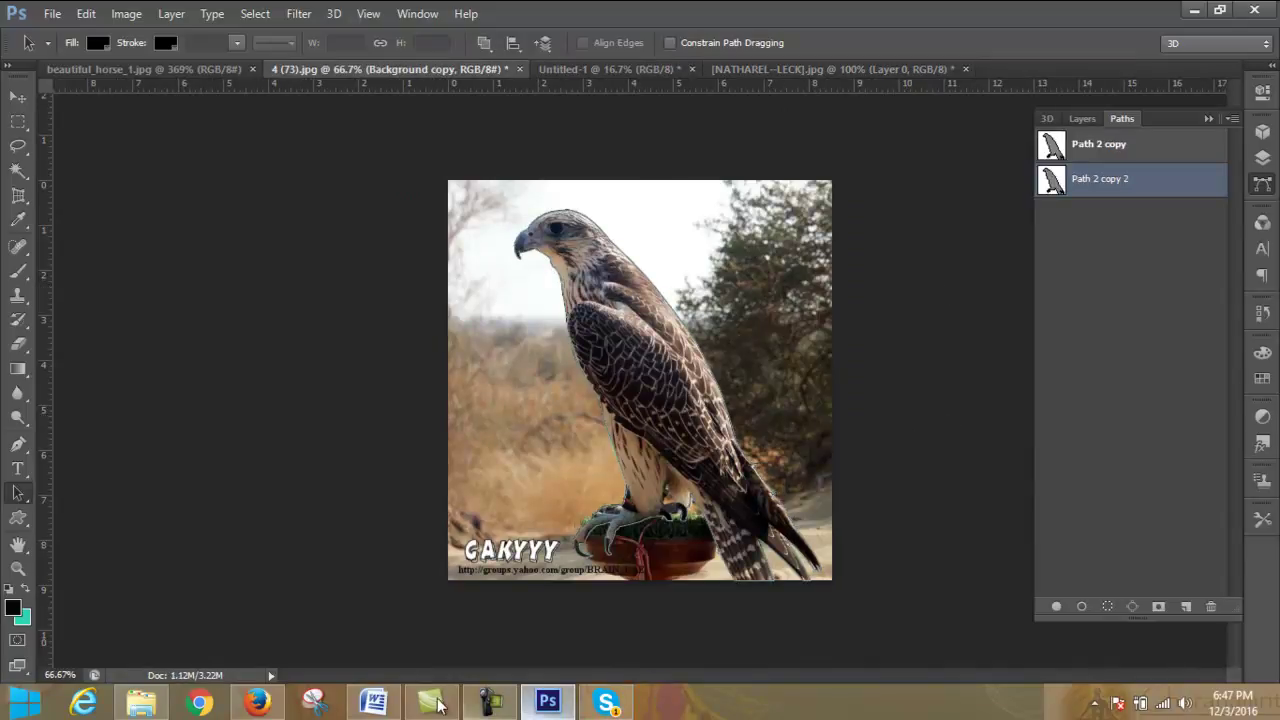
pyautogui.click(373, 702)
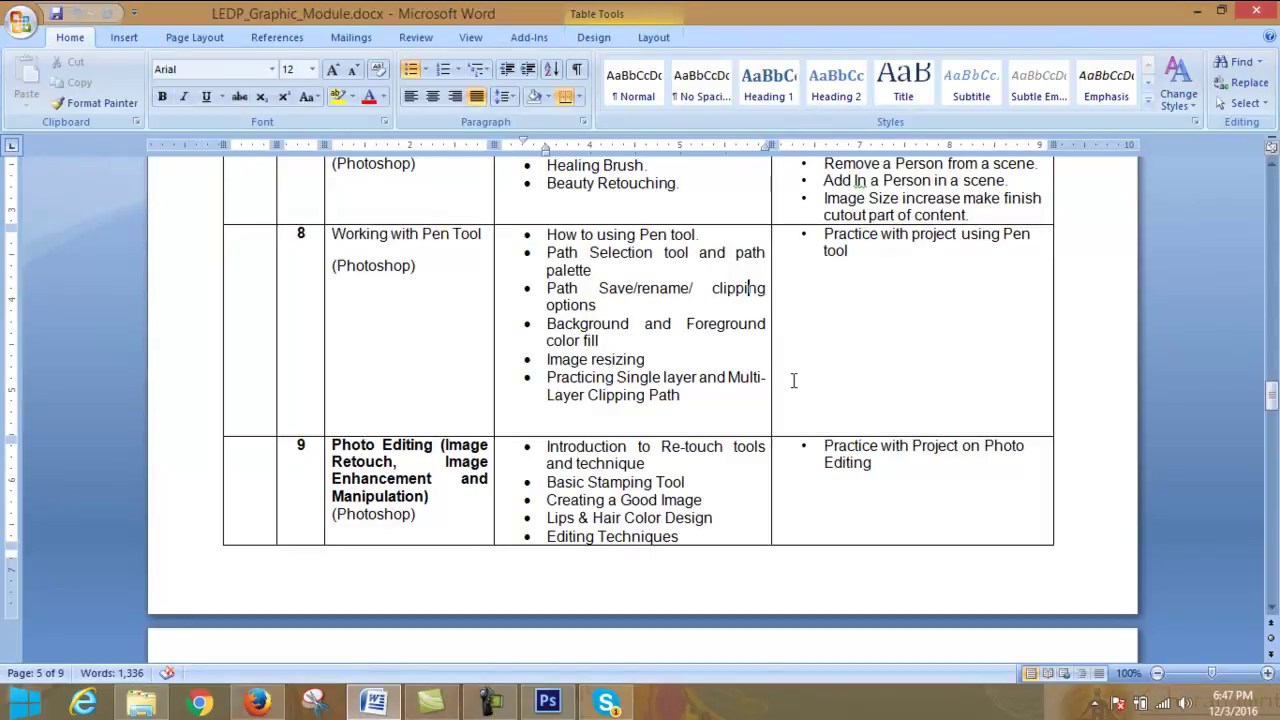
pyautogui.scroll(-3, 888, 384)
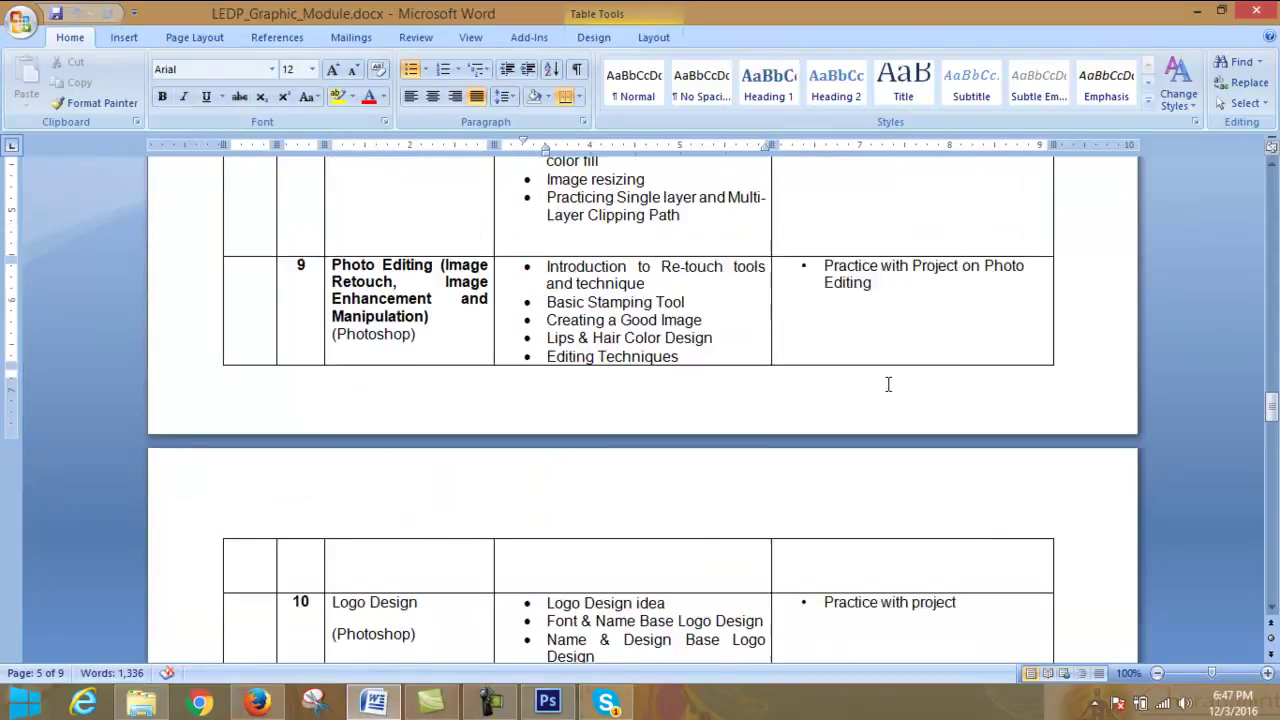
pyautogui.scroll(-2, 888, 384)
pyautogui.scroll(5, 888, 384)
pyautogui.scroll(1, 888, 384)
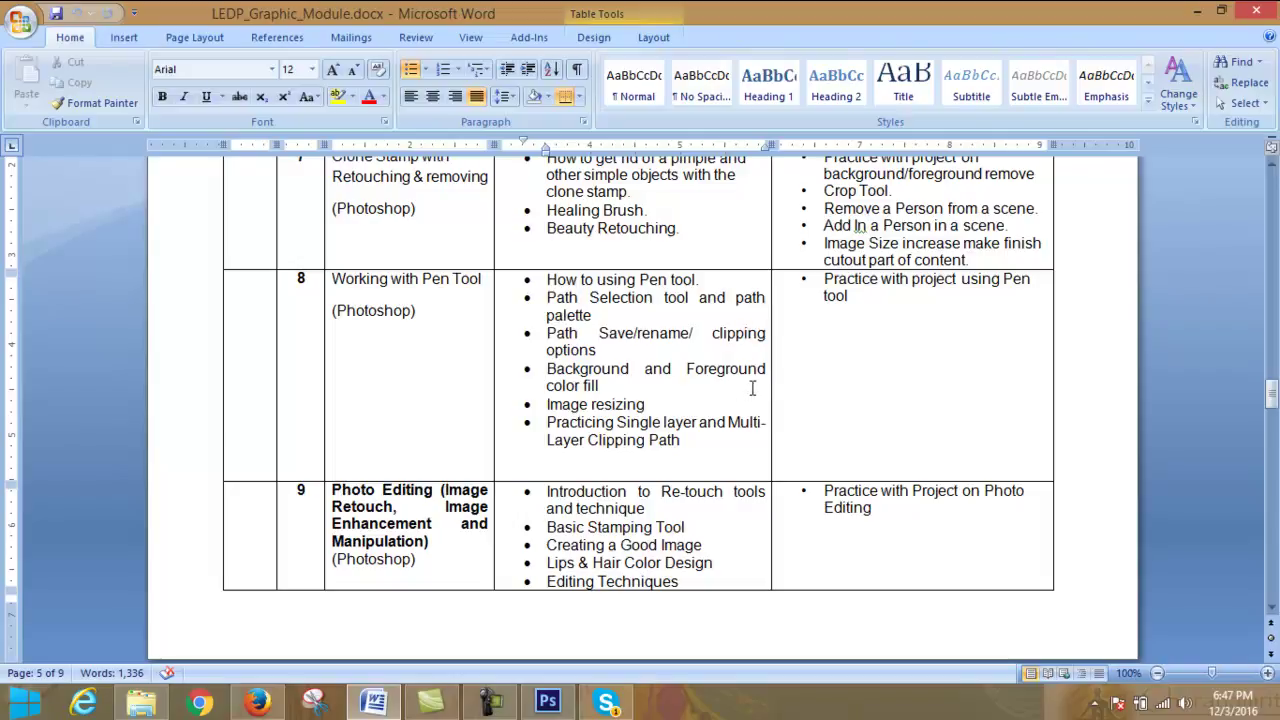
pyautogui.moveTo(603, 336); pyautogui.dragTo(765, 336)
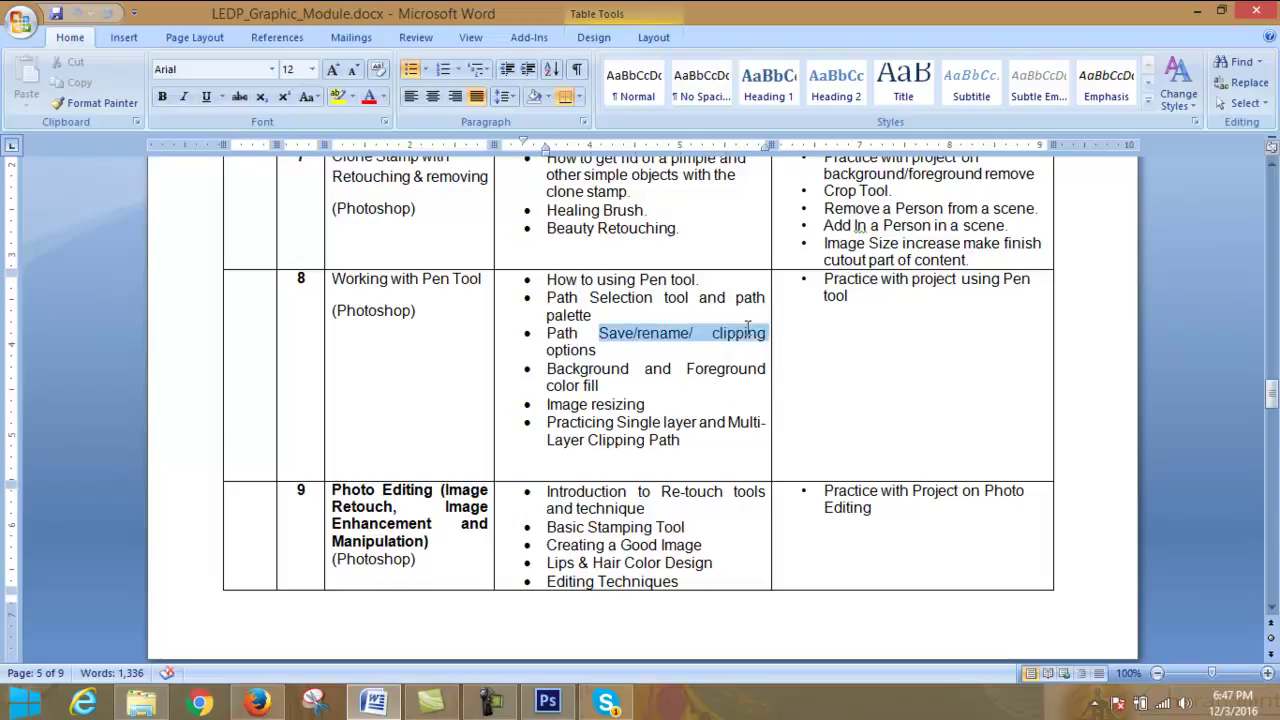
pyautogui.click(871, 366)
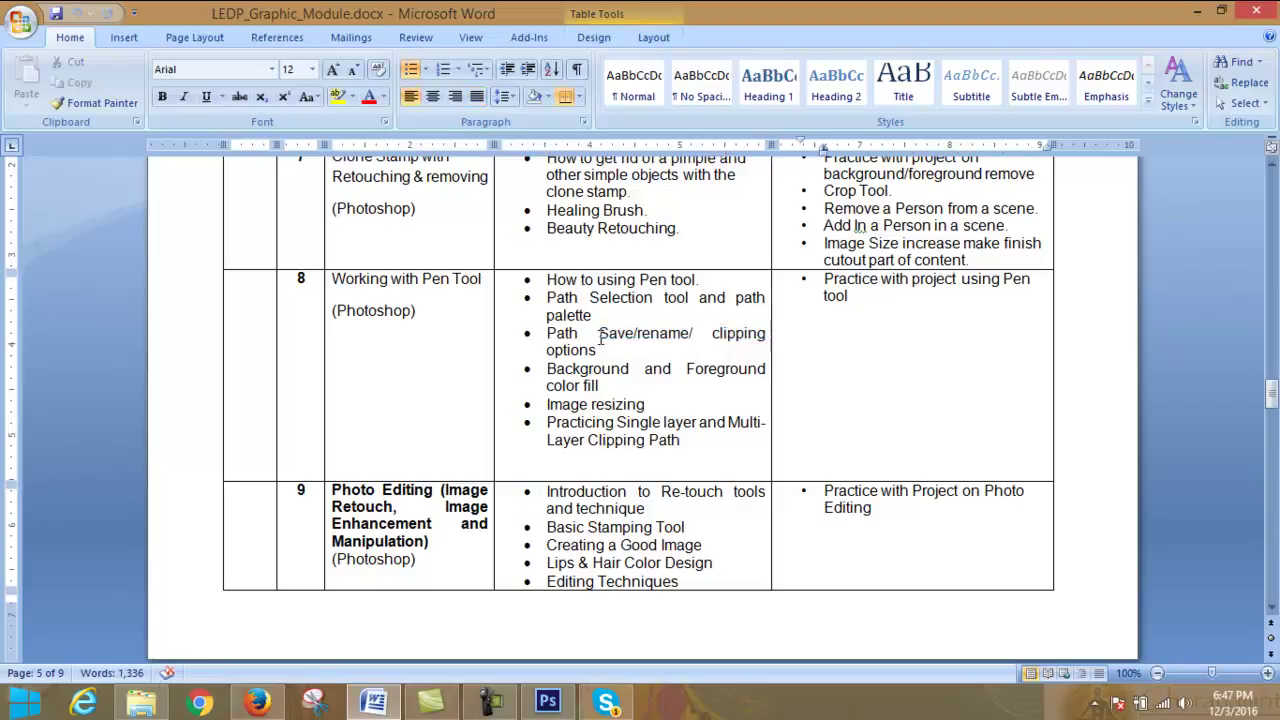
pyautogui.moveTo(603, 336); pyautogui.dragTo(765, 336)
pyautogui.click(943, 366)
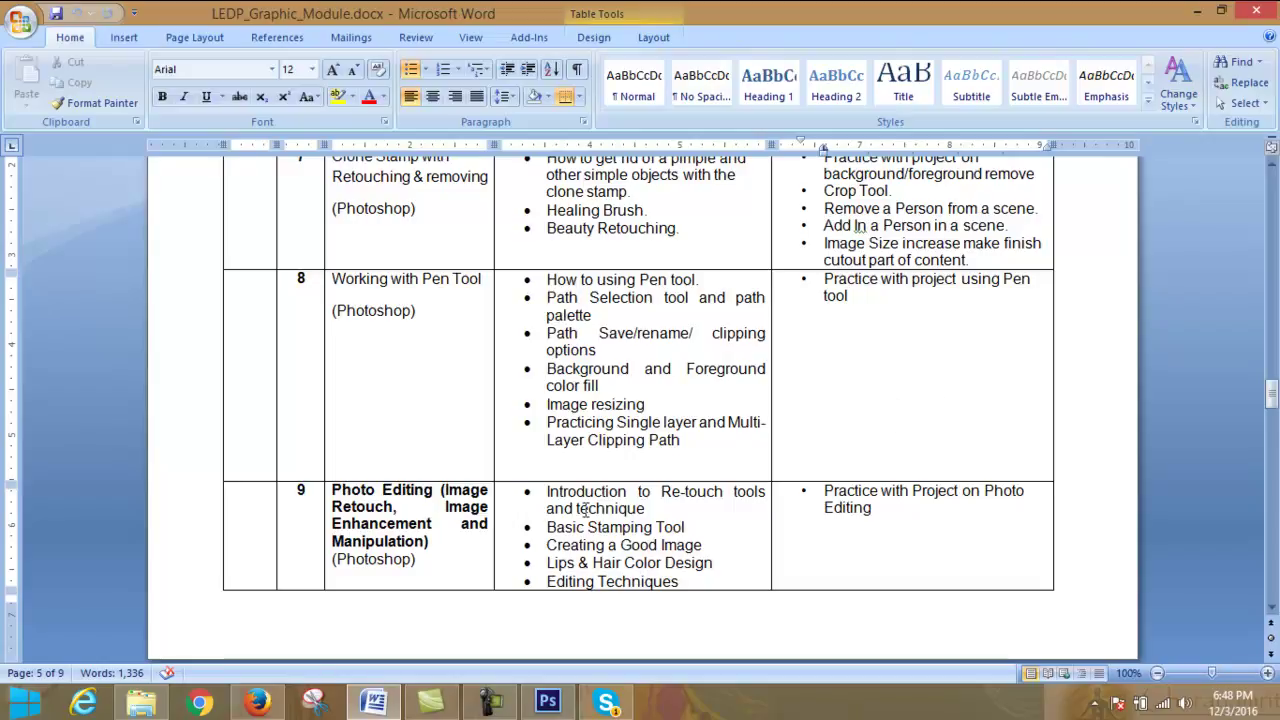
pyautogui.click(257, 703)
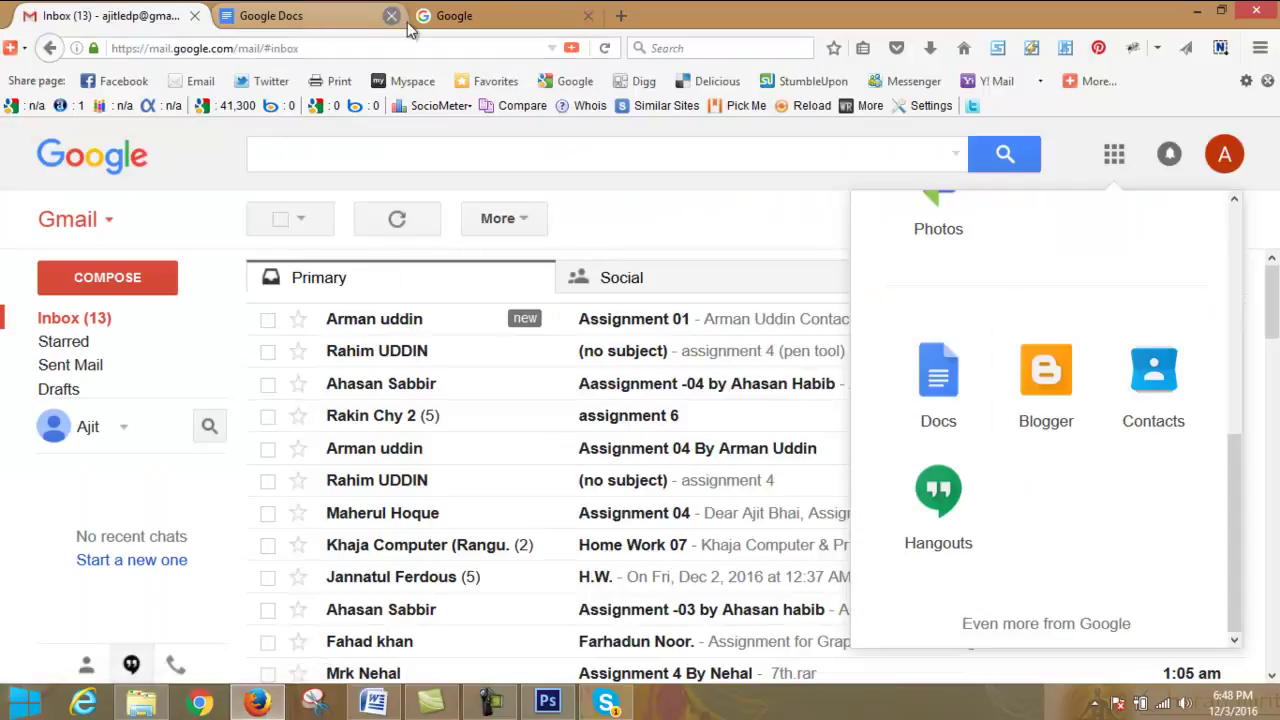
pyautogui.click(548, 703)
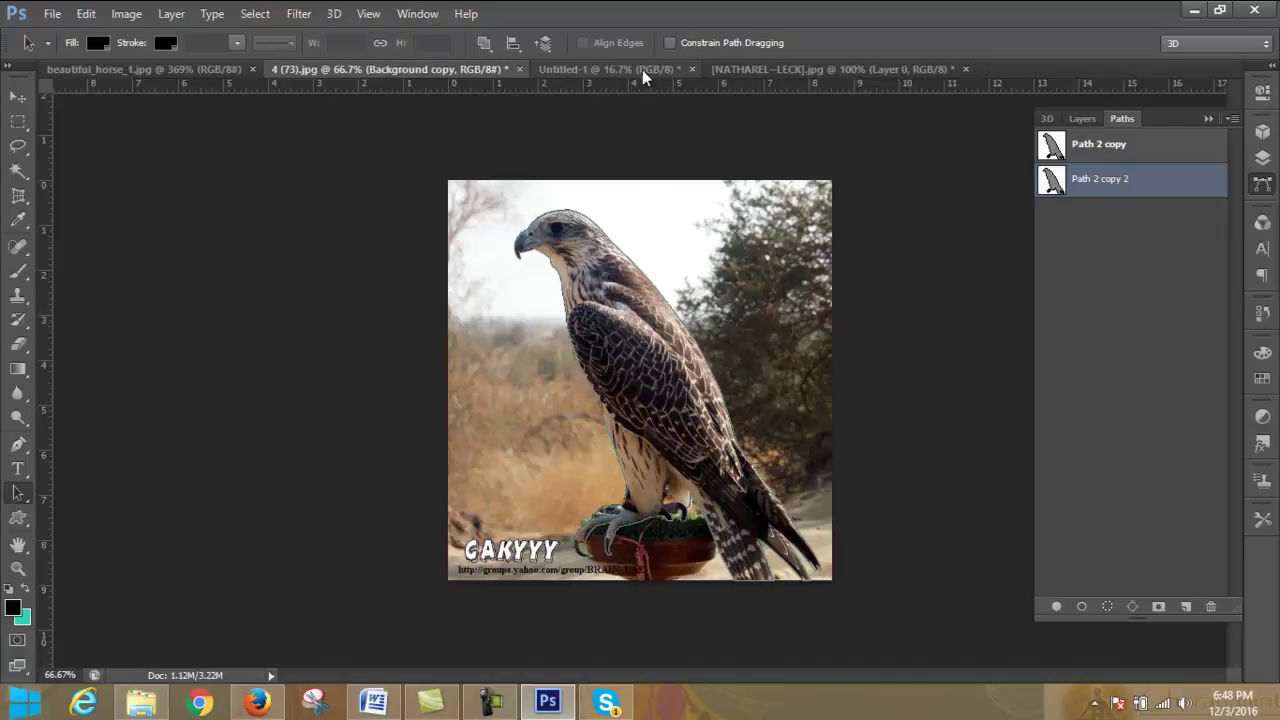
# - Open the eagle-head photo 166855_…_n[1].jpg from the natural pic folder
pyautogui.click(52, 13)
pyautogui.click(110, 53)
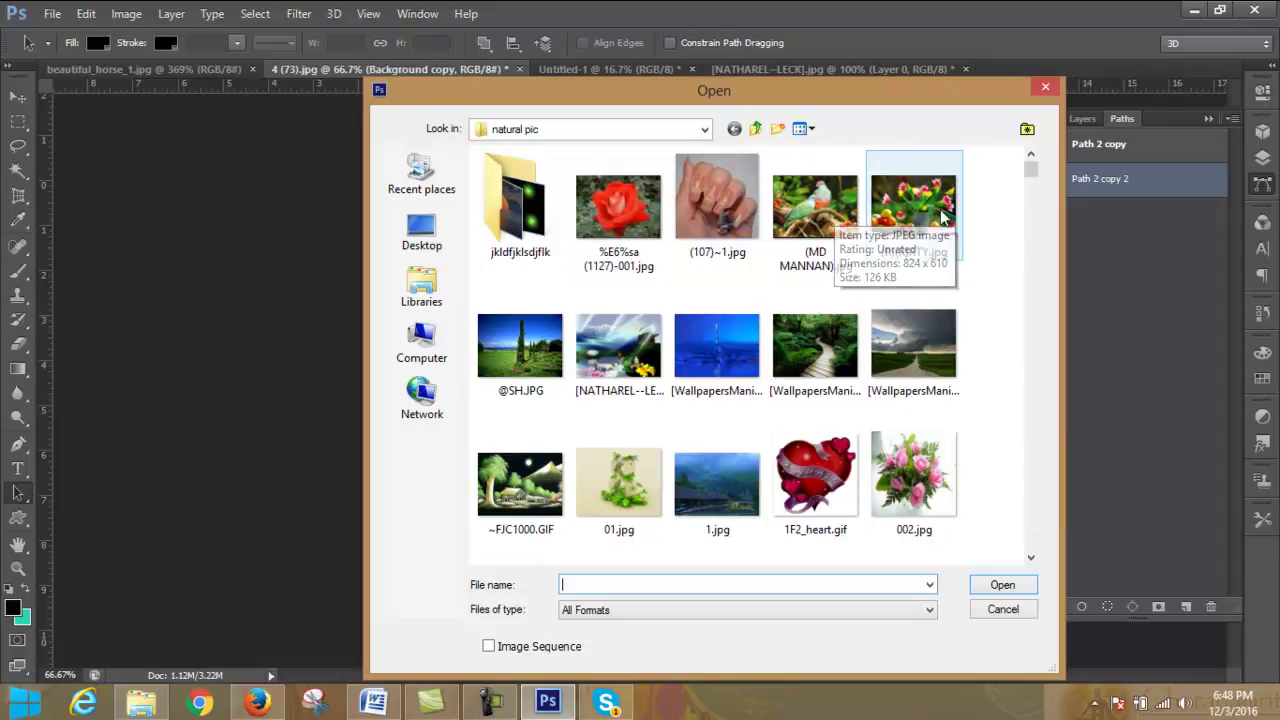
pyautogui.moveTo(1033, 187); pyautogui.dragTo(1037, 250)
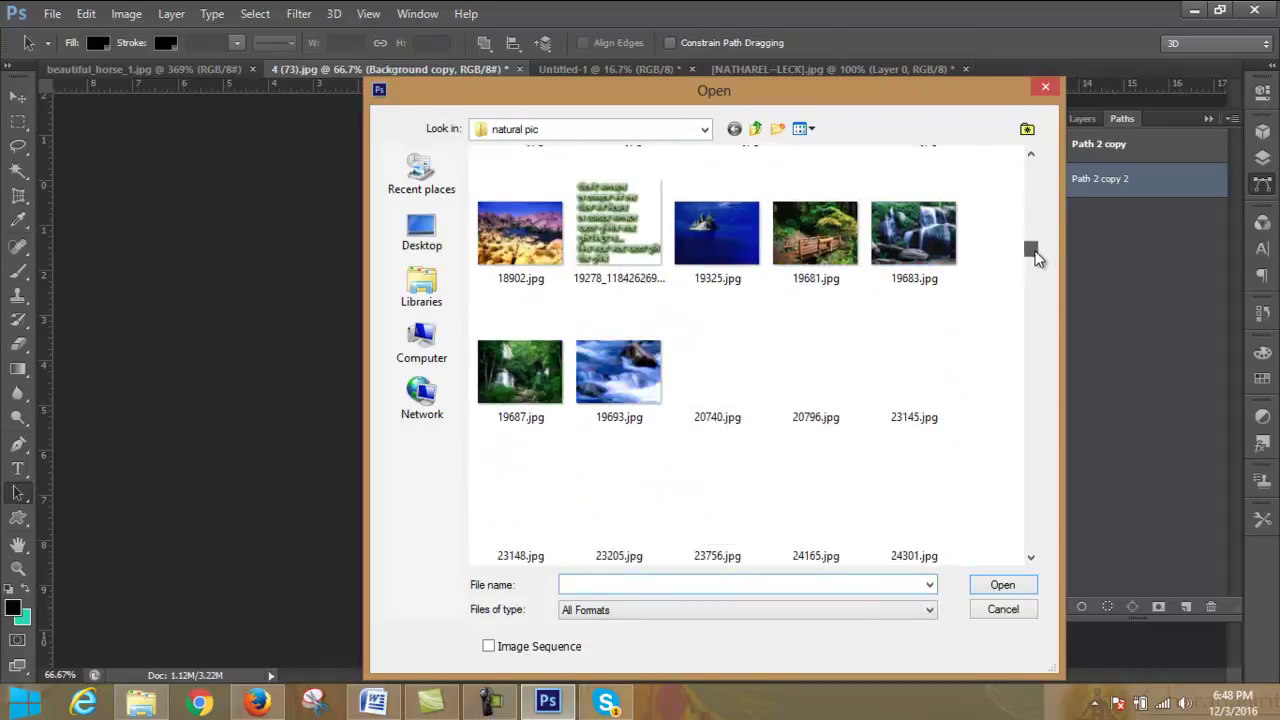
pyautogui.moveTo(1037, 250); pyautogui.dragTo(1038, 291)
pyautogui.click(494, 315)
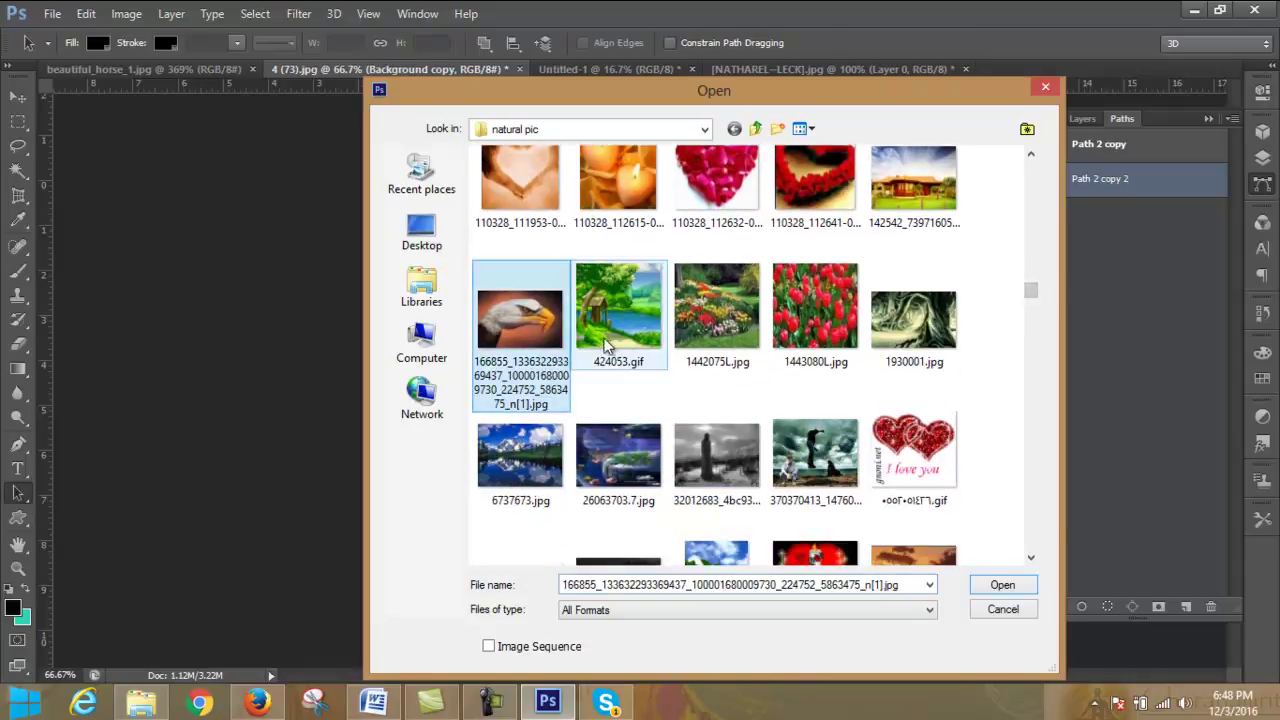
pyautogui.click(1005, 584)
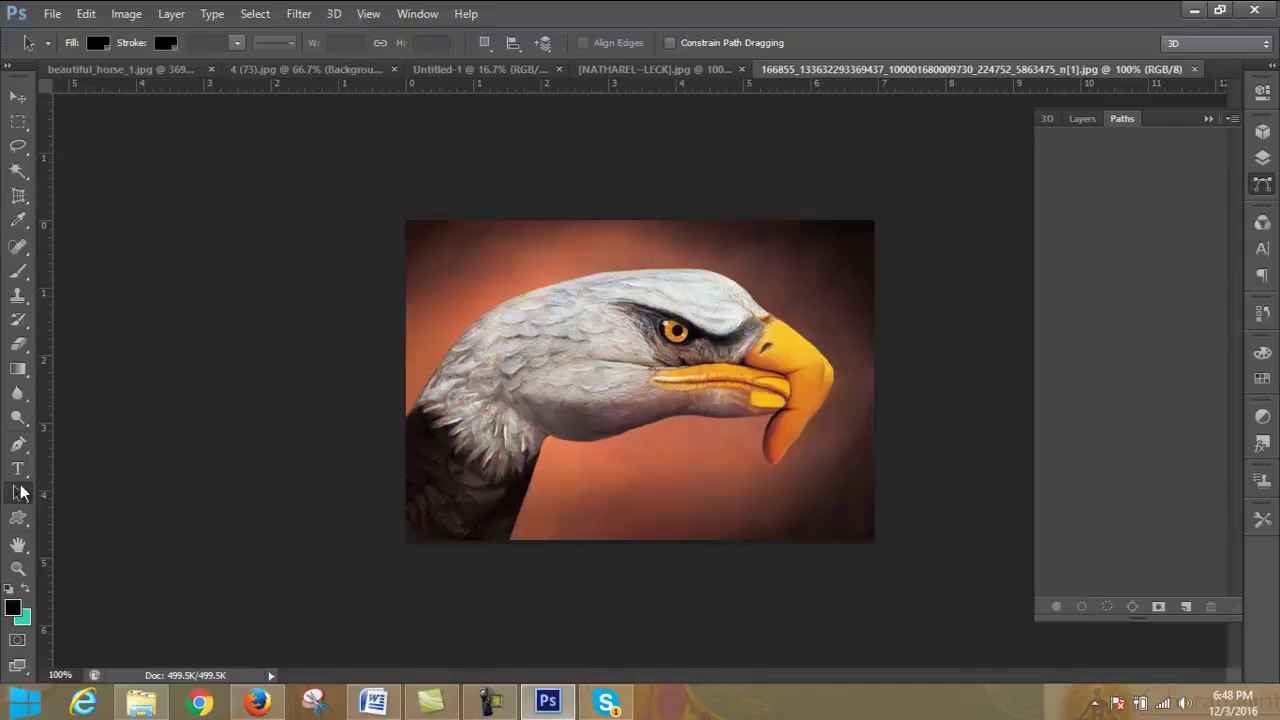
# - Start a Pen path at the eagle's neck and trace over the head to the beak tip
pyautogui.click(18, 445)
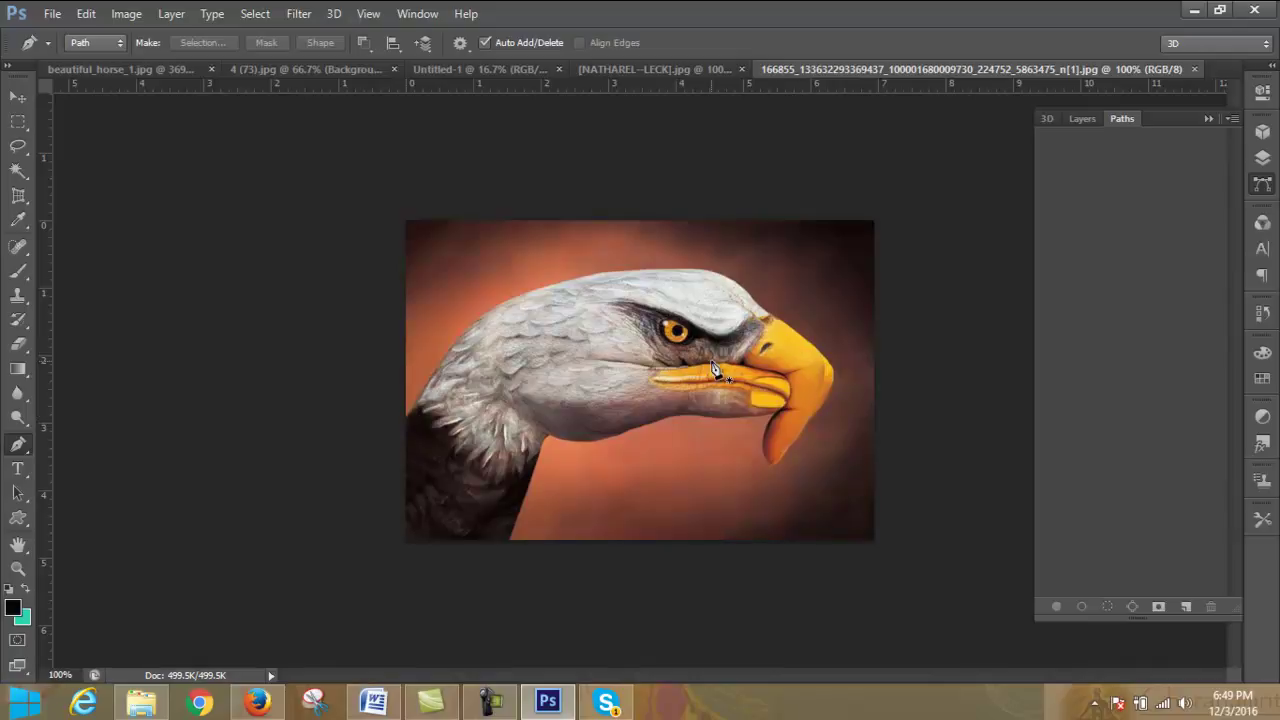
pyautogui.click(406, 418)
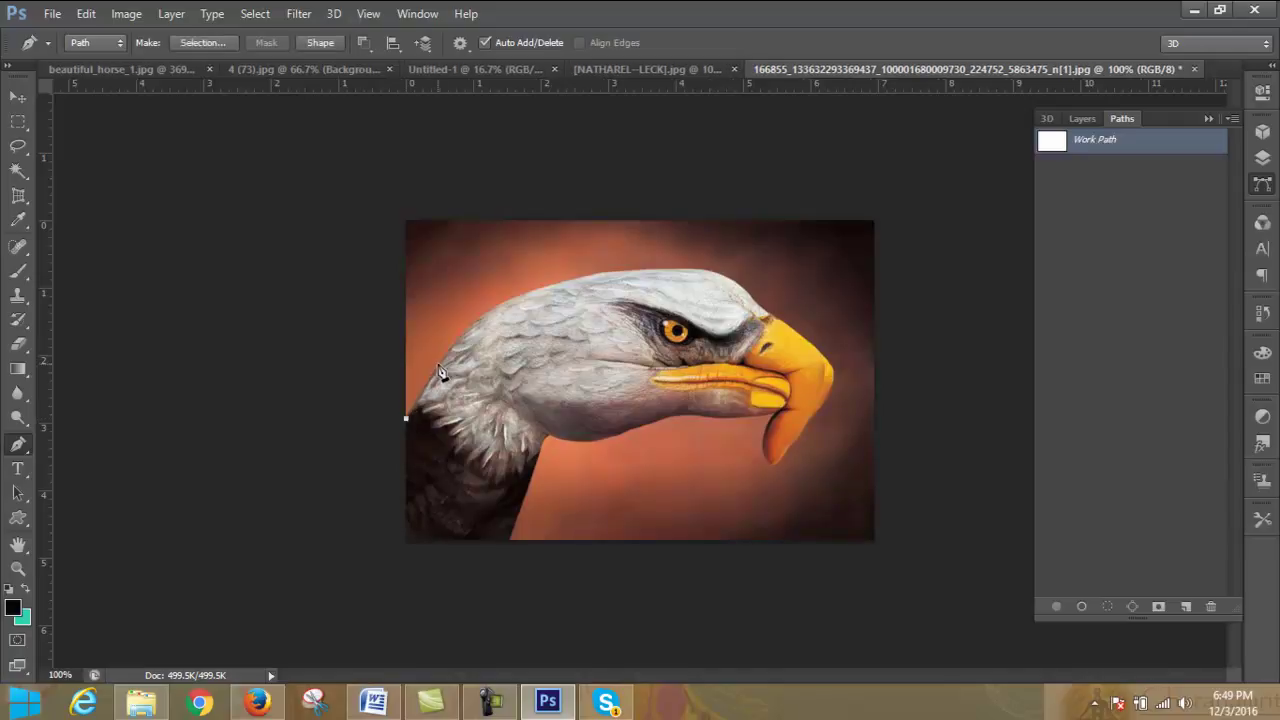
pyautogui.moveTo(441, 360); pyautogui.dragTo(449, 370)
pyautogui.moveTo(522, 294); pyautogui.dragTo(534, 298)
pyautogui.keyDown('alt'); pyautogui.click(523, 295); pyautogui.keyUp('alt')
pyautogui.moveTo(693, 271); pyautogui.dragTo(798, 281)
pyautogui.keyDown('alt'); pyautogui.click(693, 272); pyautogui.keyUp('alt')
pyautogui.moveTo(751, 290); pyautogui.dragTo(773, 343)
pyautogui.moveTo(786, 338); pyautogui.dragTo(778, 337)
pyautogui.moveTo(833, 372); pyautogui.dragTo(840, 390)
# - Trace the path around the lower beak tip and back along the lower beak edge
pyautogui.click(788, 455)
pyautogui.moveTo(772, 467); pyautogui.dragTo(734, 518)
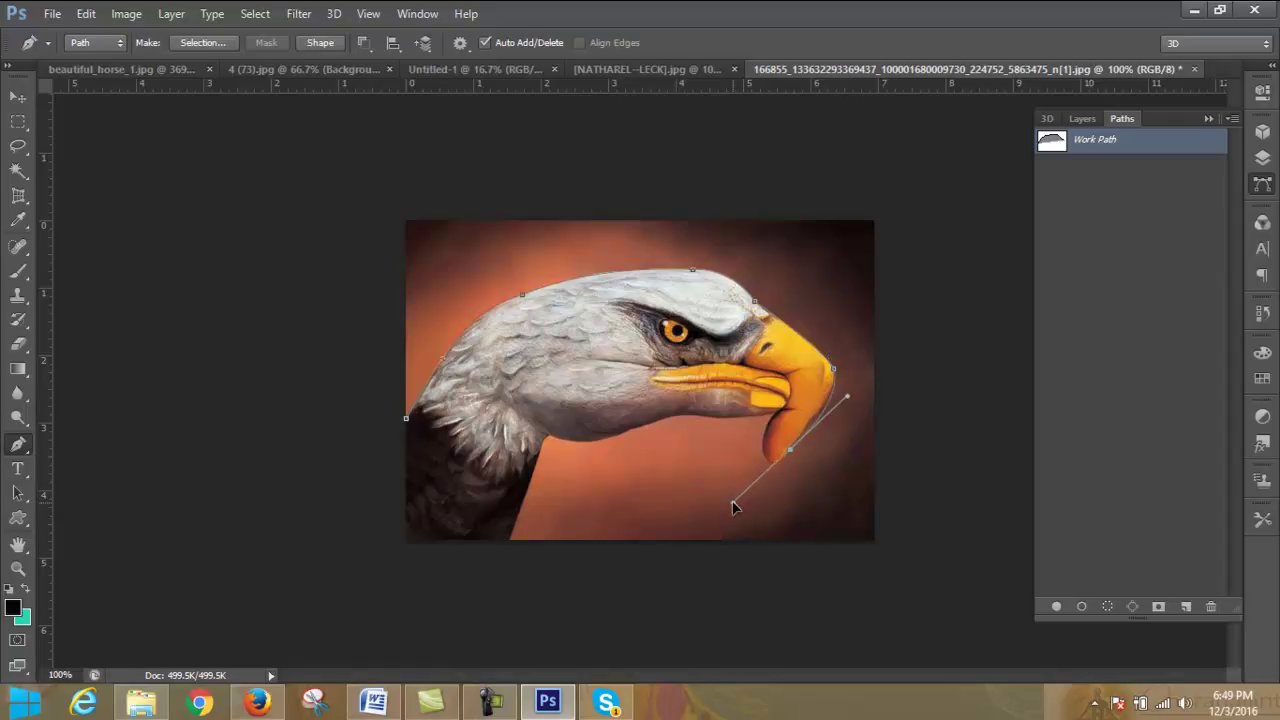
pyautogui.moveTo(734, 518); pyautogui.dragTo(736, 517)
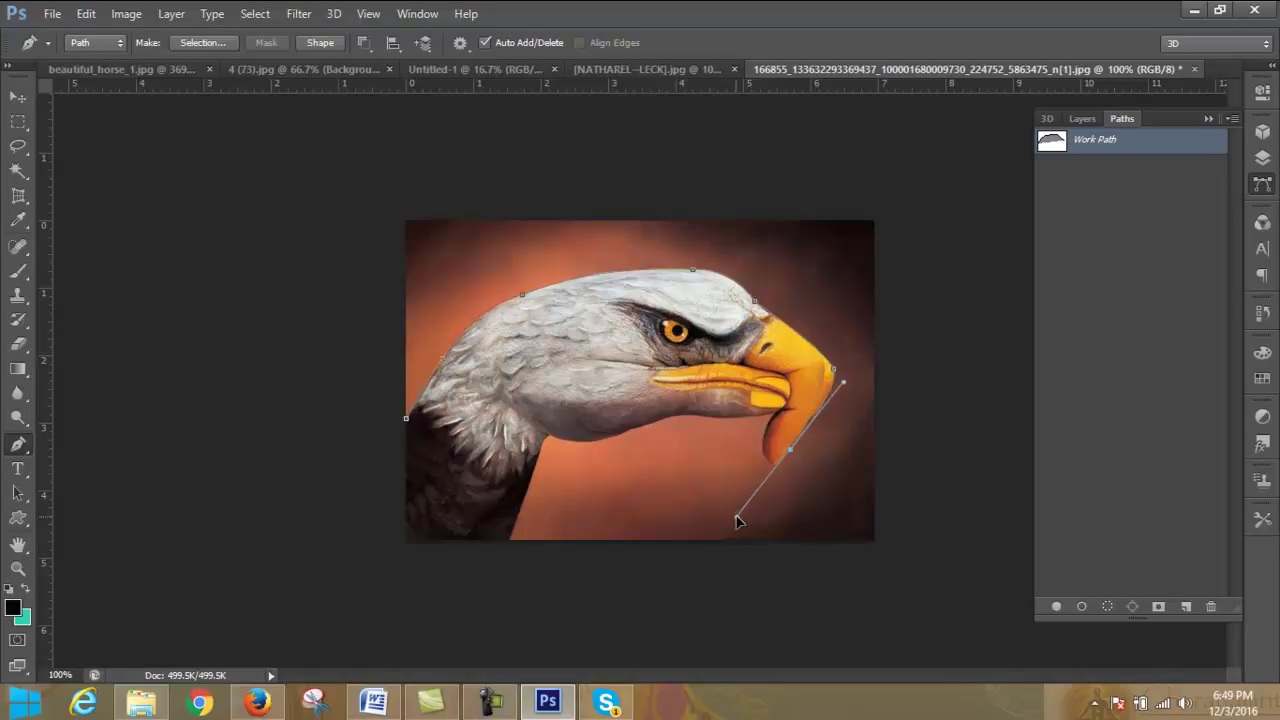
pyautogui.keyDown('alt'); pyautogui.click(790, 450); pyautogui.keyUp('alt')
pyautogui.click(770, 467)
pyautogui.moveTo(773, 413); pyautogui.dragTo(781, 411)
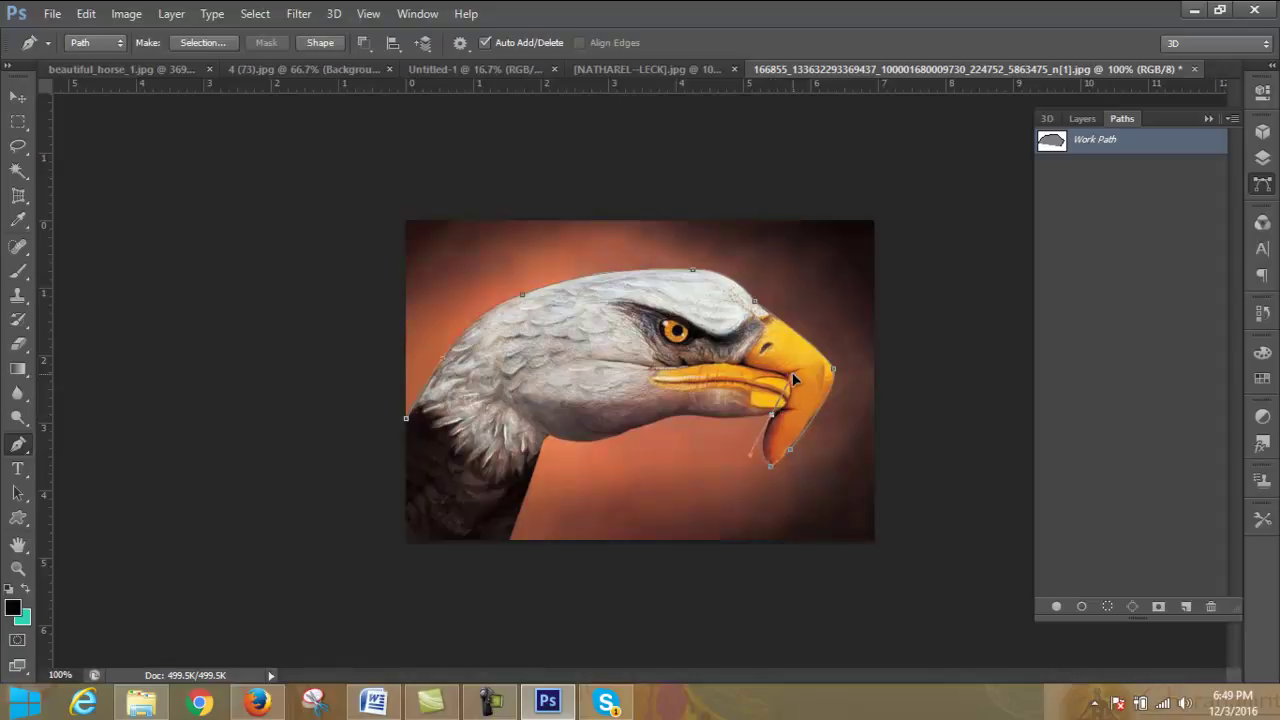
pyautogui.click(733, 418)
pyautogui.click(683, 415)
pyautogui.click(647, 425)
# - Run the path along the jaw, down the neck and image edges, and close it
pyautogui.click(611, 435)
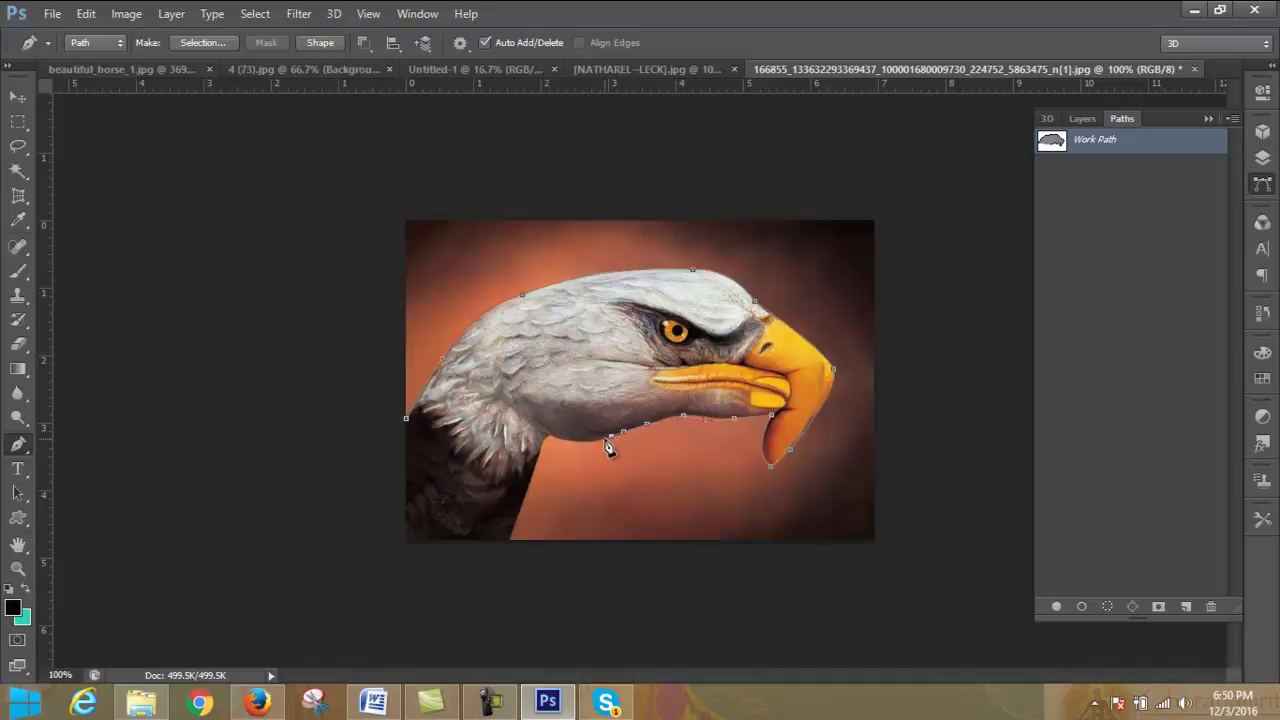
pyautogui.click(546, 440)
pyautogui.click(535, 466)
pyautogui.click(508, 541)
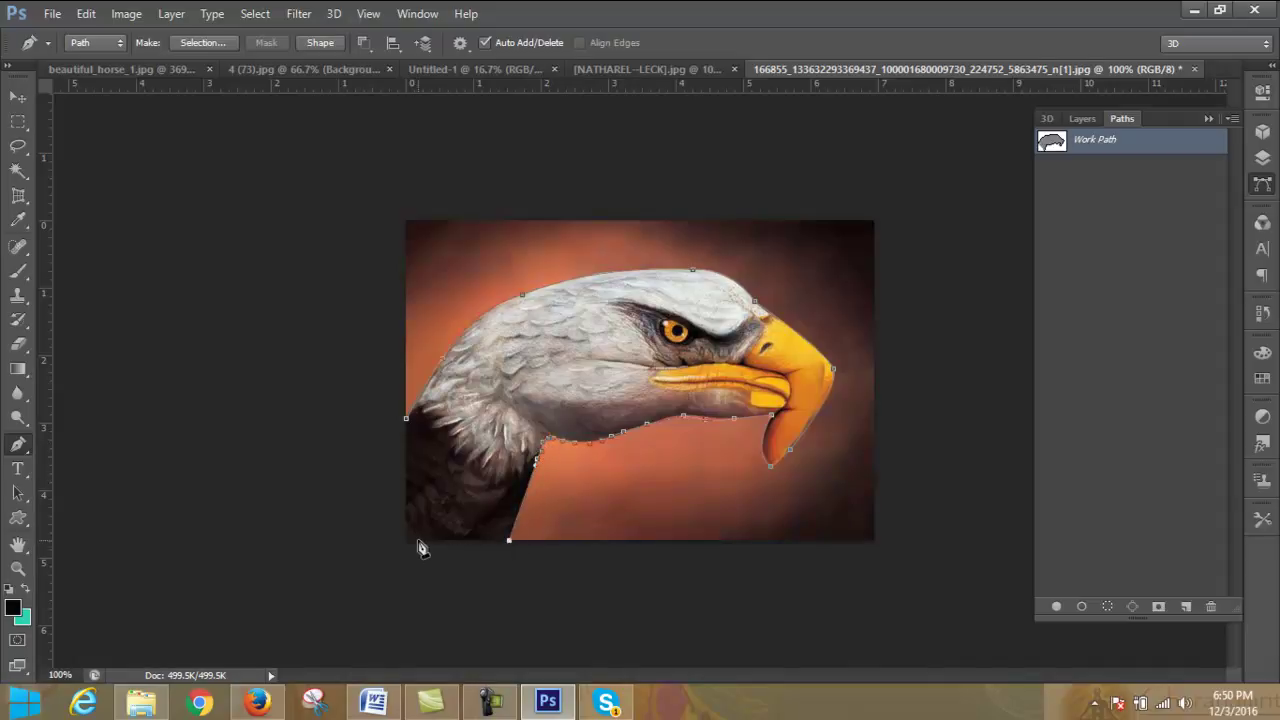
pyautogui.click(406, 541)
pyautogui.click(407, 420)
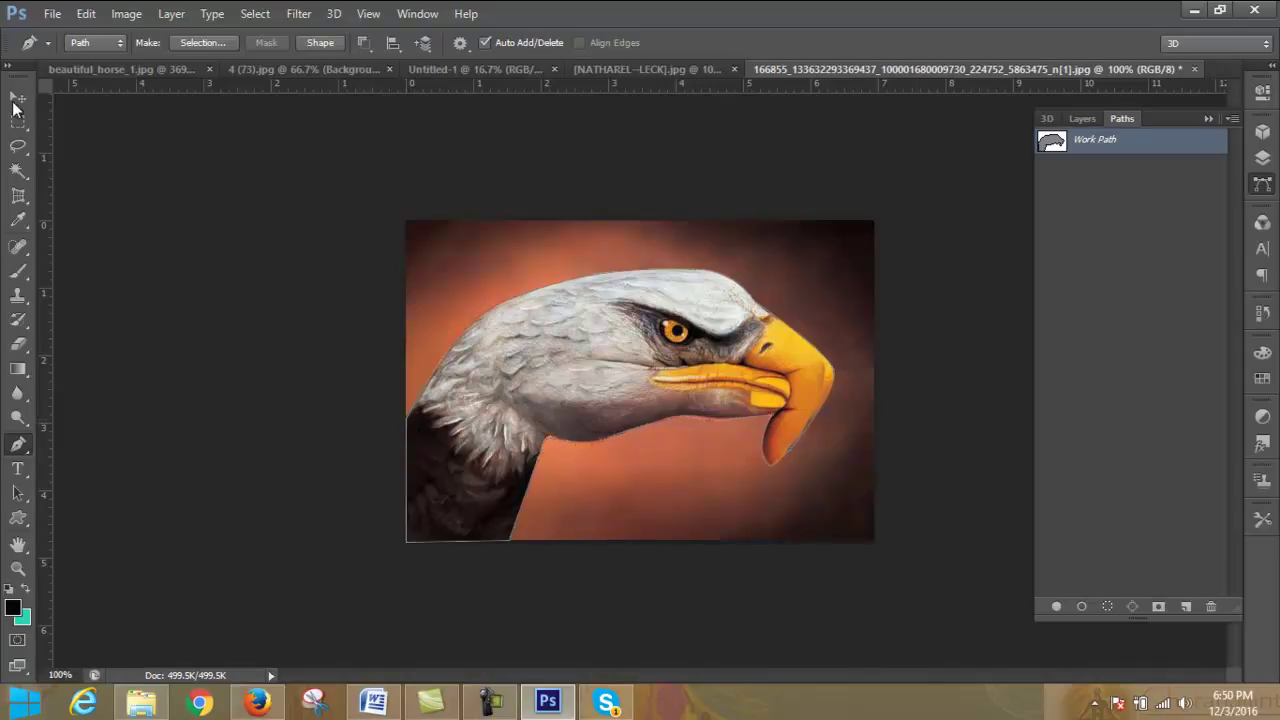
pyautogui.click(18, 96)
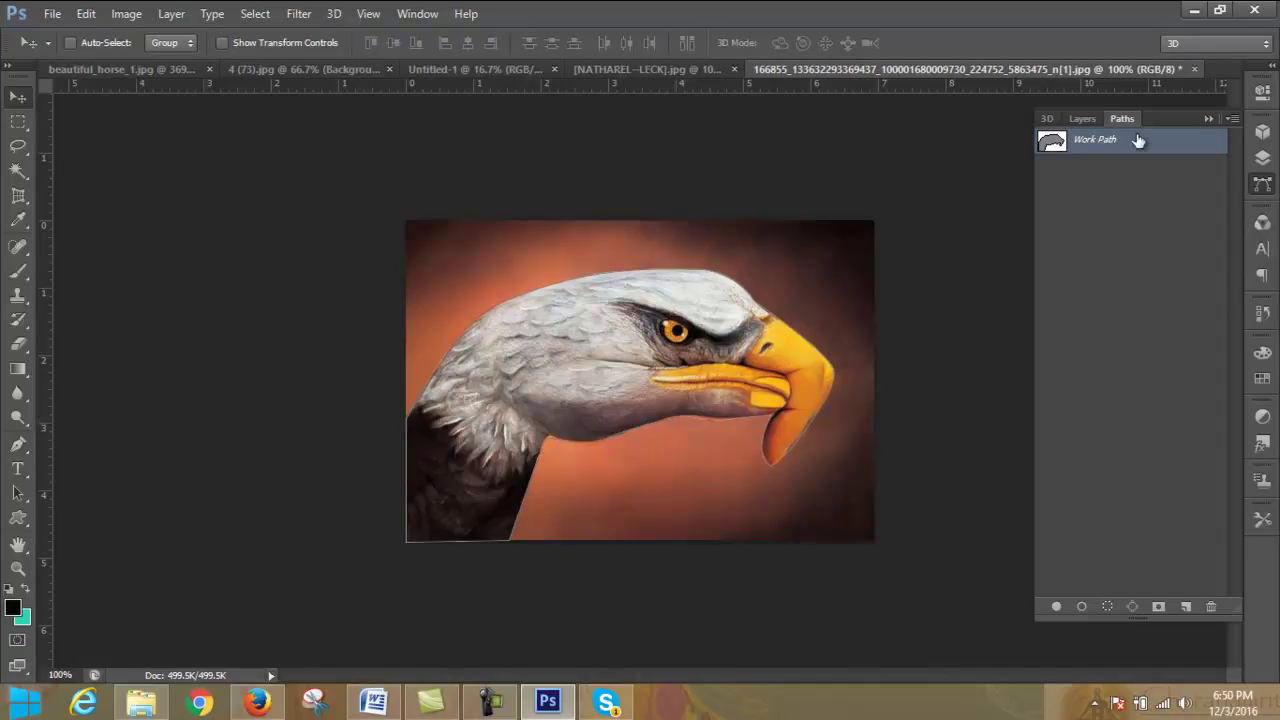
pyautogui.click(514, 65)
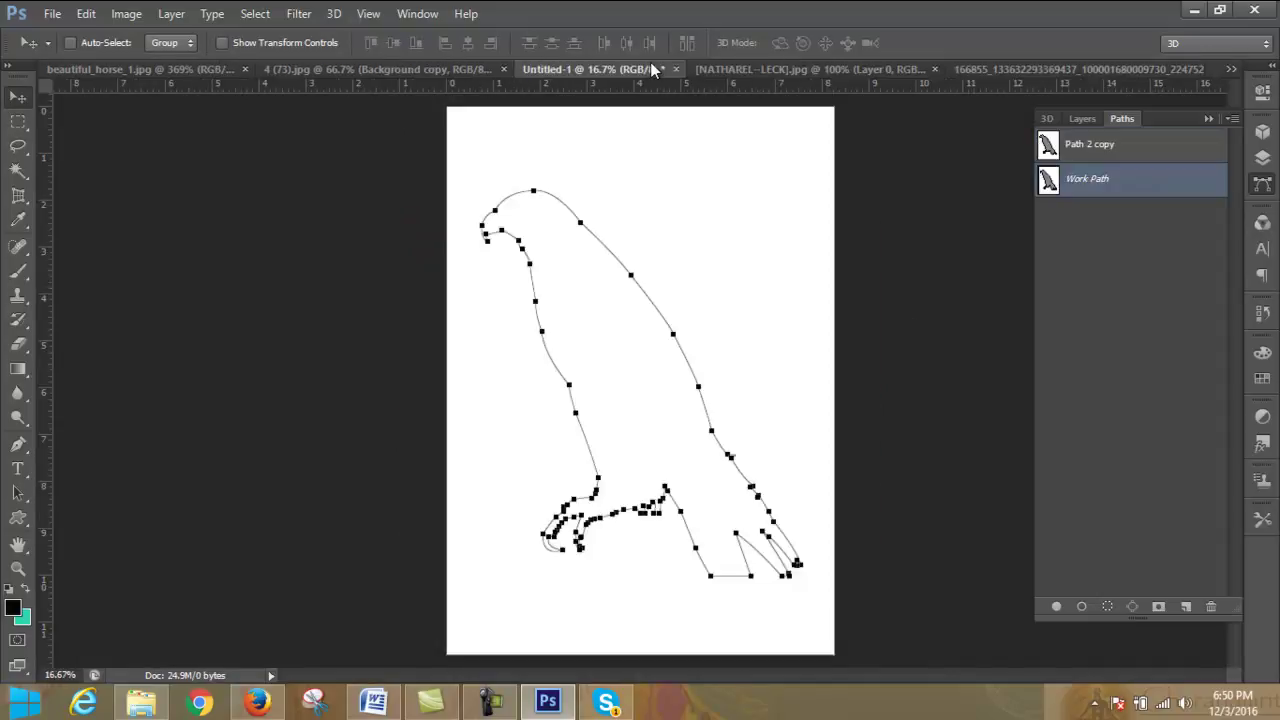
pyautogui.click(174, 67)
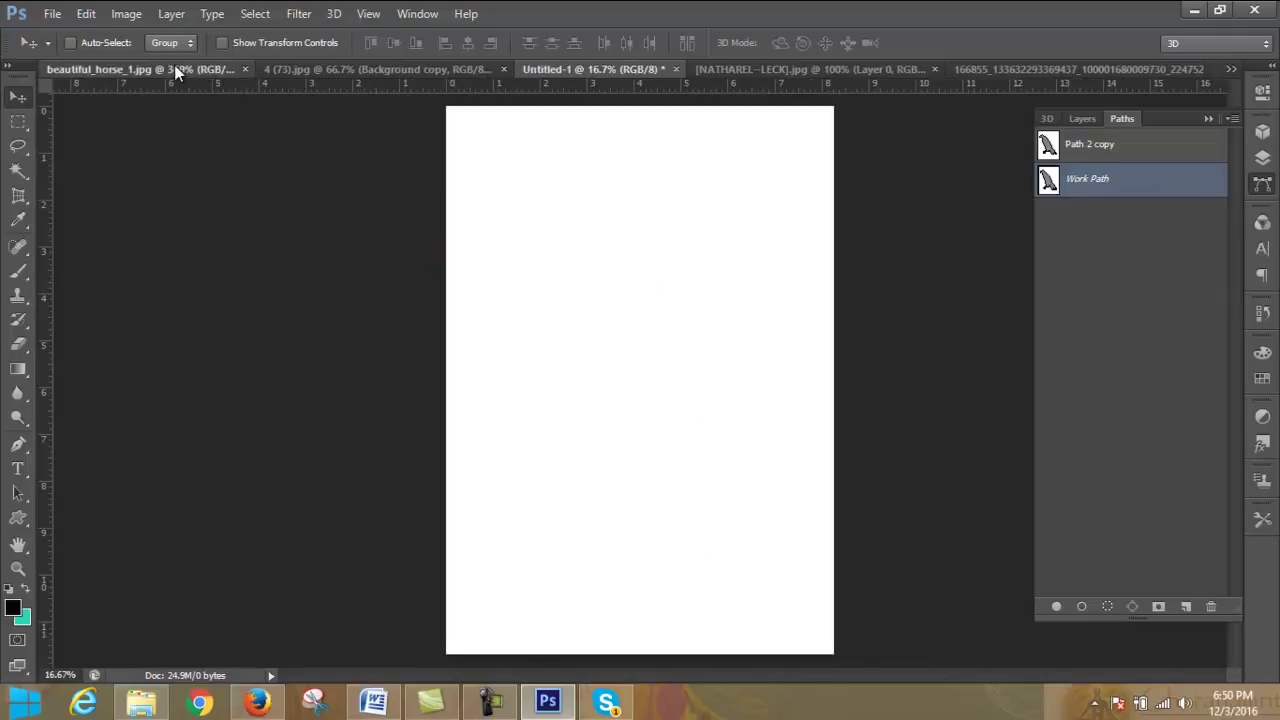
pyautogui.click(495, 68)
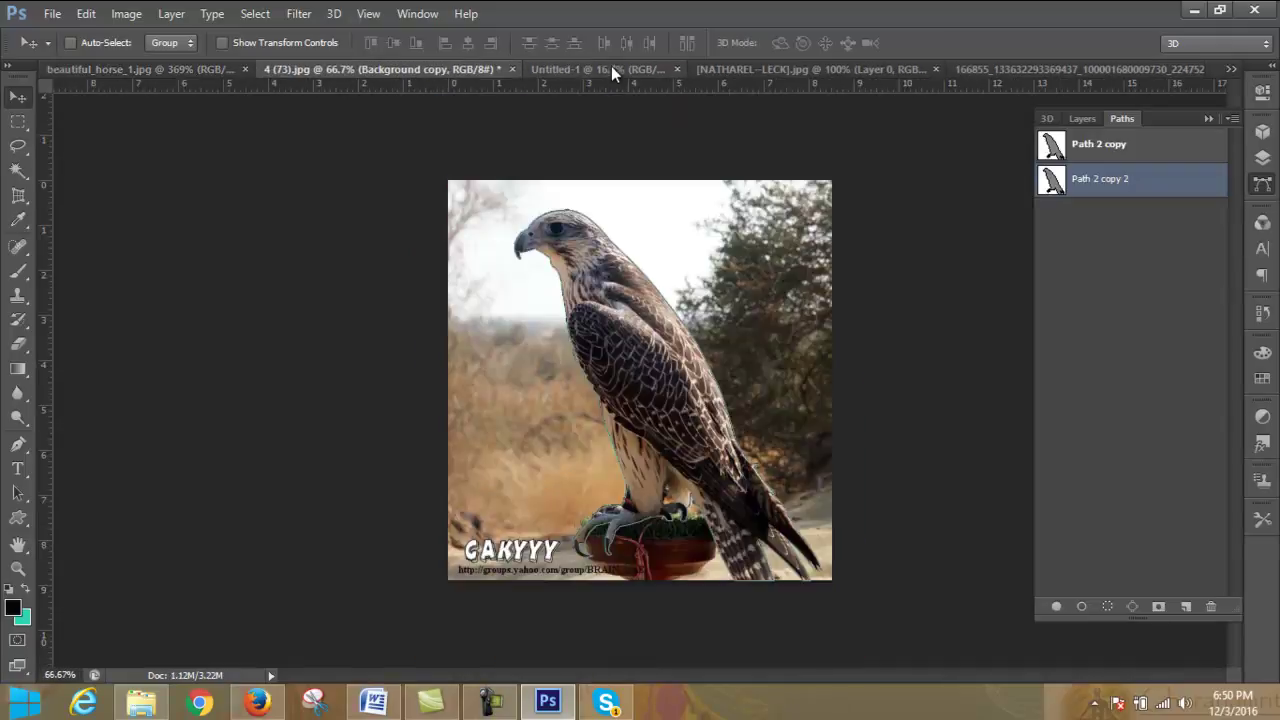
pyautogui.click(611, 66)
pyautogui.click(428, 66)
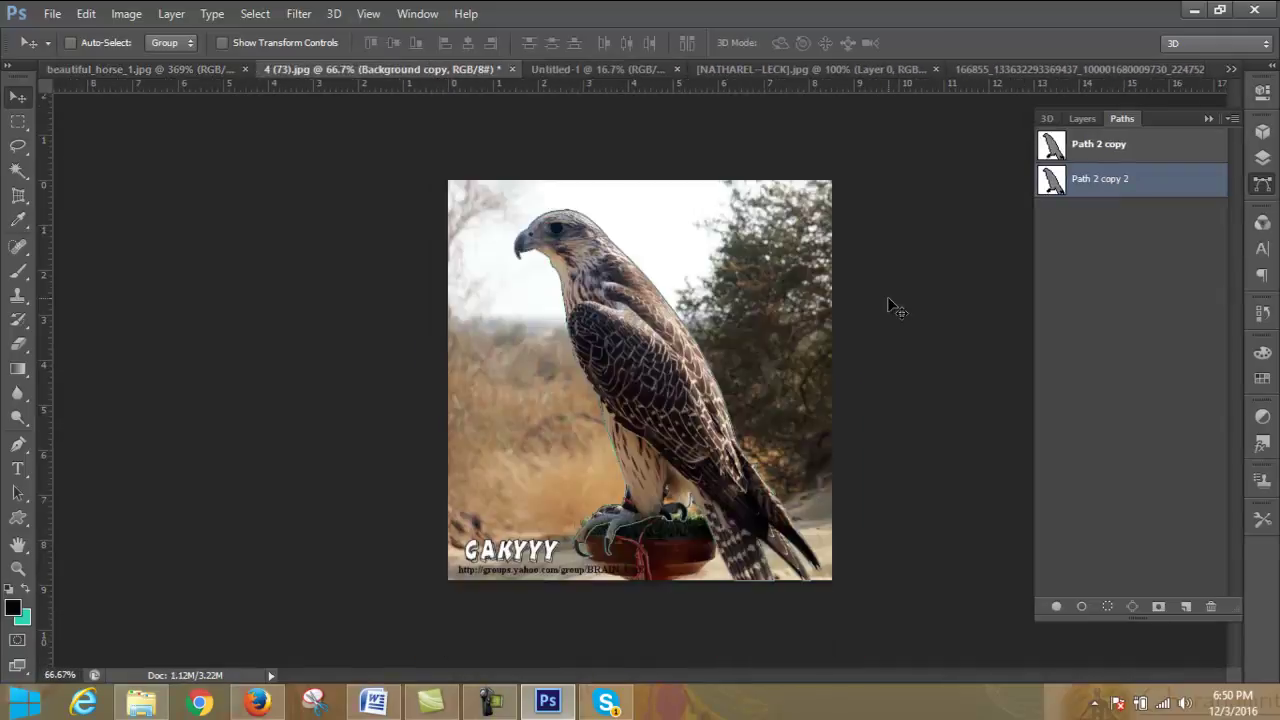
pyautogui.click(1066, 67)
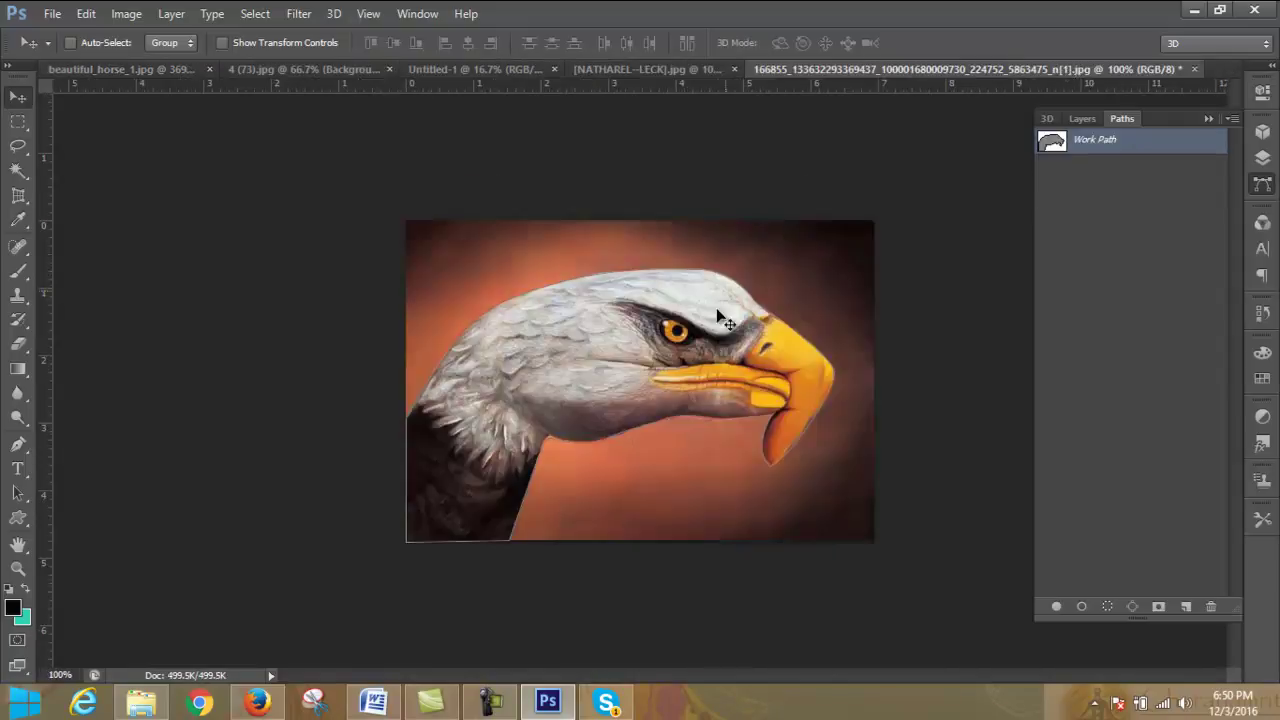
# - Drag the eagle image into the 4 (73).jpg falcon document and position it lower left
pyautogui.moveTo(593, 296)
pyautogui.mouseDown()
pyautogui.moveTo(351, 72)
pyautogui.moveTo(422, 121)
pyautogui.mouseUp()
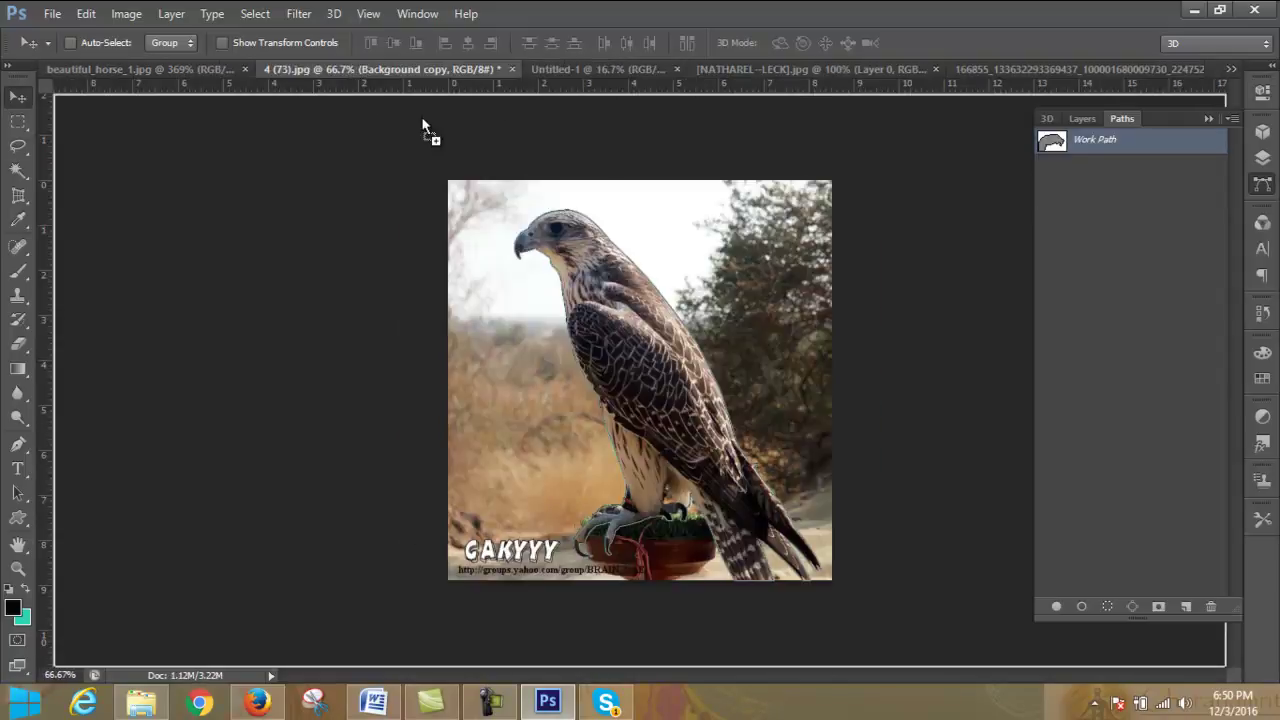
pyautogui.moveTo(752, 313)
pyautogui.mouseDown()
pyautogui.moveTo(651, 299)
pyautogui.moveTo(668, 378)
pyautogui.mouseUp()
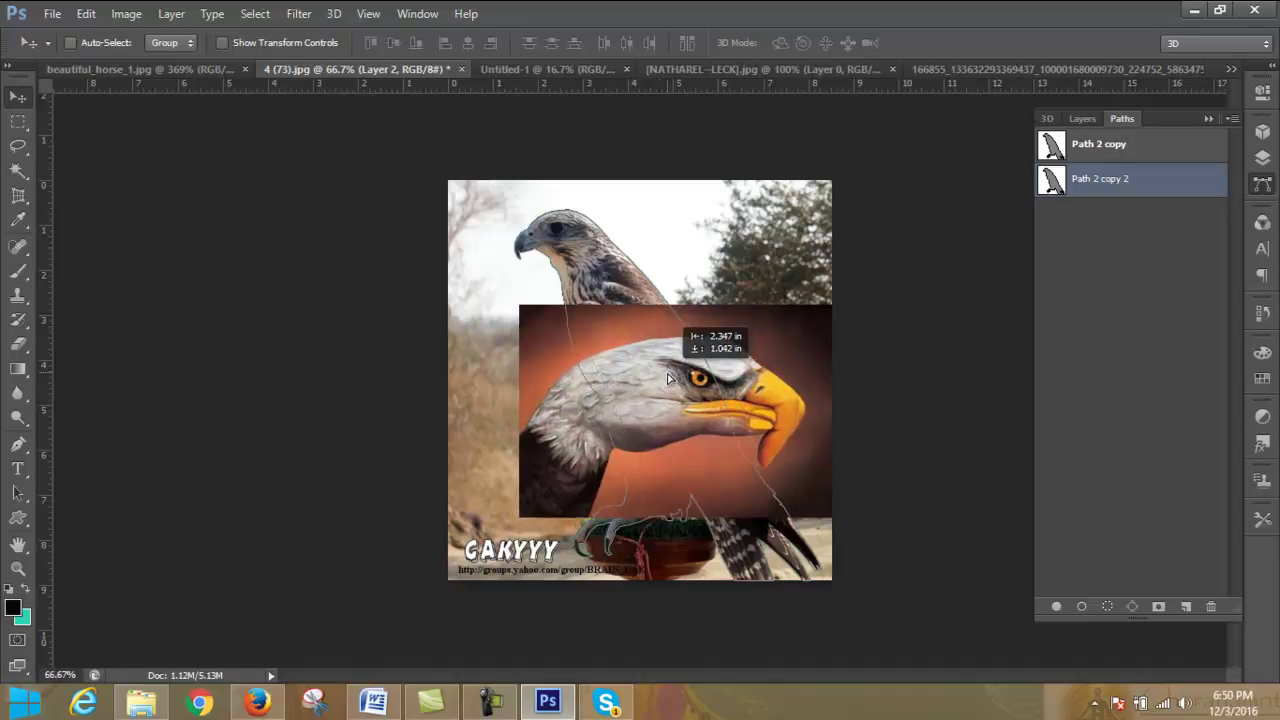
pyautogui.moveTo(668, 378)
pyautogui.mouseDown()
pyautogui.moveTo(604, 402)
pyautogui.moveTo(632, 378)
pyautogui.mouseUp()
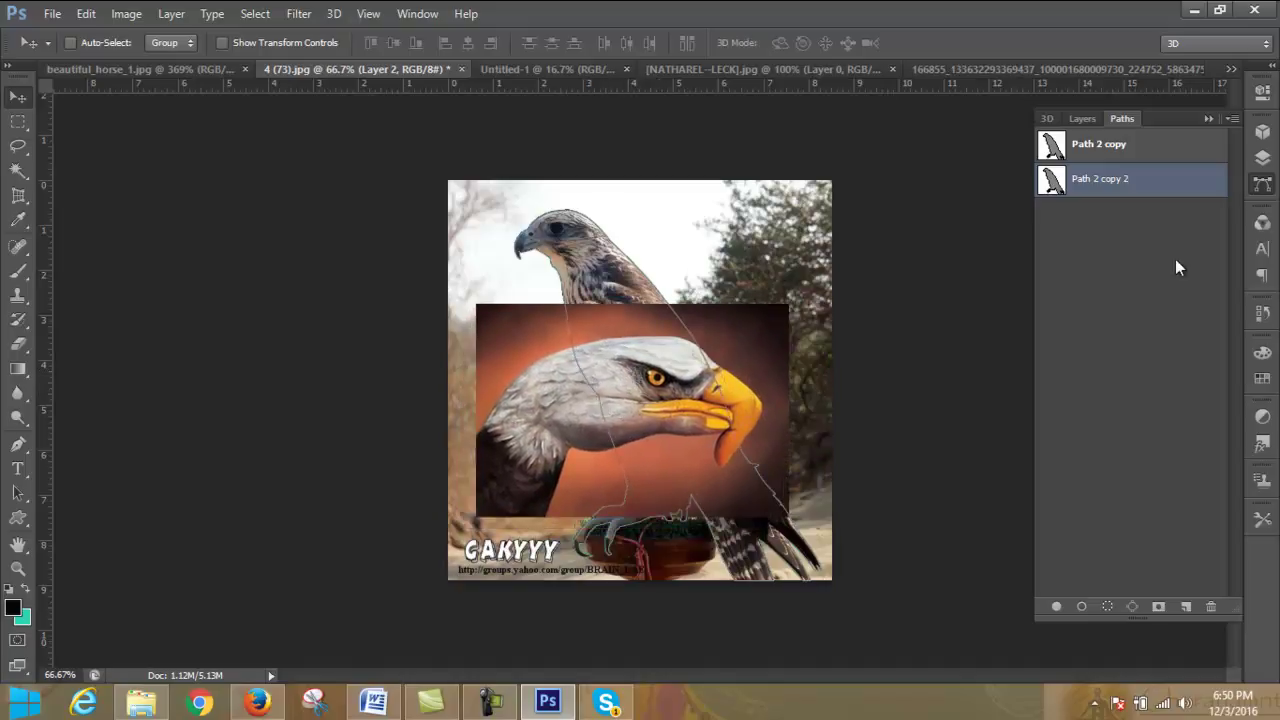
# - Make Path 2 copy the document's clipping path
pyautogui.click(1231, 118)
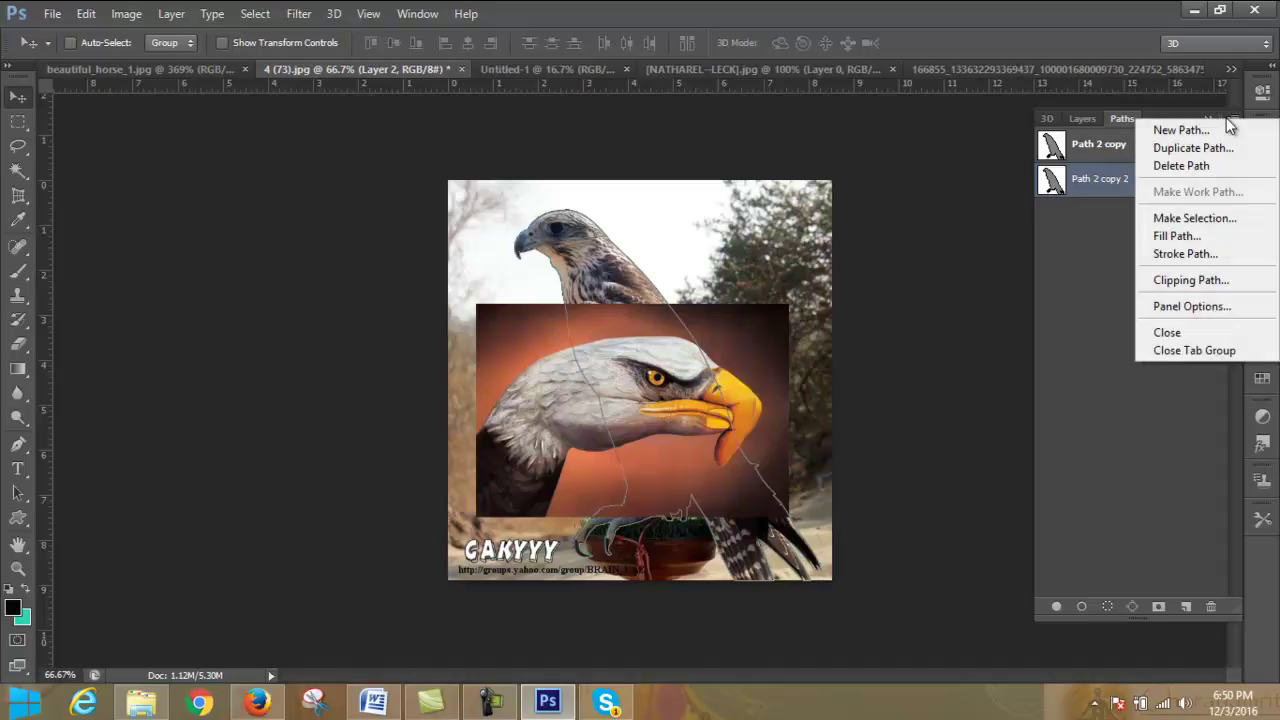
pyautogui.click(1213, 280)
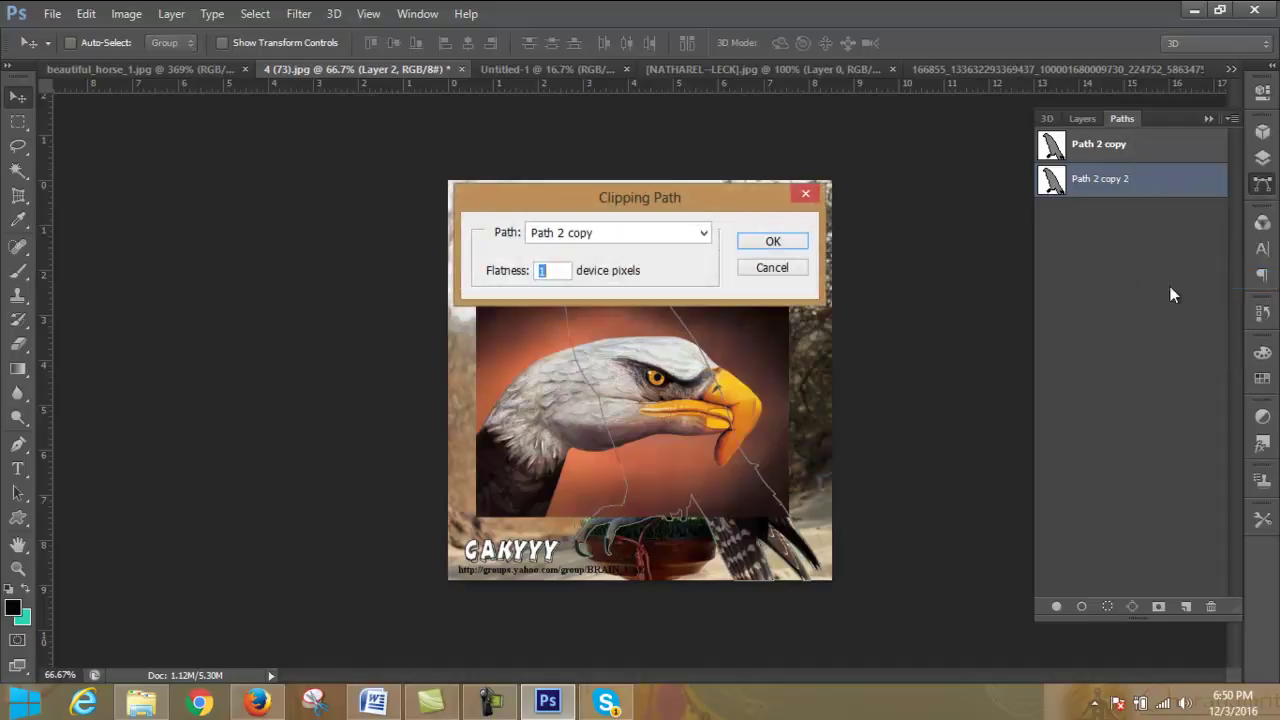
pyautogui.click(788, 244)
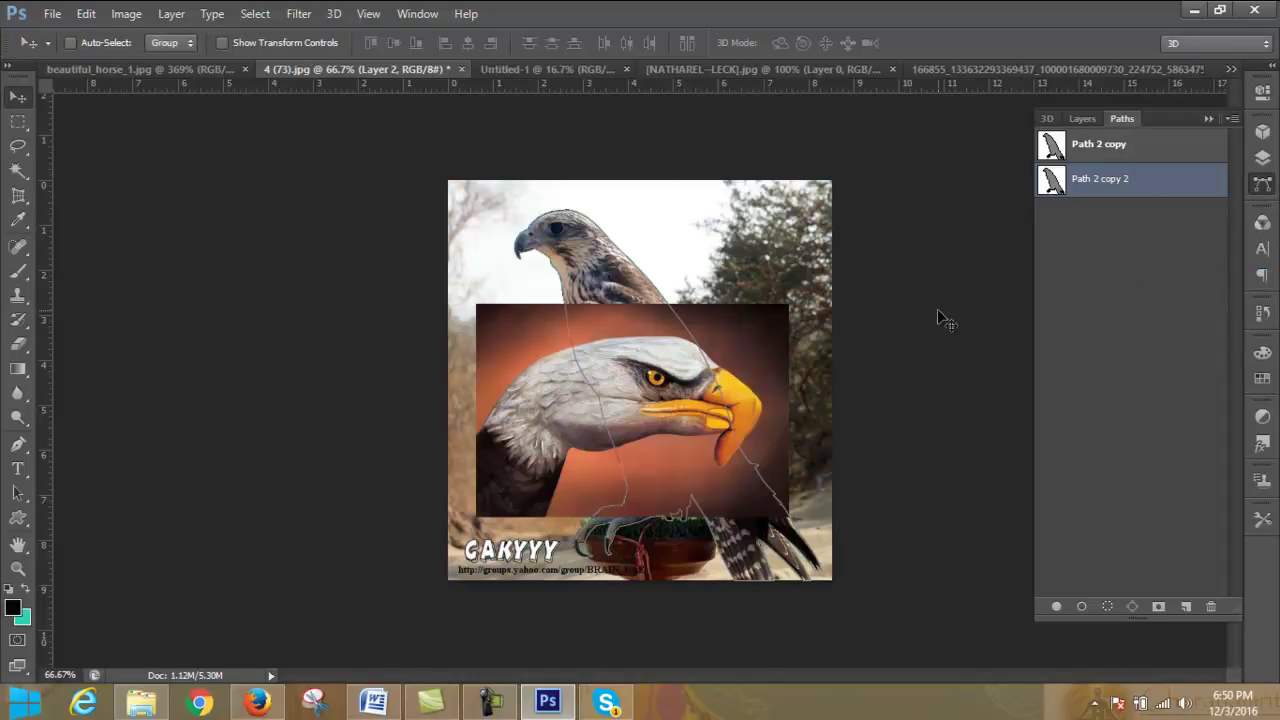
pyautogui.click(1083, 120)
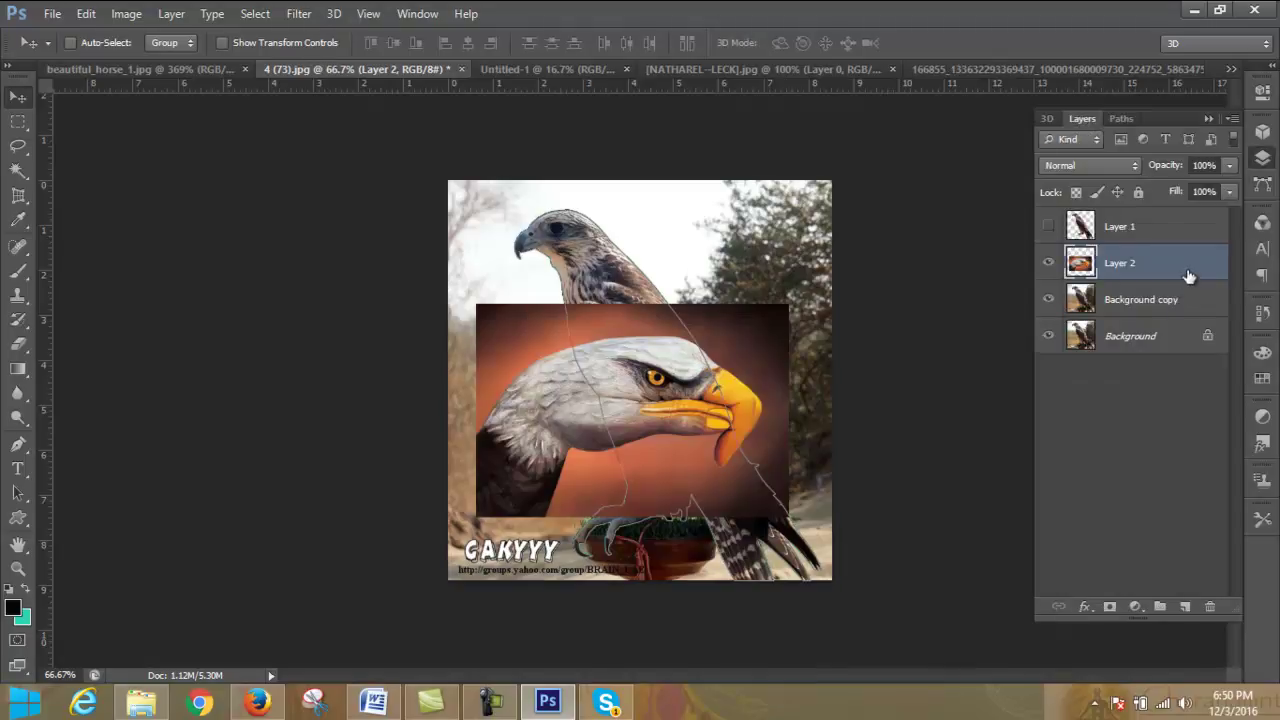
# - Try reordering Layer 1 and Layer 2, applying and undoing a clipping mask on each
pyautogui.moveTo(1186, 275); pyautogui.dragTo(1186, 220)
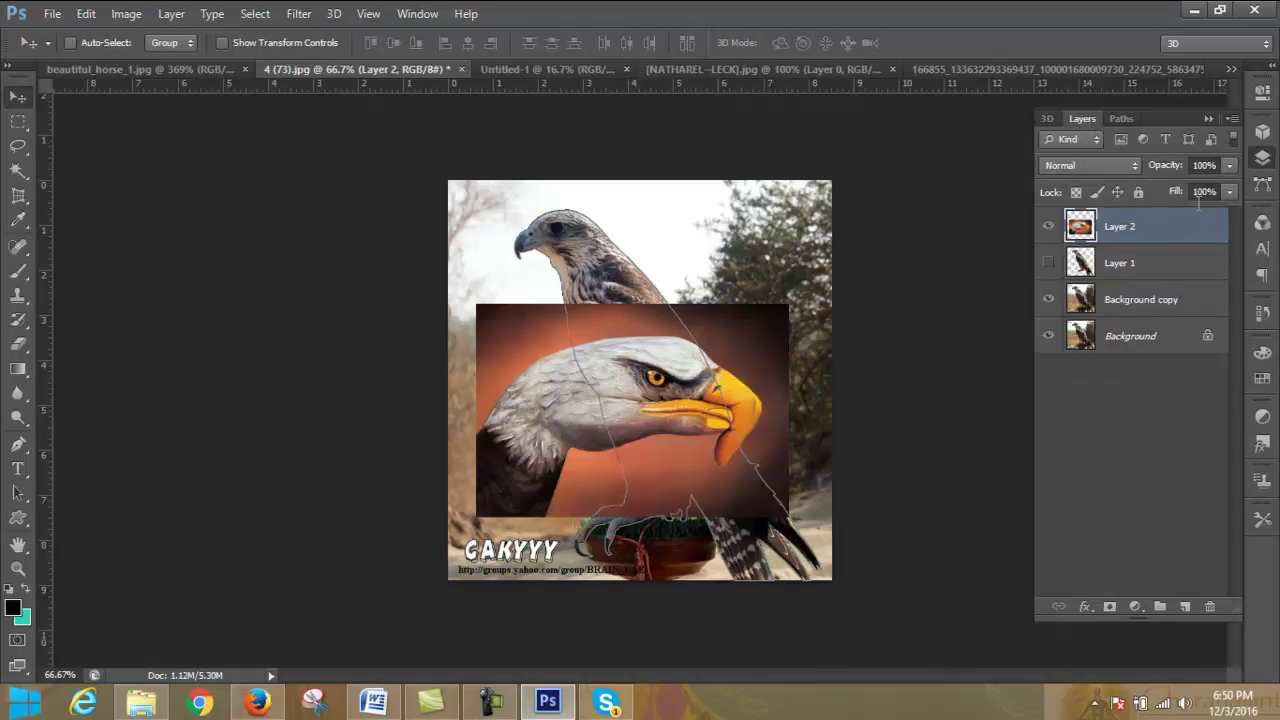
pyautogui.click(1232, 118)
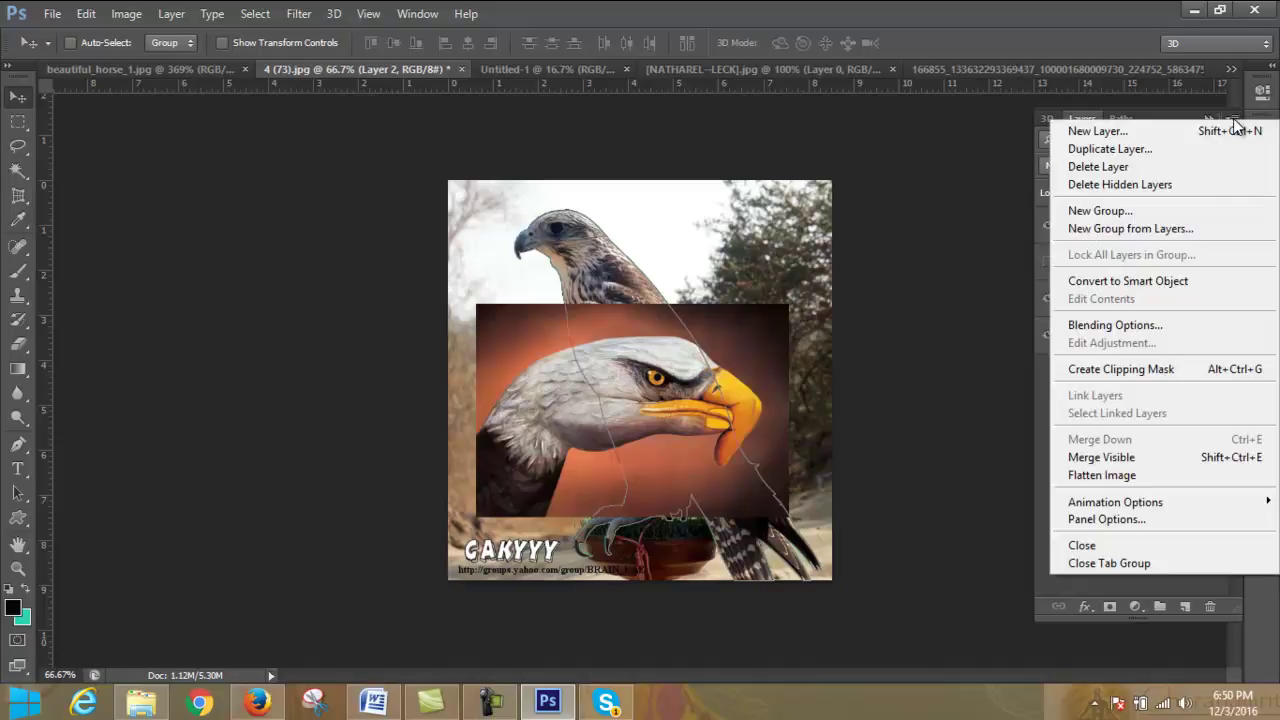
pyautogui.click(1215, 369)
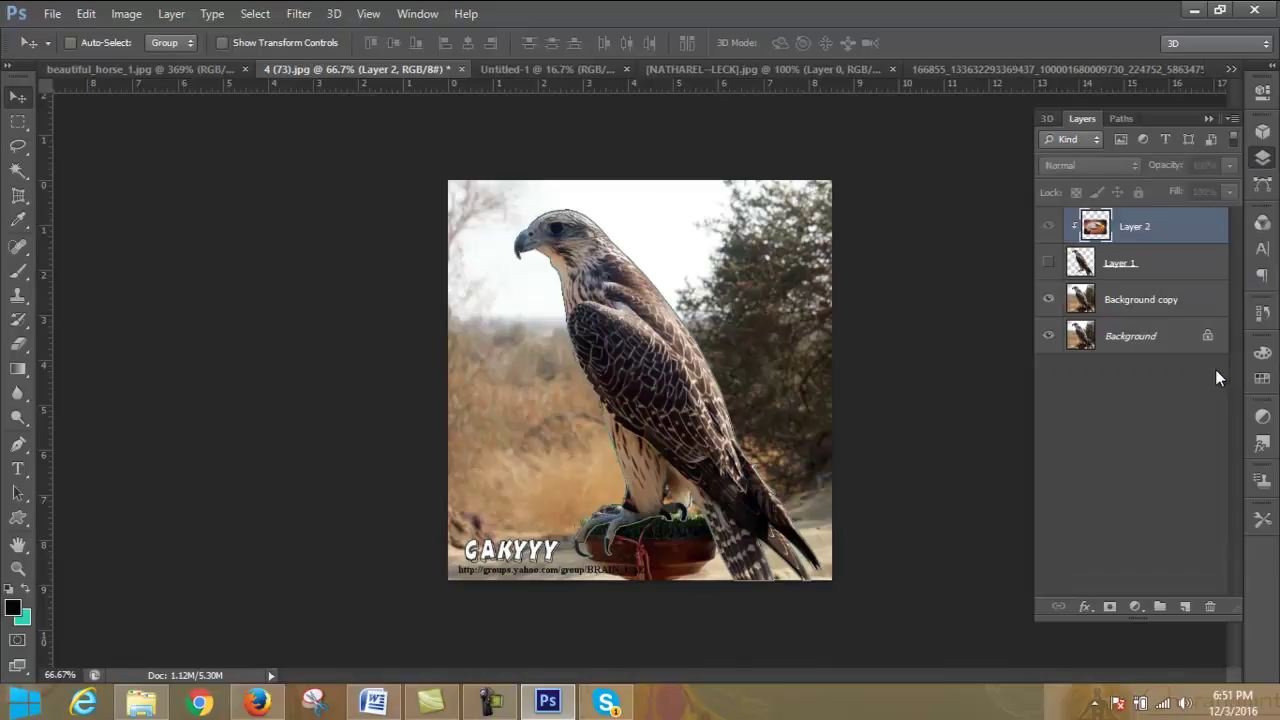
pyautogui.hotkey('ctrl', 'alt', 'g')
pyautogui.click(1155, 265)
pyautogui.click(1048, 261)
pyautogui.moveTo(1170, 268)
pyautogui.mouseDown()
pyautogui.moveTo(1175, 222)
pyautogui.moveTo(1168, 260)
pyautogui.mouseUp()
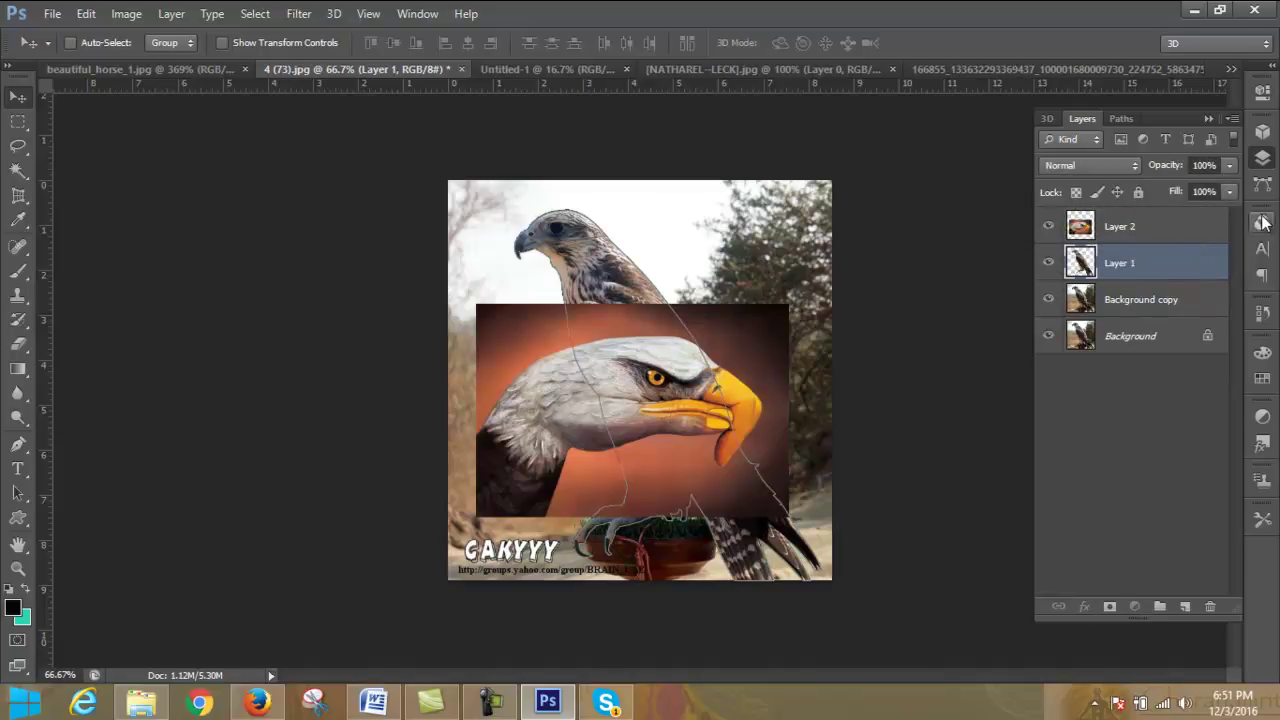
pyautogui.click(1232, 118)
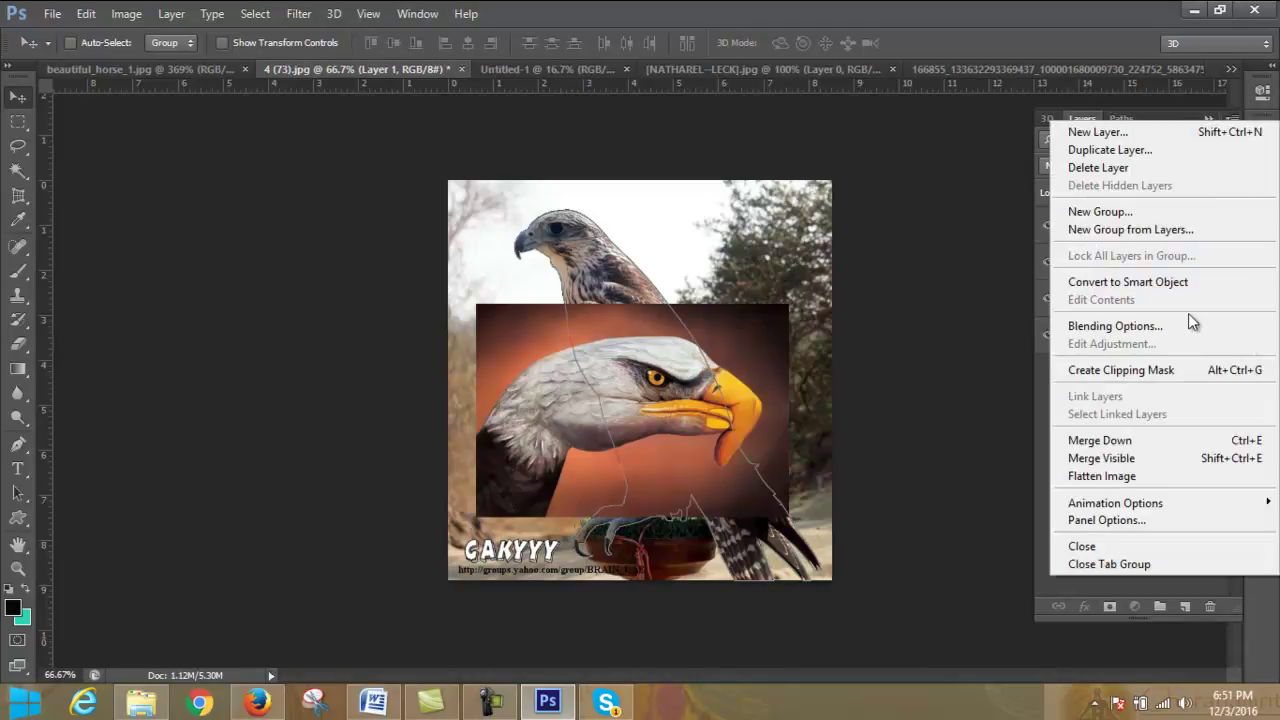
pyautogui.click(1180, 370)
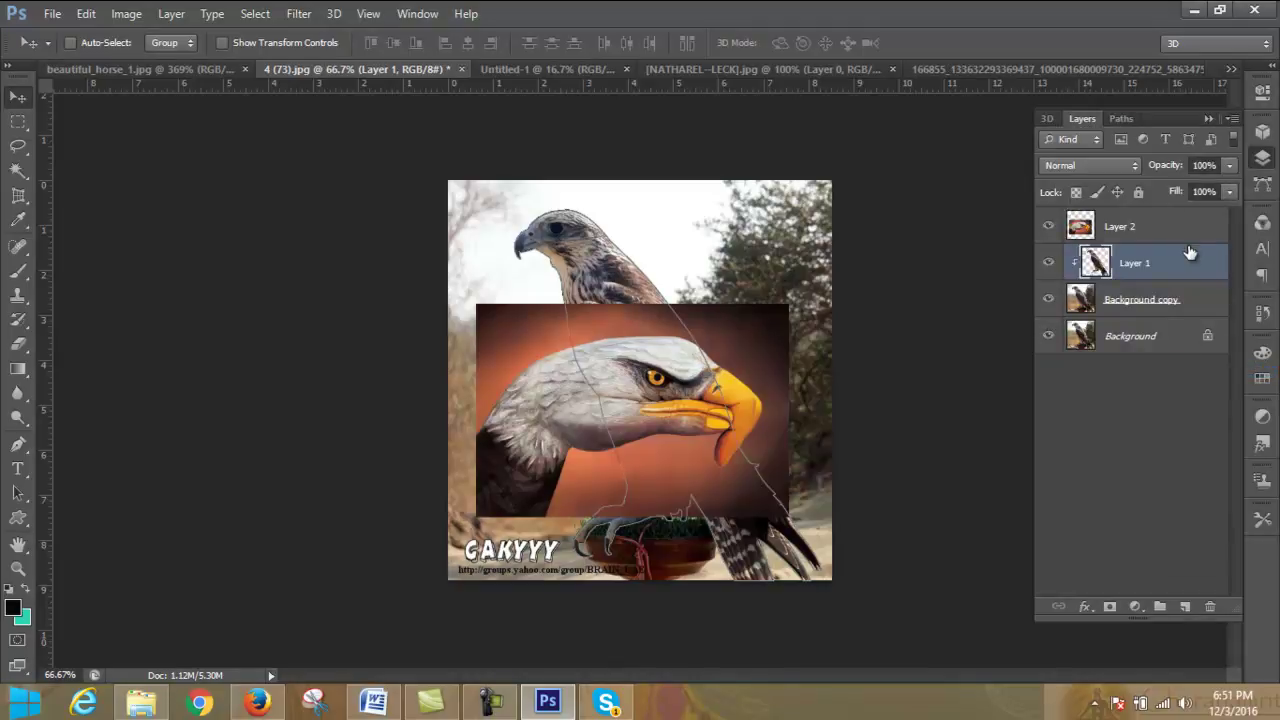
pyautogui.hotkey('ctrl', 'alt', 'g')
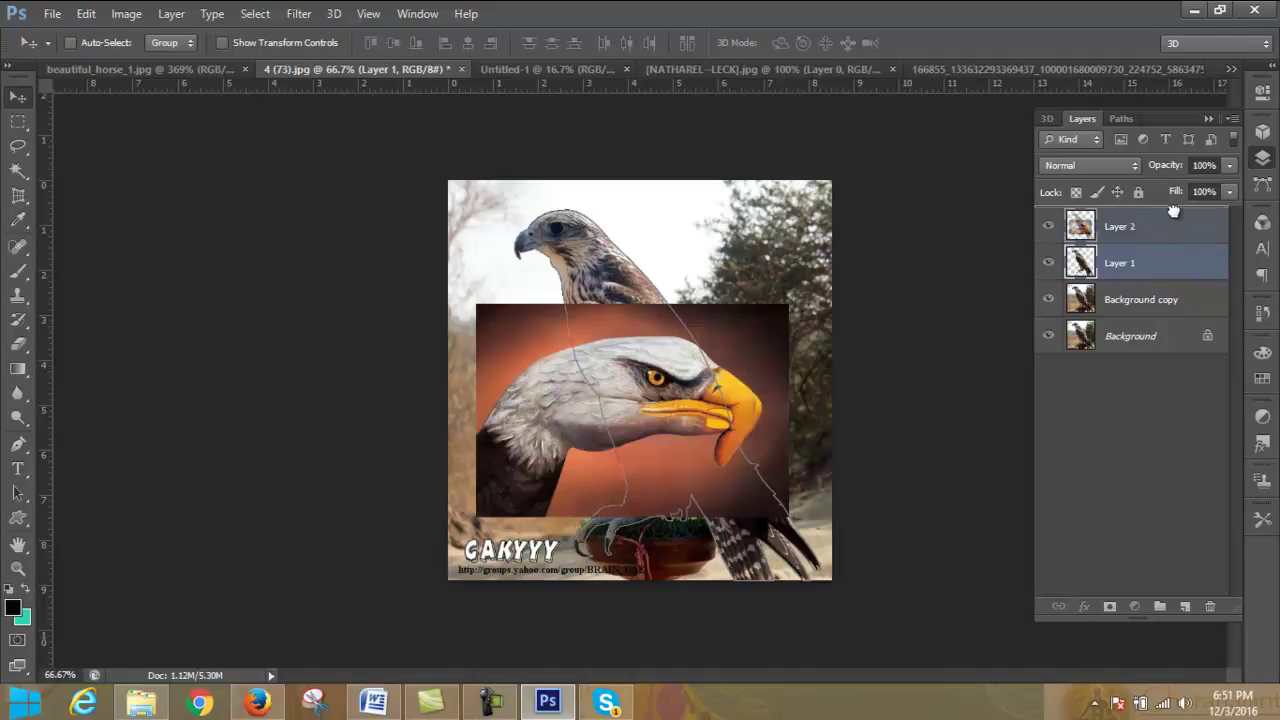
# - Put Layer 1 on top and hide it, then move the eagle Layer 2 upward
pyautogui.moveTo(1168, 266); pyautogui.dragTo(1182, 220)
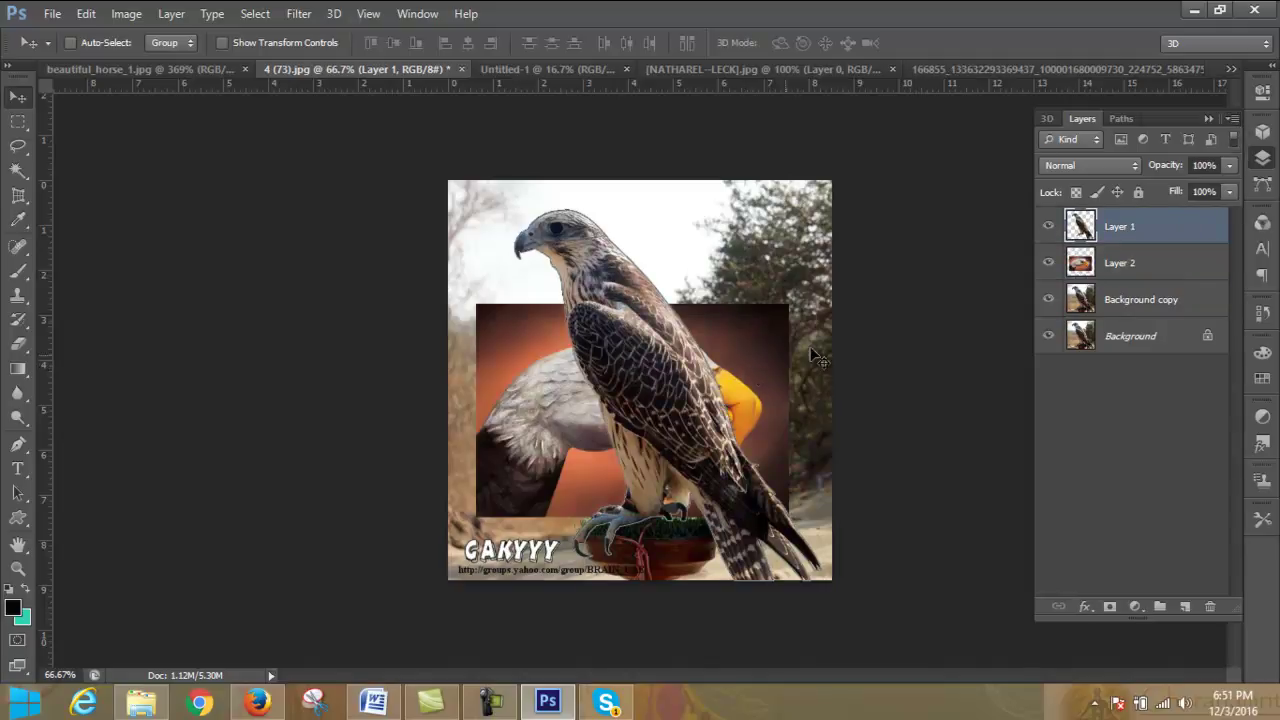
pyautogui.click(1048, 226)
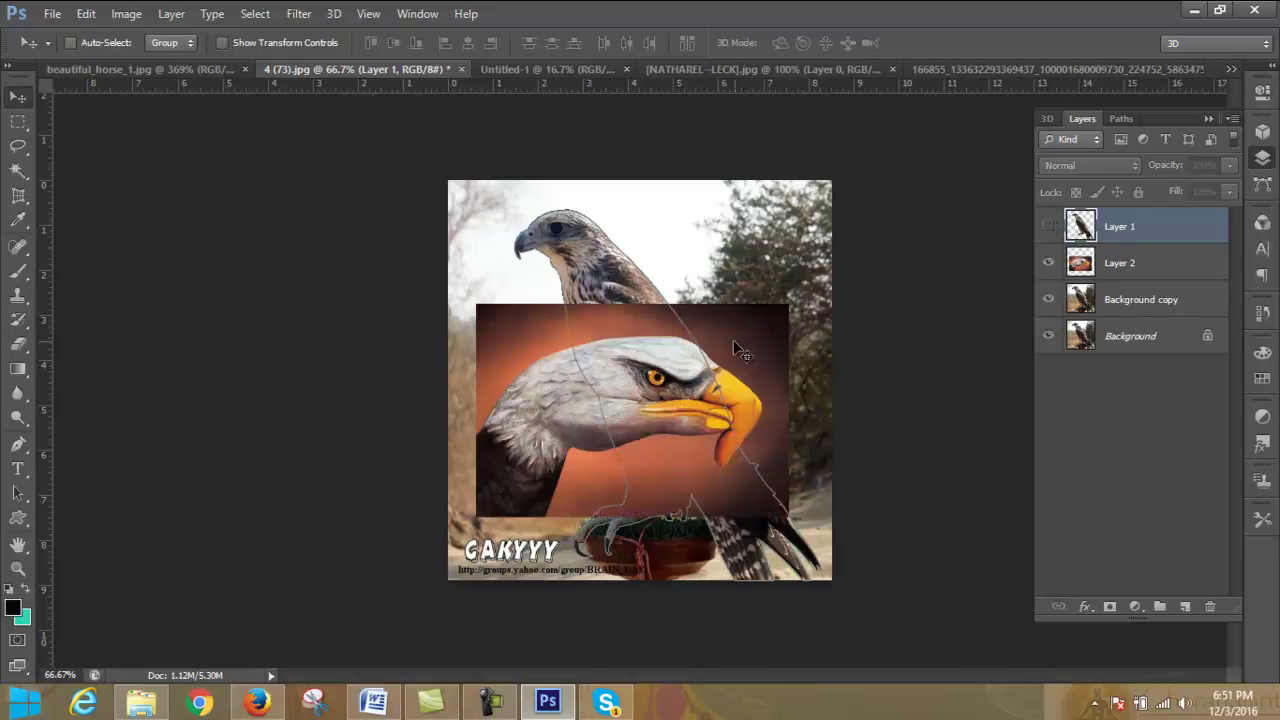
pyautogui.click(1105, 272)
pyautogui.moveTo(712, 332); pyautogui.dragTo(713, 259)
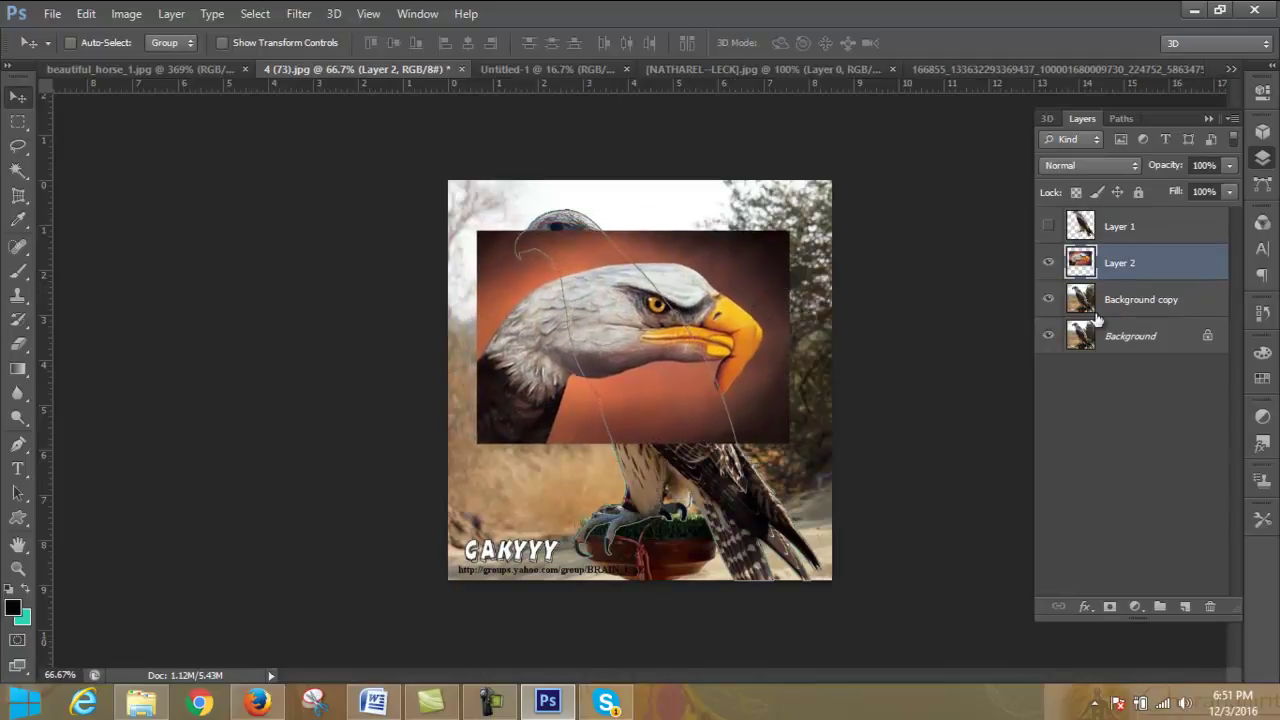
# - Clip Layer 2 to Background copy, then switch back to the 166855… eagle document
pyautogui.click(1233, 118)
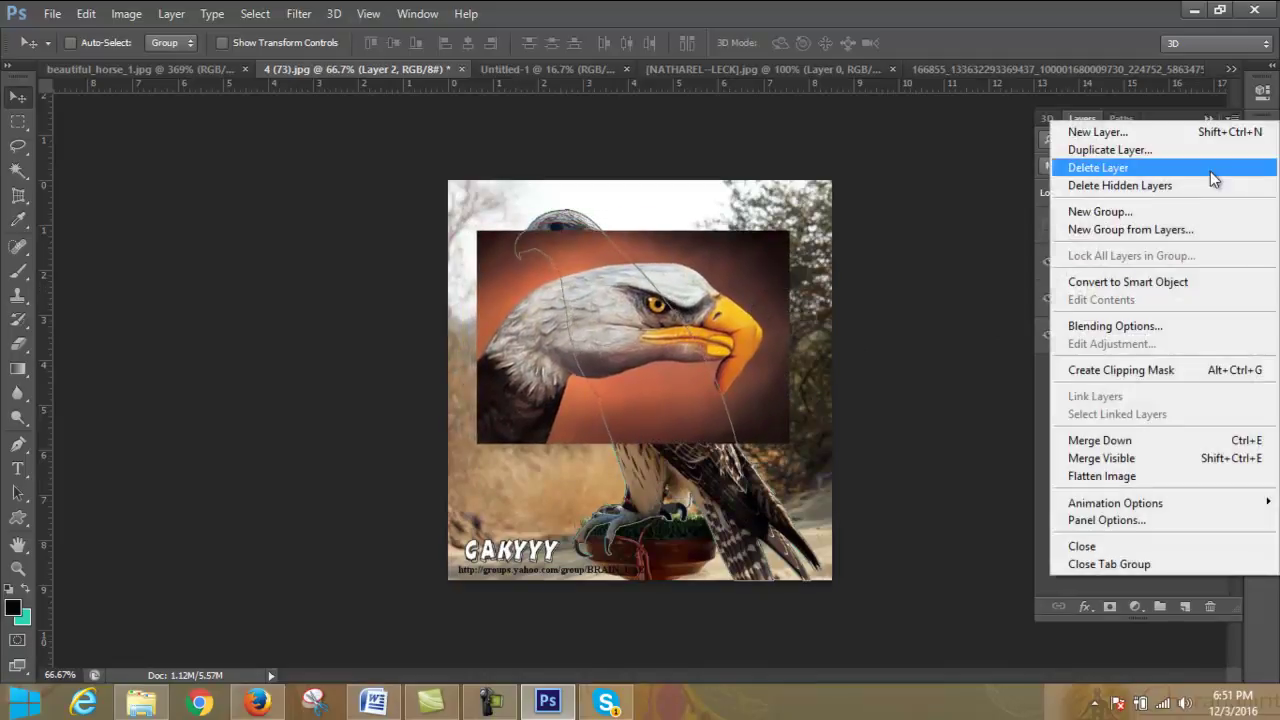
pyautogui.click(1174, 374)
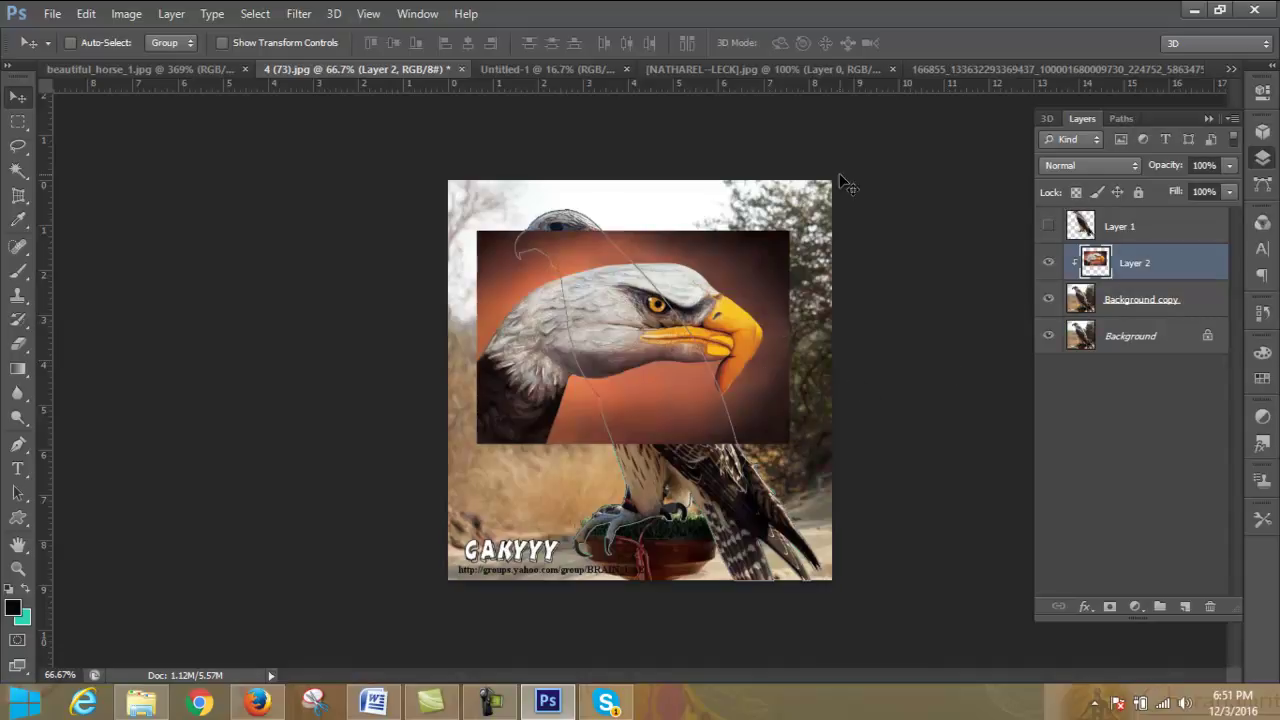
pyautogui.click(1030, 66)
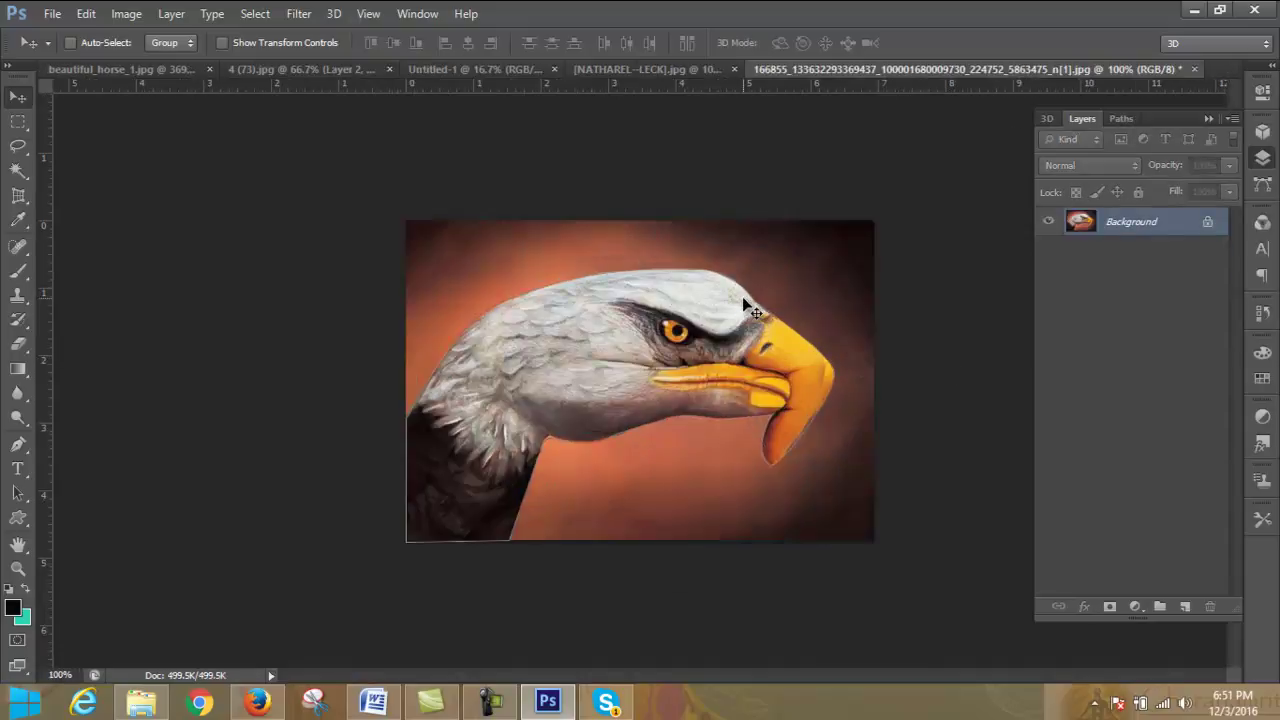
# - Drag the eagle outline path into 4 (73).jpg with Path Selection and align it over the eagle head
pyautogui.click(18, 98)
pyautogui.press('a')
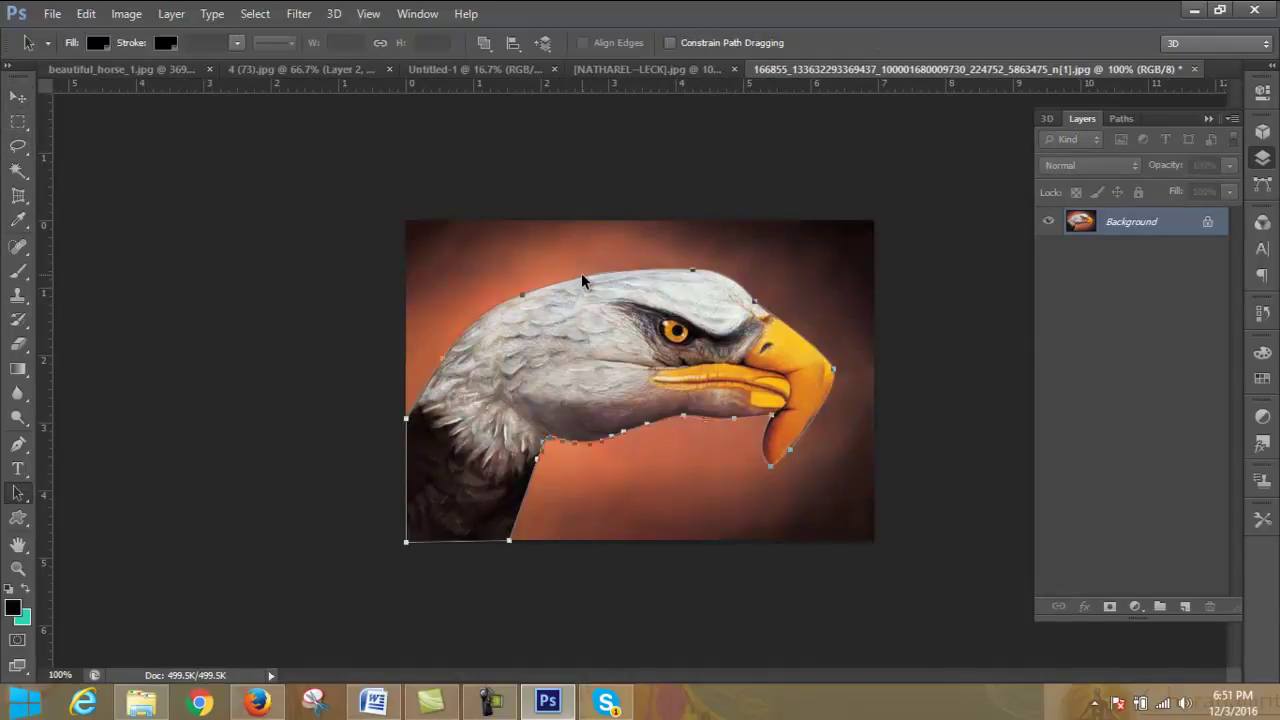
pyautogui.moveTo(582, 276)
pyautogui.mouseDown()
pyautogui.moveTo(333, 78)
pyautogui.moveTo(678, 297)
pyautogui.mouseUp()
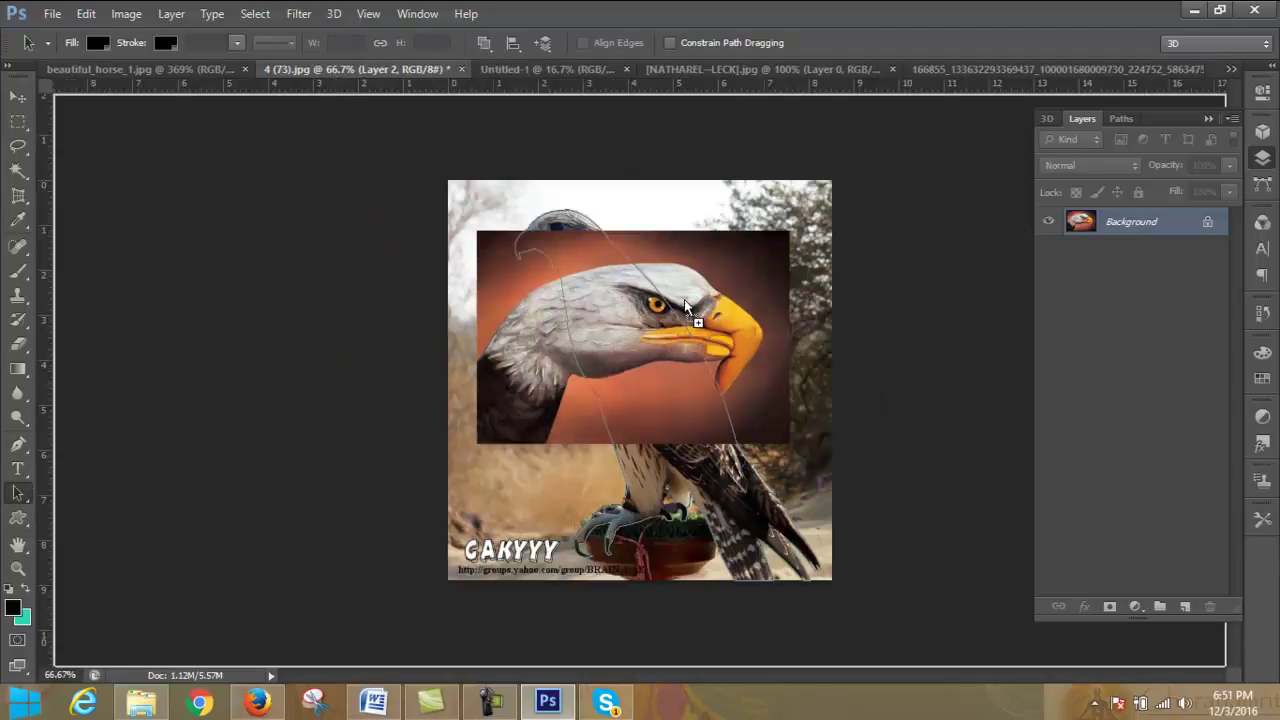
pyautogui.moveTo(678, 297); pyautogui.dragTo(661, 269)
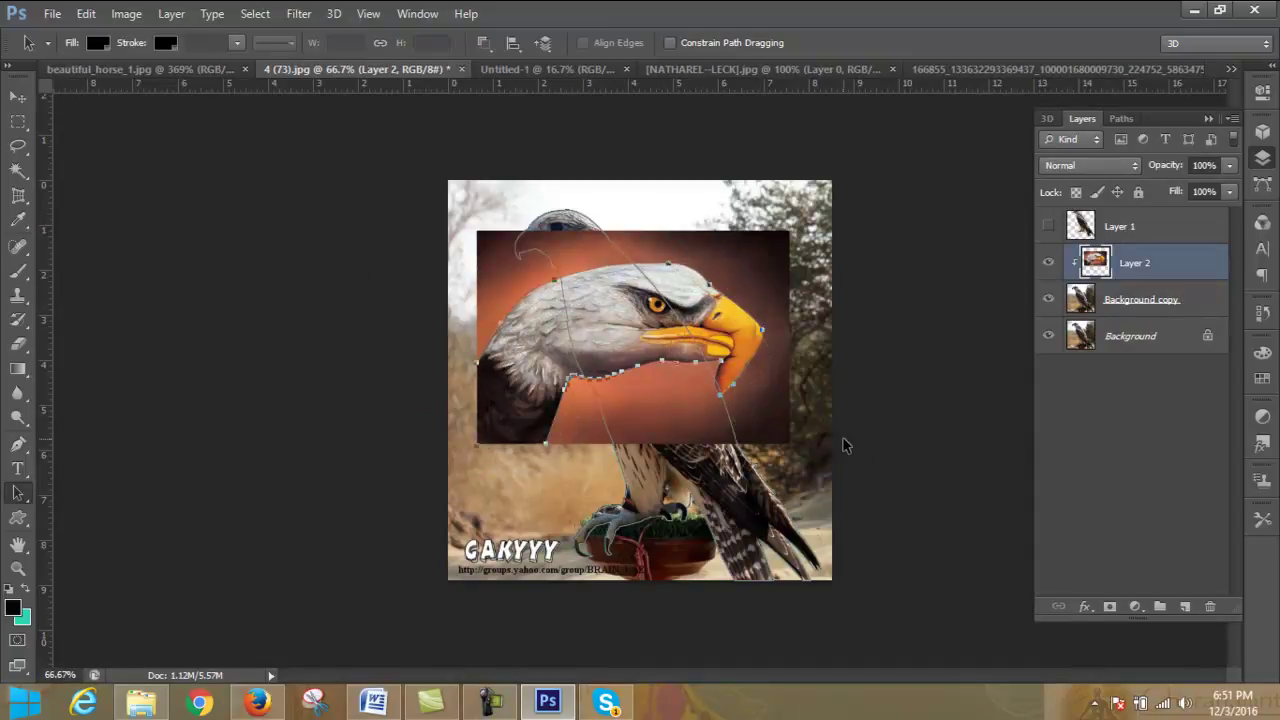
# - Release Layer 2's clipping mask and briefly toggle Layer 1 visibility to check
pyautogui.rightClick(1097, 260)
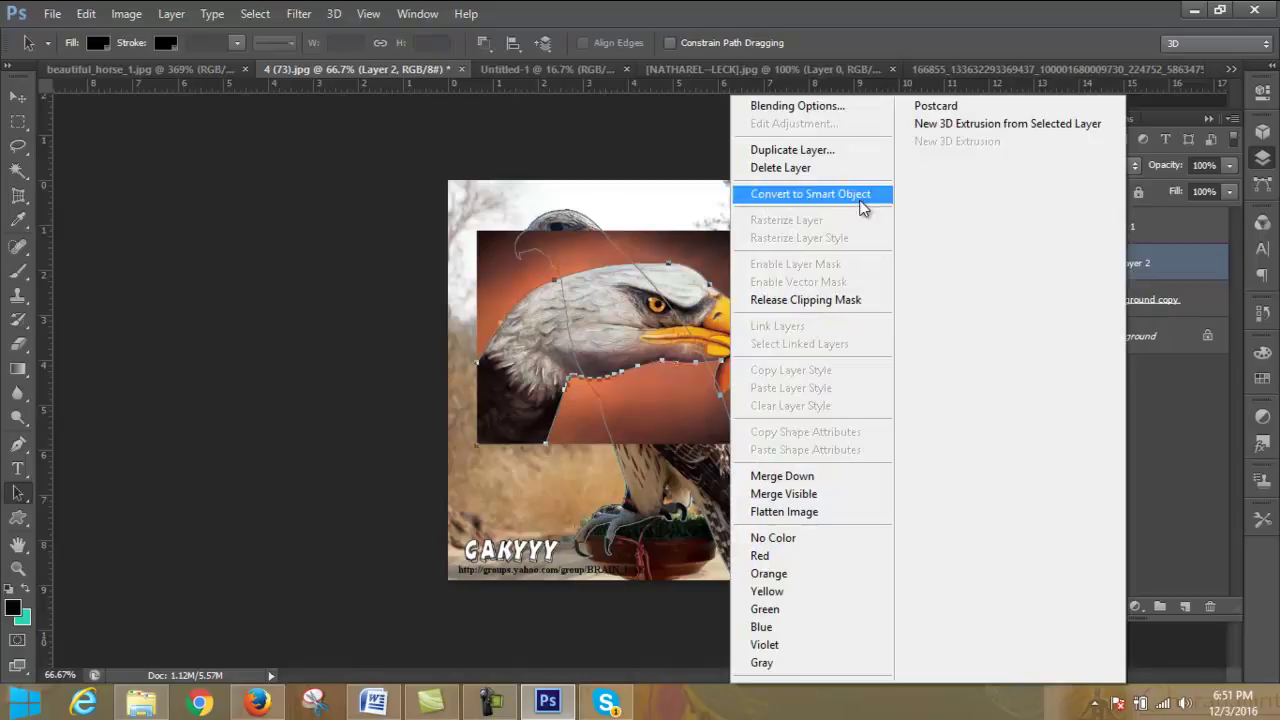
pyautogui.click(830, 300)
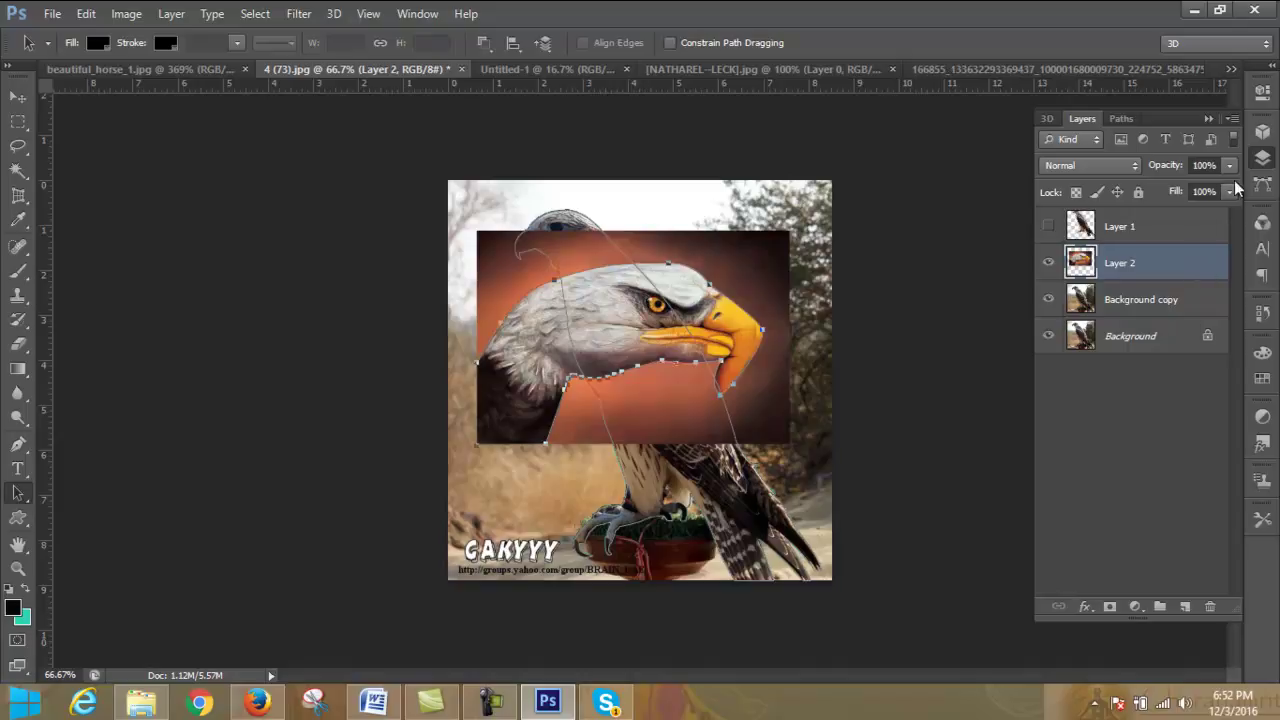
pyautogui.click(1122, 119)
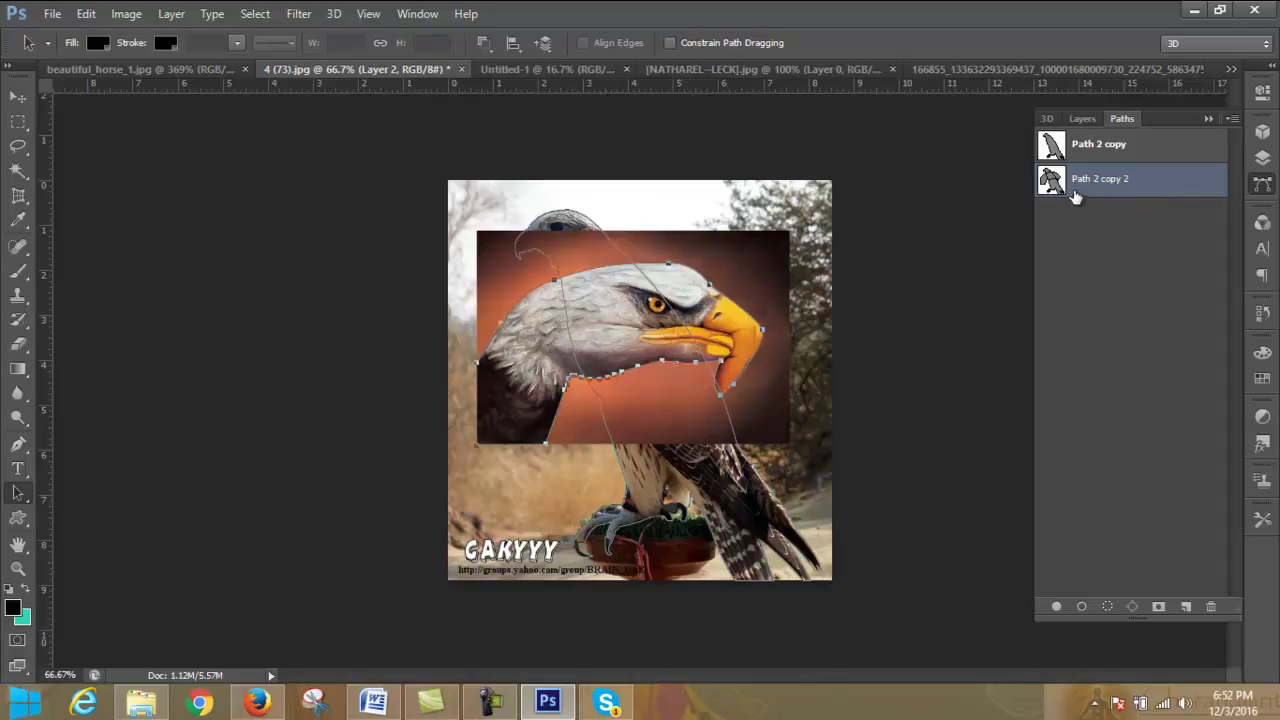
pyautogui.click(1083, 119)
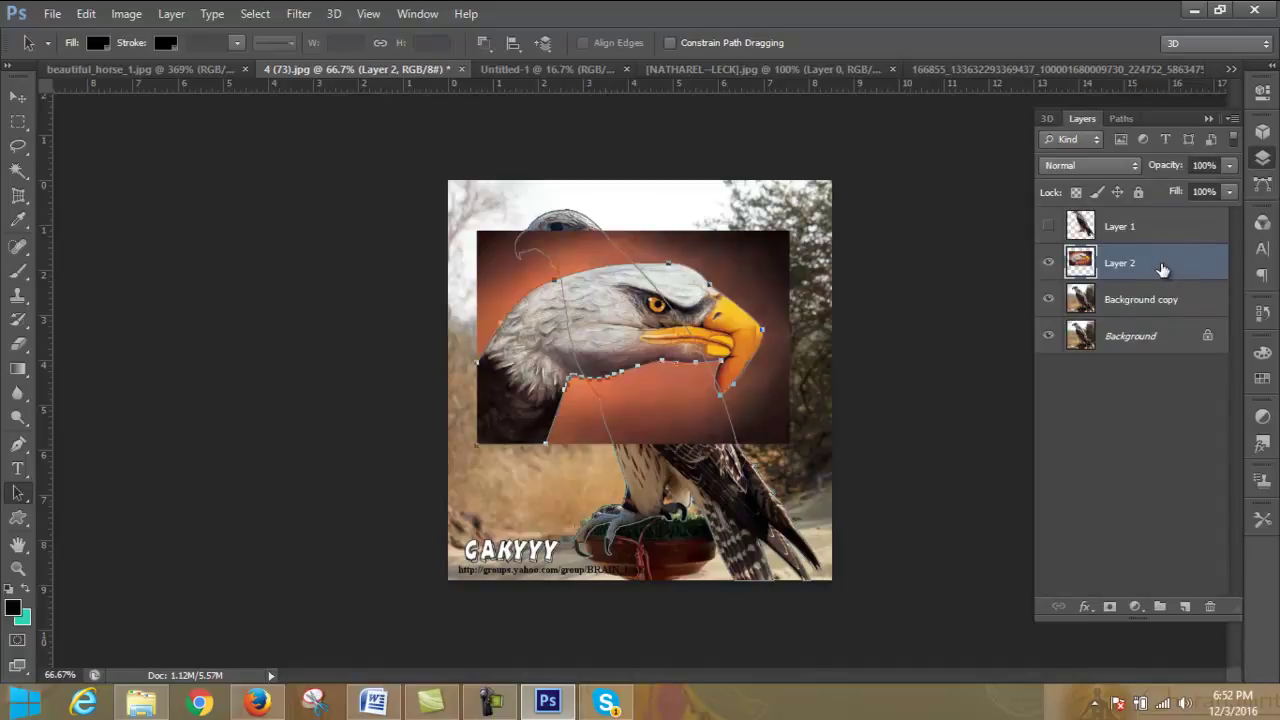
pyautogui.click(1048, 227)
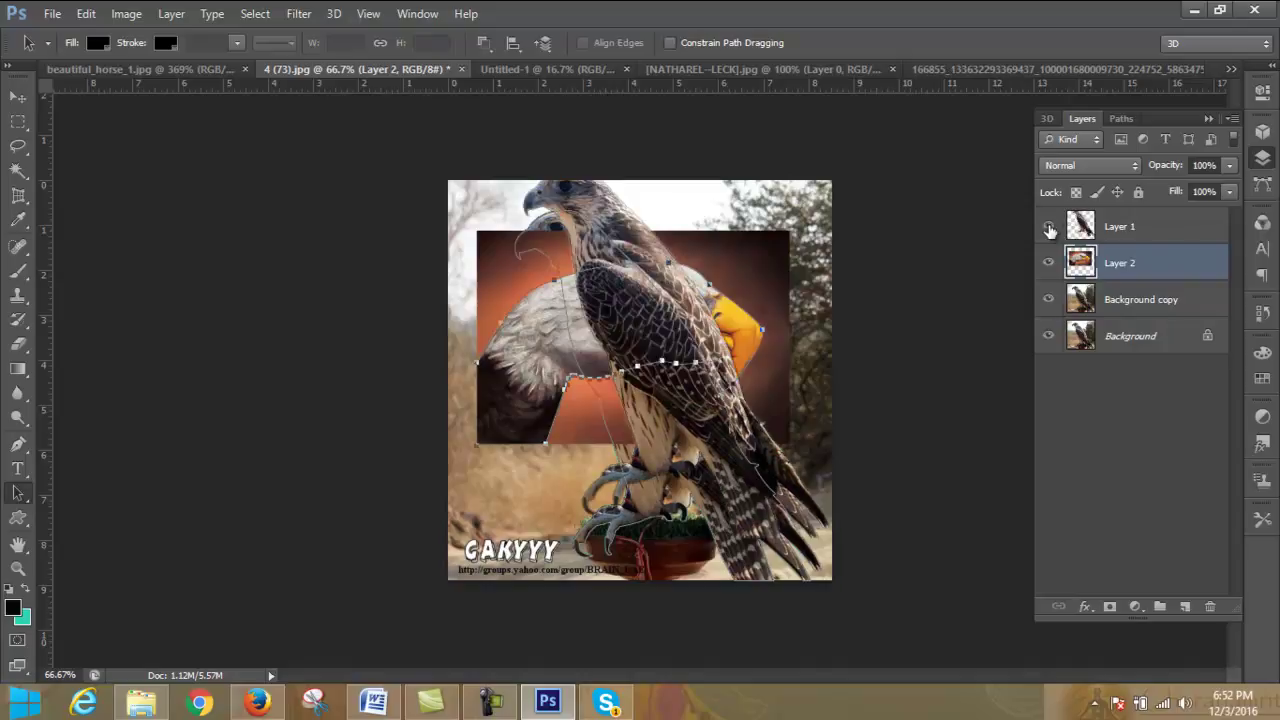
pyautogui.click(1048, 227)
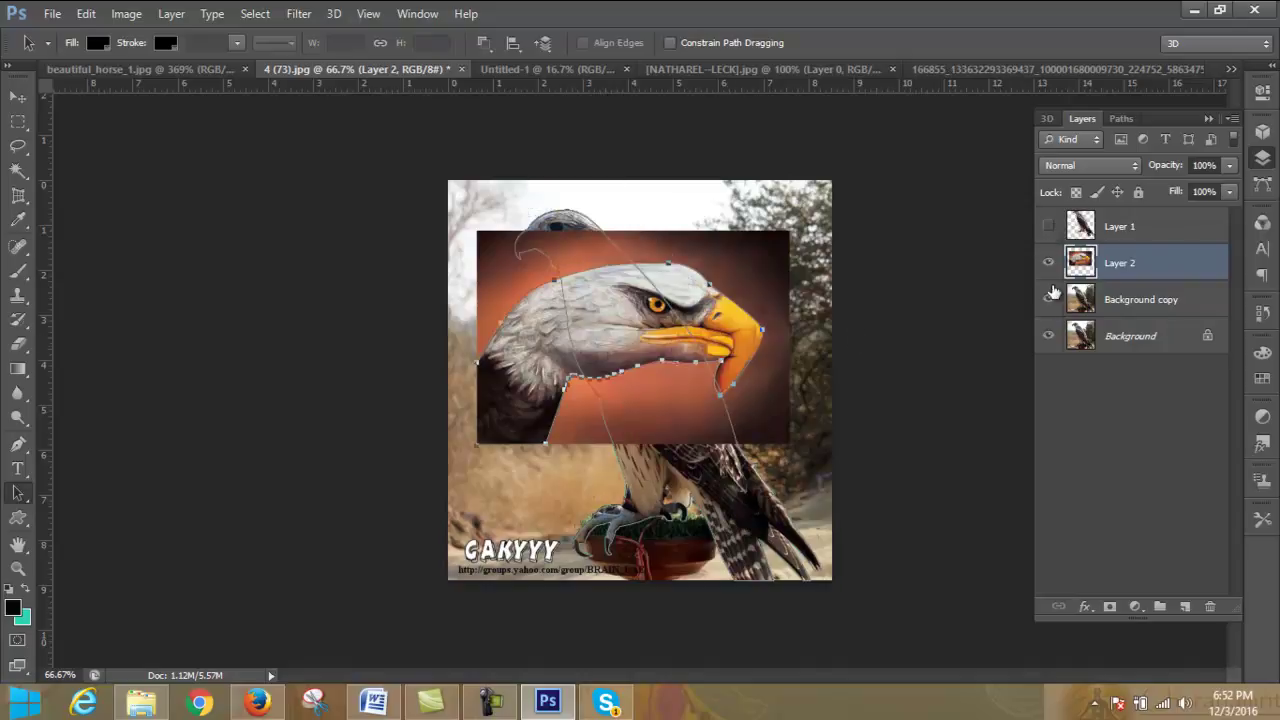
# - Select the eagle outline path Path 2 copy 2 in the Paths panel
pyautogui.click(1121, 119)
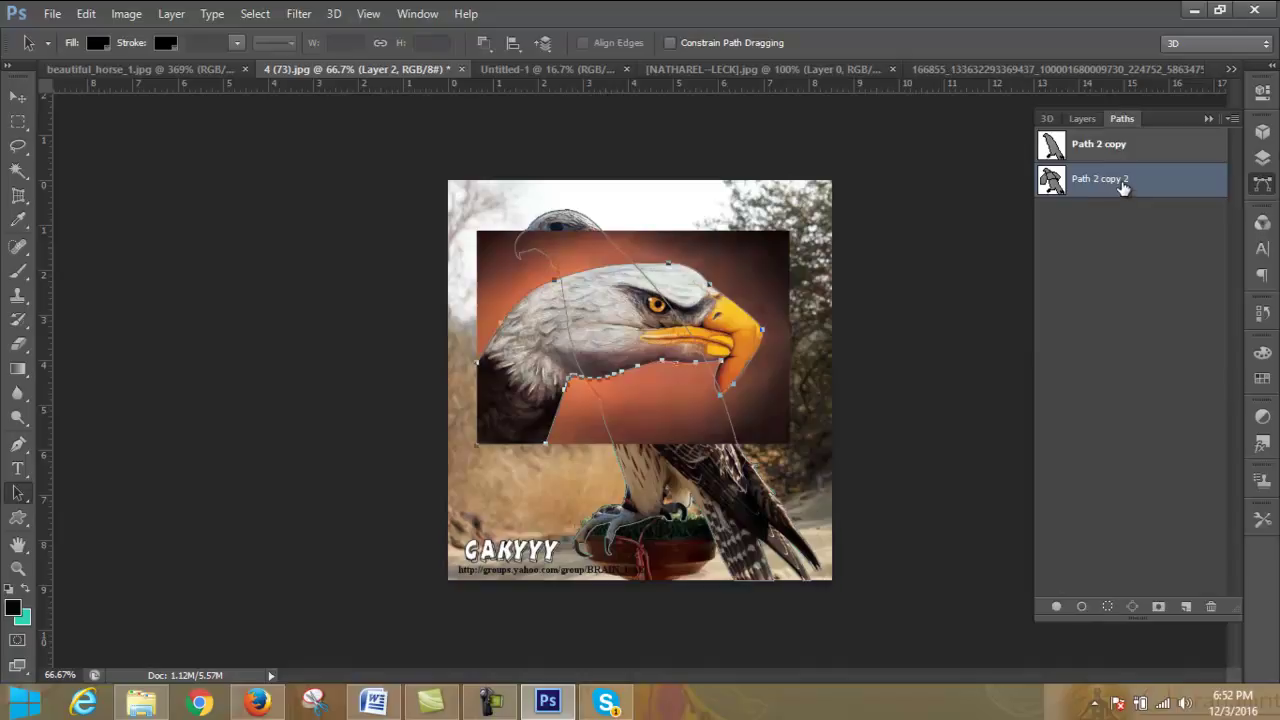
pyautogui.click(876, 360)
pyautogui.click(741, 313)
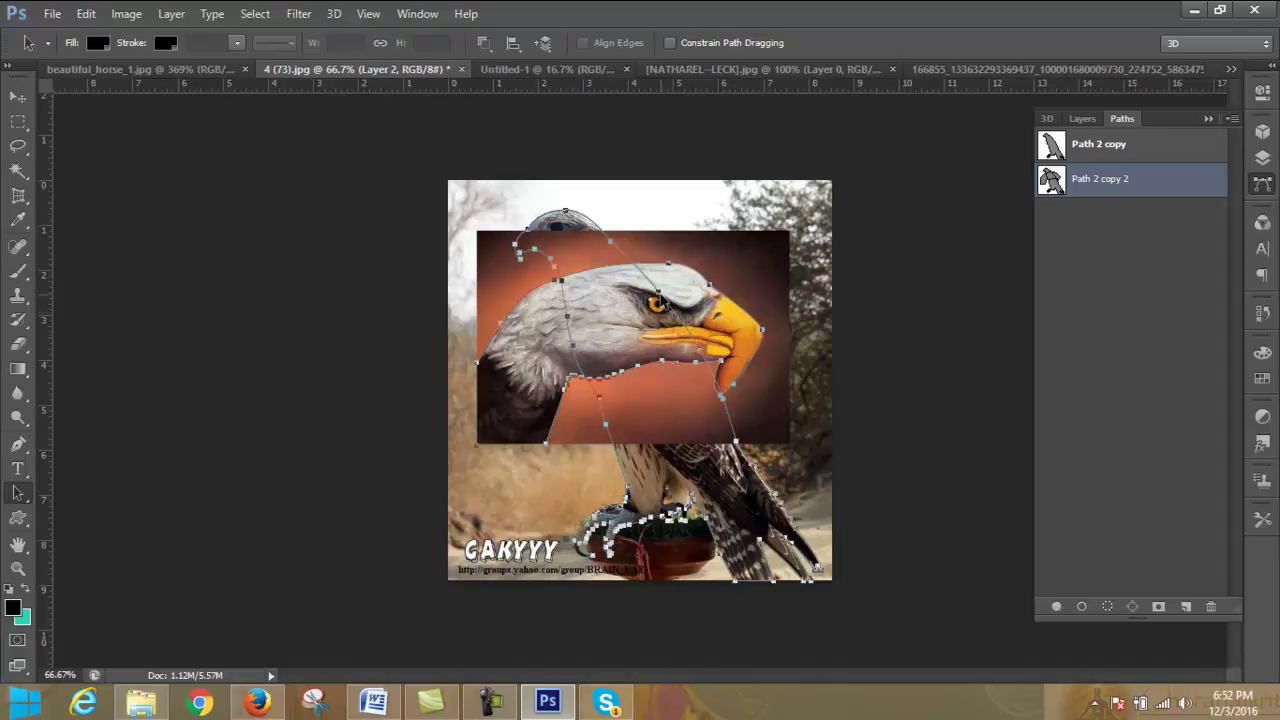
# - Set Path 2 copy as the image's clipping path
pyautogui.doubleClick(1145, 181)
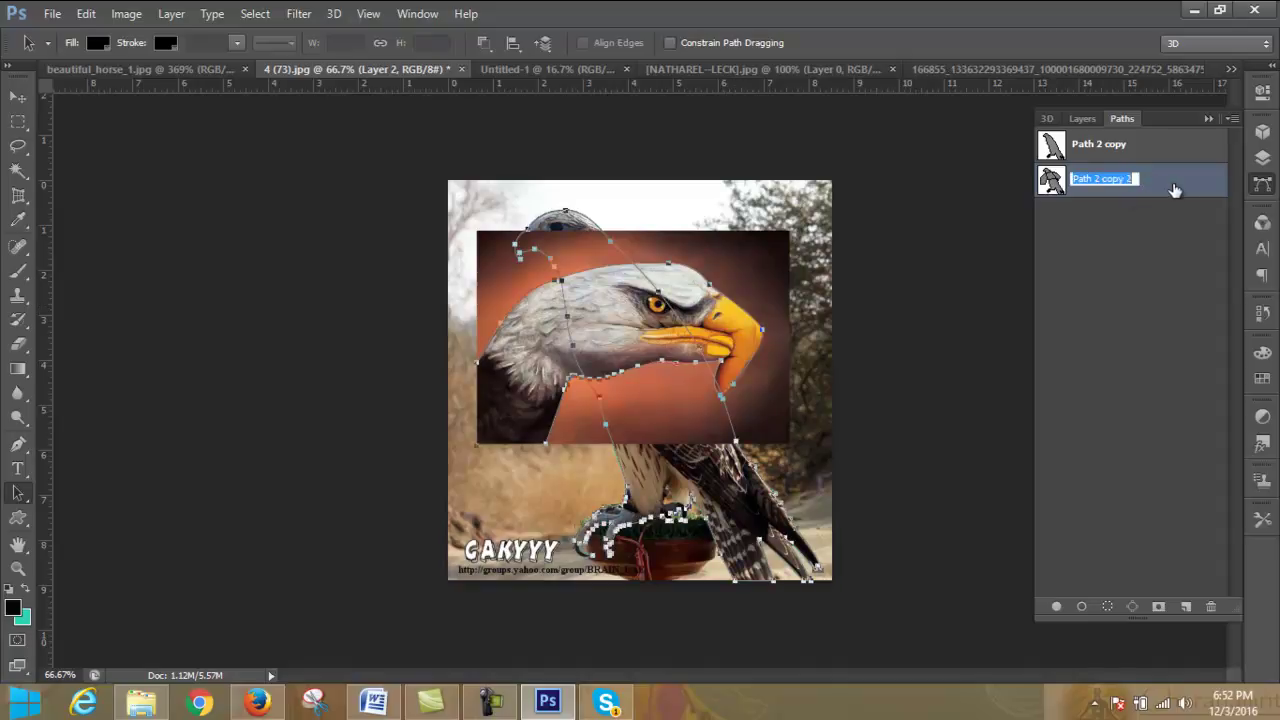
pyautogui.click(1233, 119)
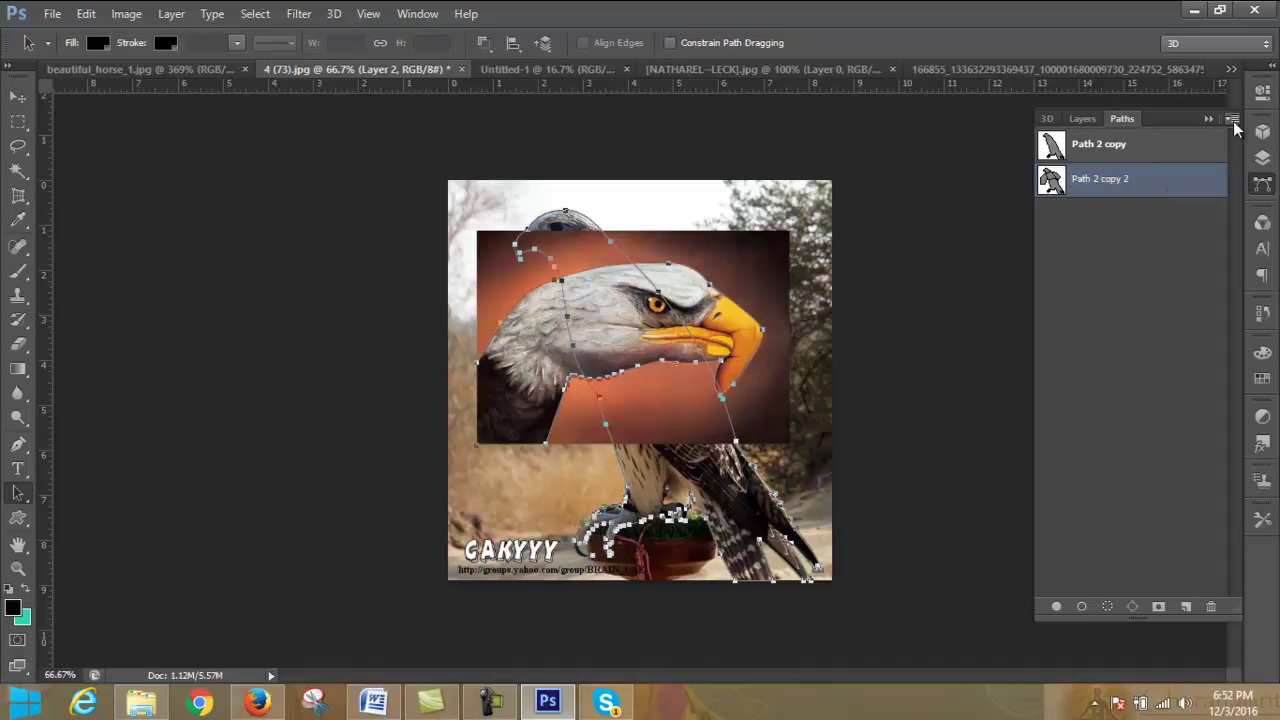
pyautogui.click(1110, 312)
pyautogui.click(1233, 119)
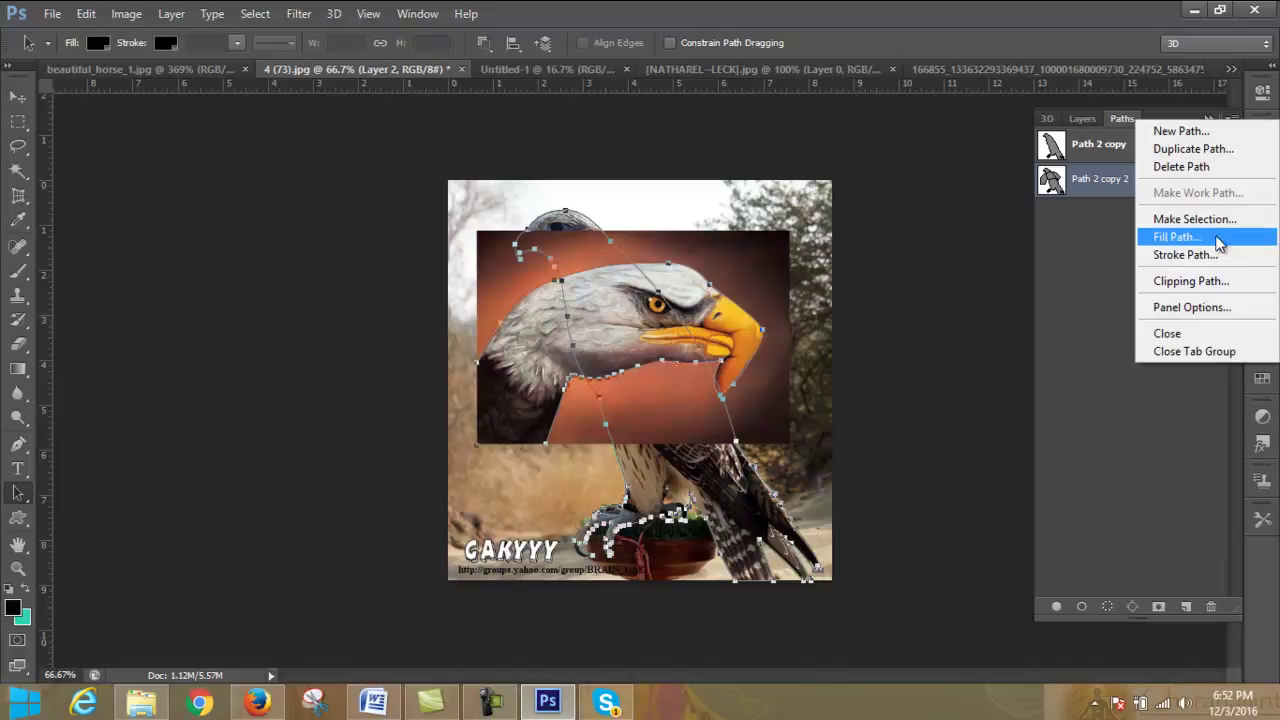
pyautogui.click(1212, 283)
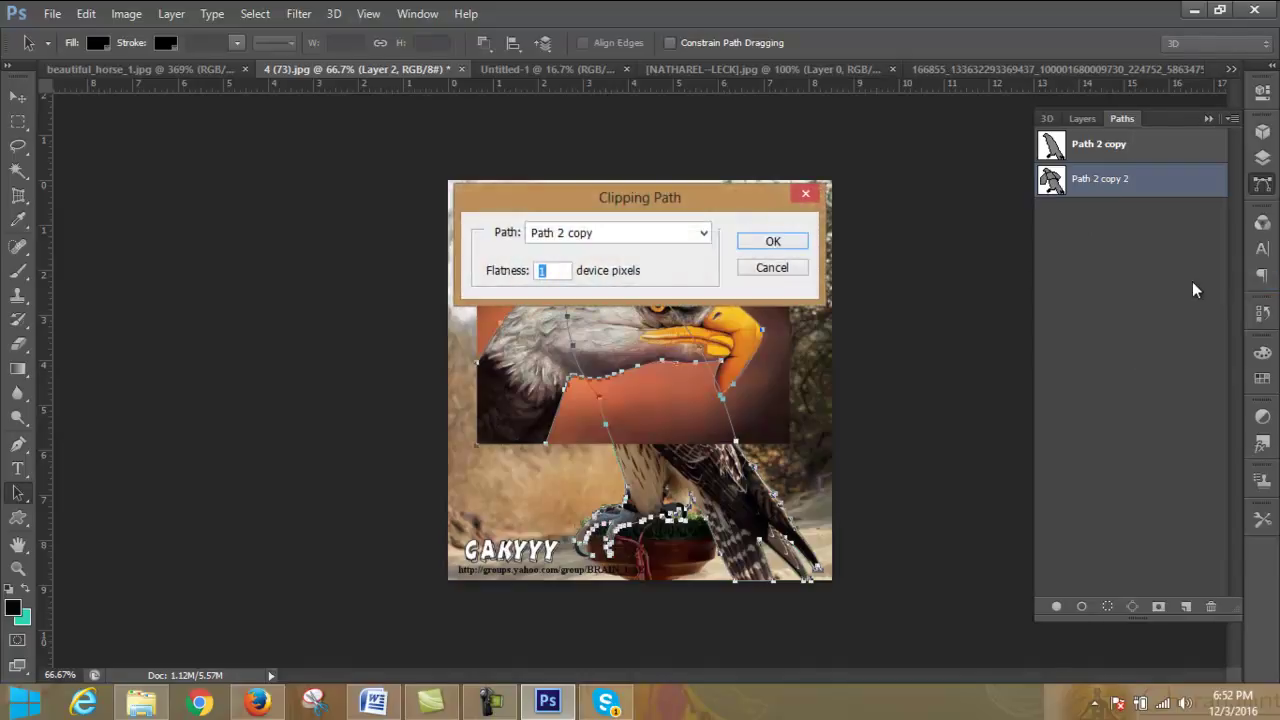
pyautogui.click(780, 246)
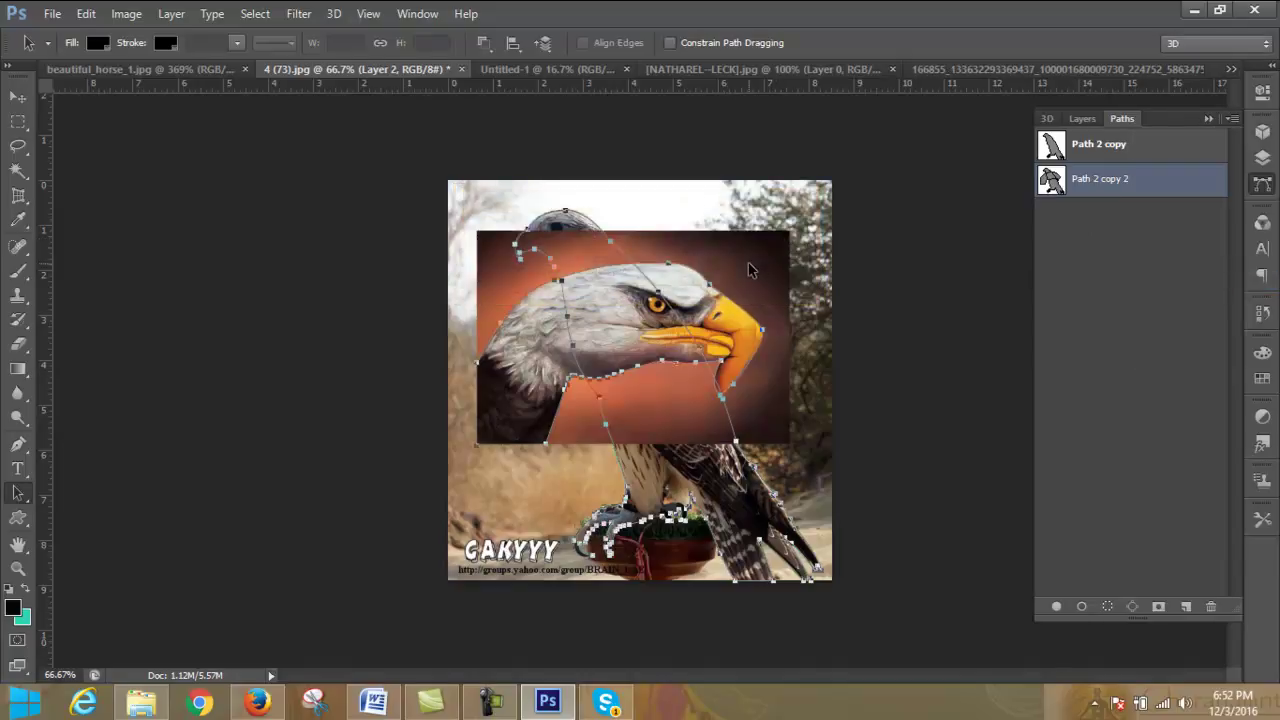
pyautogui.click(756, 262)
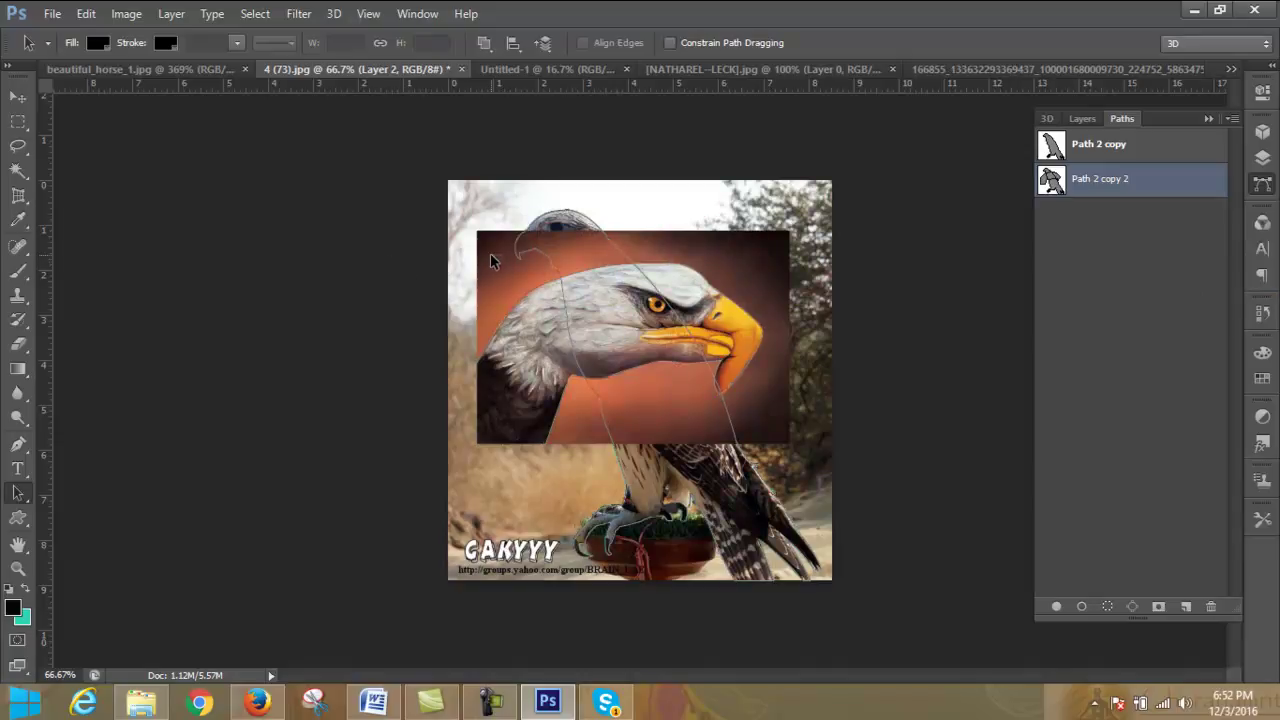
# - Back in Layers, zoom out with Ctrl+- and pick the crop tool
pyautogui.click(1082, 118)
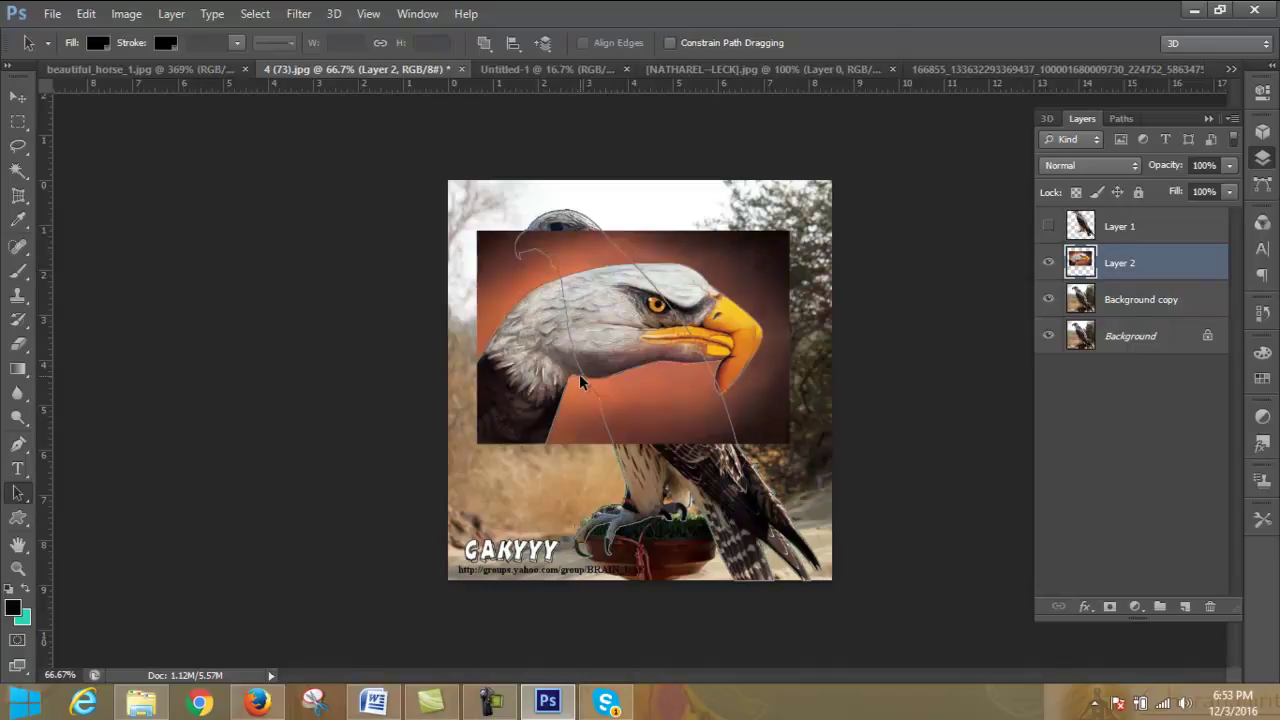
pyautogui.hotkey('ctrl', '-')
pyautogui.hotkey('ctrl', '-')
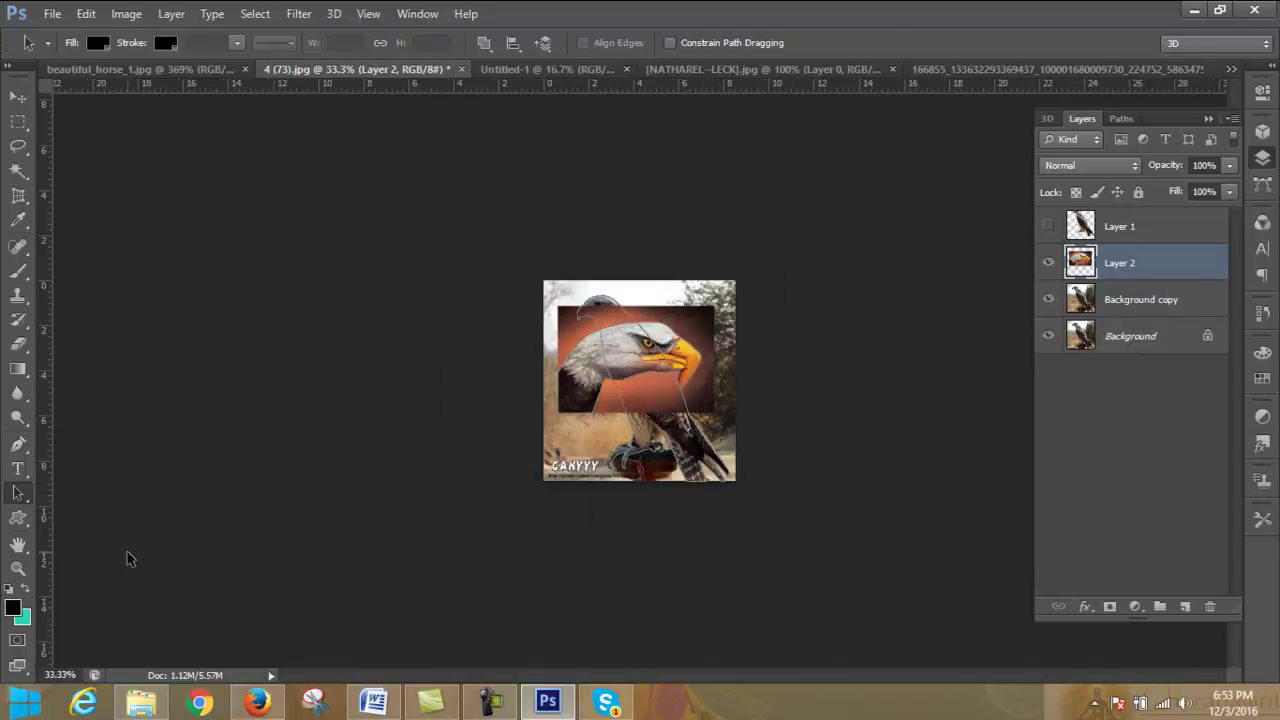
pyautogui.click(18, 121)
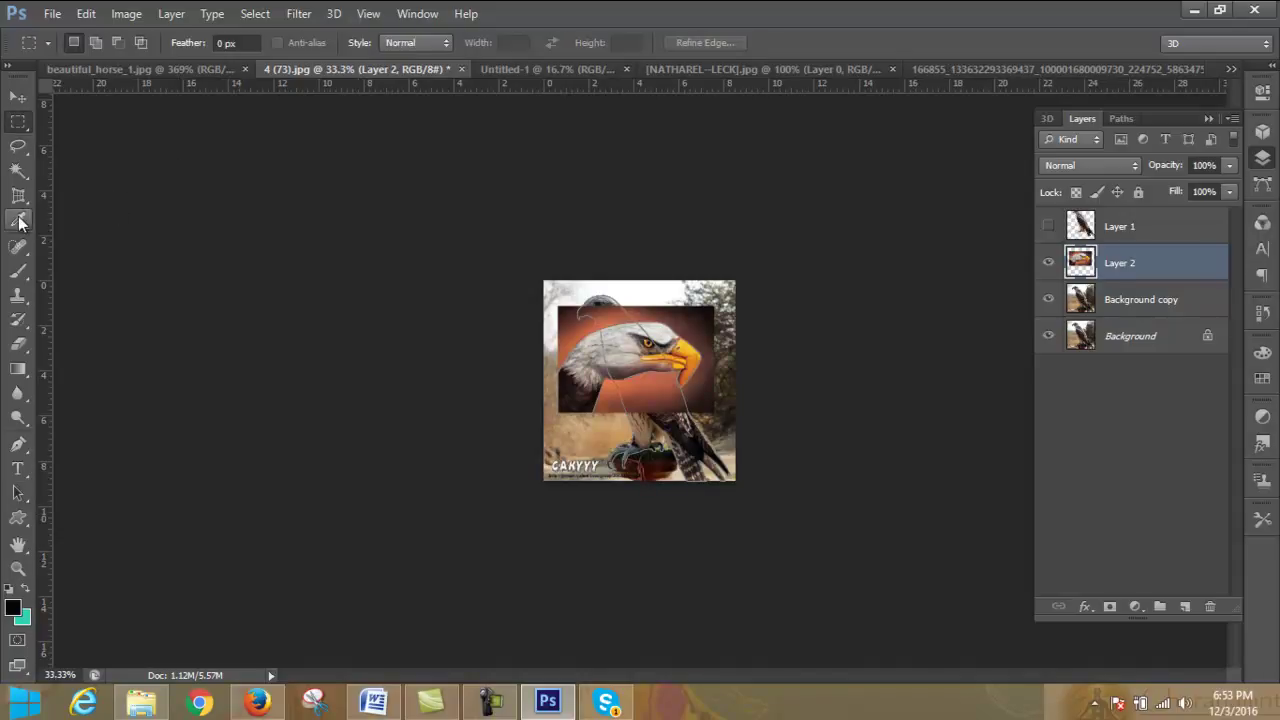
pyautogui.click(18, 196)
# - Crop with an Unconstrained ratio, widening the canvas rightward to about 16.667 in with teal fill
pyautogui.click(92, 191)
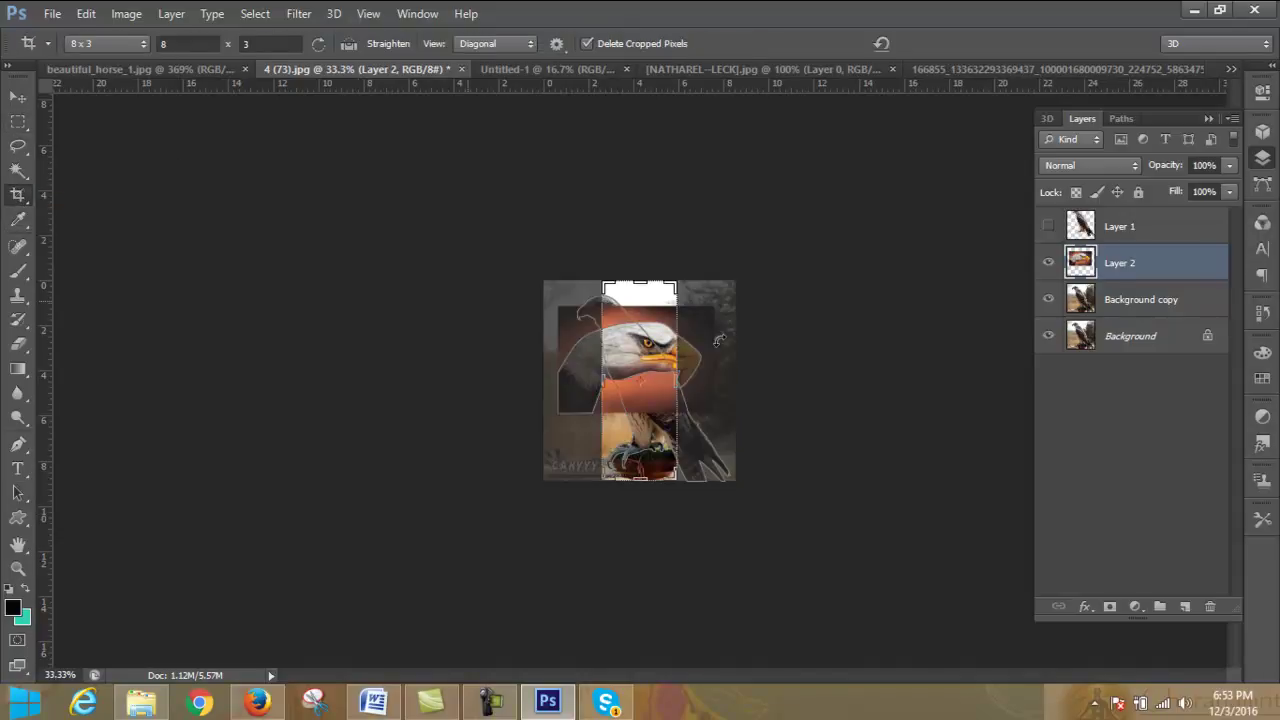
pyautogui.click(144, 43)
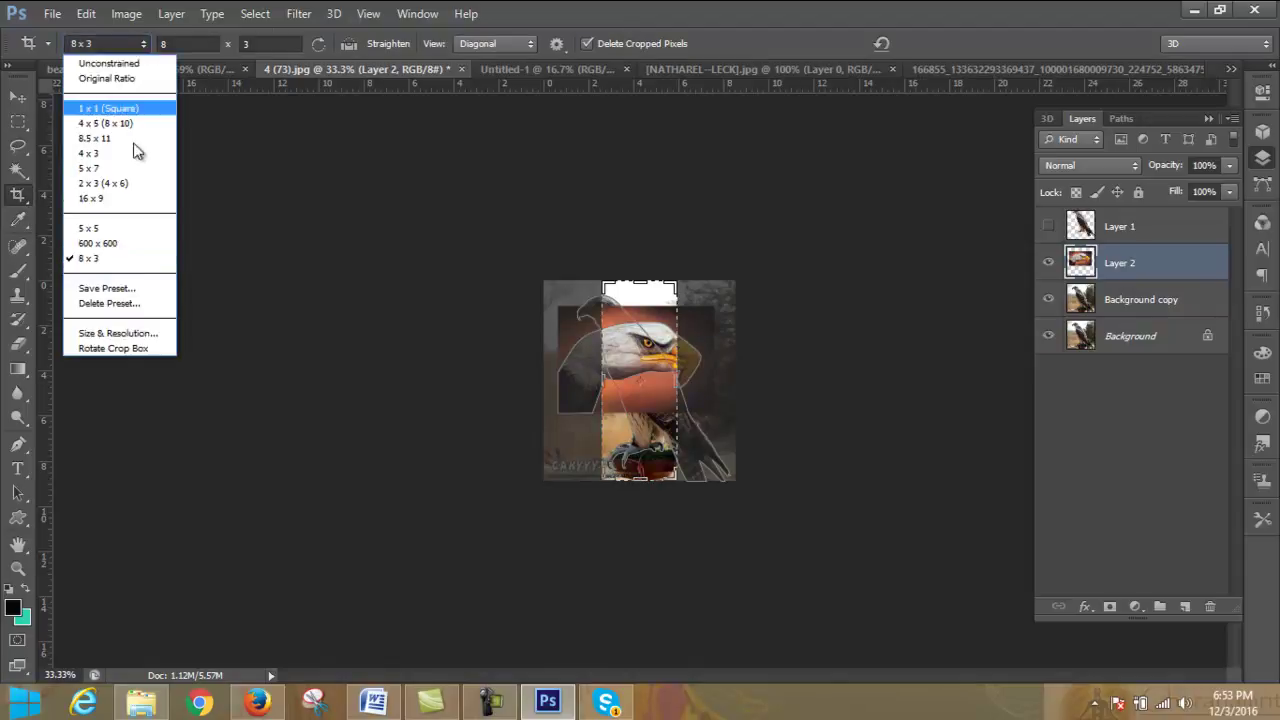
pyautogui.click(133, 62)
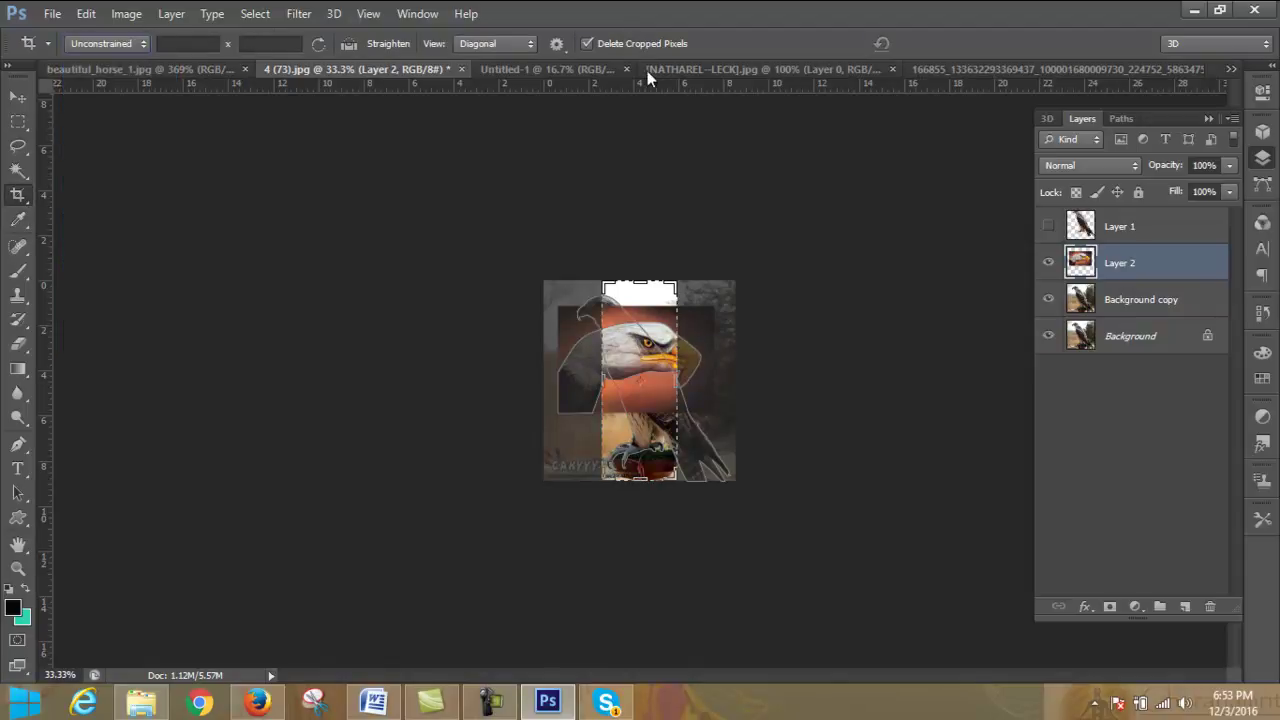
pyautogui.moveTo(679, 378); pyautogui.dragTo(795, 380)
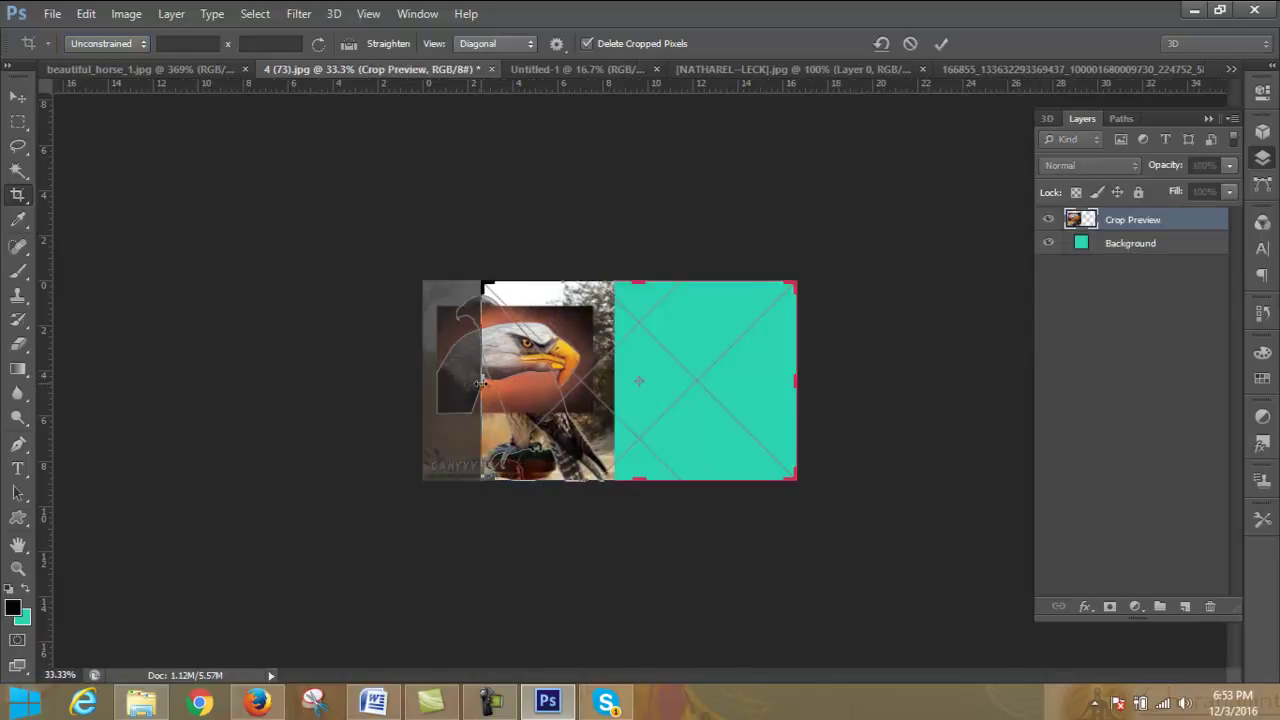
pyautogui.moveTo(481, 381); pyautogui.dragTo(452, 381)
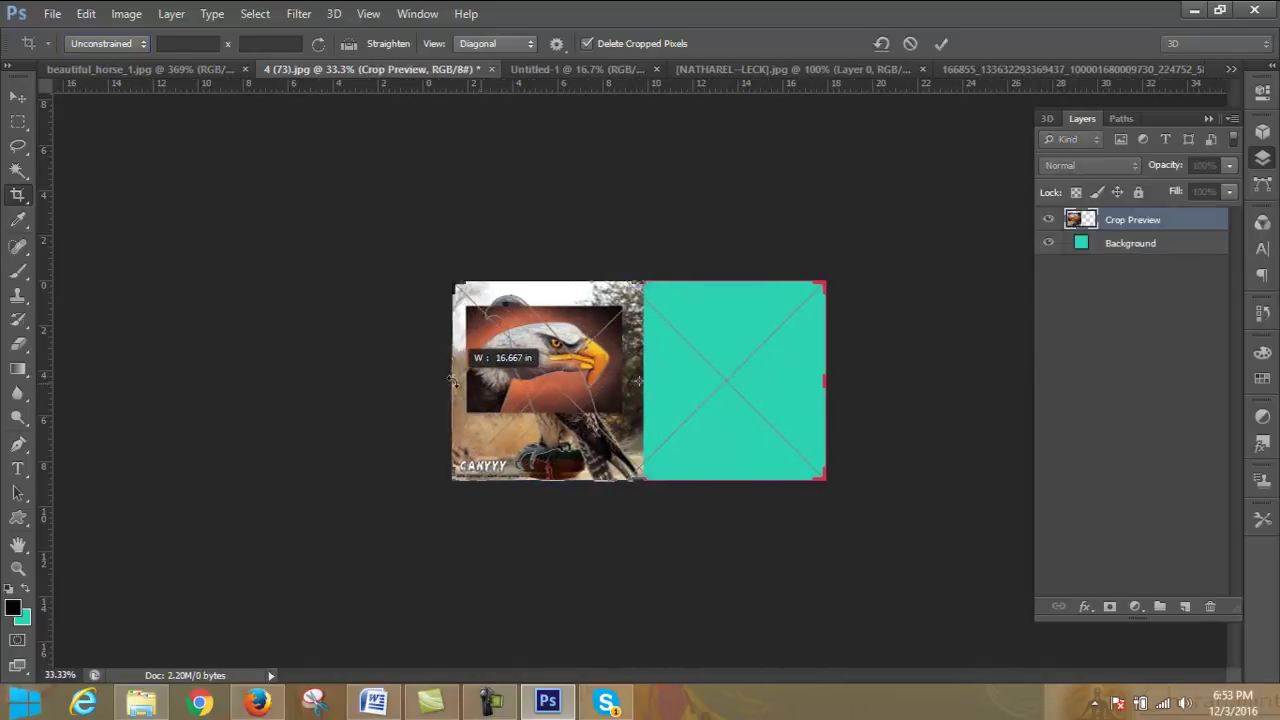
pyautogui.click(942, 44)
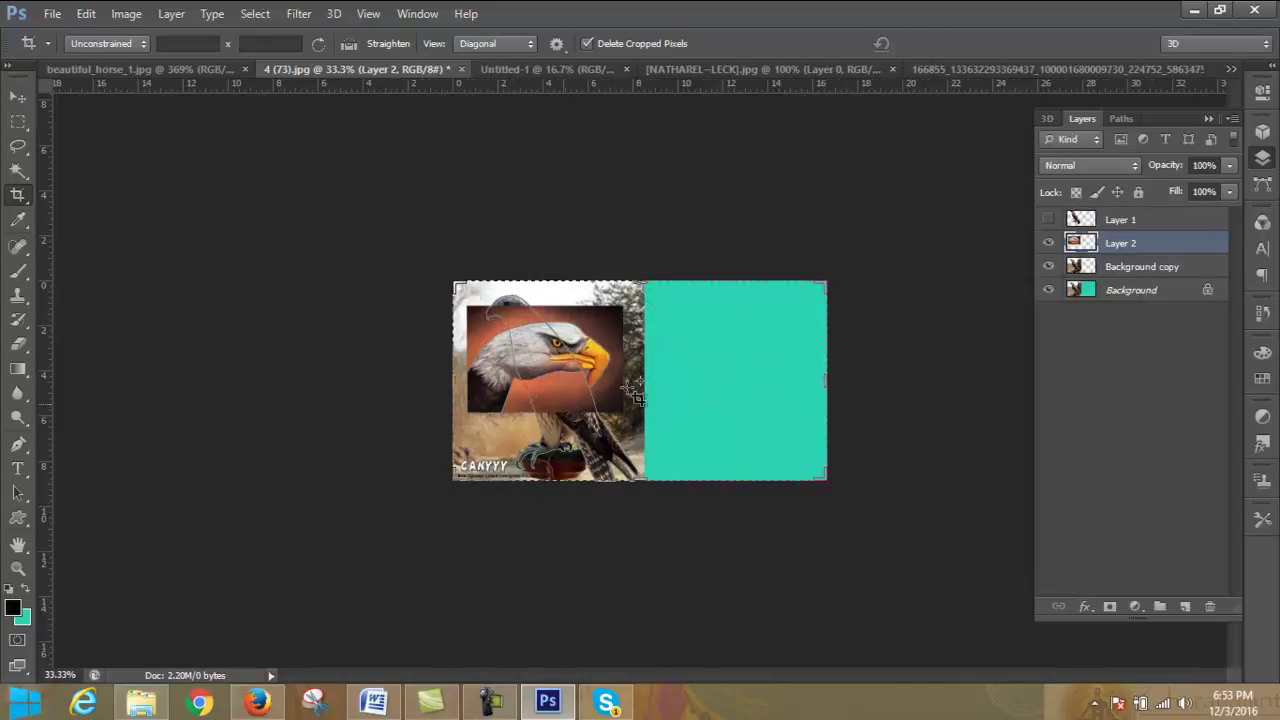
# - Move the eagle picture down and right into the new teal area
pyautogui.press('v')
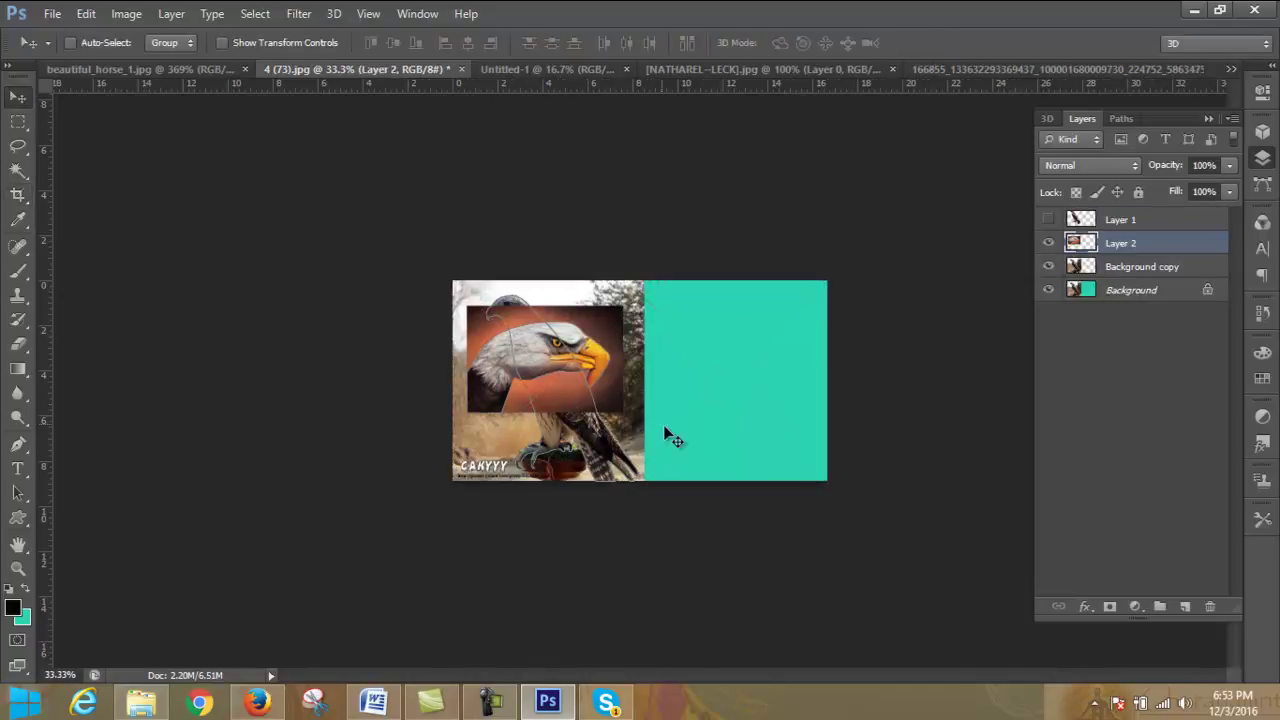
pyautogui.moveTo(597, 351)
pyautogui.mouseDown()
pyautogui.moveTo(695, 373)
pyautogui.moveTo(775, 419)
pyautogui.mouseUp()
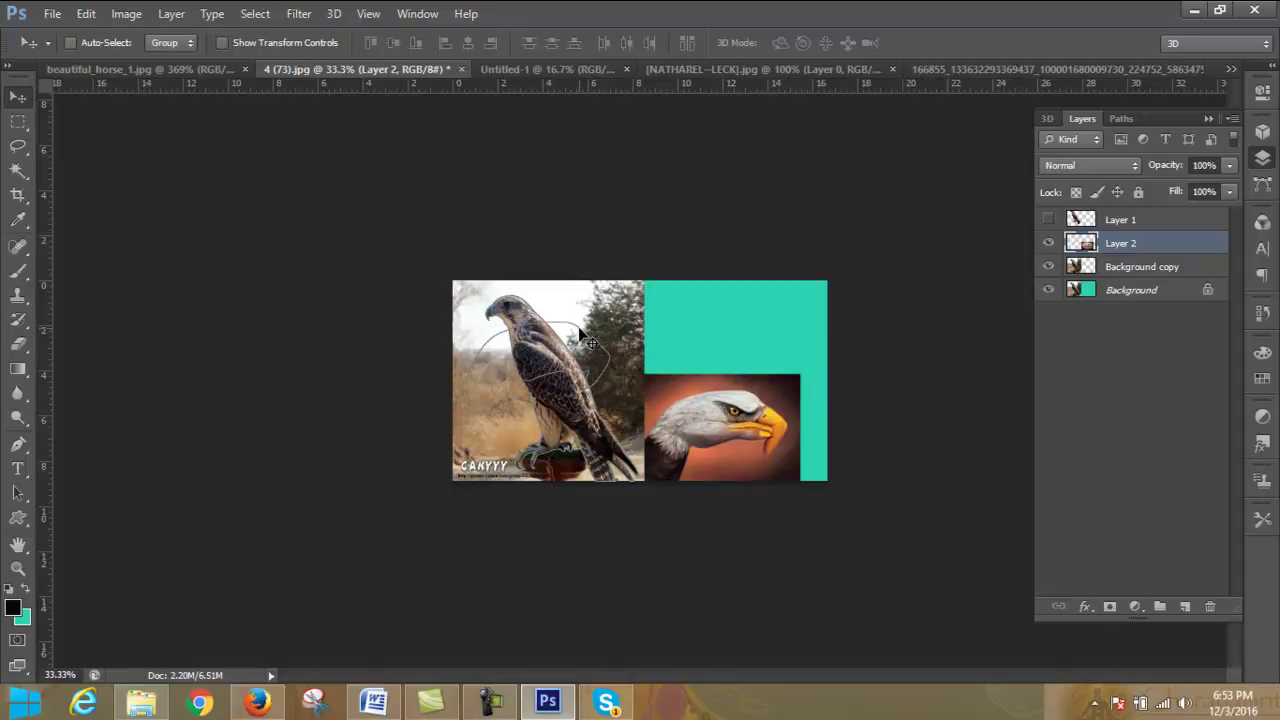
pyautogui.moveTo(580, 333)
pyautogui.mouseDown()
pyautogui.moveTo(585, 322)
pyautogui.moveTo(576, 333)
pyautogui.mouseUp()
# - Drag the falcon's outline path onto the eagle picture and reselect it
pyautogui.click(17, 492)
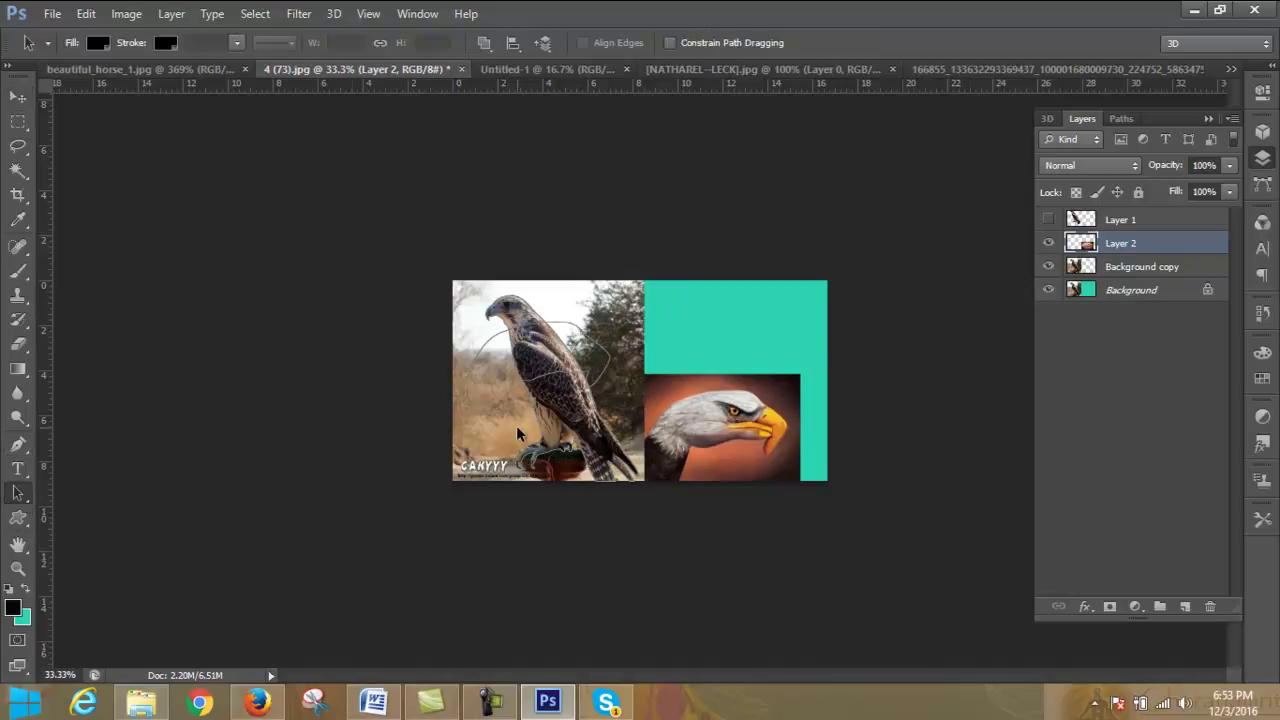
pyautogui.click(562, 320)
pyautogui.moveTo(575, 325); pyautogui.dragTo(754, 393)
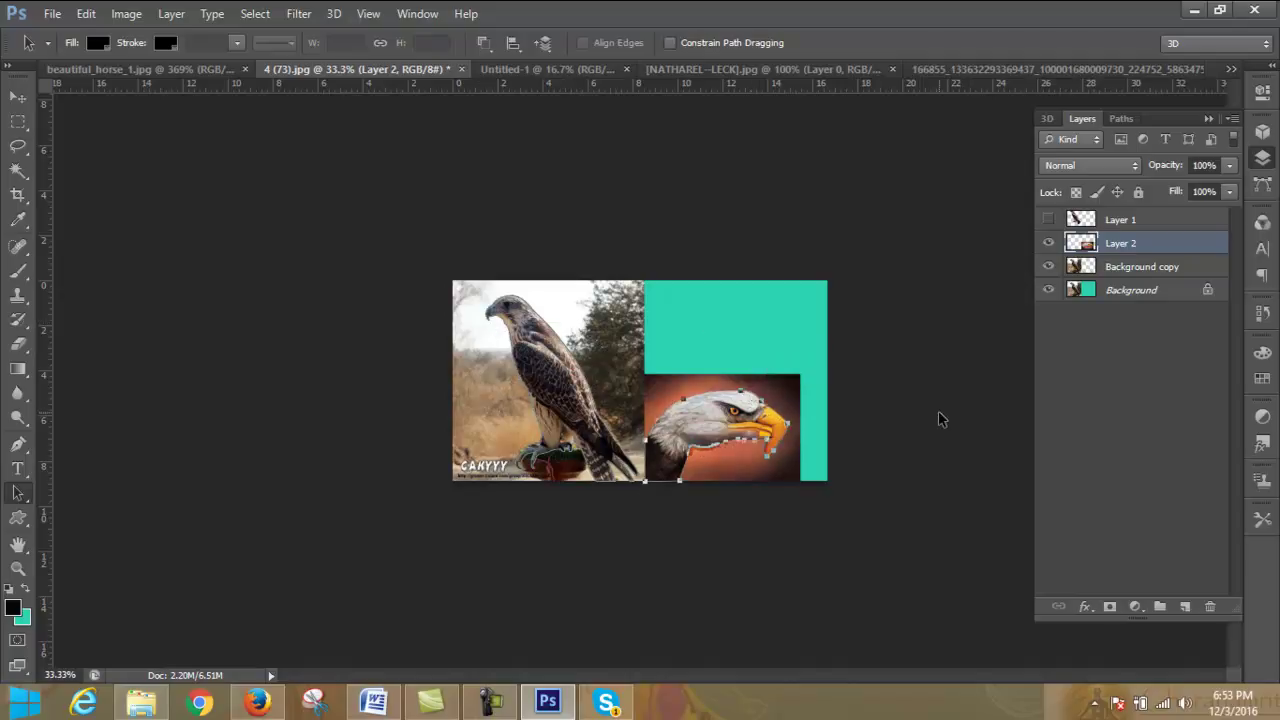
pyautogui.click(977, 449)
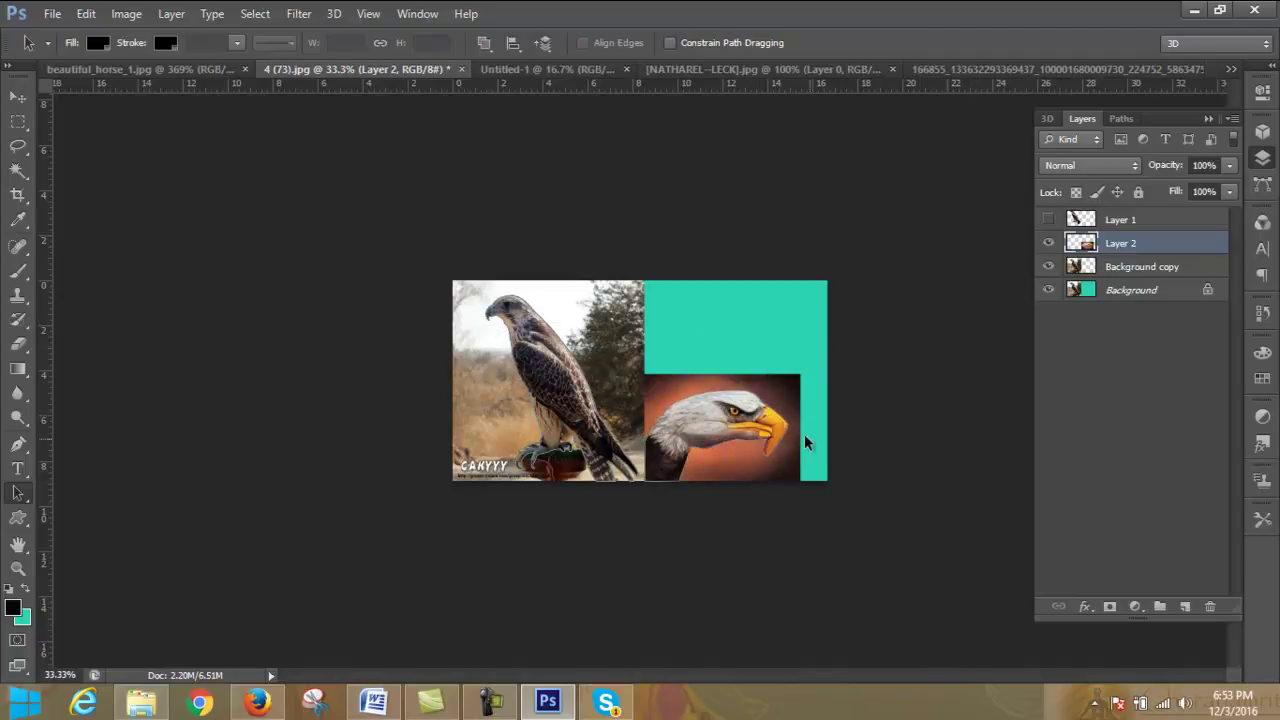
pyautogui.click(771, 417)
# - Trash Path 2 copy 2 in the Paths panel, confirming on the second attempt
pyautogui.click(1121, 119)
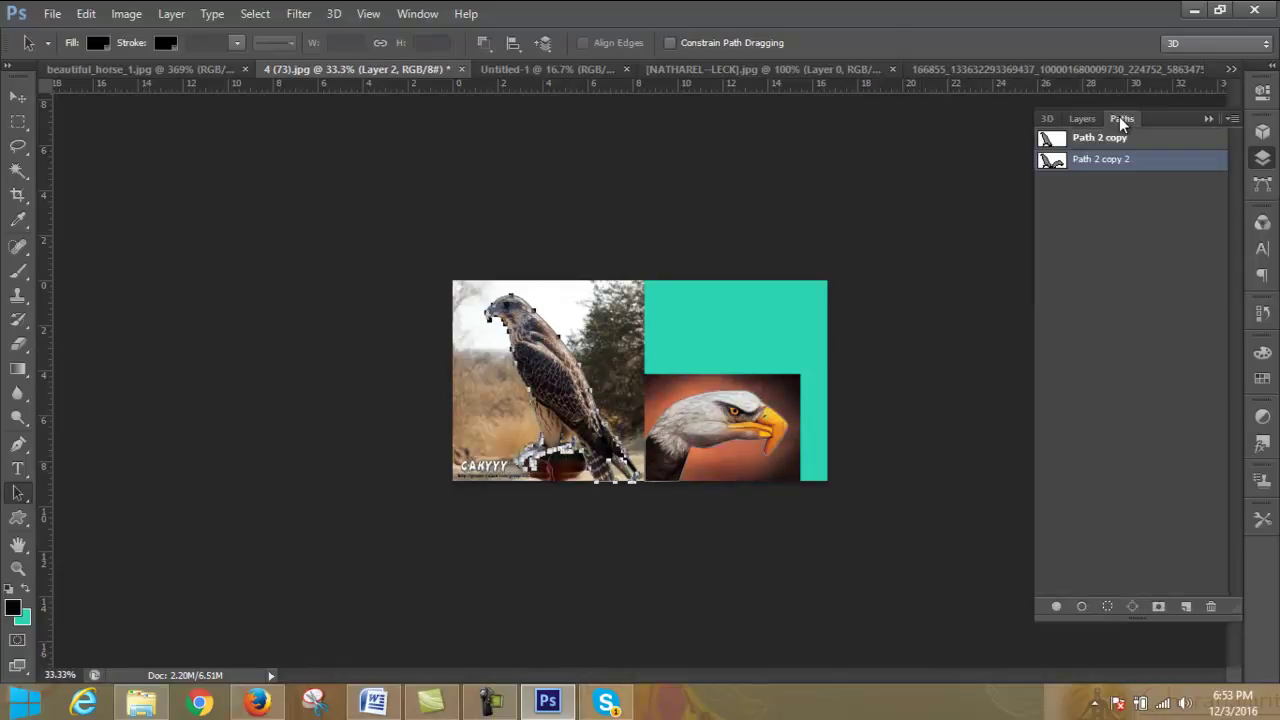
pyautogui.click(1124, 166)
pyautogui.click(1211, 606)
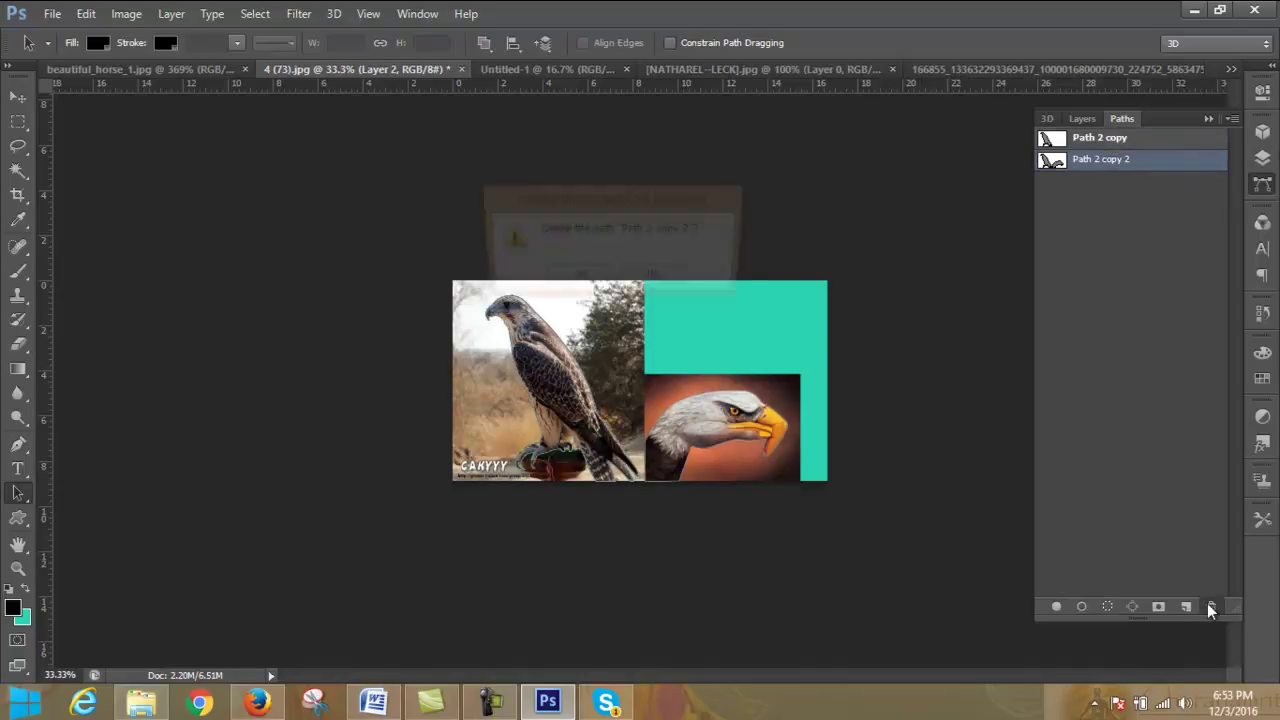
pyautogui.click(656, 279)
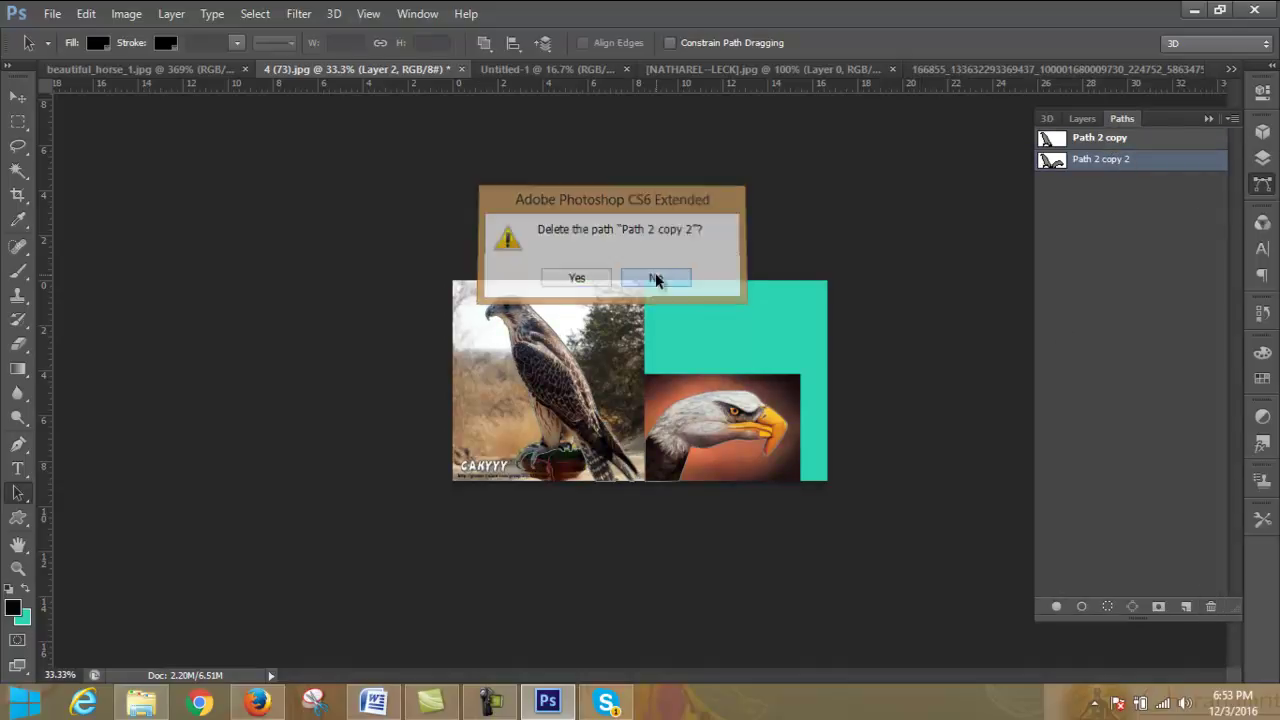
pyautogui.click(1211, 606)
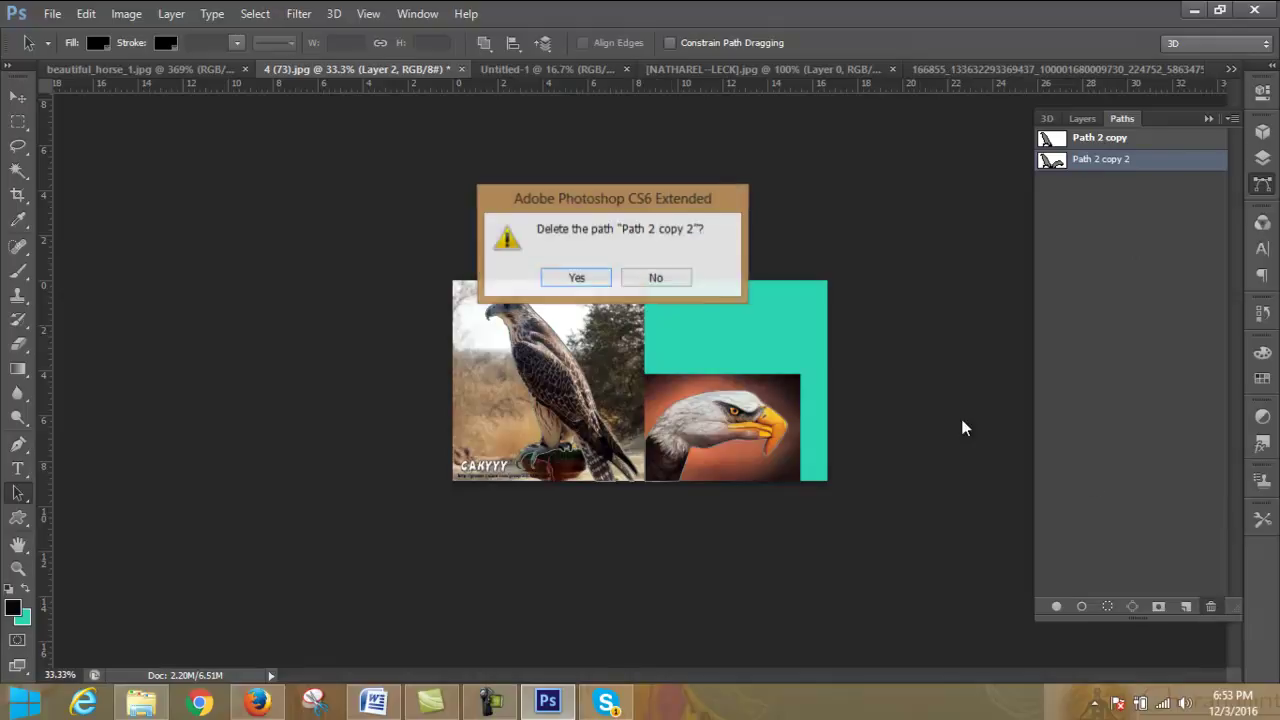
pyautogui.click(576, 278)
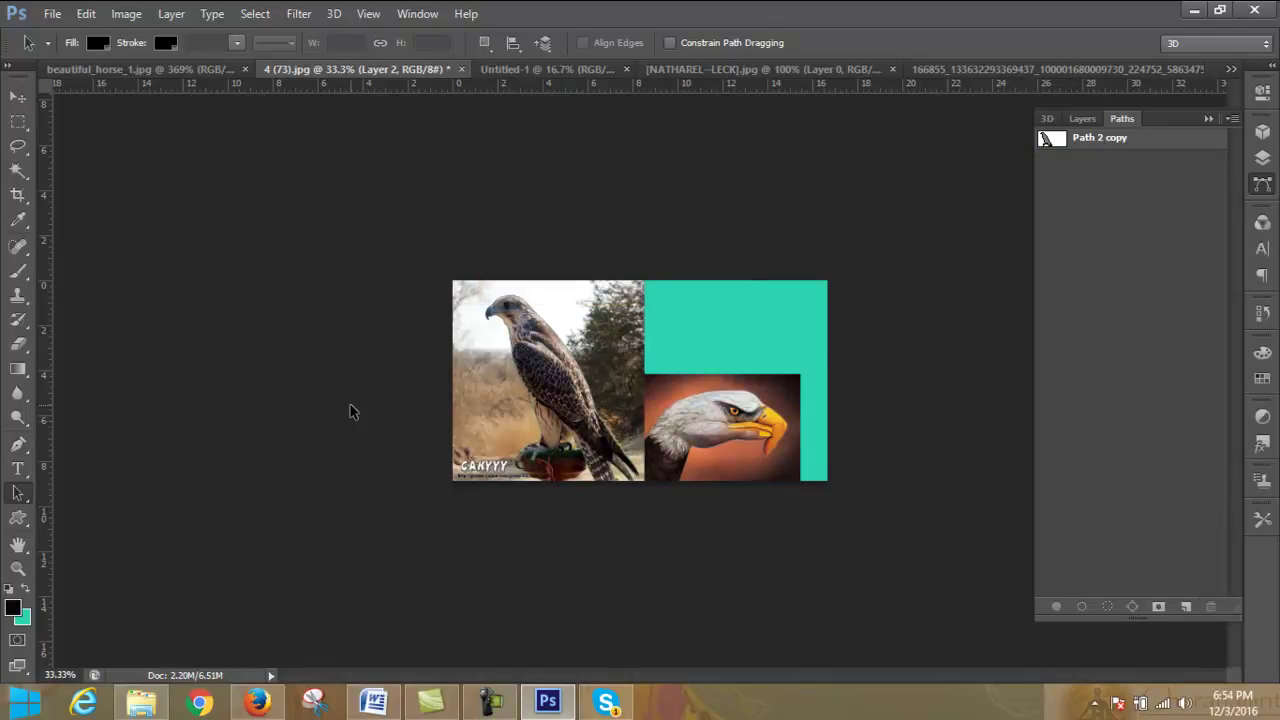
# - Compare layer visibility, then delete the Background copy layer
pyautogui.click(1082, 118)
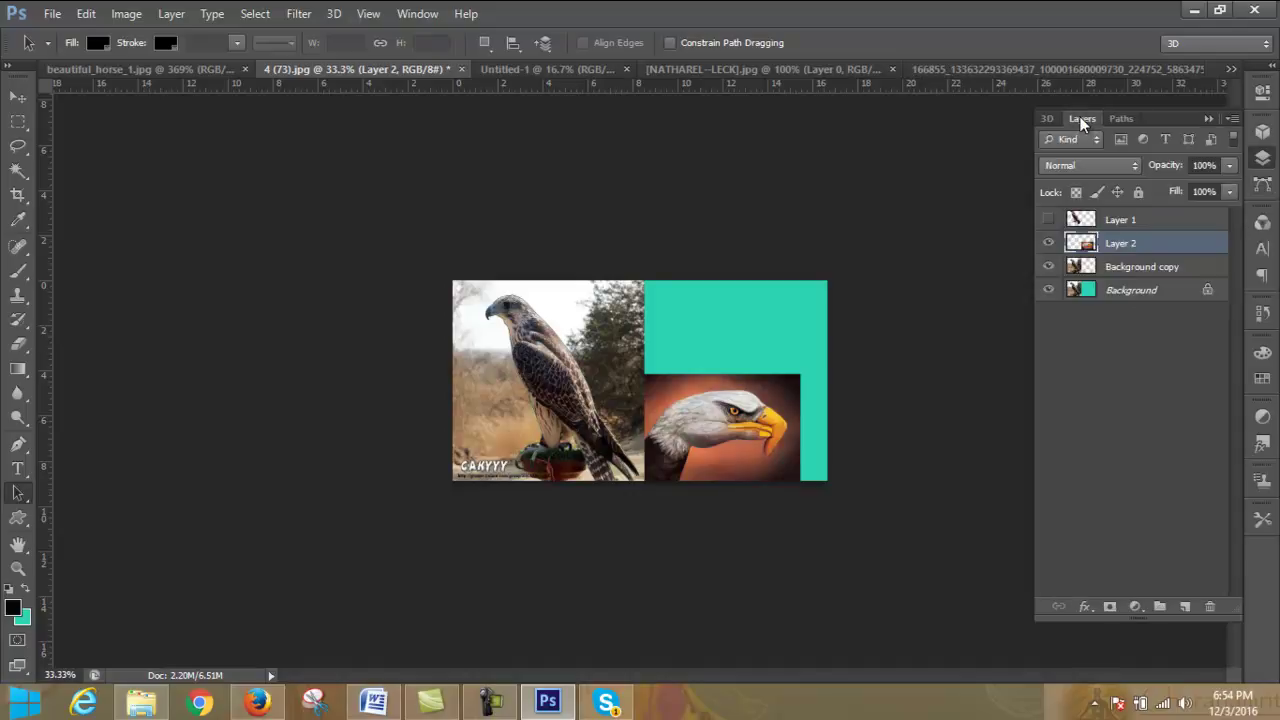
pyautogui.click(1048, 291)
pyautogui.click(1048, 291)
pyautogui.click(1048, 291)
pyautogui.click(1048, 267)
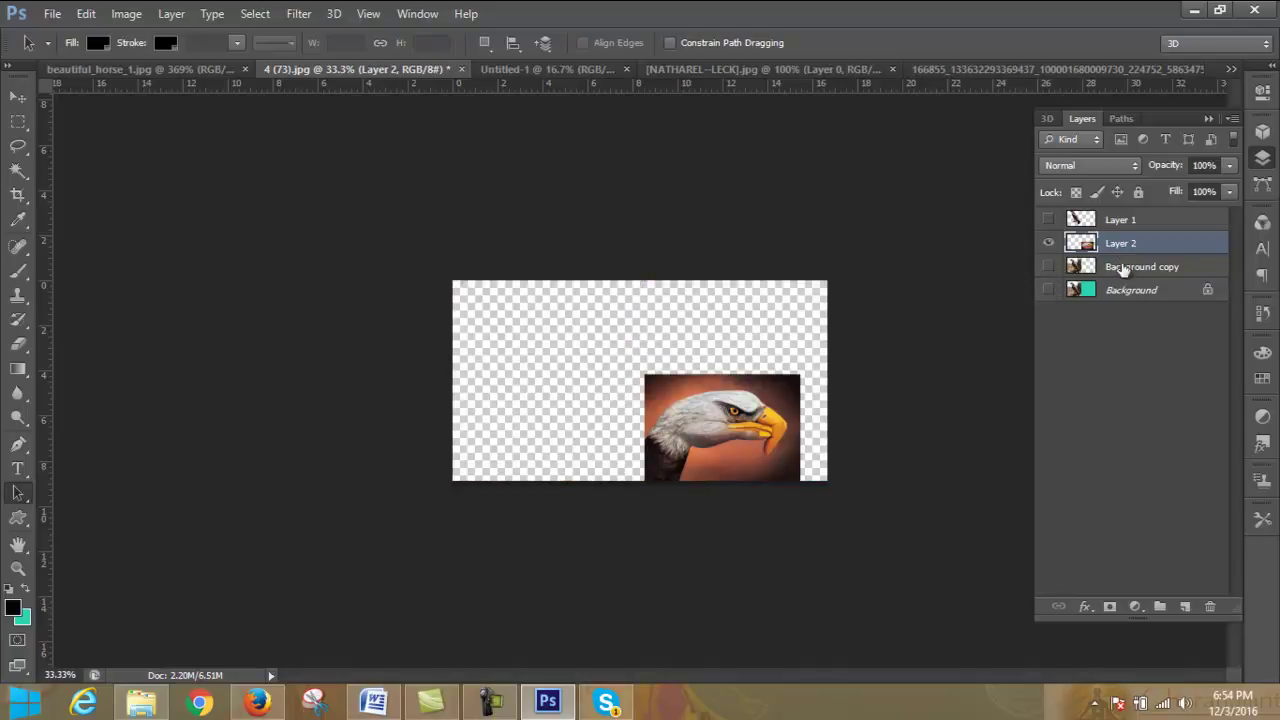
pyautogui.click(1048, 268)
pyautogui.click(1048, 290)
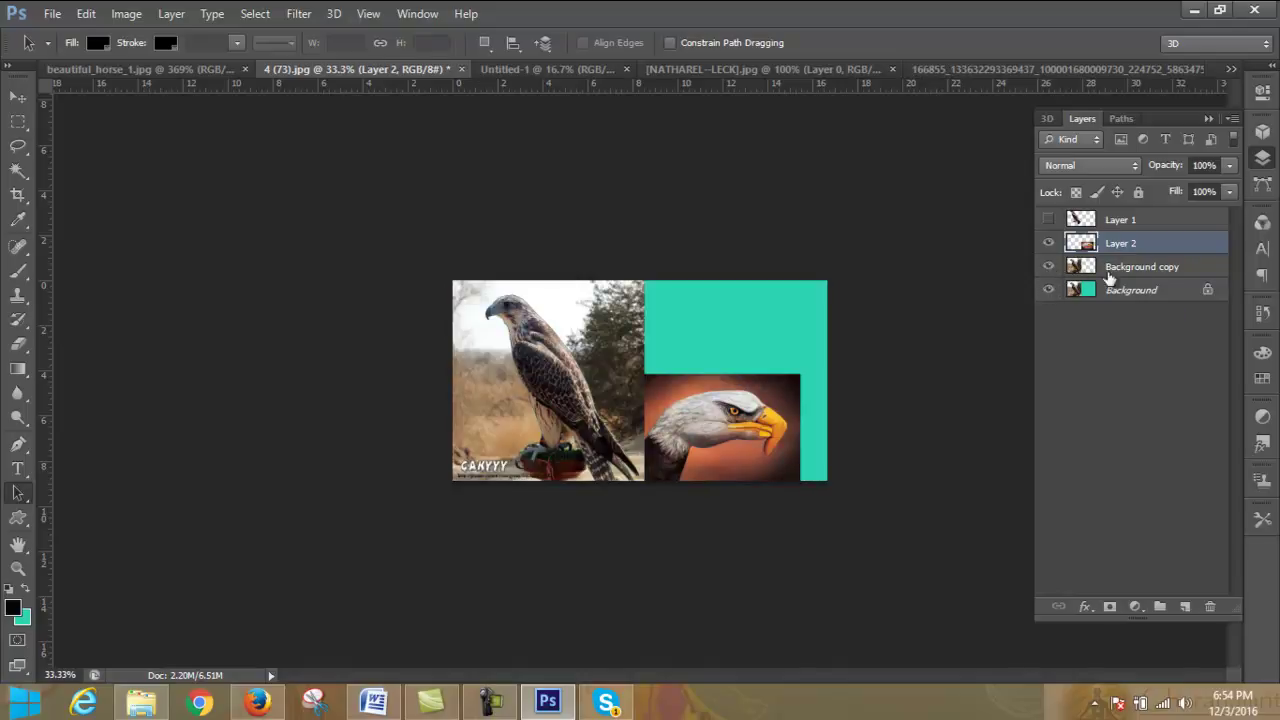
pyautogui.click(1150, 268)
pyautogui.click(1210, 606)
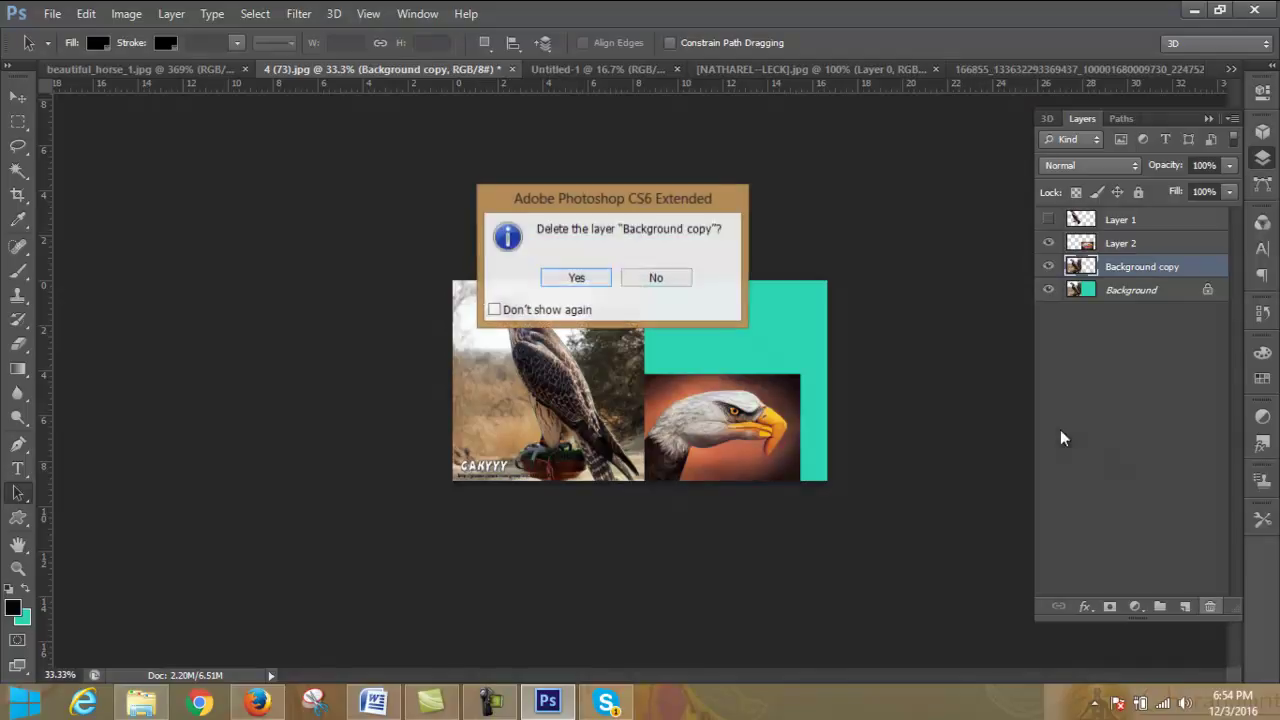
pyautogui.click(577, 278)
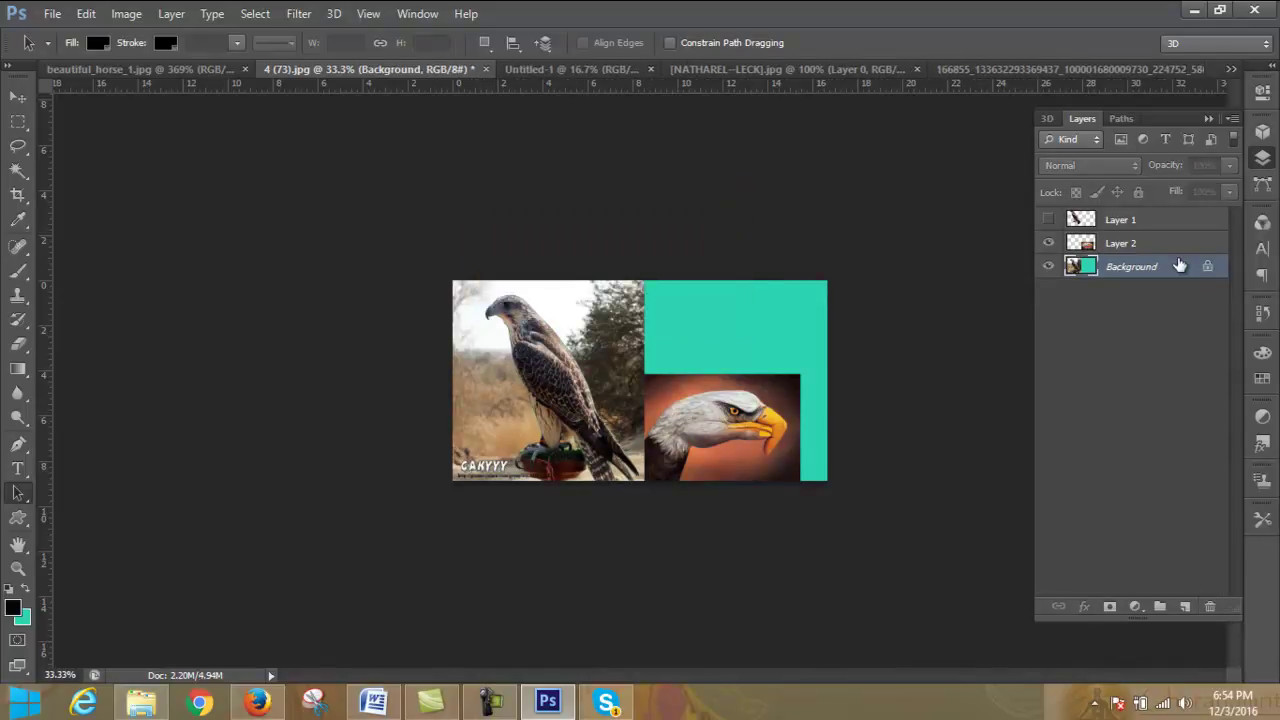
# - Show Layer 1, delete the Background layer, then undo that deletion
pyautogui.click(1048, 219)
pyautogui.click(1210, 610)
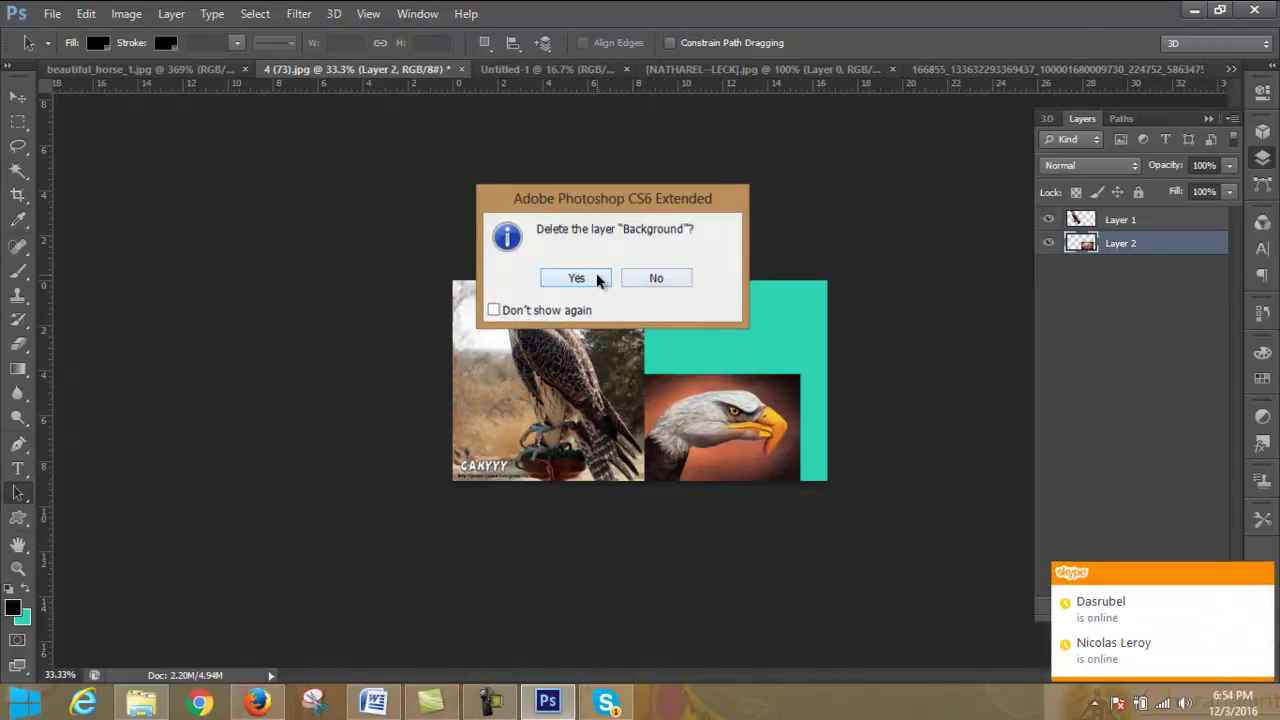
pyautogui.click(598, 278)
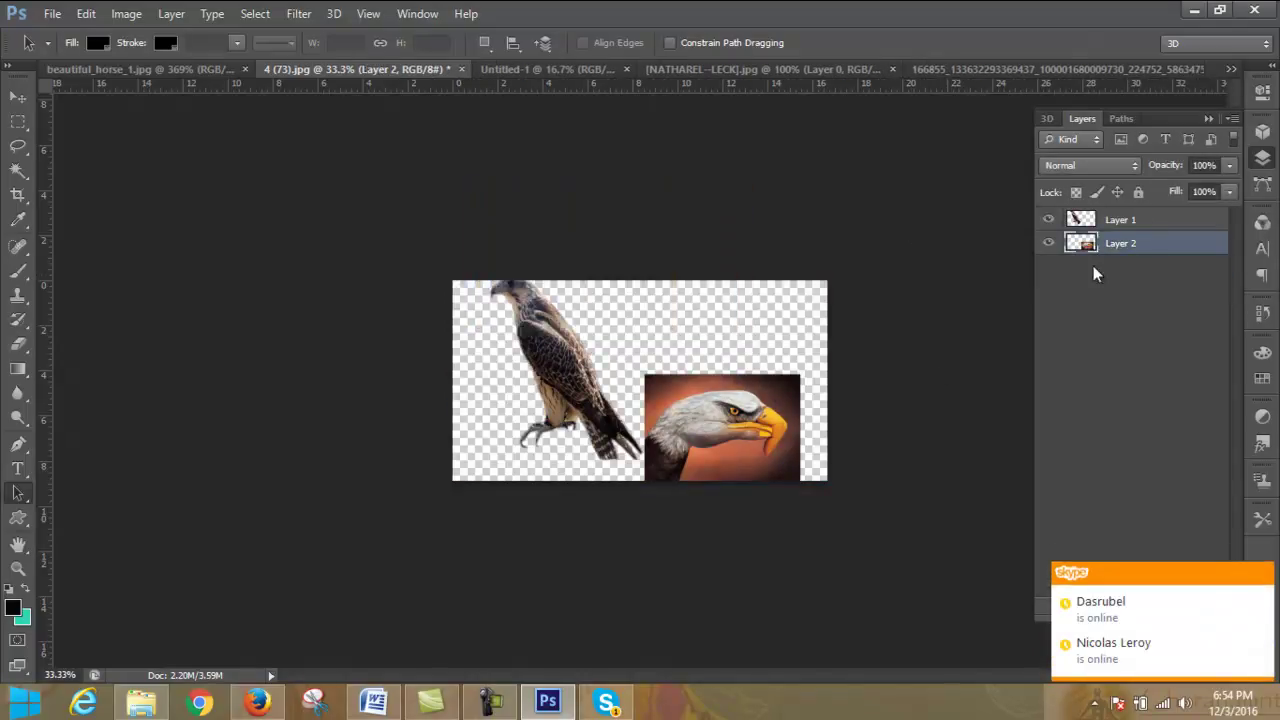
pyautogui.hotkey('ctrl', 'z')
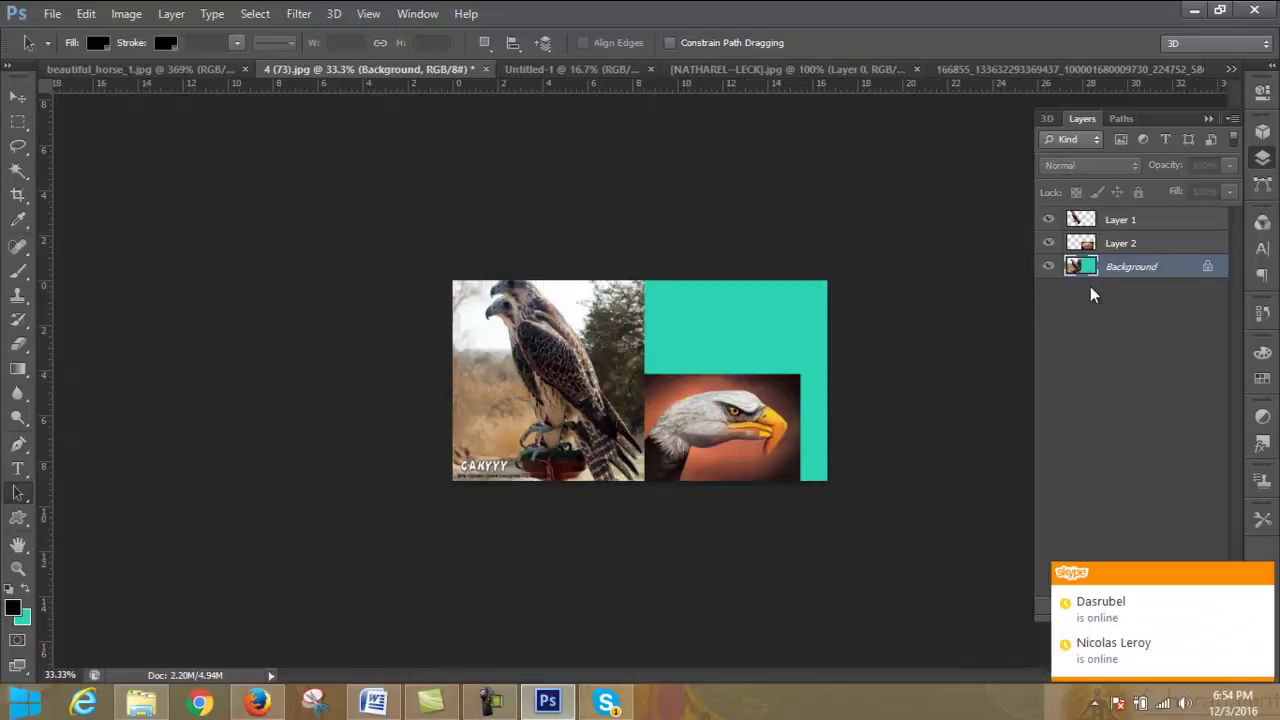
# - Delete Layer 1, then zoom the image in to 66.67% with the Paths list shown
pyautogui.click(1157, 219)
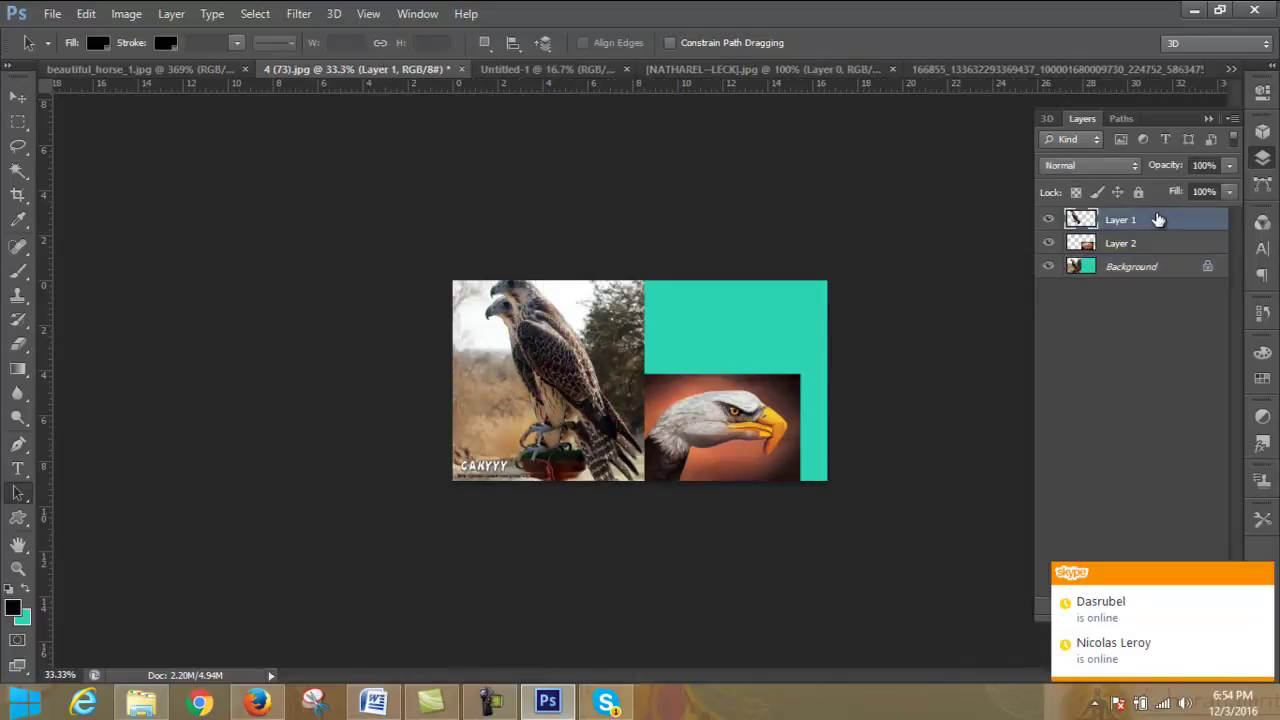
pyautogui.click(1216, 541)
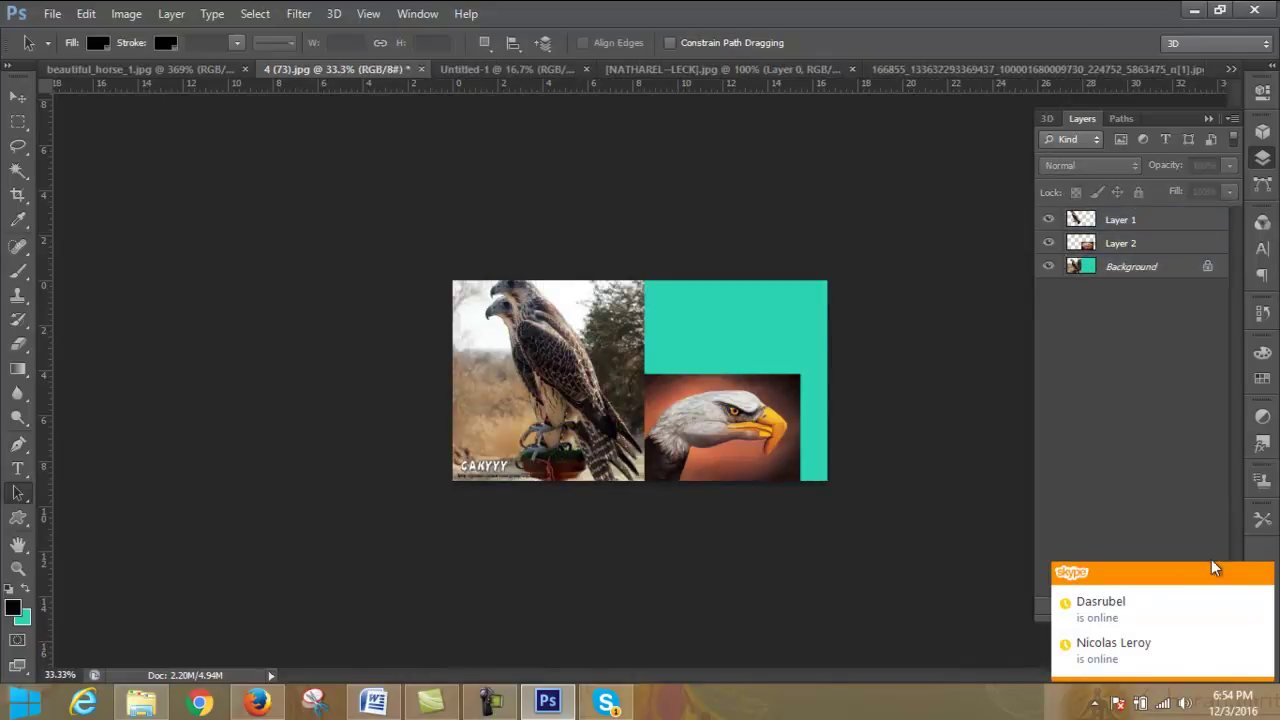
pyautogui.click(1262, 574)
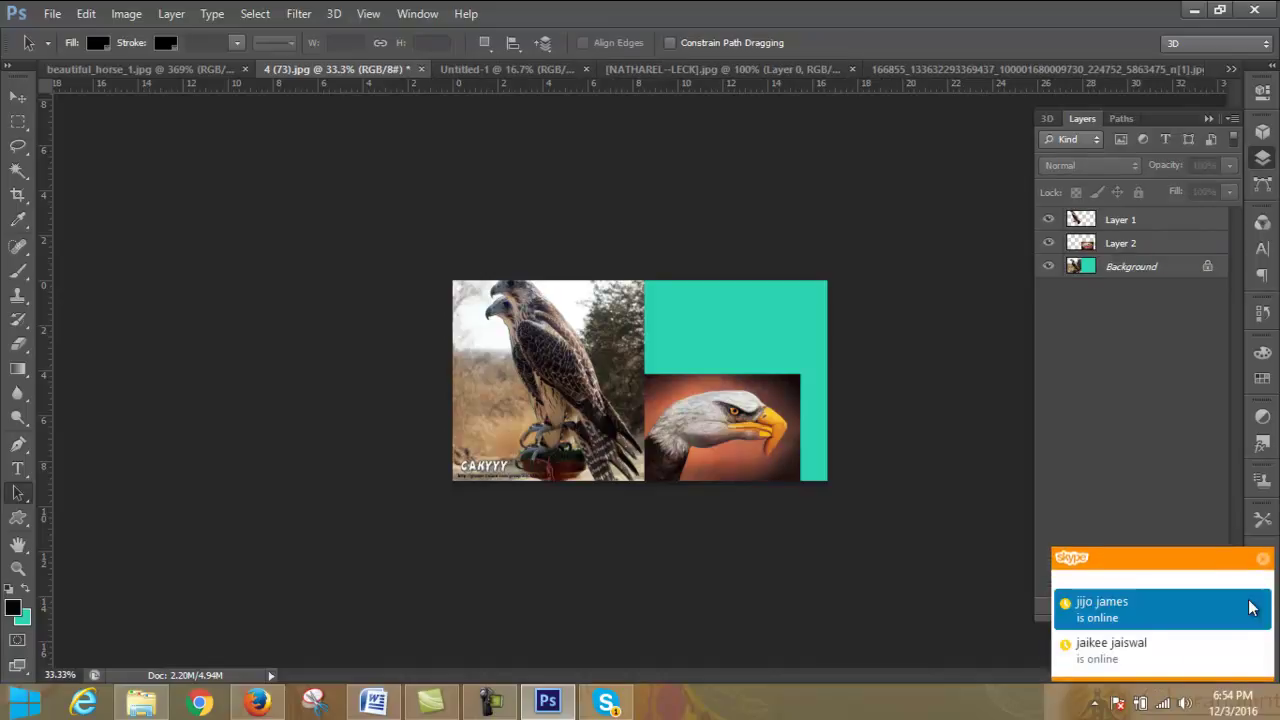
pyautogui.click(1264, 534)
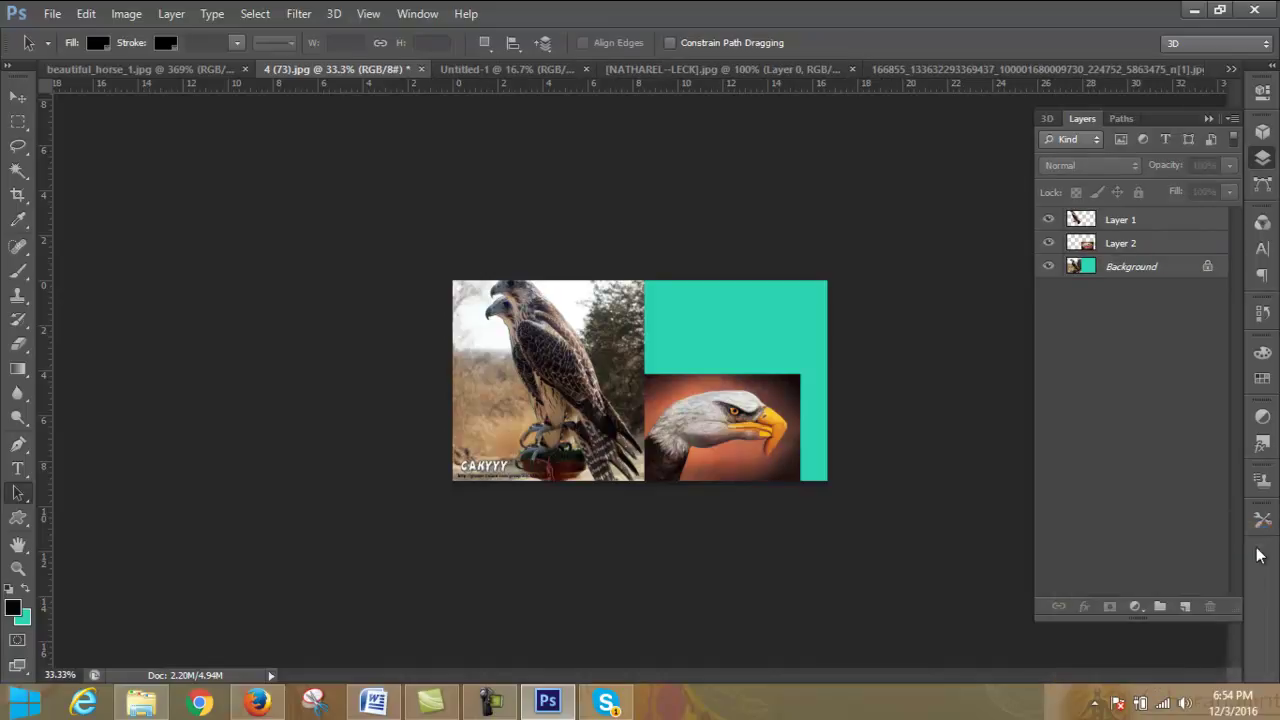
pyautogui.click(1160, 226)
pyautogui.click(1210, 609)
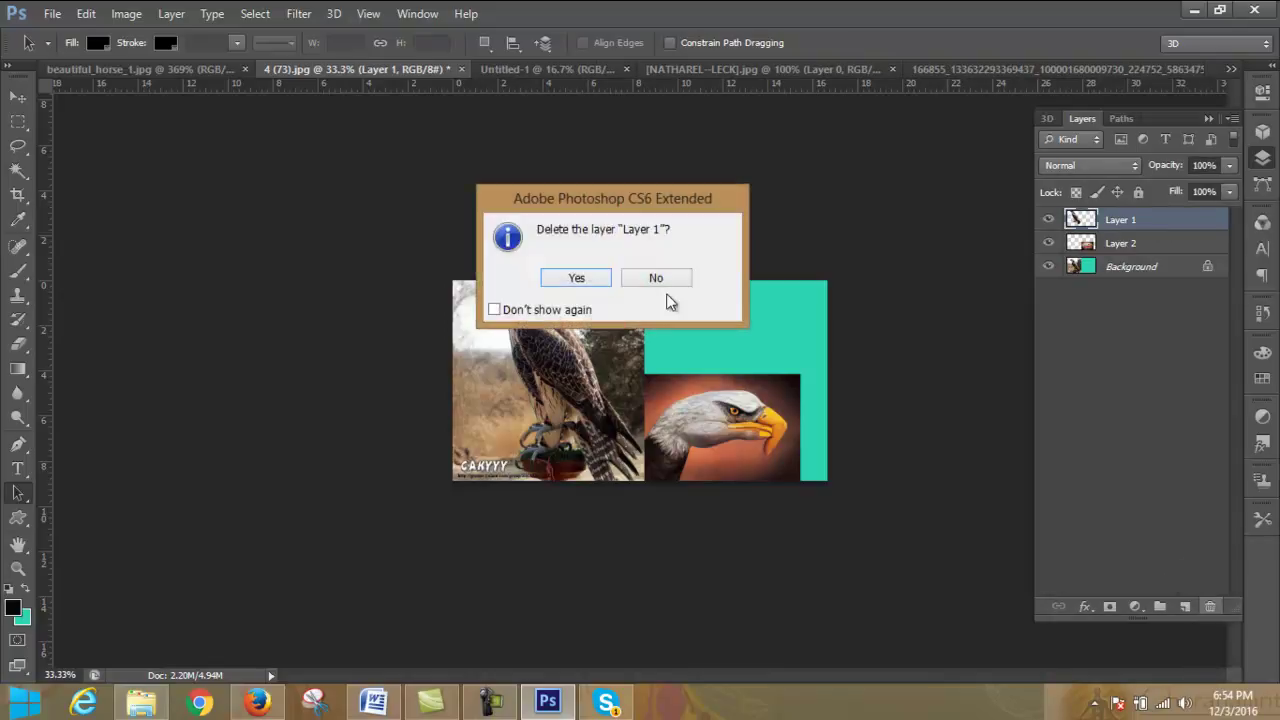
pyautogui.click(598, 280)
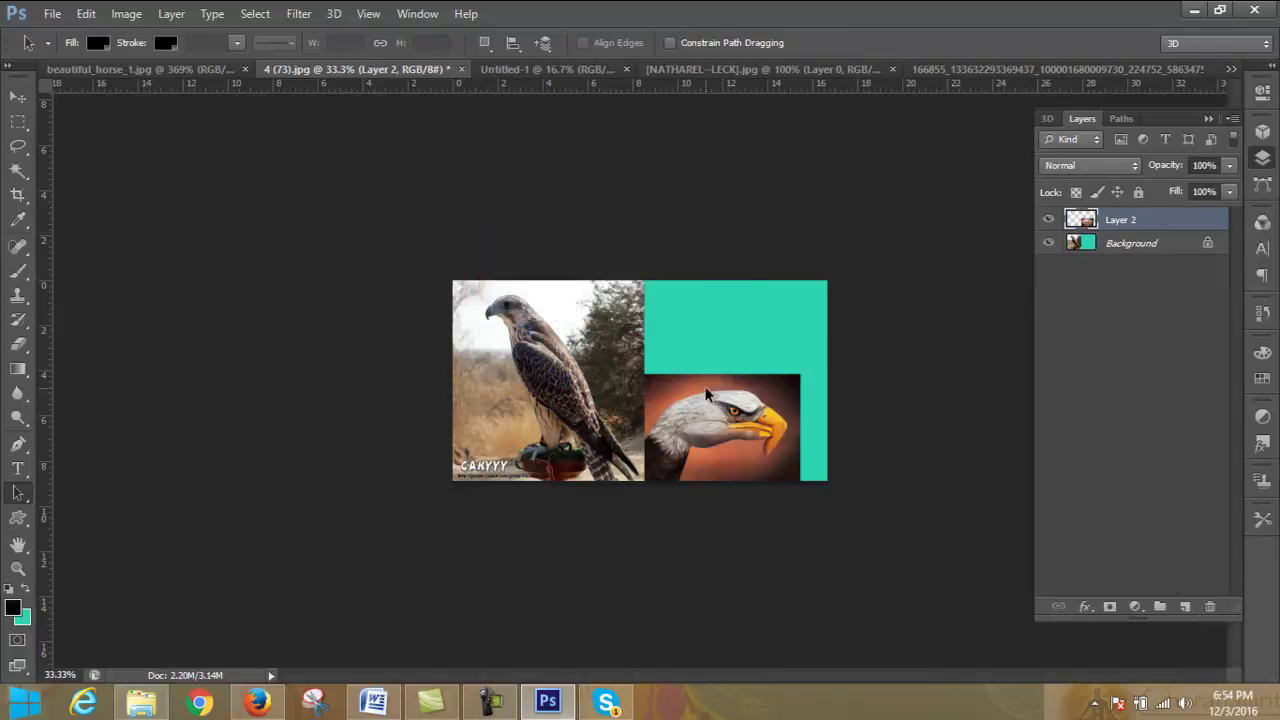
pyautogui.click(1122, 119)
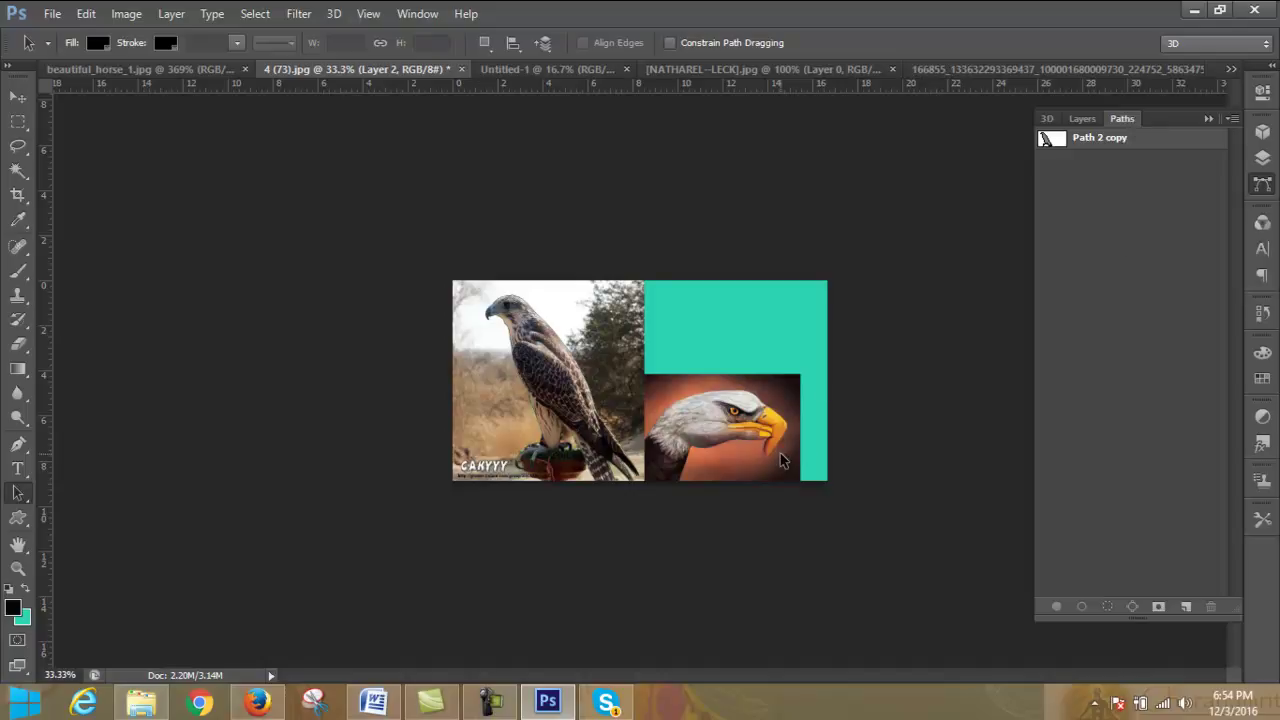
pyautogui.hotkey('ctrl', '+')
pyautogui.hotkey('ctrl', '+')
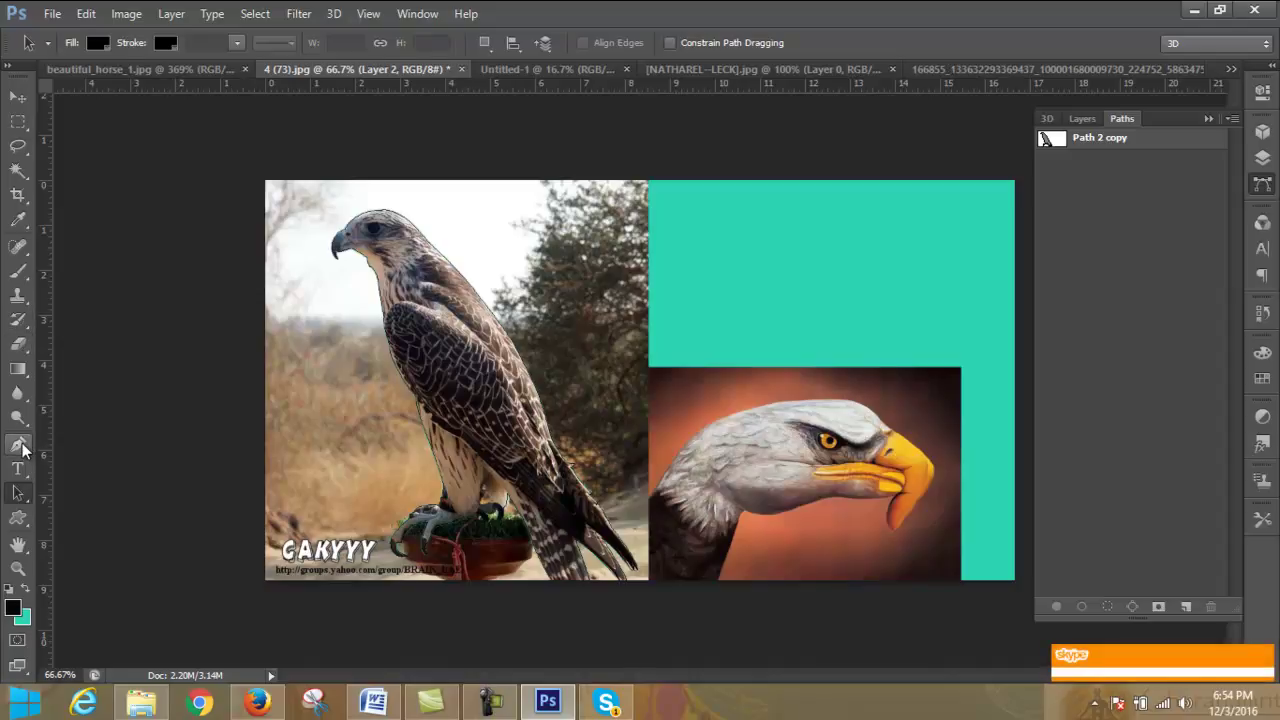
# - Start a Pen path at the eagle's neck, curving anchors over the head toward the beak
pyautogui.click(18, 443)
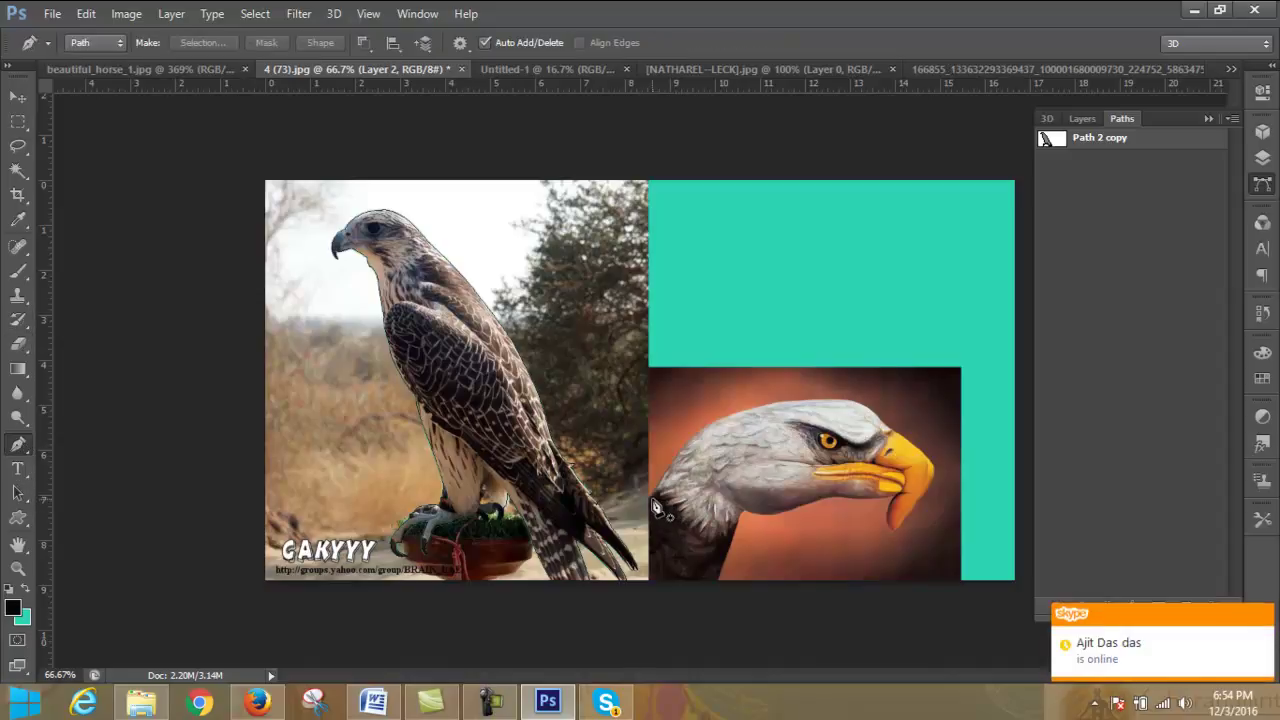
pyautogui.click(651, 497)
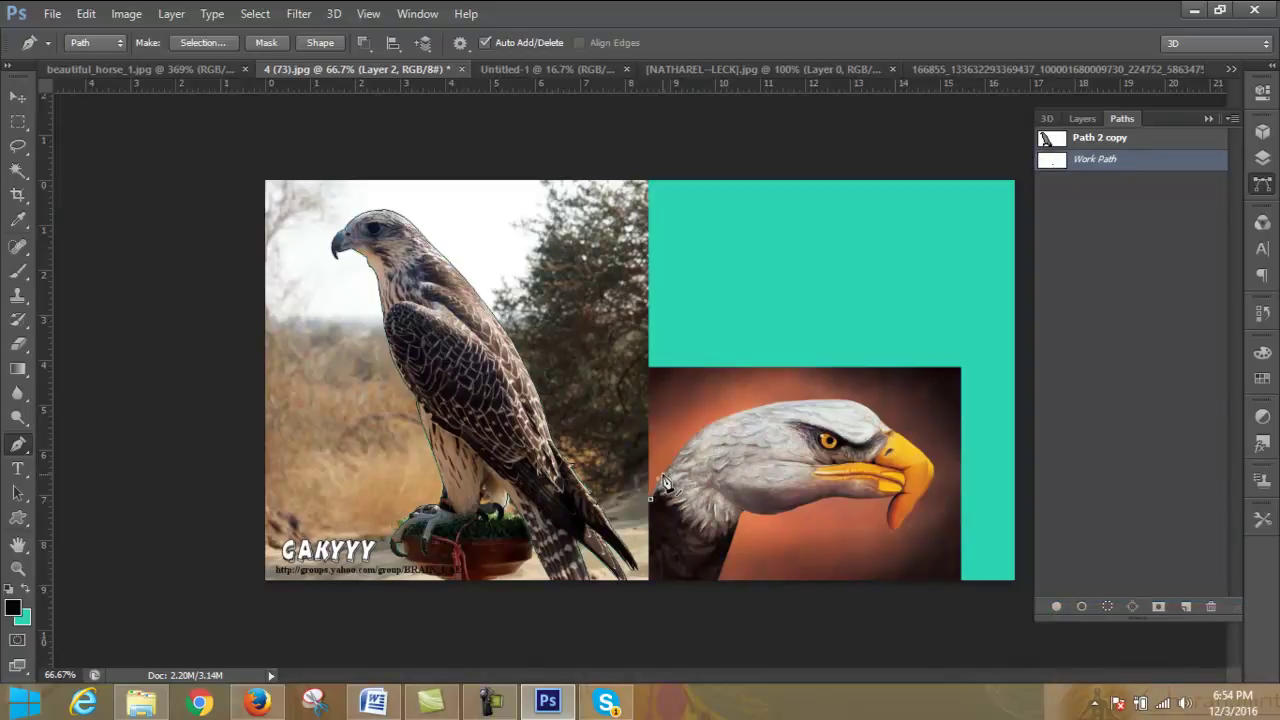
pyautogui.moveTo(745, 410)
pyautogui.mouseDown()
pyautogui.moveTo(808, 412)
pyautogui.moveTo(811, 396)
pyautogui.mouseUp()
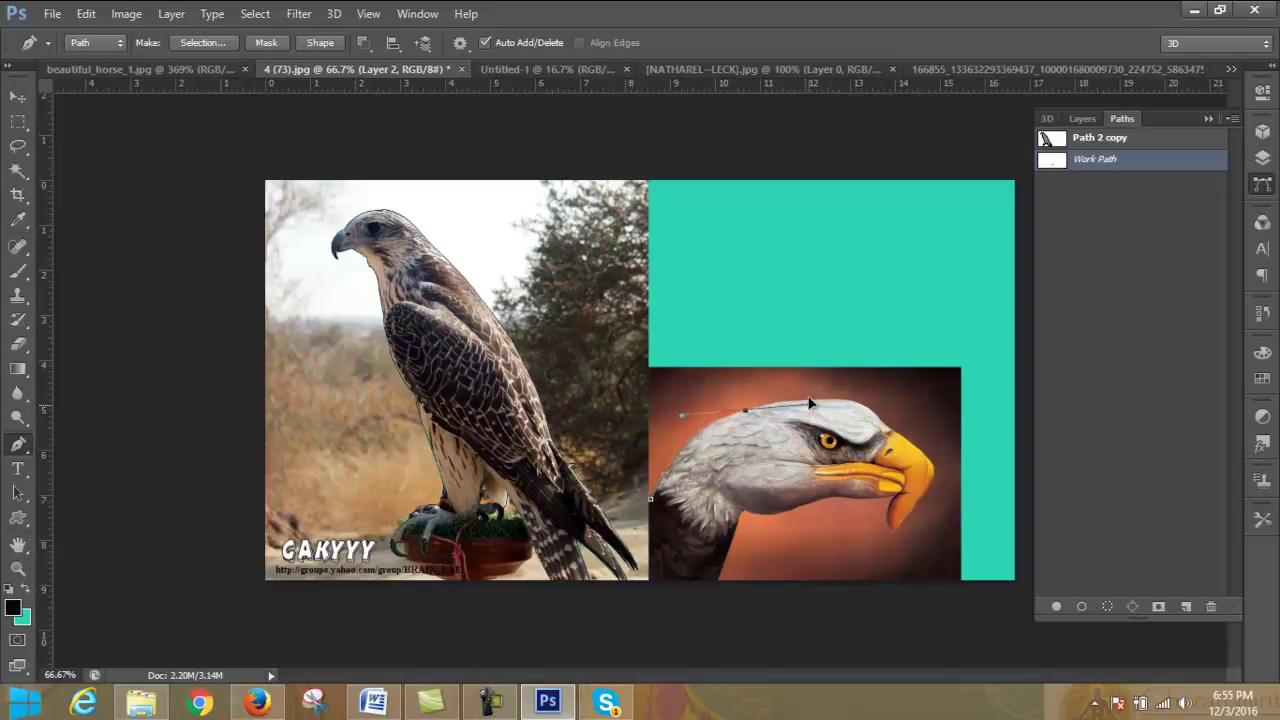
pyautogui.click(745, 411)
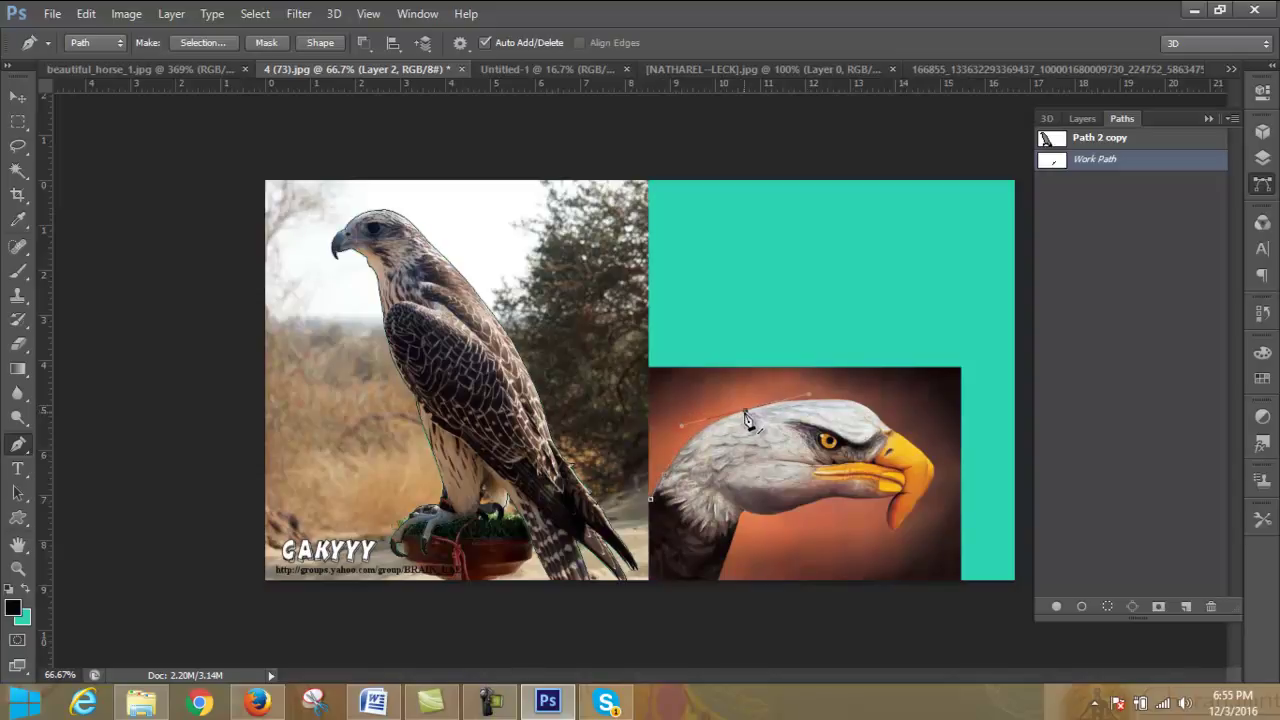
pyautogui.click(852, 407)
pyautogui.moveTo(873, 408); pyautogui.dragTo(893, 436)
pyautogui.moveTo(903, 451); pyautogui.dragTo(946, 492)
# - Curve the path around the beak and jaw, then close it along the photo's bottom edge
pyautogui.moveTo(858, 544); pyautogui.dragTo(851, 580)
pyautogui.click(899, 529)
pyautogui.moveTo(854, 500)
pyautogui.mouseDown()
pyautogui.moveTo(866, 508)
pyautogui.moveTo(841, 508)
pyautogui.mouseUp()
pyautogui.moveTo(771, 510); pyautogui.dragTo(765, 516)
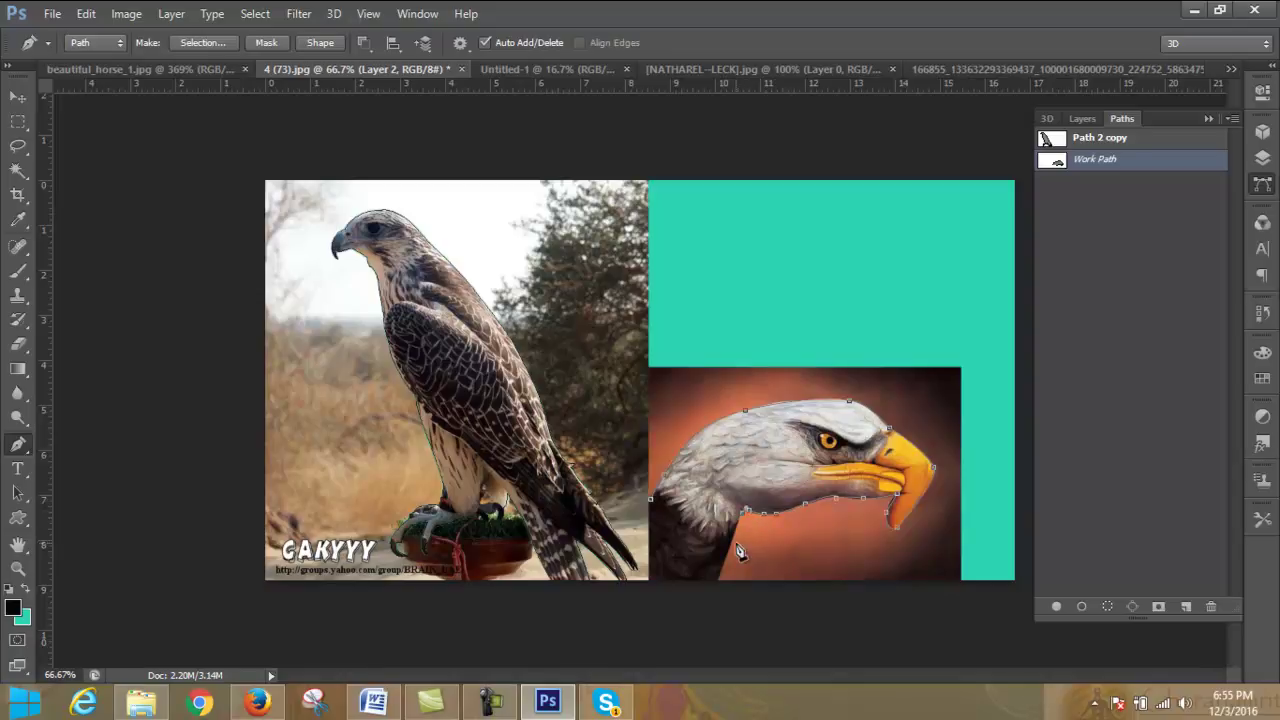
pyautogui.click(718, 580)
pyautogui.click(650, 580)
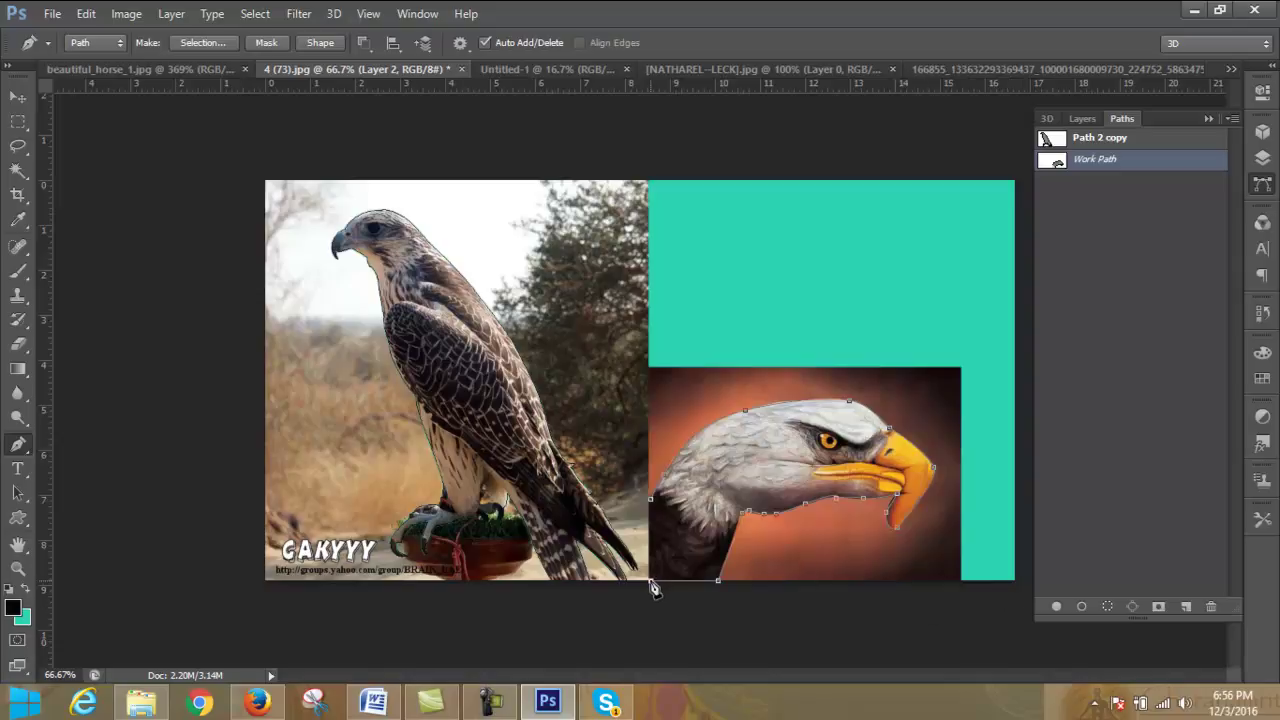
pyautogui.click(652, 505)
pyautogui.click(12, 97)
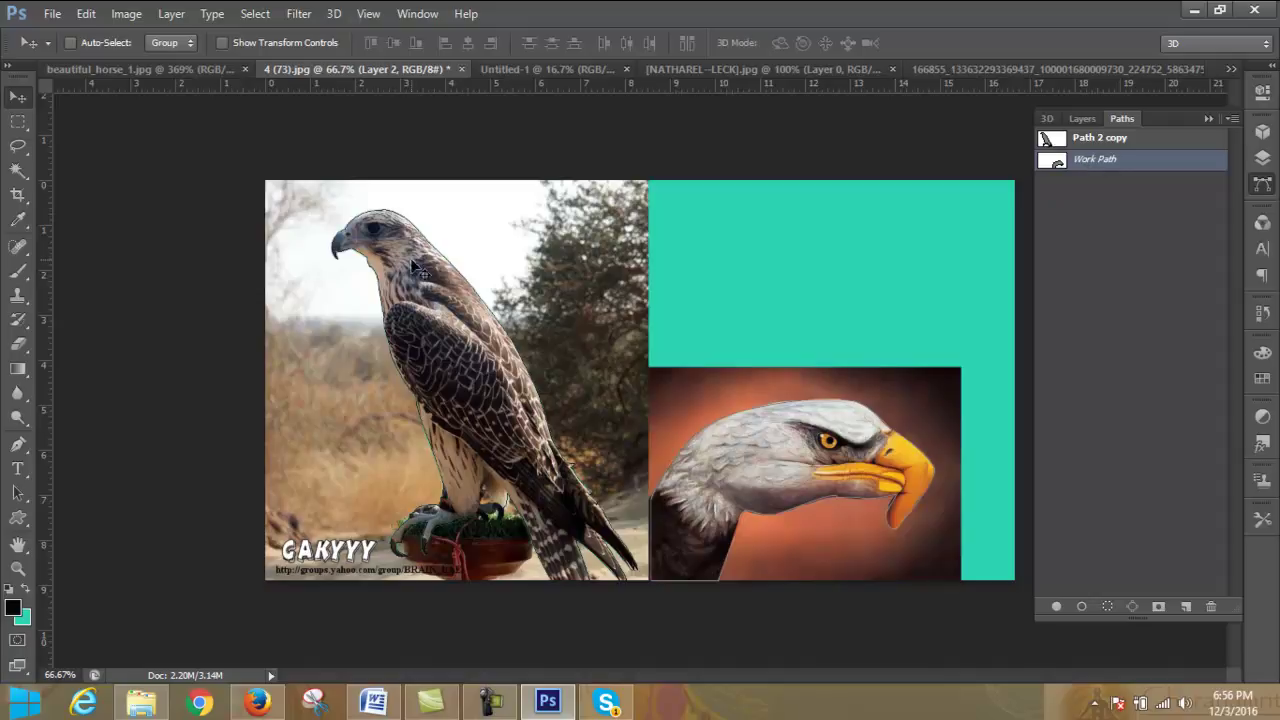
# - Turn the Work Path into a selection and copy it to a new Layer 3 with Ctrl+J
pyautogui.rightClick(1127, 163)
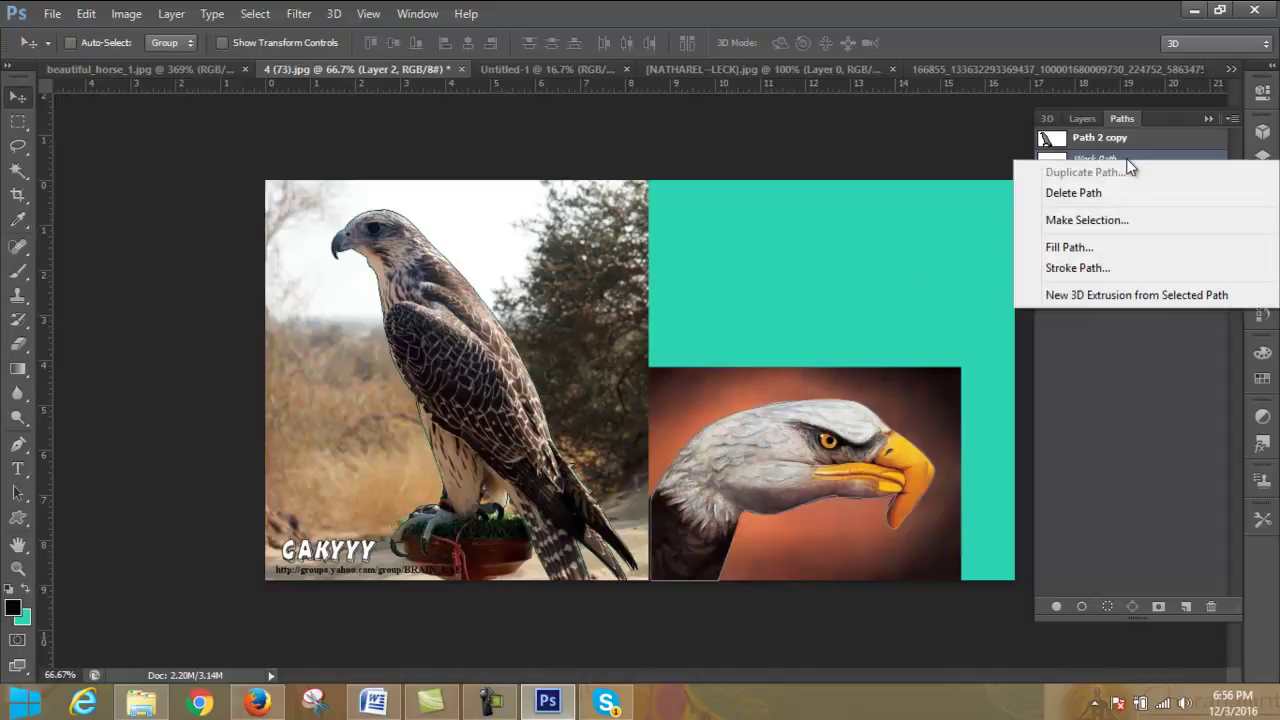
pyautogui.click(1133, 217)
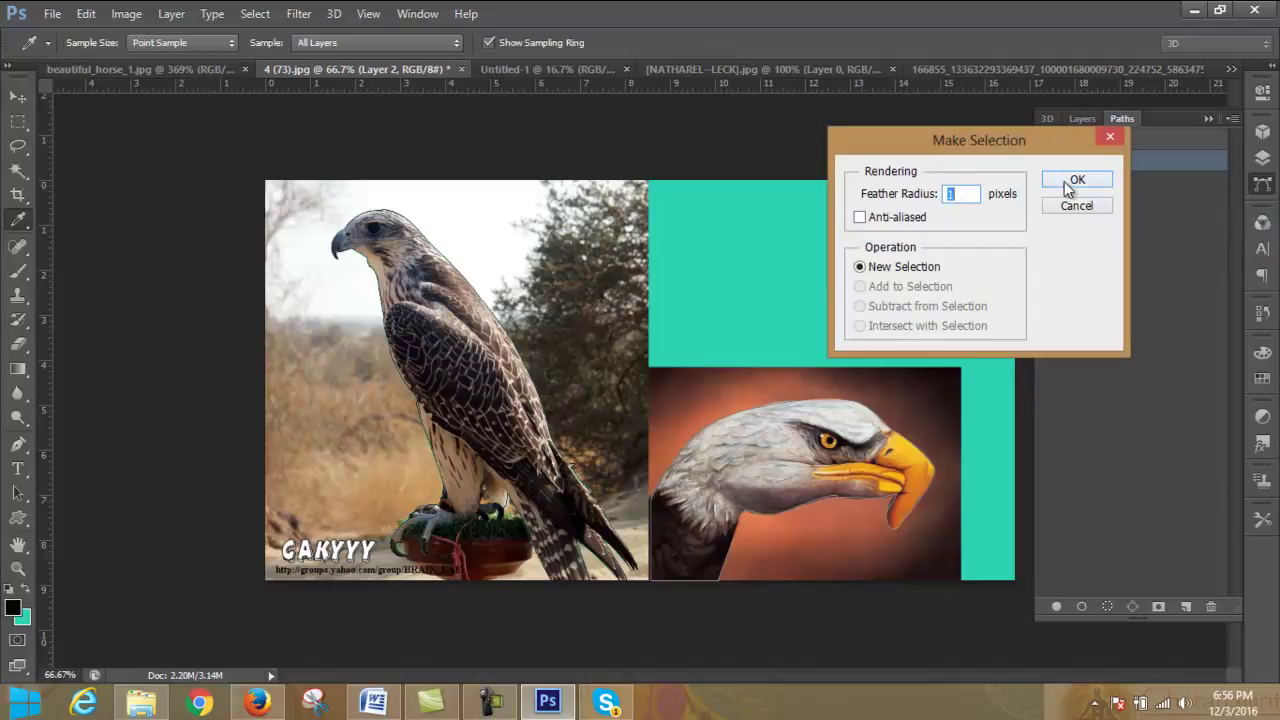
pyautogui.click(1058, 180)
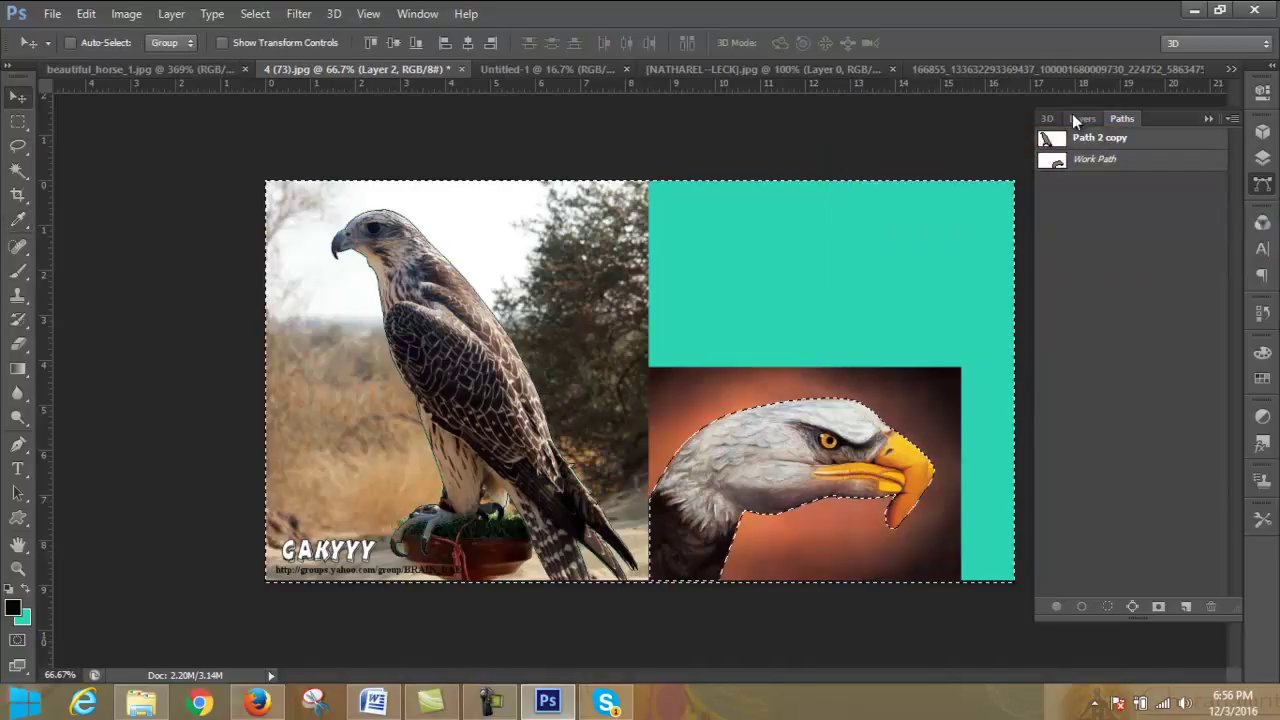
pyautogui.click(1080, 118)
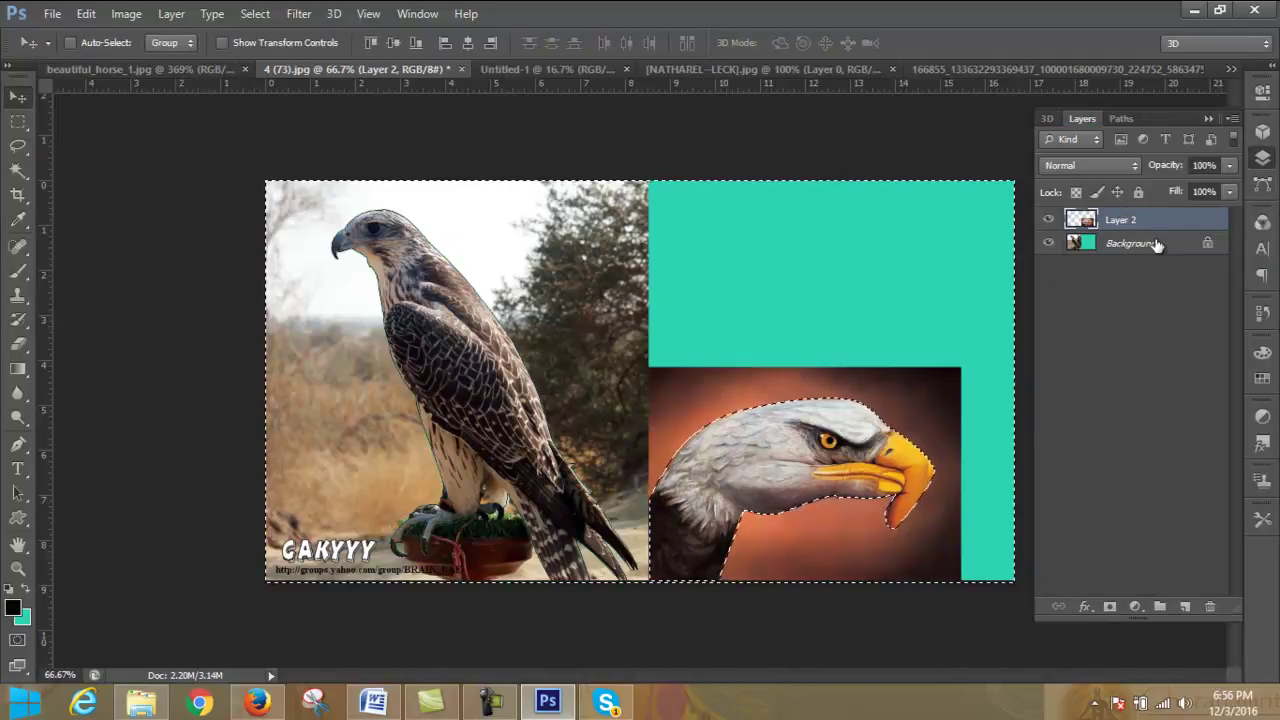
pyautogui.hotkey('ctrl', 'j')
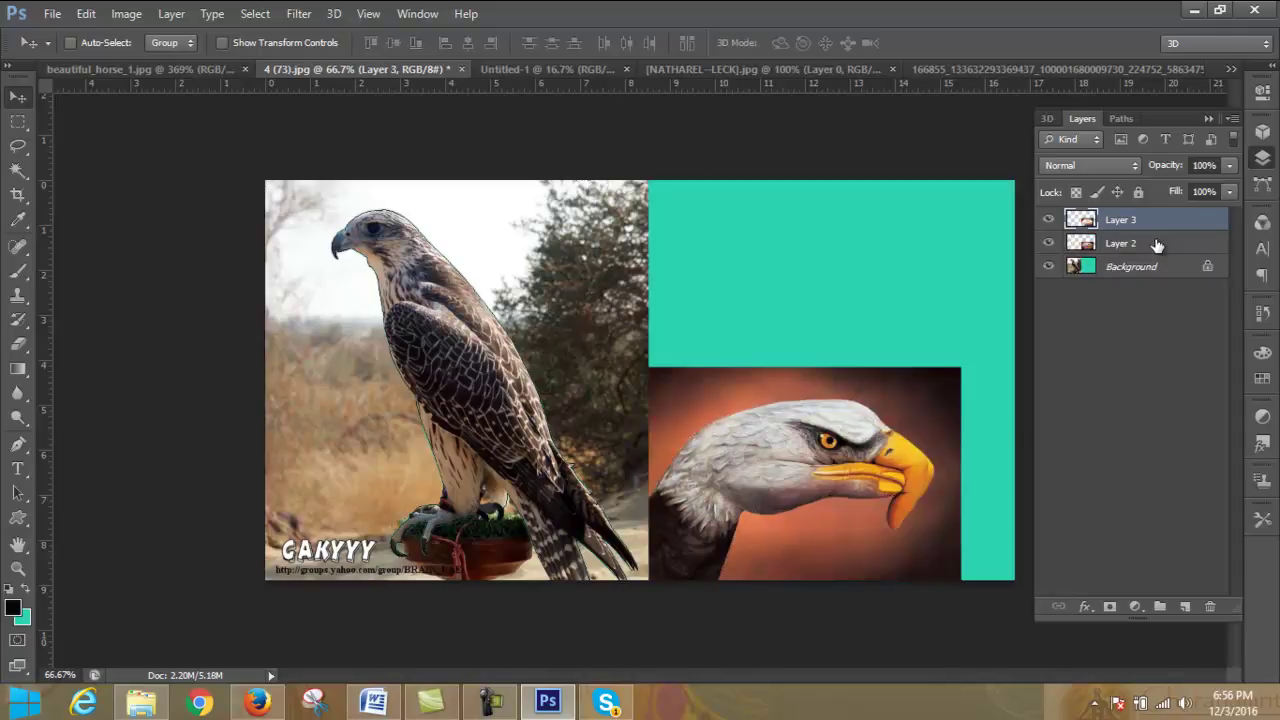
# - Hide Layer 2 and Background, undo the wrong layer copy, and reselect the Work Path
pyautogui.click(1048, 244)
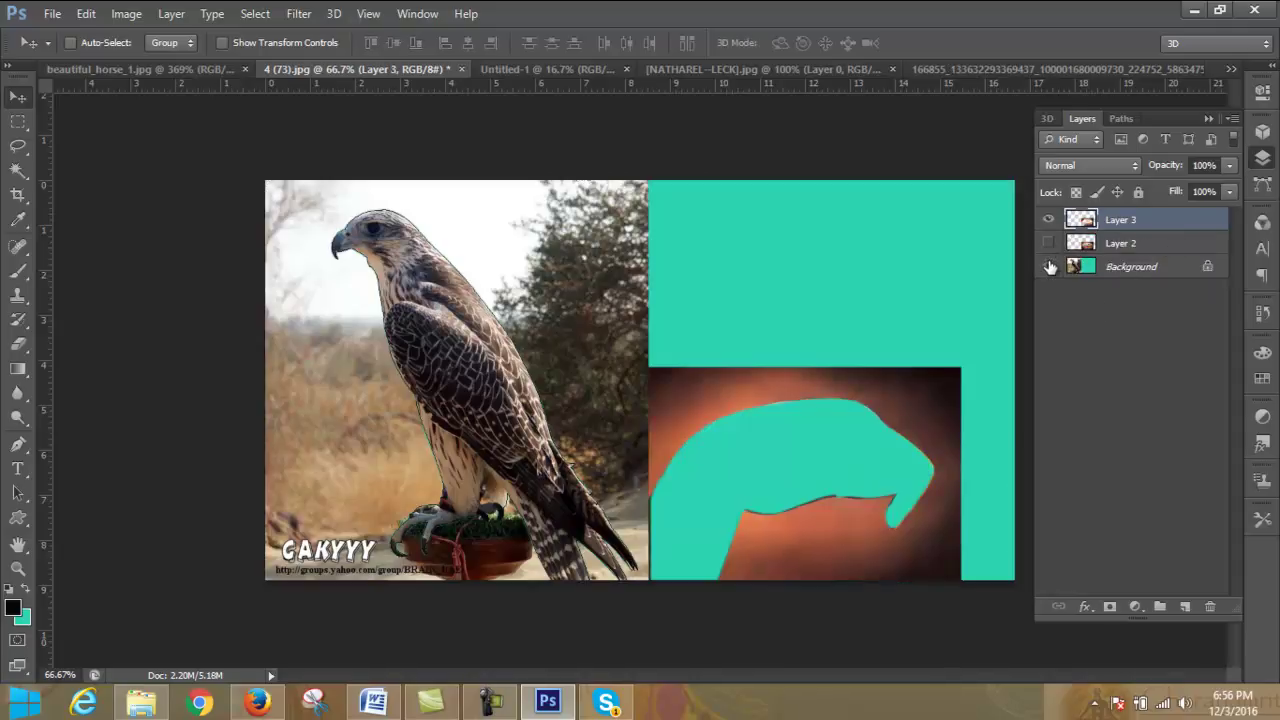
pyautogui.click(1049, 266)
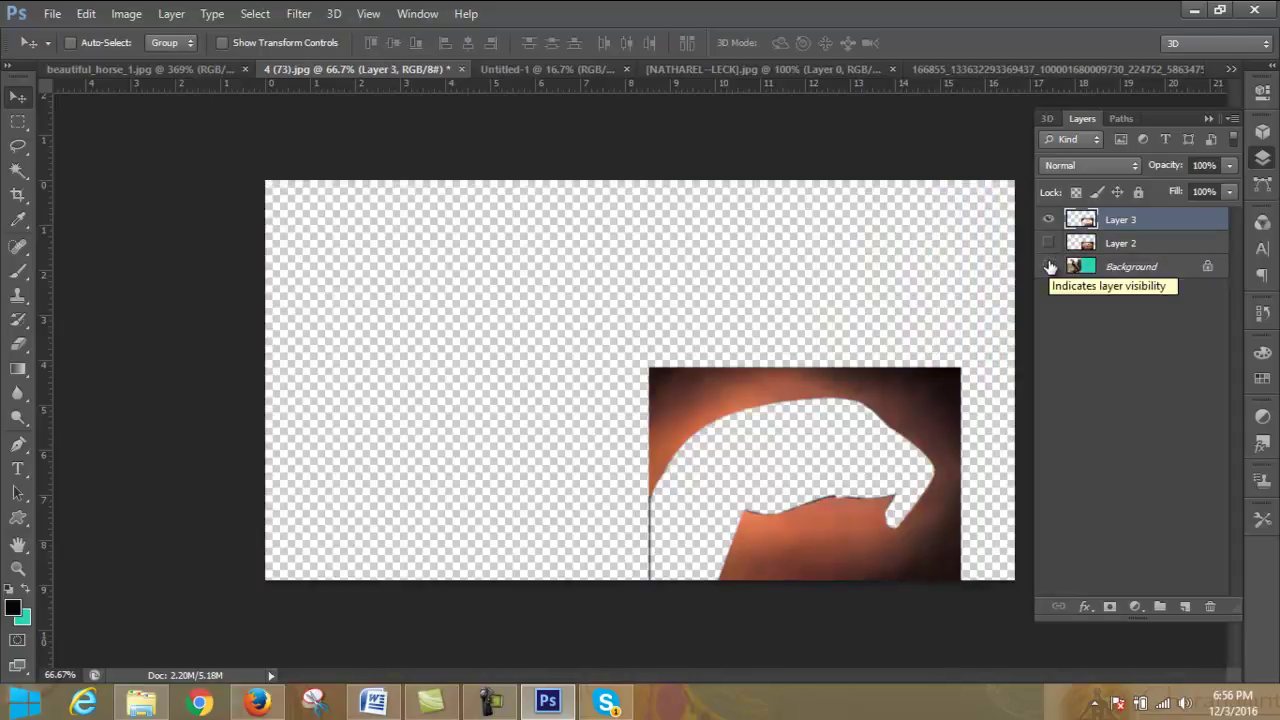
pyautogui.hotkey('ctrl', 'z')
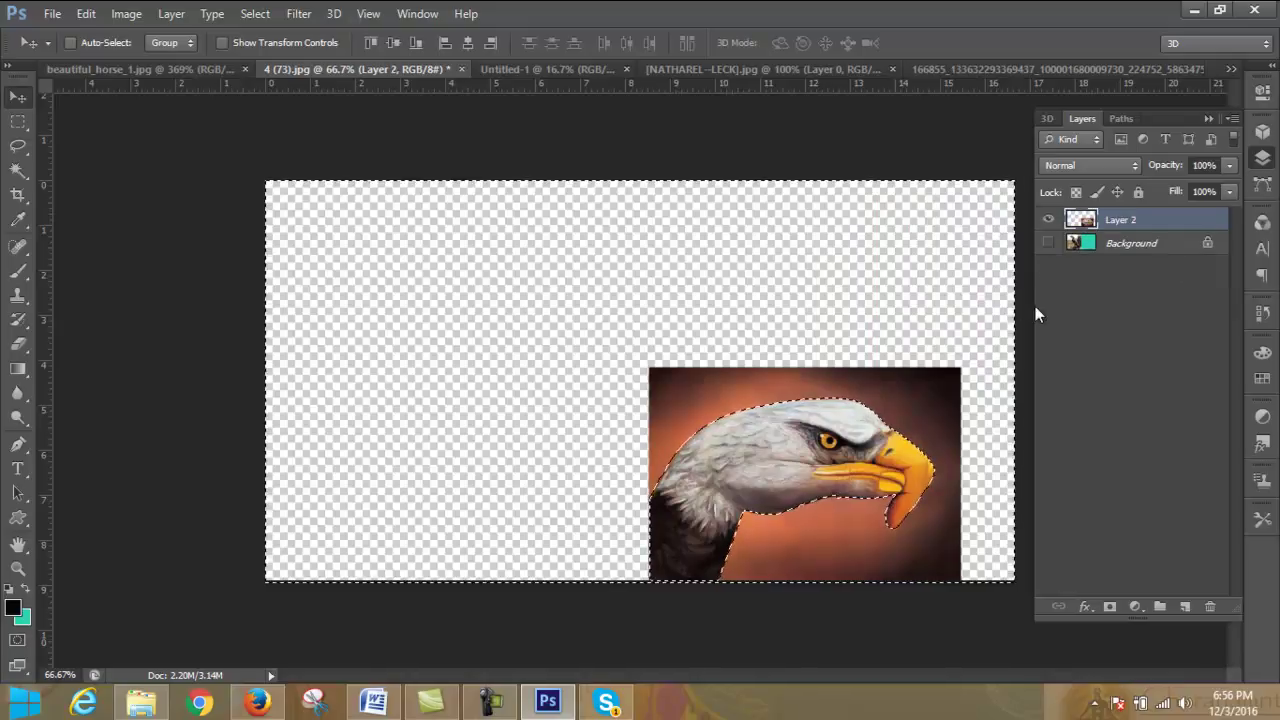
pyautogui.click(1124, 119)
pyautogui.click(1113, 160)
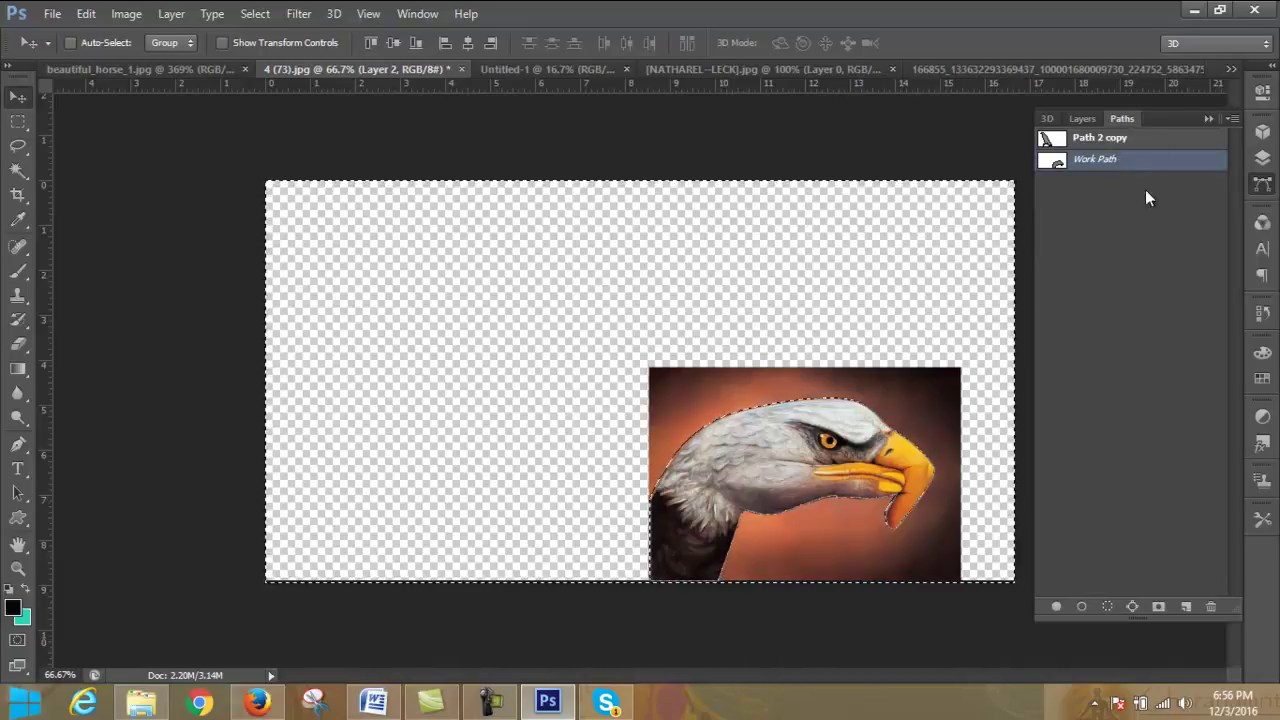
pyautogui.click(1070, 117)
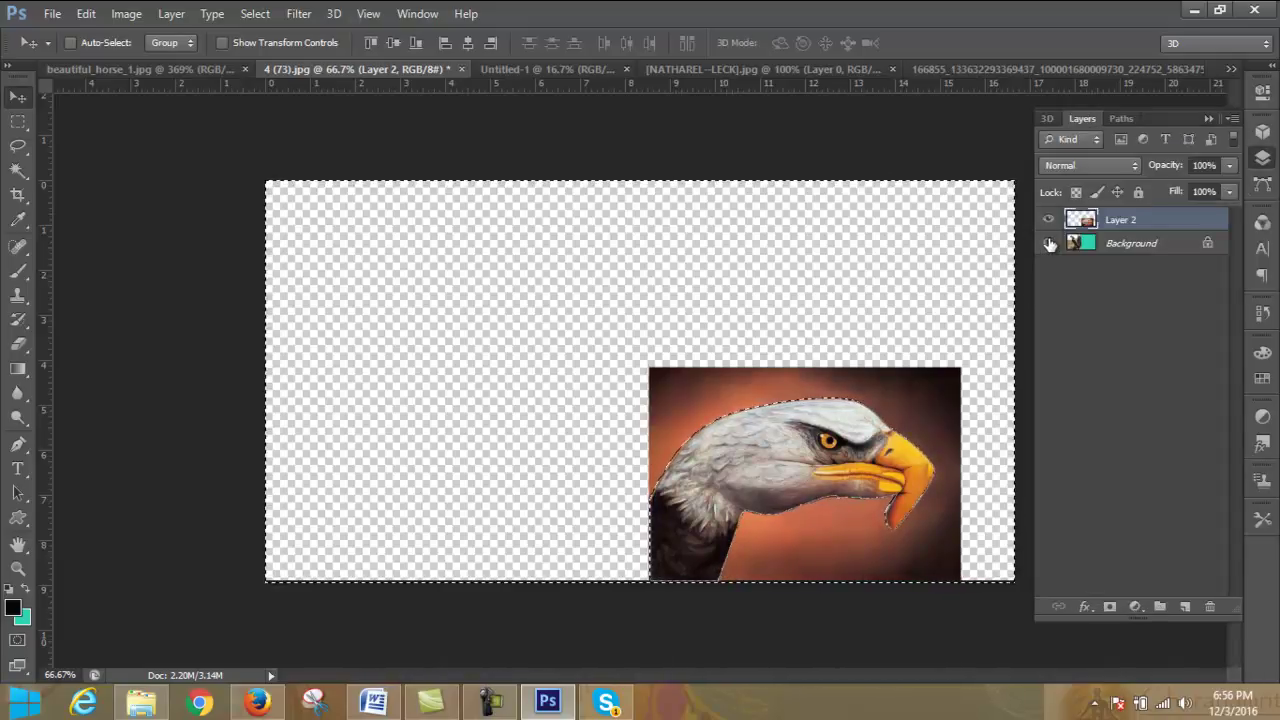
pyautogui.click(1048, 243)
# - Try saving the Work Path and making a selection from it, cancelling both
pyautogui.click(1122, 120)
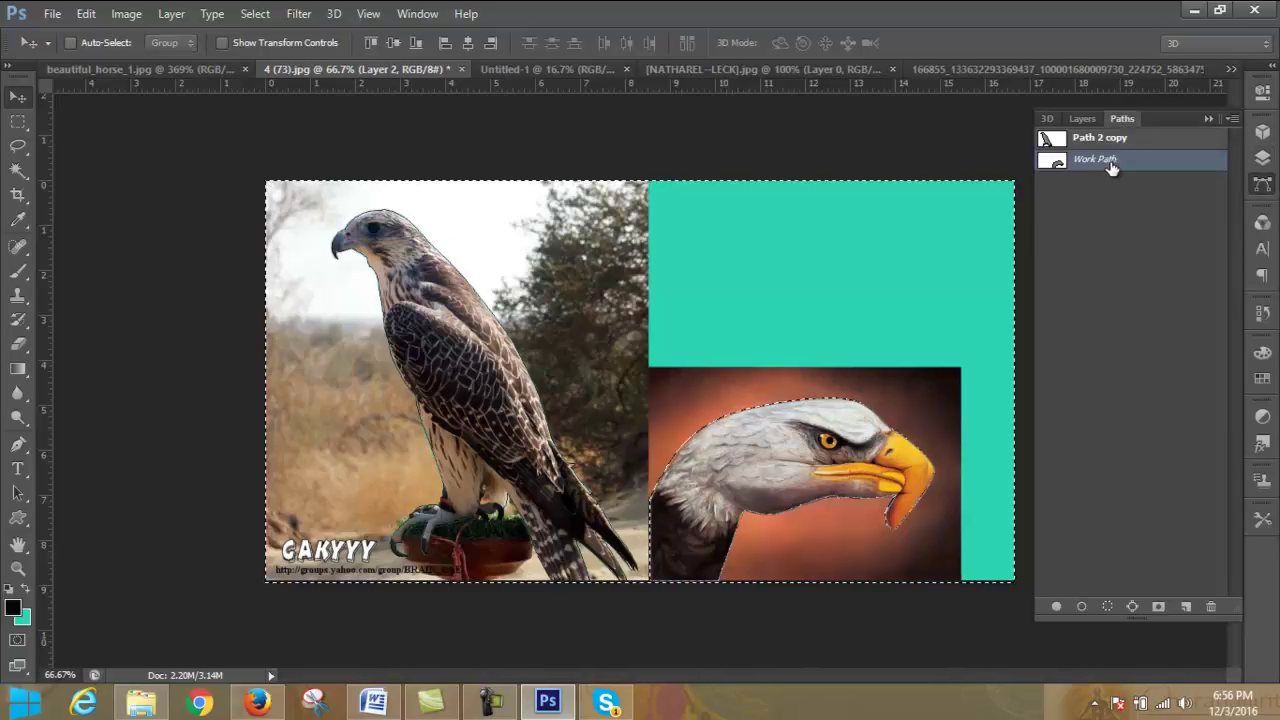
pyautogui.doubleClick(1108, 162)
pyautogui.press('Escape')
pyautogui.rightClick(1116, 160)
pyautogui.click(1125, 222)
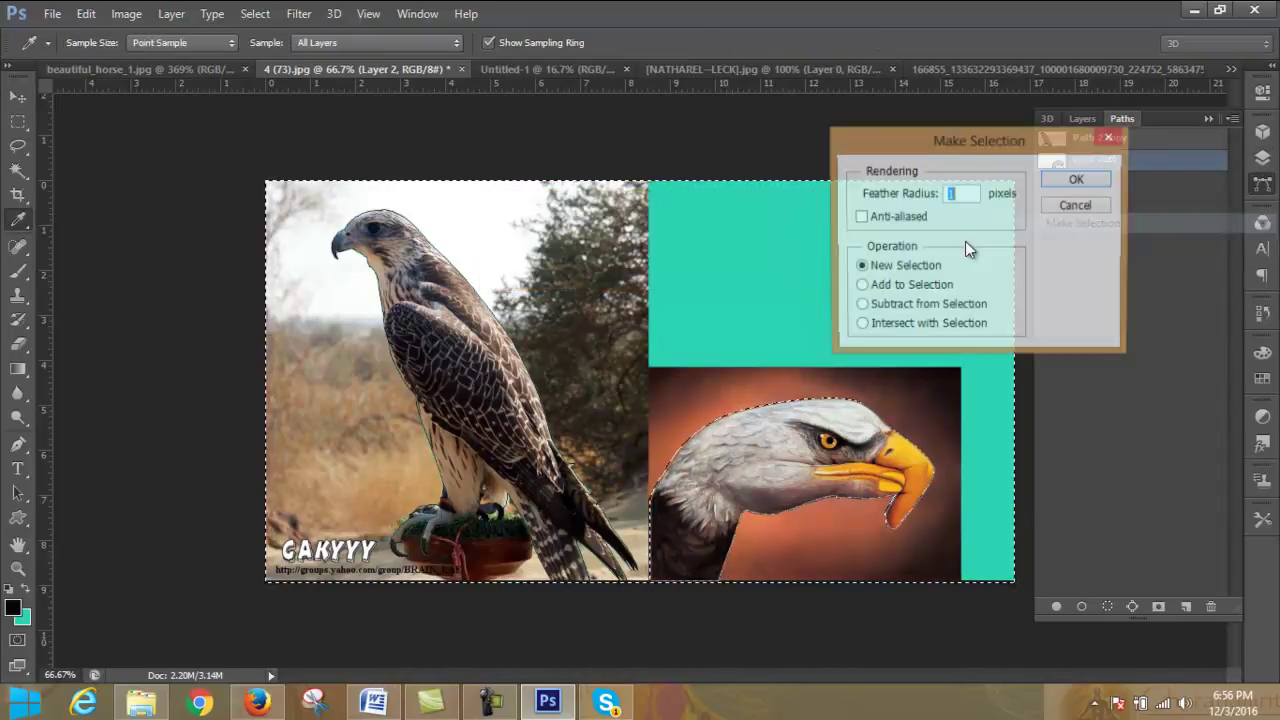
pyautogui.click(1064, 213)
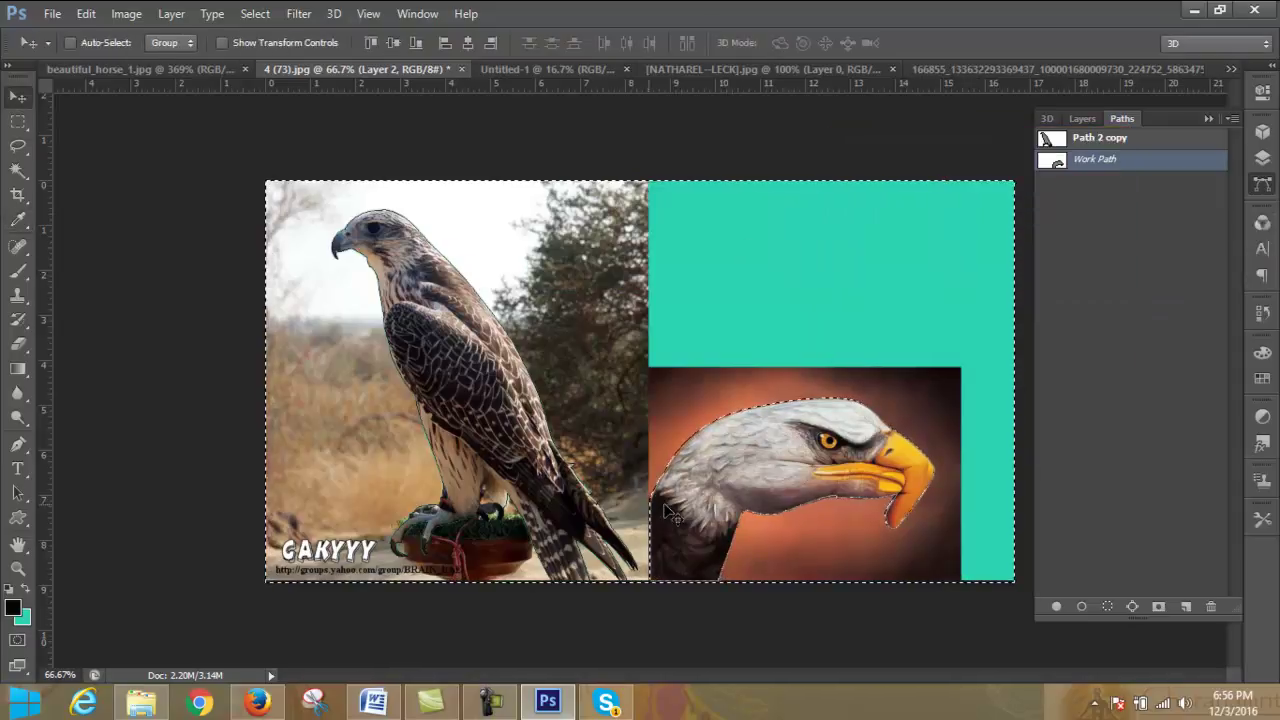
# - Invert the selection, copy the eagle head to Layer 3, and hide Layer 2 and Background
pyautogui.click(255, 14)
pyautogui.click(286, 87)
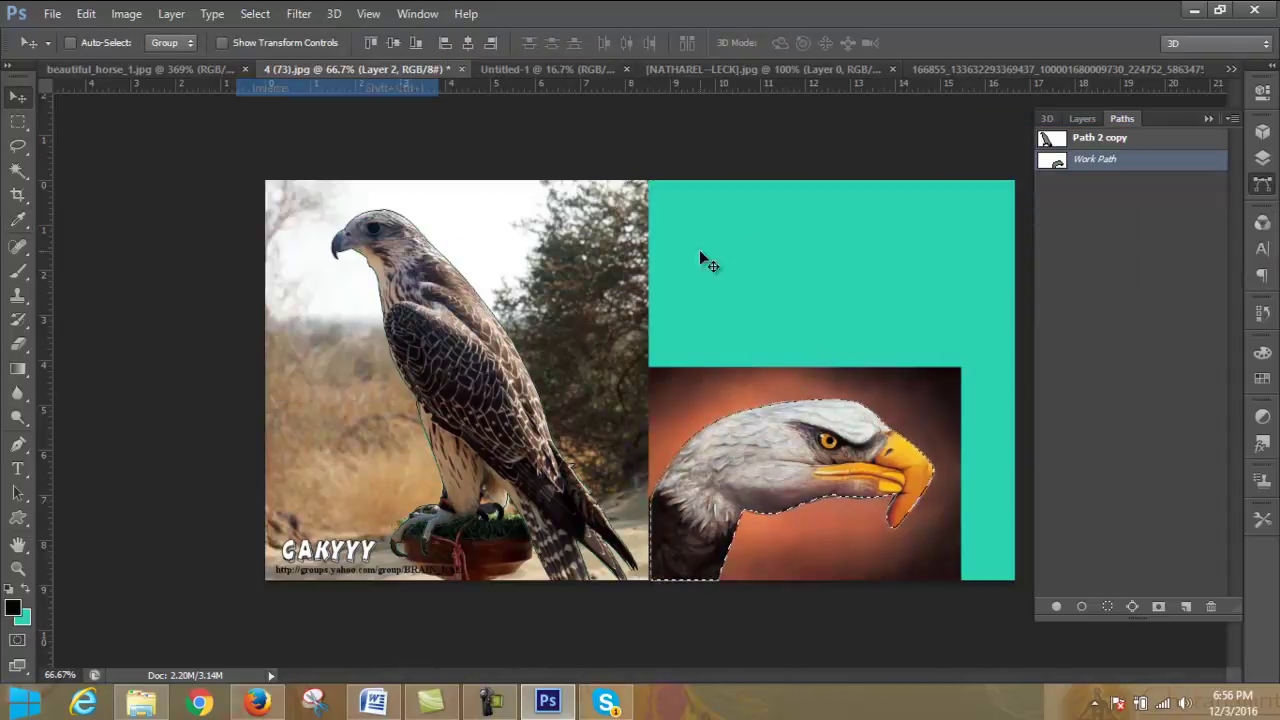
pyautogui.click(1083, 119)
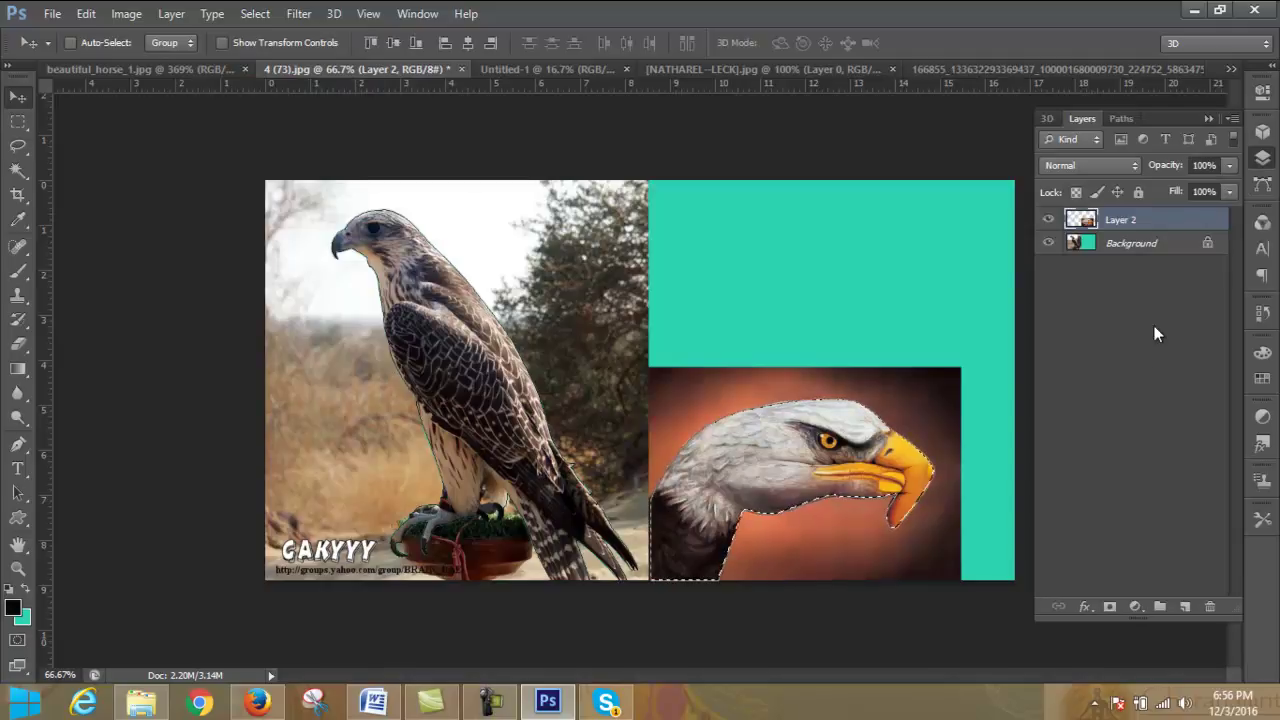
pyautogui.hotkey('ctrl', 'j')
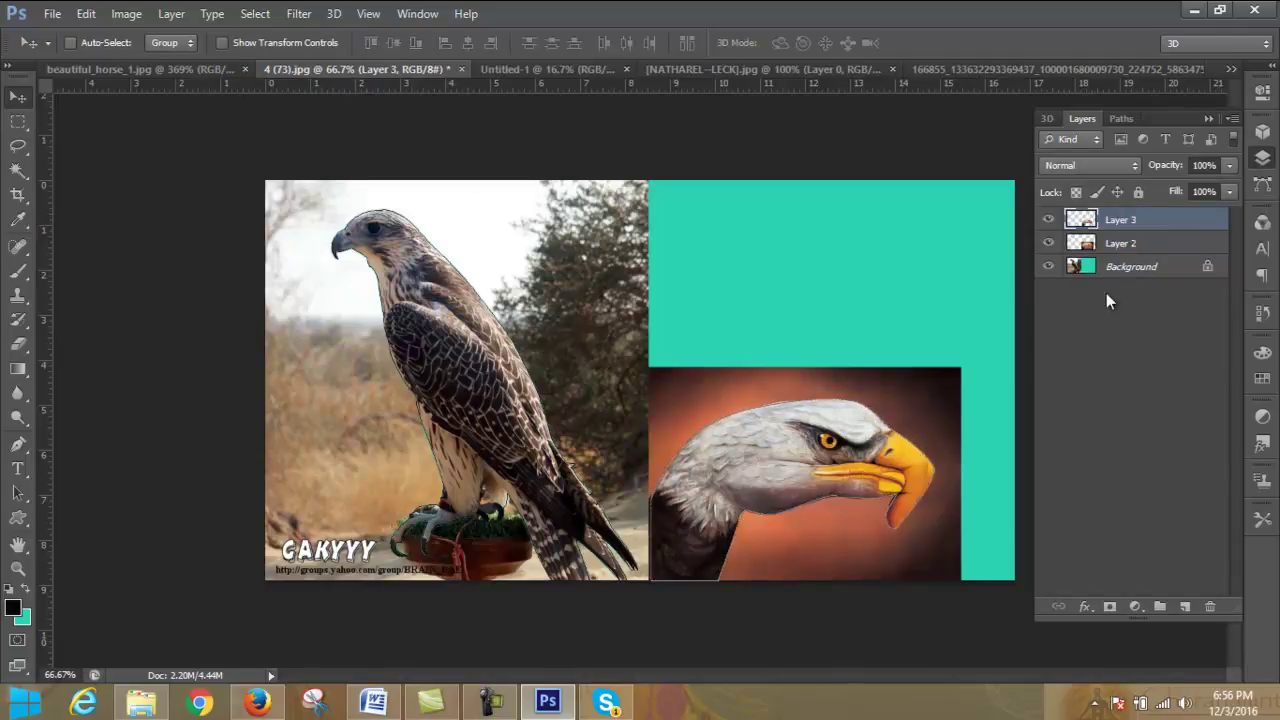
pyautogui.click(1048, 244)
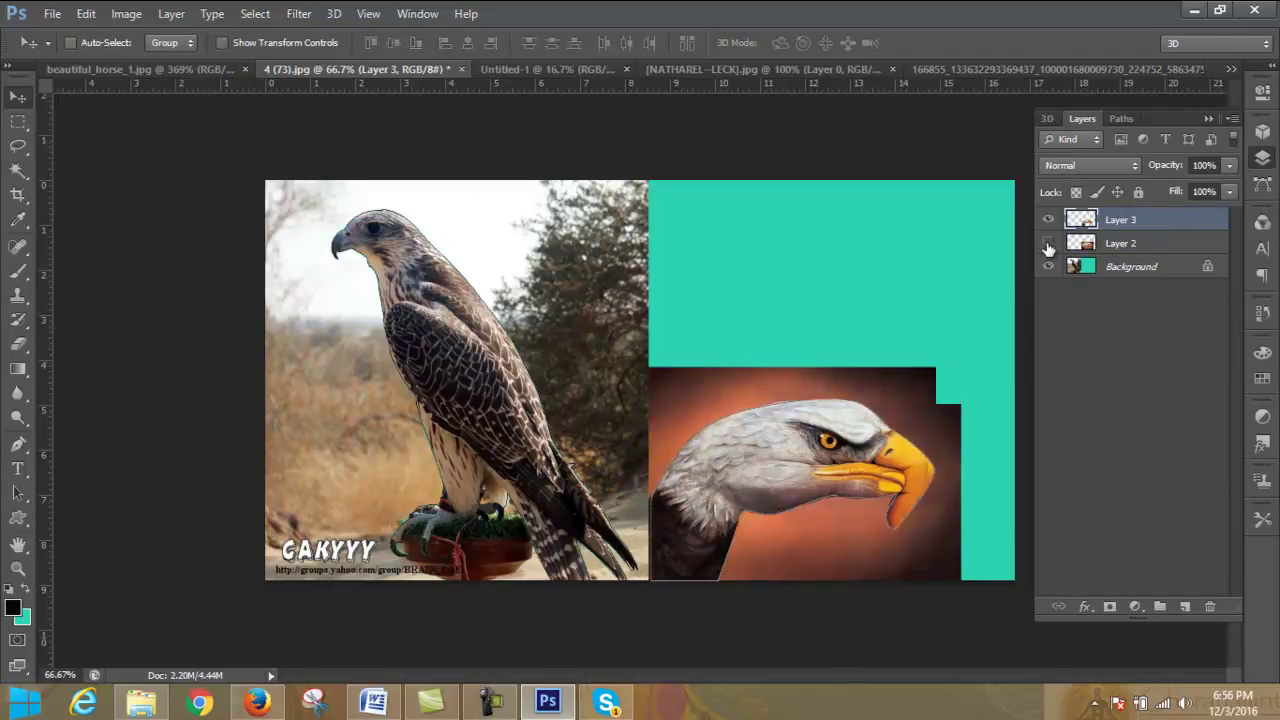
pyautogui.click(1048, 268)
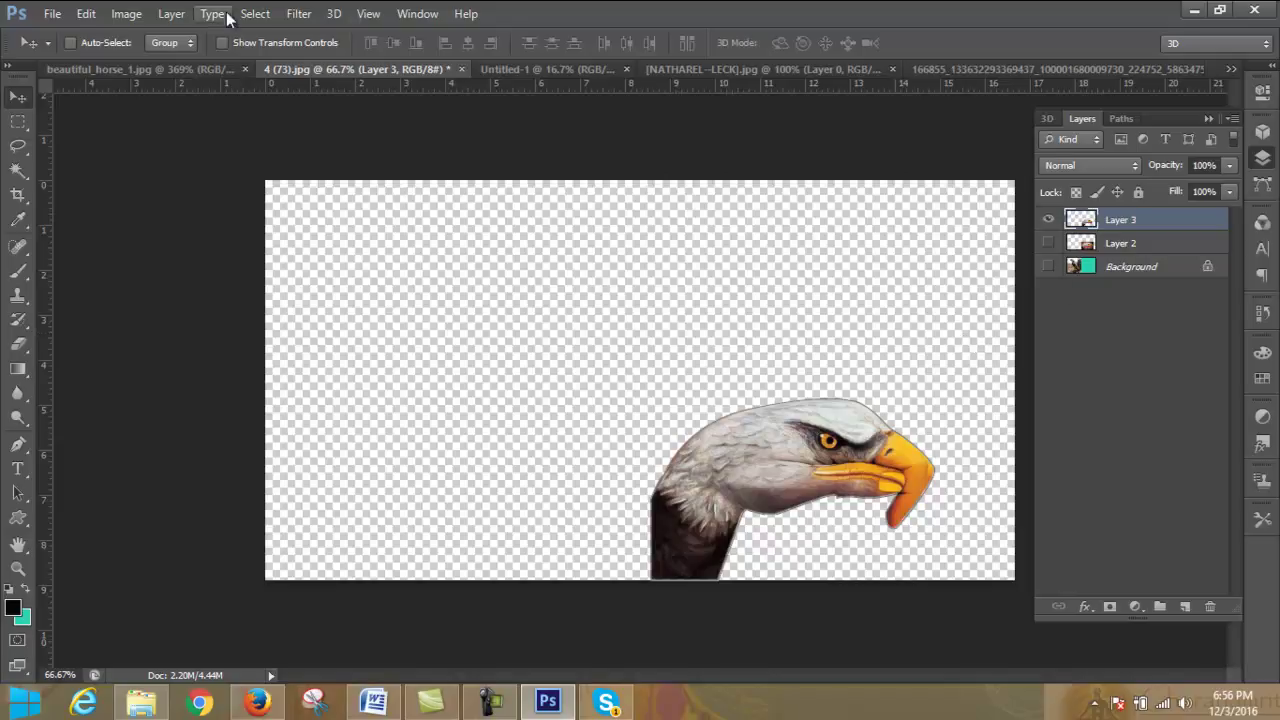
# - Open 24884.jpg from the natural pic folder via File > Open
pyautogui.click(52, 13)
pyautogui.click(100, 51)
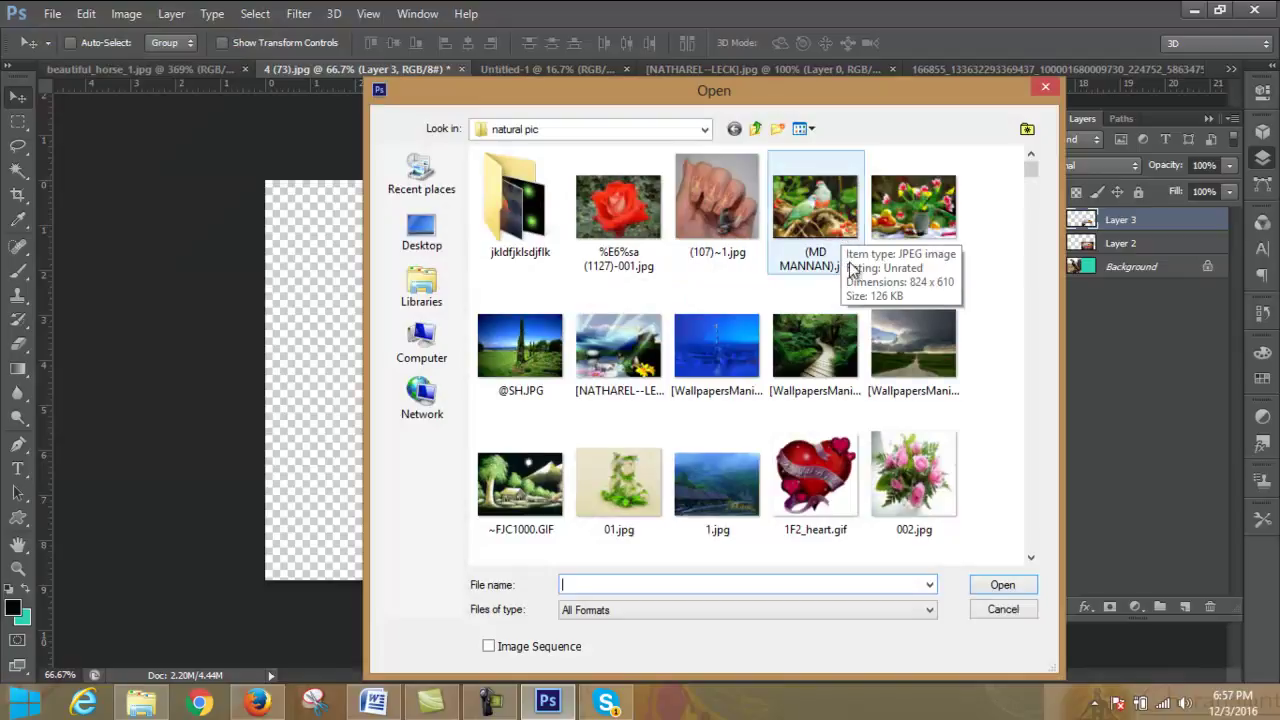
pyautogui.moveTo(1032, 173); pyautogui.dragTo(1033, 261)
pyautogui.click(618, 380)
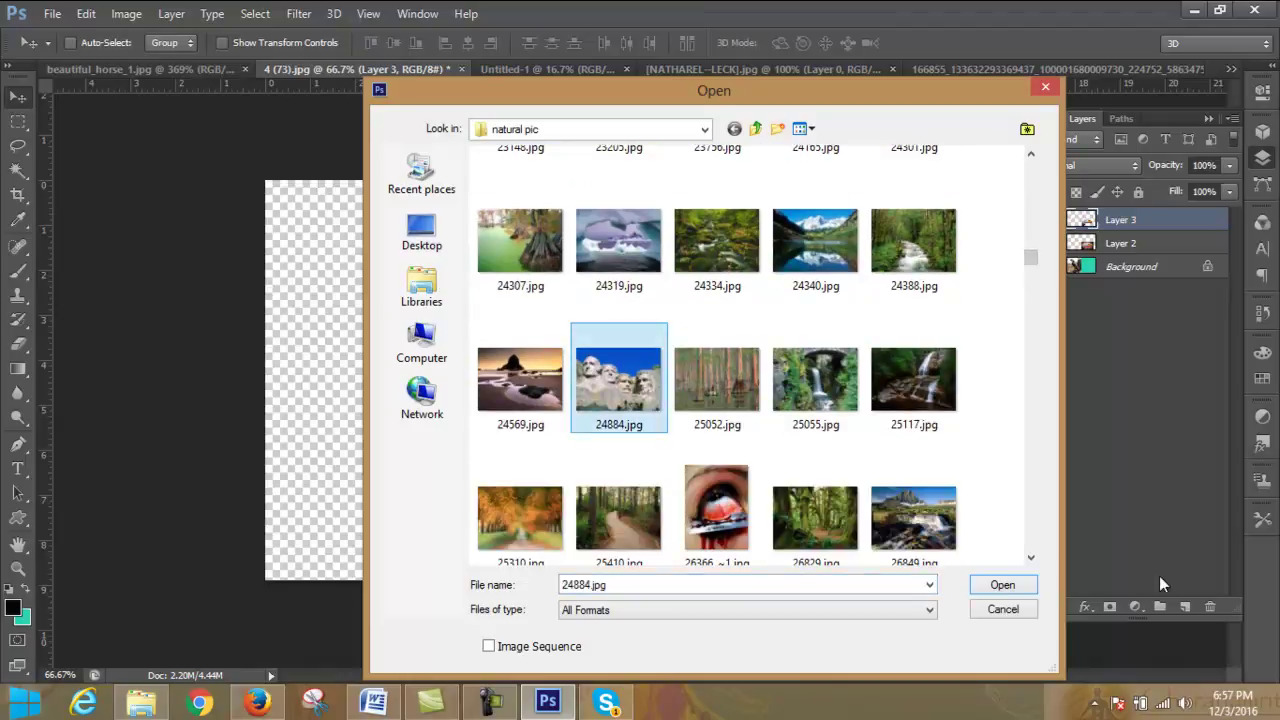
pyautogui.click(1017, 587)
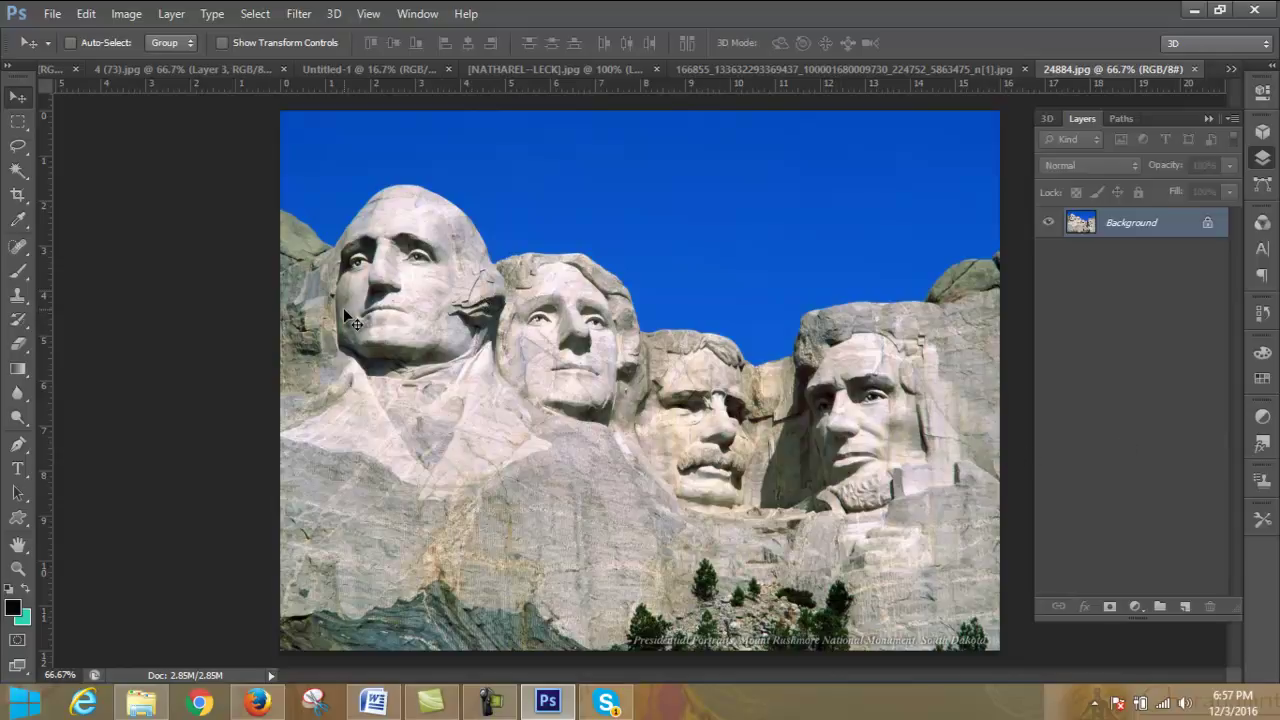
# - Trace a closed Pen path of ten anchors around the leftmost carved head
pyautogui.click(18, 444)
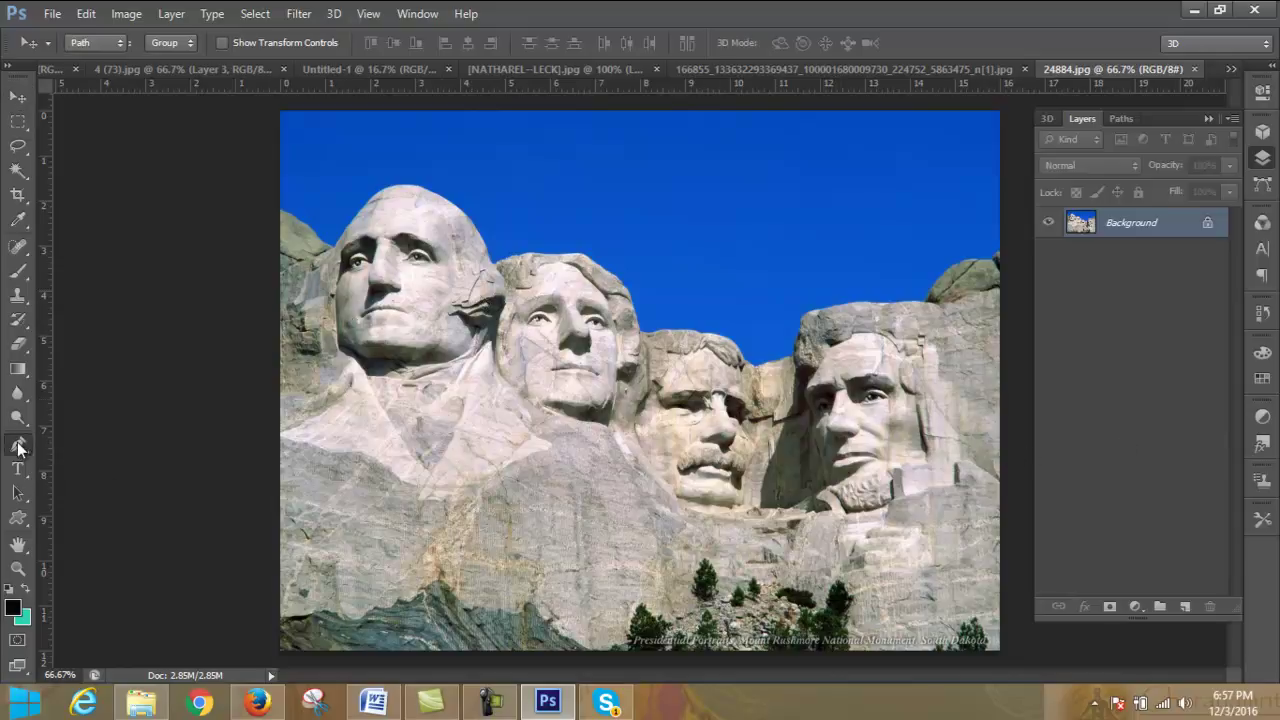
pyautogui.click(470, 357)
pyautogui.click(385, 368)
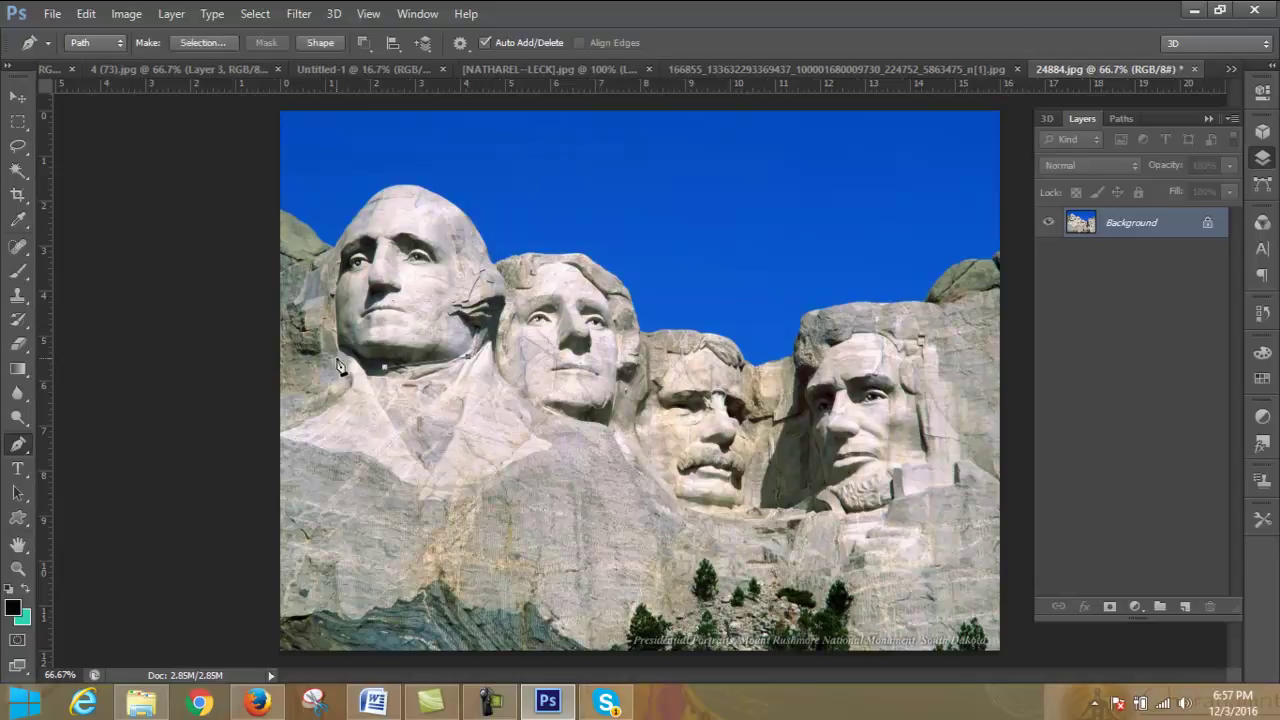
pyautogui.click(333, 230)
pyautogui.click(359, 194)
pyautogui.click(418, 175)
pyautogui.click(479, 187)
pyautogui.click(485, 207)
pyautogui.click(506, 250)
pyautogui.click(497, 312)
pyautogui.click(474, 357)
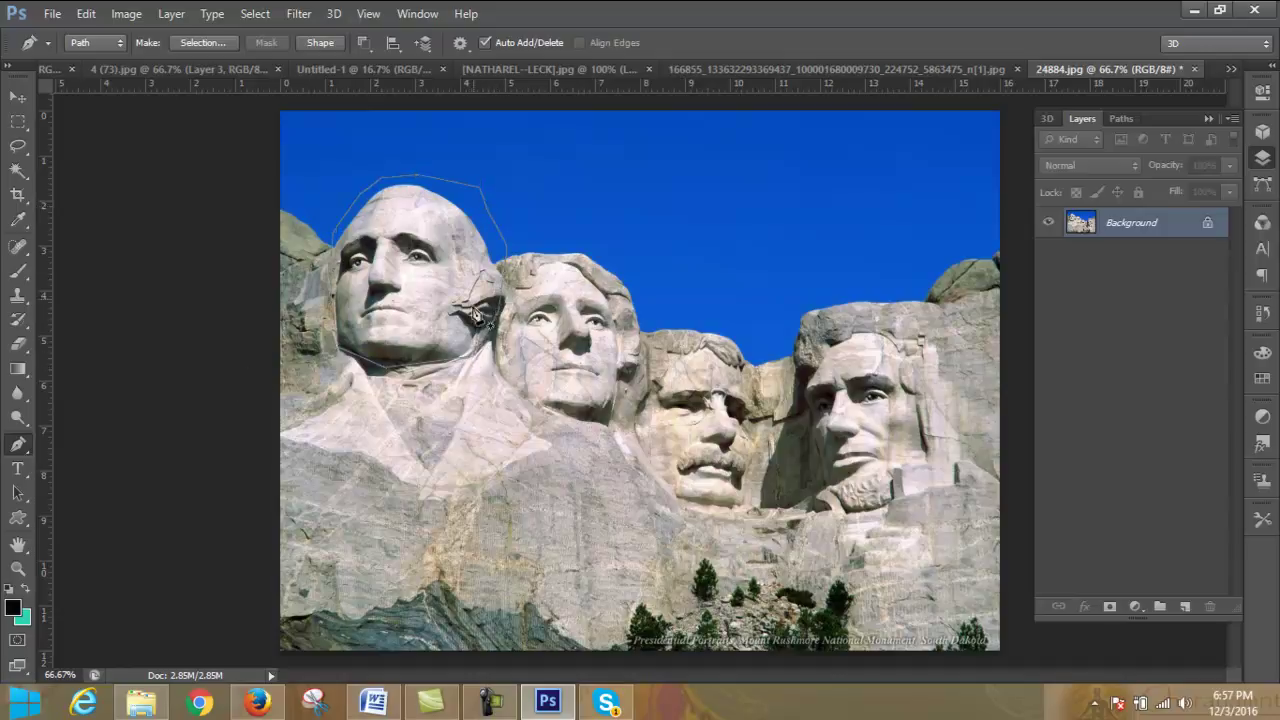
# - Begin outlining the second carved head, then delete that unfinished outline
pyautogui.click(1121, 119)
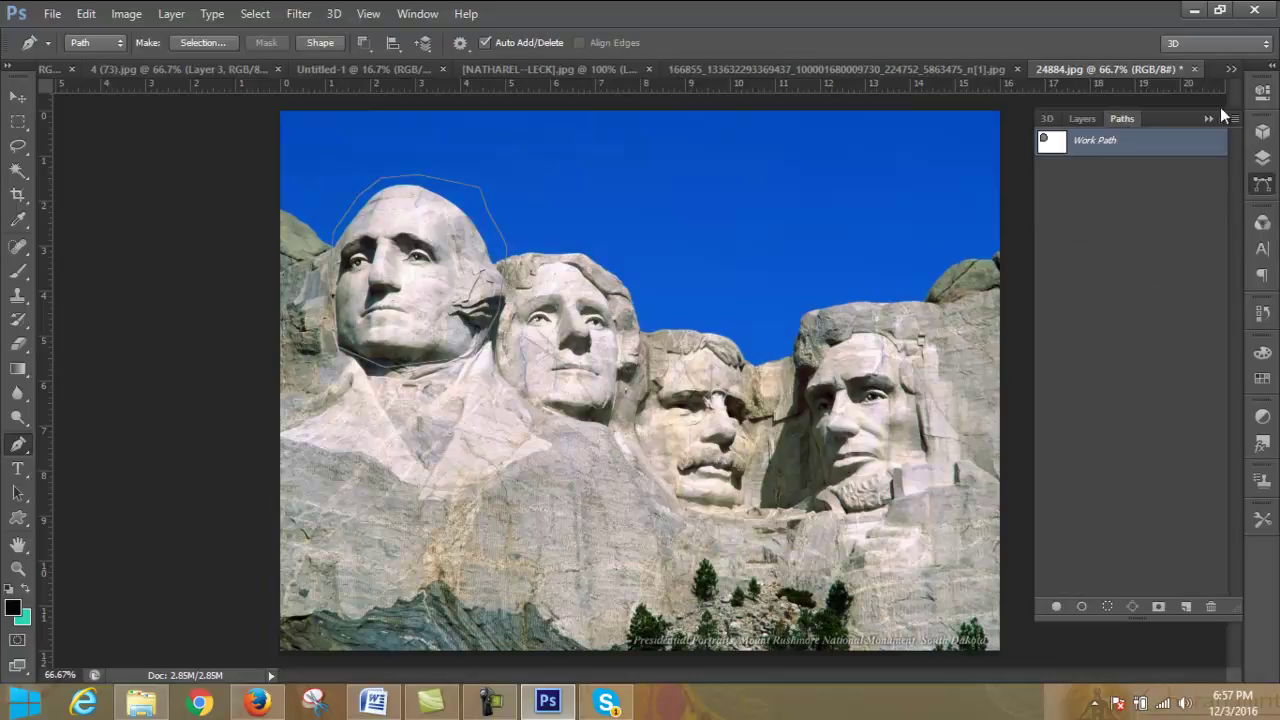
pyautogui.click(18, 97)
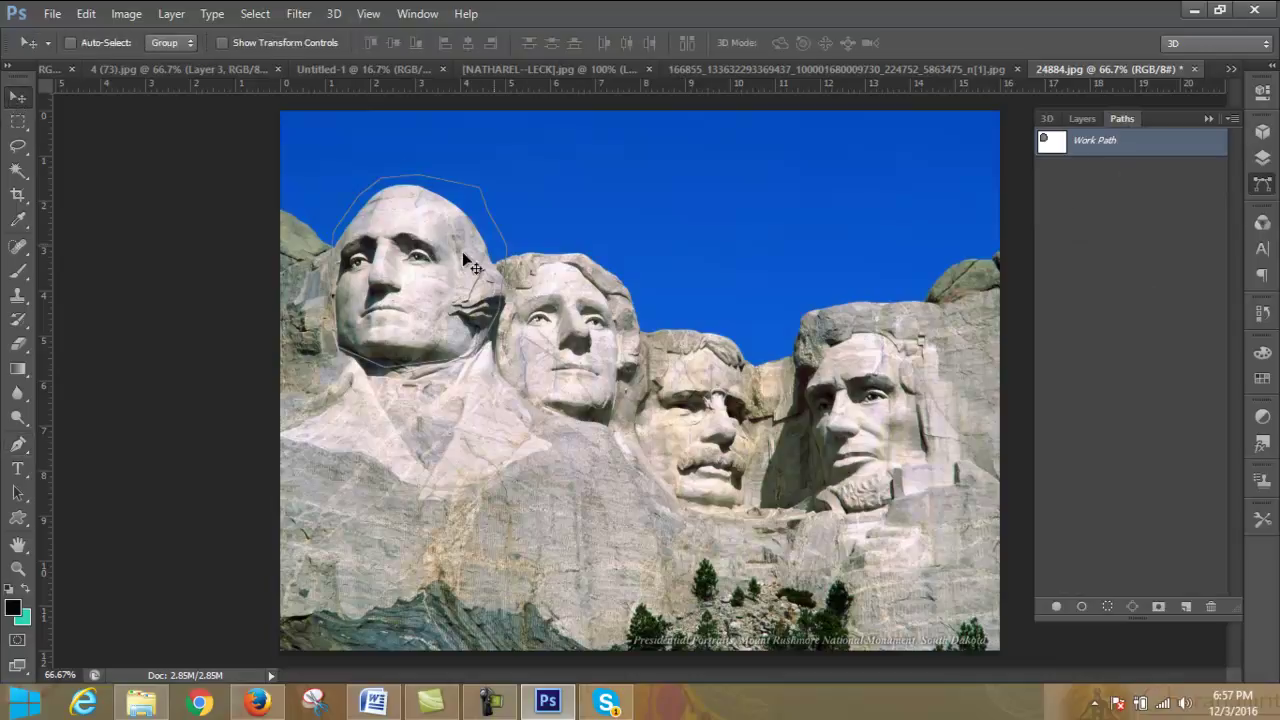
pyautogui.click(18, 444)
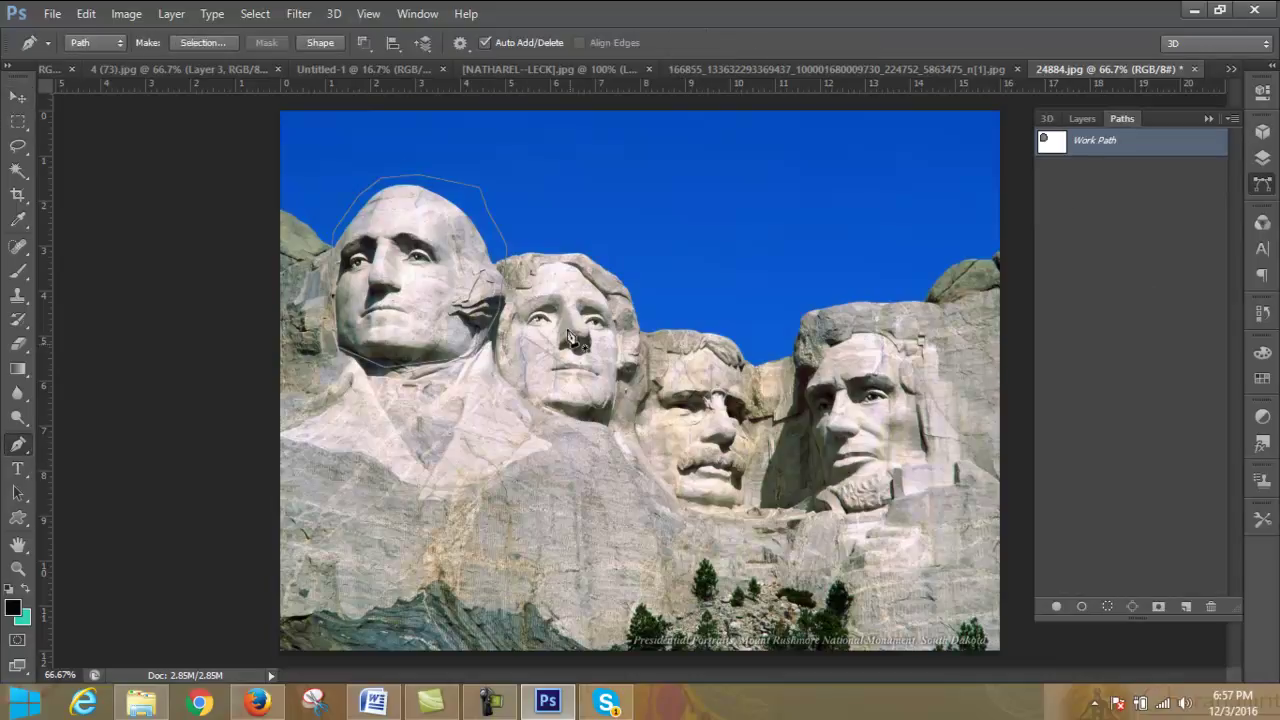
pyautogui.click(532, 250)
pyautogui.click(503, 386)
pyautogui.click(538, 402)
pyautogui.click(600, 415)
pyautogui.moveTo(588, 243); pyautogui.dragTo(538, 250)
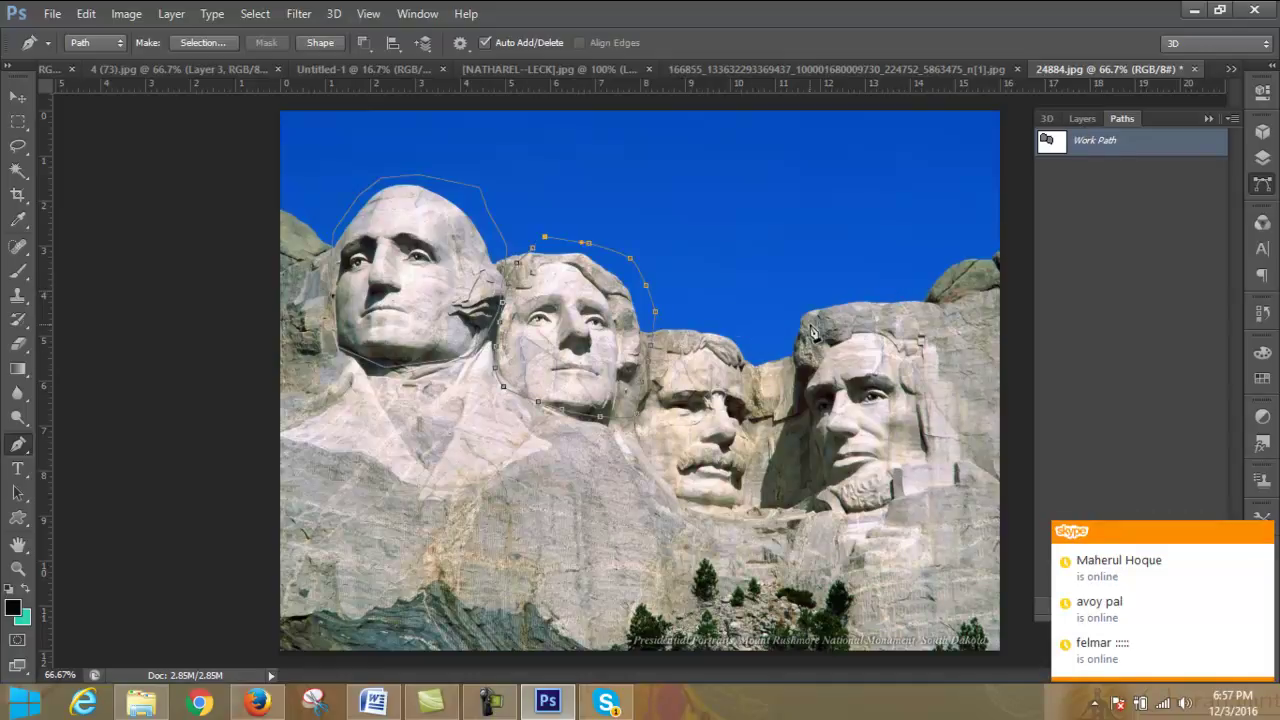
pyautogui.press('Delete')
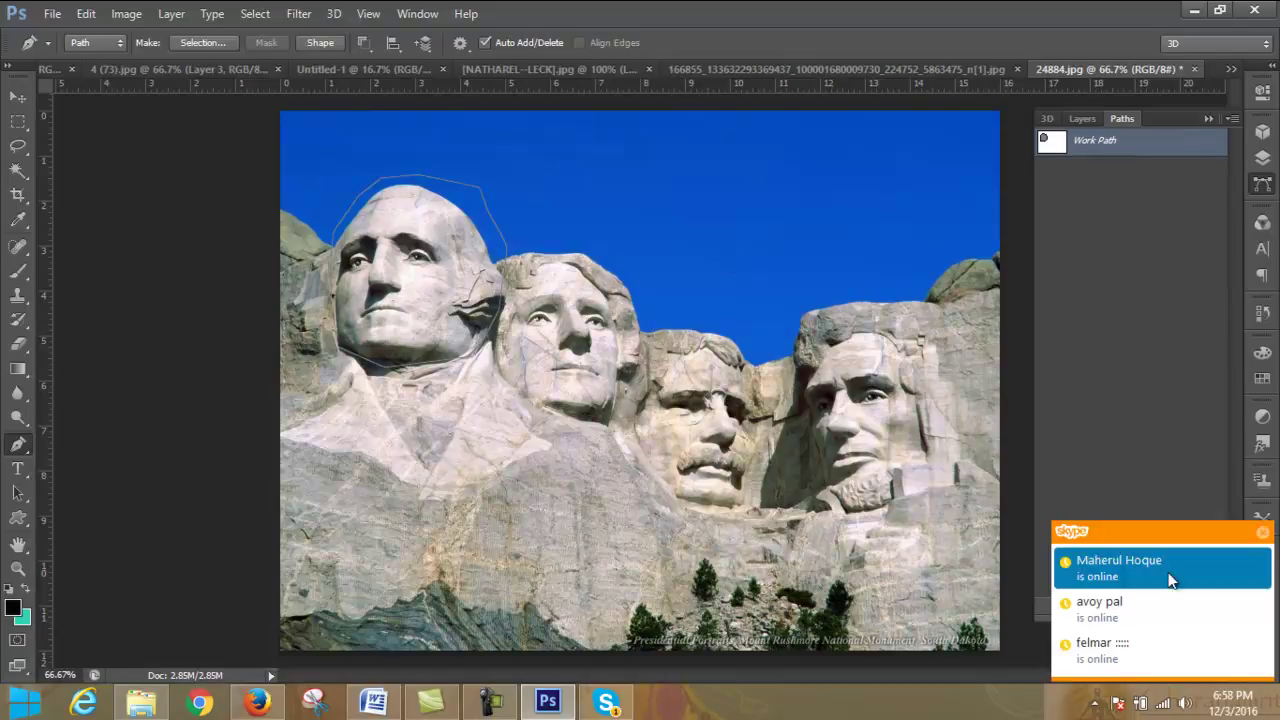
pyautogui.click(1263, 531)
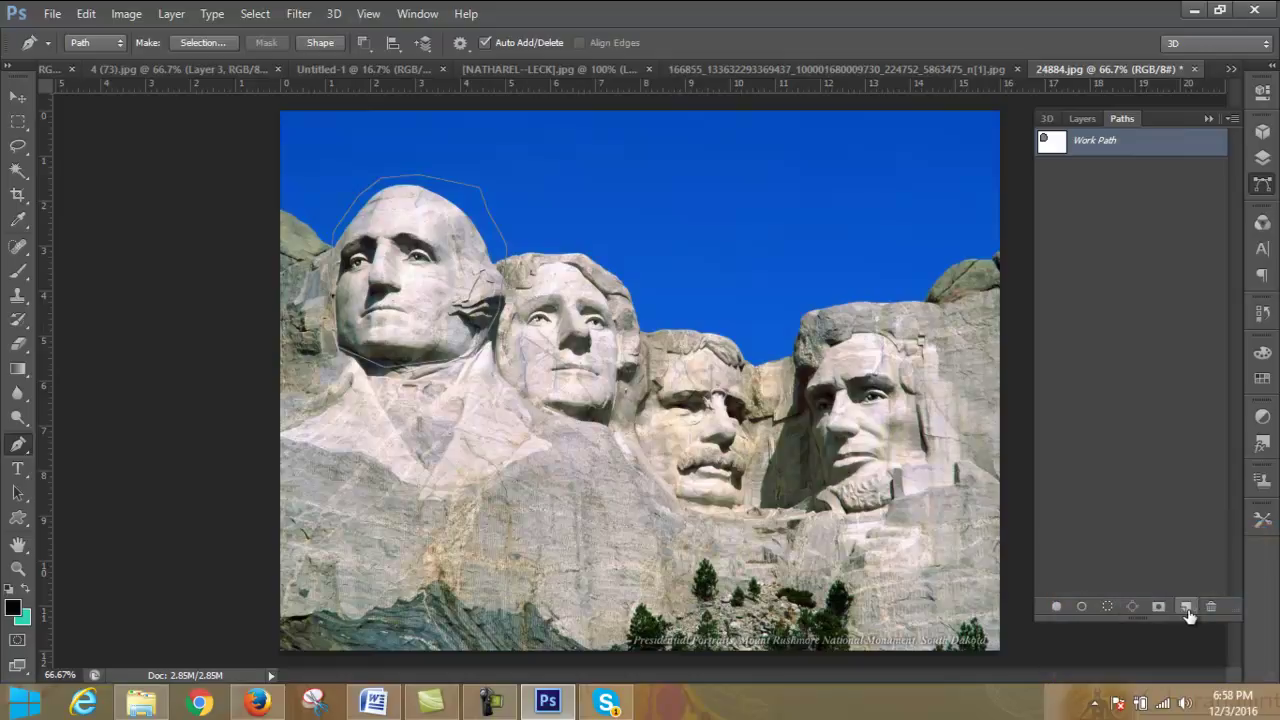
# - Start a new path and place anchors along the second face's jawline and head top
pyautogui.click(1185, 606)
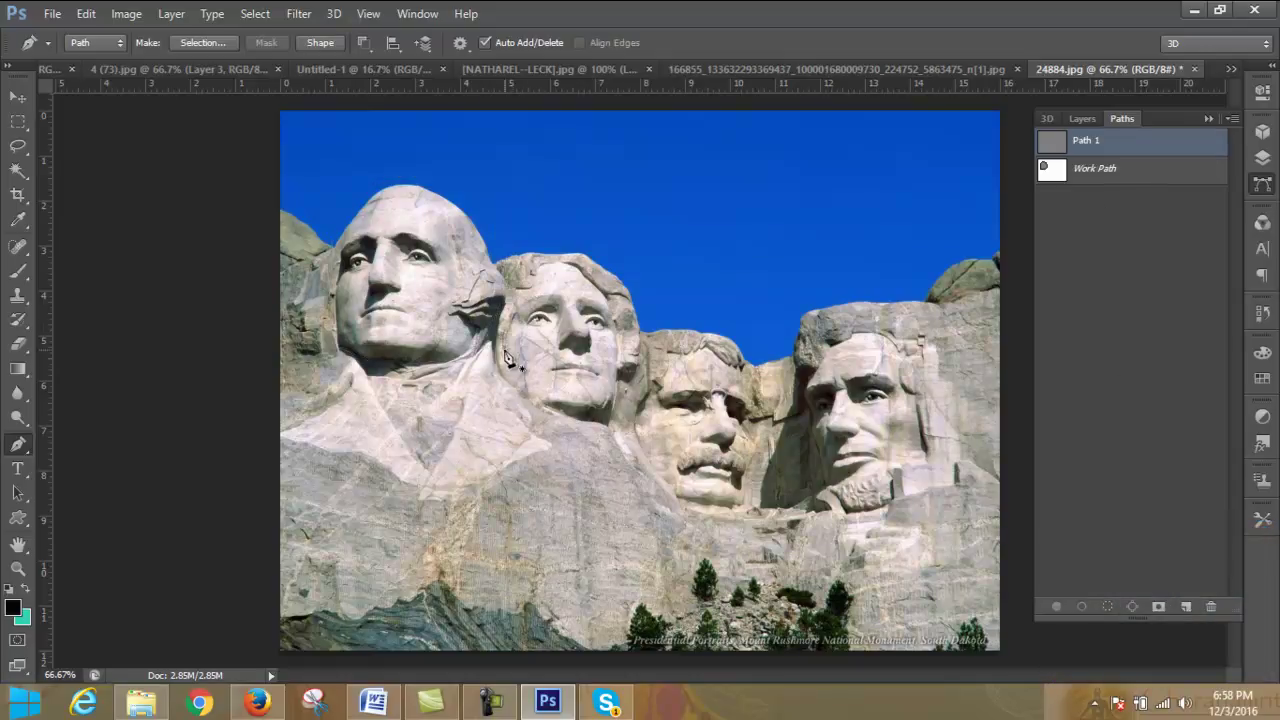
pyautogui.click(501, 381)
pyautogui.click(514, 392)
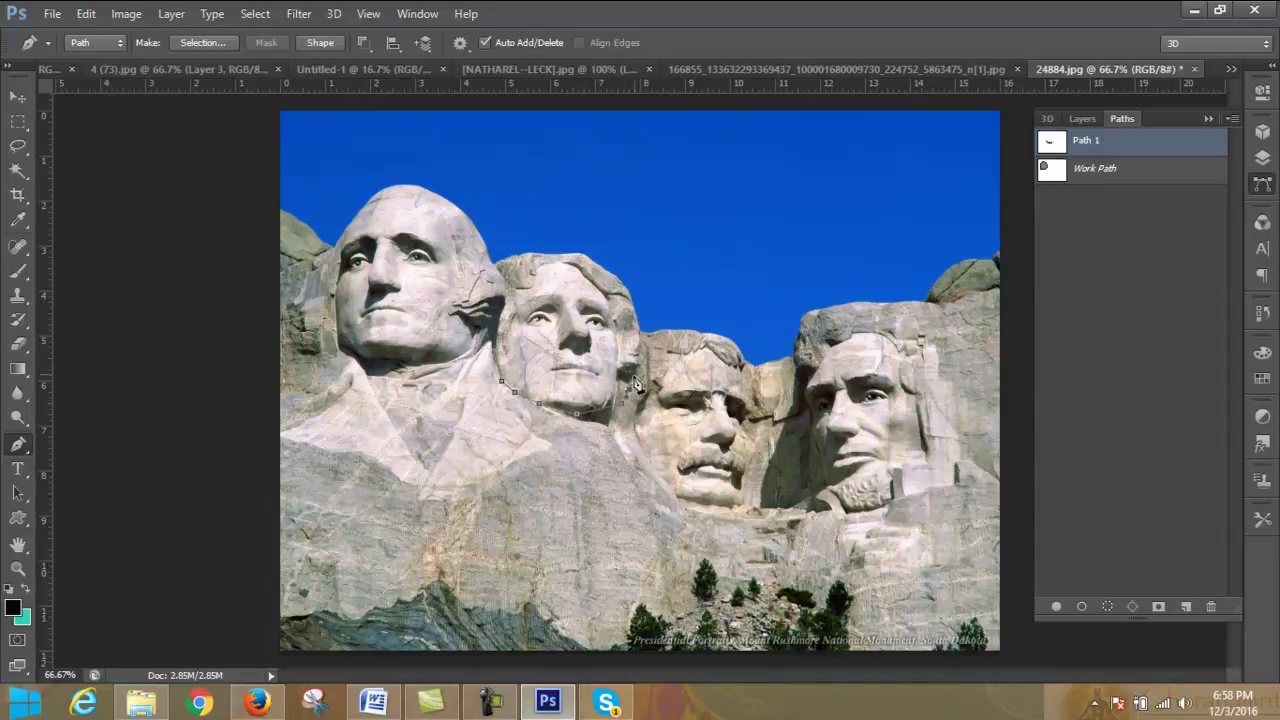
pyautogui.click(629, 261)
pyautogui.click(594, 252)
pyautogui.click(536, 242)
pyautogui.click(521, 246)
# - Trace a closed outline around the third face in a new path
pyautogui.click(1185, 606)
pyautogui.click(653, 318)
pyautogui.moveTo(640, 465); pyautogui.dragTo(665, 500)
pyautogui.click(689, 509)
pyautogui.click(742, 512)
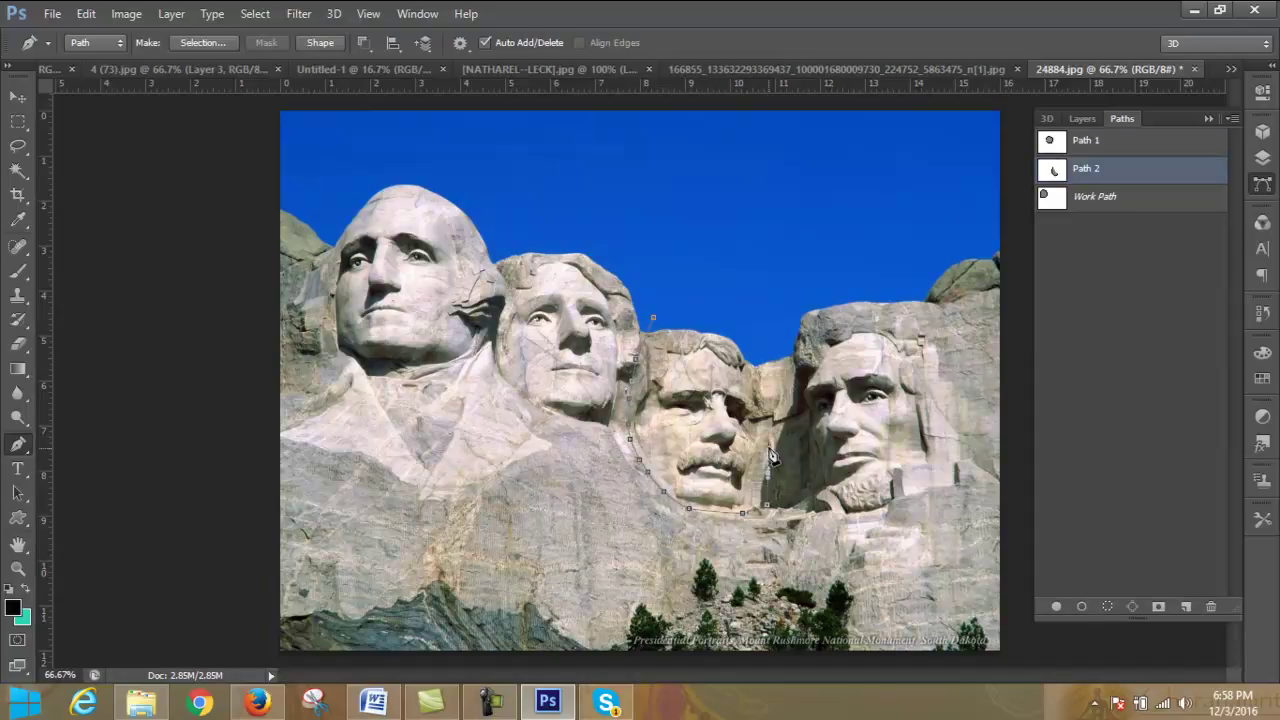
pyautogui.click(766, 372)
pyautogui.click(746, 351)
pyautogui.click(710, 333)
pyautogui.click(692, 330)
pyautogui.click(653, 318)
# - Start a new path down the rightmost face's left edge to its chin
pyautogui.click(1185, 606)
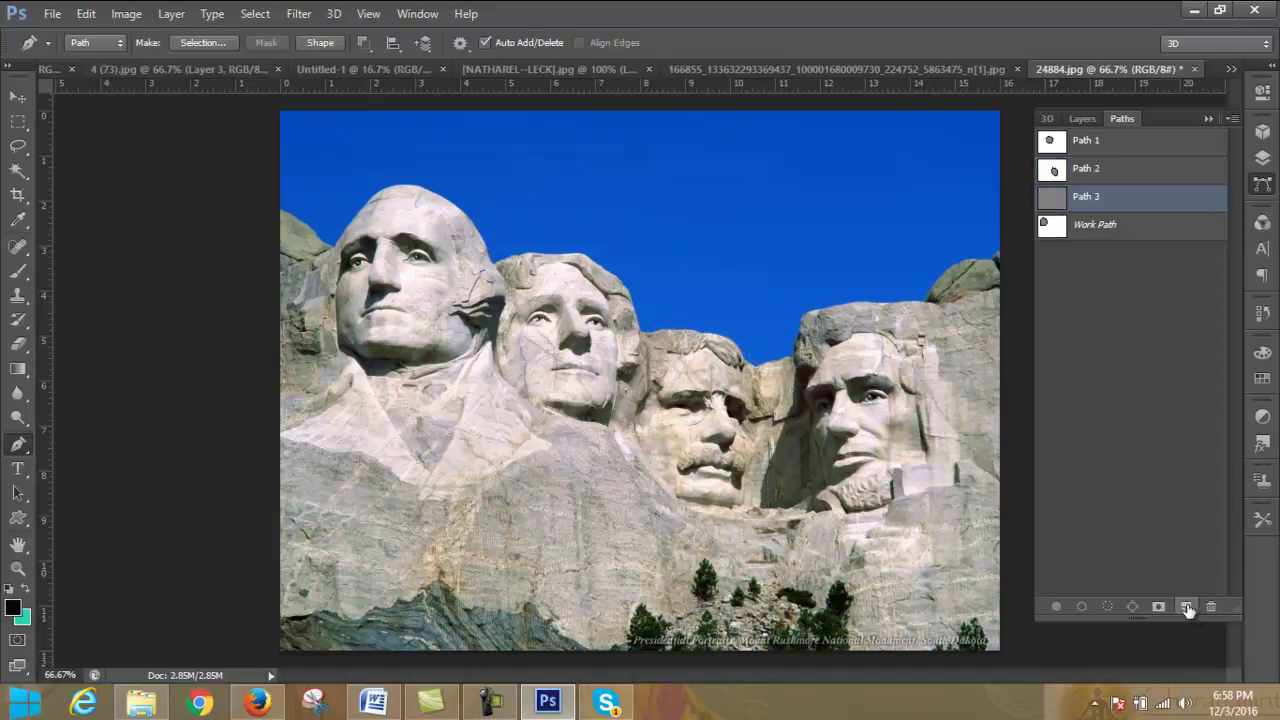
pyautogui.click(798, 372)
pyautogui.click(804, 429)
pyautogui.click(811, 471)
pyautogui.click(836, 508)
pyautogui.click(882, 514)
pyautogui.click(904, 484)
# - Finish and close the rightmost face outline as Path 3, then review the saved paths
pyautogui.click(927, 462)
pyautogui.click(929, 392)
pyautogui.click(924, 352)
pyautogui.click(916, 326)
pyautogui.click(902, 307)
pyautogui.click(802, 318)
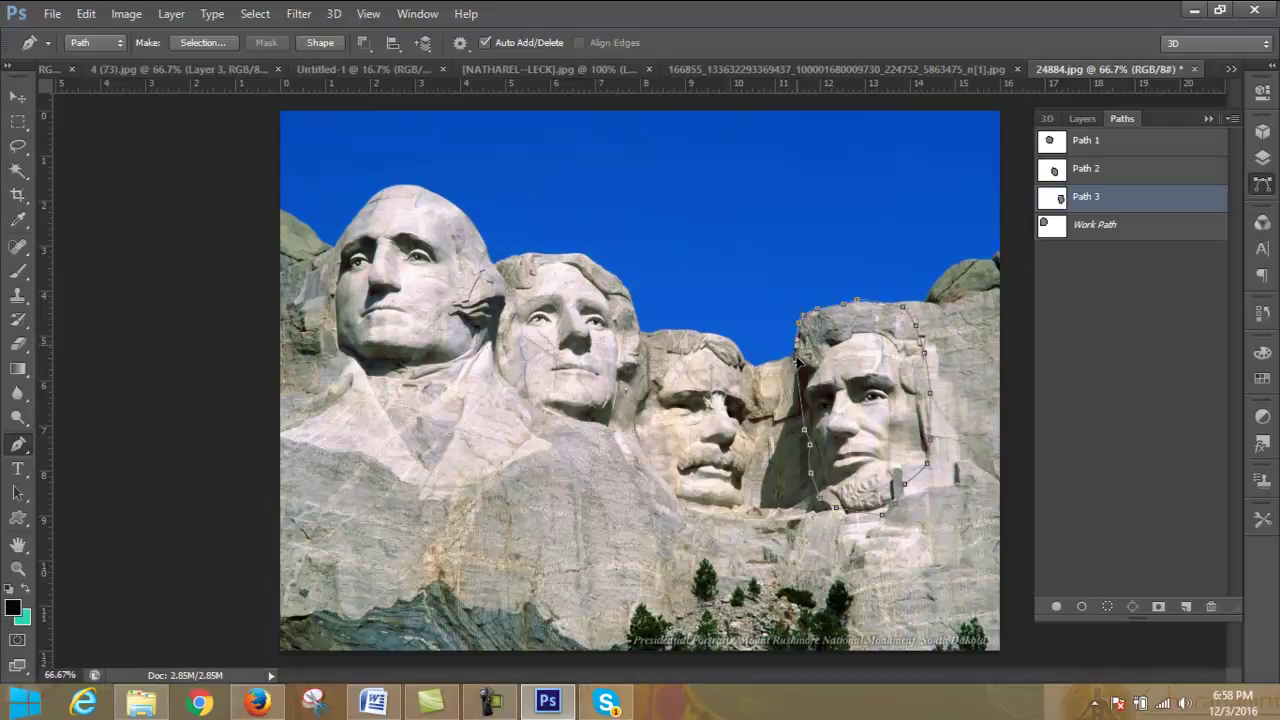
pyautogui.click(799, 370)
pyautogui.click(1181, 146)
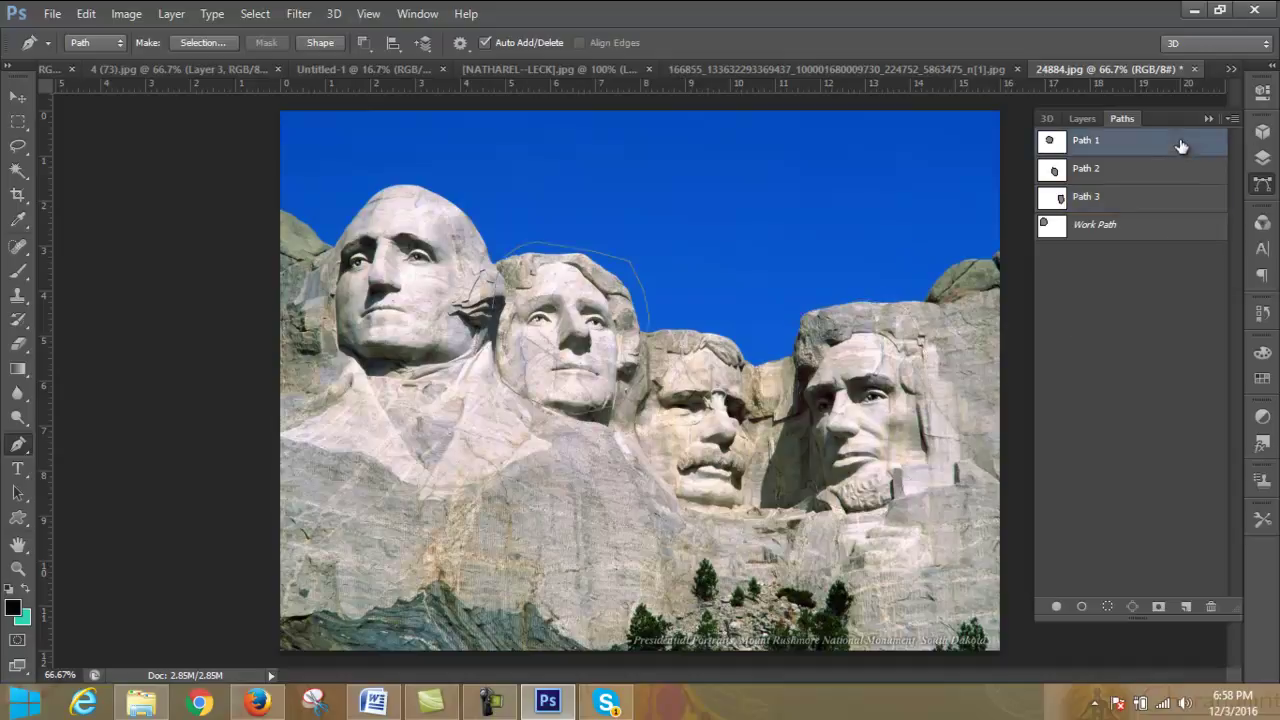
pyautogui.click(1177, 230)
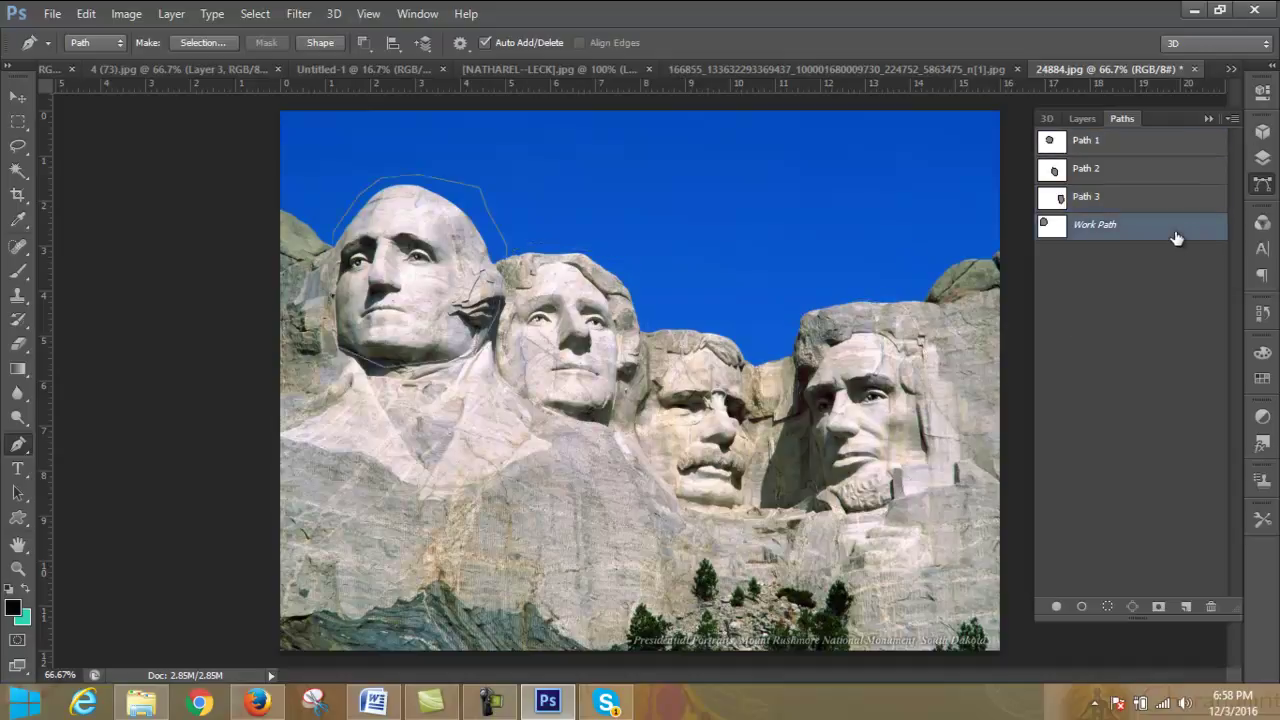
# - Convert Path 1 to a selection, then deselect with the Rectangular Marquee
pyautogui.click(1166, 145)
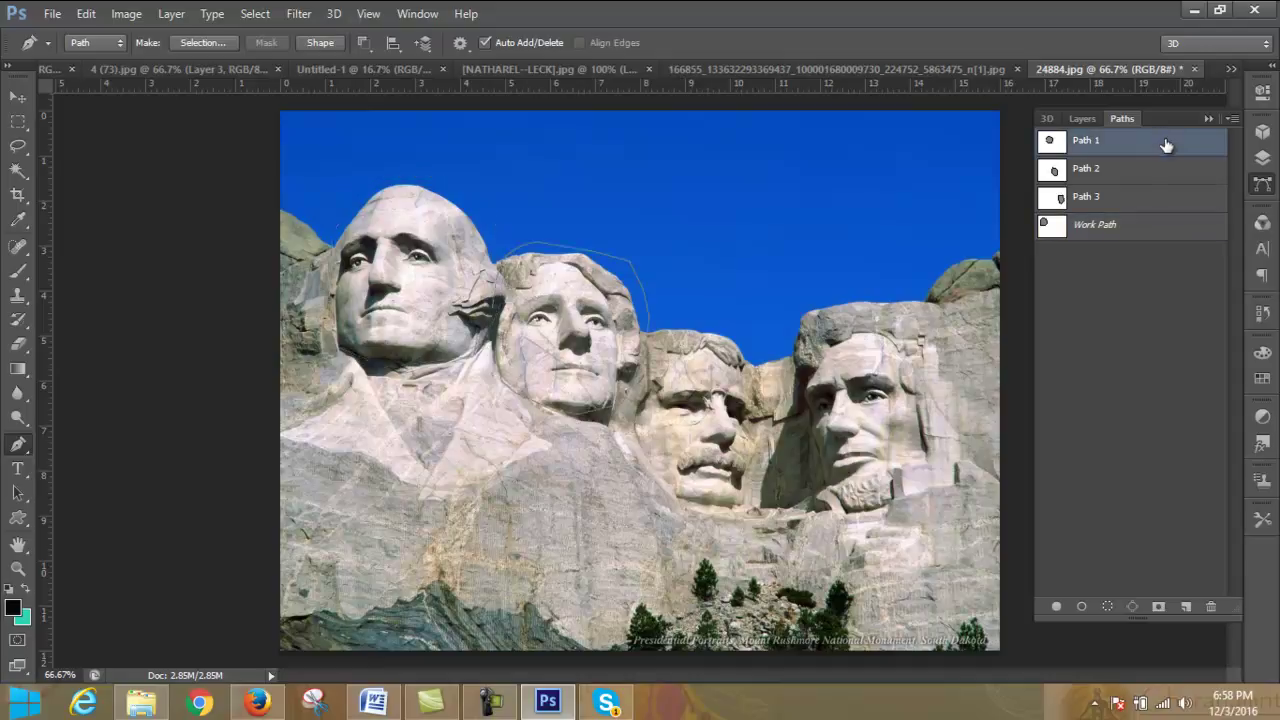
pyautogui.rightClick(1166, 141)
pyautogui.click(1135, 197)
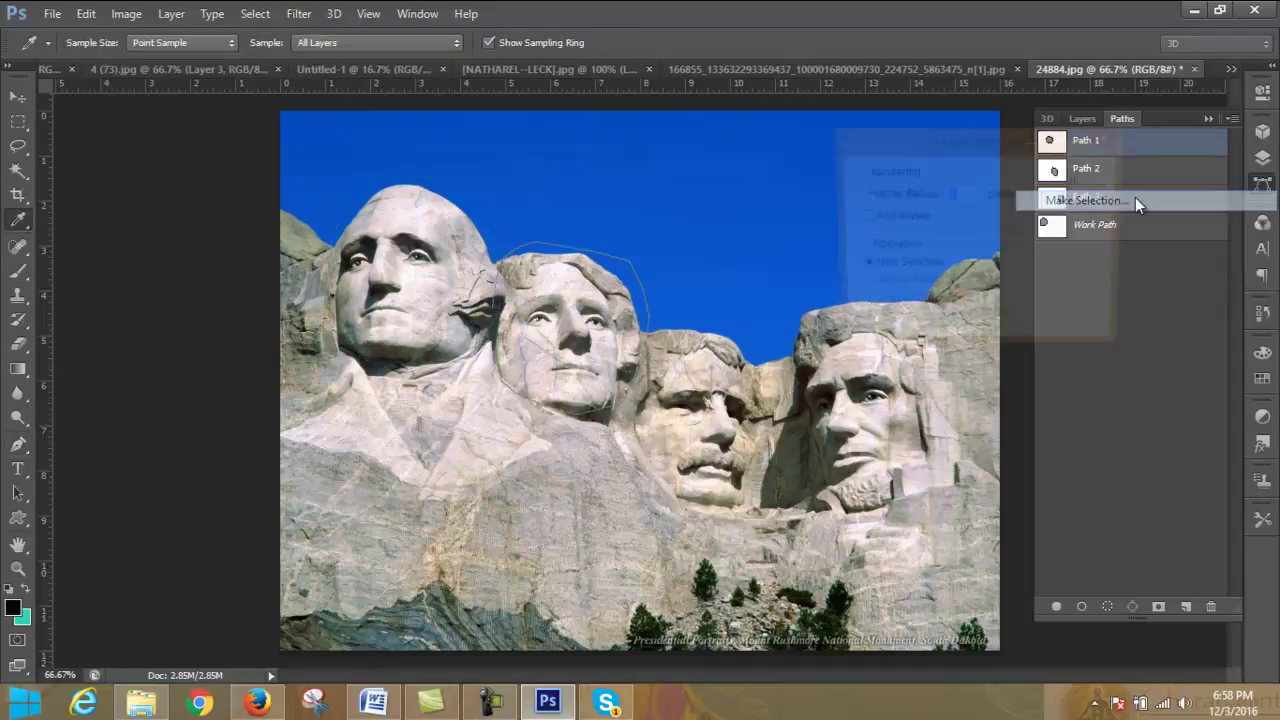
pyautogui.click(1078, 181)
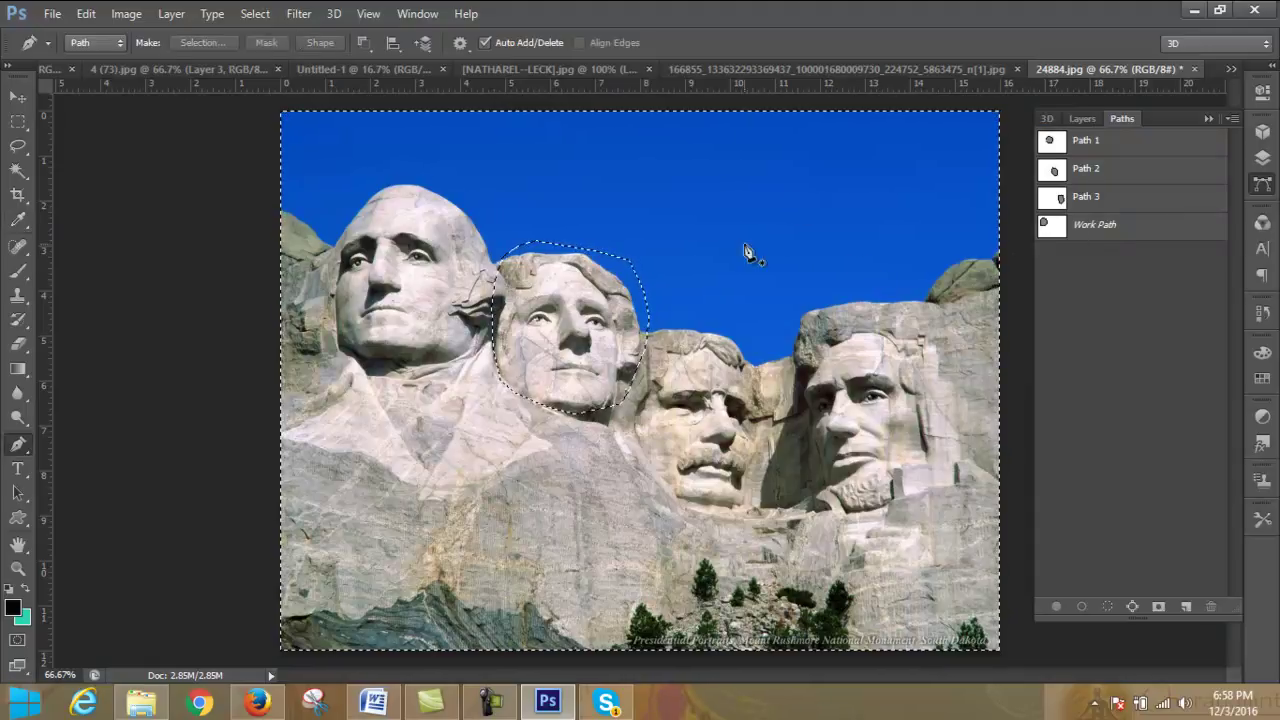
pyautogui.click(18, 121)
pyautogui.click(717, 252)
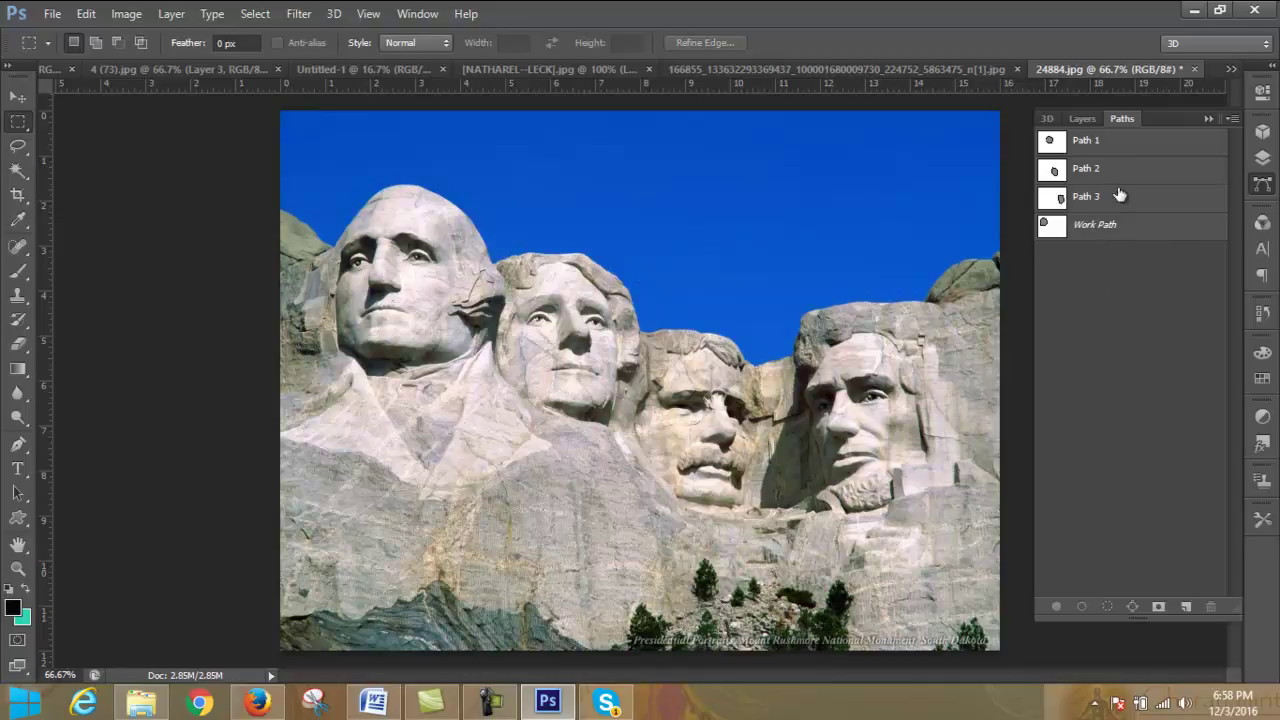
# - Turn the second face's path into a selection, invert it, and copy it to Layer 1
pyautogui.click(1128, 142)
pyautogui.rightClick(1128, 140)
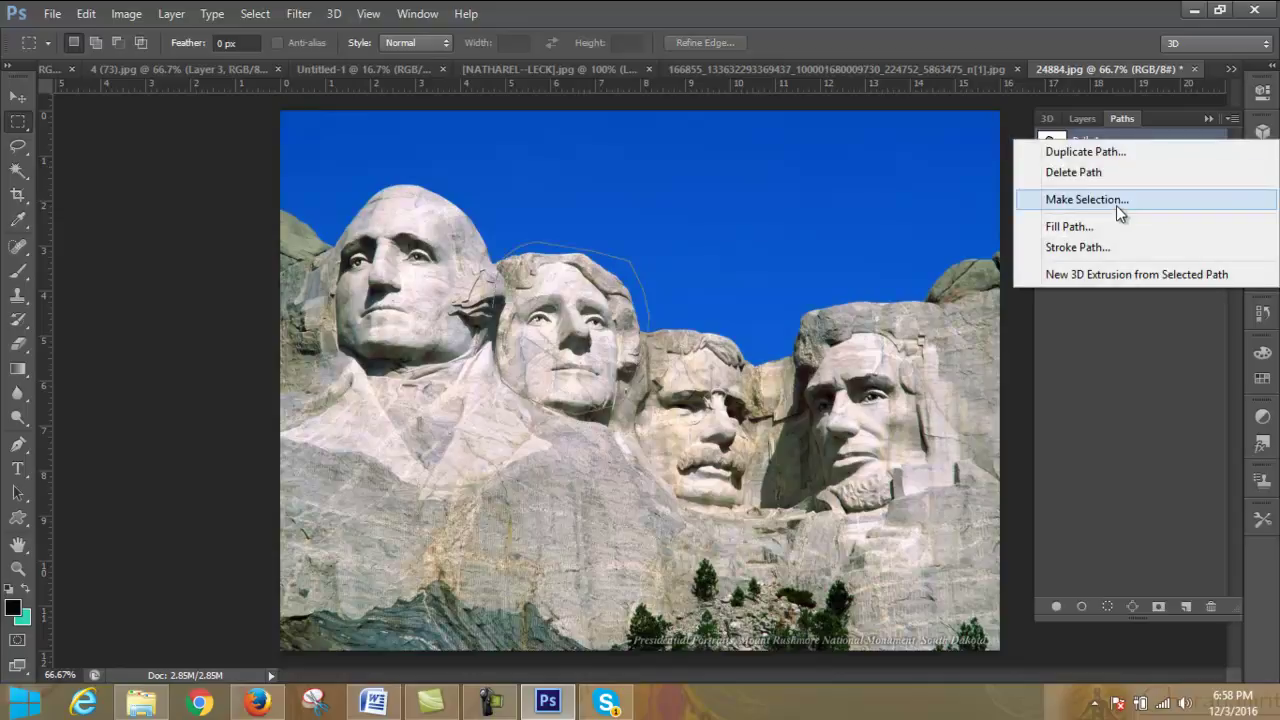
pyautogui.click(1116, 205)
pyautogui.click(1095, 181)
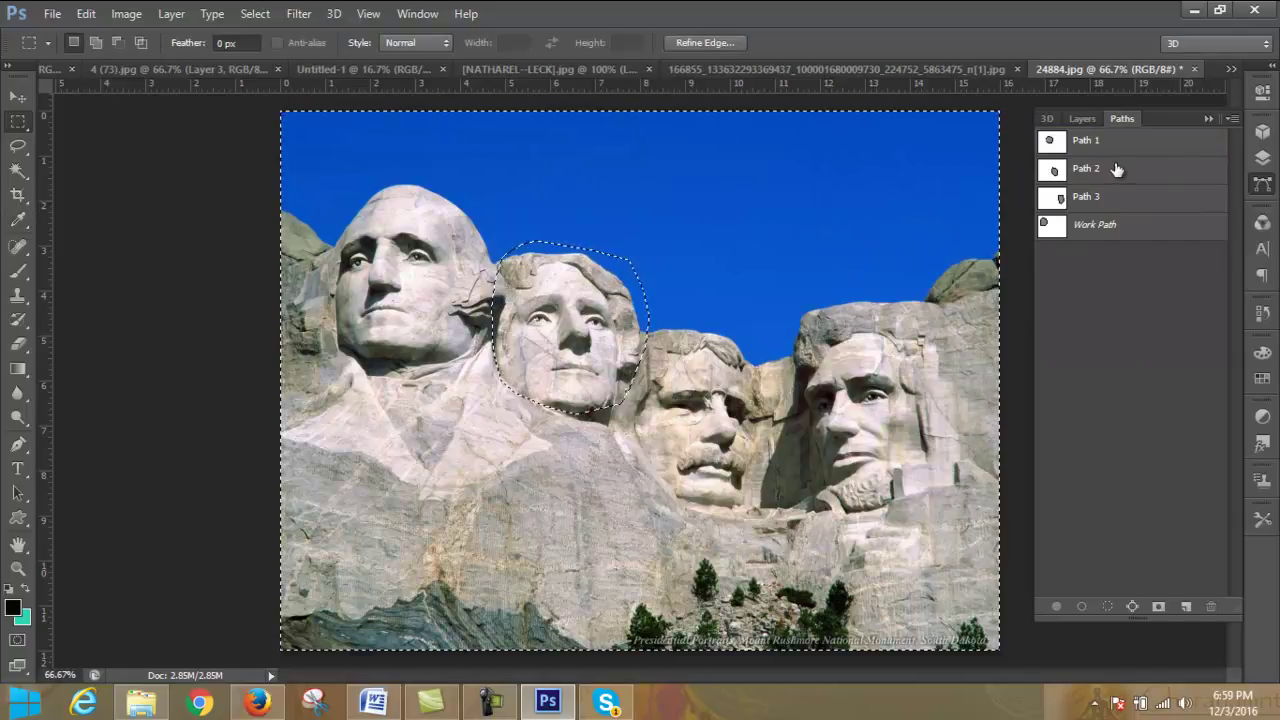
pyautogui.click(255, 13)
pyautogui.click(289, 90)
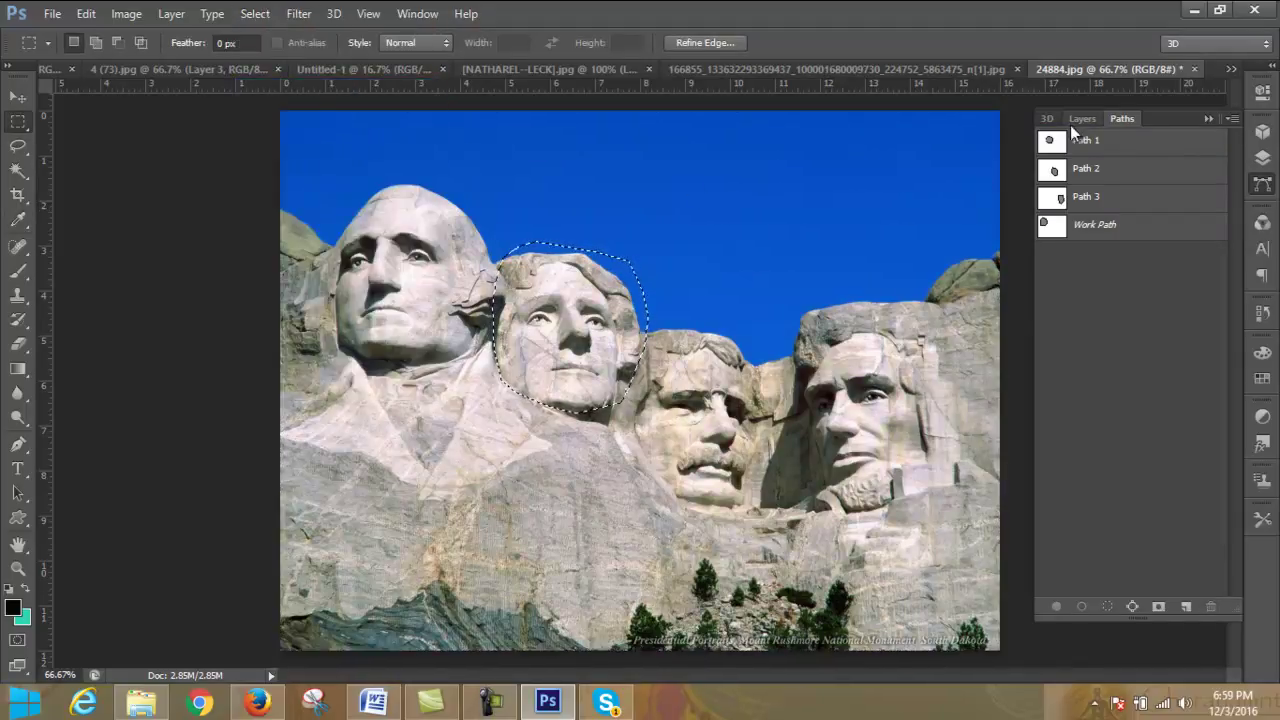
pyautogui.click(1082, 118)
pyautogui.hotkey('ctrl', 'j')
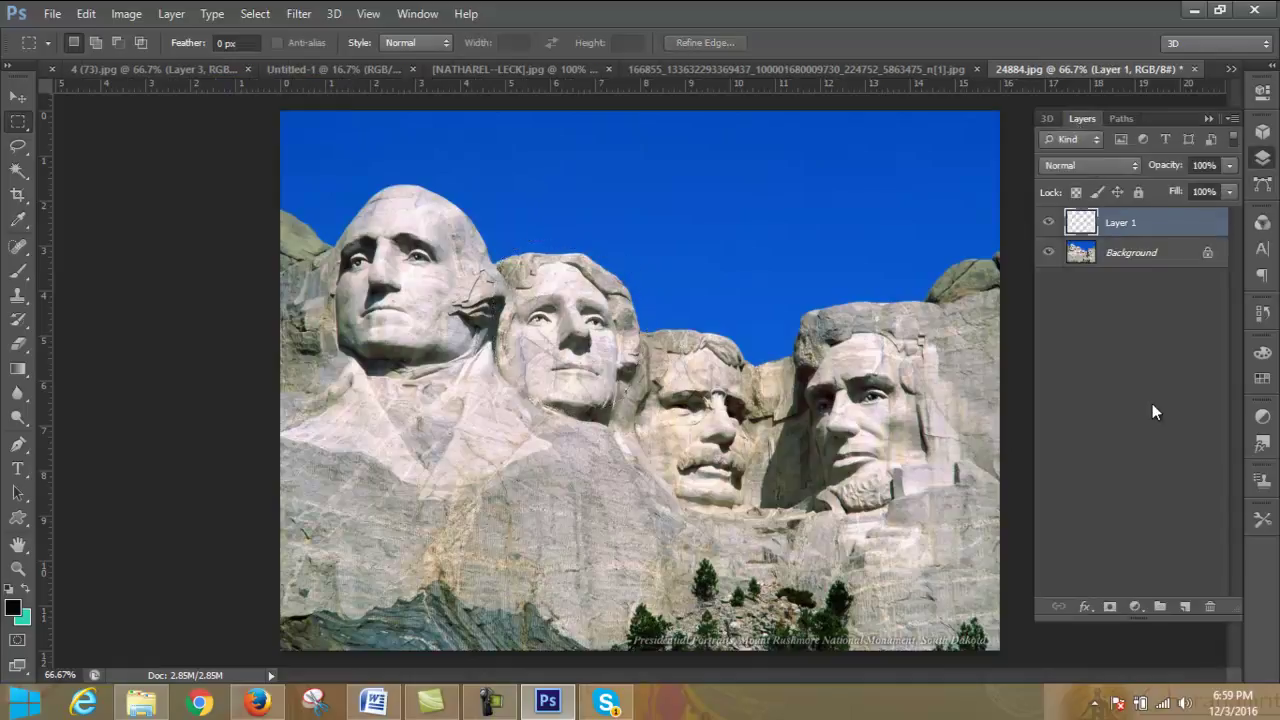
# - Open Path 2's name dialog in the Paths panel, keeping the name Path 2
pyautogui.click(1121, 119)
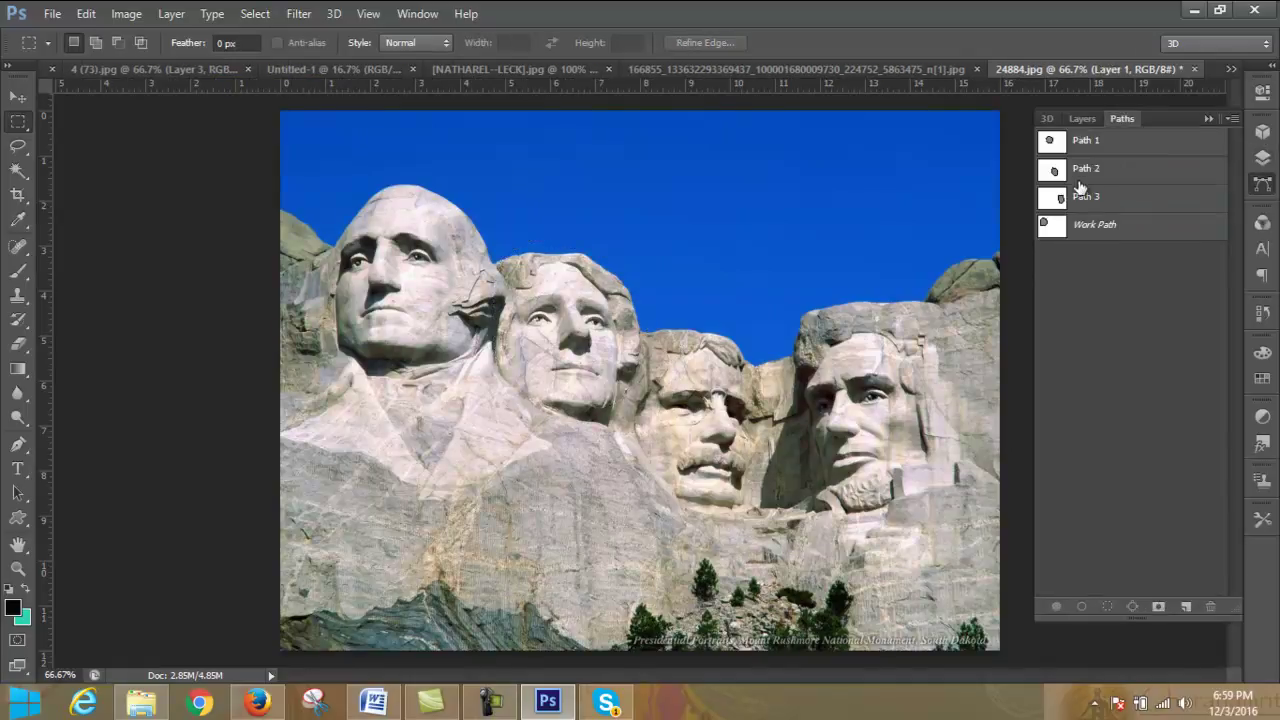
pyautogui.doubleClick(1101, 171)
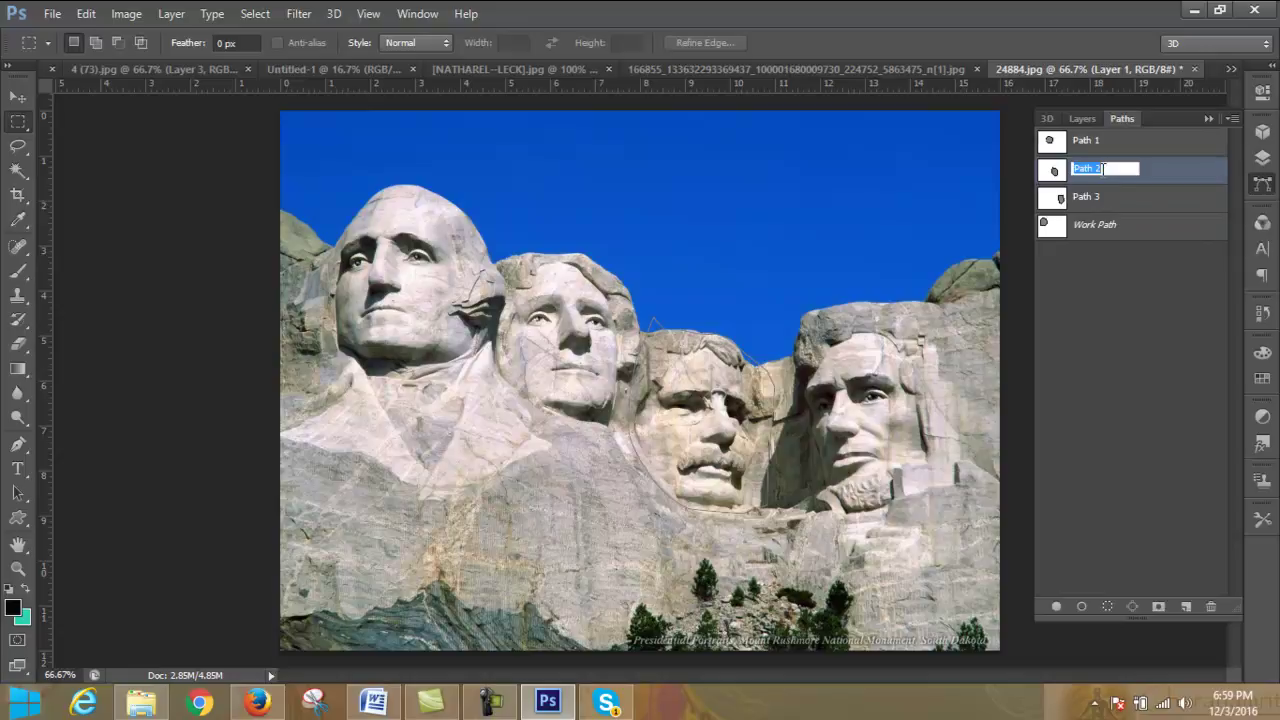
pyautogui.click(1181, 176)
# - Make a selection from Path 2 and target Background, undoing a premature layer copy
pyautogui.rightClick(1180, 177)
pyautogui.click(1173, 229)
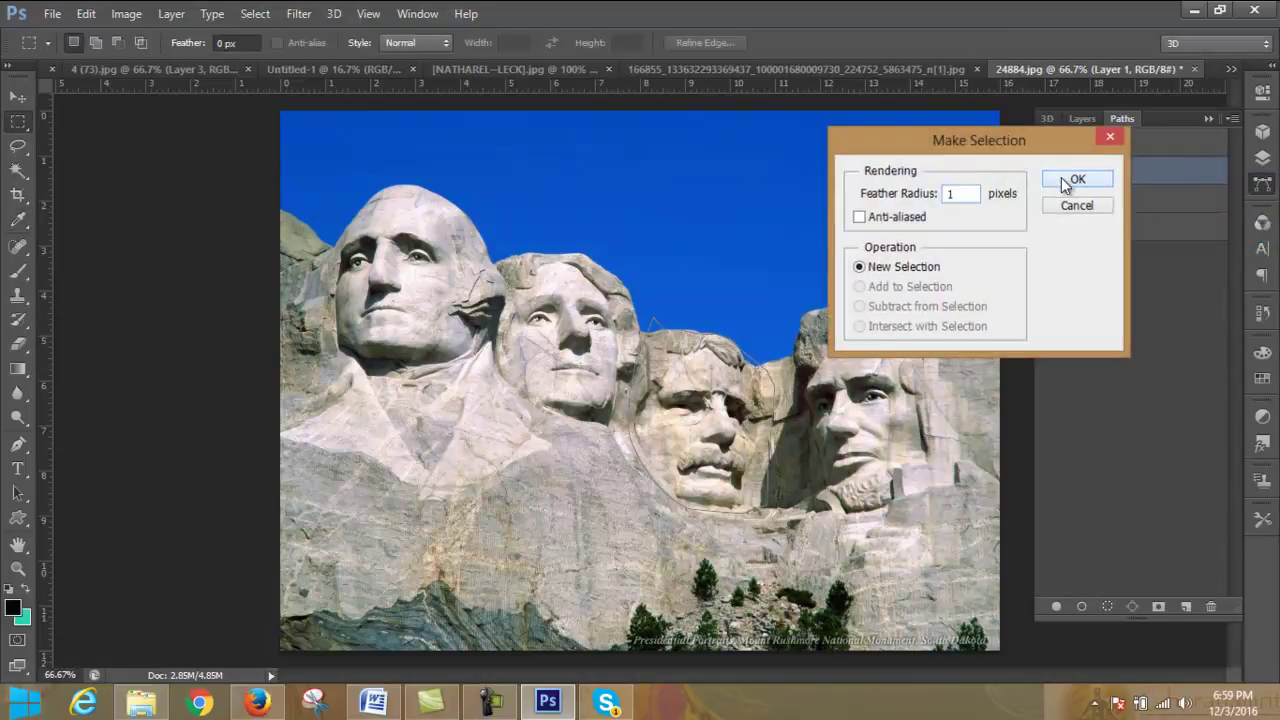
pyautogui.click(1070, 180)
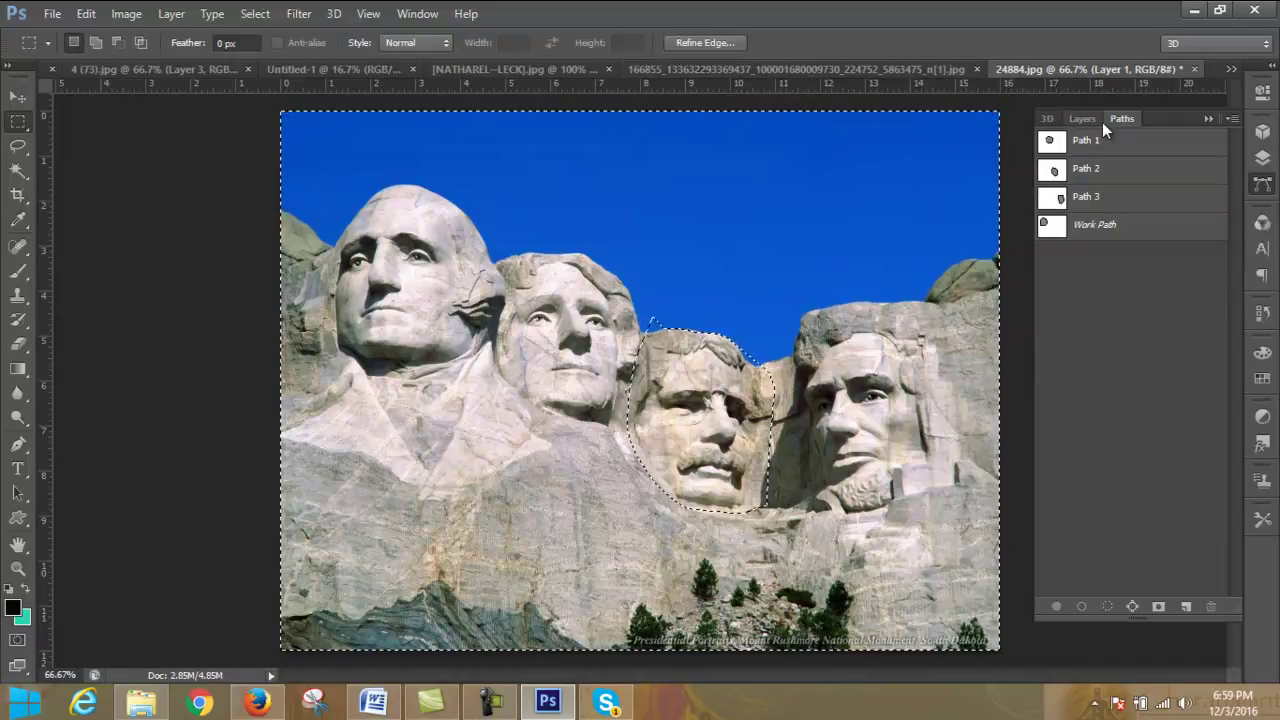
pyautogui.click(1086, 118)
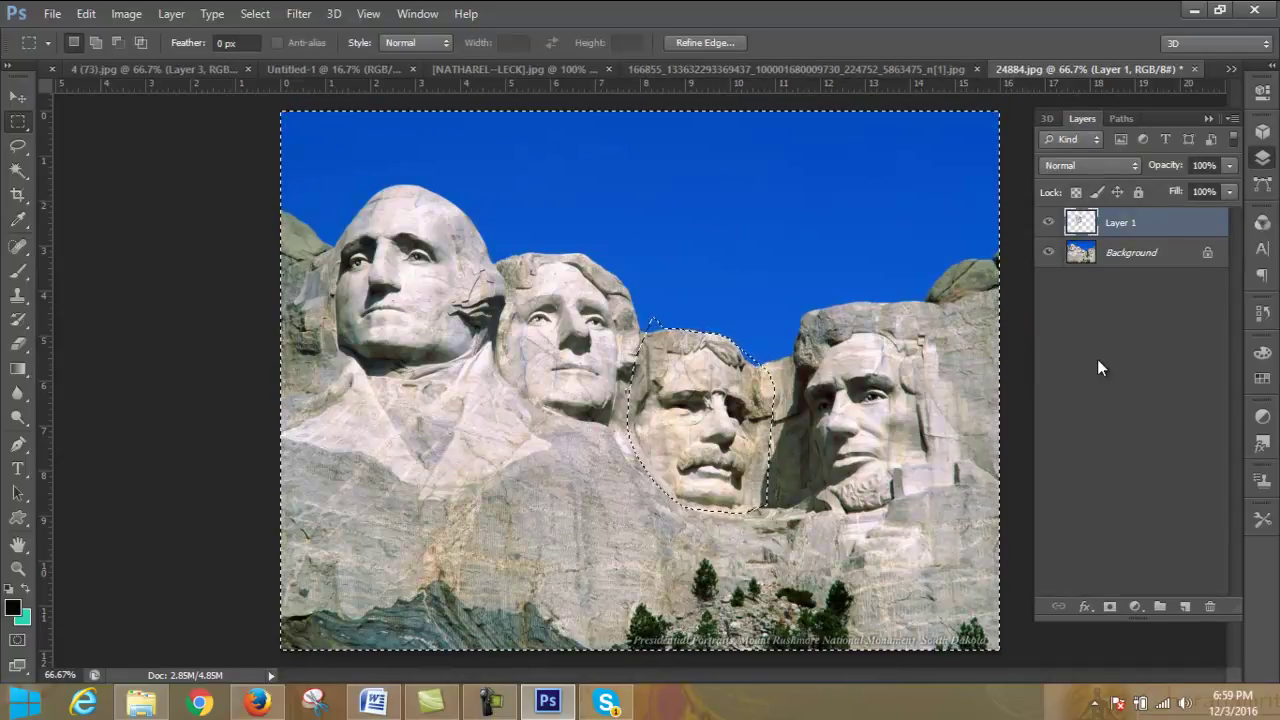
pyautogui.click(1125, 253)
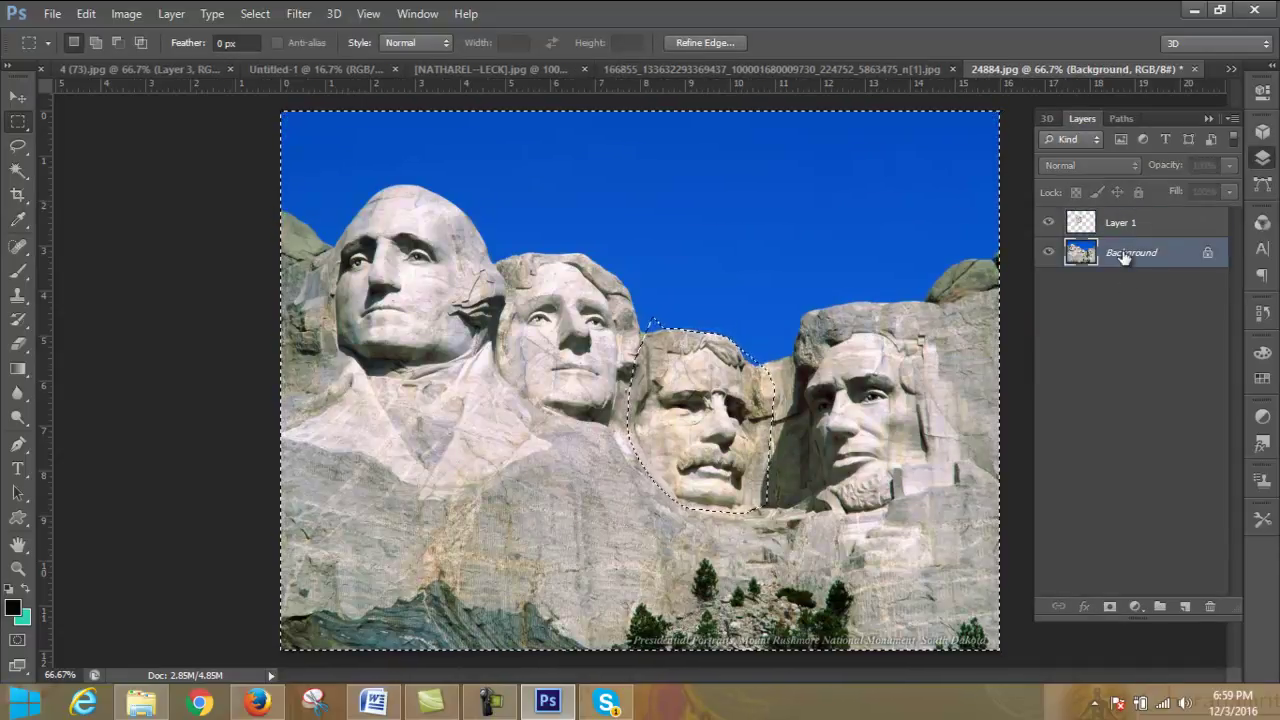
pyautogui.hotkey('ctrl', 'j')
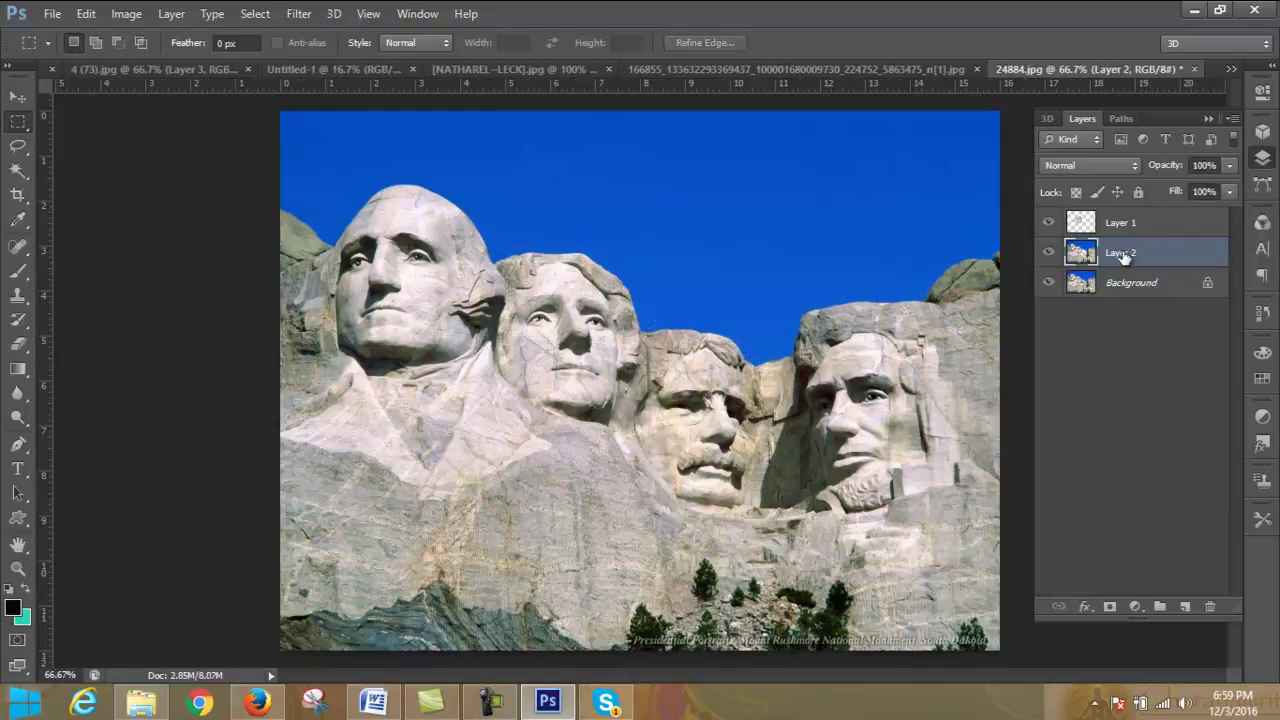
pyautogui.hotkey('ctrl', 'z')
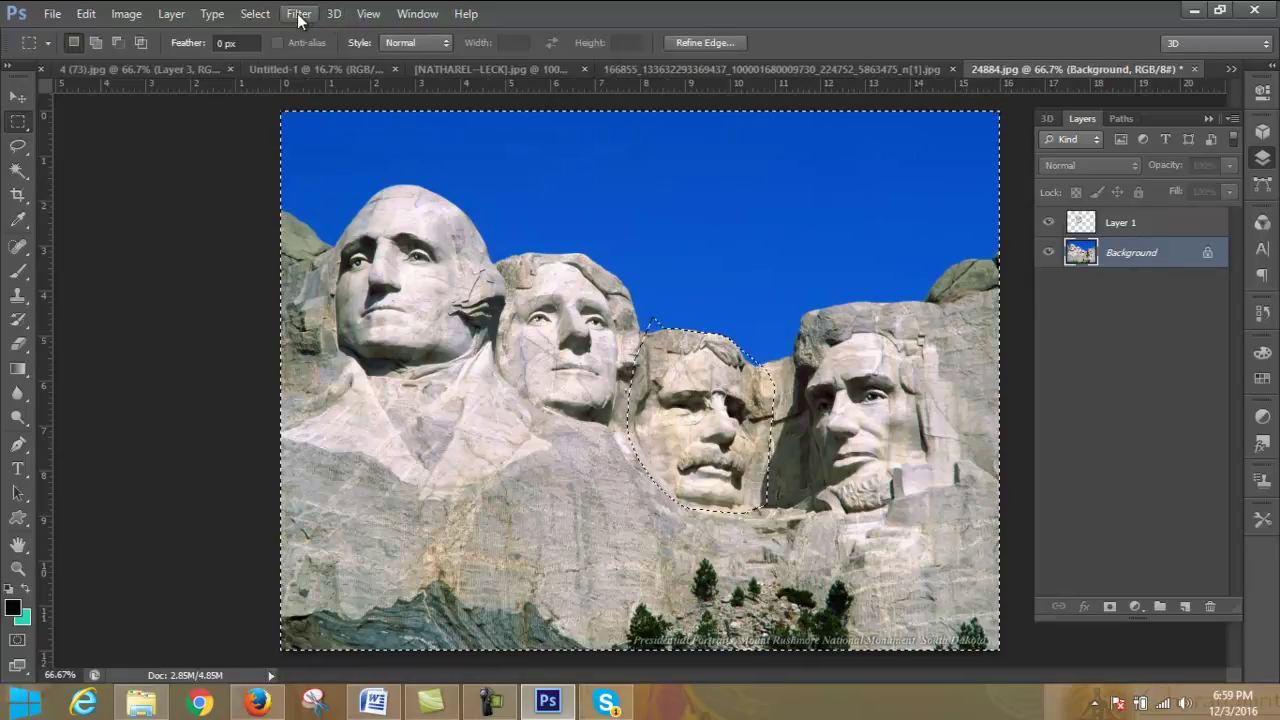
# - Invert the selection, copy the third face to Layer 2, and check it by toggling Background
pyautogui.click(255, 13)
pyautogui.click(262, 86)
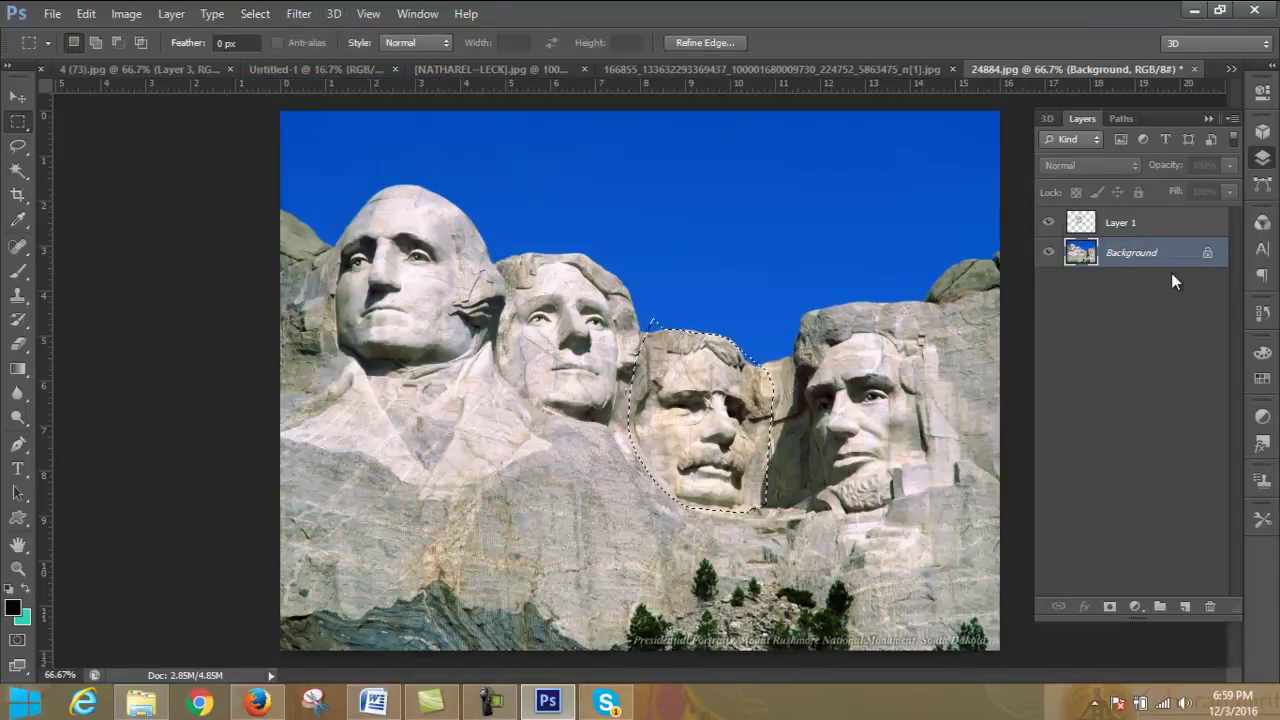
pyautogui.hotkey('ctrl', 'j')
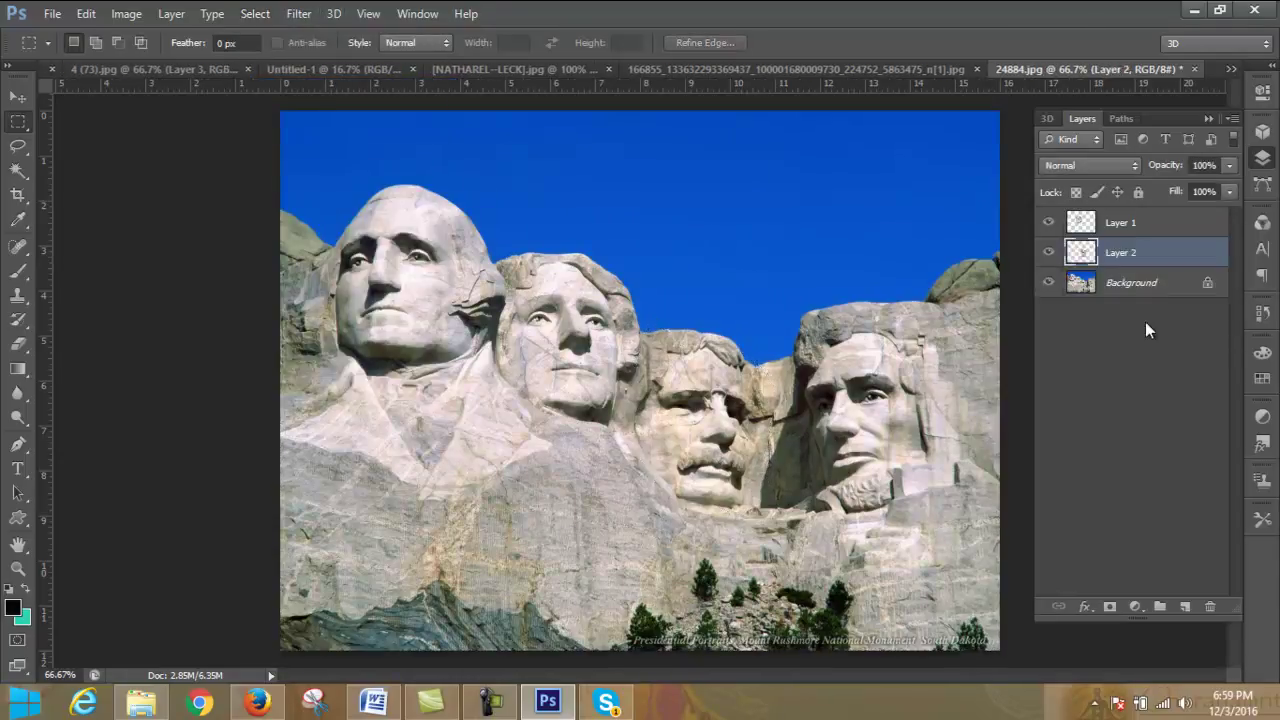
pyautogui.click(1048, 283)
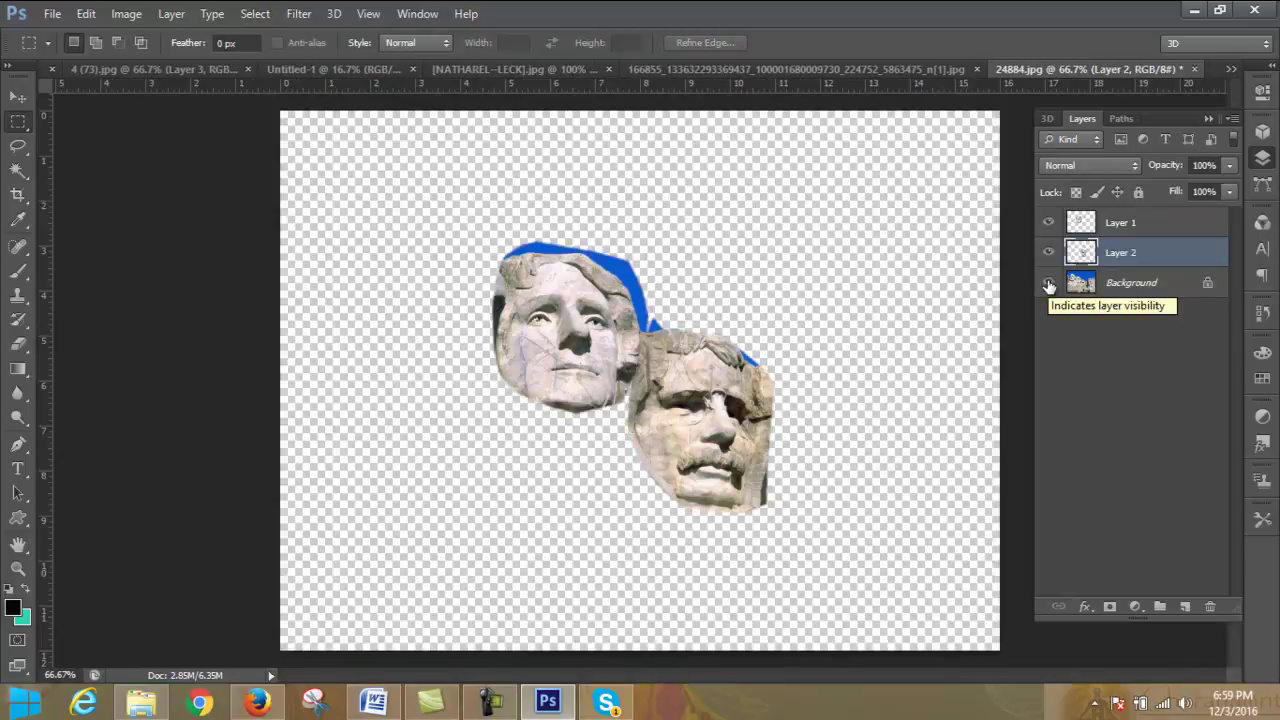
pyautogui.click(1048, 283)
pyautogui.click(1121, 119)
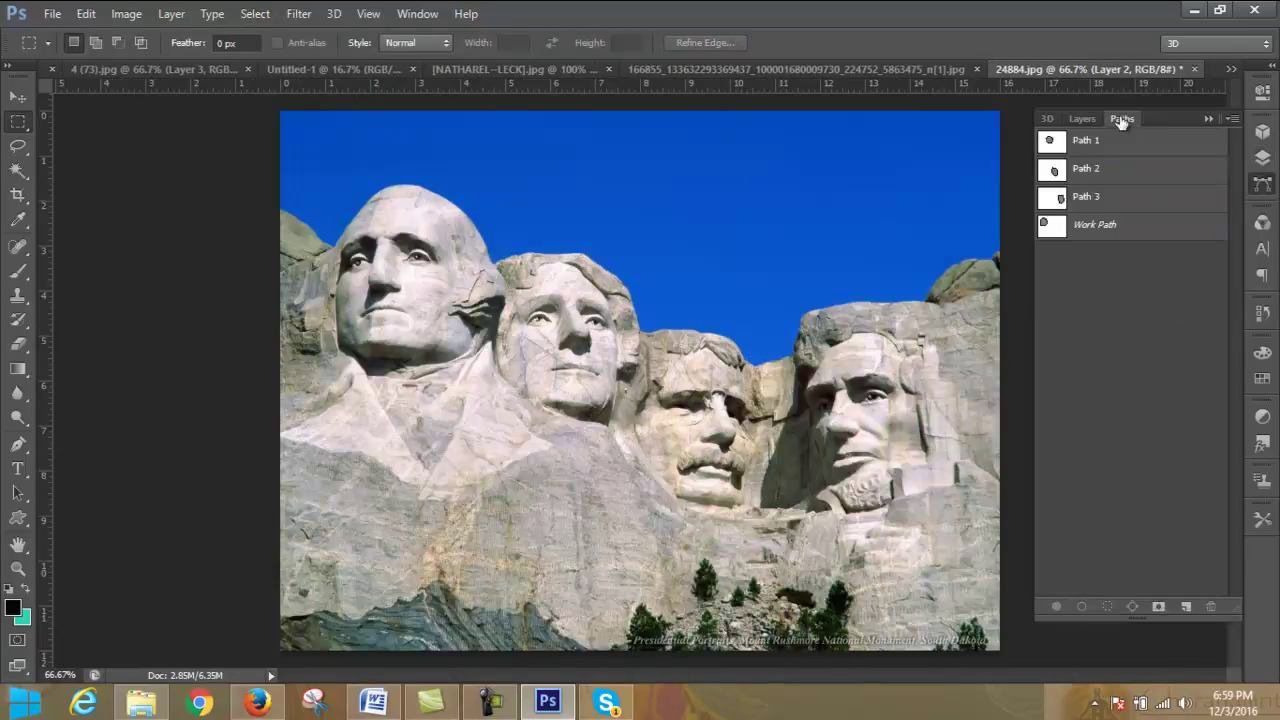
# - Select from Path 3, invert, and copy the rightmost face from Background to Layer 3
pyautogui.click(1112, 198)
pyautogui.rightClick(1115, 200)
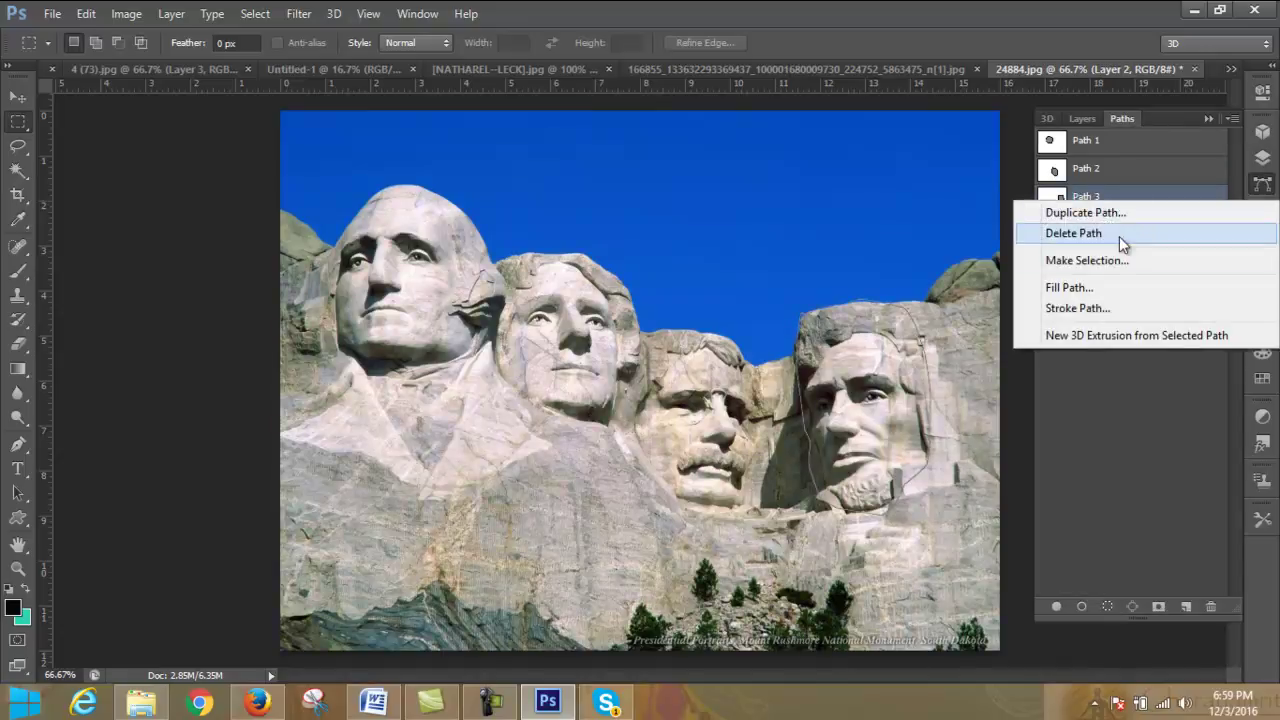
pyautogui.click(1121, 262)
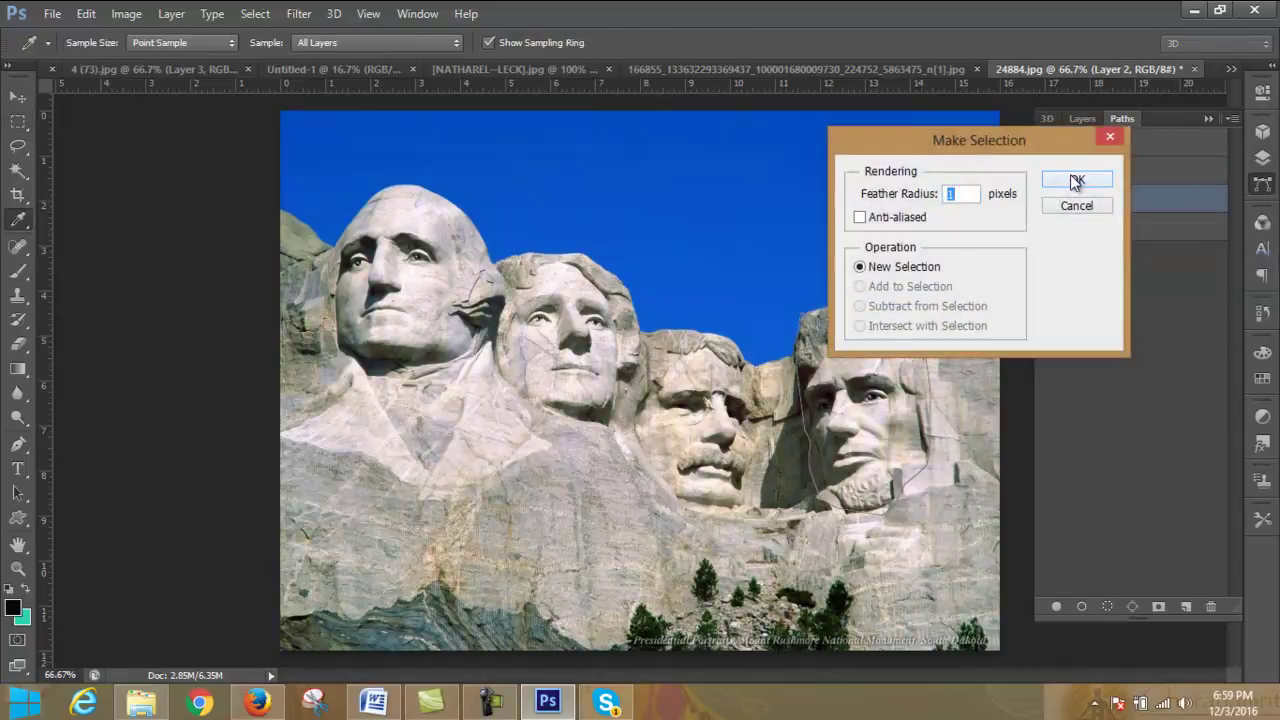
pyautogui.click(1076, 181)
pyautogui.click(255, 13)
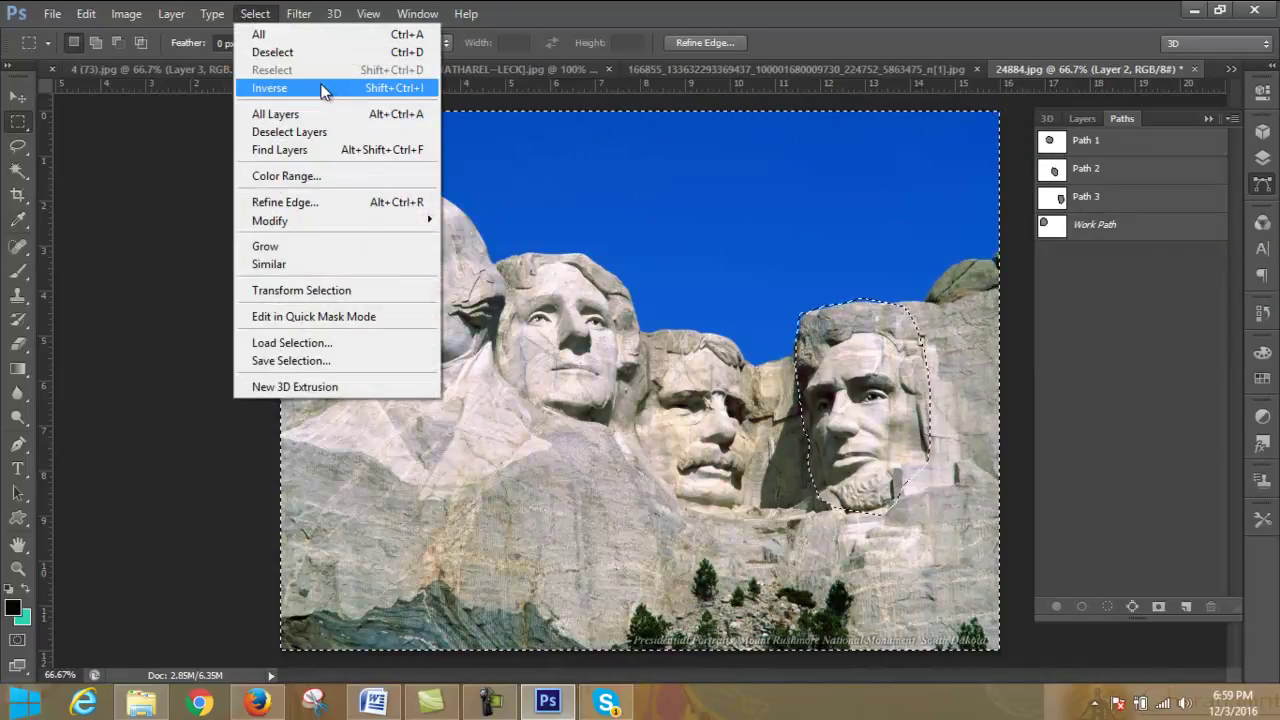
pyautogui.click(322, 88)
pyautogui.click(1083, 119)
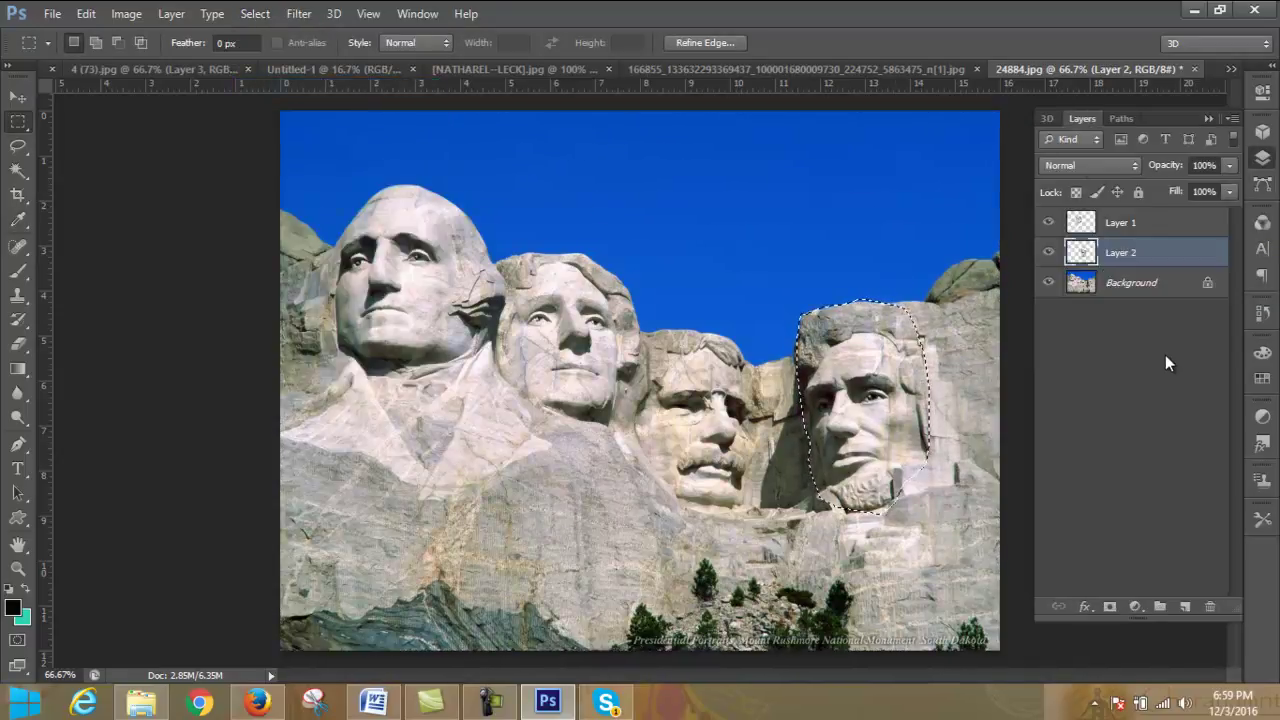
pyautogui.click(1143, 283)
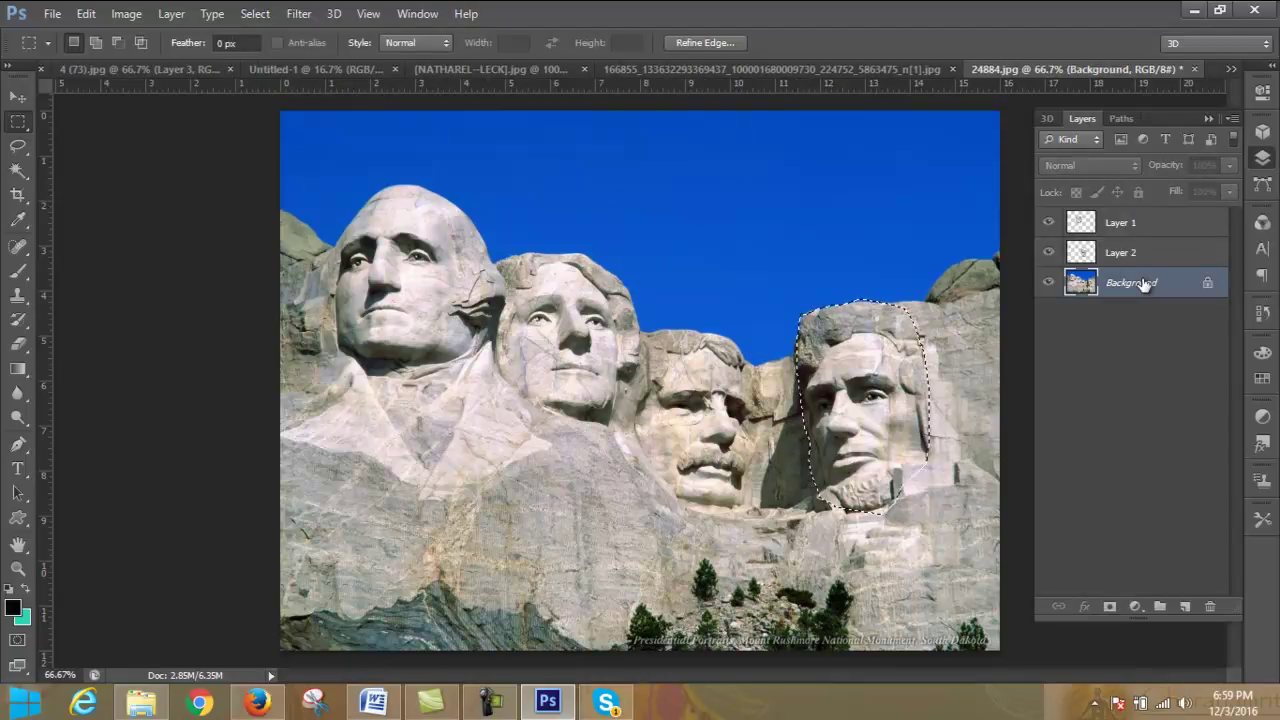
pyautogui.hotkey('ctrl', 'j')
# - Preview the cut-outs by hiding and reshowing Background, Layer 2 and Layer 3
pyautogui.click(1048, 313)
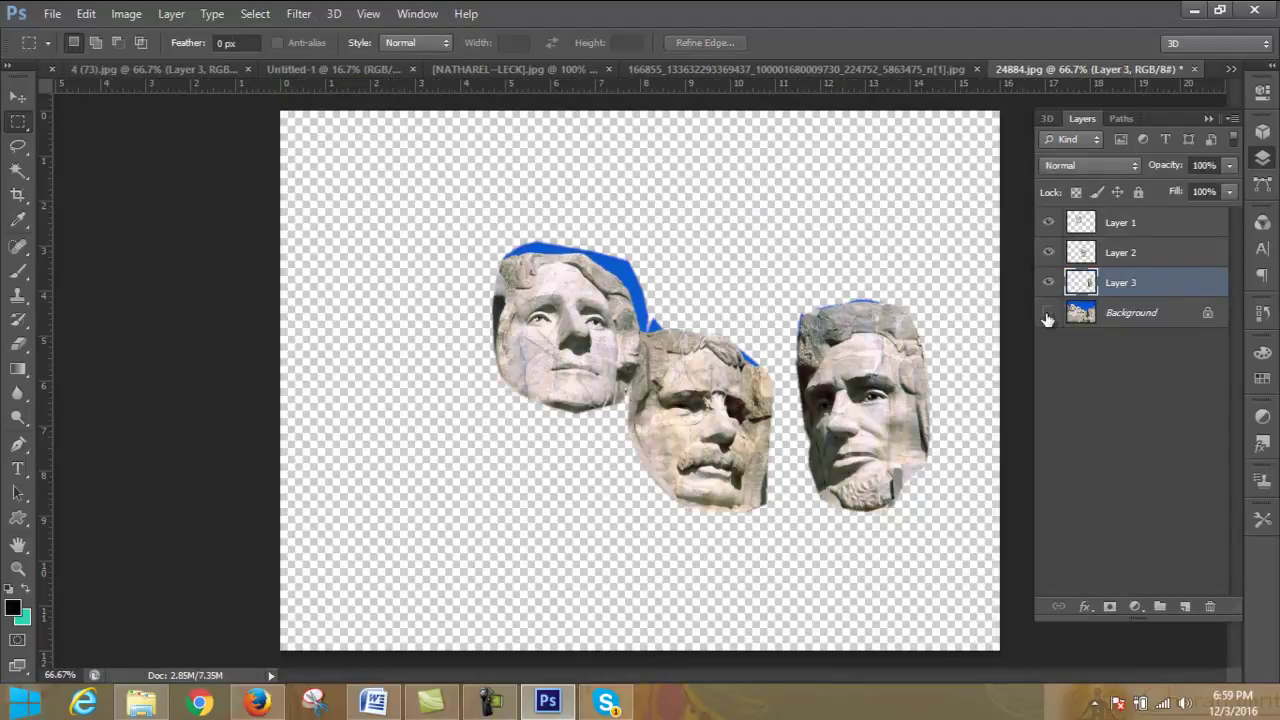
pyautogui.click(1048, 313)
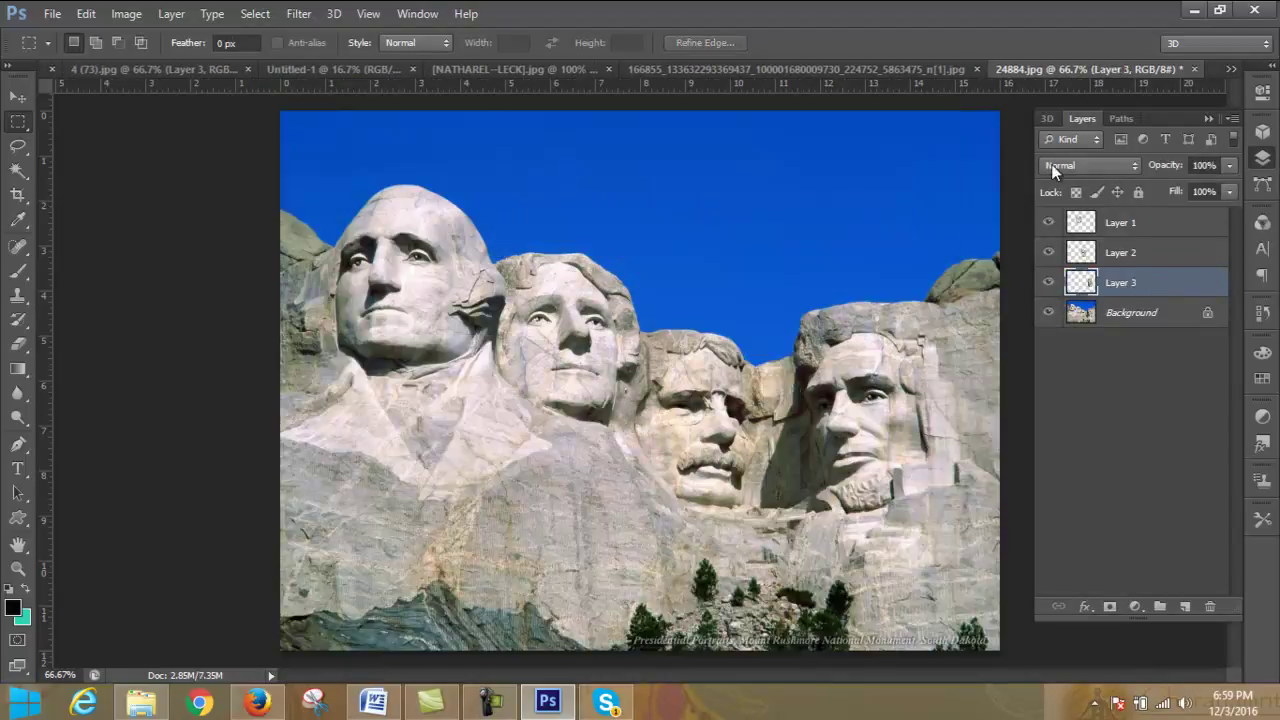
pyautogui.click(1122, 119)
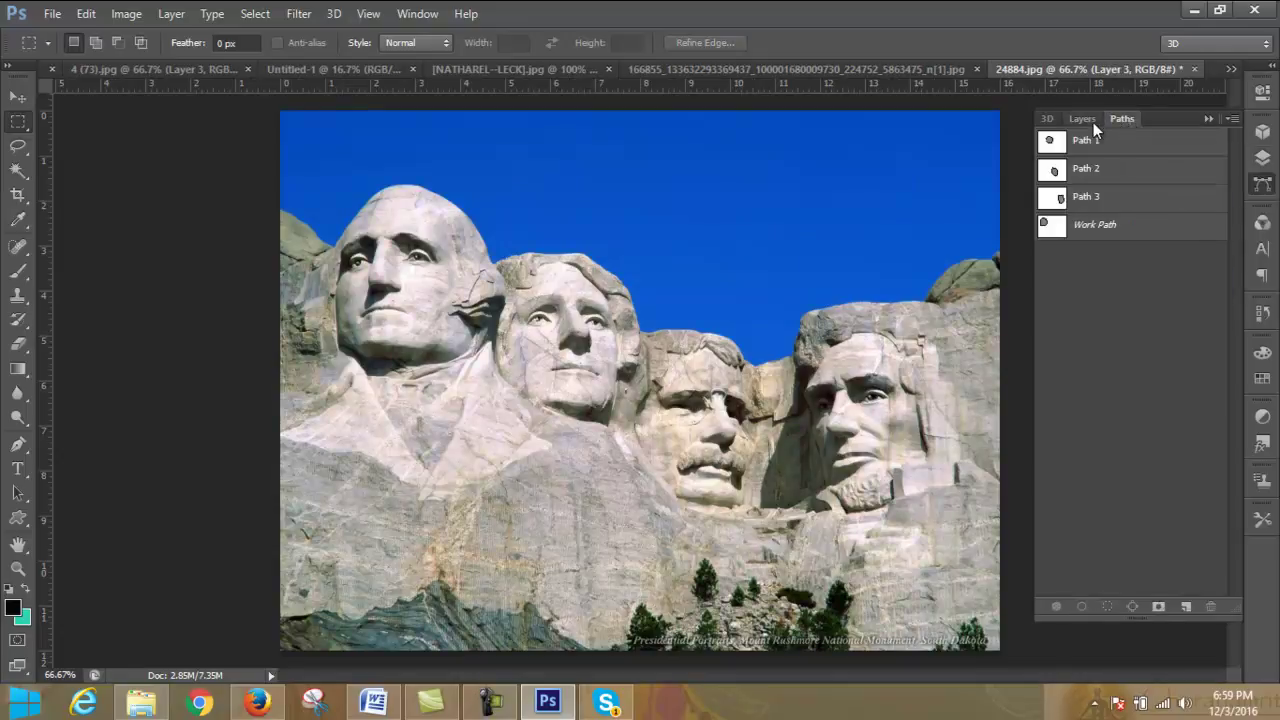
pyautogui.click(1078, 118)
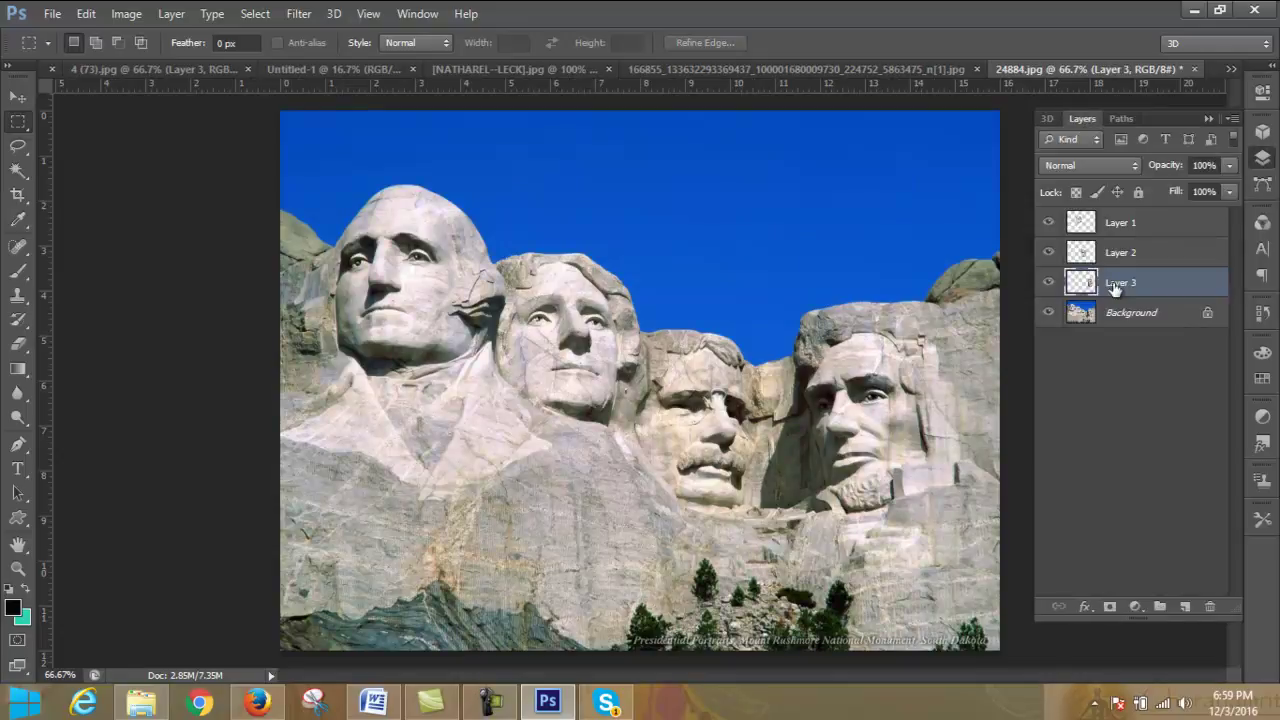
pyautogui.click(1048, 312)
pyautogui.click(1048, 282)
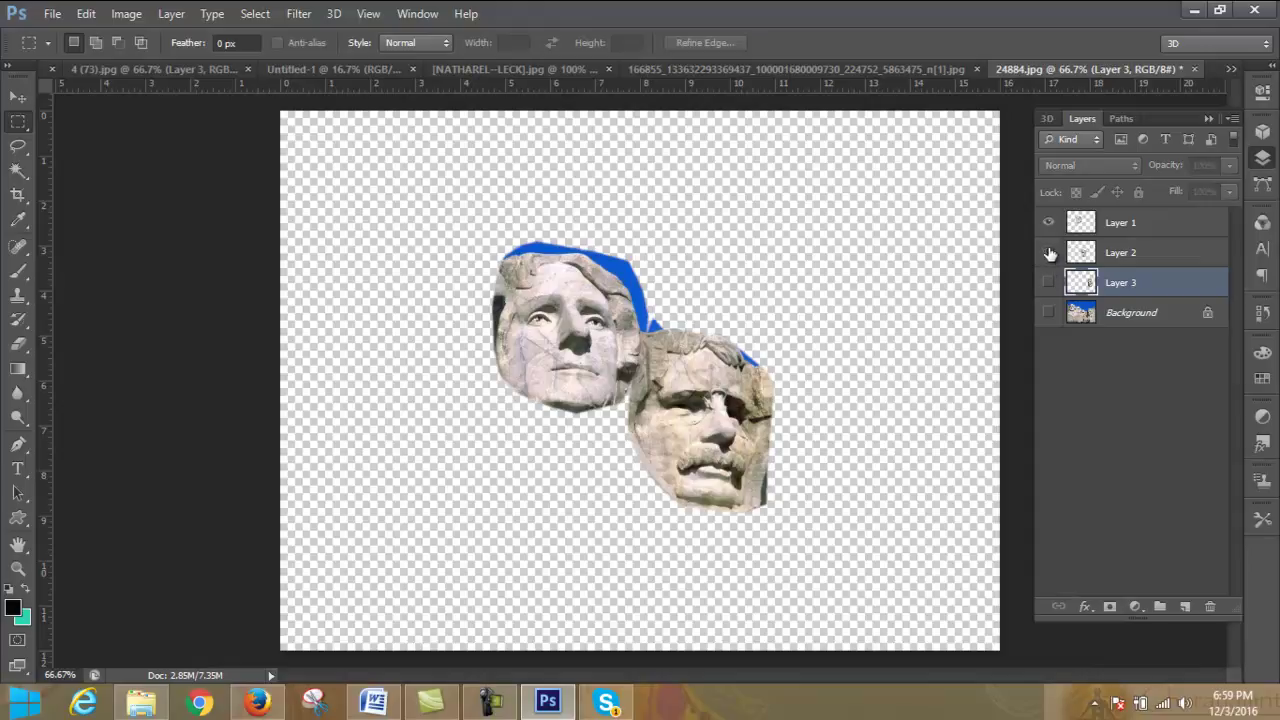
pyautogui.click(1048, 252)
pyautogui.click(1048, 282)
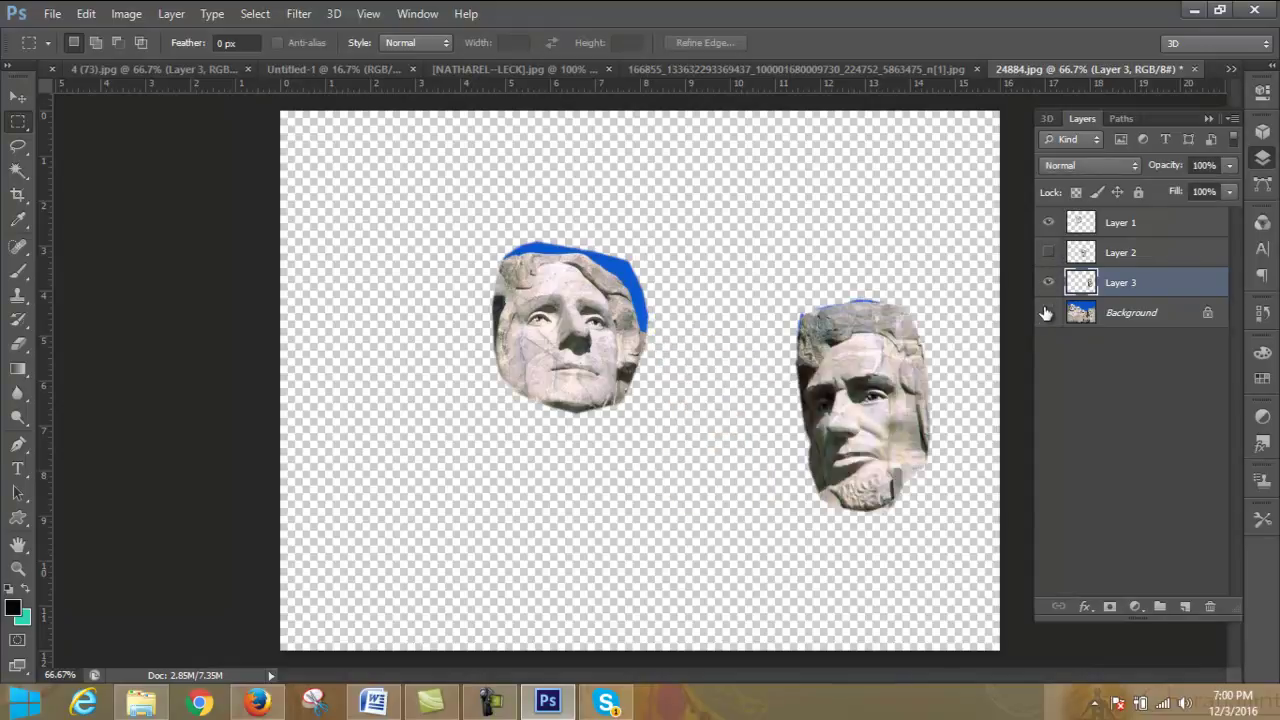
pyautogui.click(1048, 312)
pyautogui.click(1048, 252)
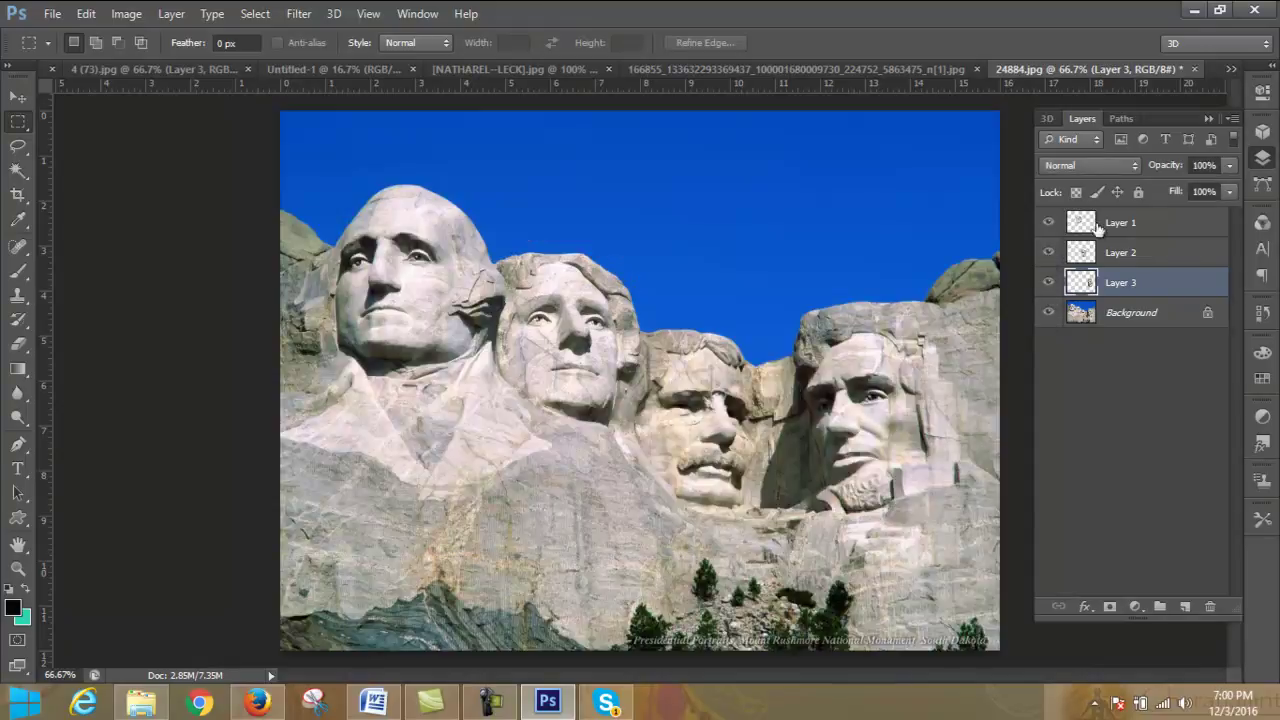
pyautogui.click(1122, 118)
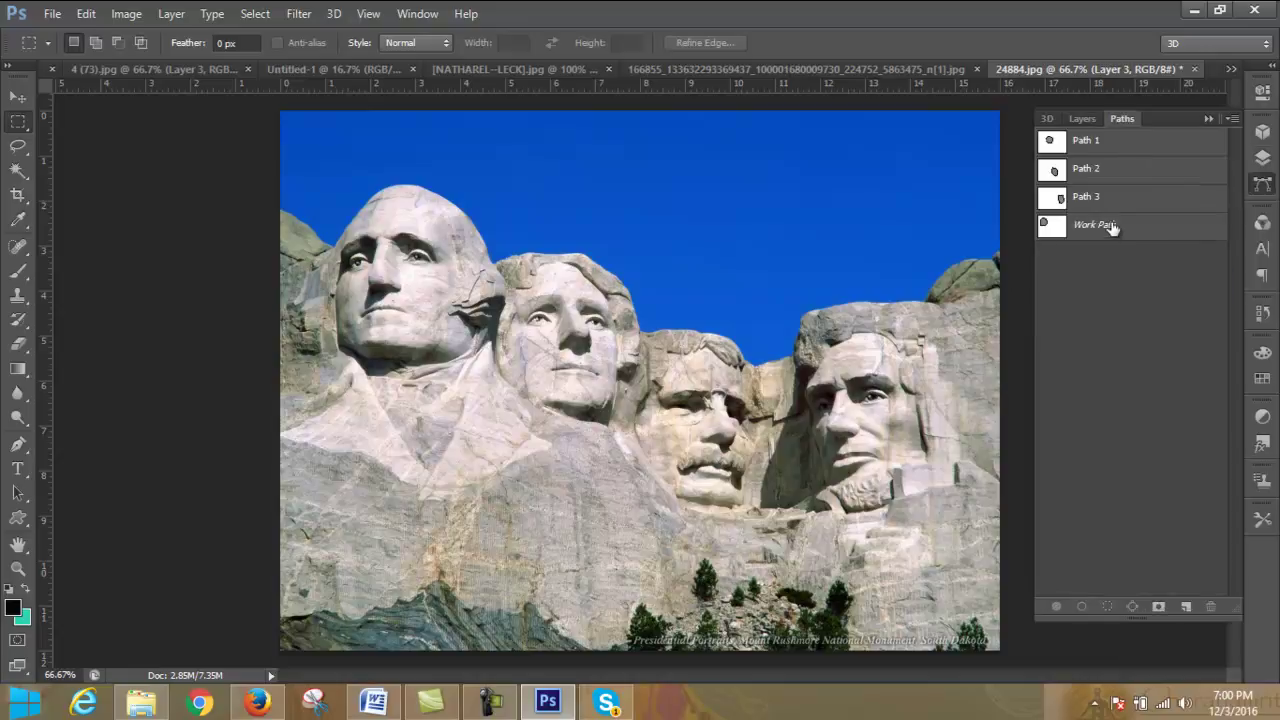
# - Save the Work Path around the leftmost face as Path 4
pyautogui.click(1113, 226)
pyautogui.doubleClick(1113, 226)
pyautogui.click(745, 243)
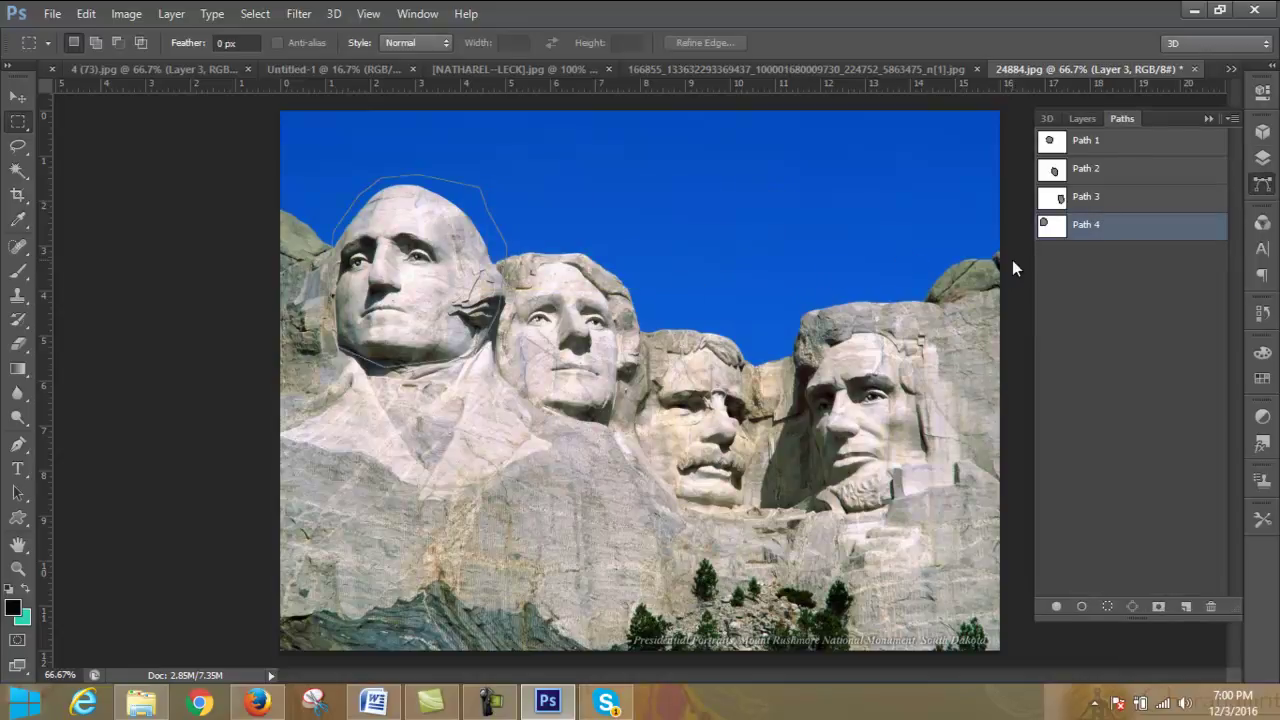
# - Select from Path 4, invert, copy the leftmost face to Layer 4, and hide Background
pyautogui.rightClick(1105, 226)
pyautogui.click(1121, 287)
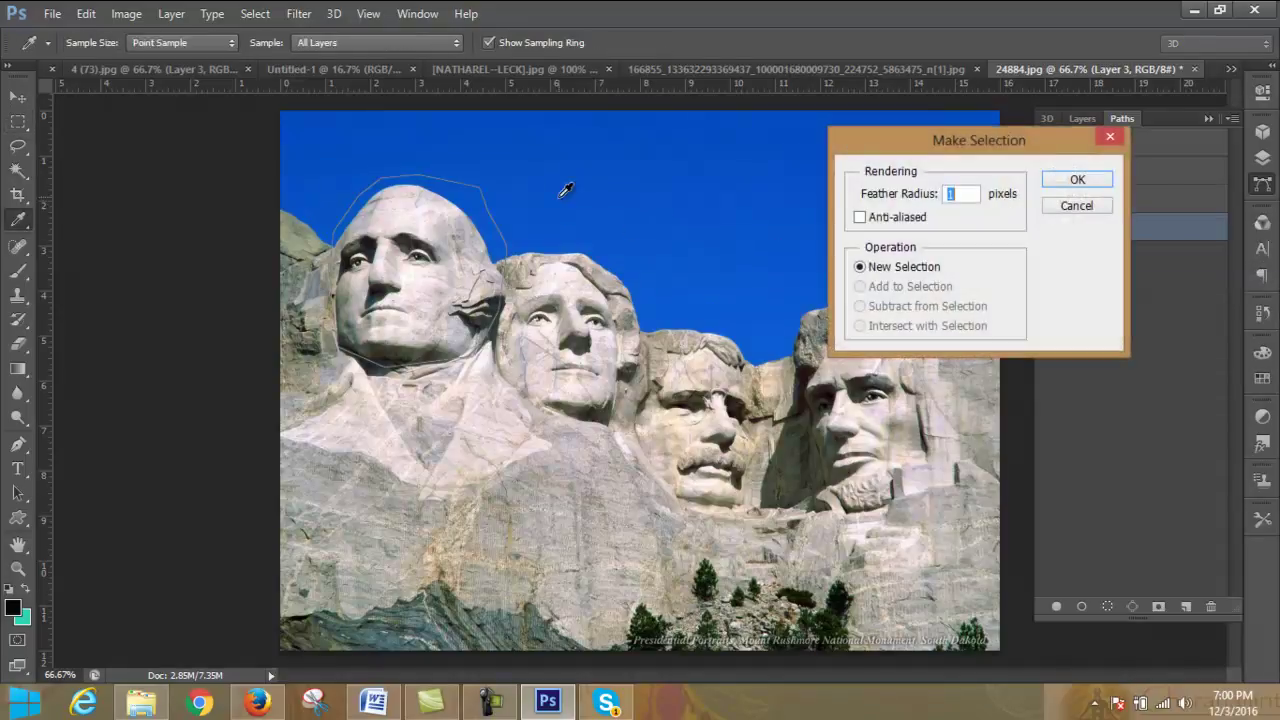
pyautogui.click(1077, 183)
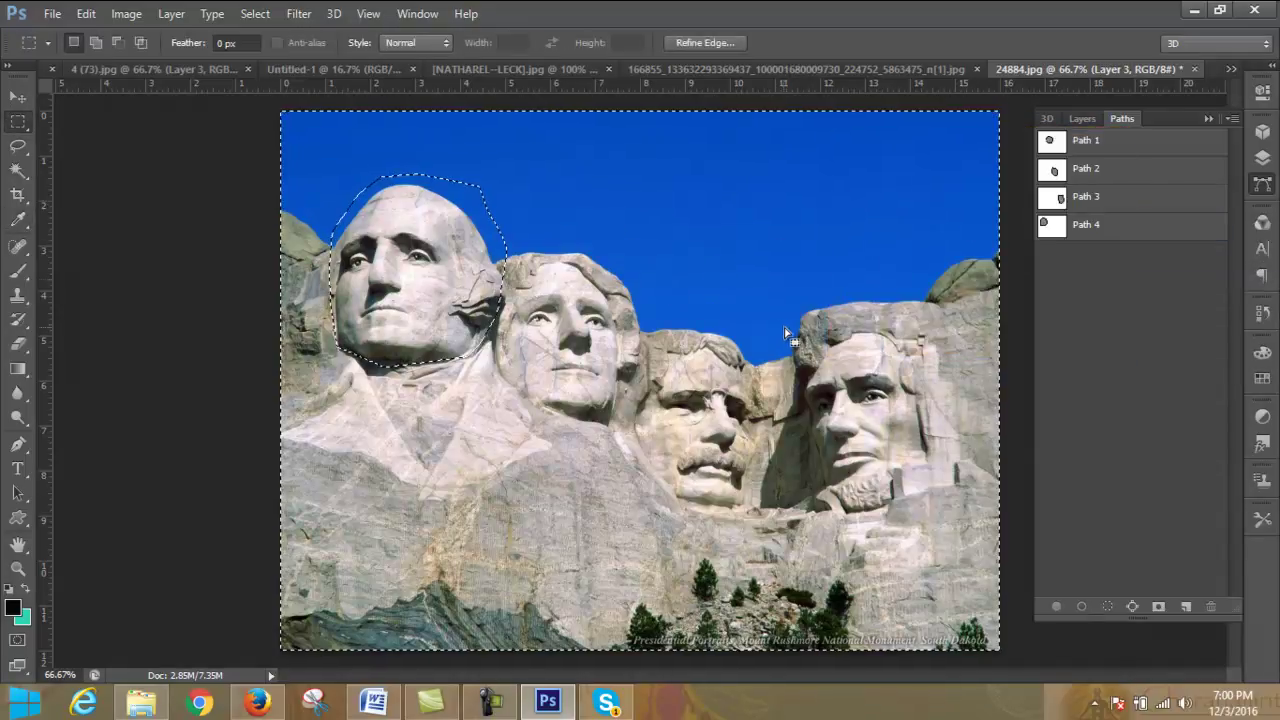
pyautogui.click(1080, 118)
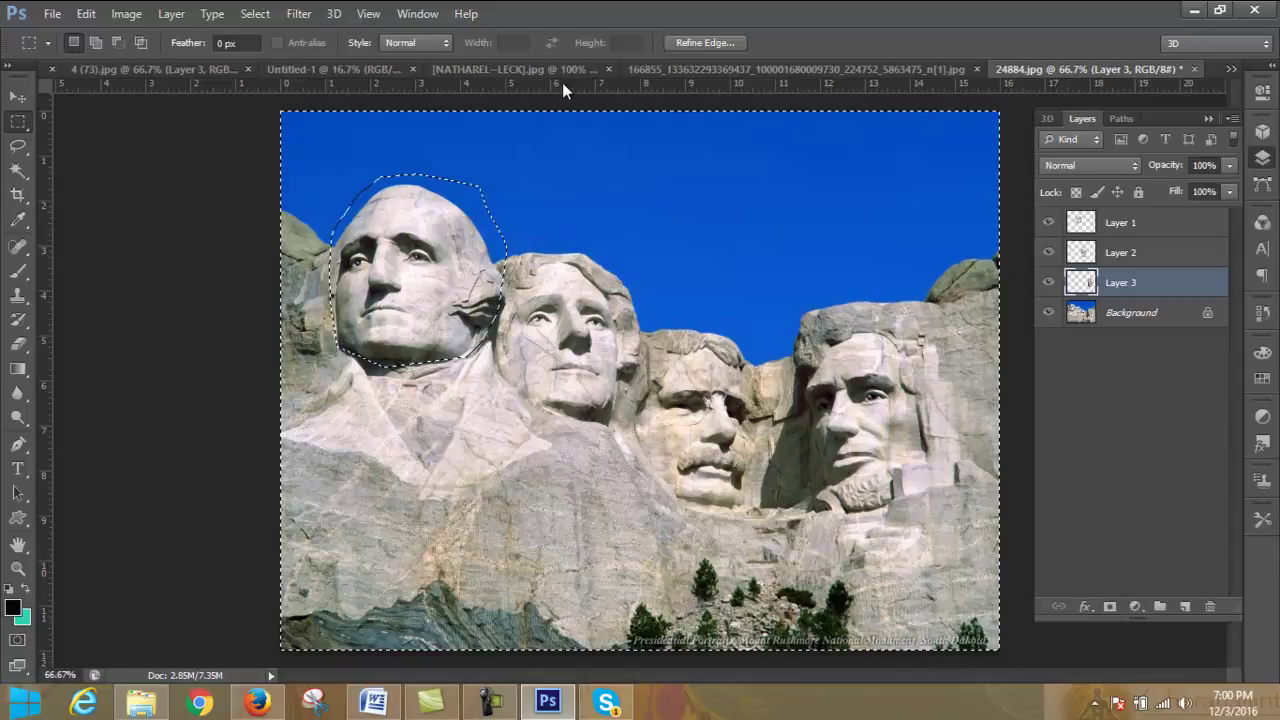
pyautogui.click(255, 13)
pyautogui.click(294, 93)
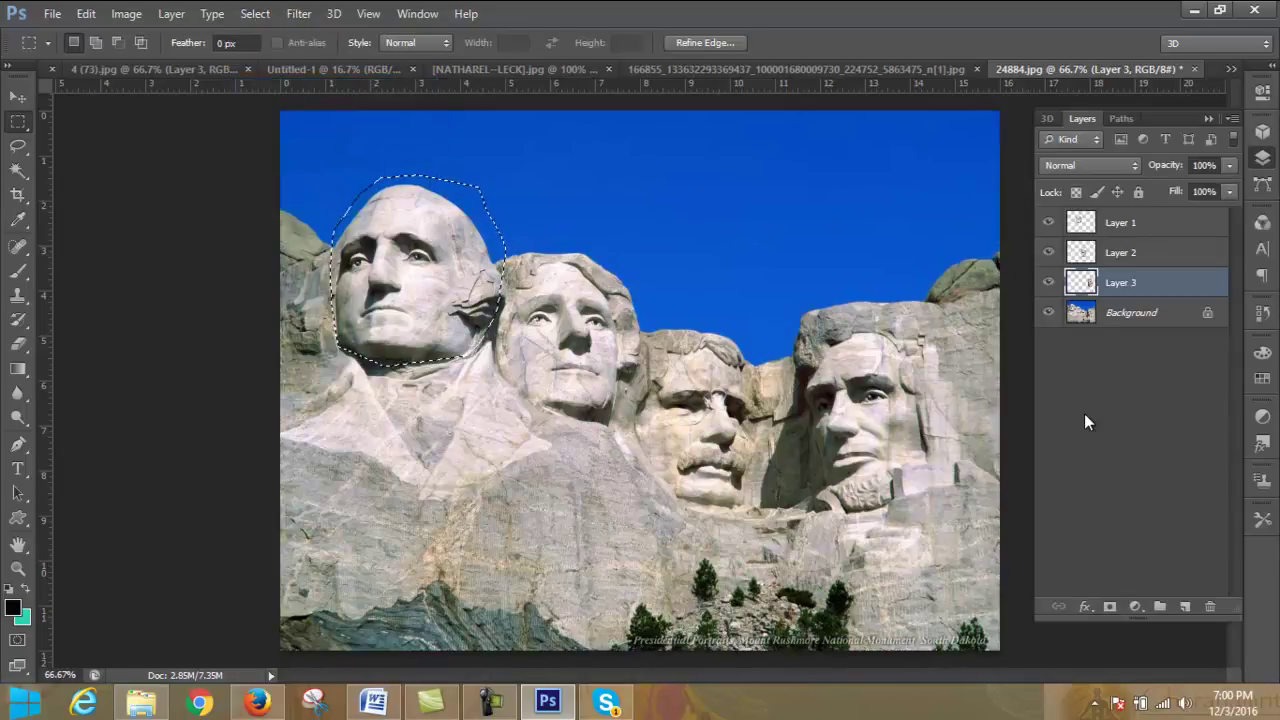
pyautogui.click(1142, 320)
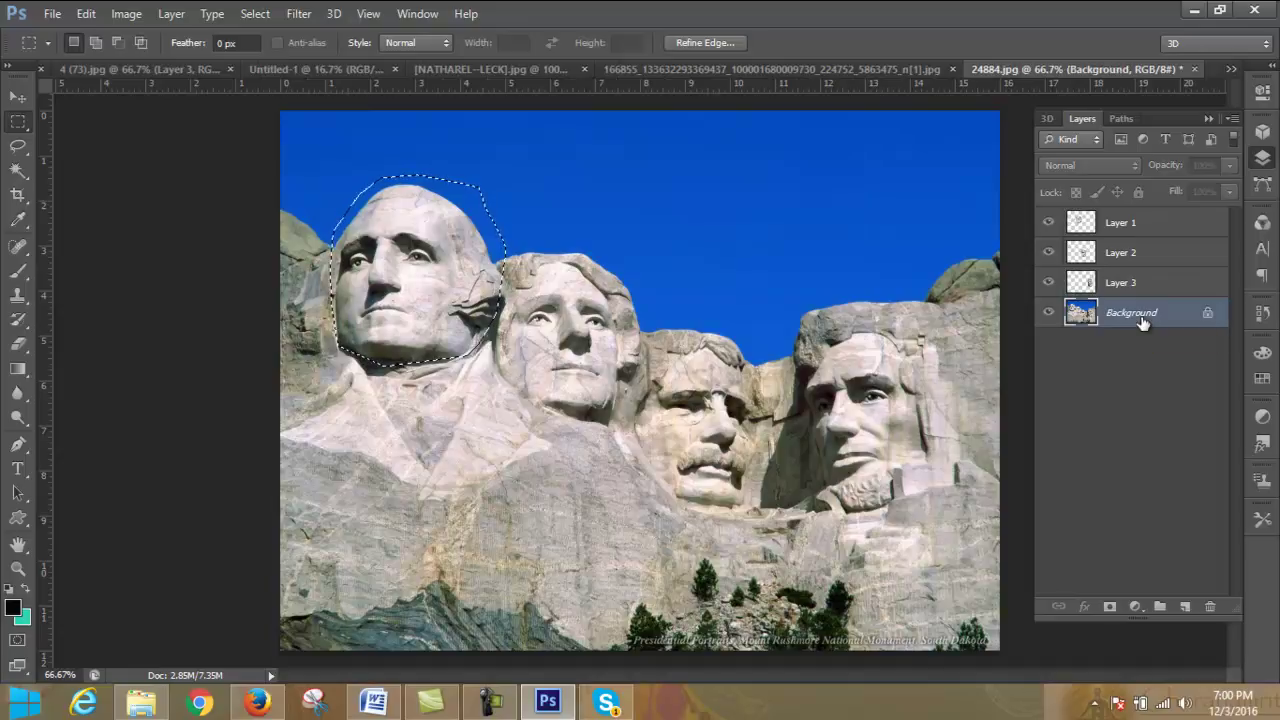
pyautogui.hotkey('ctrl', 'j')
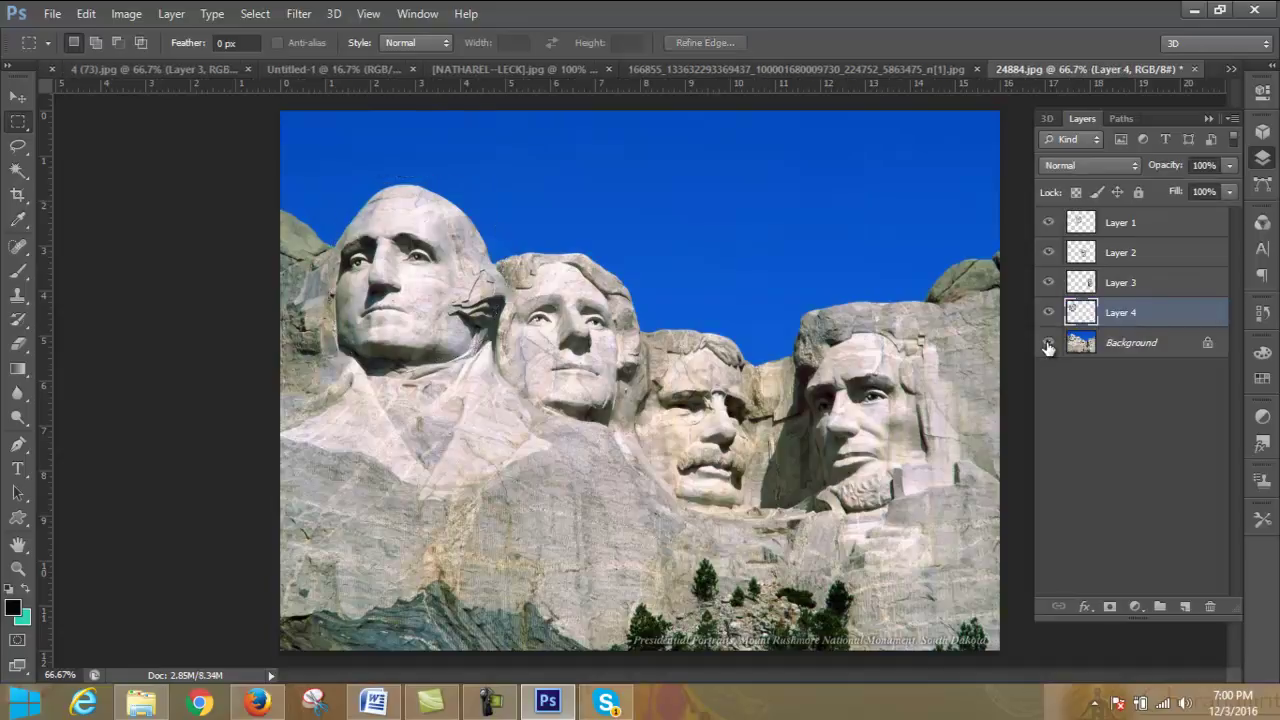
pyautogui.click(1048, 344)
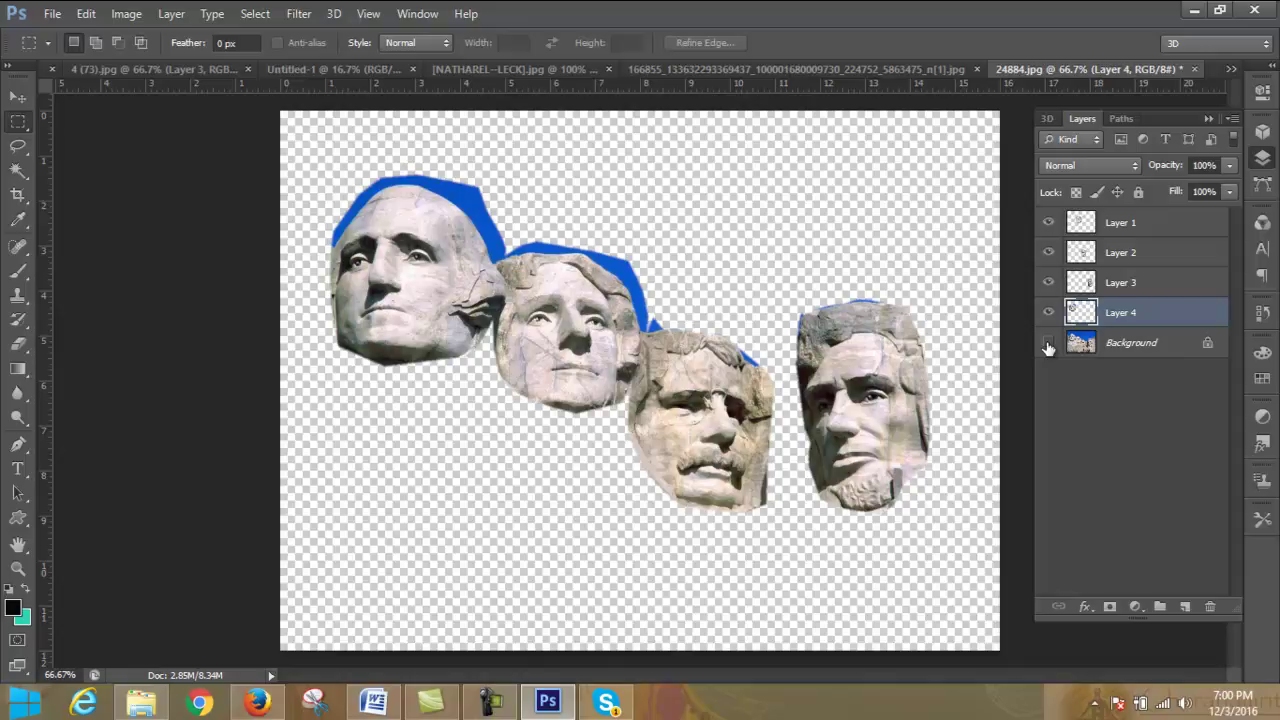
# - Look through the selection shape options and Path 1's context menu without changing anything
pyautogui.rightClick(20, 122)
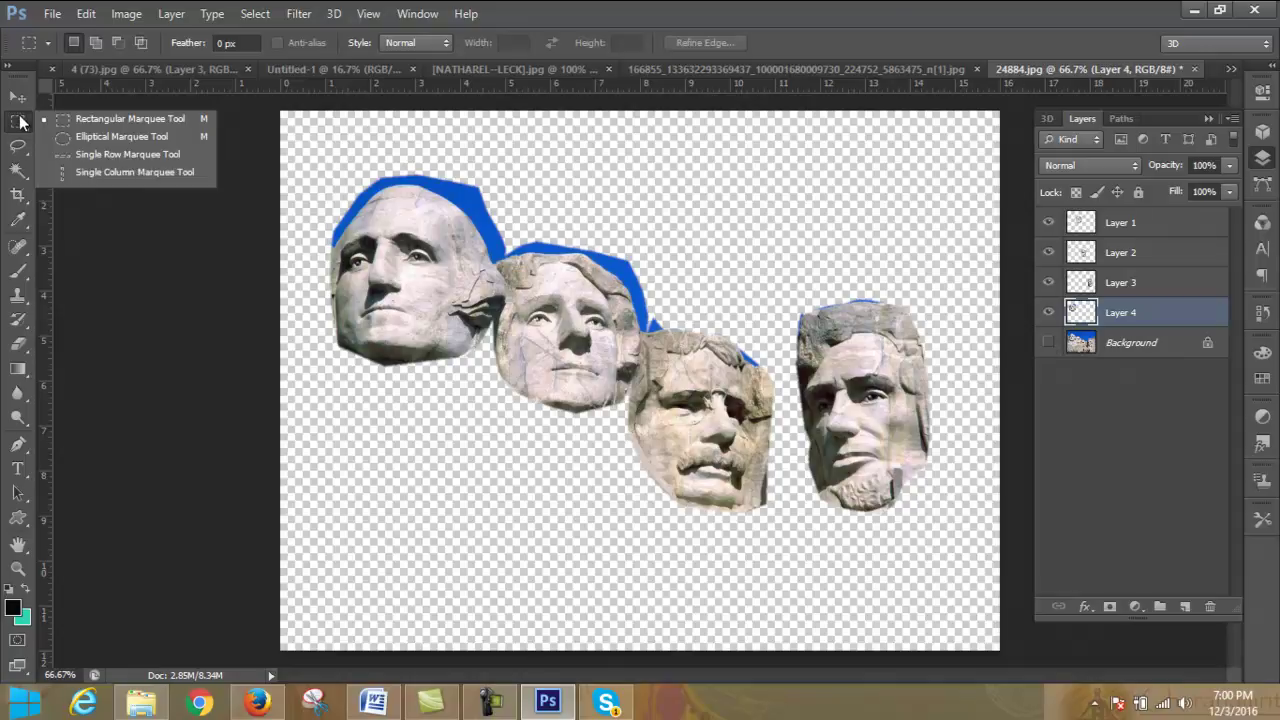
pyautogui.click(12, 122)
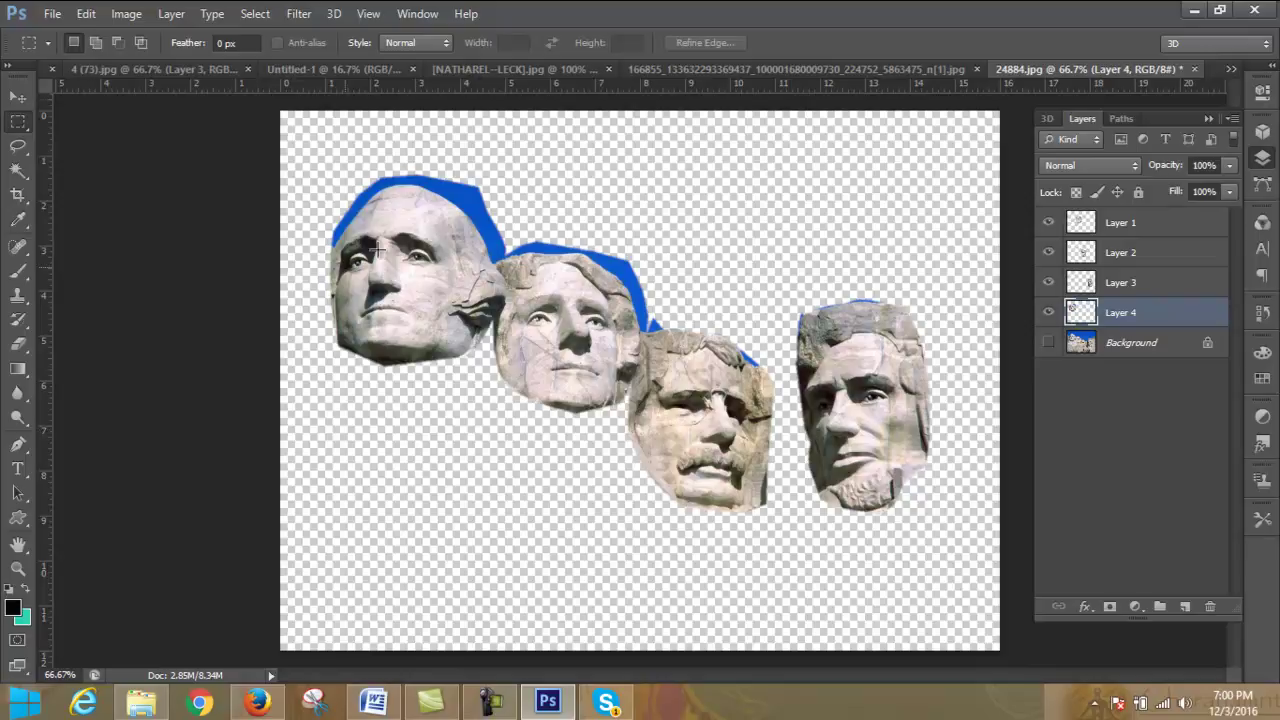
pyautogui.click(1118, 119)
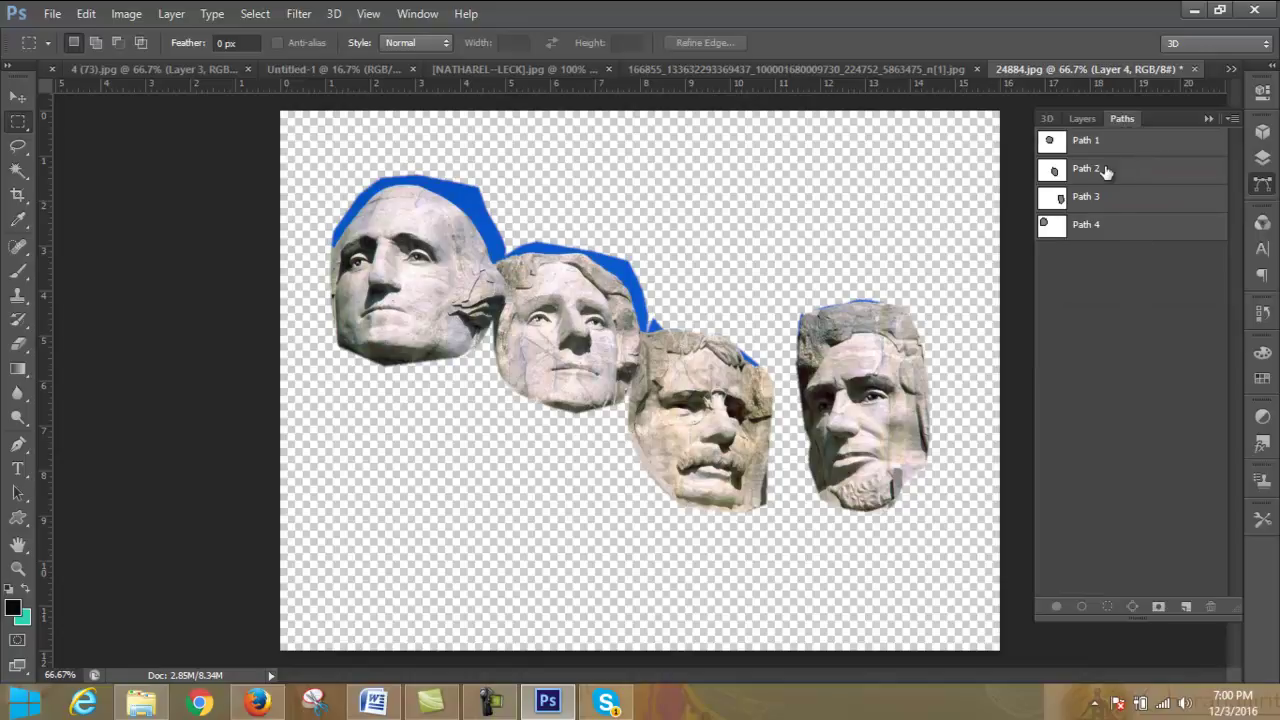
pyautogui.click(1116, 145)
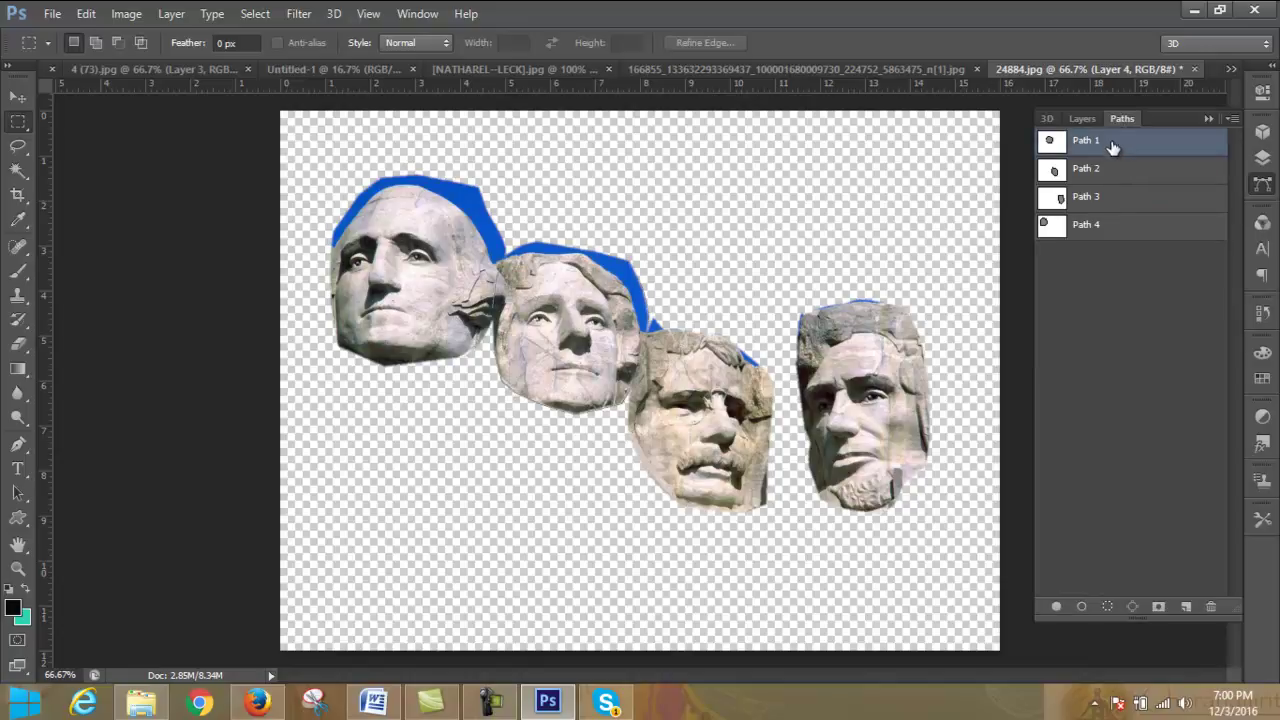
pyautogui.rightClick(1116, 146)
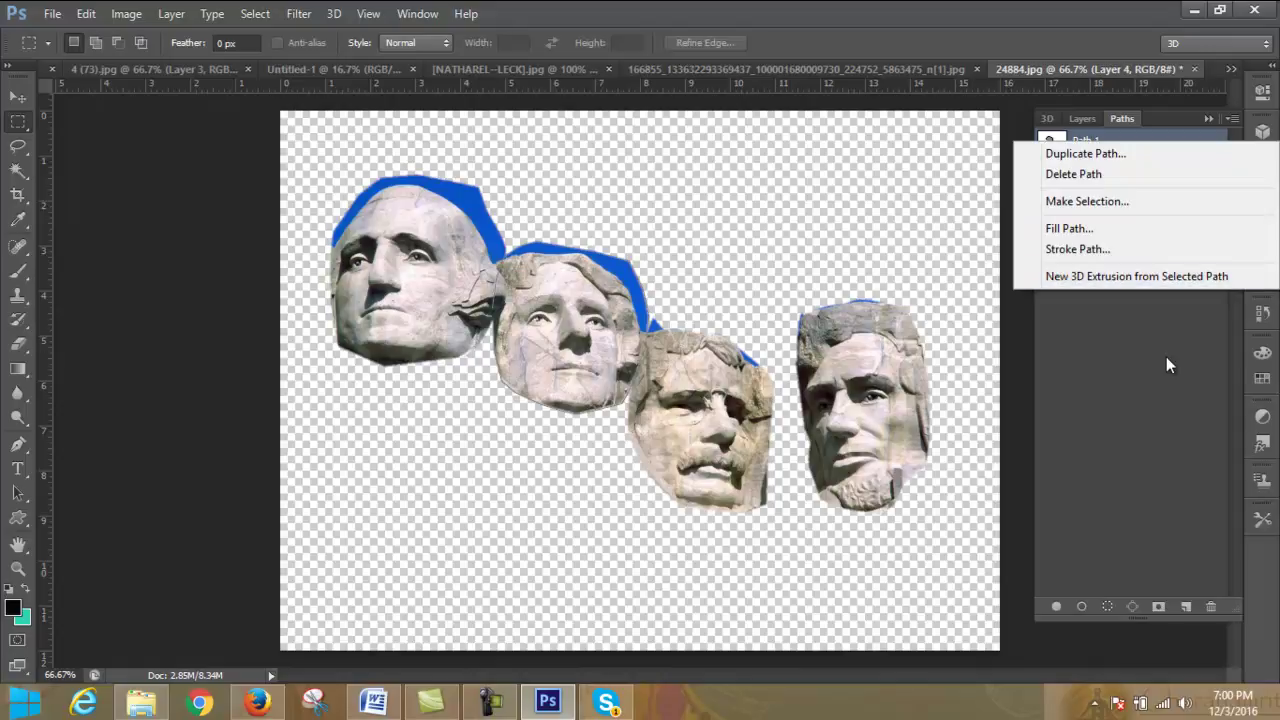
pyautogui.click(1166, 356)
# - Toggle Layer 2 and Layer 3 visibility, leaving only Layer 2's mustached face showing
pyautogui.click(1091, 117)
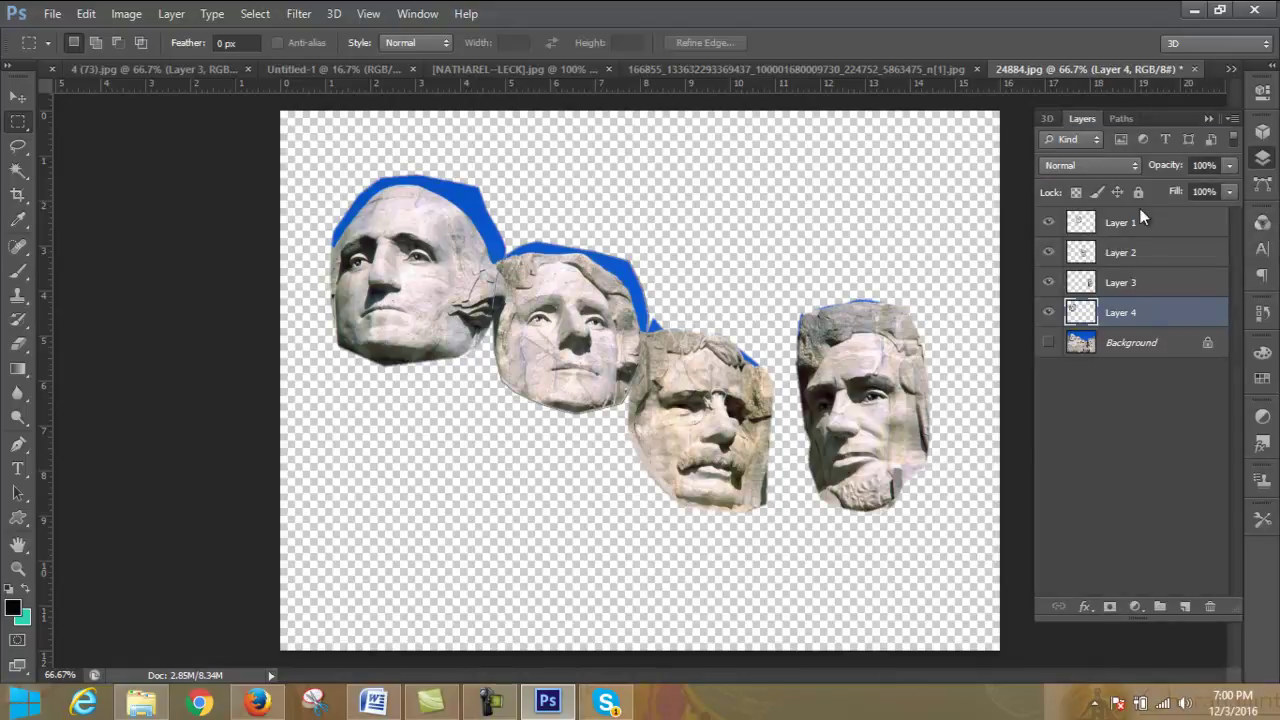
pyautogui.click(1048, 252)
pyautogui.click(1048, 283)
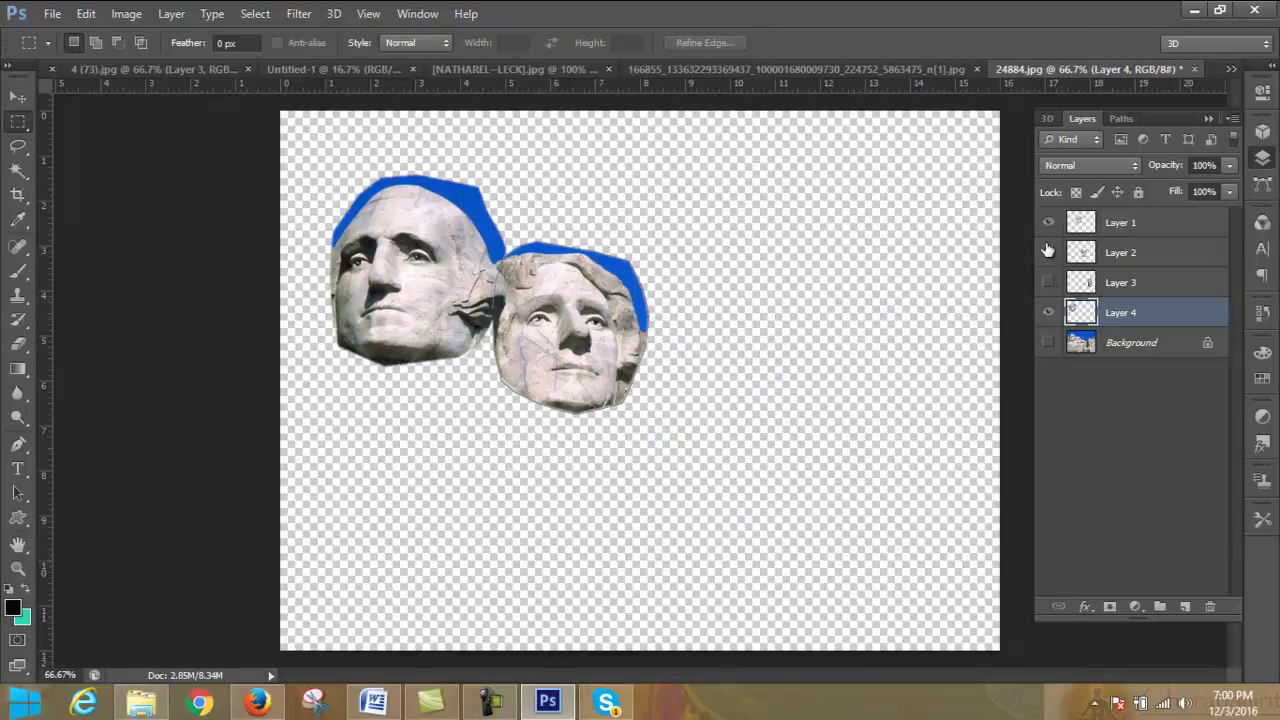
pyautogui.click(1048, 252)
pyautogui.click(1048, 283)
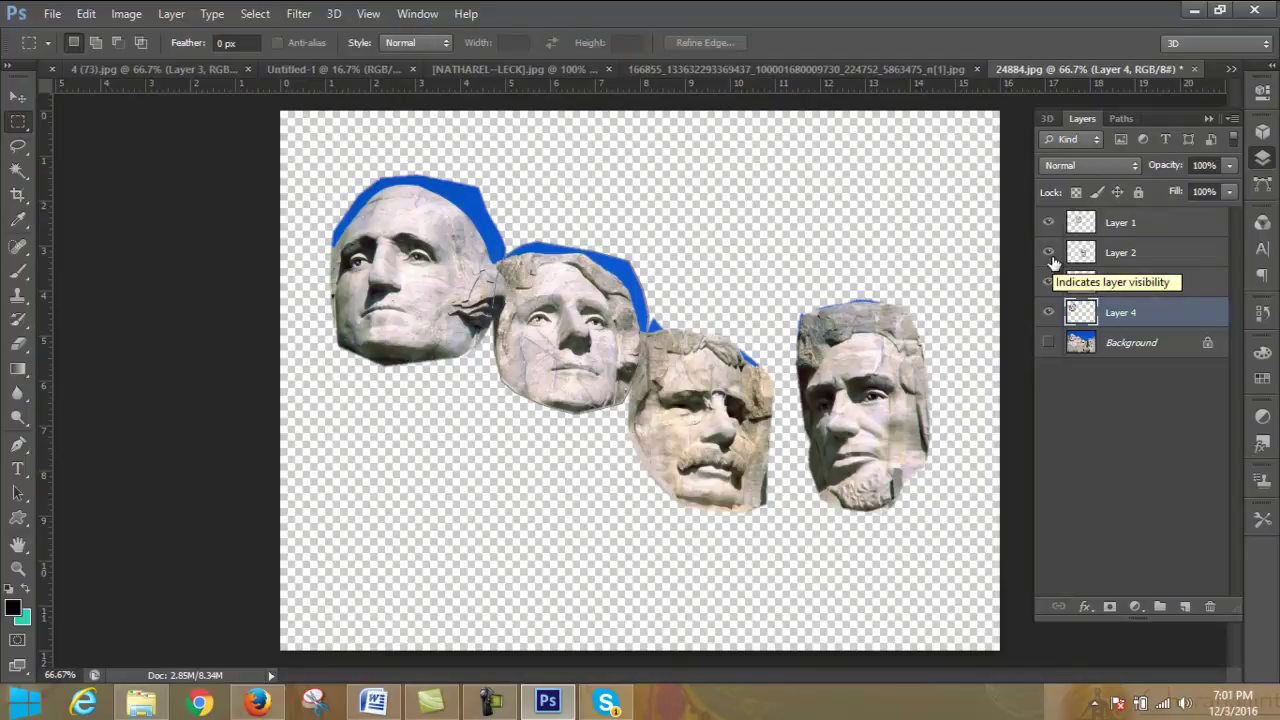
pyautogui.keyDown('alt'); pyautogui.click(1048, 252); pyautogui.keyUp('alt')
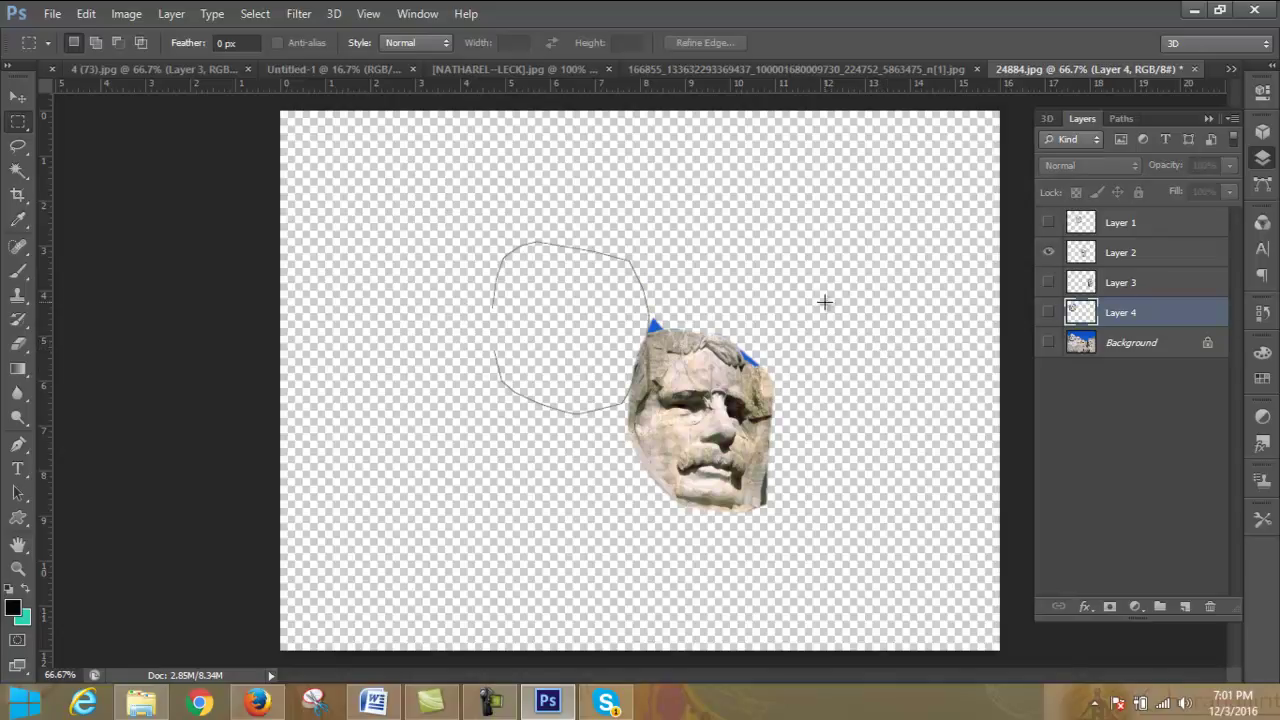
# - Hide the leftover path outline on the canvas with the Move tool and Ctrl+H
pyautogui.click(18, 97)
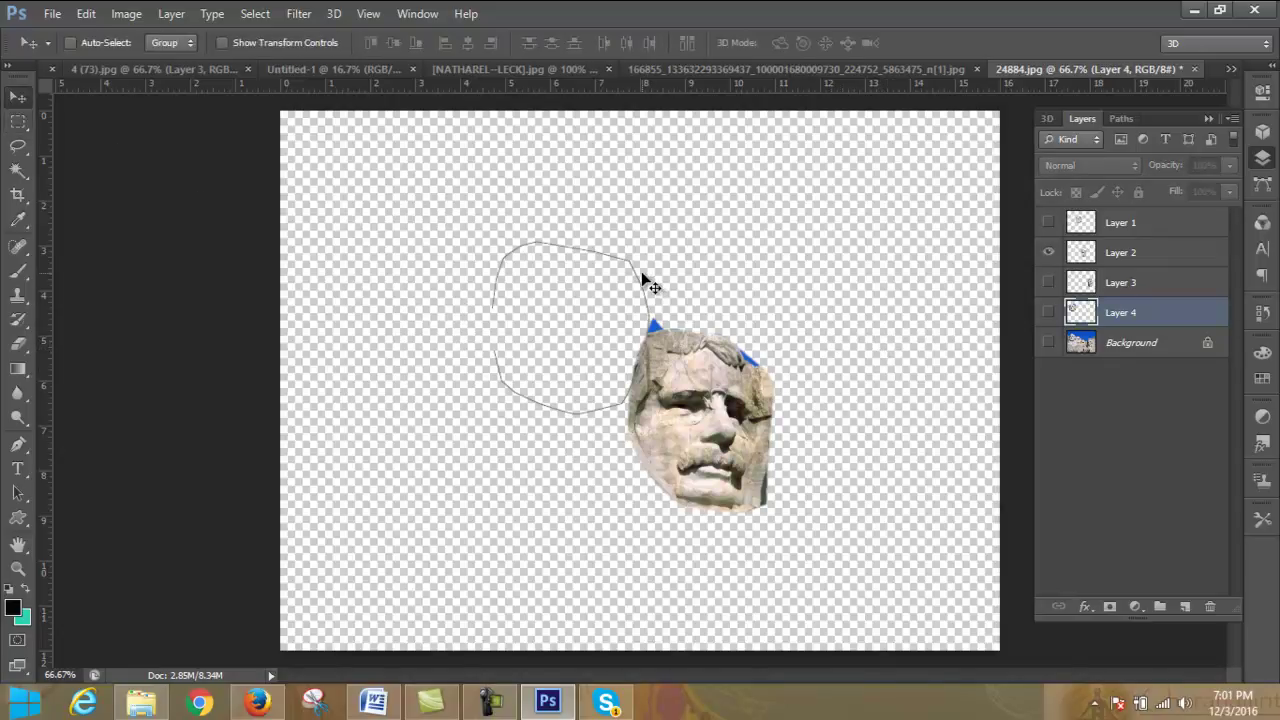
pyautogui.click(640, 283)
pyautogui.hotkey('ctrl', 'h')
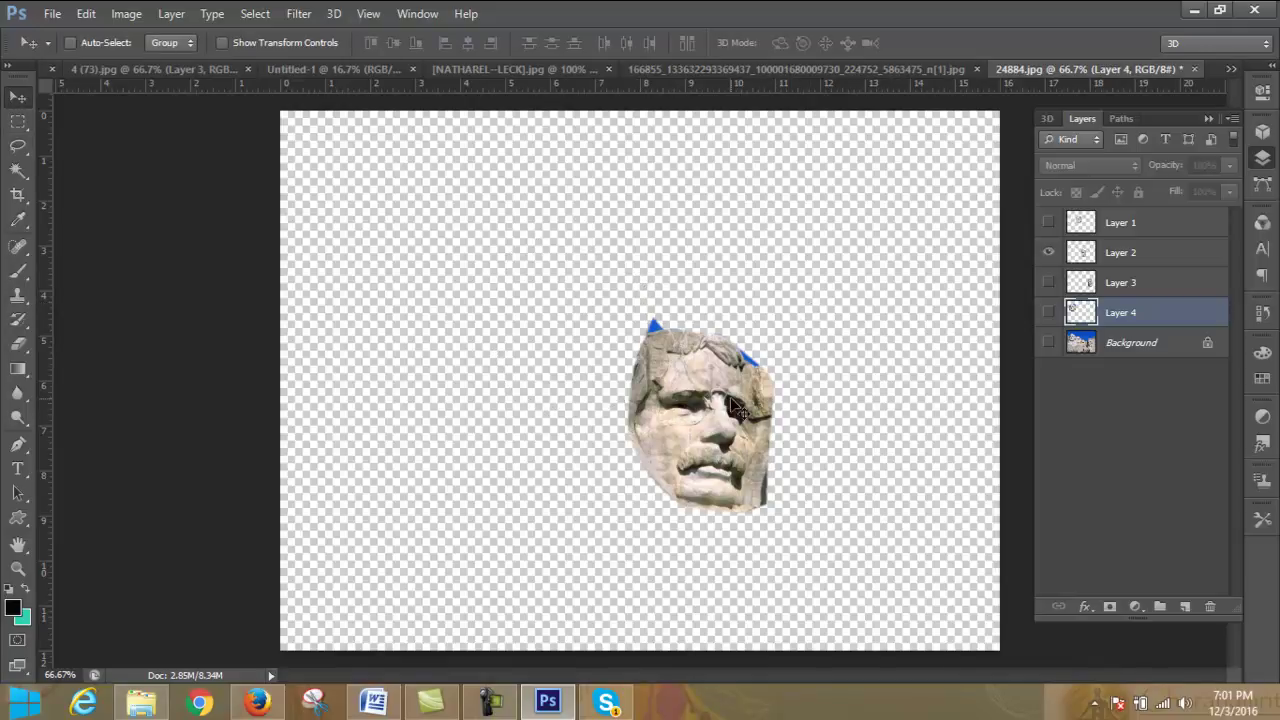
pyautogui.click(50, 13)
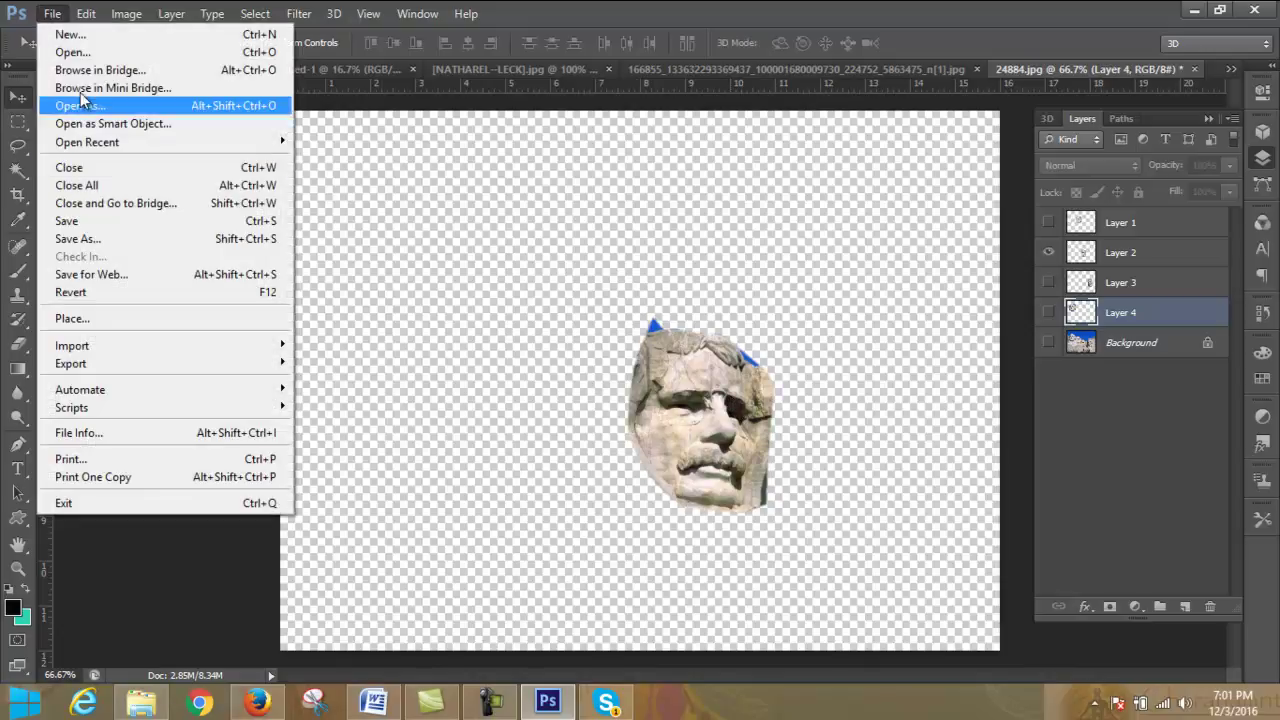
pyautogui.click(162, 238)
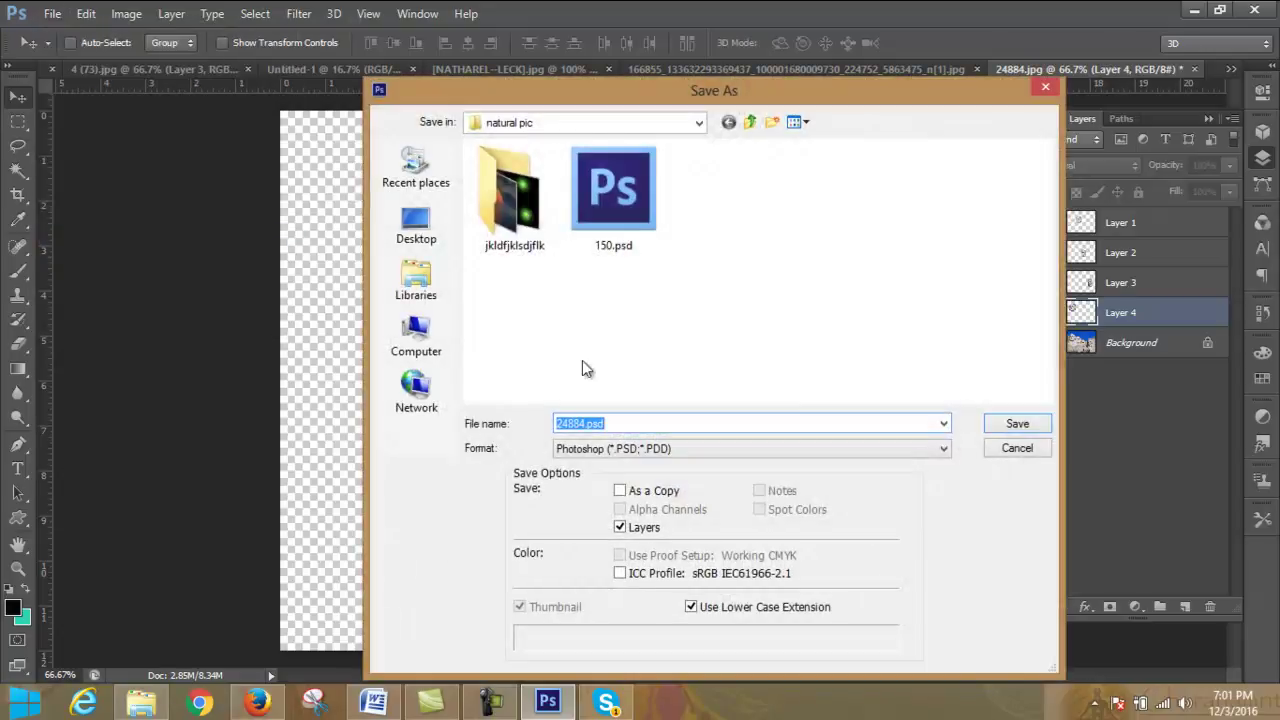
pyautogui.click(764, 448)
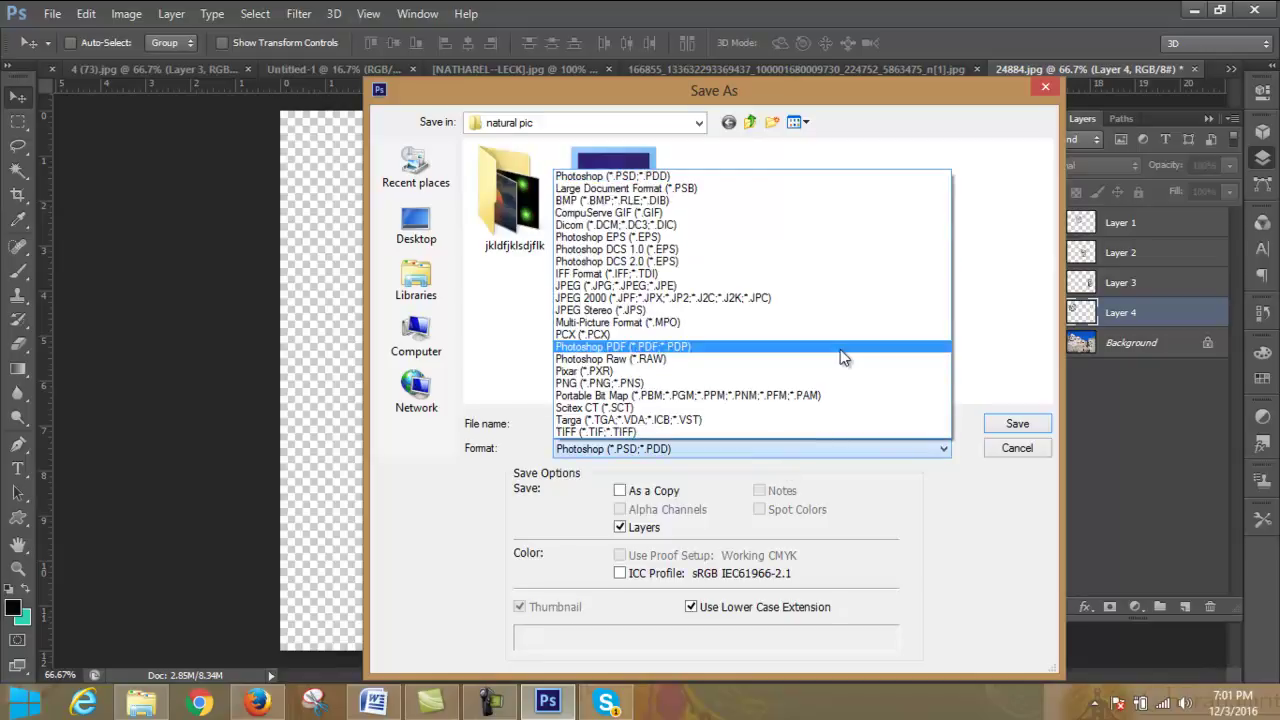
pyautogui.click(992, 322)
pyautogui.click(1022, 449)
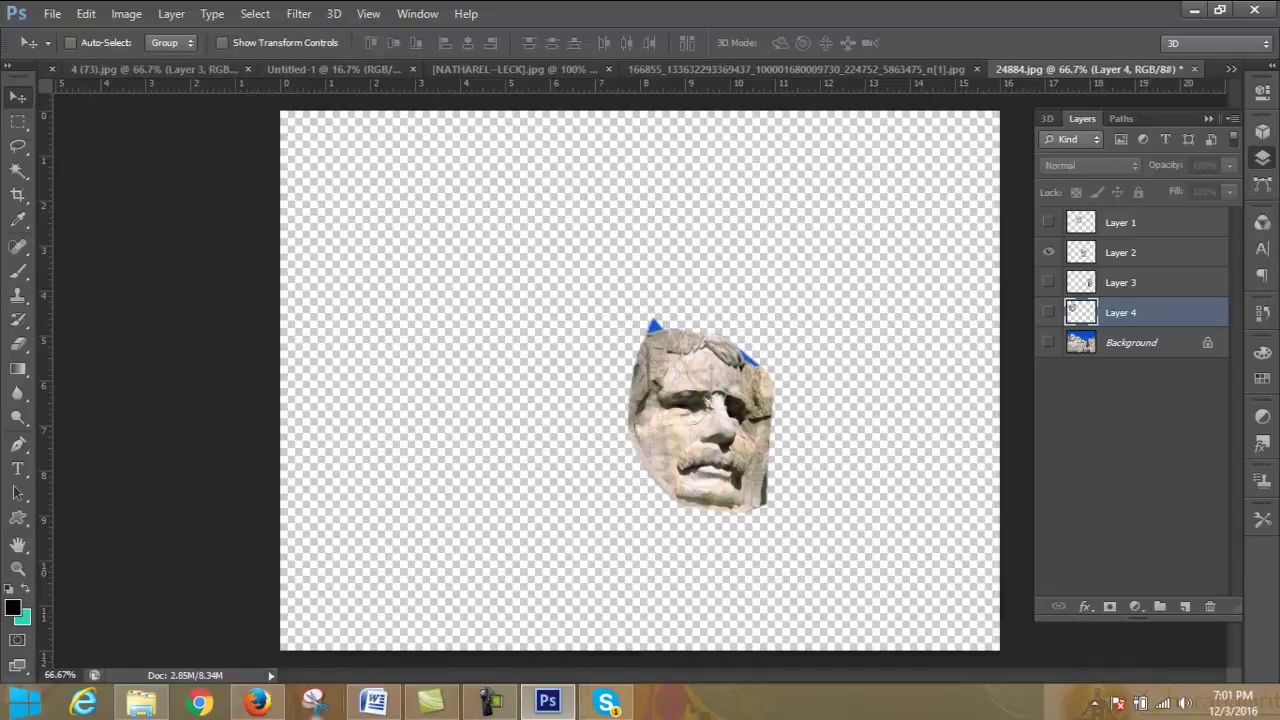
pyautogui.click(257, 703)
# - Search Google for "group of people" in Firefox
pyautogui.click(446, 28)
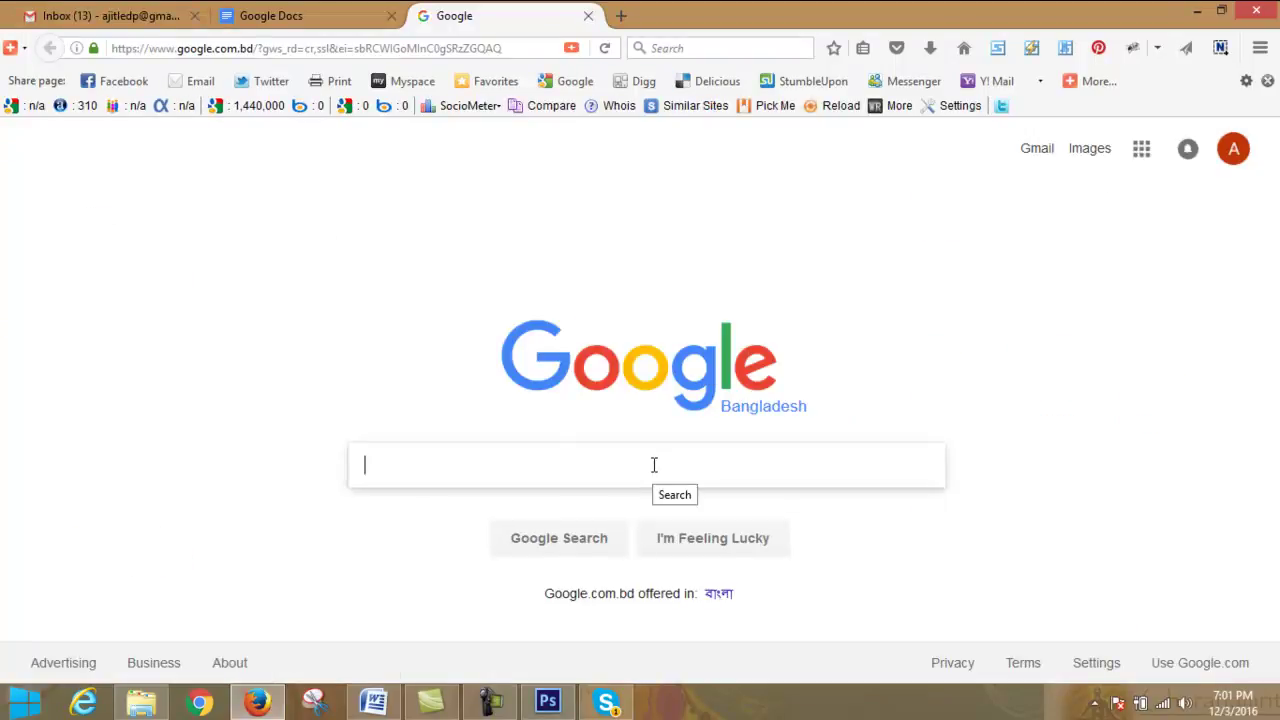
pyautogui.write('group ')
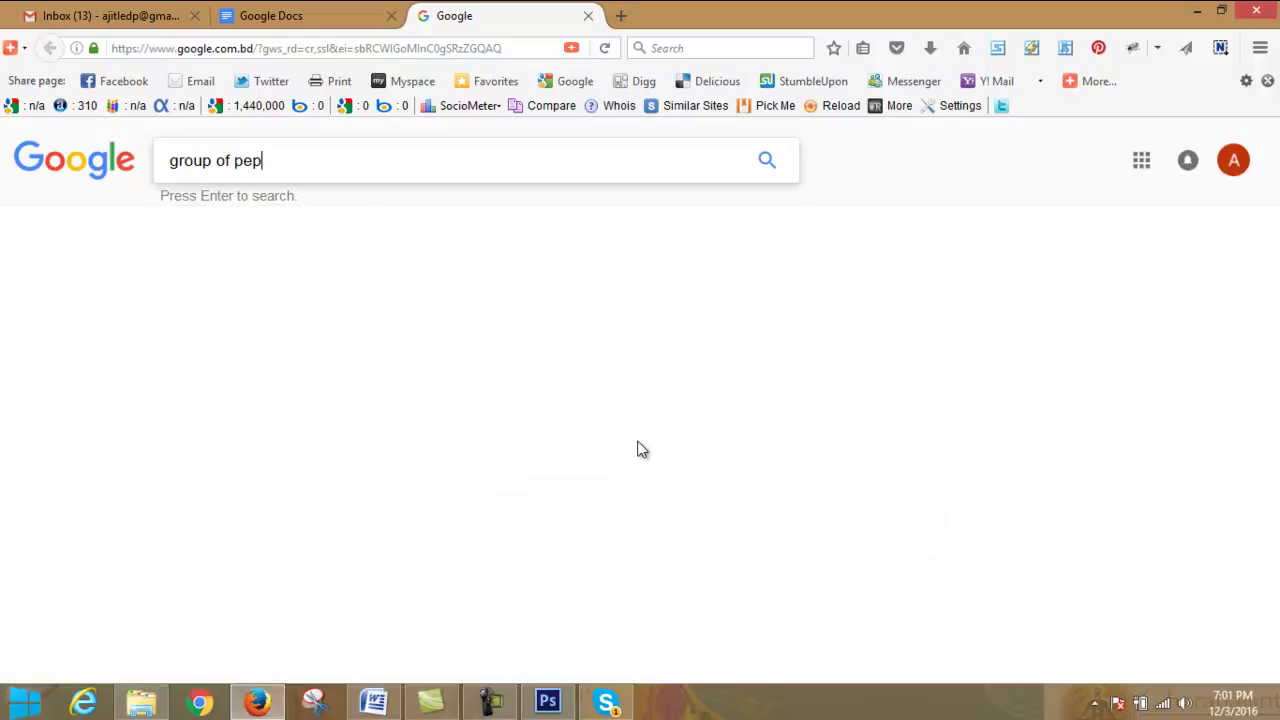
pyautogui.write('of p')
pyautogui.write('e')
pyautogui.press('Return')
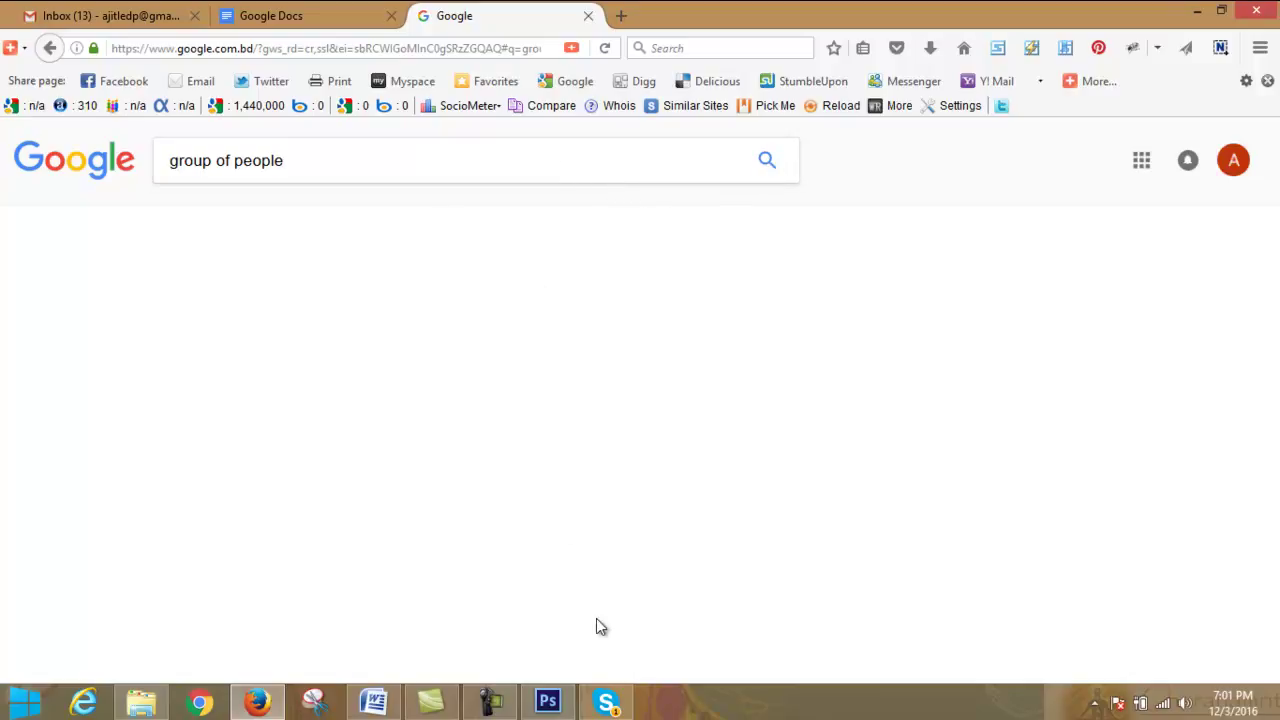
pyautogui.click(524, 166)
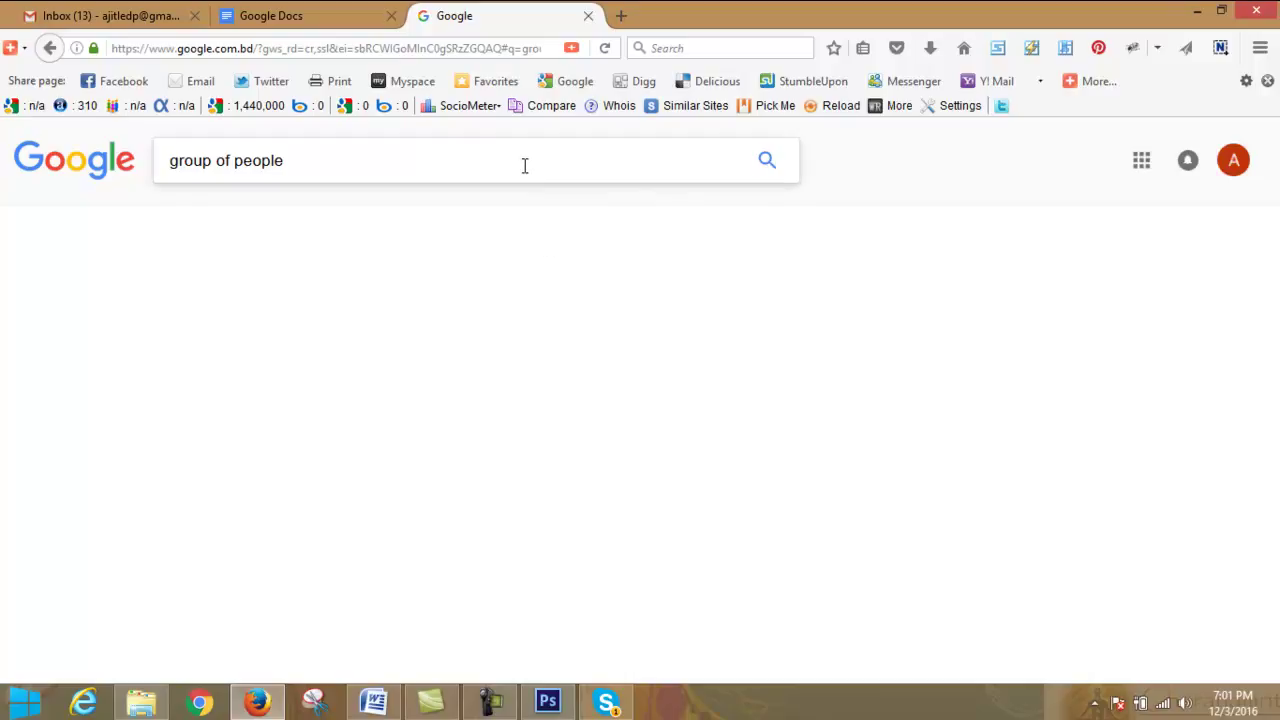
# - Bring the Photoshop window back to the front from the taskbar
pyautogui.moveTo(547, 702)
pyautogui.click(490, 702)
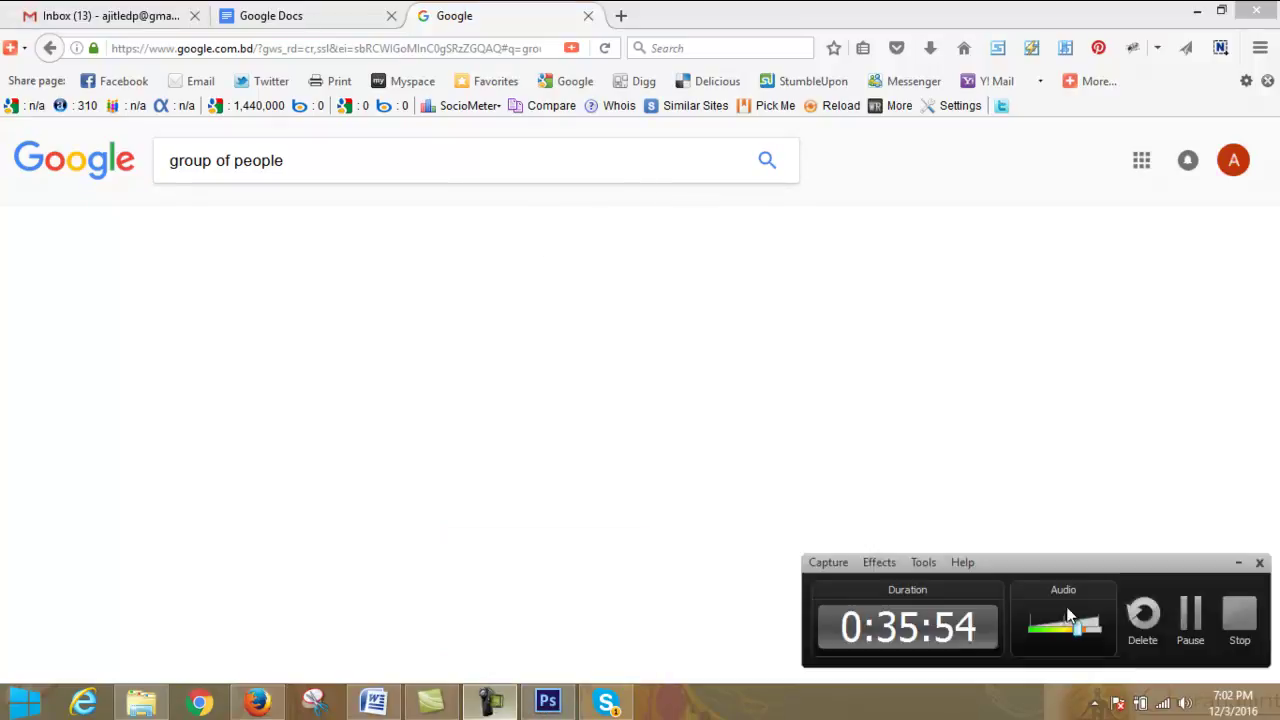
pyautogui.click(1193, 625)
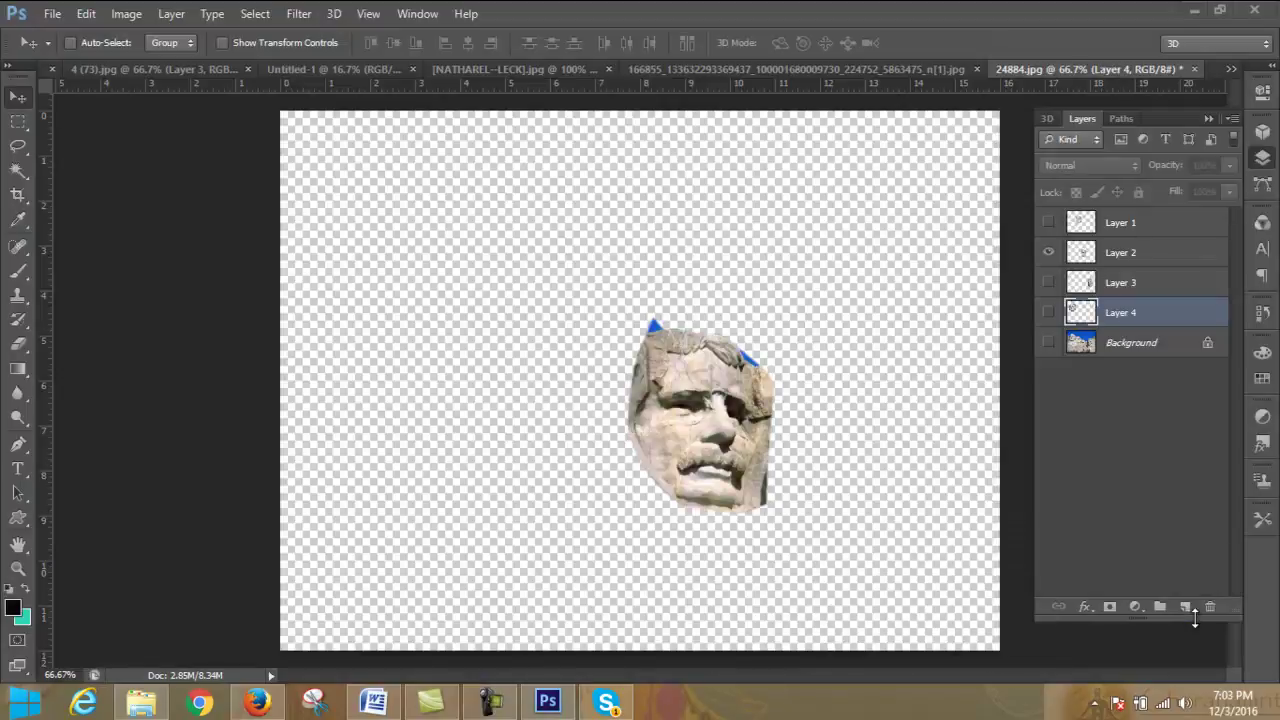
pyautogui.click(490, 702)
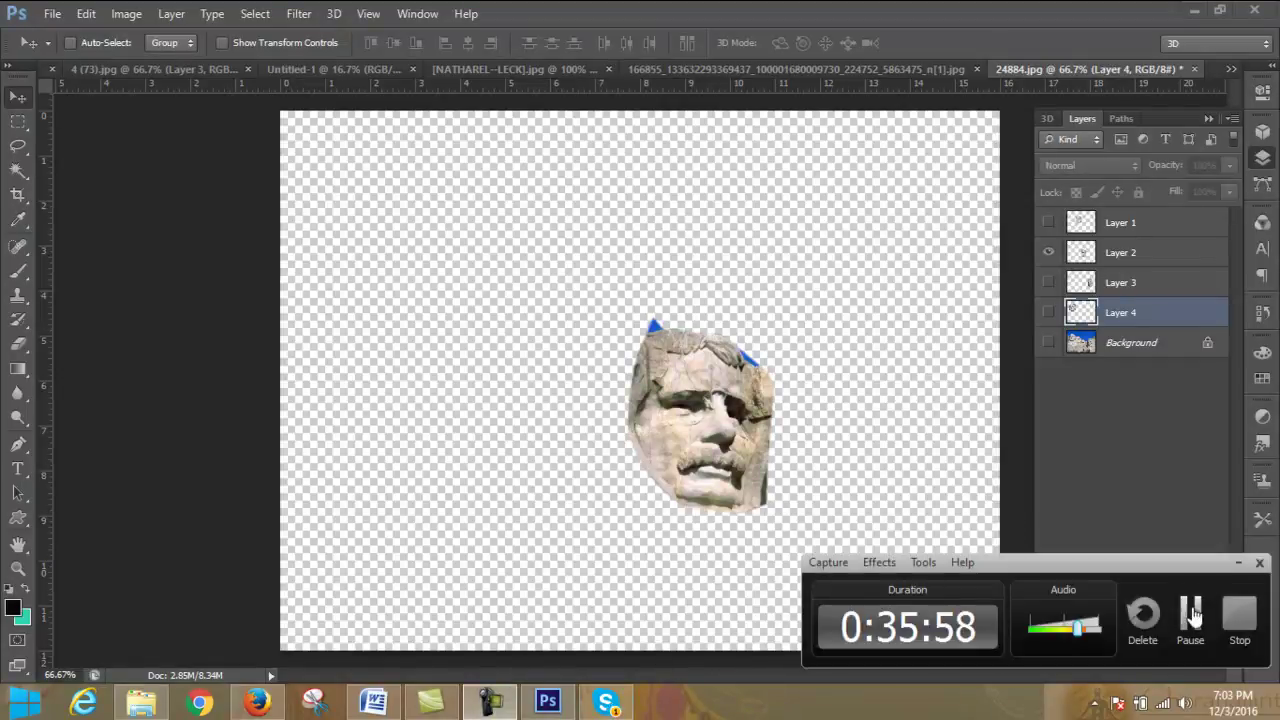
# - Open and close the Image Adjustments and Image menus, leaving the horse photo unchanged
pyautogui.click(1193, 617)
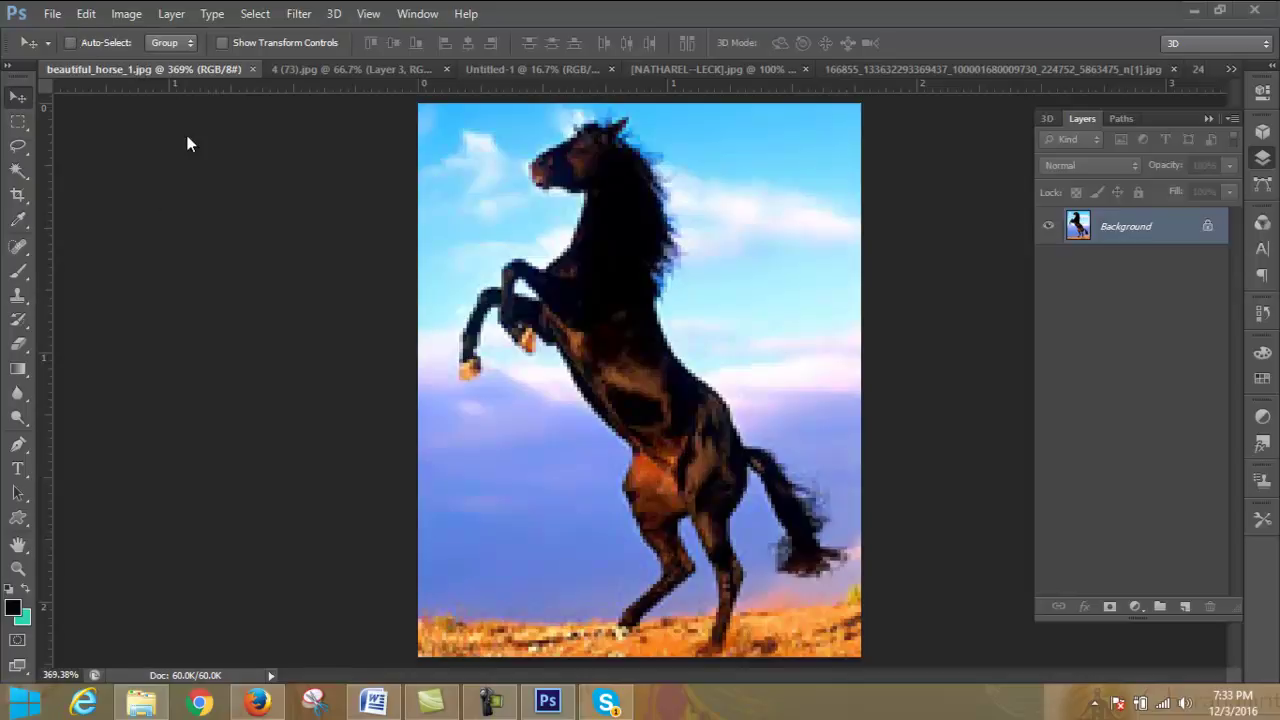
pyautogui.click(137, 14)
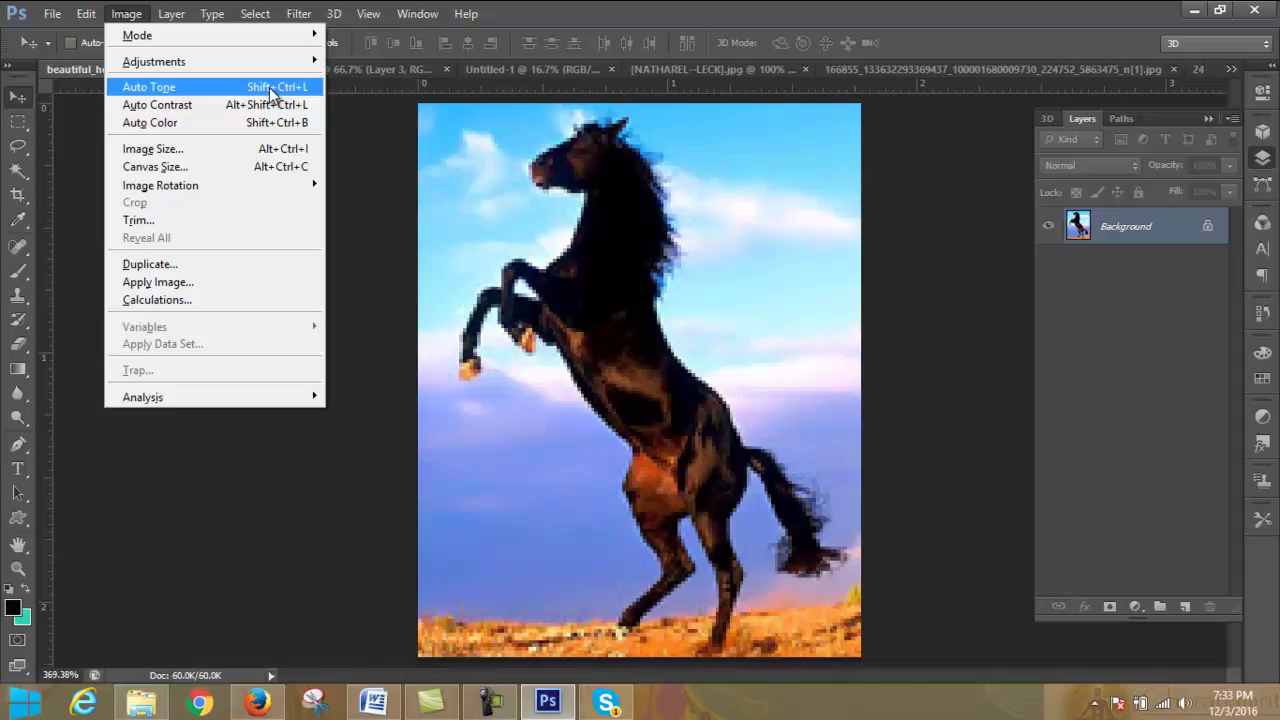
pyautogui.moveTo(154, 62)
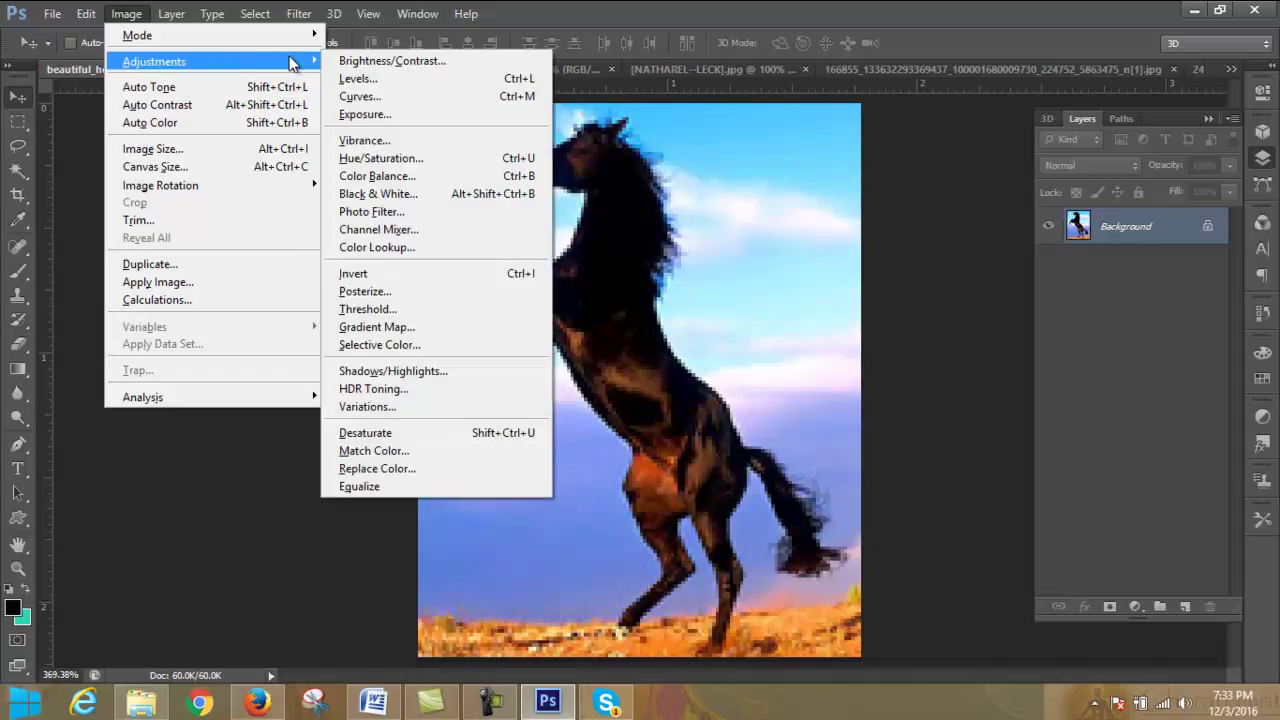
pyautogui.click(960, 158)
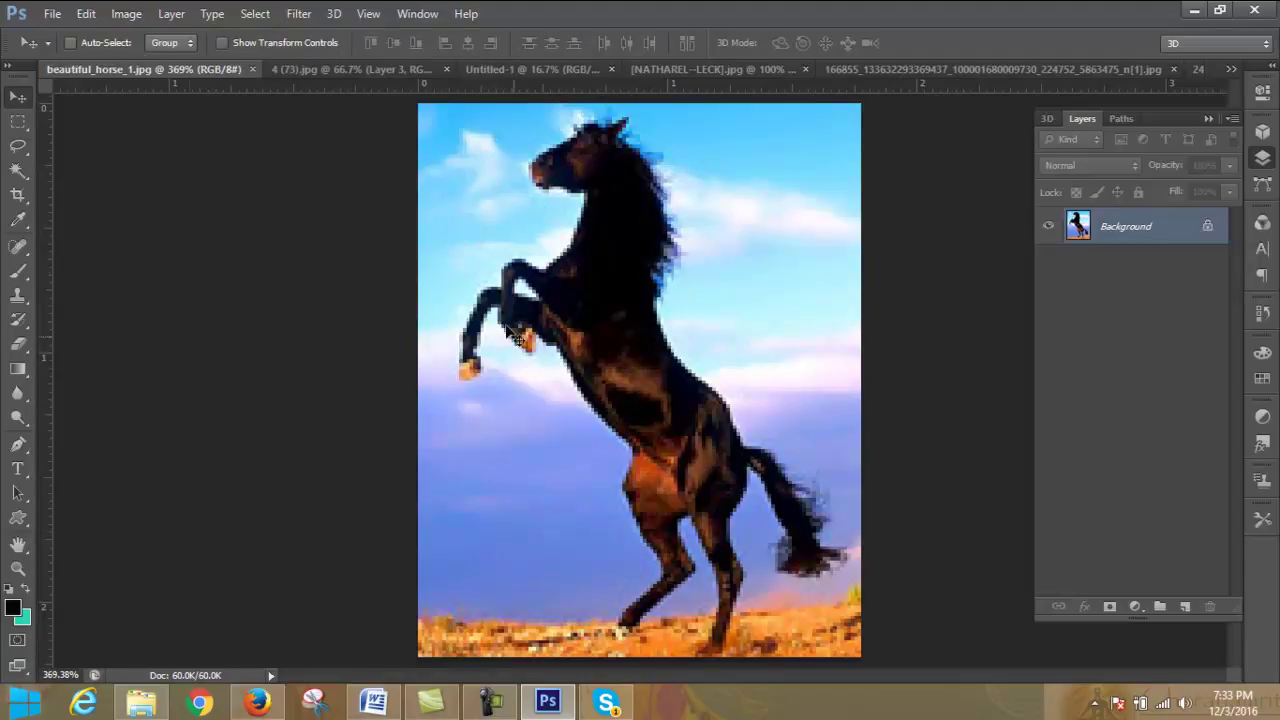
pyautogui.click(141, 18)
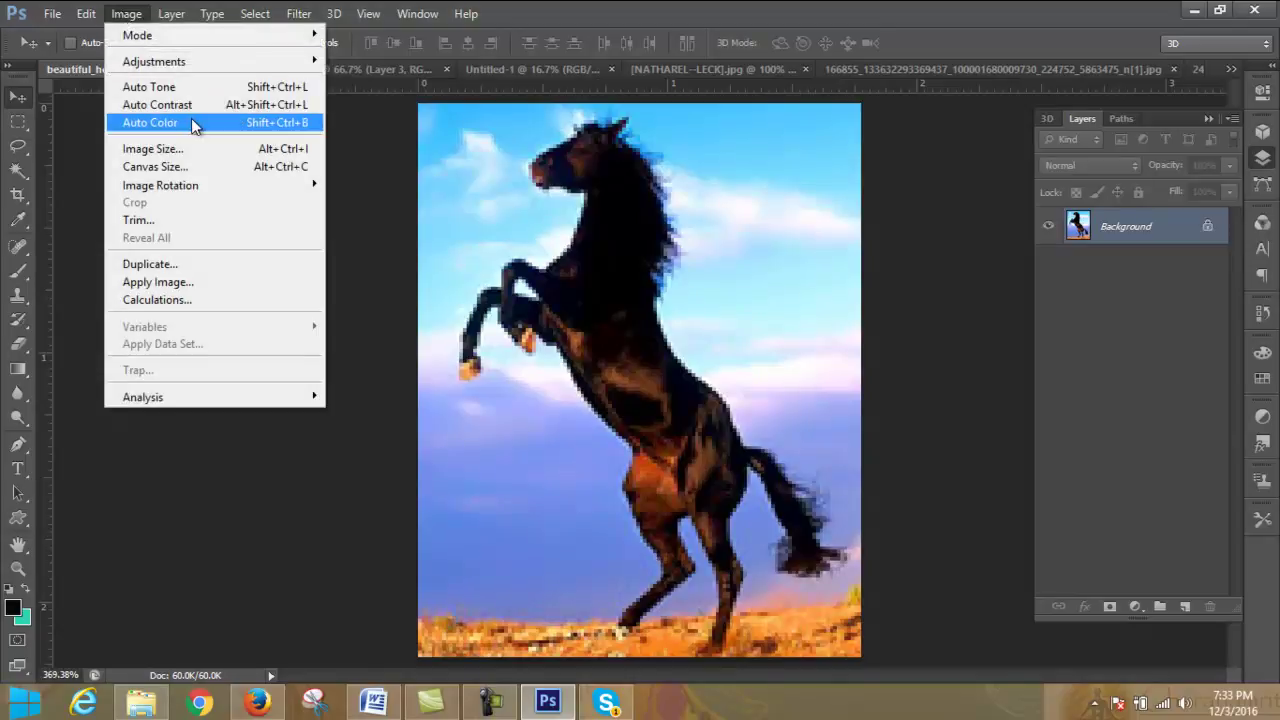
pyautogui.click(1017, 224)
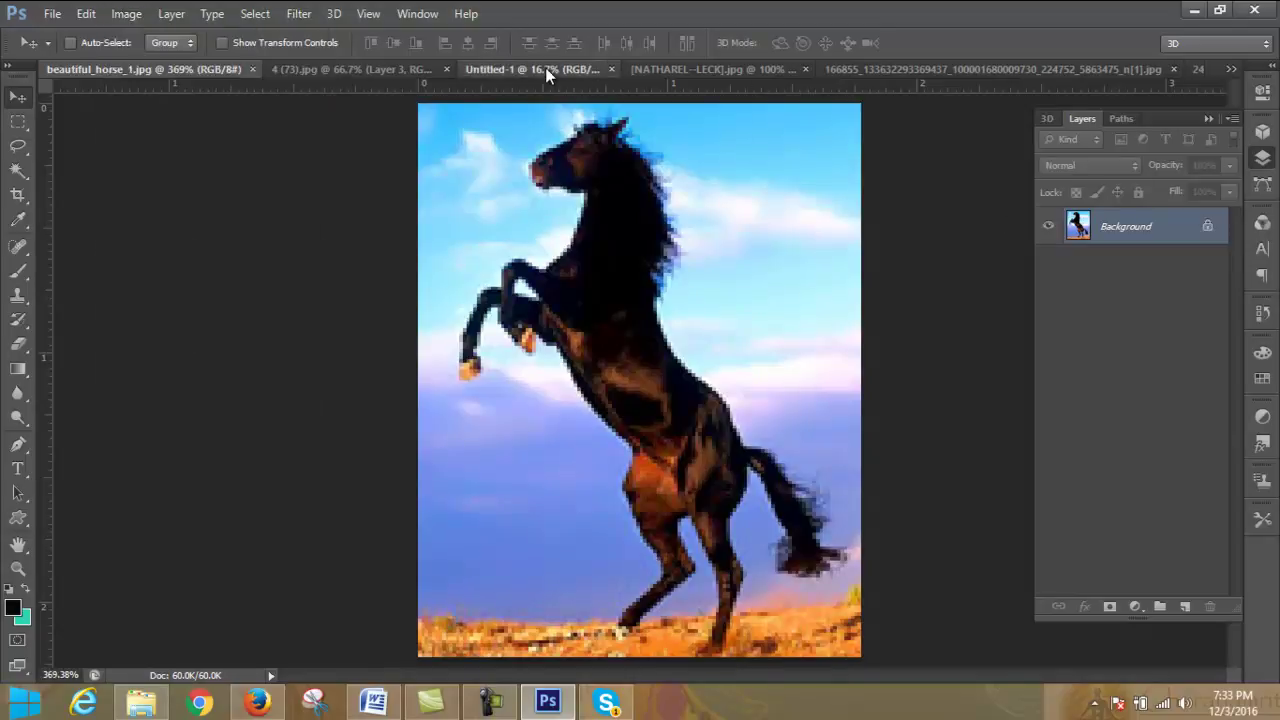
# - Switch through the Untitled-1 and NATHAREL--LECK tabs to the eagle-head document
pyautogui.click(545, 68)
pyautogui.click(593, 70)
pyautogui.click(785, 70)
pyautogui.click(910, 70)
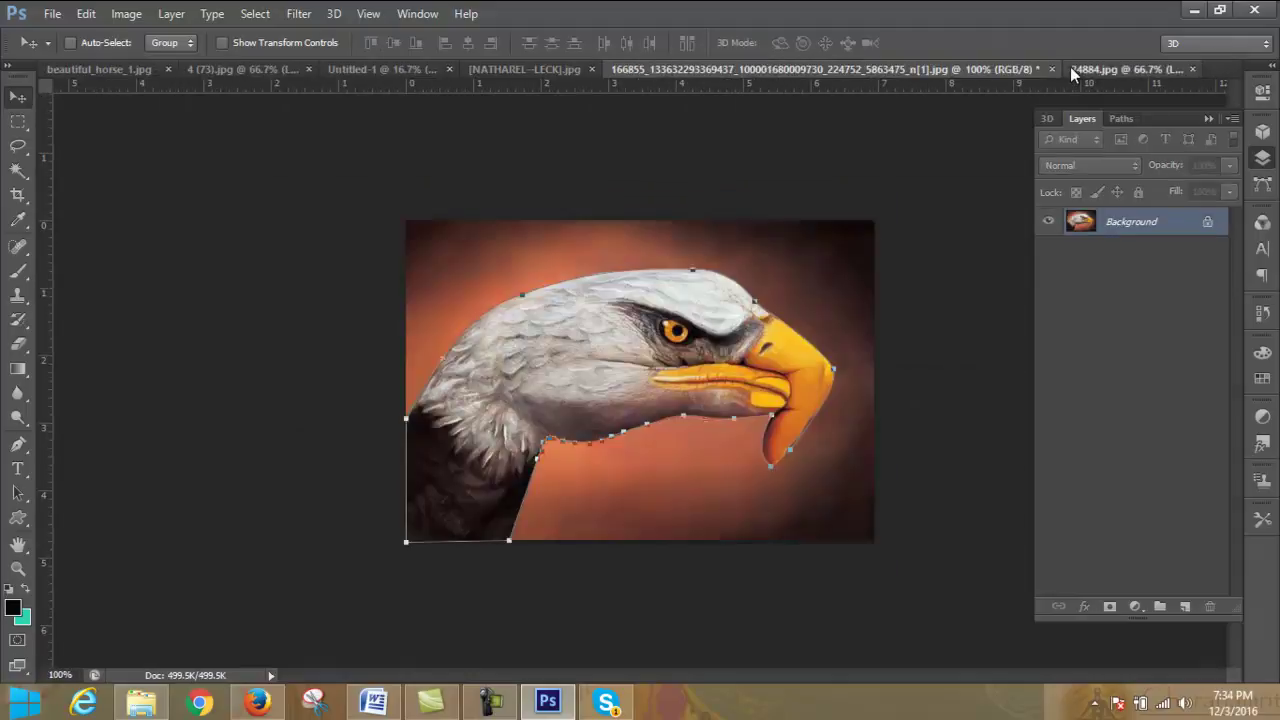
# - From 24884.jpg, open Cena.jpg from the natural pic folder via File > Open
pyautogui.click(1070, 66)
pyautogui.click(47, 14)
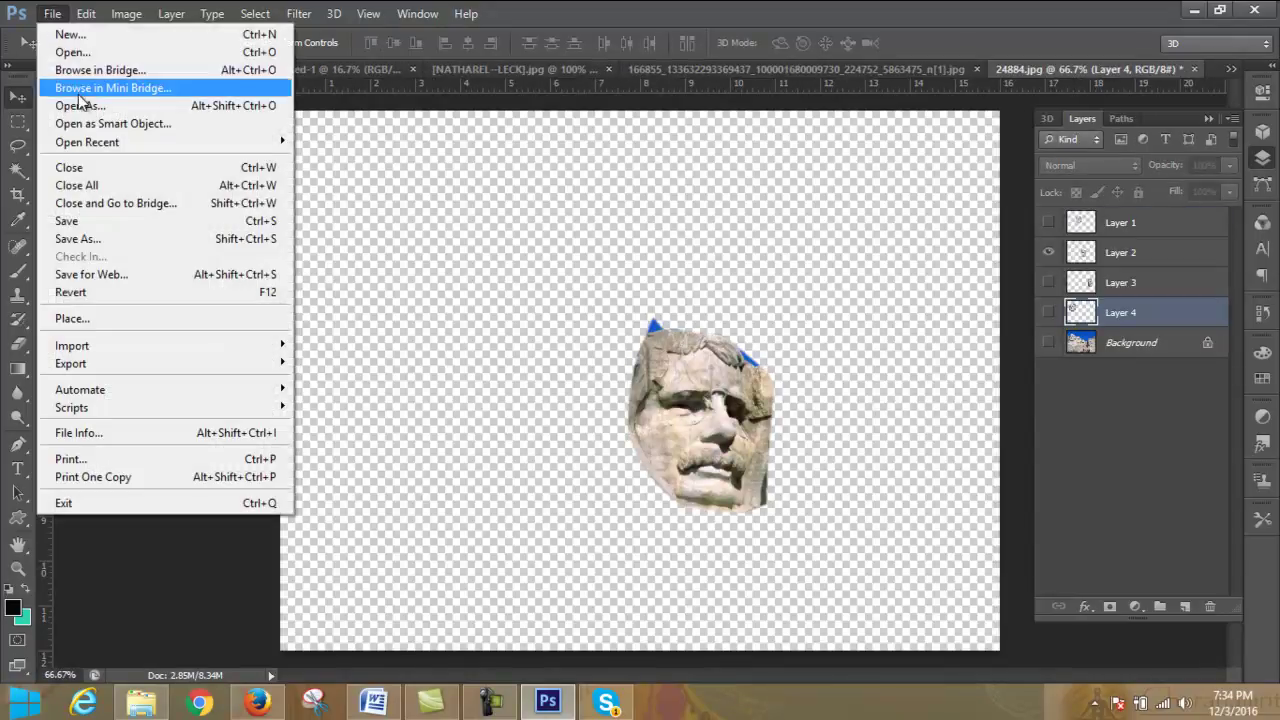
pyautogui.click(100, 57)
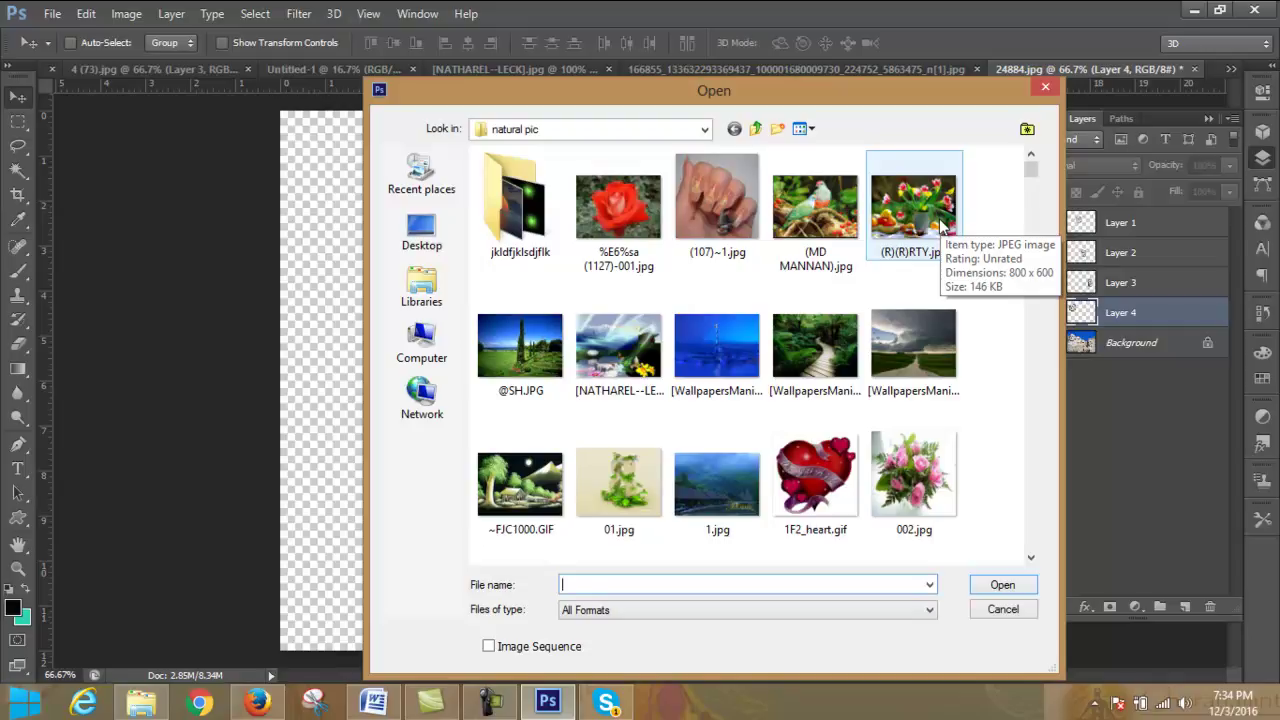
pyautogui.moveTo(1032, 171); pyautogui.dragTo(1037, 255)
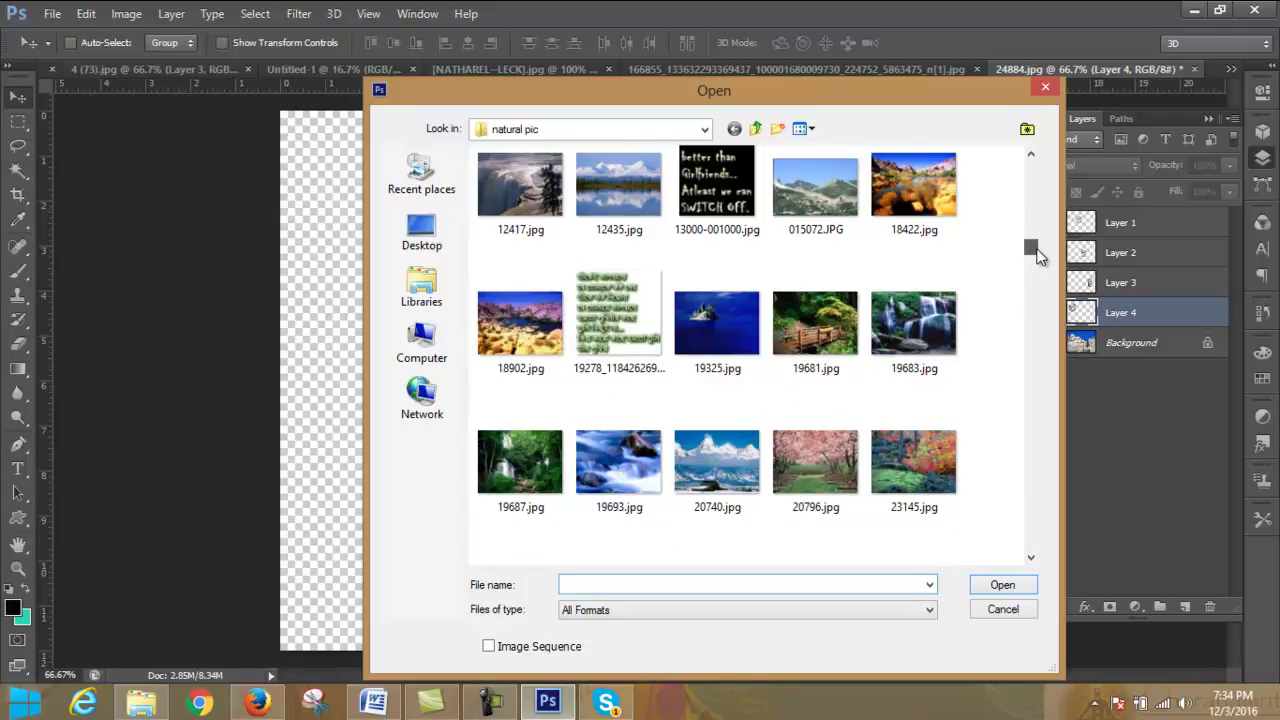
pyautogui.moveTo(1037, 256)
pyautogui.mouseDown()
pyautogui.moveTo(1037, 183)
pyautogui.moveTo(1027, 333)
pyautogui.moveTo(1030, 317)
pyautogui.mouseUp()
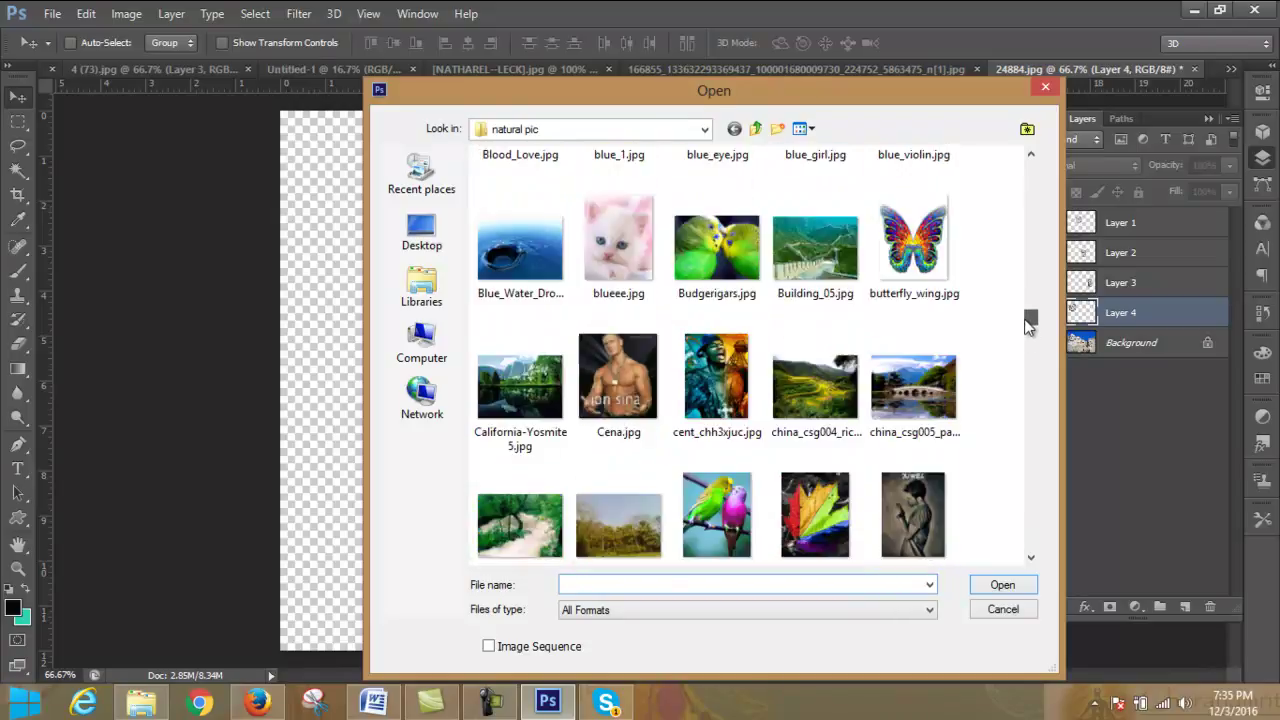
pyautogui.click(617, 420)
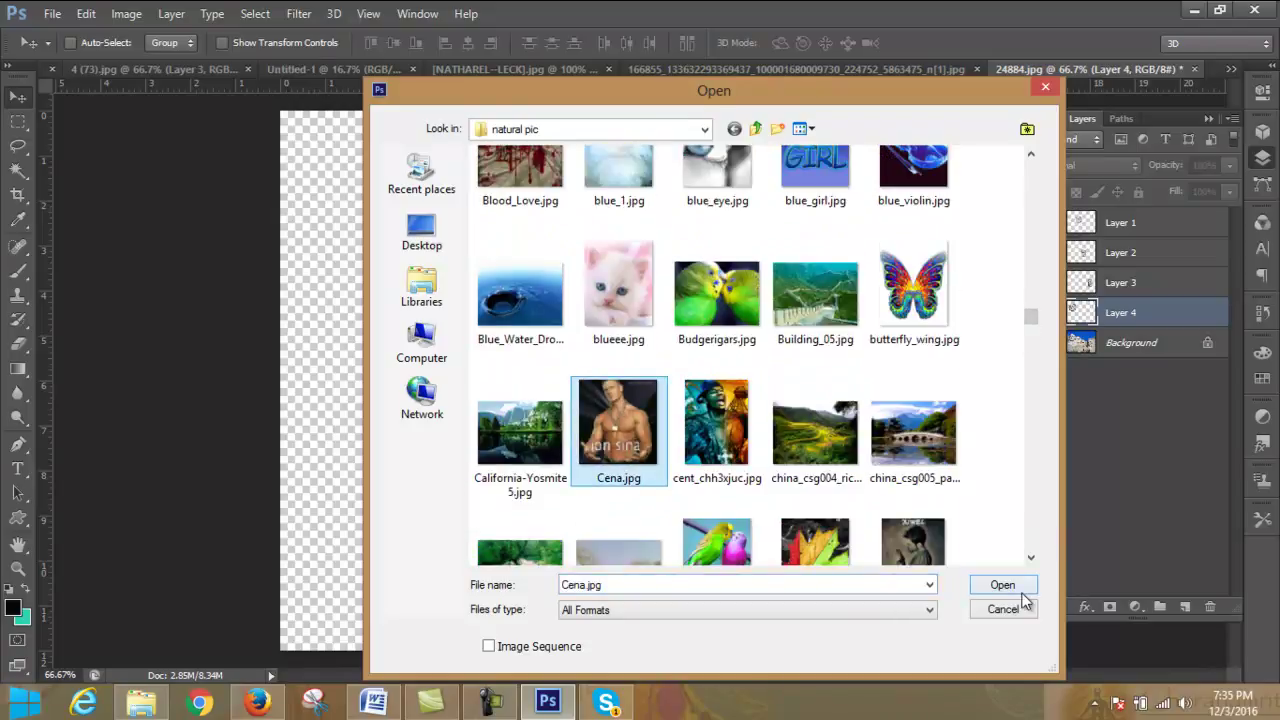
pyautogui.click(1002, 586)
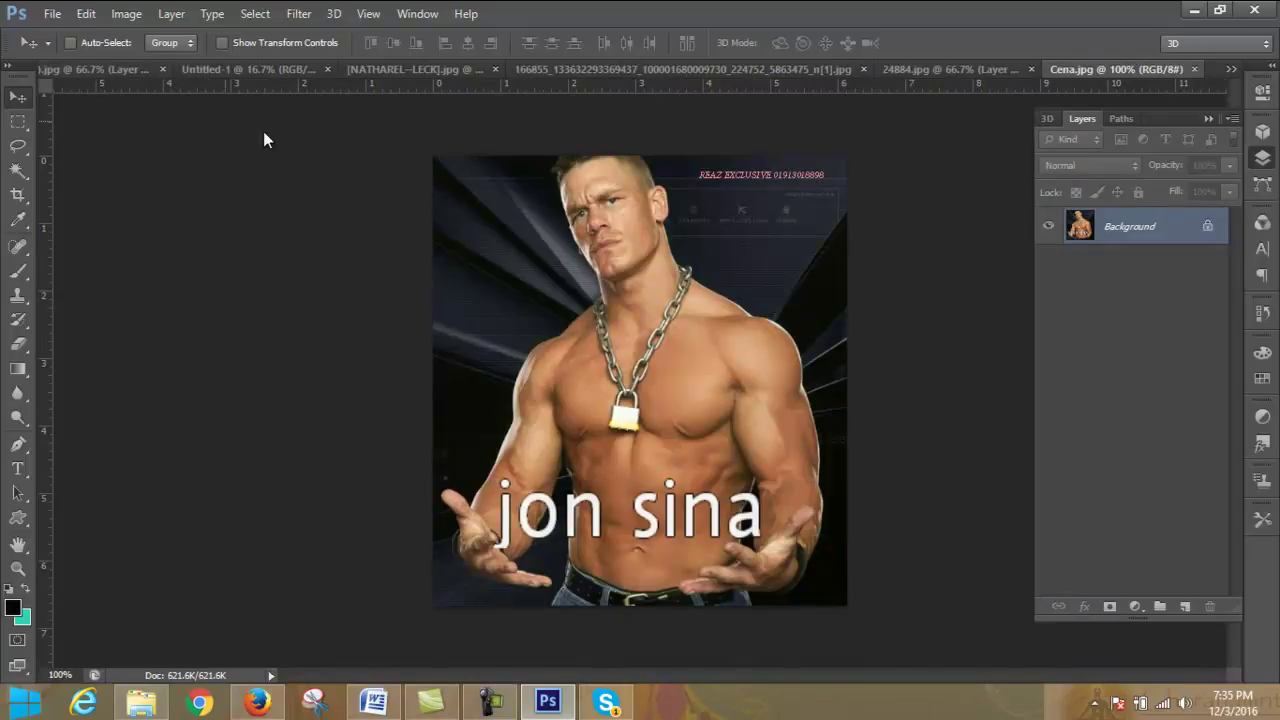
# - Replace the Firefox search with a Google search for 'portait pic'
pyautogui.click(262, 700)
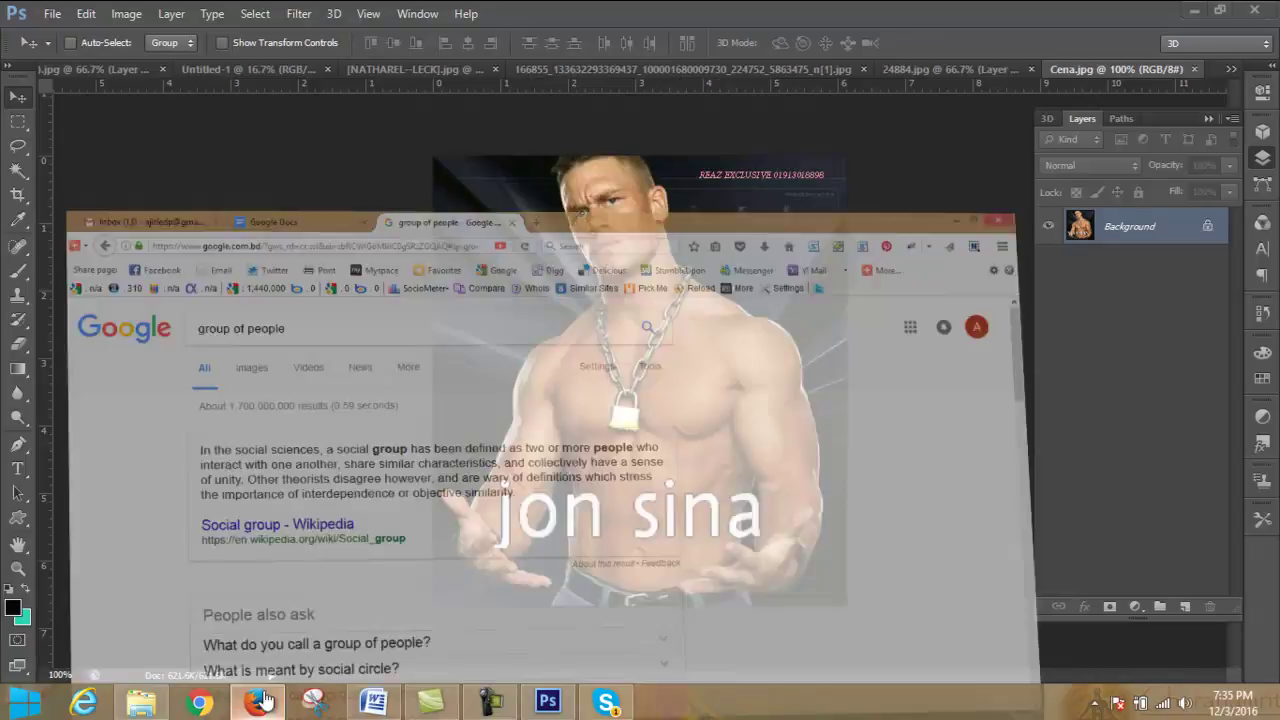
pyautogui.moveTo(434, 162); pyautogui.dragTo(147, 170)
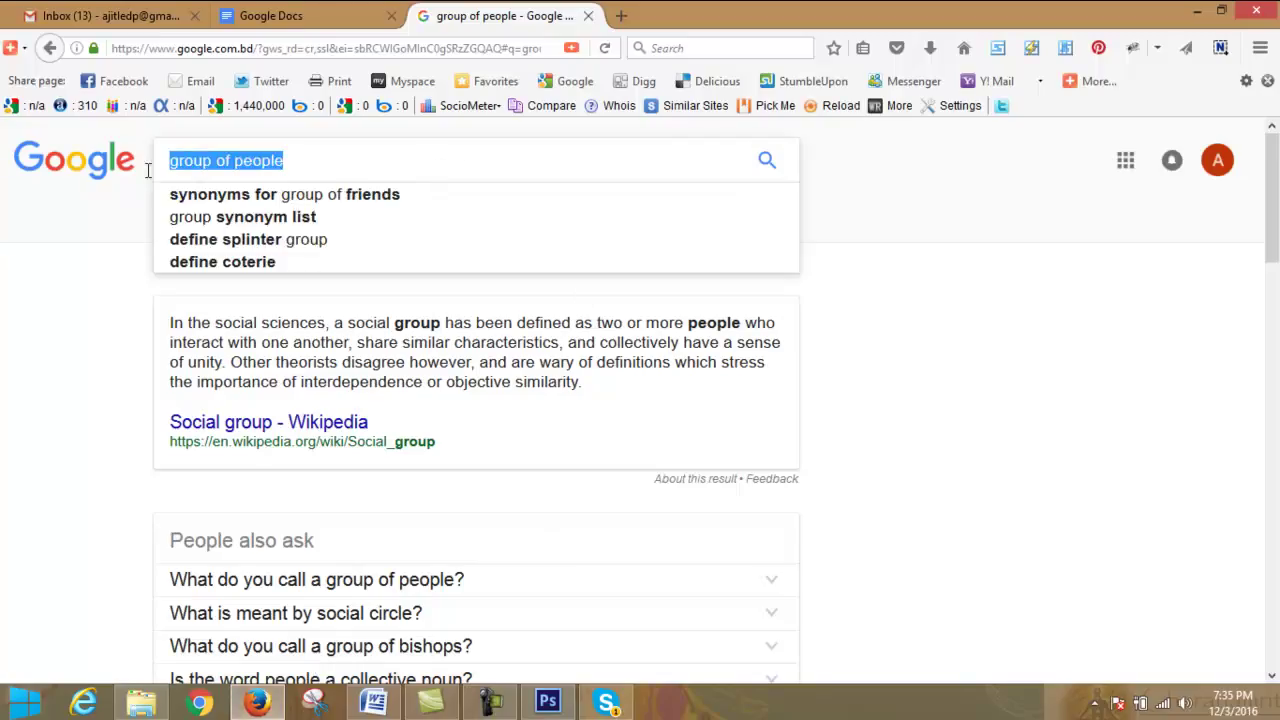
pyautogui.write('po')
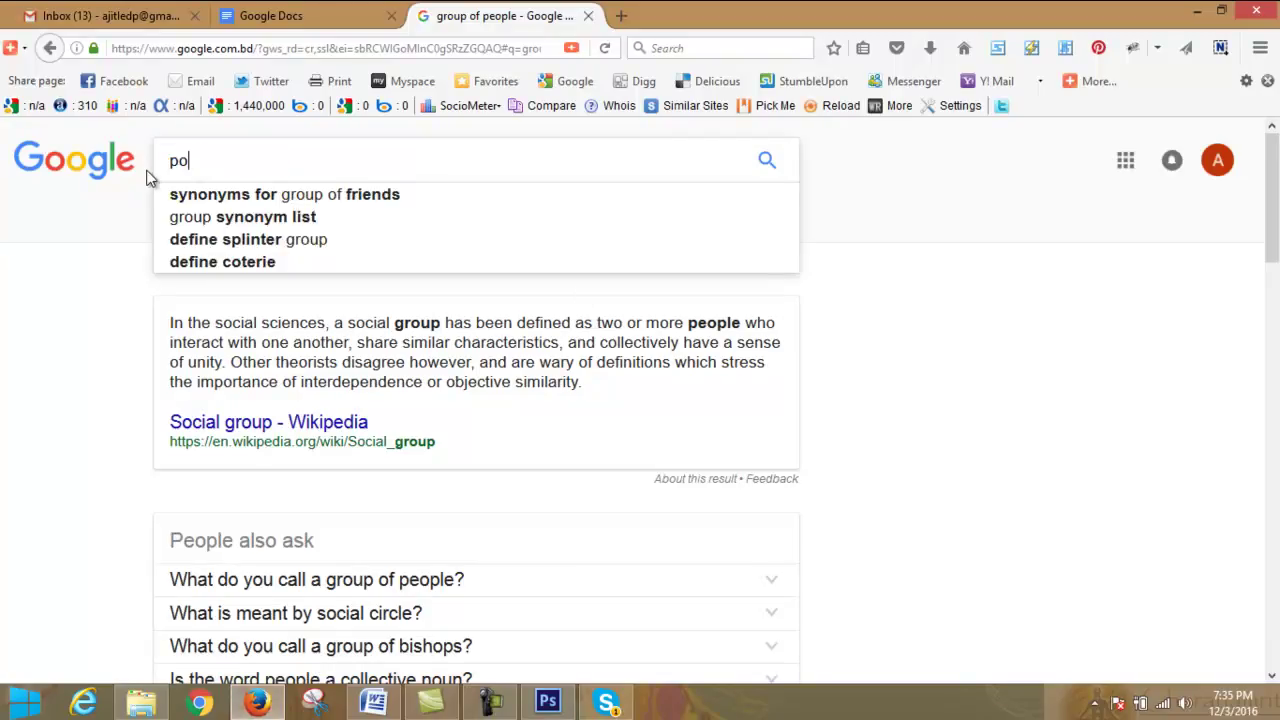
pyautogui.write('rt')
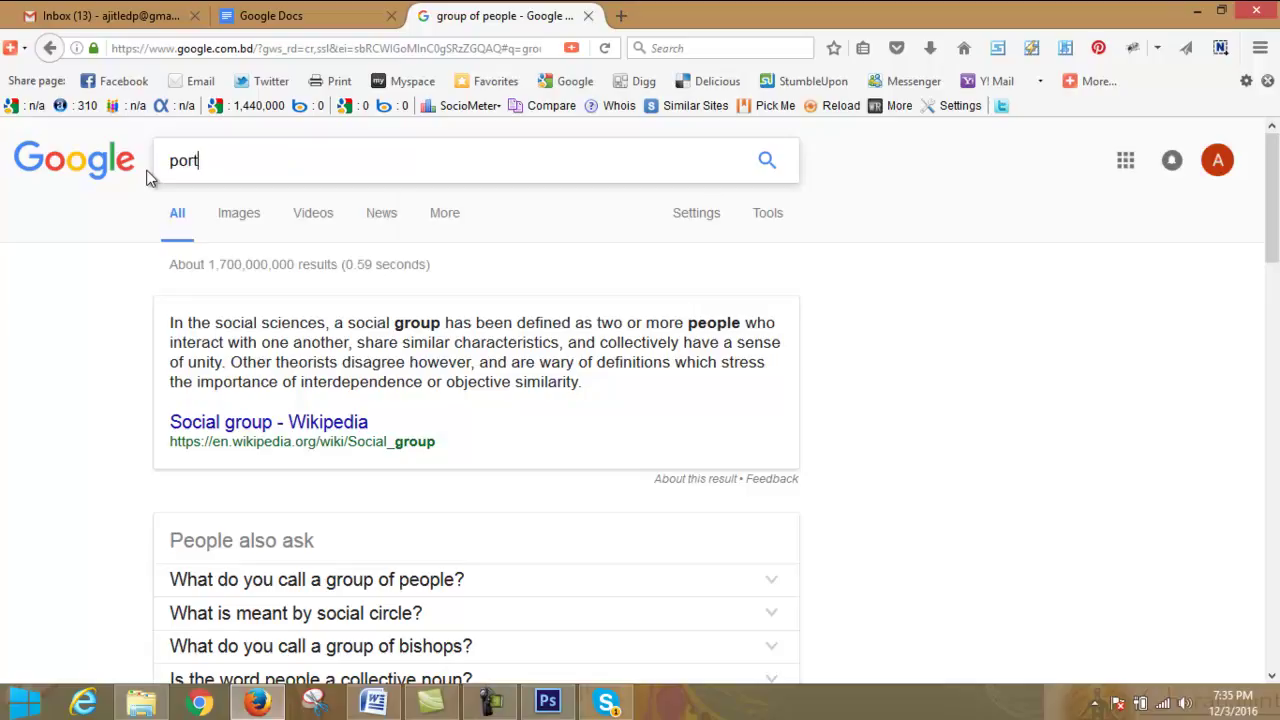
pyautogui.write('r')
pyautogui.write('a')
pyautogui.press('BackSpace')
pyautogui.press('BackSpace')
pyautogui.press('BackSpace')
pyautogui.write('tait pic')
pyautogui.press('Return')
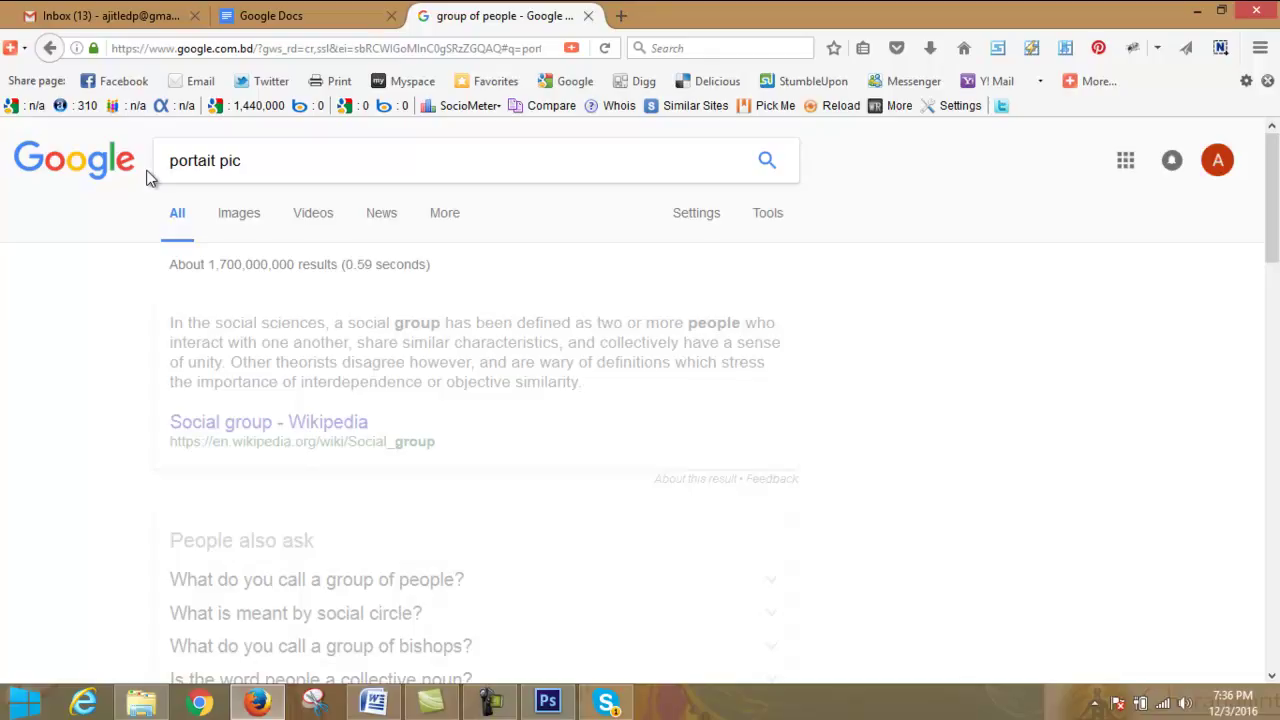
# - Resubmit the 'portait pic' search to load the portrait face images
pyautogui.click(305, 163)
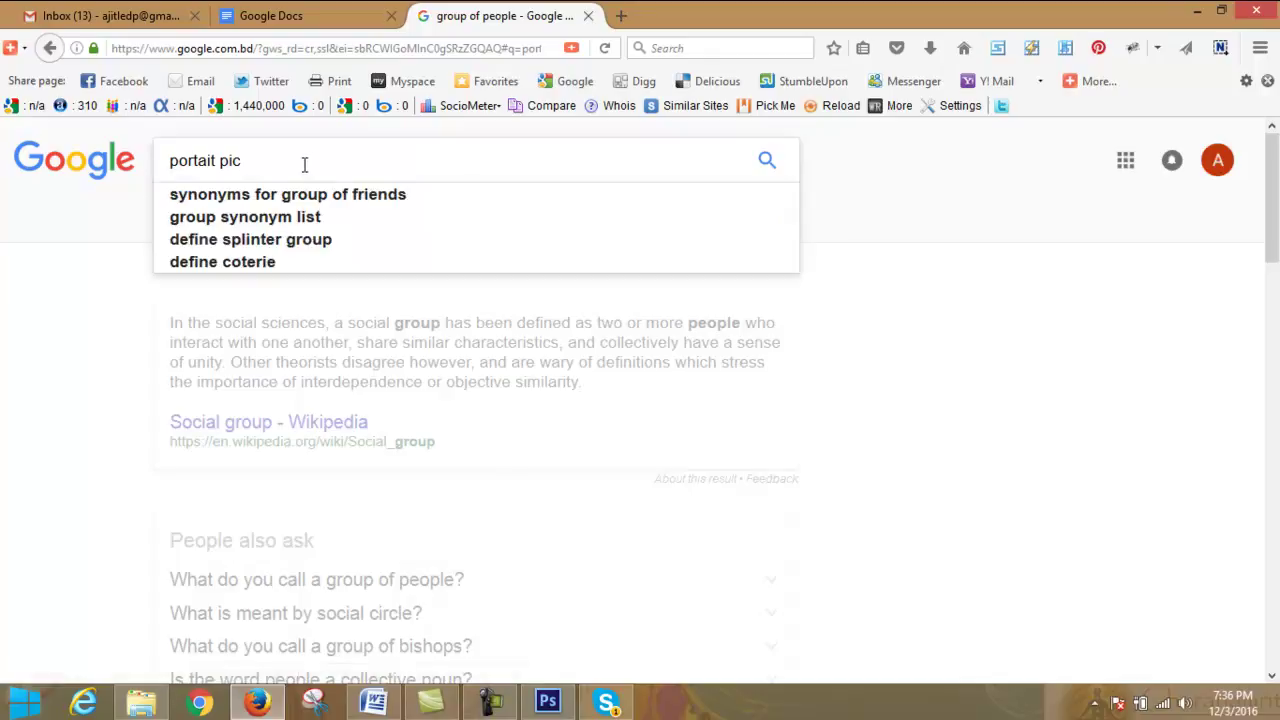
pyautogui.moveTo(627, 158); pyautogui.dragTo(157, 162)
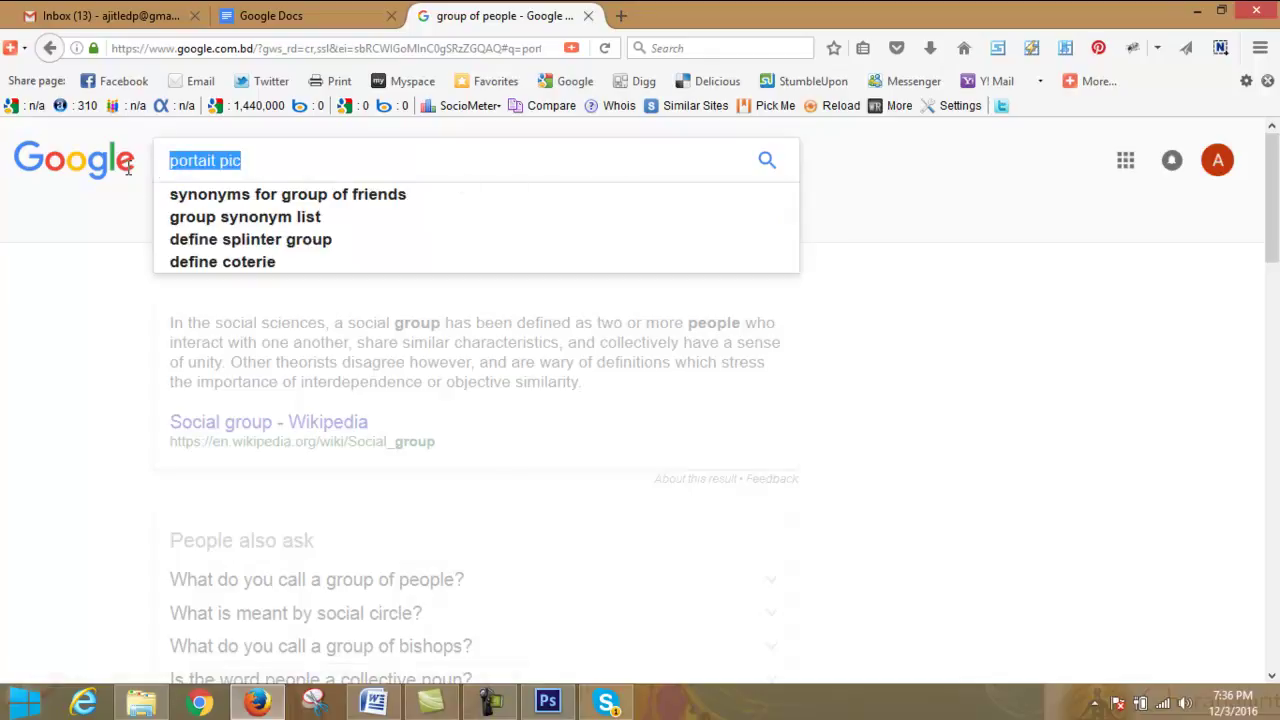
pyautogui.click(338, 171)
pyautogui.moveTo(312, 168); pyautogui.dragTo(157, 165)
pyautogui.click(310, 167)
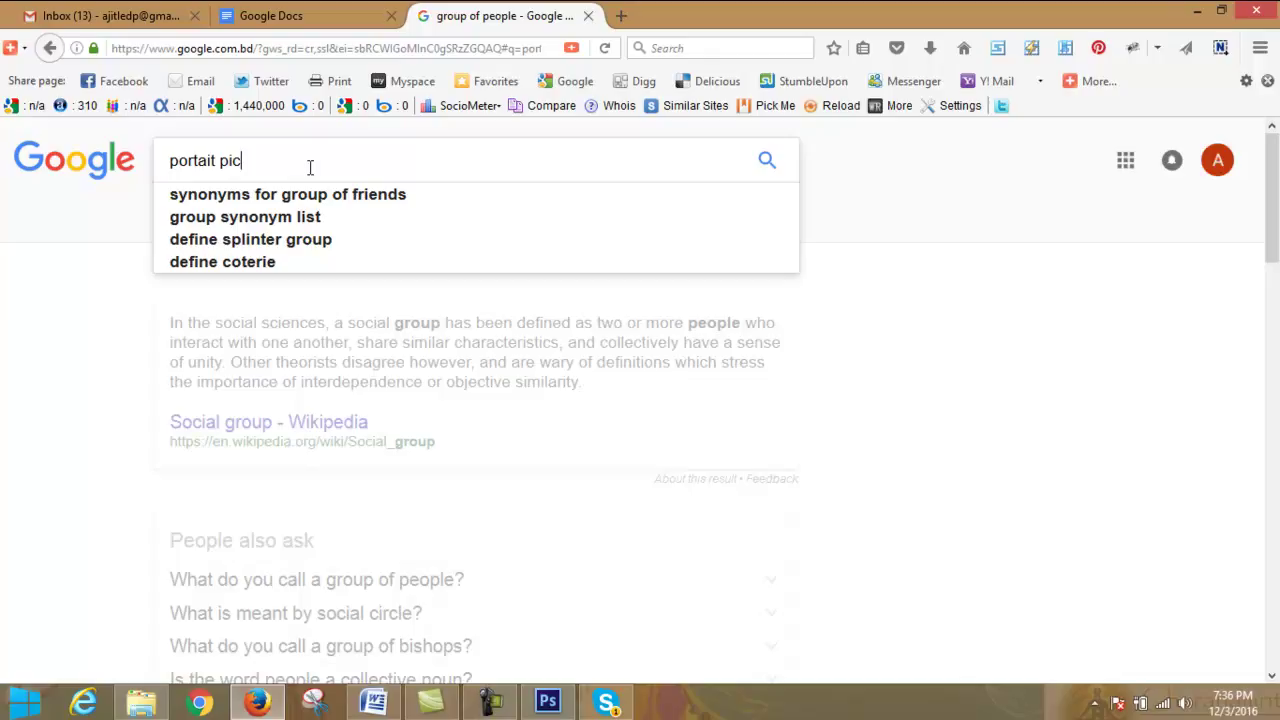
pyautogui.press('Return')
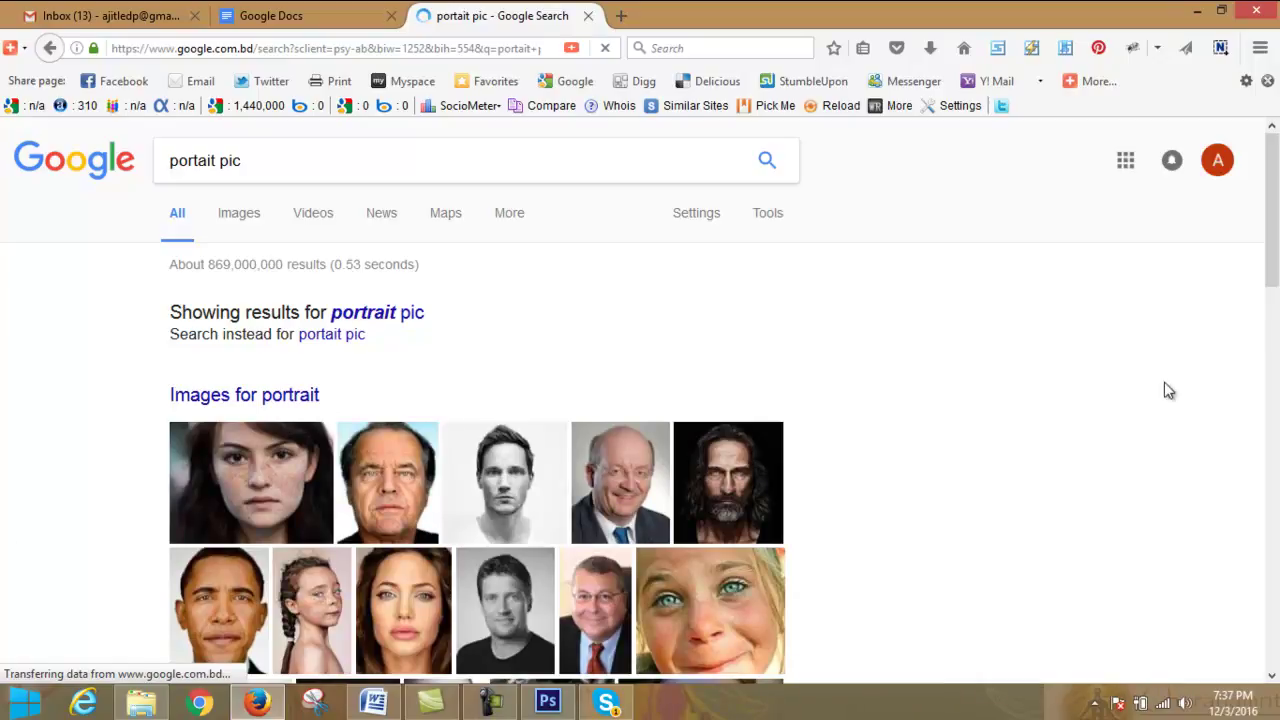
# - Scroll through Google's portrait results to view the three rows of face images
pyautogui.scroll(-3, 1063, 409)
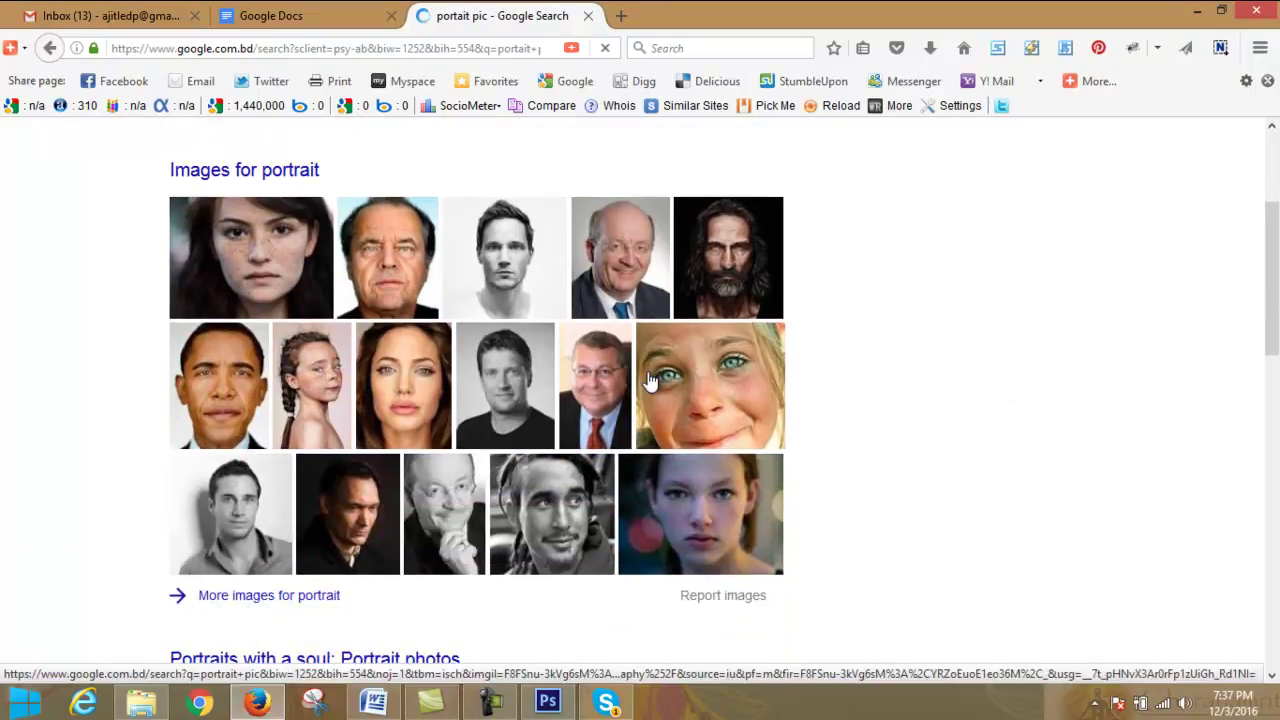
pyautogui.scroll(2, 425, 357)
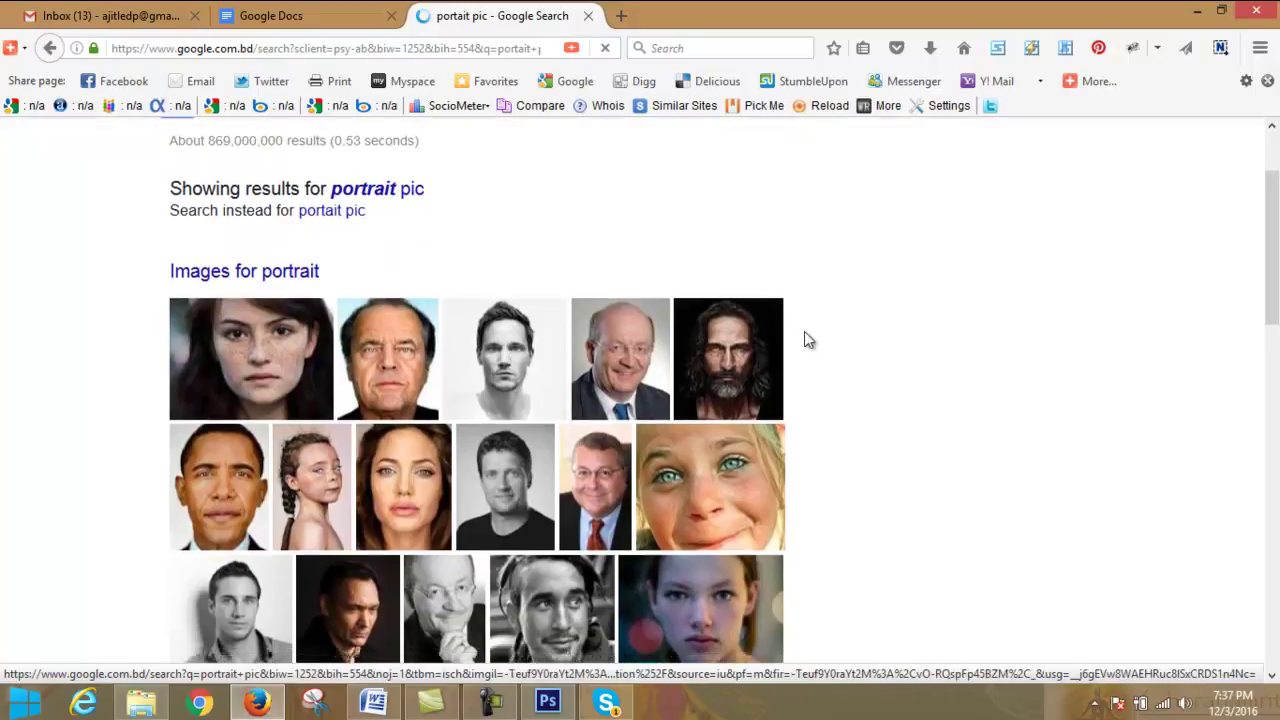
pyautogui.scroll(-4, 897, 337)
pyautogui.scroll(2, 897, 340)
pyautogui.scroll(1, 897, 342)
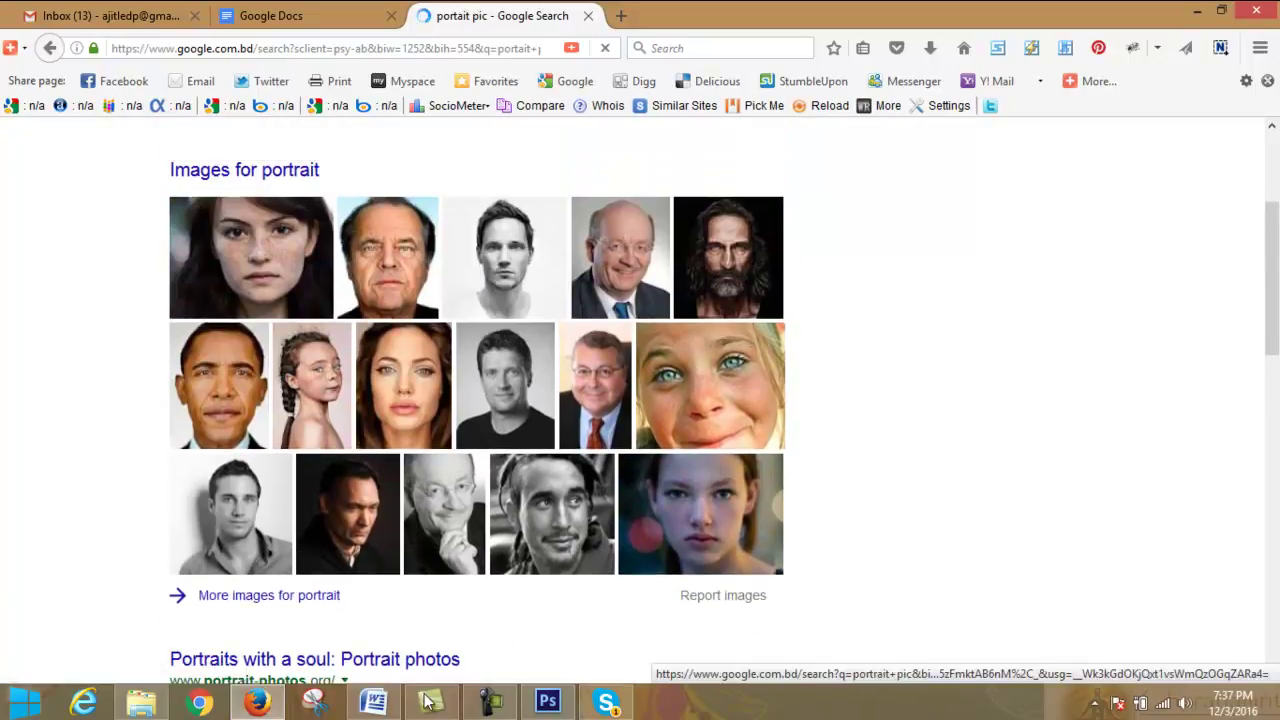
# - Return to LEDP_Graphic_Module.docx at row 9, Photo Editing (Photoshop), and review its retouch topics
pyautogui.click(373, 703)
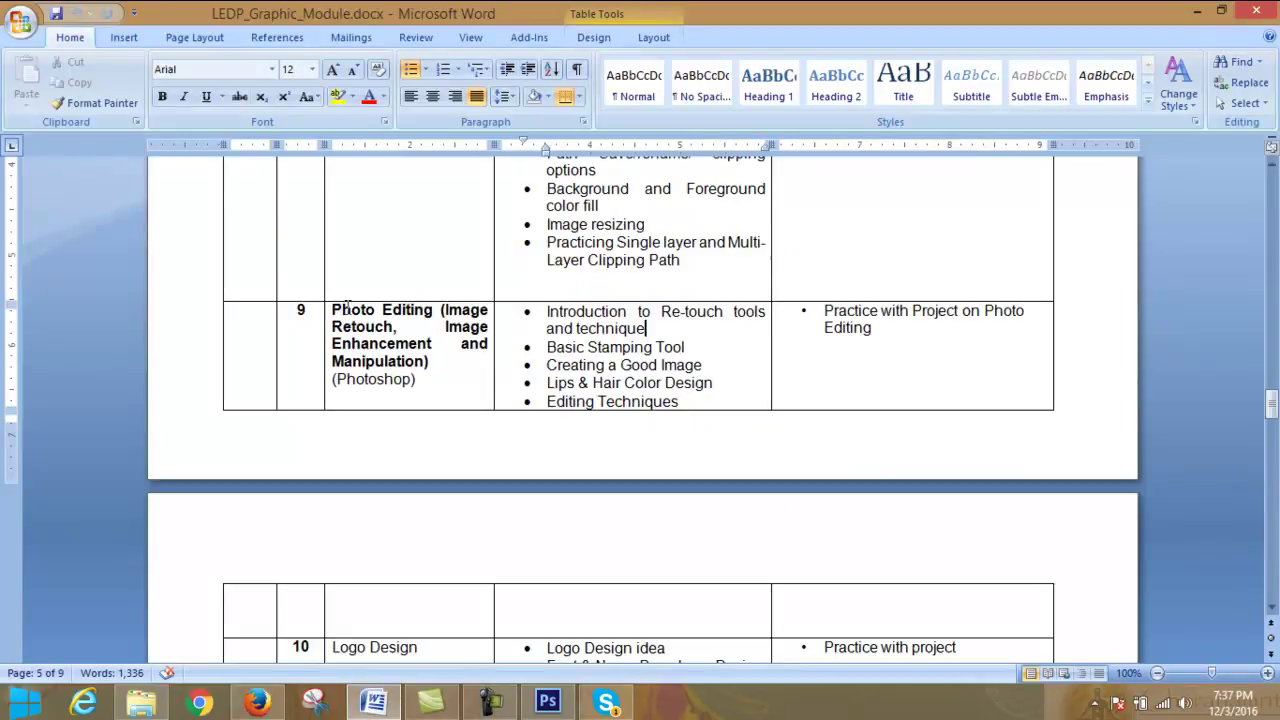
pyautogui.moveTo(332, 310); pyautogui.dragTo(922, 385)
pyautogui.scroll(-2, 857, 391)
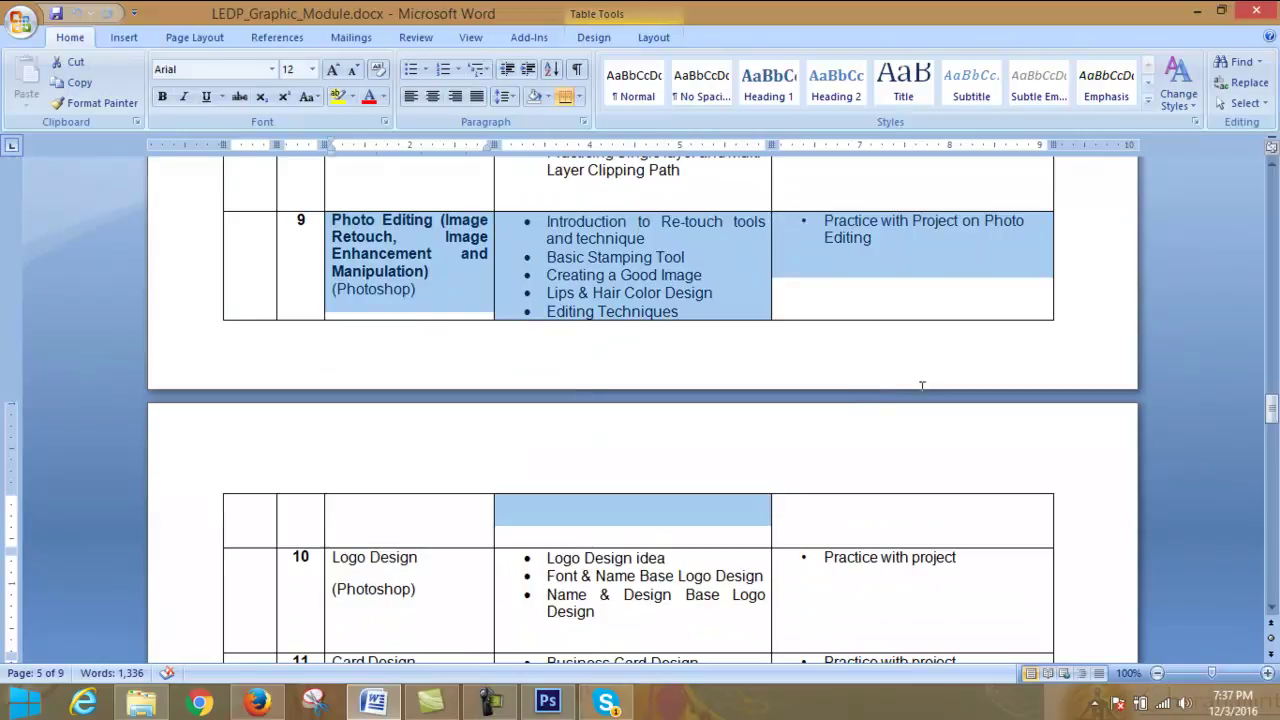
pyautogui.click(888, 310)
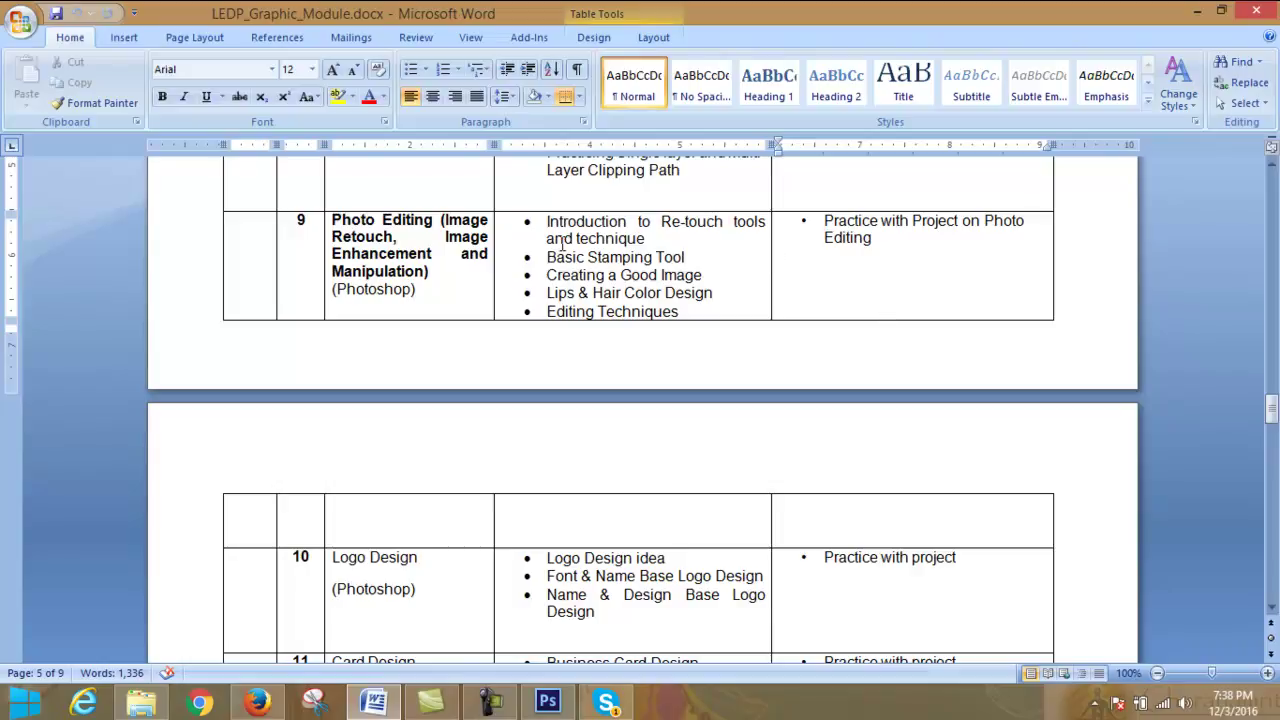
# - Select the Photo Editing topics and practice text in row 9 of the Word module table
pyautogui.moveTo(548, 221); pyautogui.dragTo(862, 253)
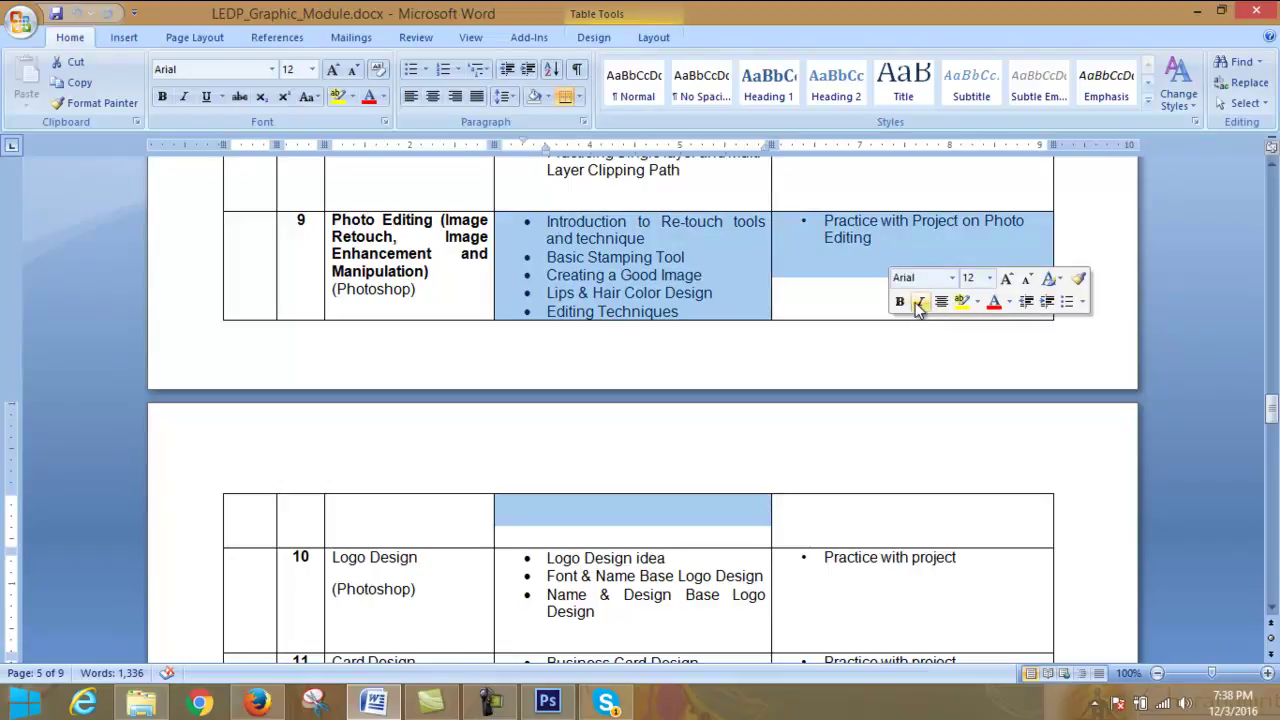
pyautogui.click(843, 289)
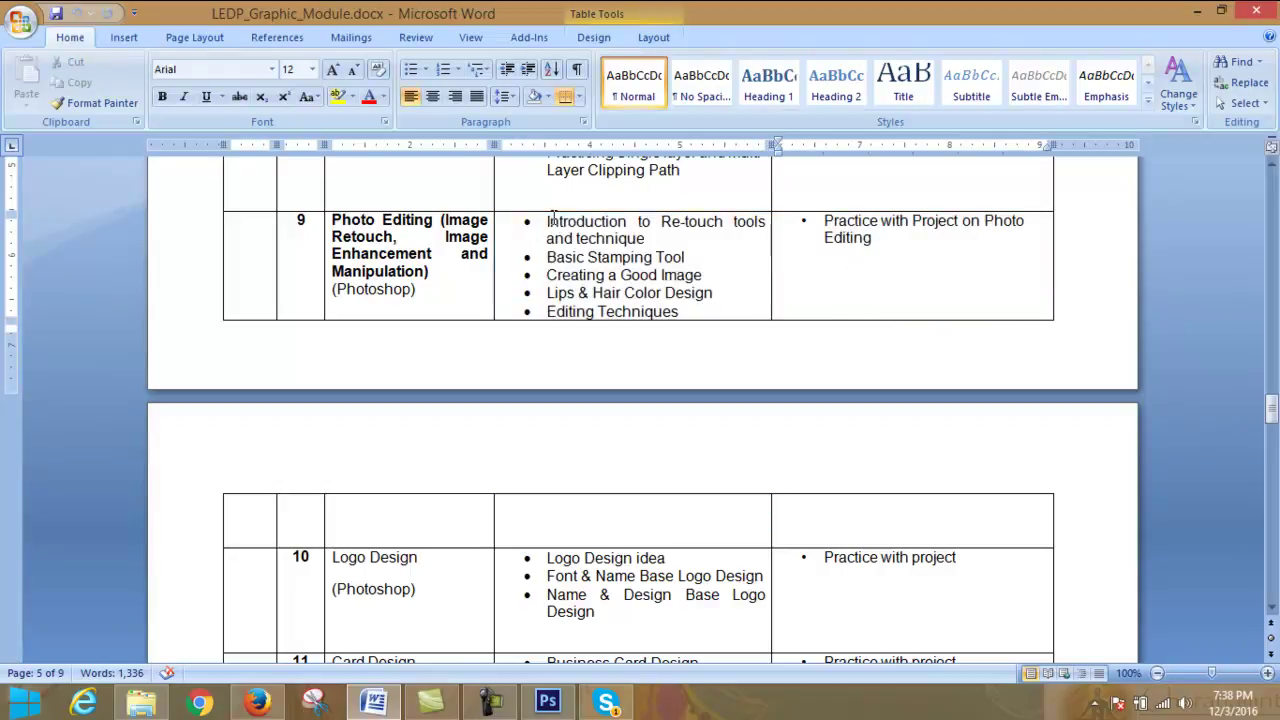
pyautogui.moveTo(550, 218); pyautogui.dragTo(879, 272)
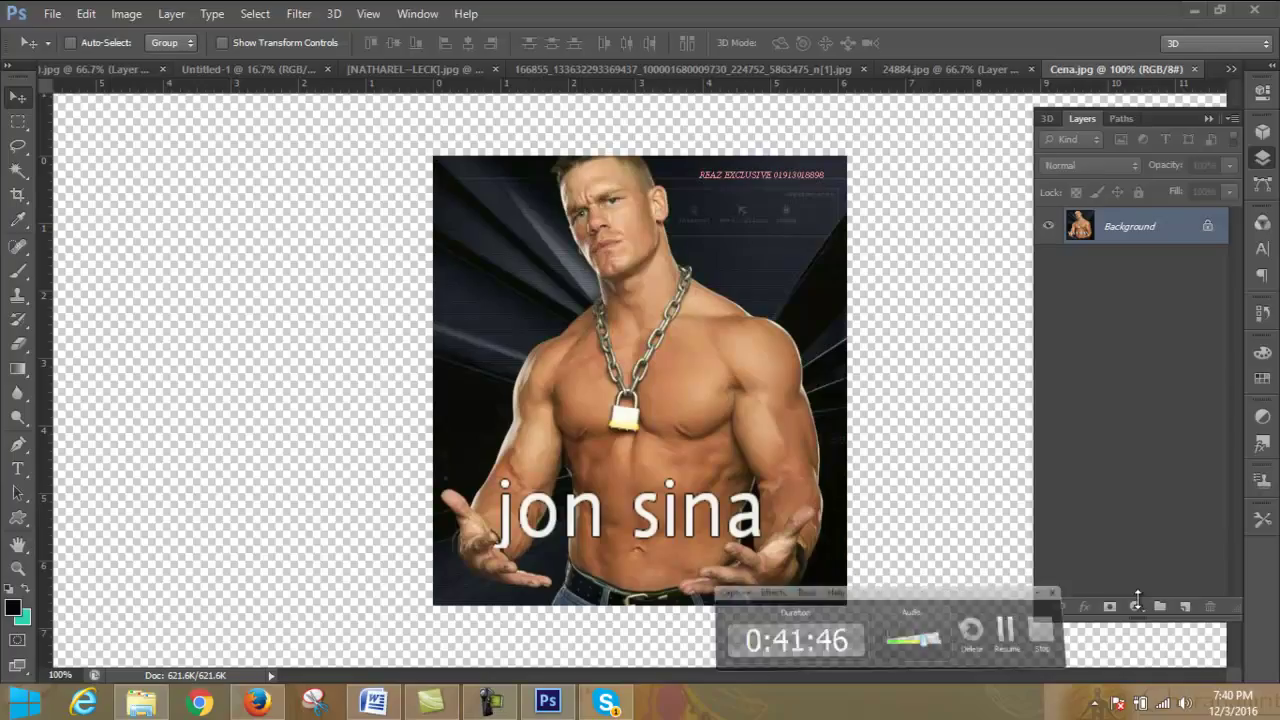
# - Open the Brightness/Contrast dialog from Image > Adjustments and dismiss it without applying
pyautogui.click(171, 14)
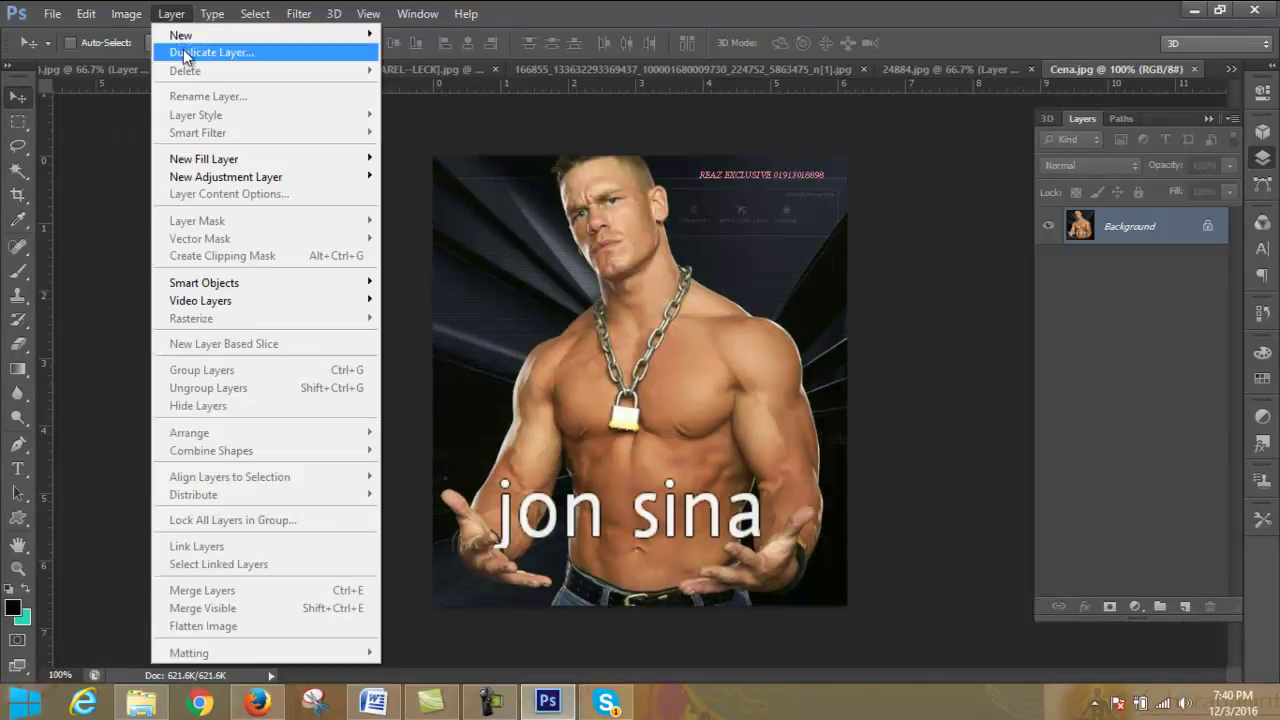
pyautogui.moveTo(154, 61)
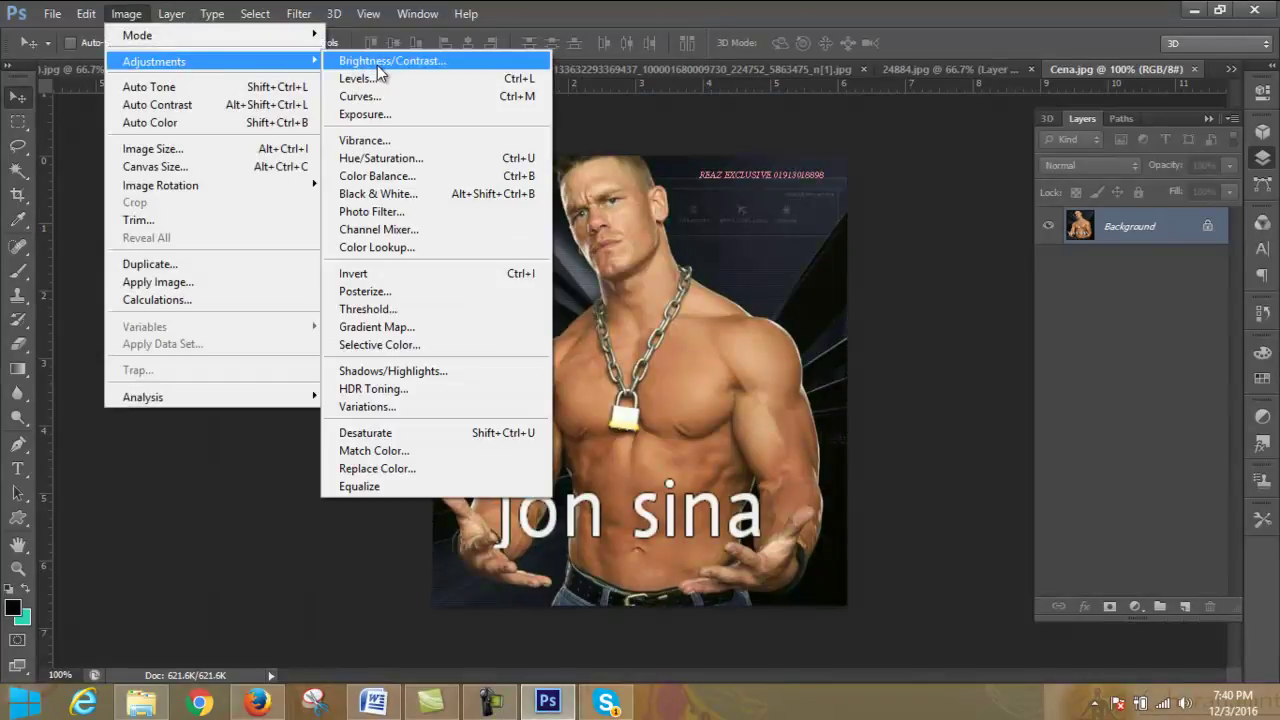
pyautogui.click(378, 62)
pyautogui.moveTo(659, 176)
pyautogui.mouseDown()
pyautogui.moveTo(917, 169)
pyautogui.moveTo(870, 160)
pyautogui.mouseUp()
pyautogui.click(985, 175)
pyautogui.press('v')
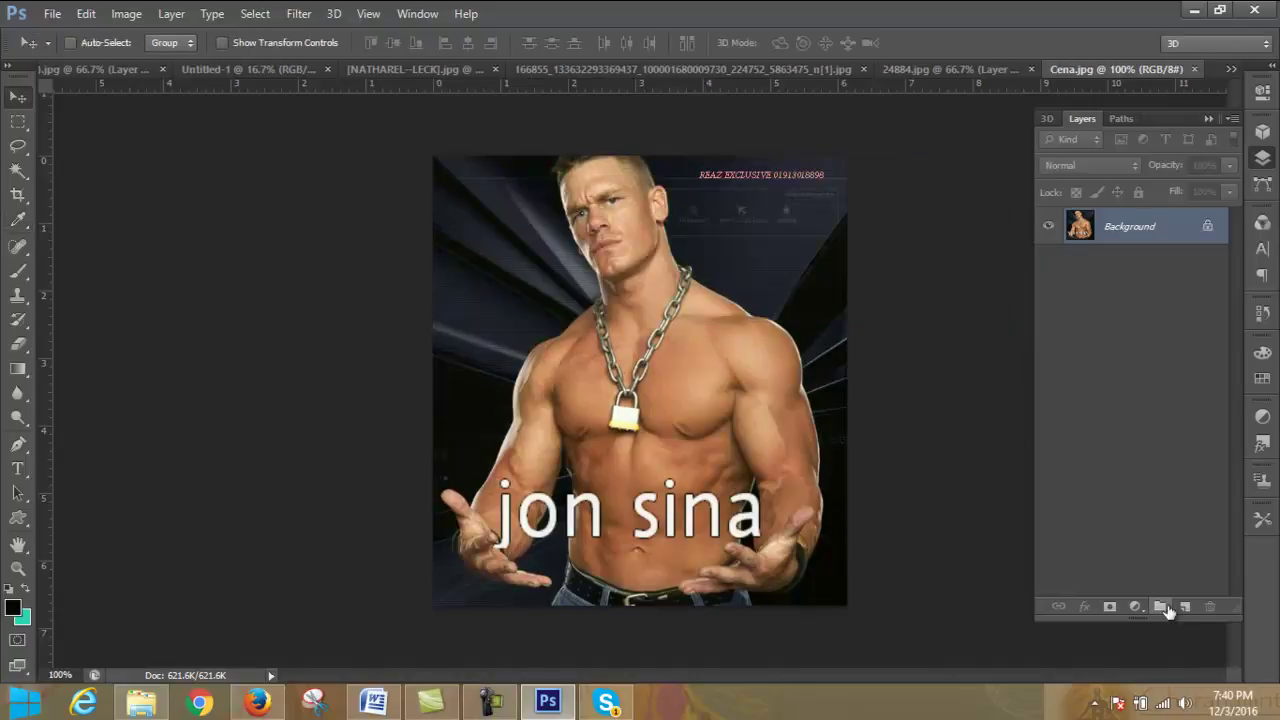
# - Add a Brightness/Contrast adjustment layer with brightness 33 and contrast 22
pyautogui.click(1136, 607)
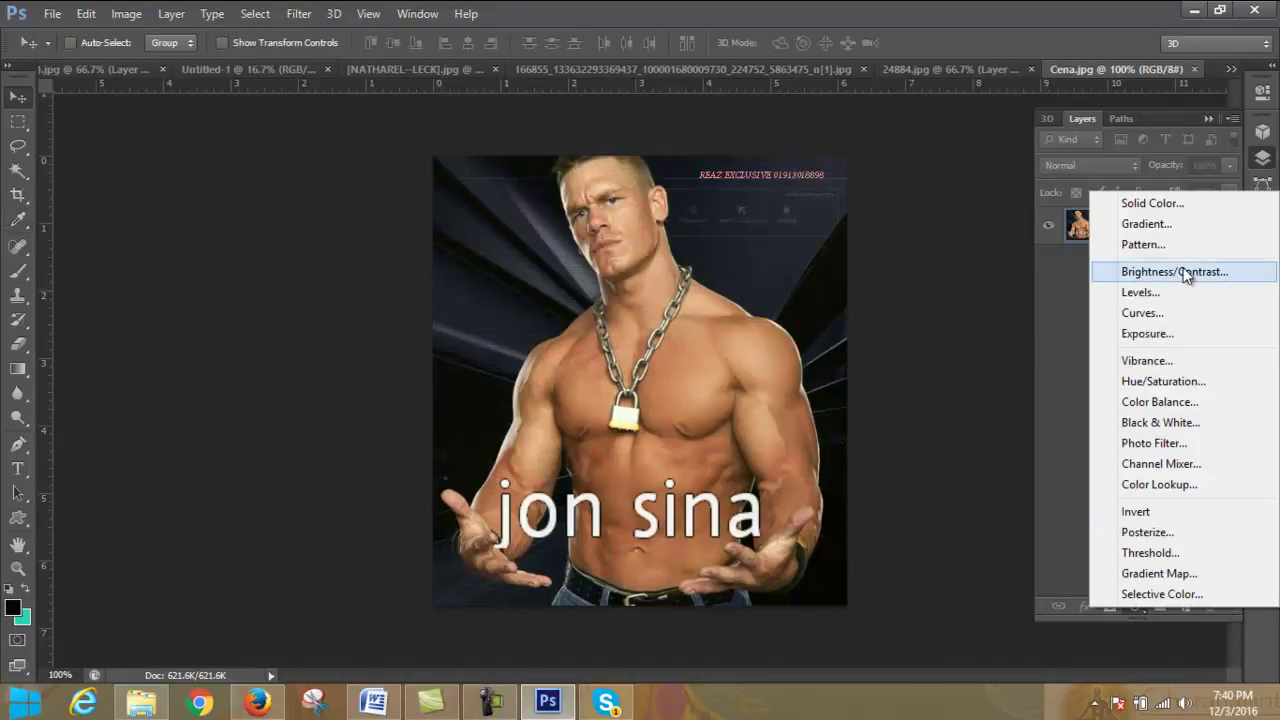
pyautogui.click(1186, 276)
pyautogui.moveTo(1137, 183); pyautogui.dragTo(1152, 185)
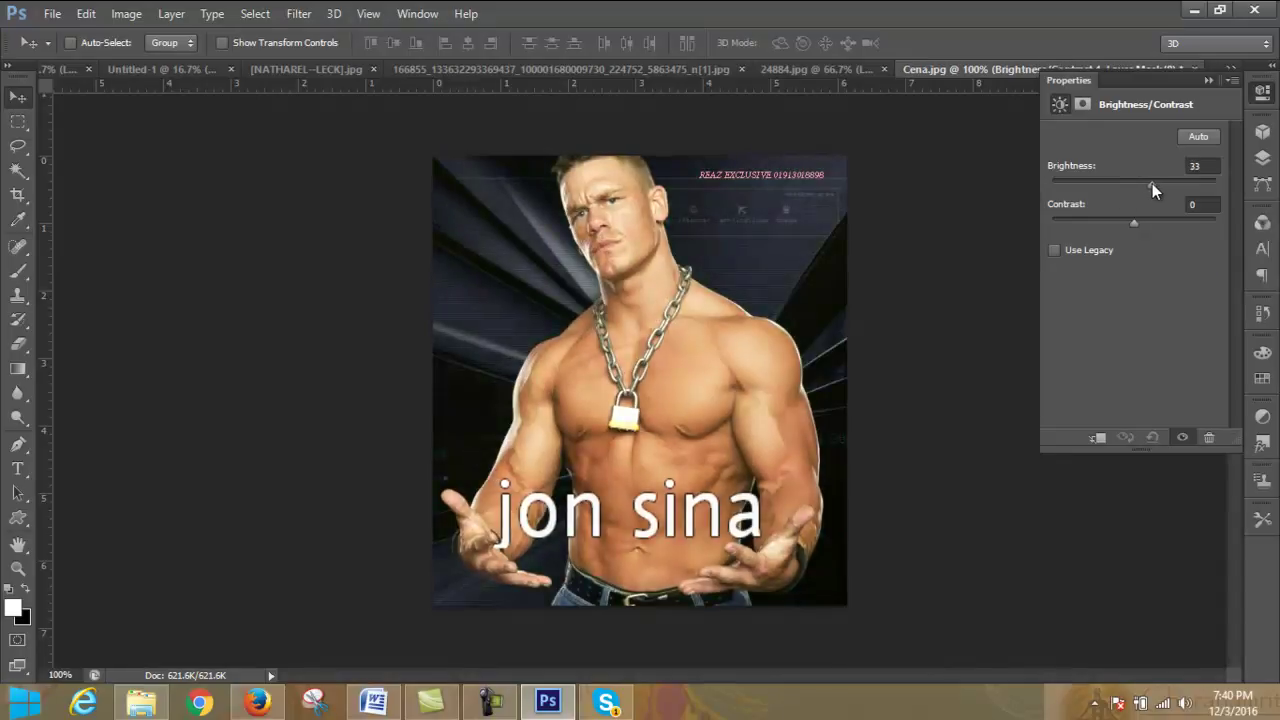
pyautogui.moveTo(1133, 220)
pyautogui.mouseDown()
pyautogui.moveTo(1152, 221)
pyautogui.moveTo(1130, 224)
pyautogui.mouseUp()
pyautogui.click(1208, 80)
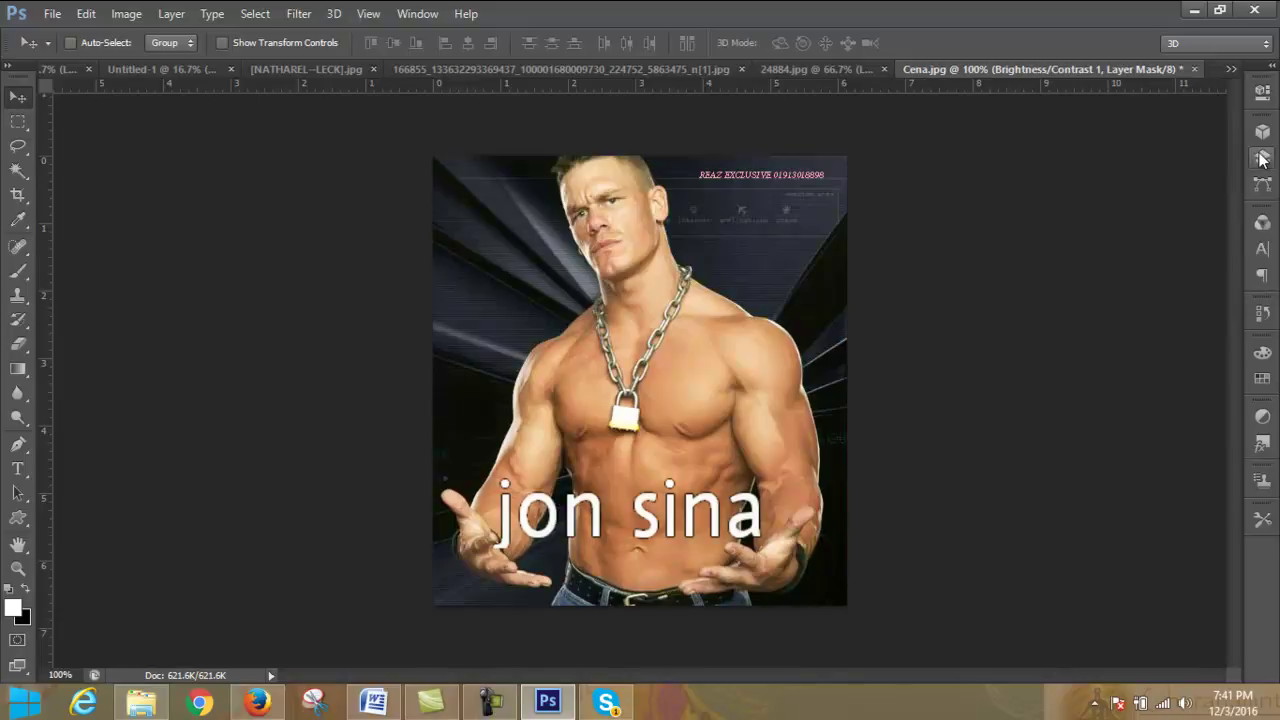
# - Add a Levels adjustment layer with the midtone value set to 0.91
pyautogui.click(1262, 158)
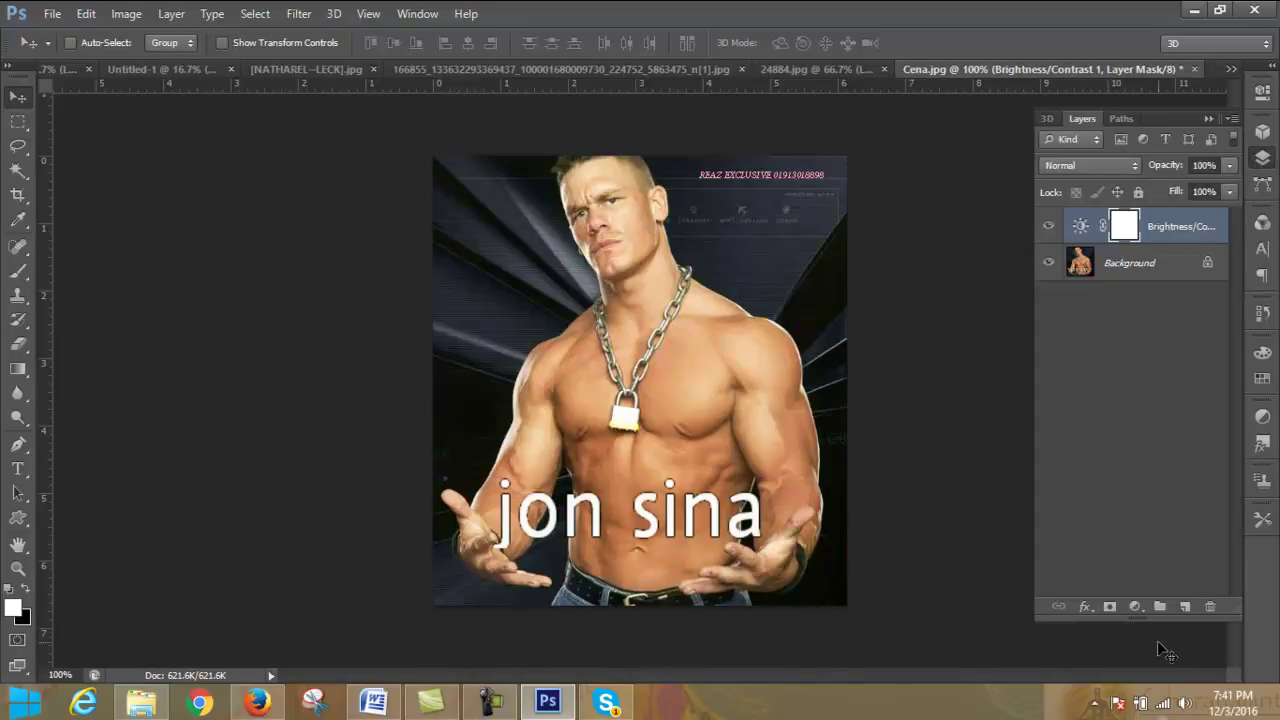
pyautogui.click(1136, 607)
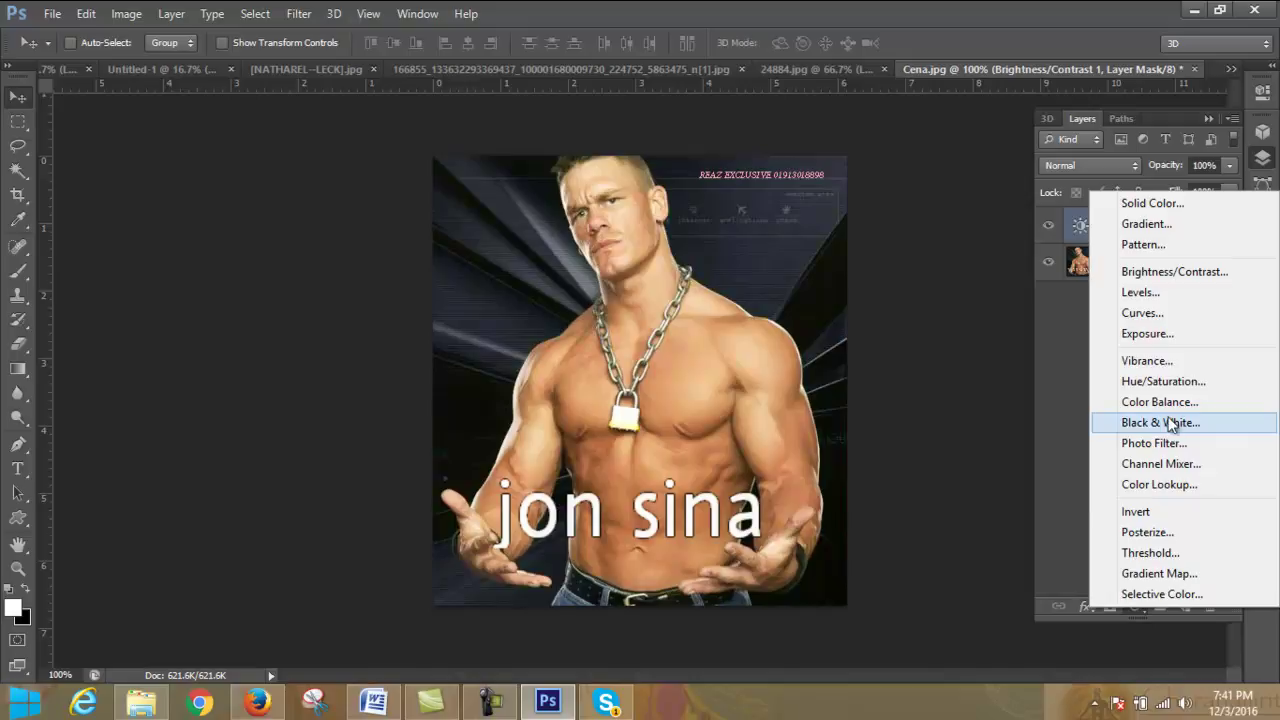
pyautogui.click(1183, 292)
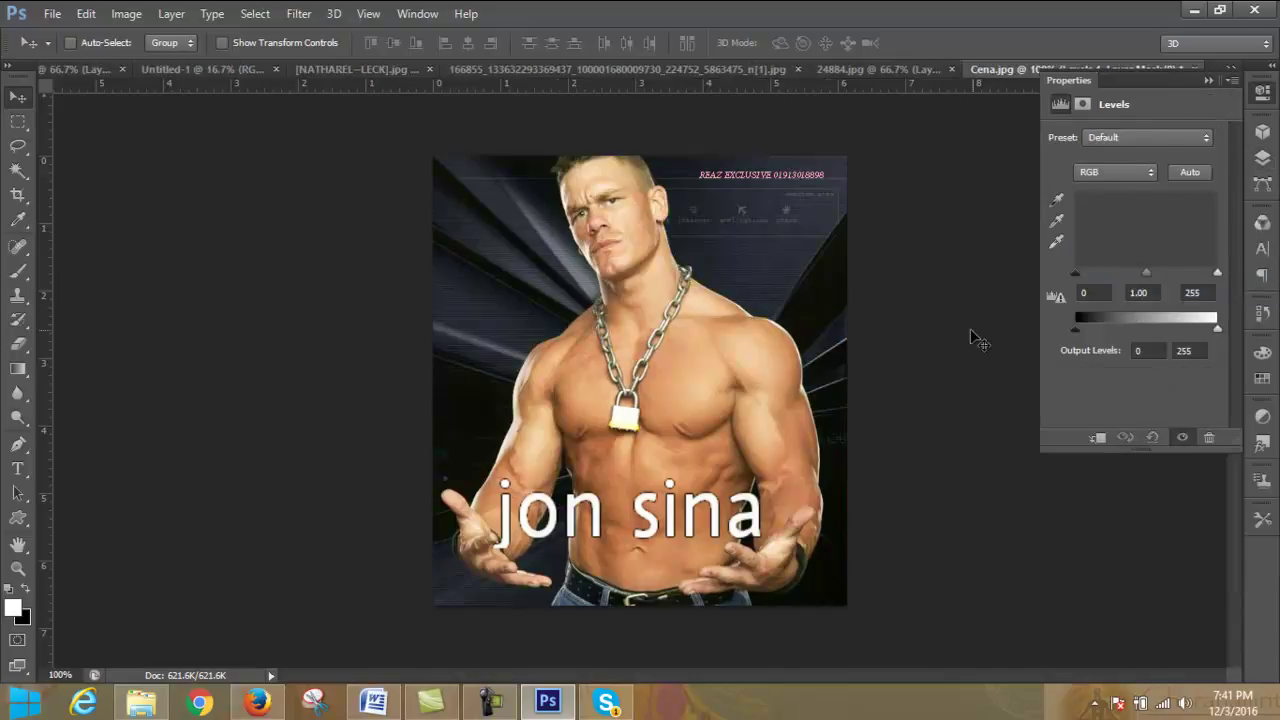
pyautogui.moveTo(1144, 272)
pyautogui.mouseDown()
pyautogui.moveTo(1133, 276)
pyautogui.moveTo(1144, 276)
pyautogui.mouseUp()
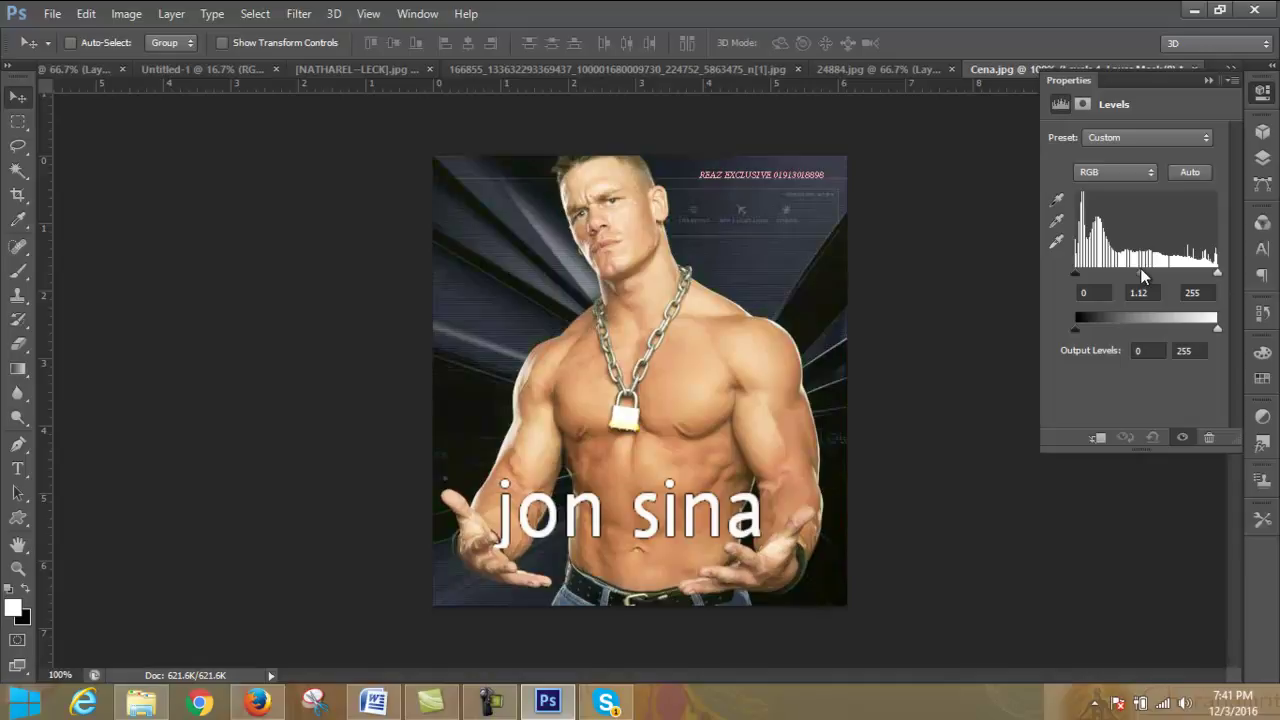
pyautogui.moveTo(1146, 277)
pyautogui.mouseDown()
pyautogui.moveTo(1175, 271)
pyautogui.moveTo(1105, 276)
pyautogui.moveTo(1149, 276)
pyautogui.mouseUp()
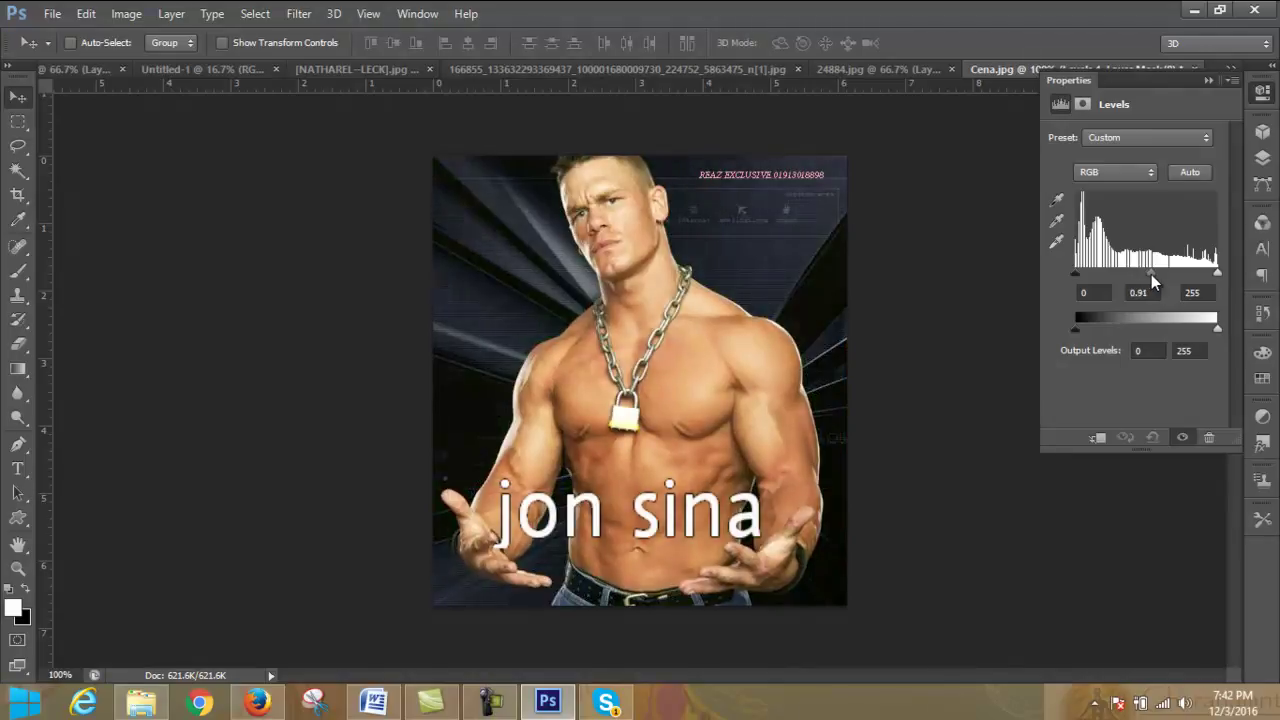
pyautogui.click(1209, 80)
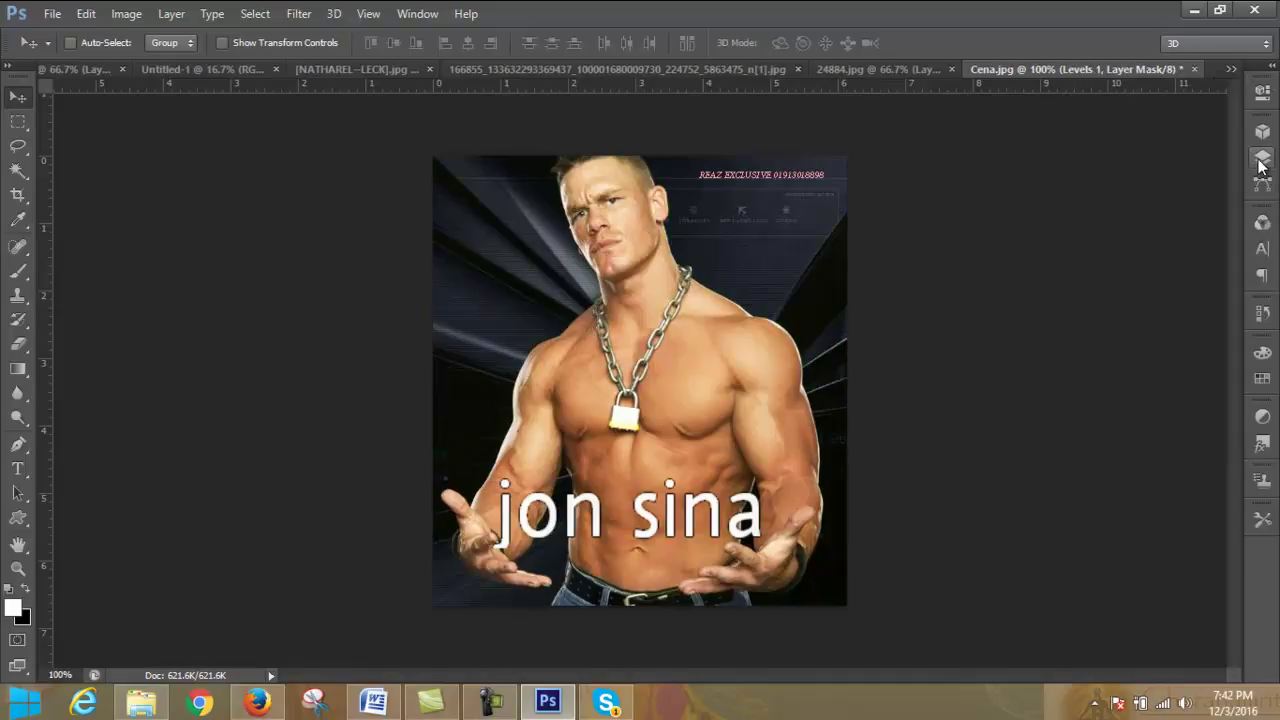
pyautogui.click(1262, 158)
pyautogui.click(1138, 606)
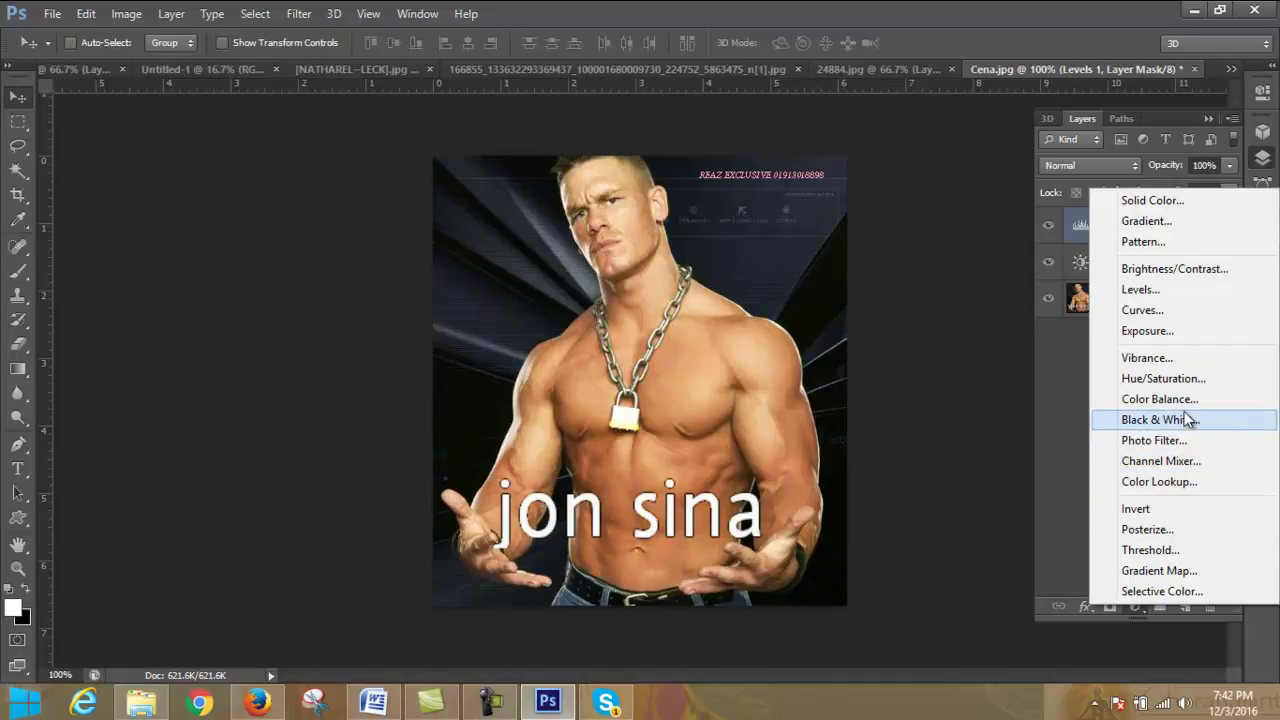
# - Add a Selective Color layer with Yellow in the Reds raised to +23
pyautogui.click(1172, 591)
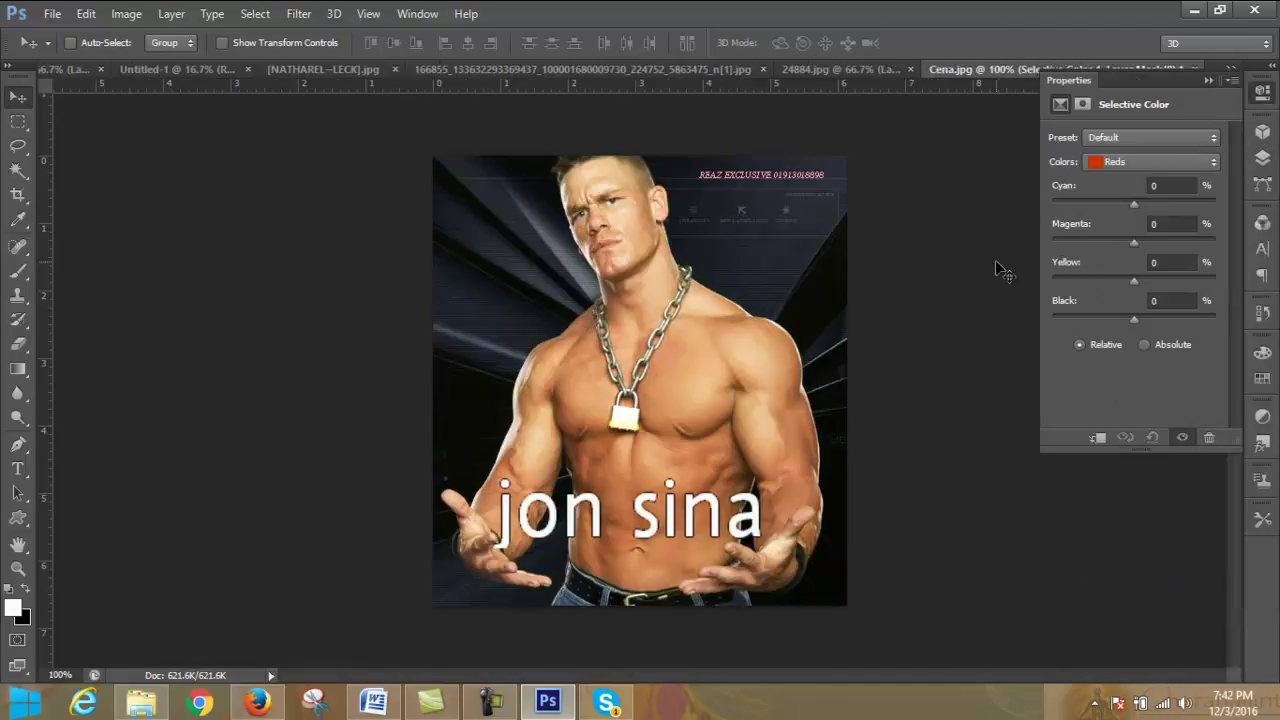
pyautogui.moveTo(1139, 280); pyautogui.dragTo(1108, 290)
pyautogui.moveTo(1052, 281)
pyautogui.mouseDown()
pyautogui.moveTo(1086, 308)
pyautogui.moveTo(1105, 285)
pyautogui.mouseUp()
pyautogui.moveTo(1216, 282); pyautogui.dragTo(903, 298)
pyautogui.moveTo(1033, 295); pyautogui.dragTo(1104, 294)
pyautogui.moveTo(1154, 289); pyautogui.dragTo(1152, 289)
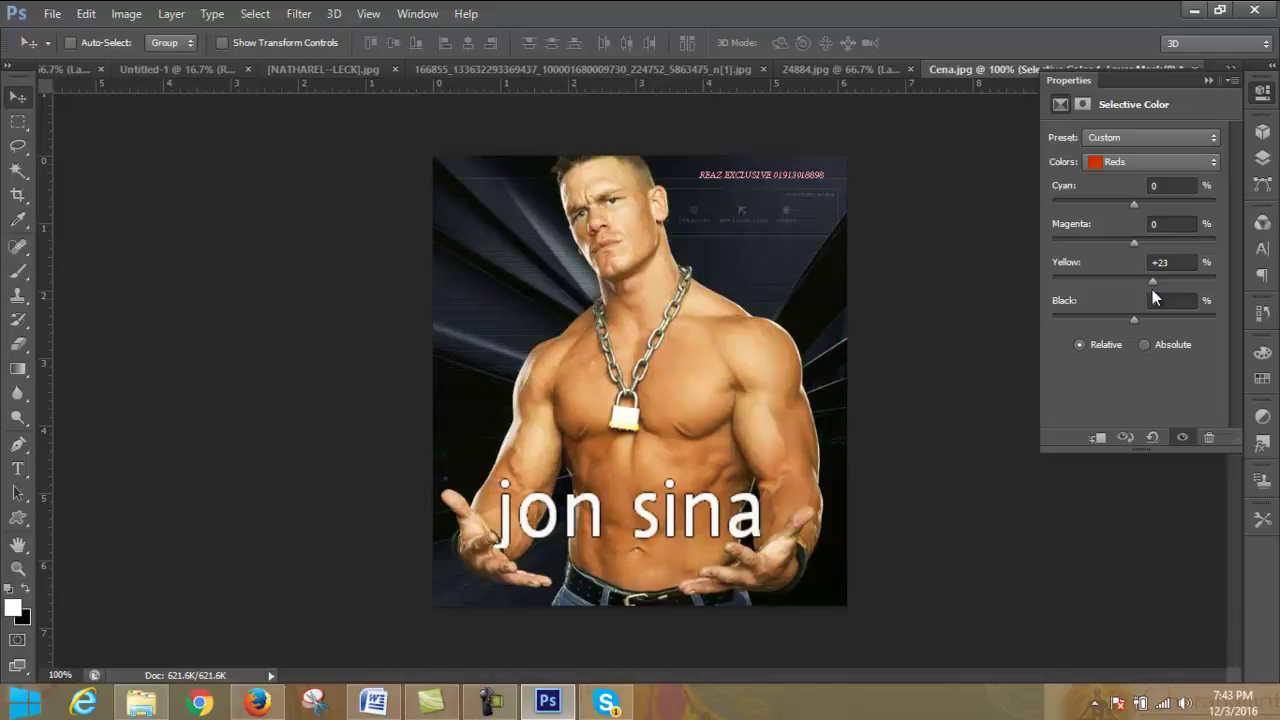
pyautogui.click(1208, 81)
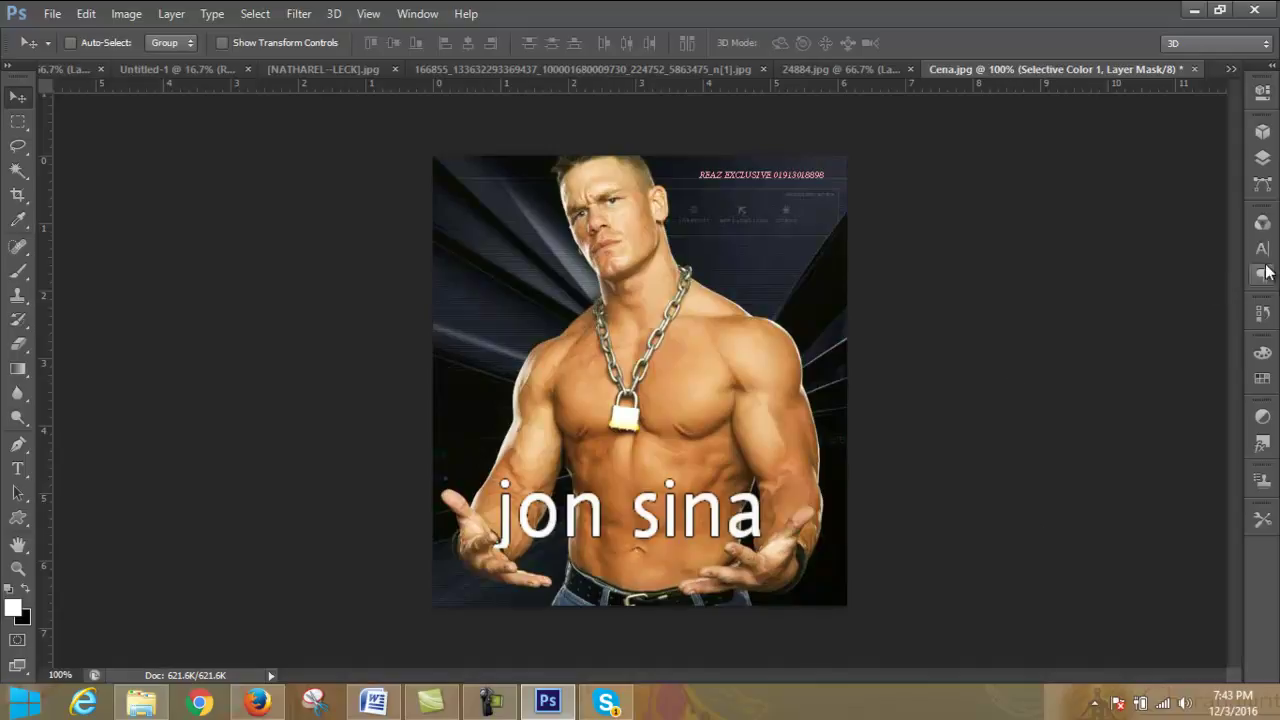
pyautogui.click(1262, 158)
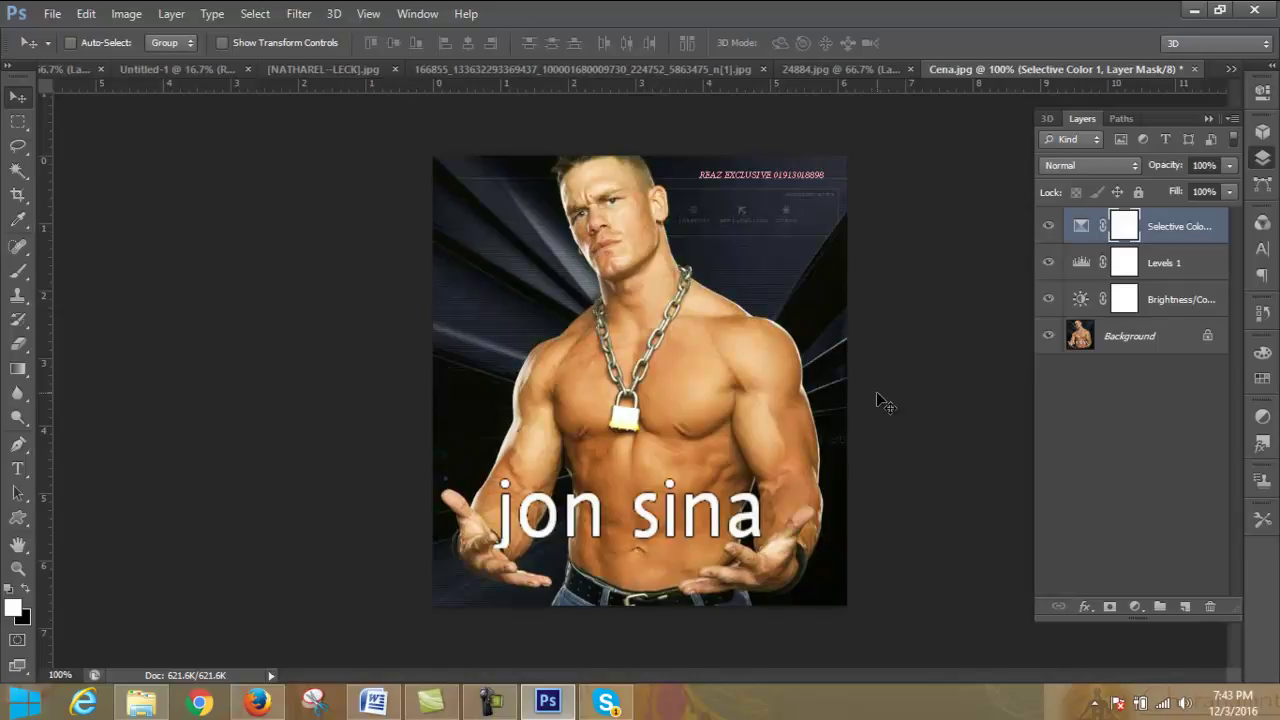
# - Zoom in on the wrestler's body and pick a smaller Spot Healing Brush
pyautogui.hotkey('ctrl', '+')
pyautogui.hotkey('ctrl', '+')
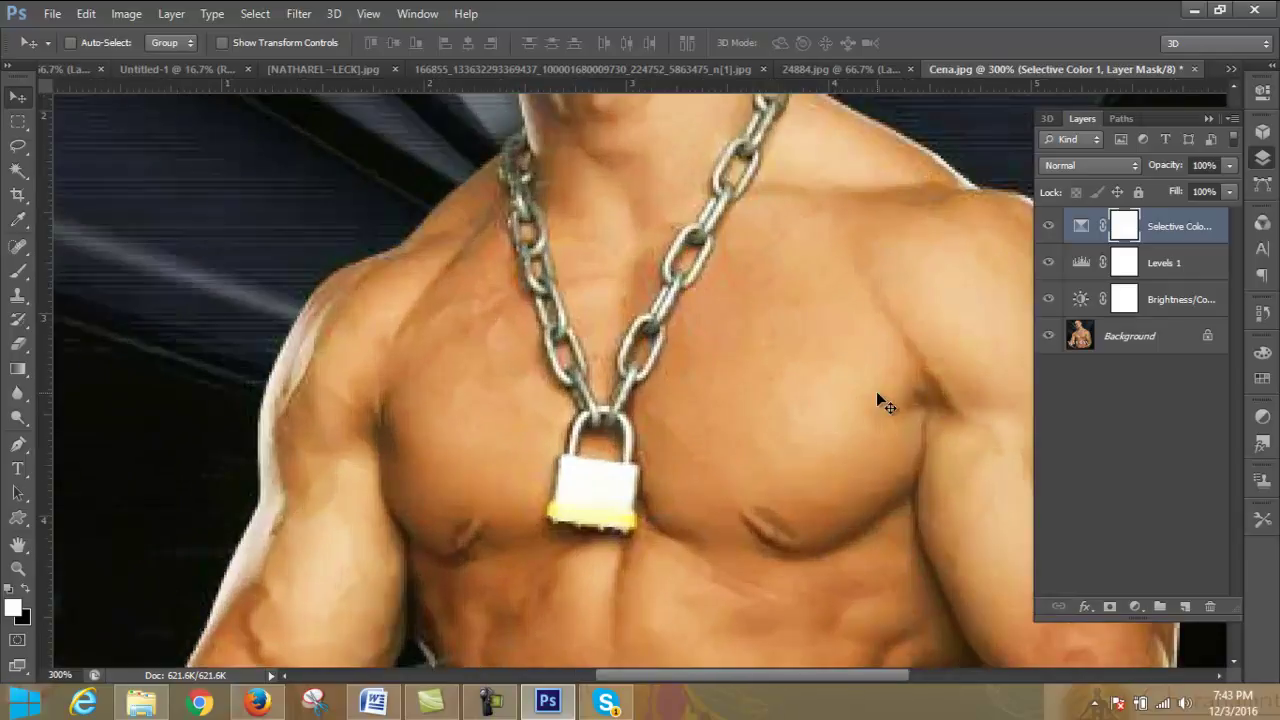
pyautogui.scroll(1, 840, 410)
pyautogui.scroll(2, 806, 331)
pyautogui.scroll(2, 806, 331)
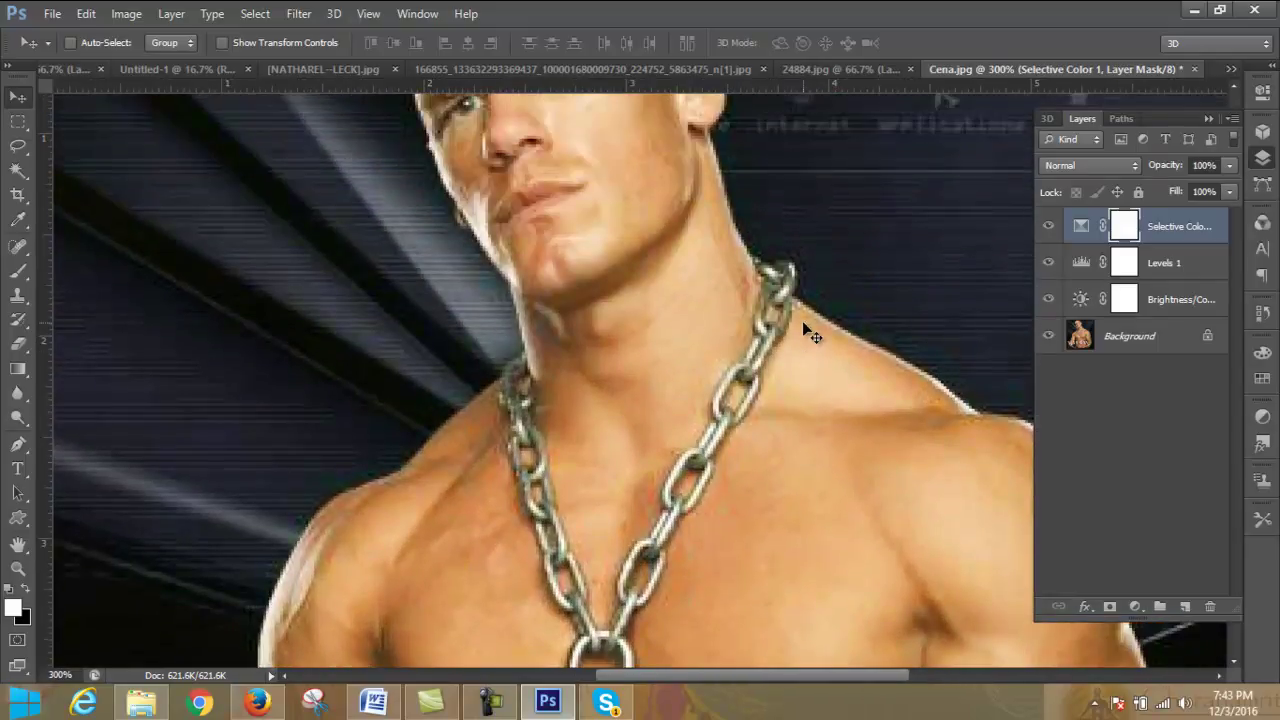
pyautogui.scroll(2, 806, 331)
pyautogui.scroll(2, 808, 330)
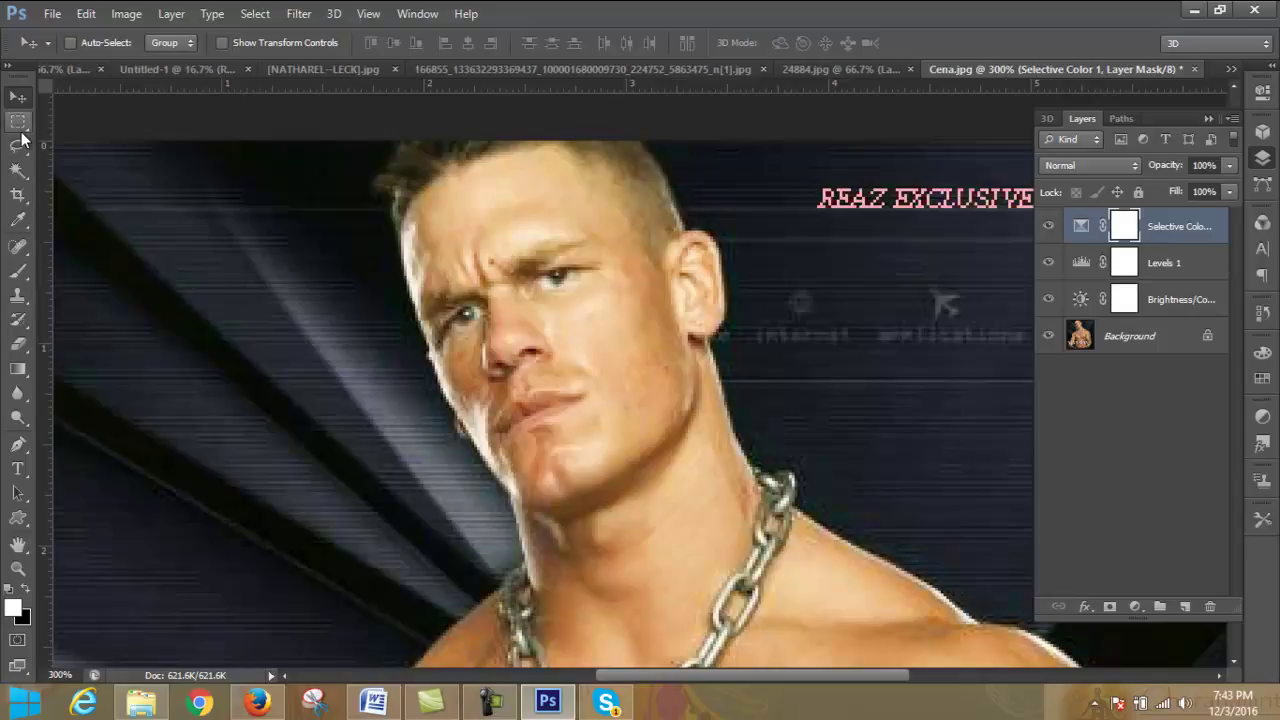
pyautogui.click(18, 246)
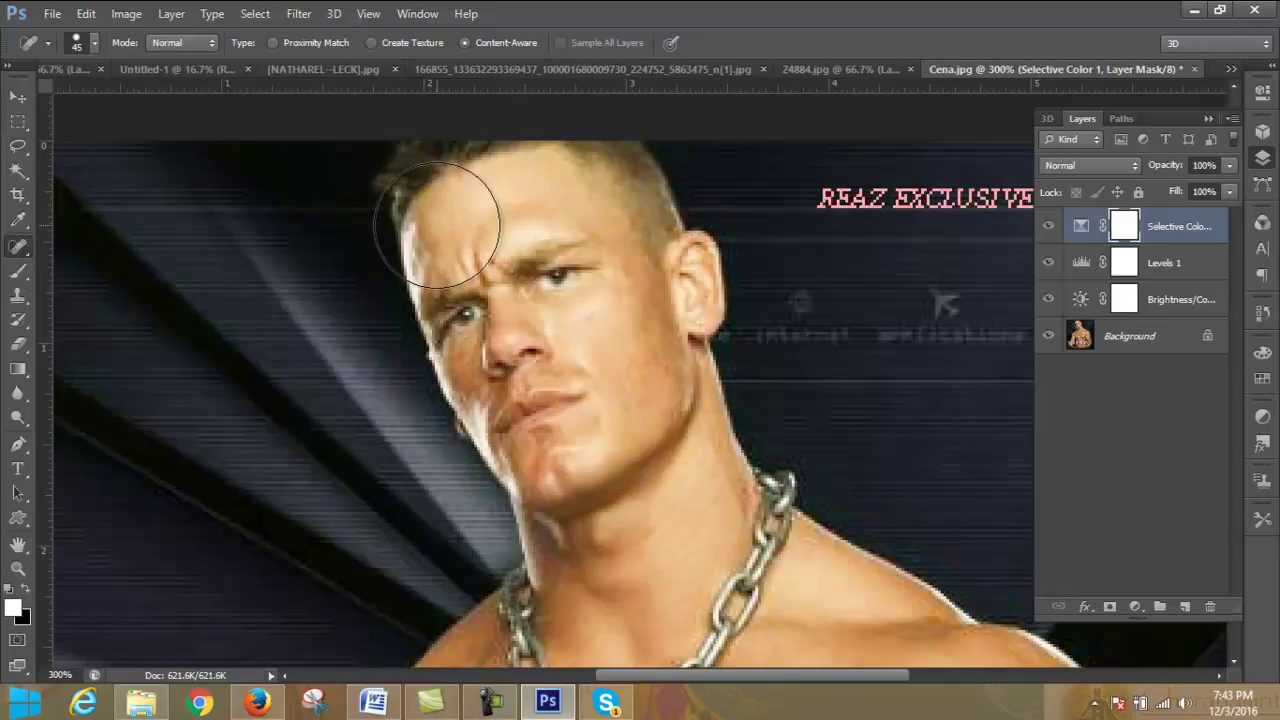
pyautogui.press('[')
pyautogui.press('[')
pyautogui.press('[')
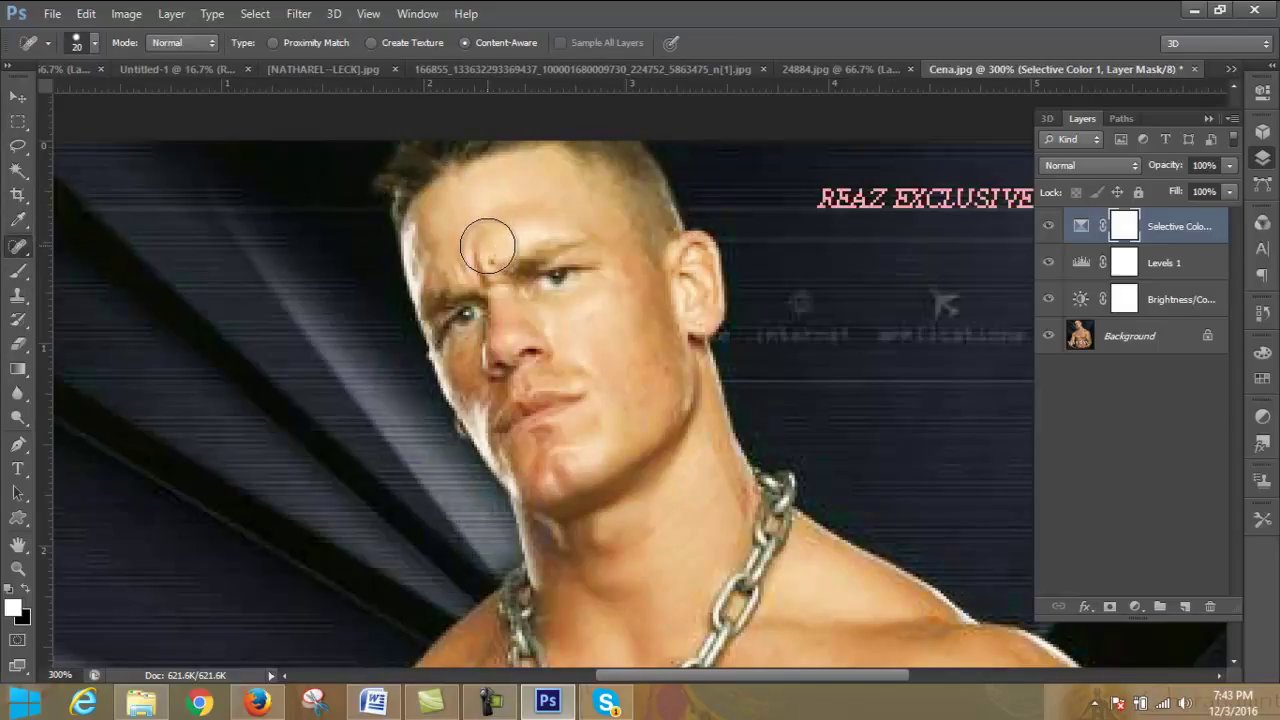
pyautogui.press('[')
pyautogui.press('[')
pyautogui.press('[')
pyautogui.press('[')
pyautogui.press('[')
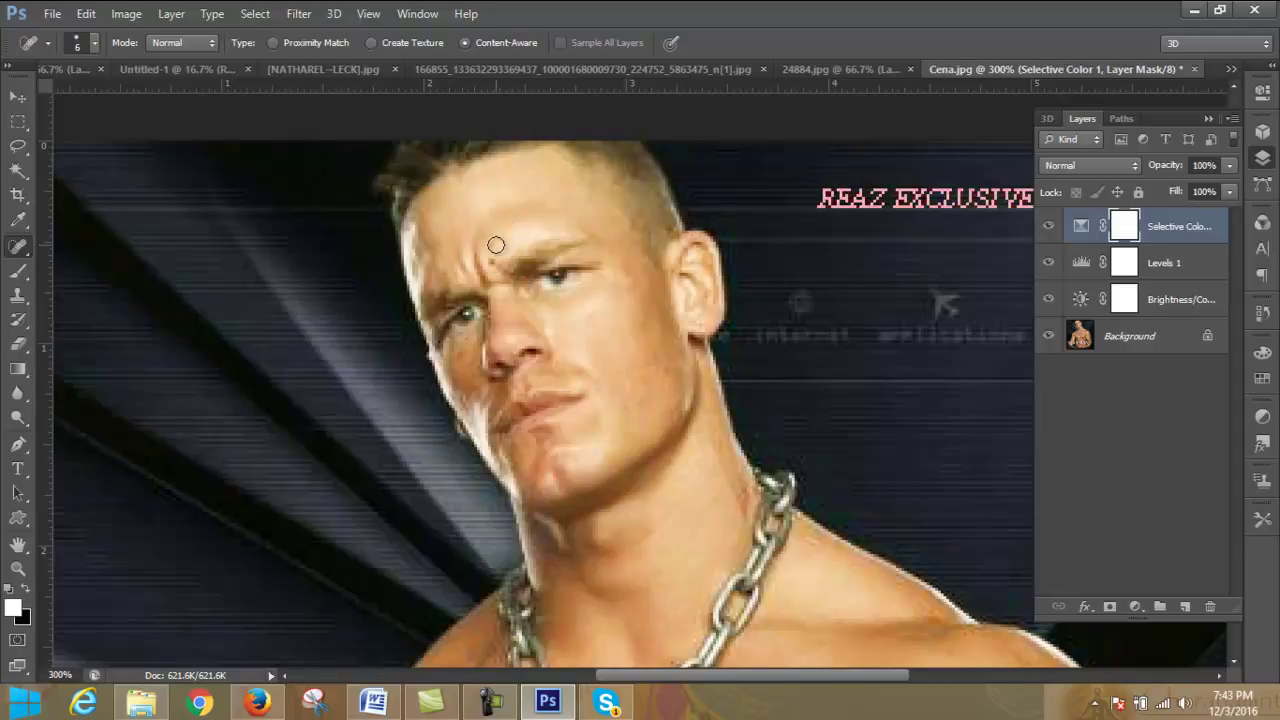
# - Select the Background layer, add a new layer above it, then undo it
pyautogui.click(1158, 334)
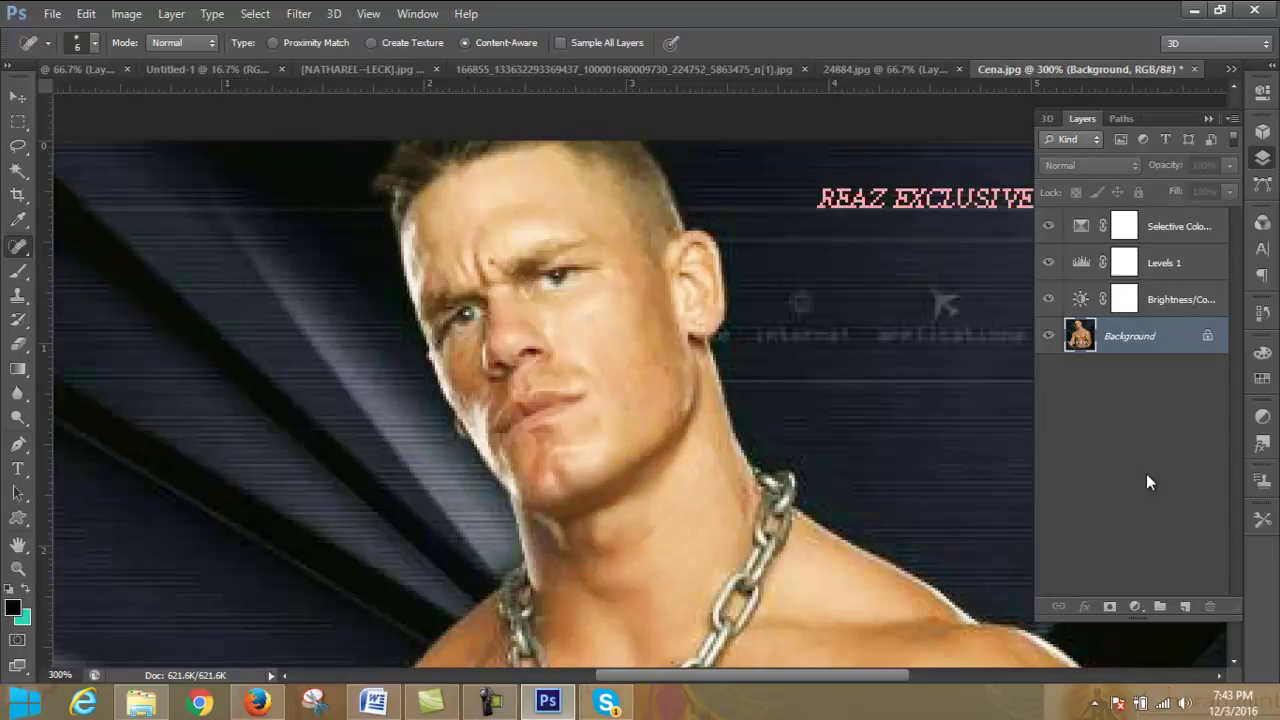
pyautogui.click(1185, 605)
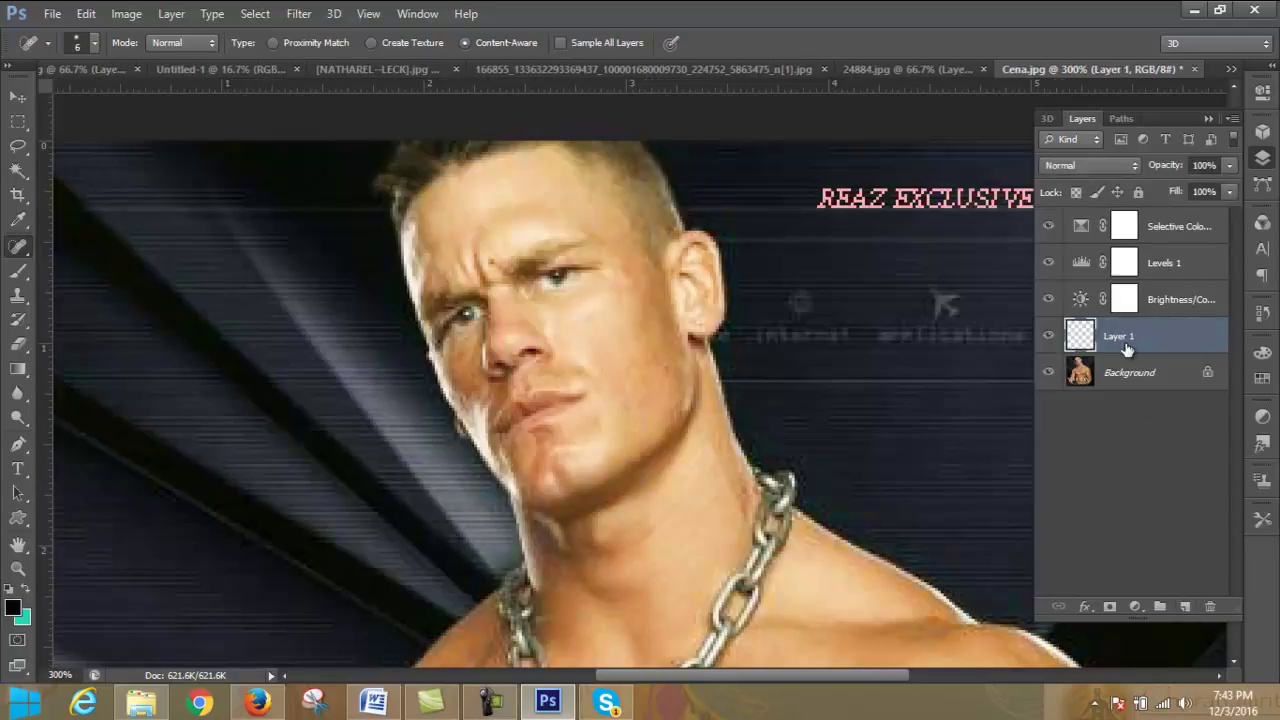
pyautogui.hotkey('ctrl', 'z')
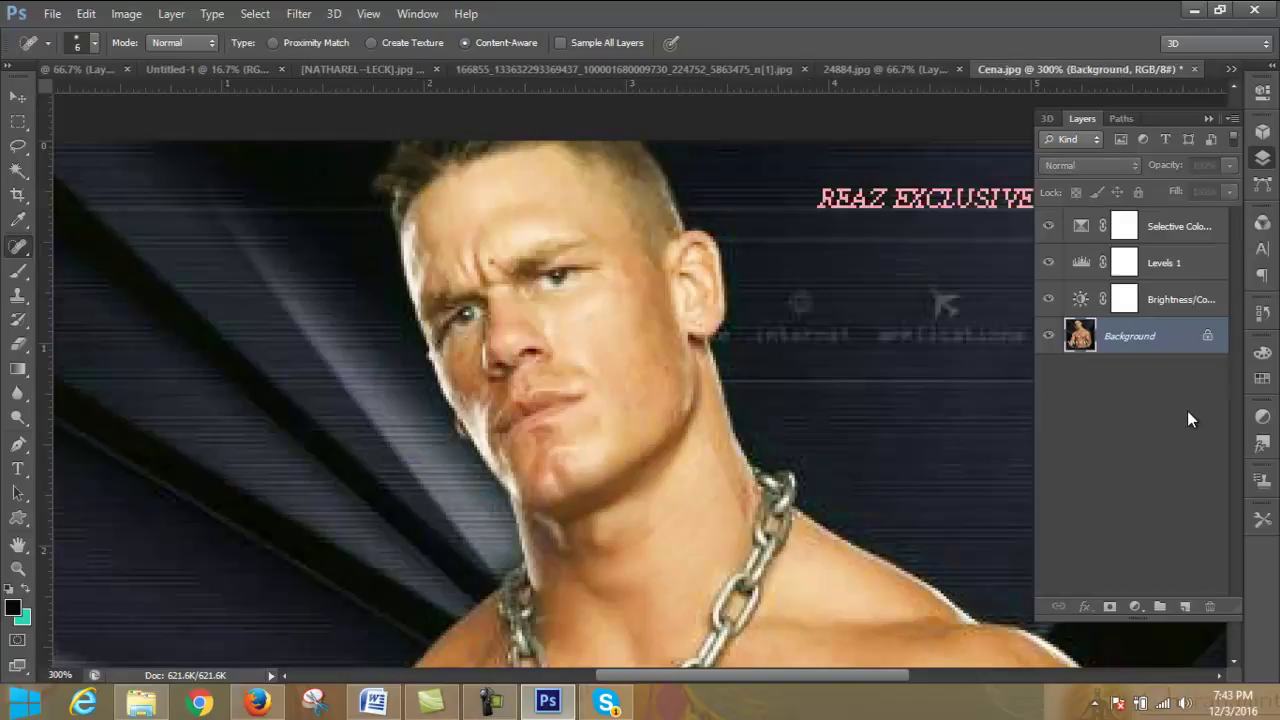
# - Create a new group above Background and name it 'color adjust'
pyautogui.click(1160, 607)
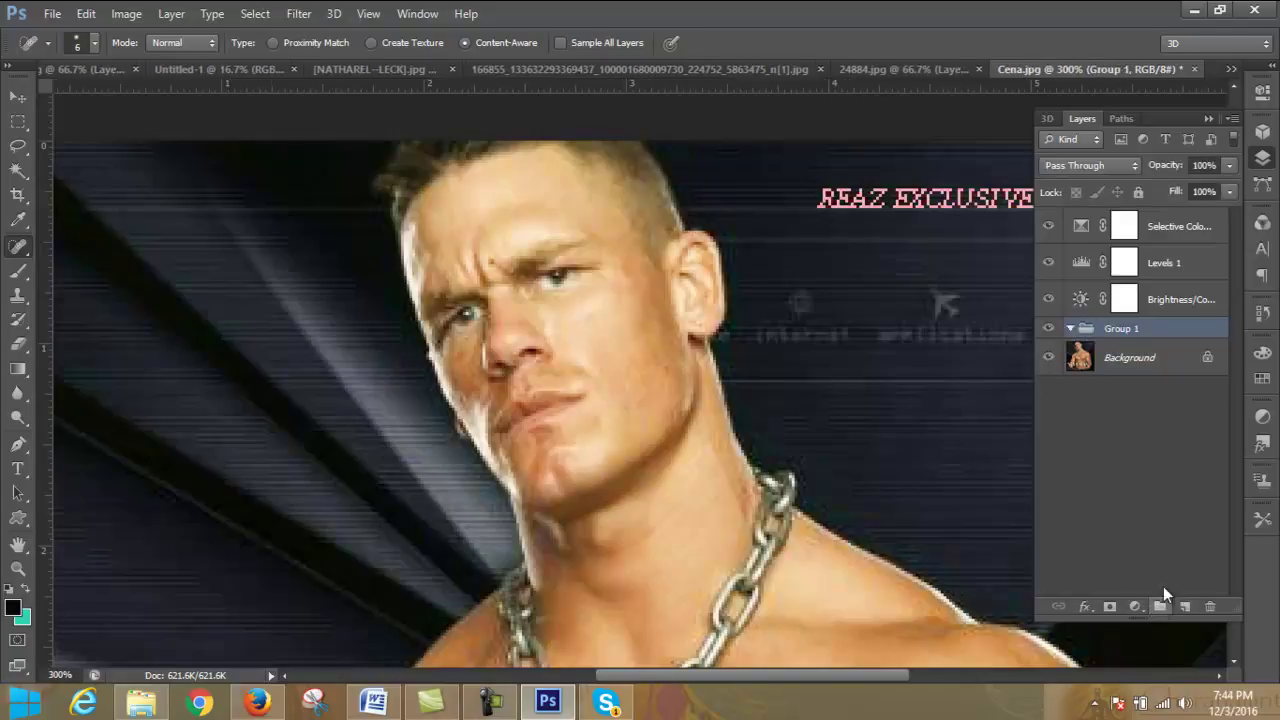
pyautogui.doubleClick(1136, 331)
pyautogui.write('color adjust')
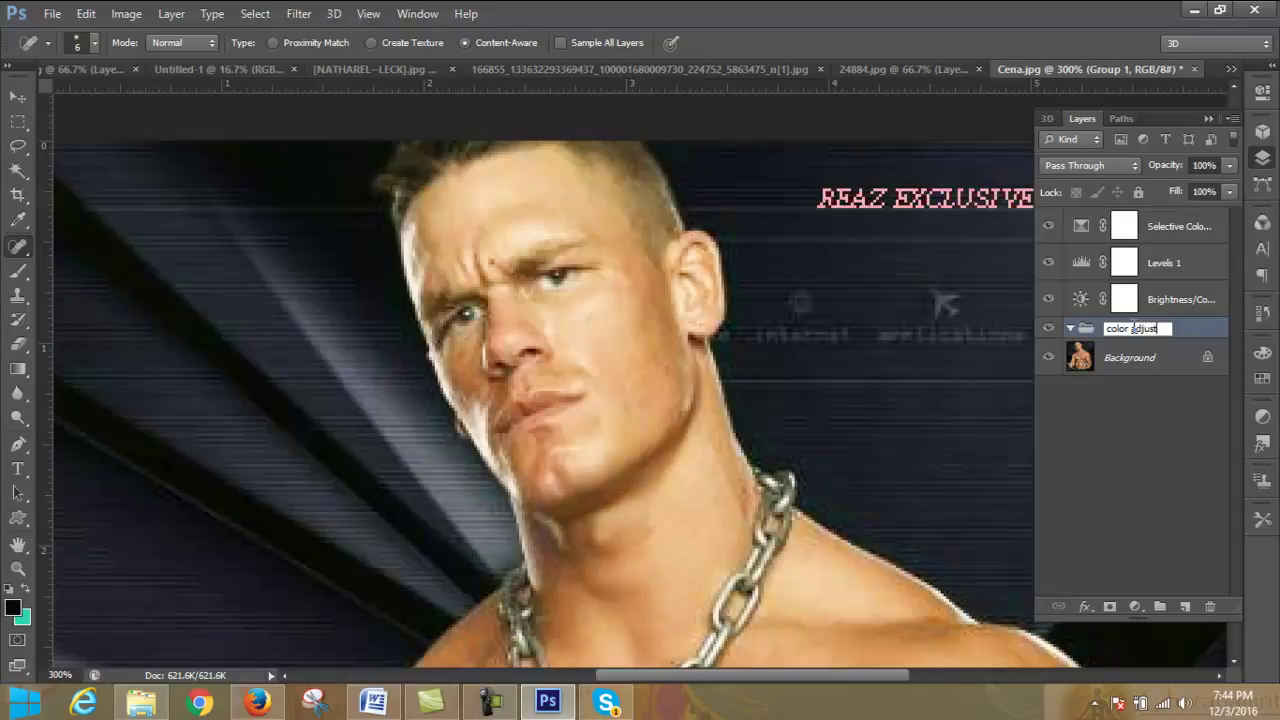
pyautogui.press('Return')
pyautogui.click(1168, 414)
# - Move the three adjustment layers into the collapsed 'color adjust' group and toggle its visibility to compare
pyautogui.moveTo(1183, 231); pyautogui.dragTo(1170, 318)
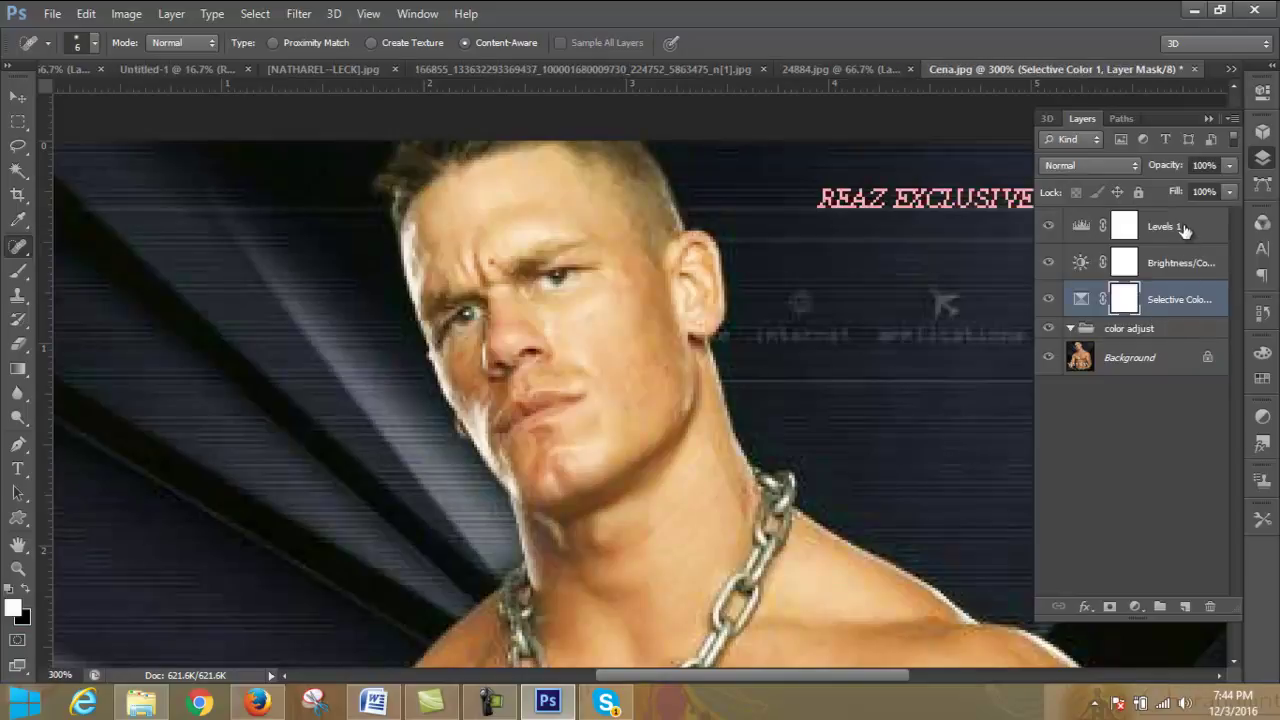
pyautogui.moveTo(1183, 230); pyautogui.dragTo(1183, 328)
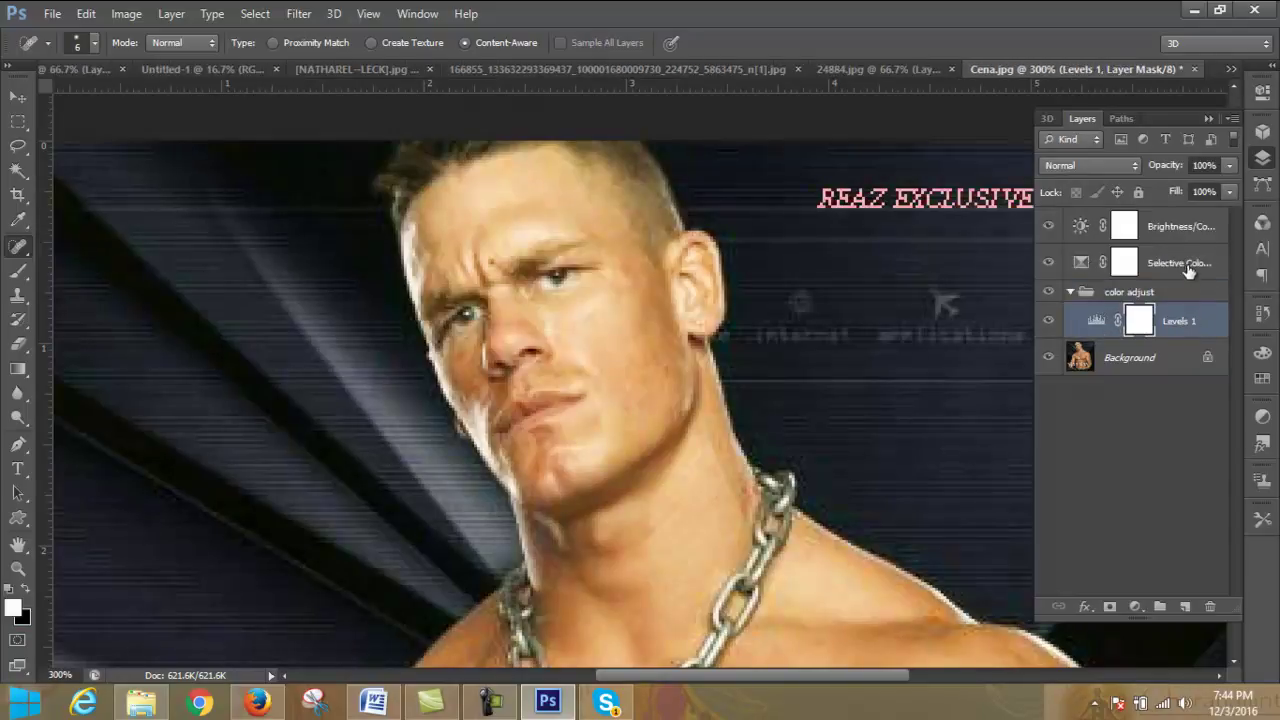
pyautogui.moveTo(1190, 262); pyautogui.dragTo(1115, 300)
pyautogui.moveTo(1194, 232)
pyautogui.mouseDown()
pyautogui.moveTo(1184, 270)
pyautogui.moveTo(1180, 256)
pyautogui.mouseUp()
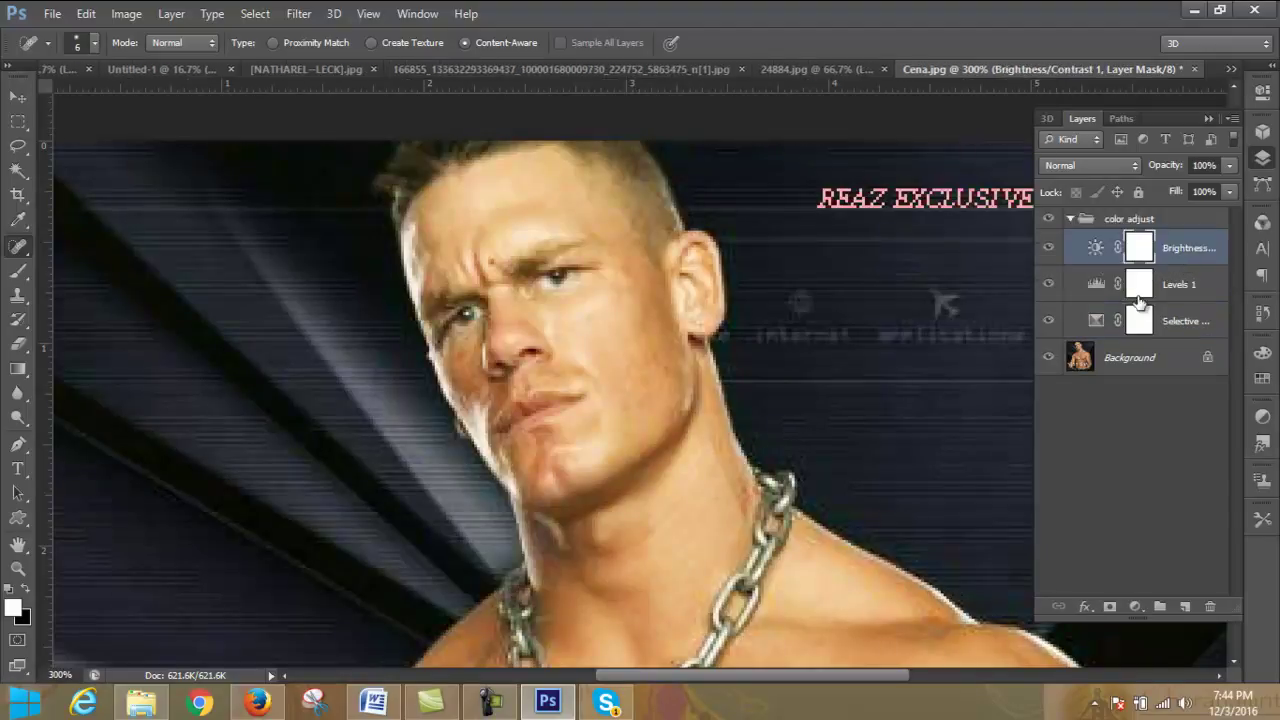
pyautogui.click(1071, 219)
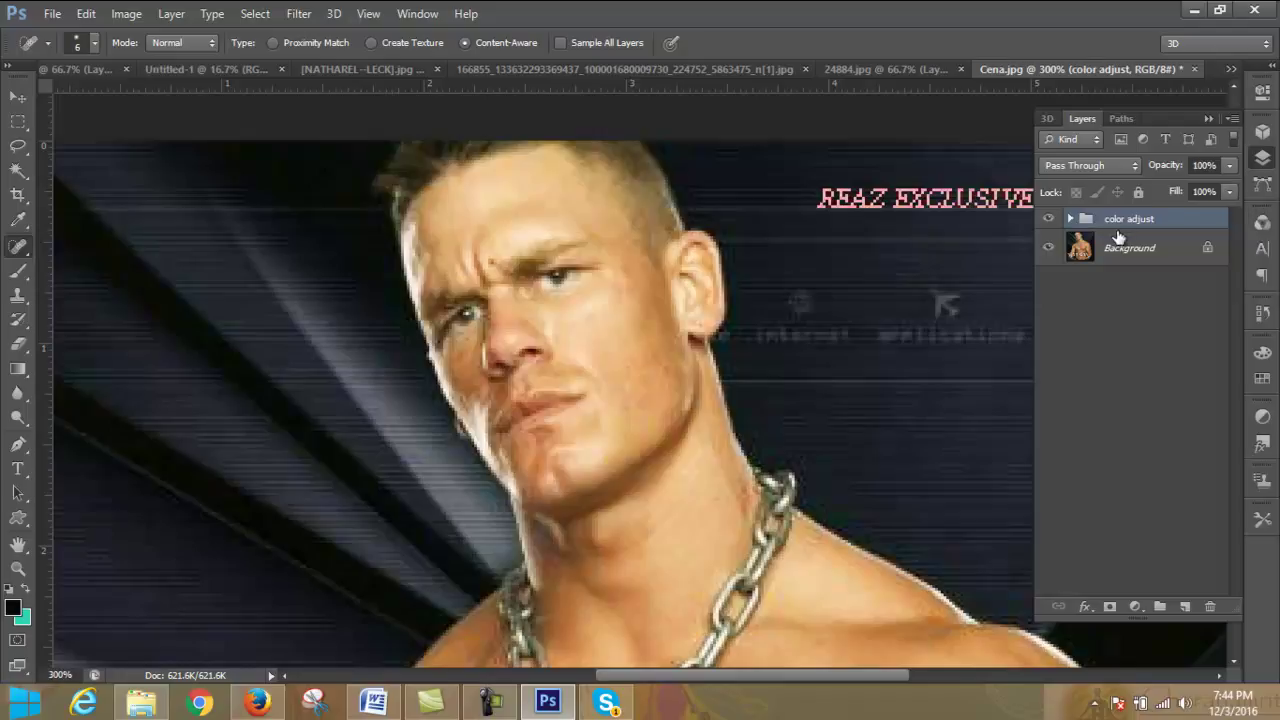
pyautogui.click(1049, 221)
pyautogui.click(1049, 221)
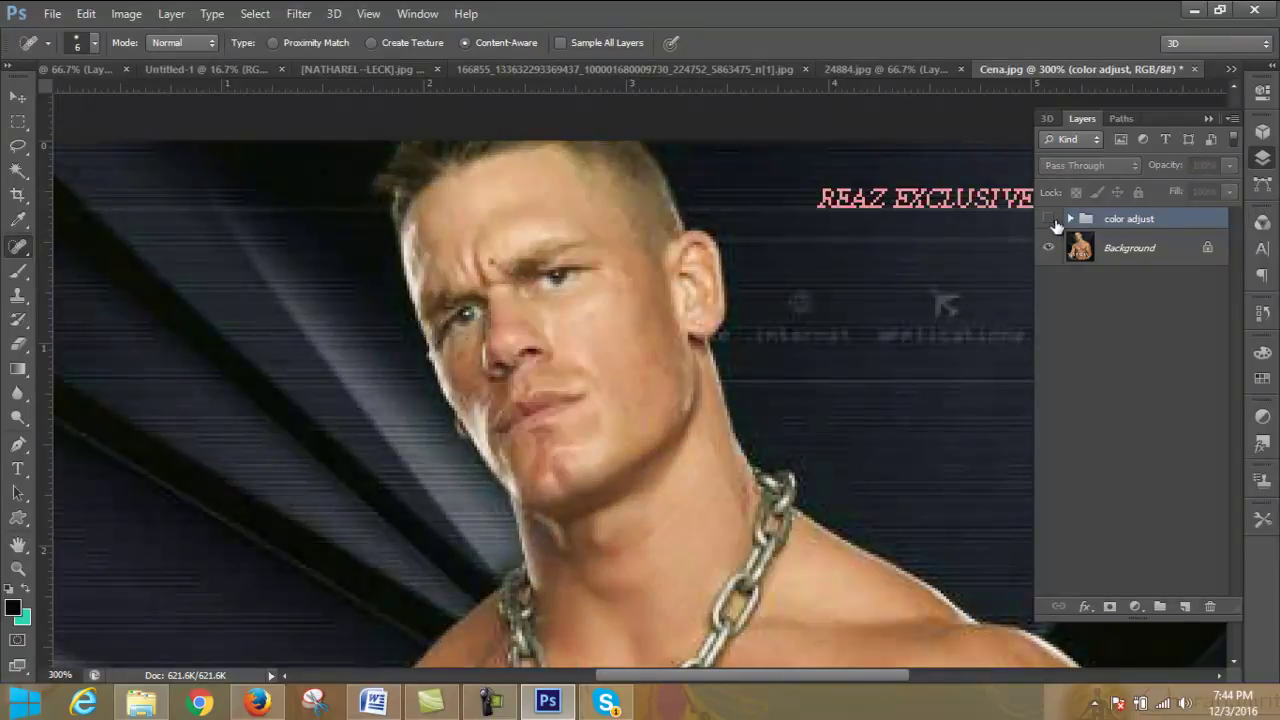
pyautogui.click(1049, 220)
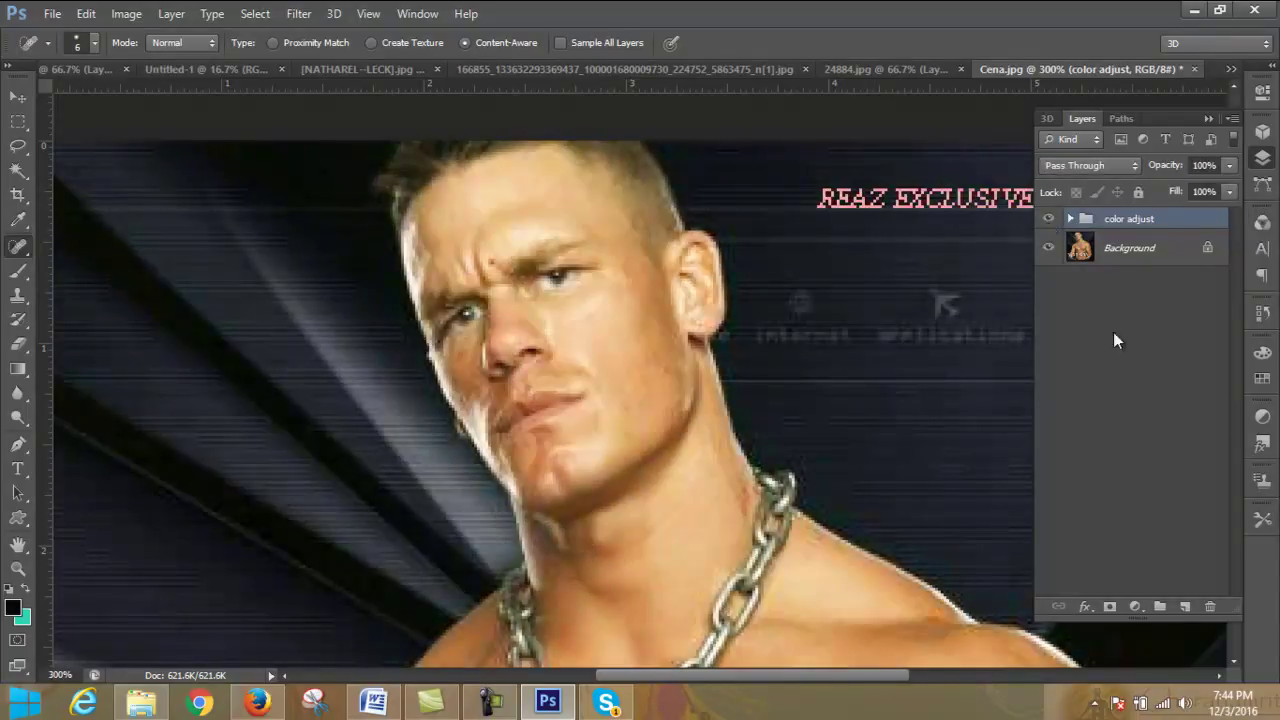
pyautogui.click(1128, 256)
# - Convert Background to Layer 0 and duplicate it as Layer 0 copy
pyautogui.rightClick(1128, 256)
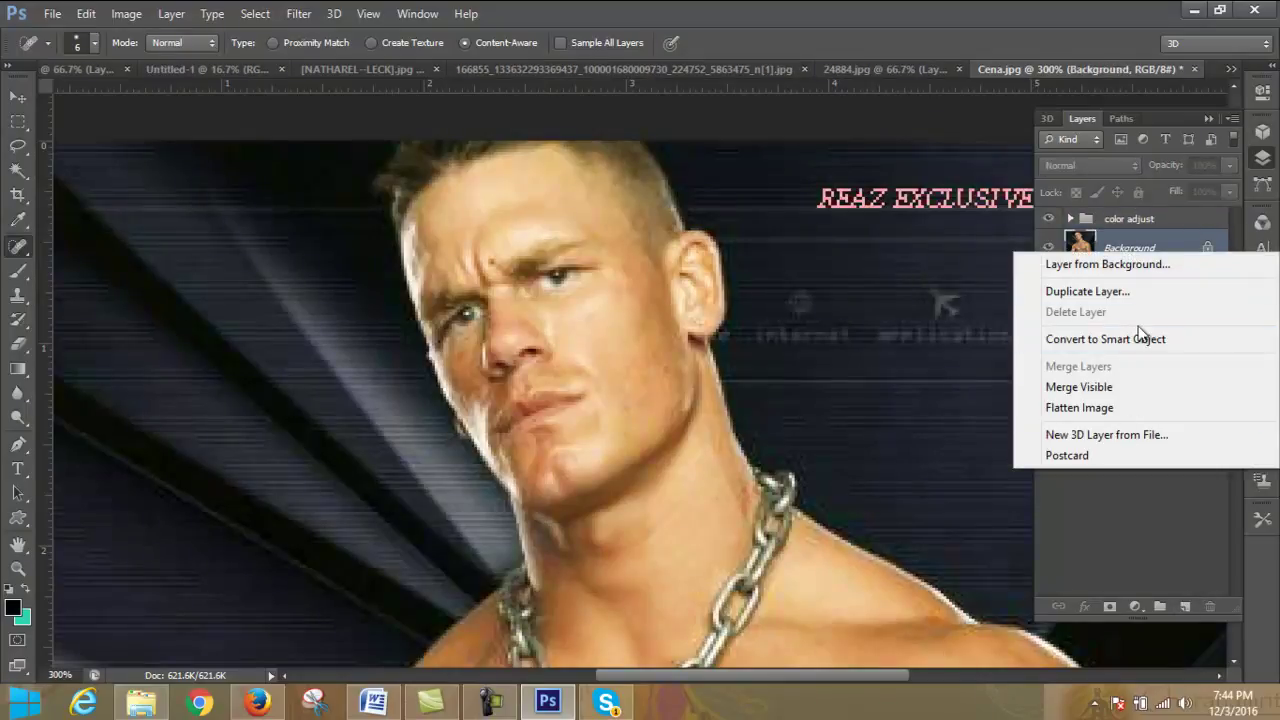
pyautogui.click(1150, 268)
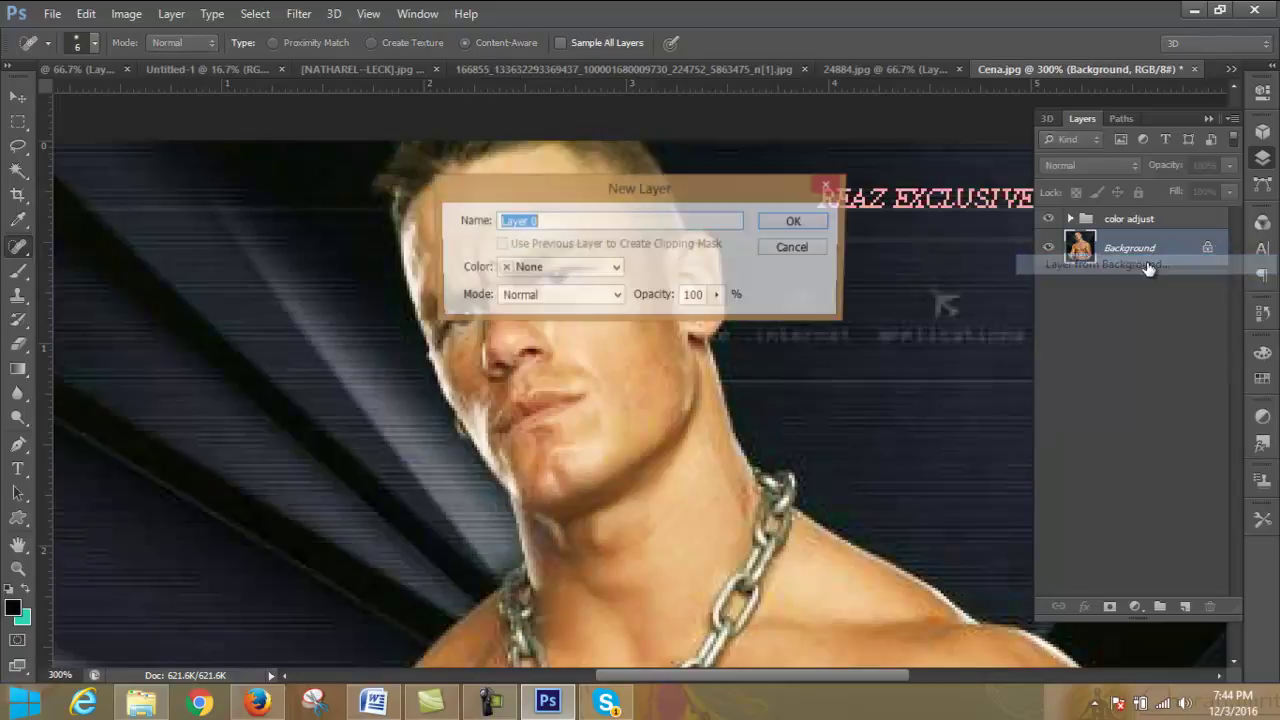
pyautogui.click(806, 219)
pyautogui.moveTo(1186, 264); pyautogui.dragTo(1184, 606)
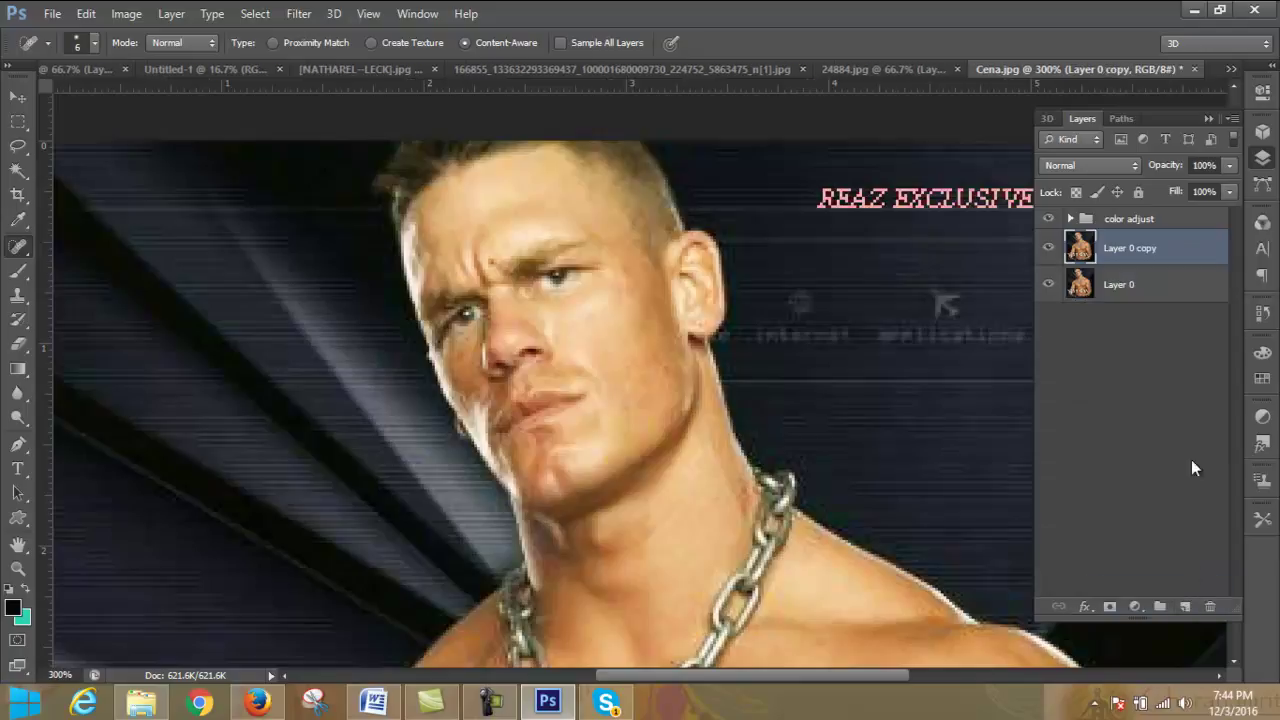
# - Heal the forehead mark on the copy and try the Red Eye tool near the nose
pyautogui.click(491, 258)
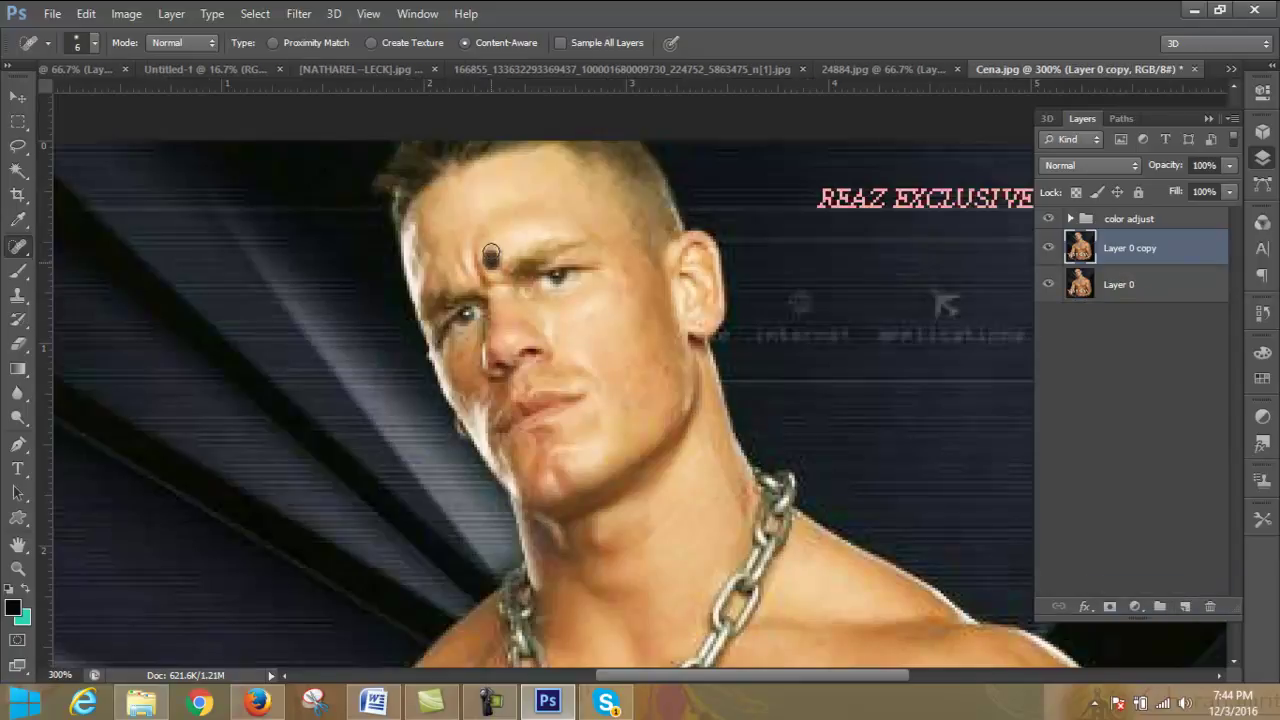
pyautogui.click(487, 256)
pyautogui.rightClick(18, 247)
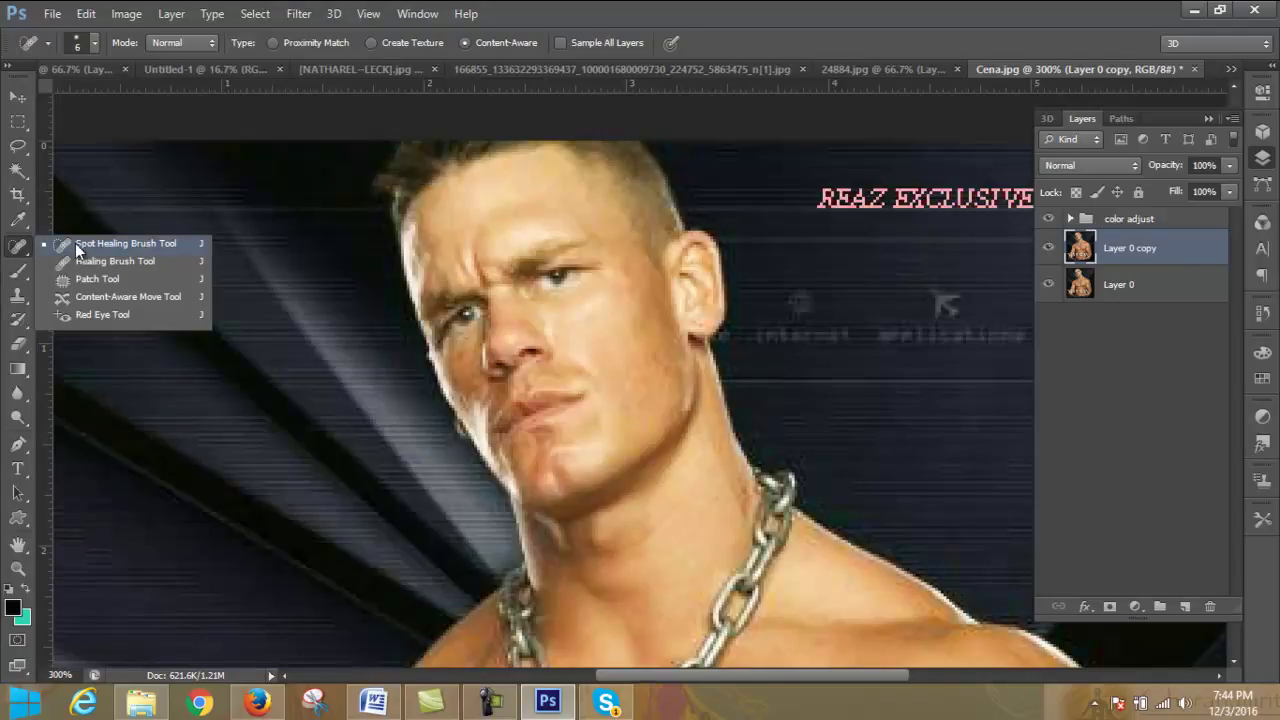
pyautogui.click(101, 314)
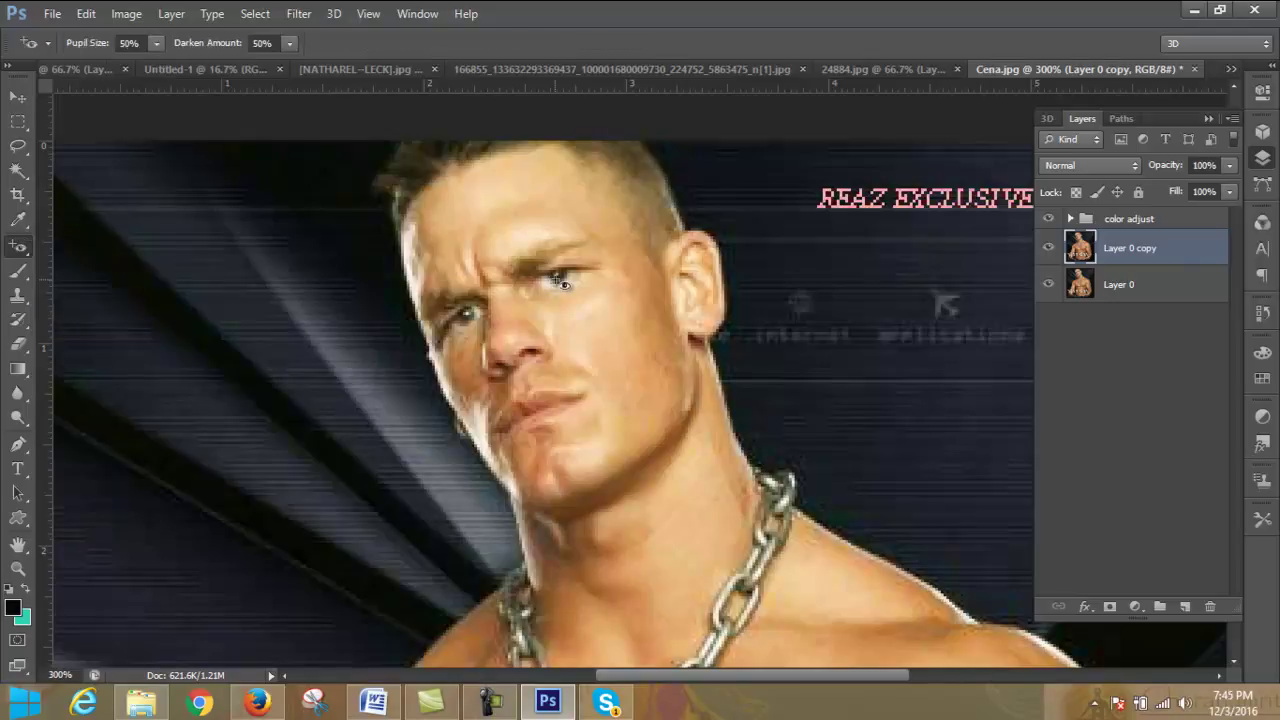
pyautogui.click(538, 350)
pyautogui.scroll(2, 851, 415)
pyautogui.scroll(2, 830, 360)
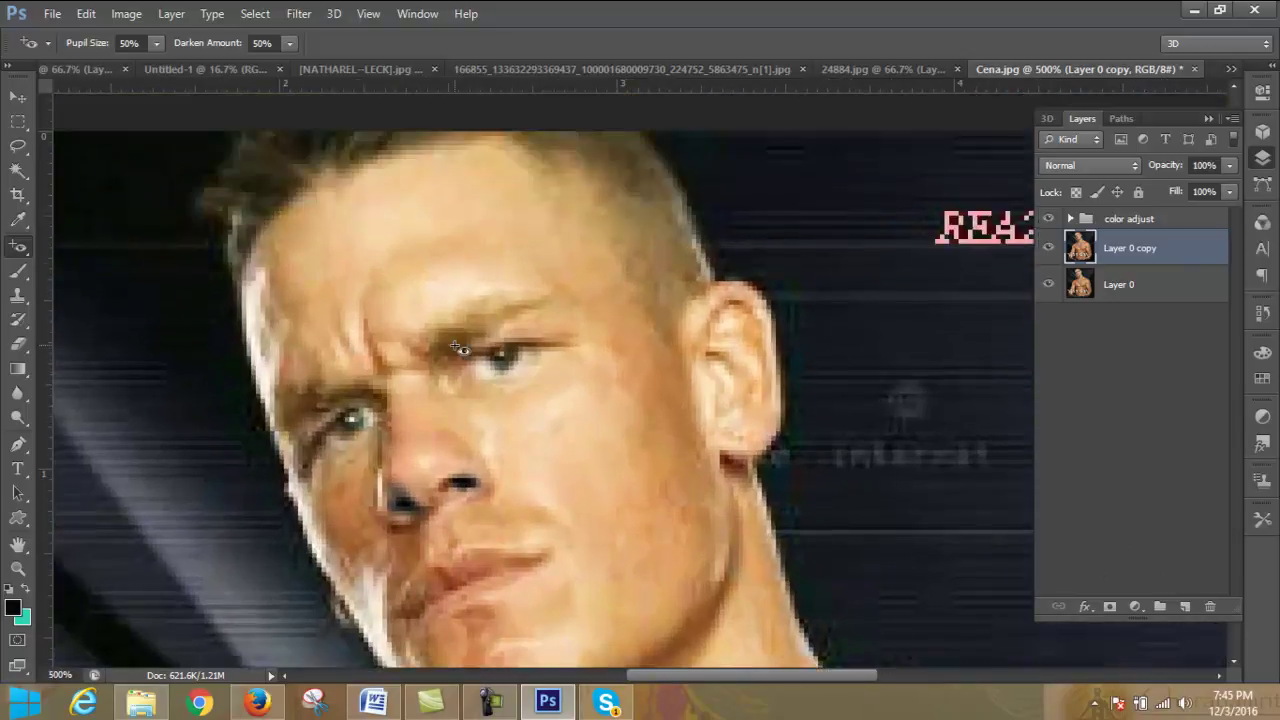
pyautogui.rightClick(19, 249)
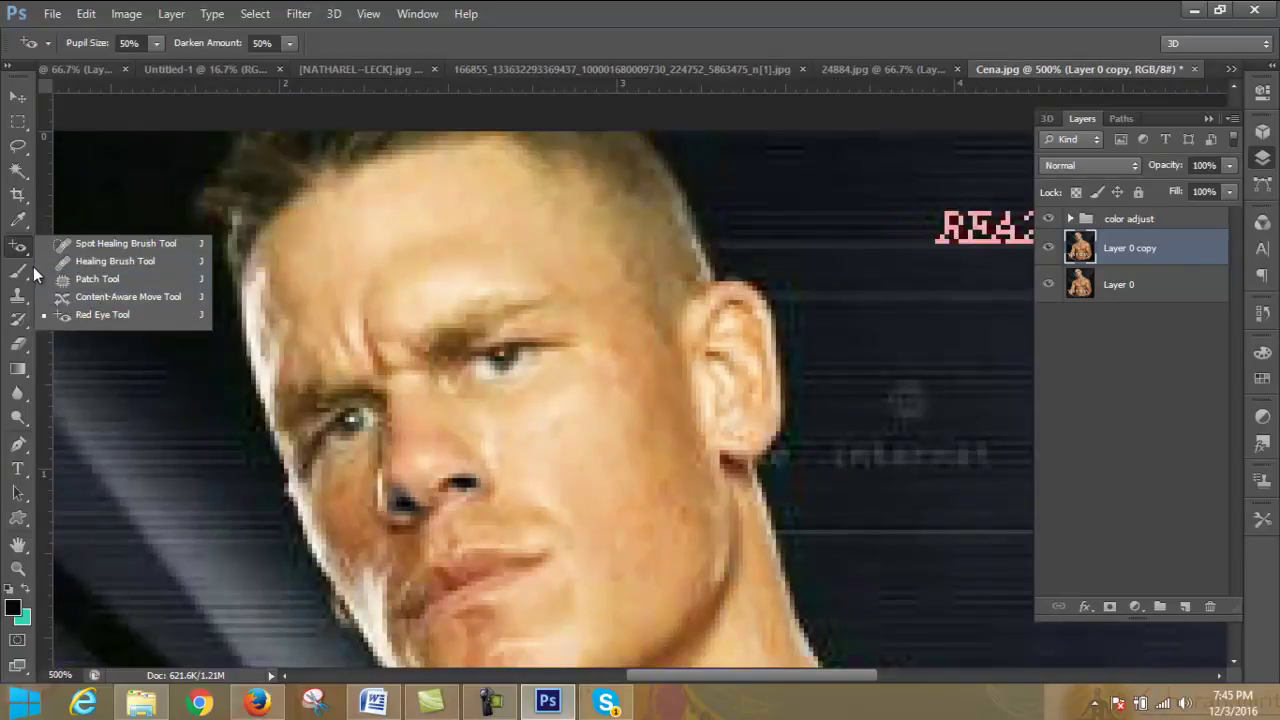
pyautogui.click(19, 296)
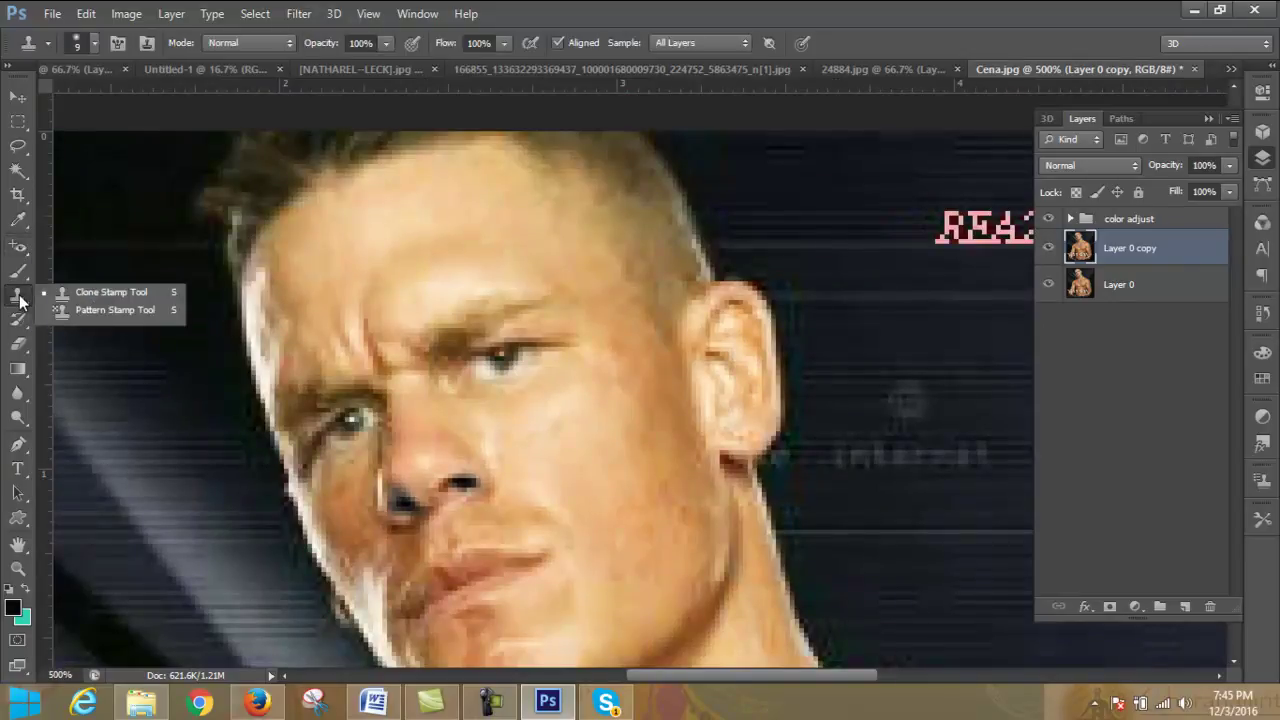
pyautogui.click(79, 294)
pyautogui.scroll(-2, 634, 286)
pyautogui.scroll(-1, 634, 286)
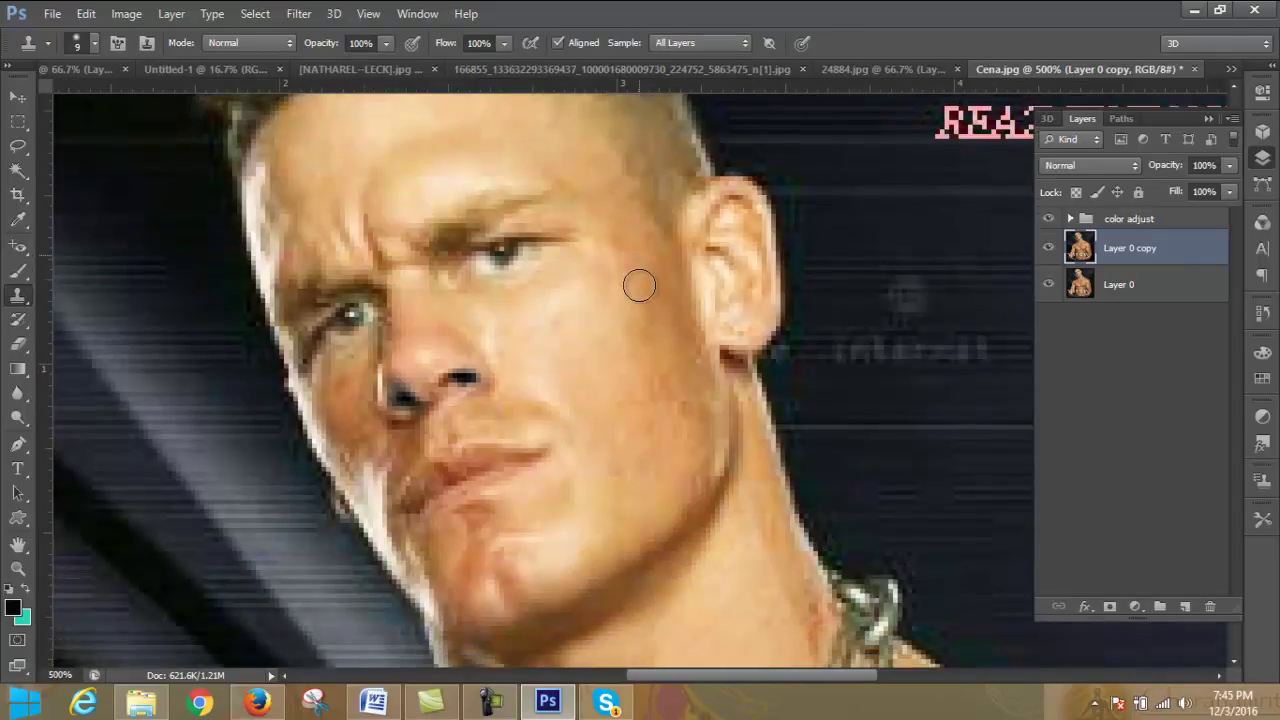
pyautogui.scroll(-1, 634, 286)
pyautogui.click(682, 396)
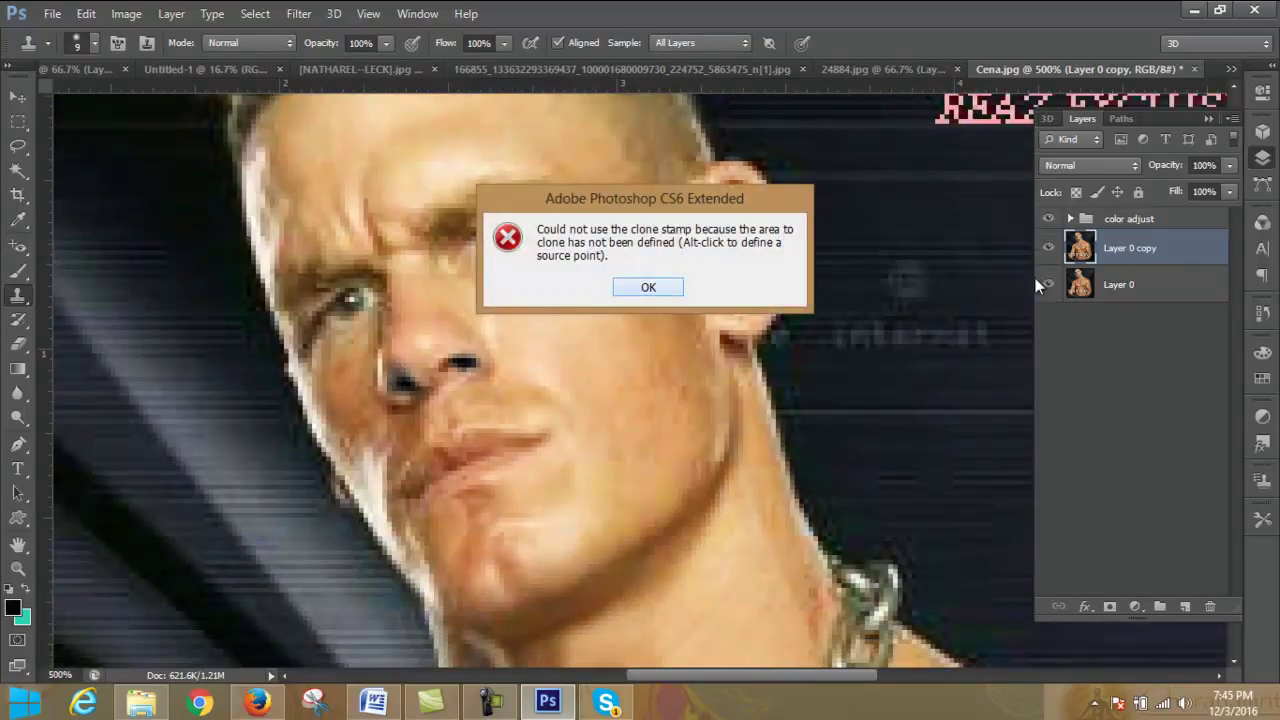
pyautogui.click(645, 288)
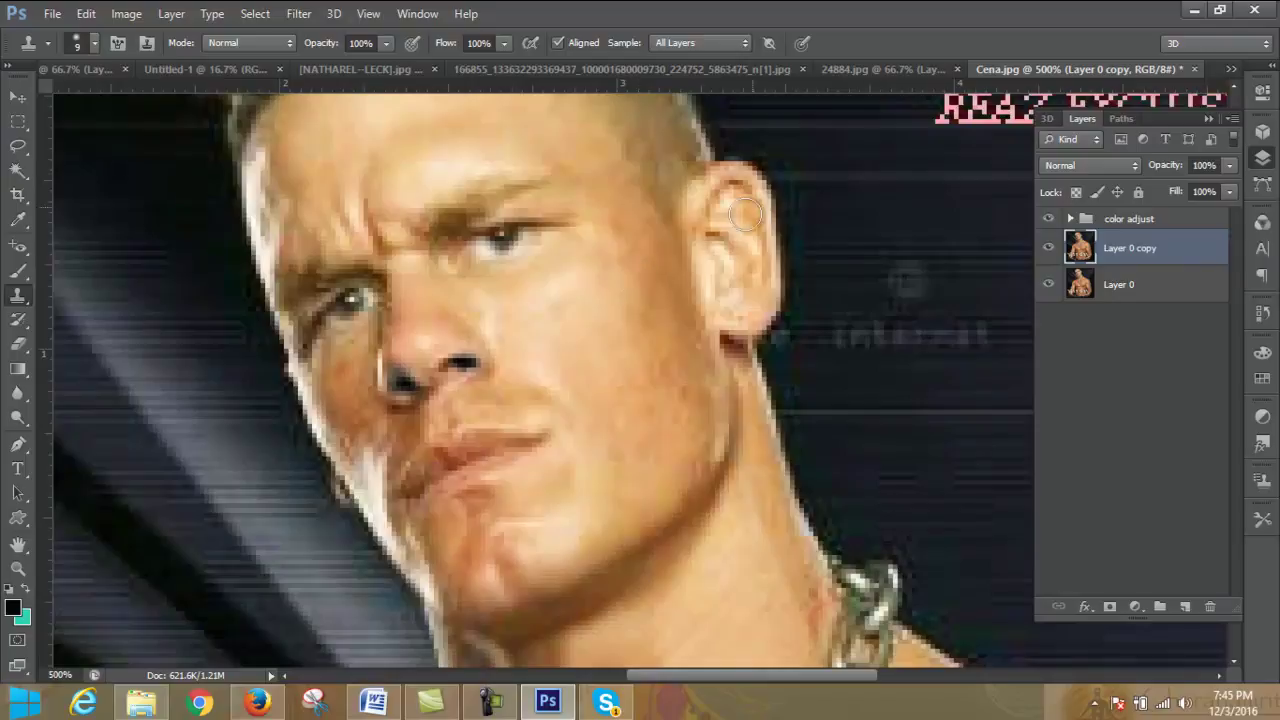
pyautogui.click(690, 388)
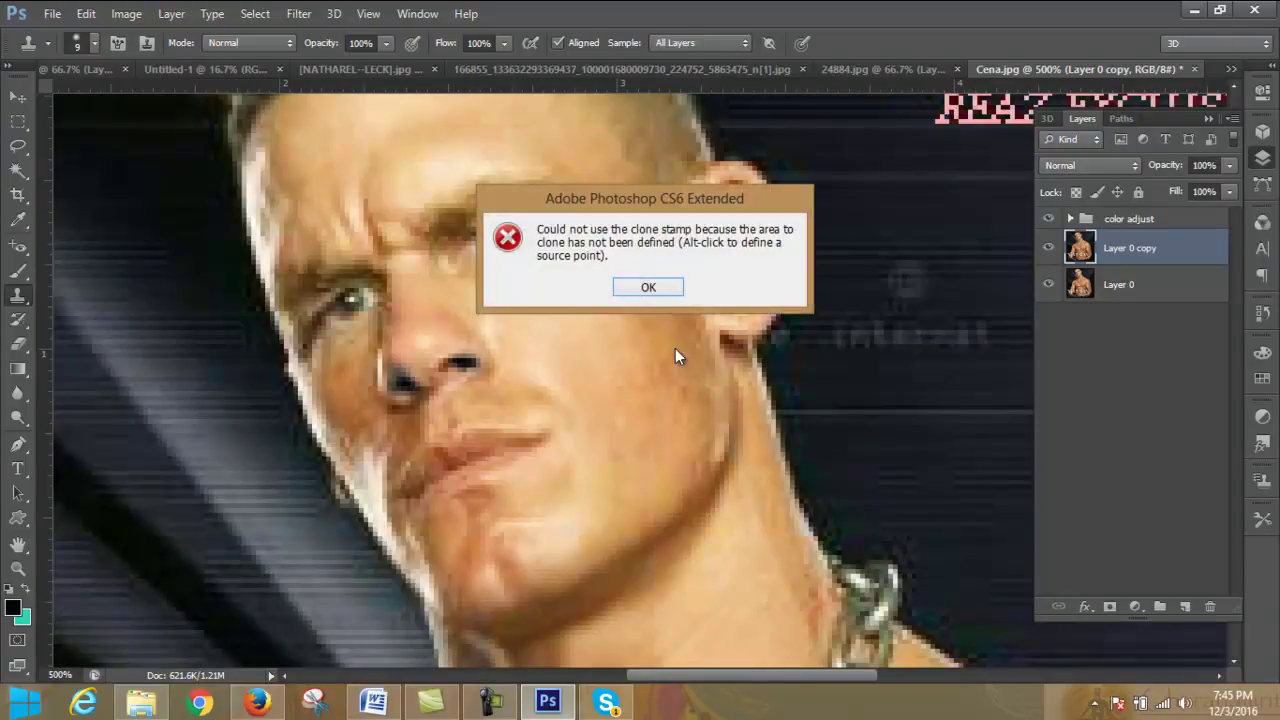
pyautogui.click(663, 290)
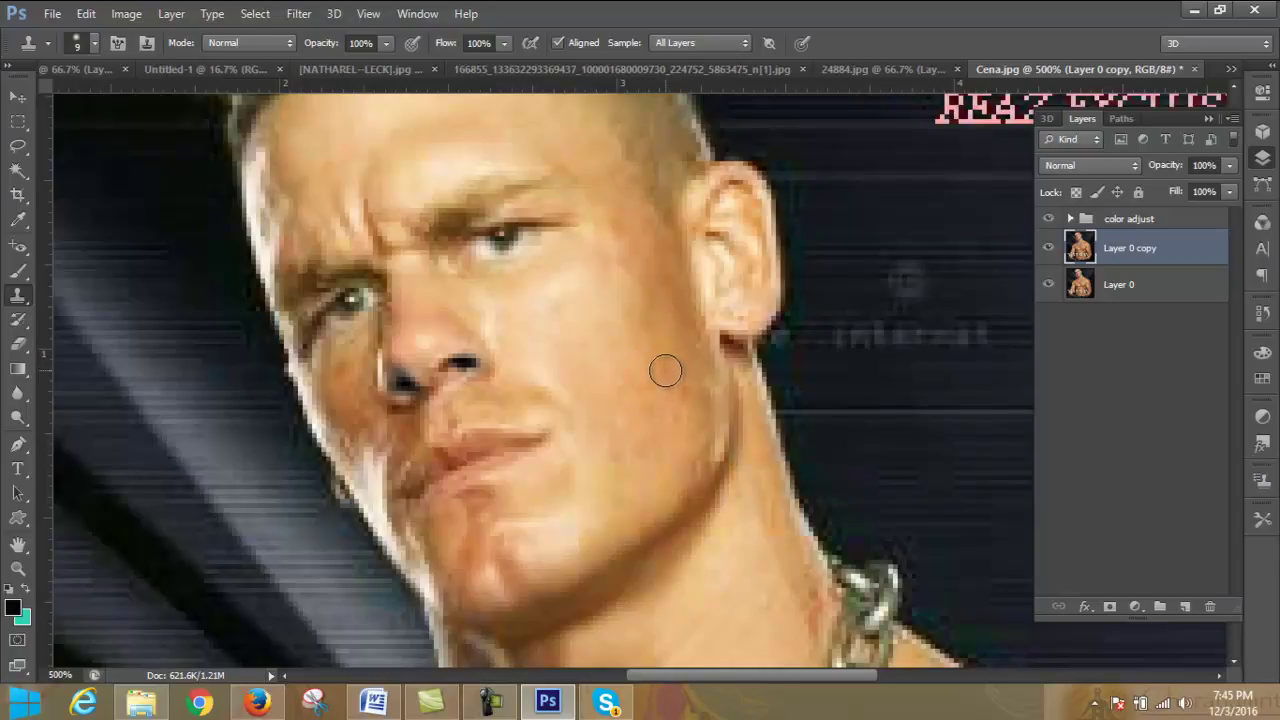
# - Spot-heal three blemishes on the cheek and a mark on the forehead
pyautogui.click(18, 246)
pyautogui.click(125, 243)
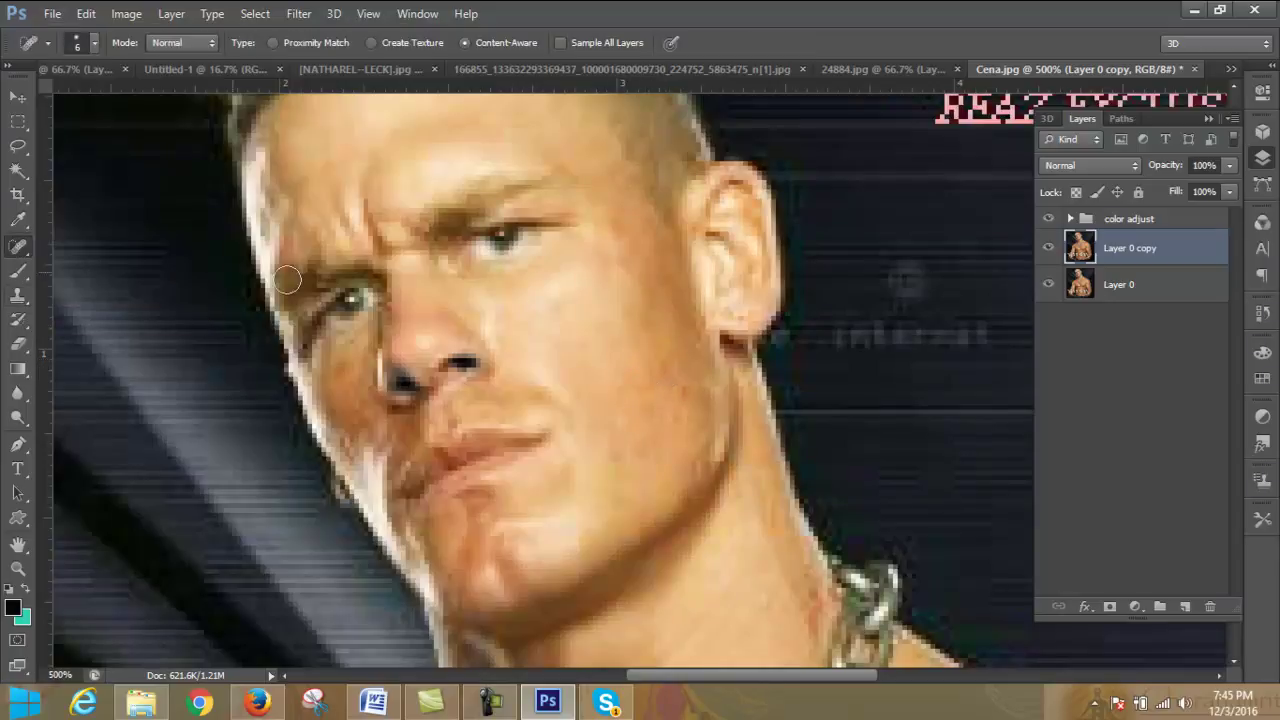
pyautogui.moveTo(663, 357); pyautogui.dragTo(618, 440)
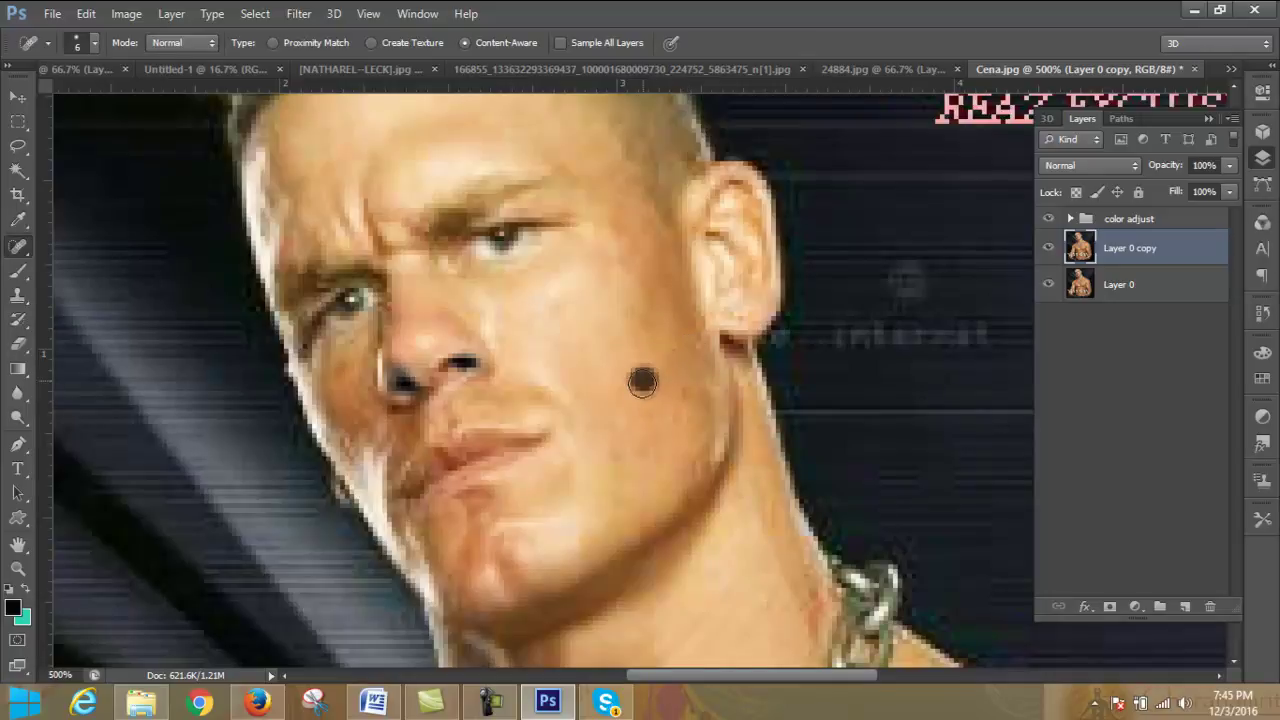
pyautogui.moveTo(611, 256); pyautogui.dragTo(646, 338)
pyautogui.moveTo(557, 303); pyautogui.dragTo(536, 318)
pyautogui.scroll(1, 614, 356)
pyautogui.scroll(2, 614, 356)
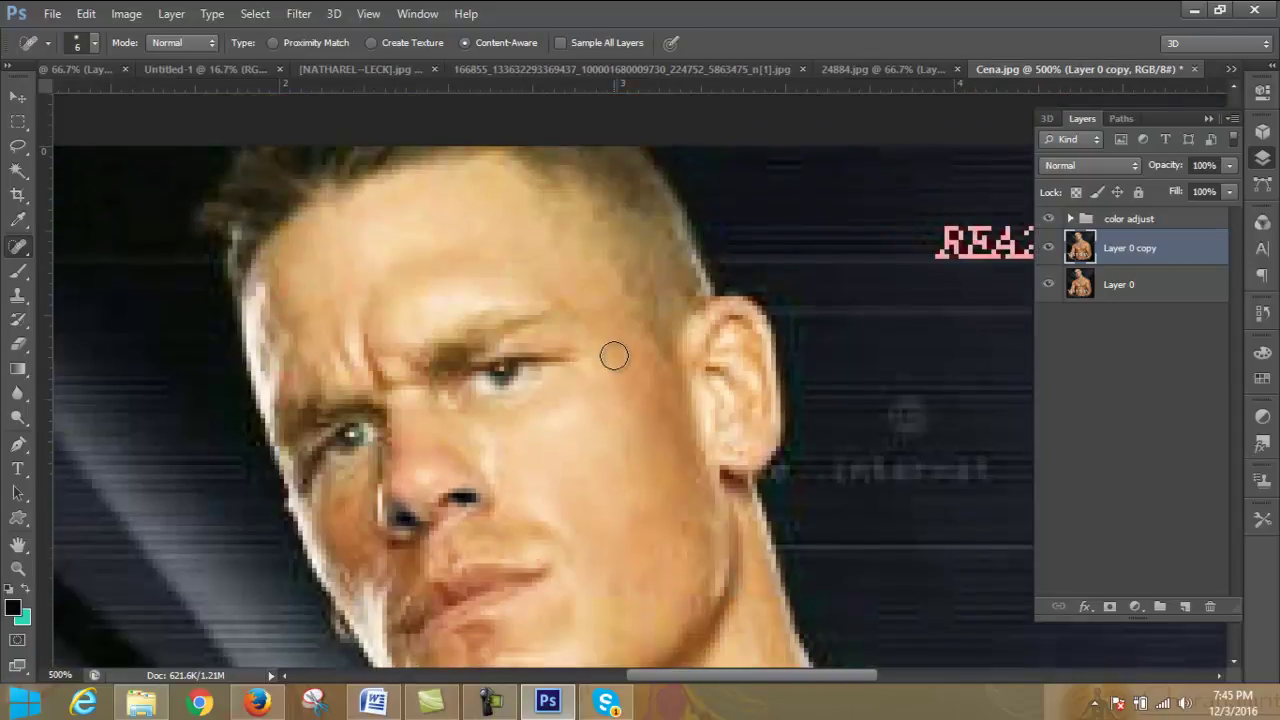
pyautogui.moveTo(420, 228); pyautogui.dragTo(445, 222)
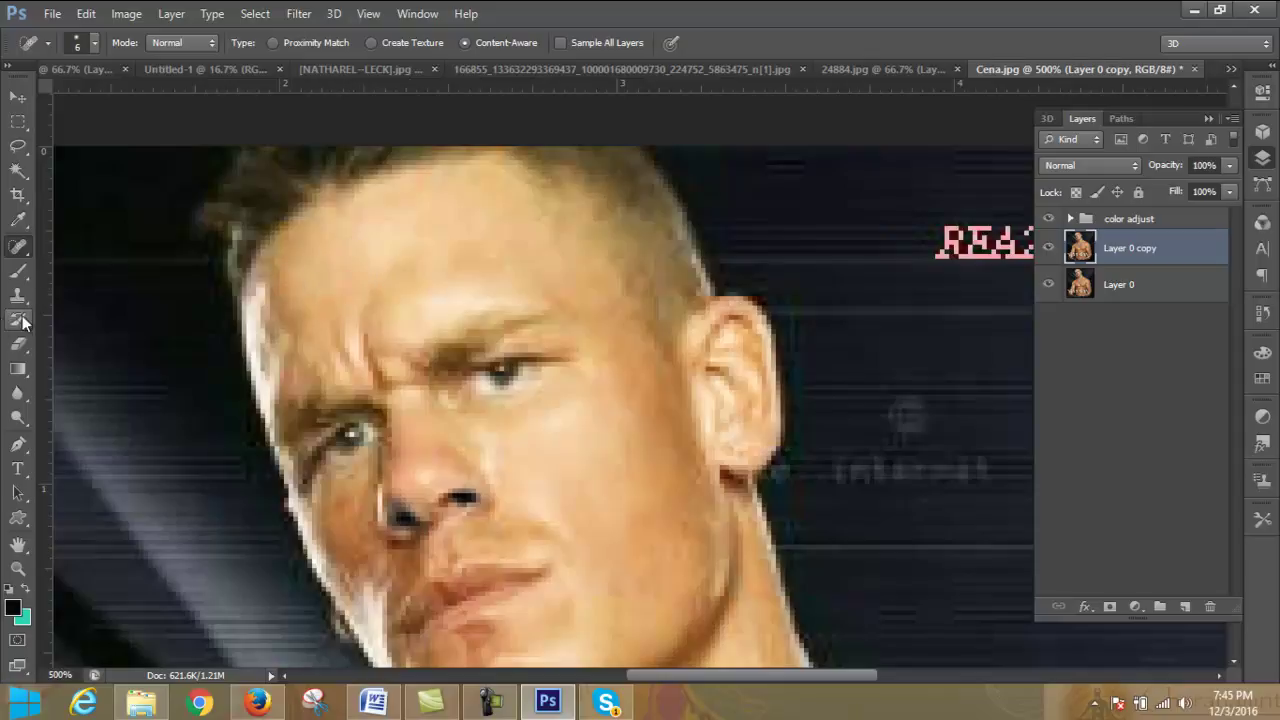
pyautogui.rightClick(17, 250)
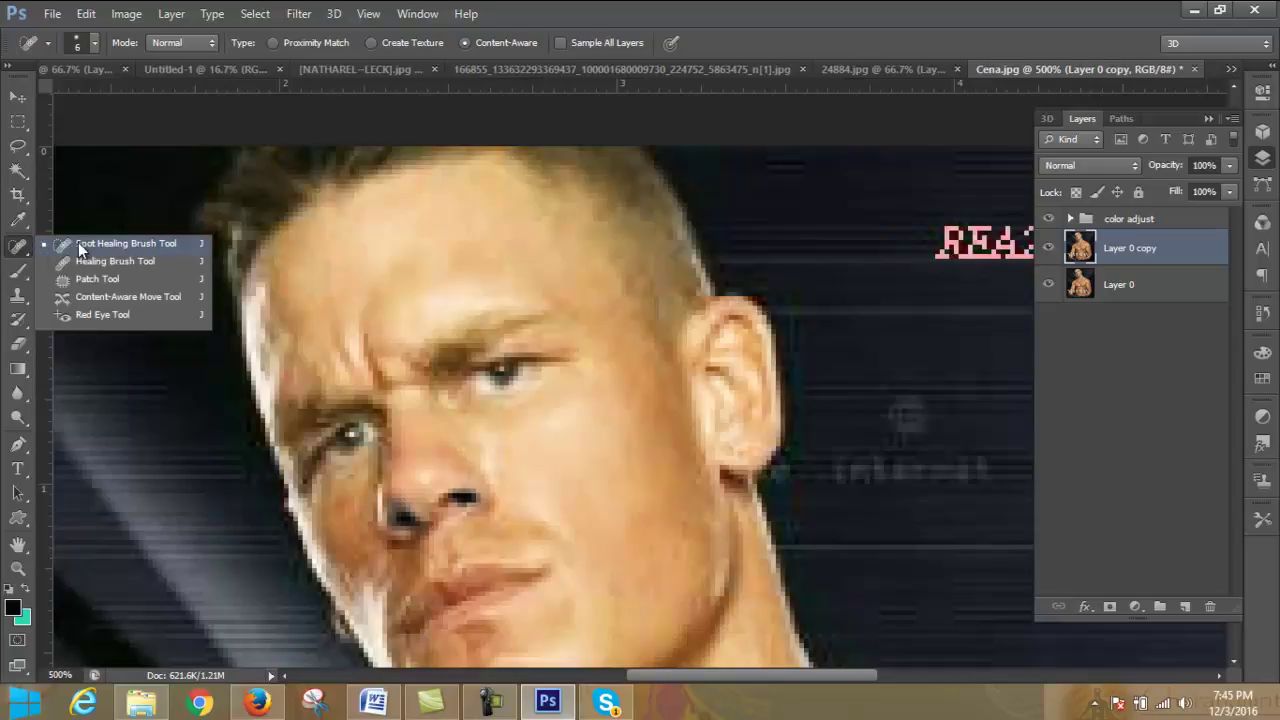
# - Select the Patch tool and bring the eye area into view
pyautogui.click(162, 281)
pyautogui.scroll(-3, 657, 357)
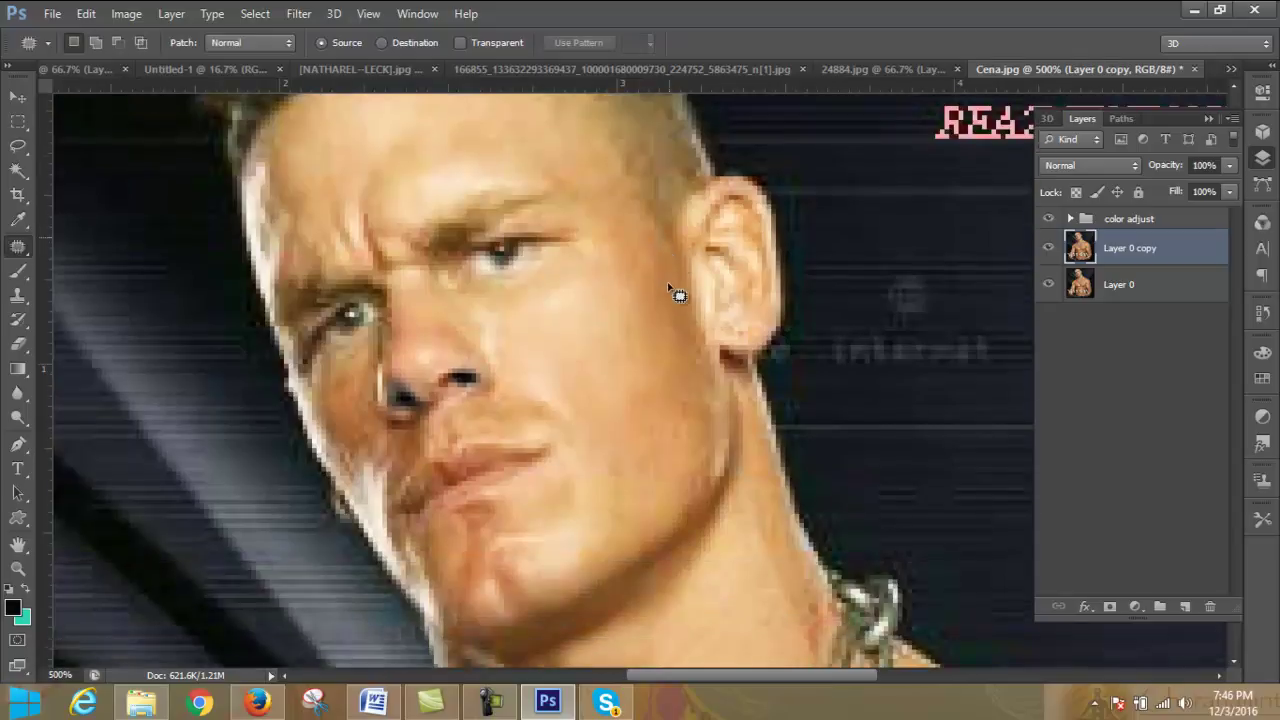
pyautogui.scroll(-1, 676, 350)
pyautogui.scroll(-1, 614, 400)
pyautogui.scroll(-2, 779, 390)
pyautogui.scroll(-2, 785, 395)
pyautogui.scroll(-2, 785, 395)
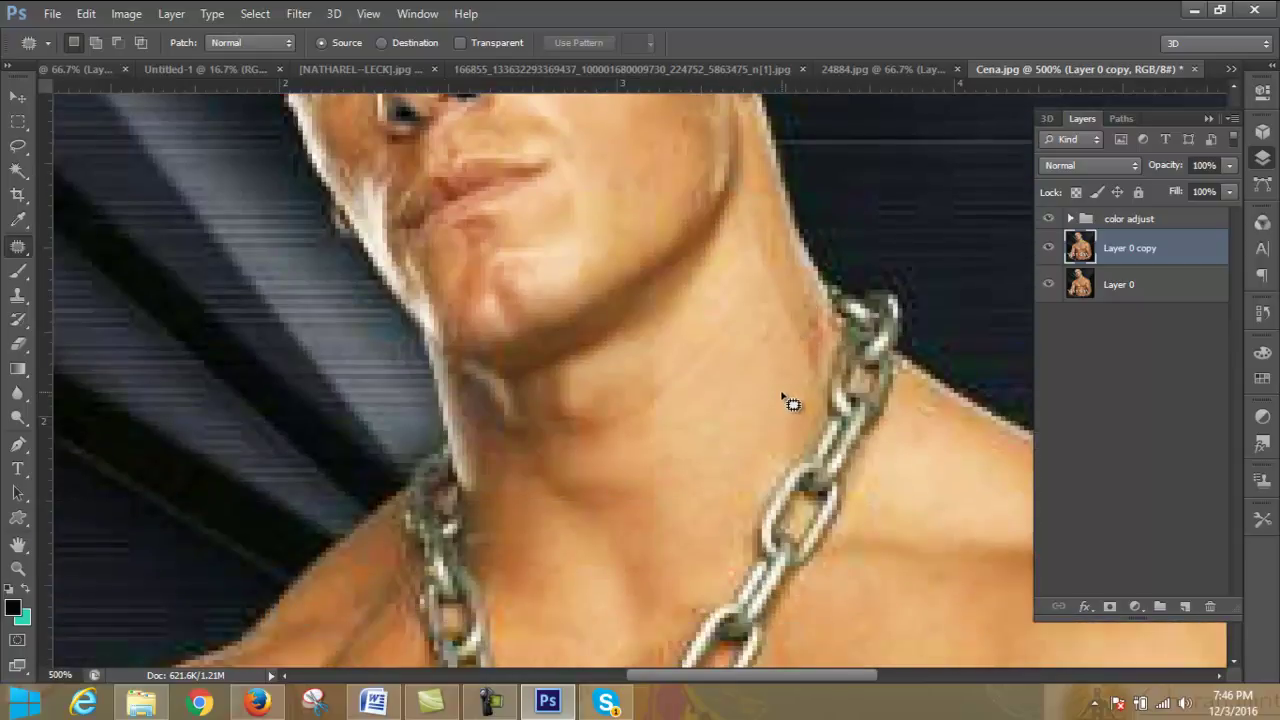
pyautogui.scroll(-2, 790, 400)
pyautogui.scroll(-5, 790, 400)
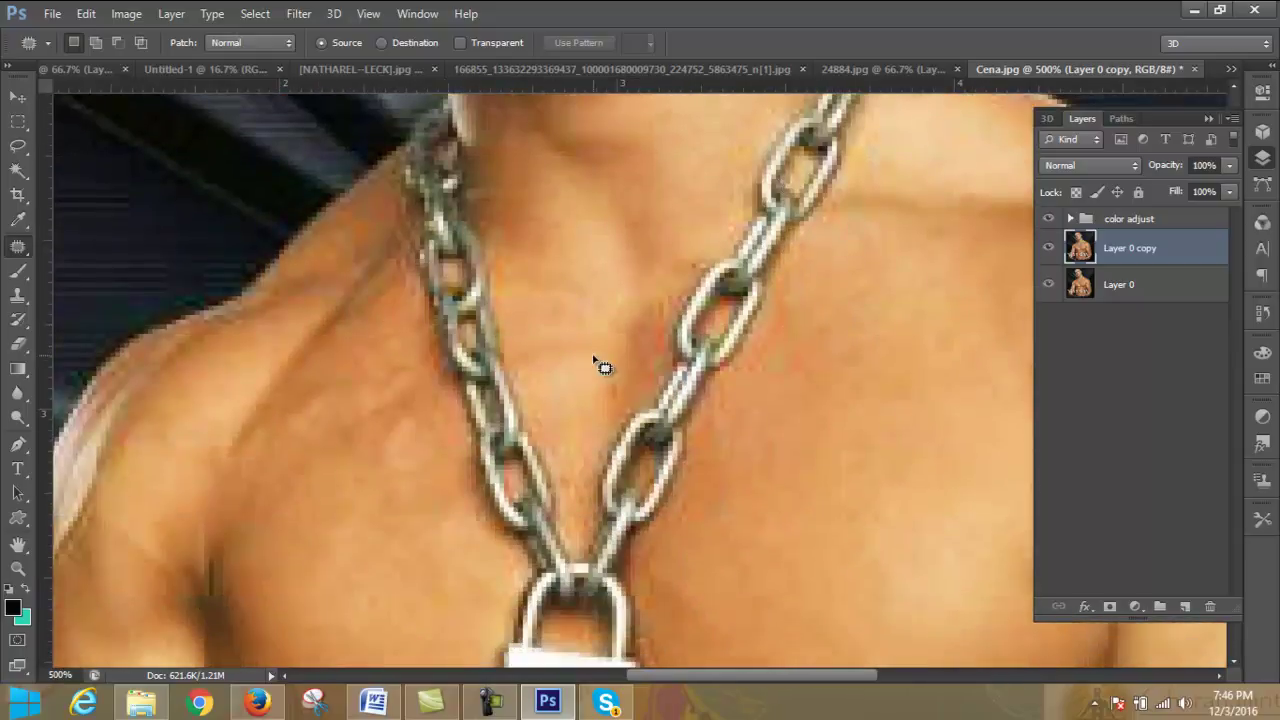
pyautogui.scroll(3, 596, 364)
pyautogui.scroll(3, 596, 364)
pyautogui.scroll(2, 596, 364)
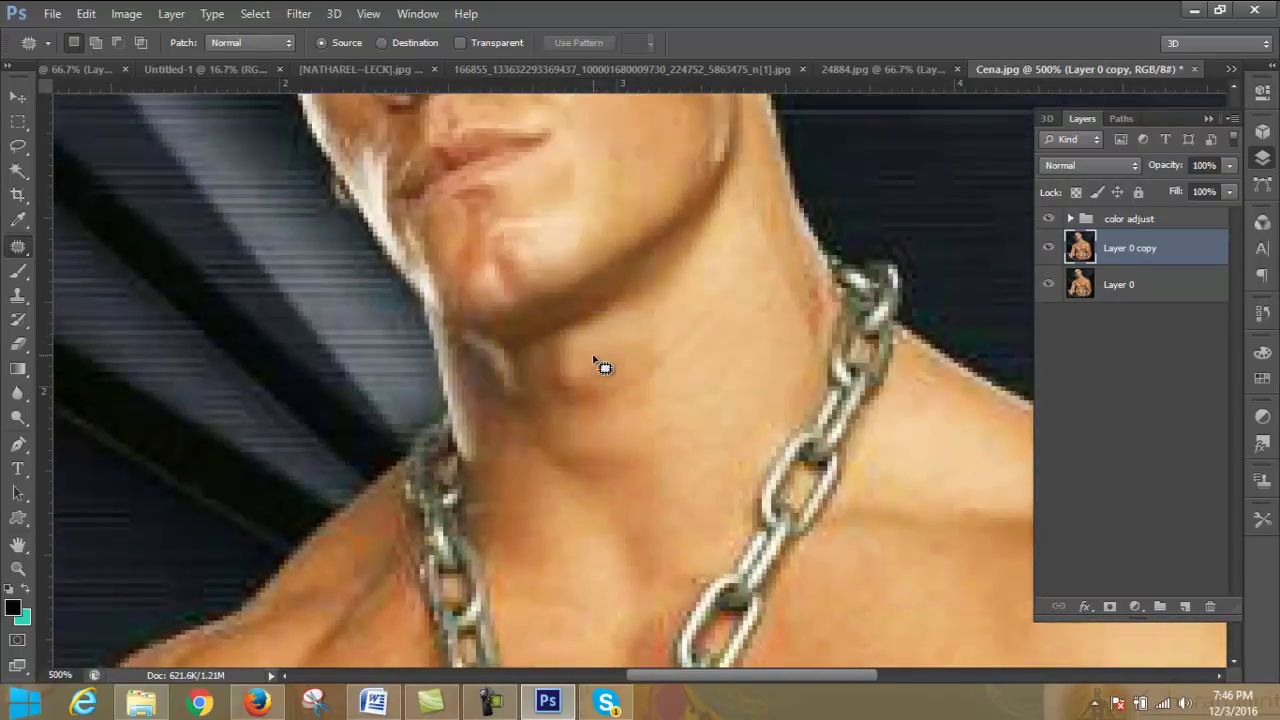
pyautogui.scroll(3, 596, 364)
pyautogui.scroll(4, 596, 364)
pyautogui.scroll(2, 596, 364)
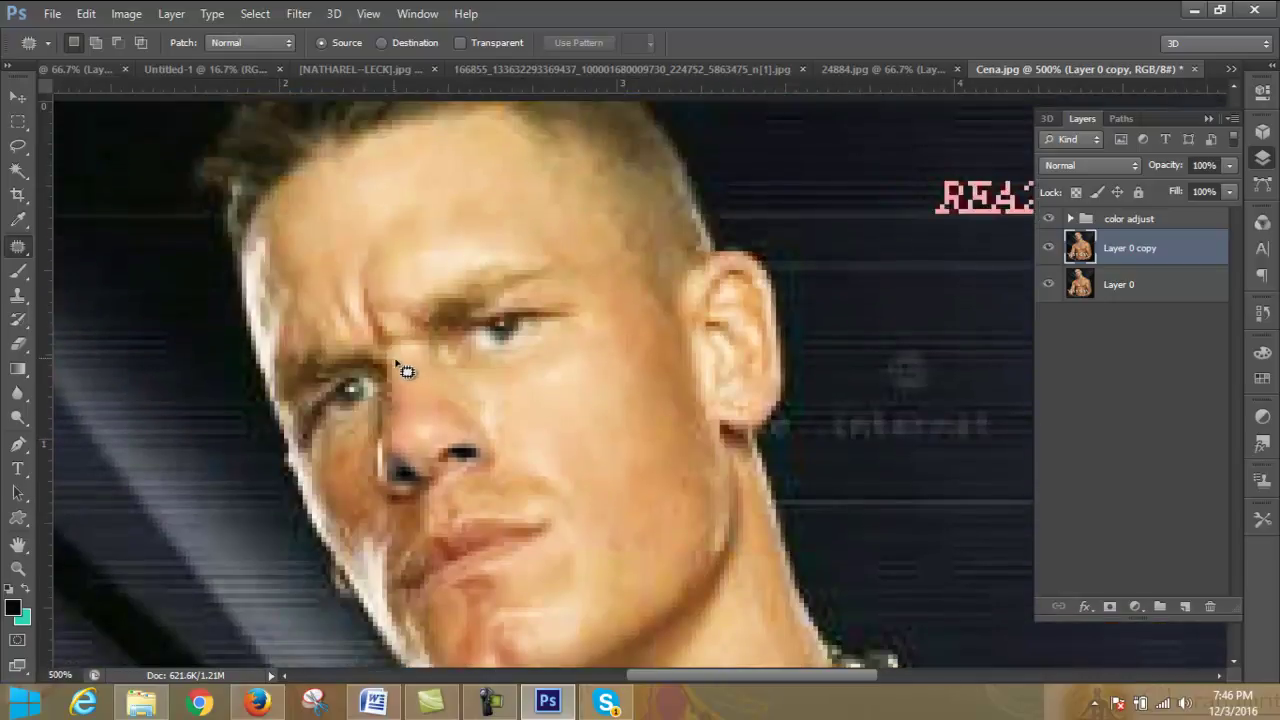
# - Patch the area around the right eye with cheek skin and deselect
pyautogui.rightClick(18, 250)
pyautogui.click(494, 300)
pyautogui.moveTo(543, 277); pyautogui.dragTo(556, 284)
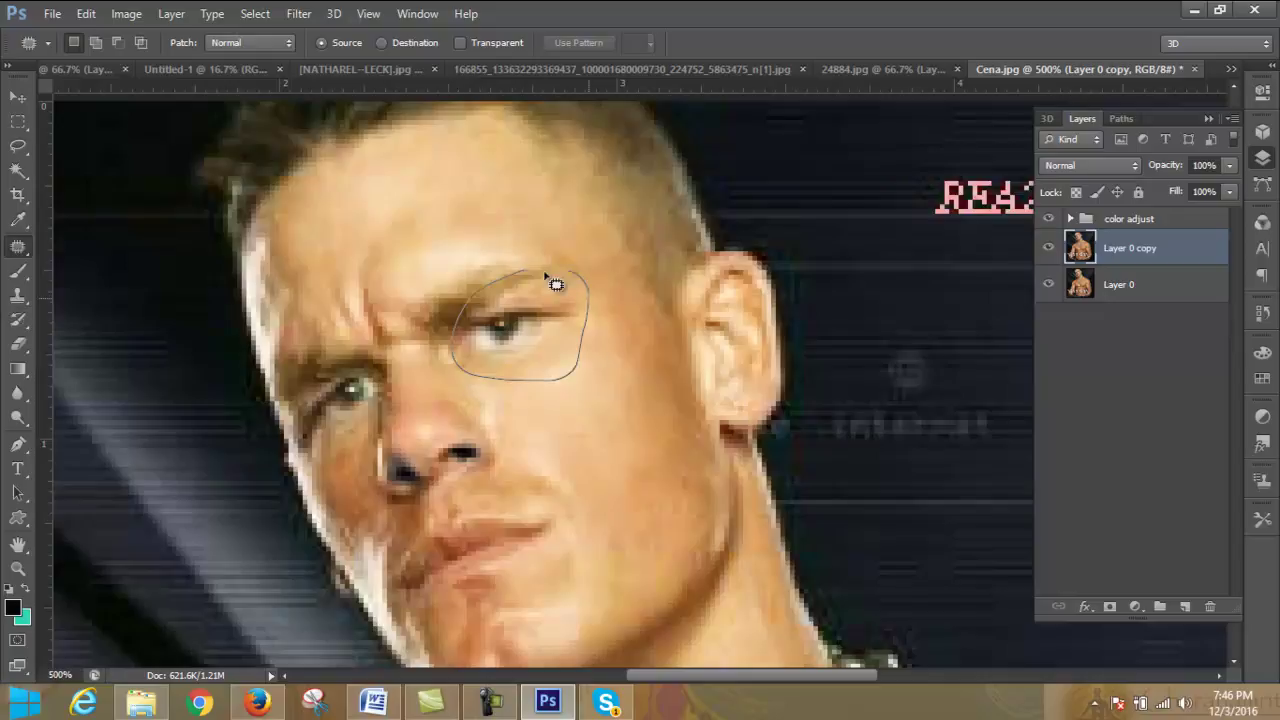
pyautogui.moveTo(560, 349); pyautogui.dragTo(603, 420)
pyautogui.hotkey('ctrl', 'd')
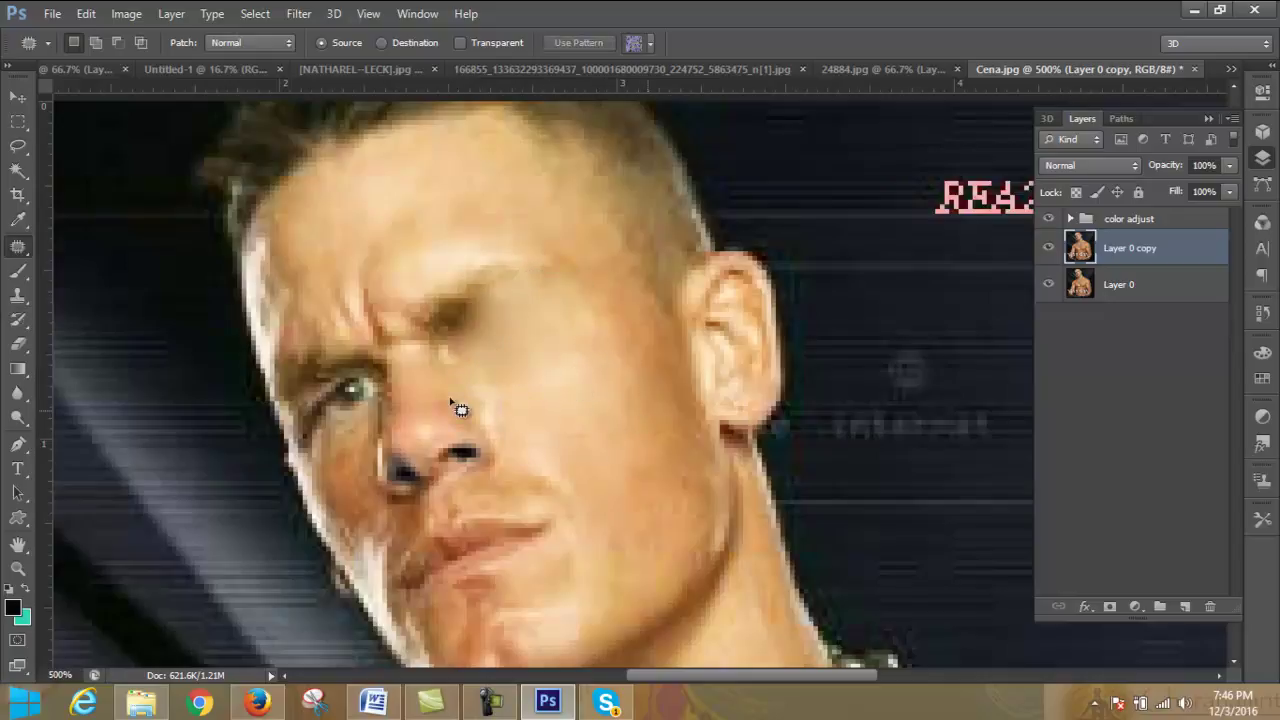
# - Paint with the History Brush to restore original detail in the right eye and lips
pyautogui.click(18, 320)
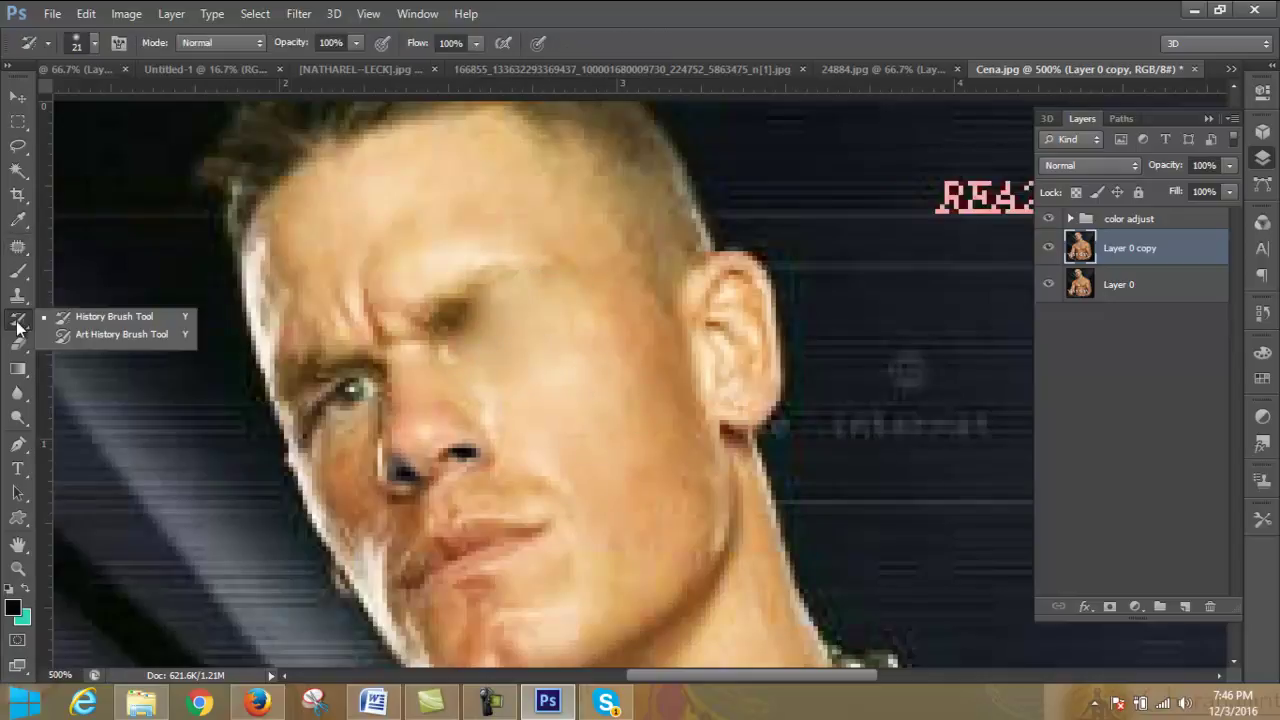
pyautogui.click(100, 317)
pyautogui.moveTo(430, 305); pyautogui.dragTo(540, 298)
pyautogui.moveTo(483, 537); pyautogui.dragTo(540, 530)
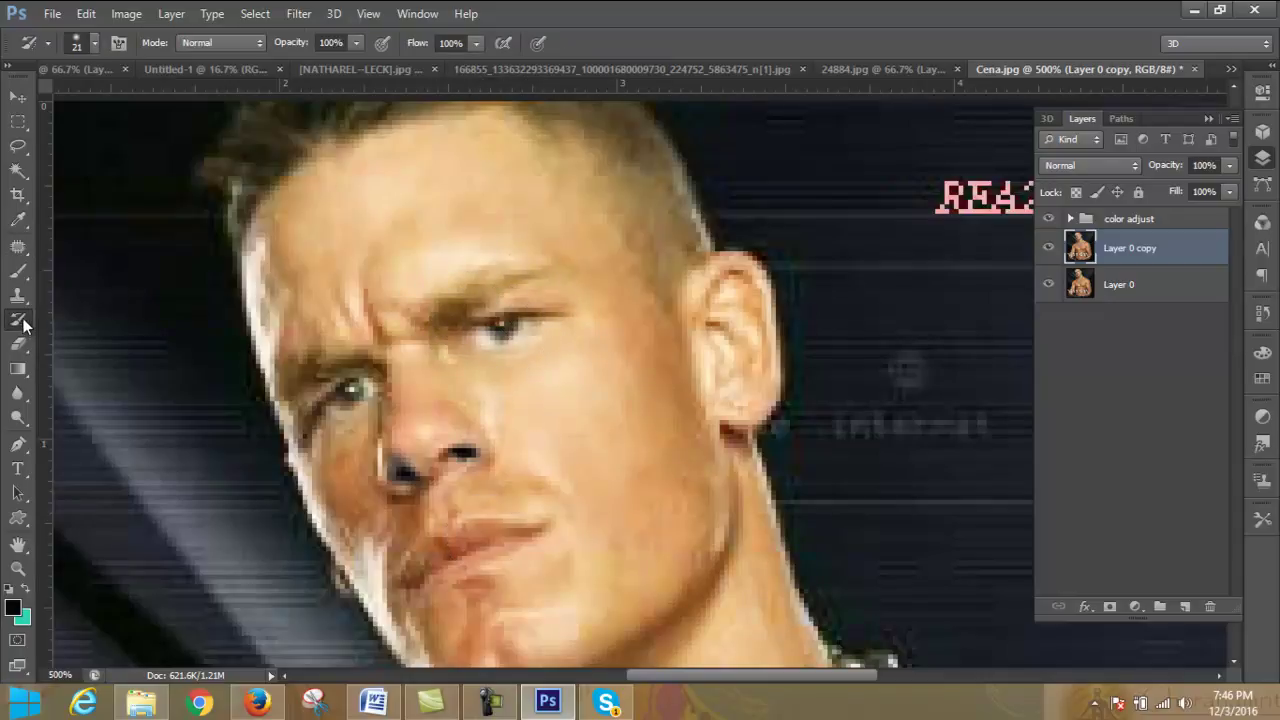
pyautogui.moveTo(469, 338); pyautogui.dragTo(495, 347)
pyautogui.click(18, 121)
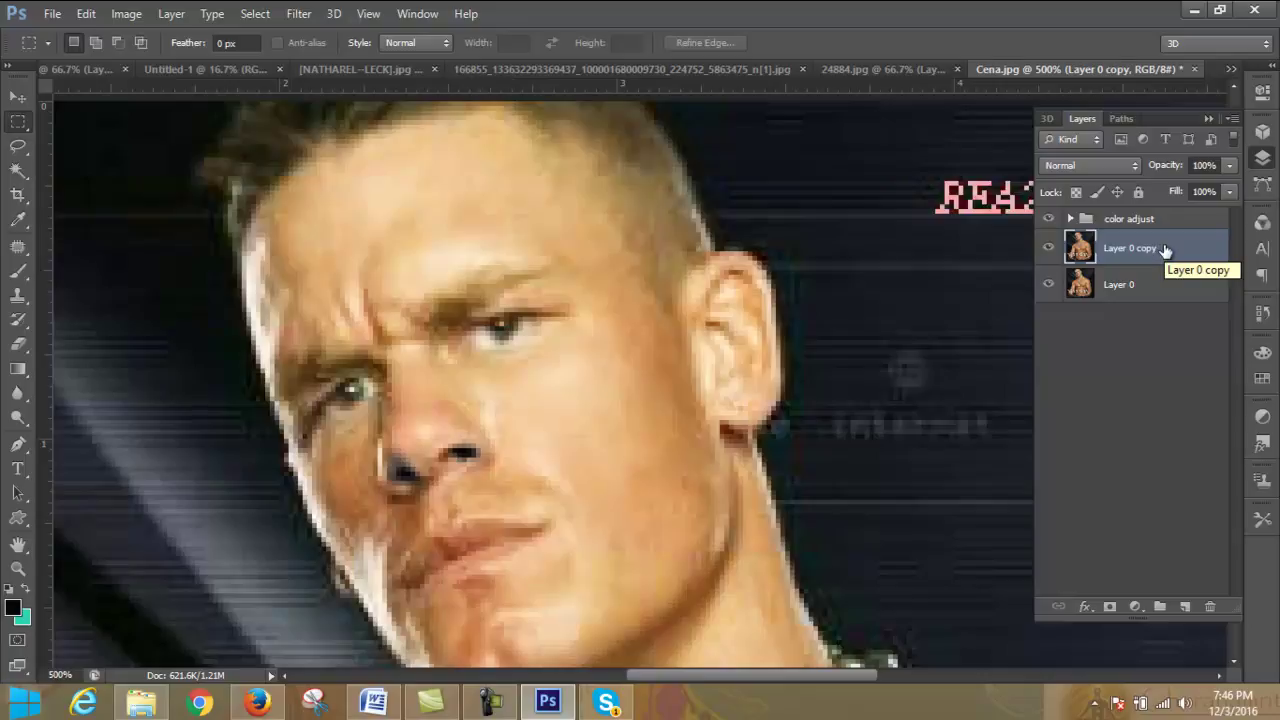
pyautogui.hotkey('ctrl', '-')
pyautogui.hotkey('ctrl', '-')
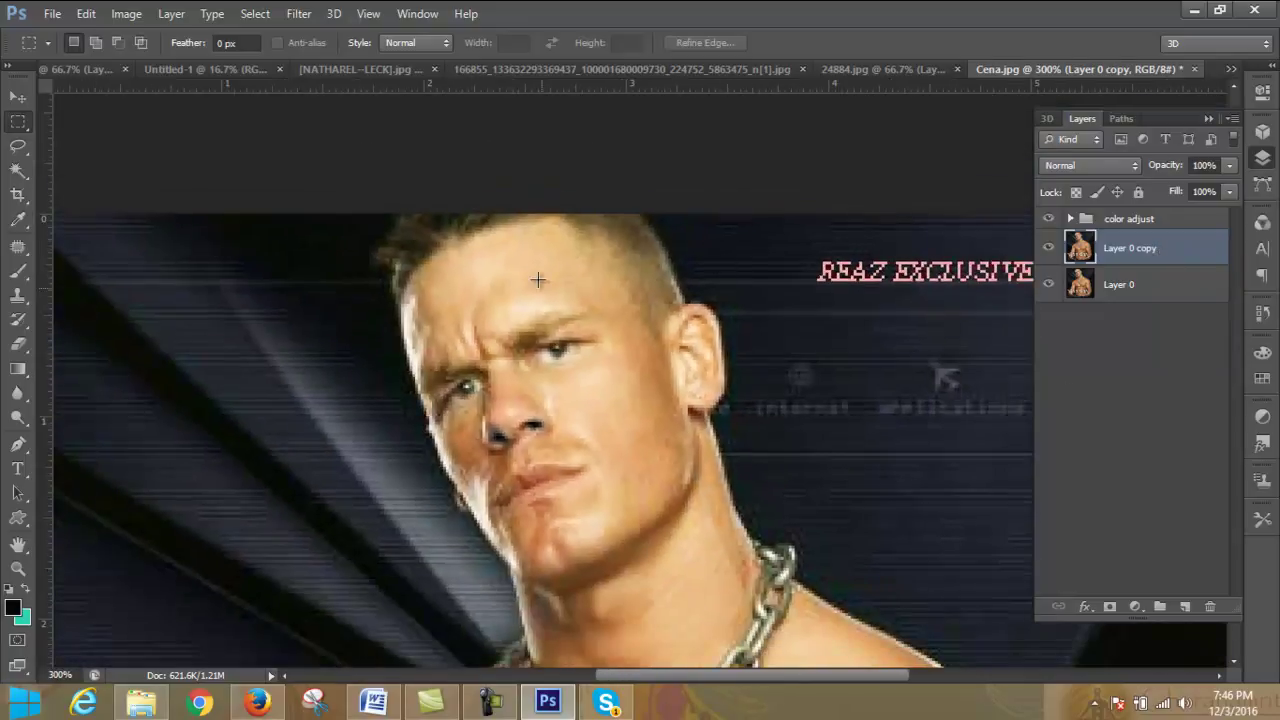
pyautogui.scroll(-1, 540, 280)
pyautogui.scroll(-2, 600, 300)
pyautogui.scroll(-1, 630, 315)
pyautogui.scroll(-2, 665, 335)
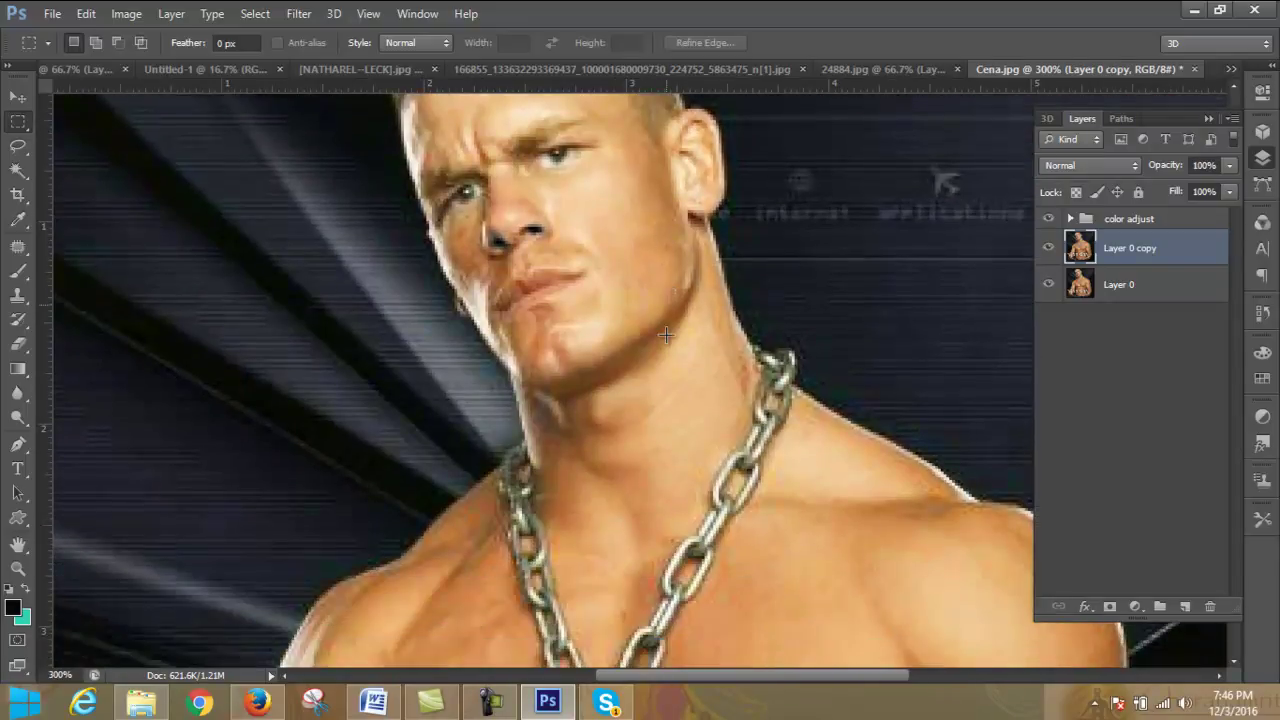
pyautogui.scroll(-1, 665, 335)
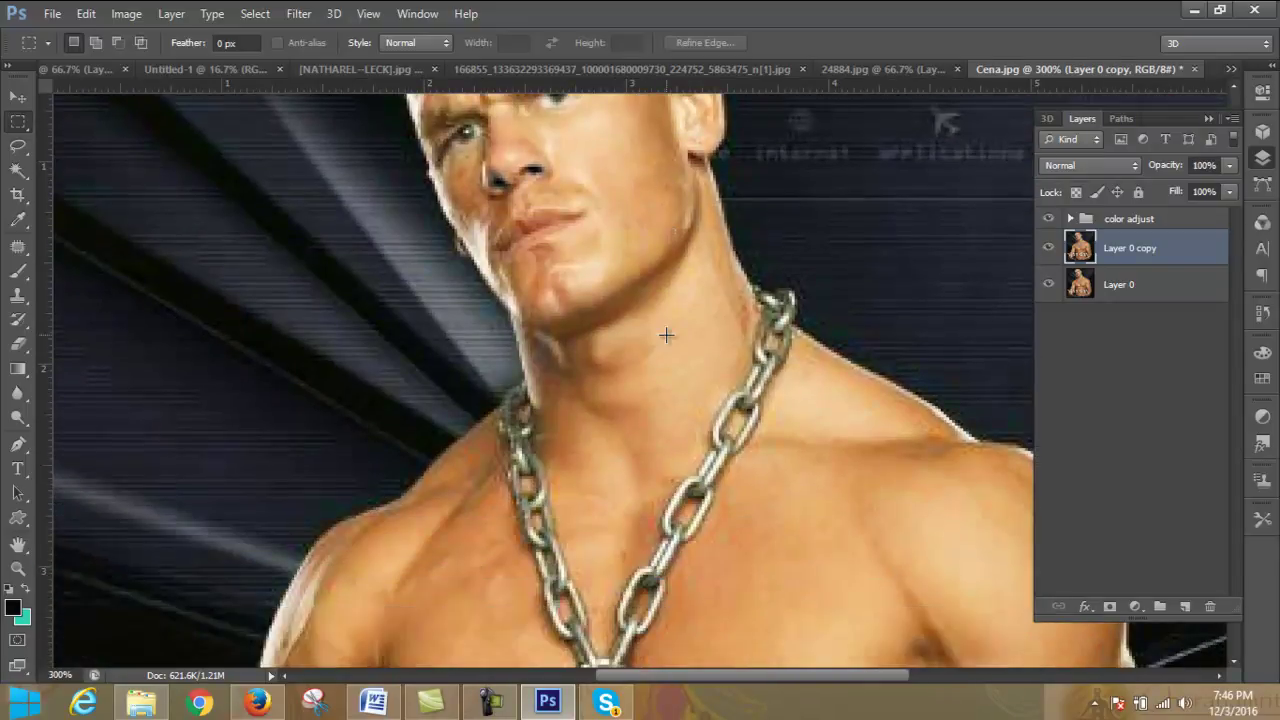
pyautogui.scroll(-1, 684, 350)
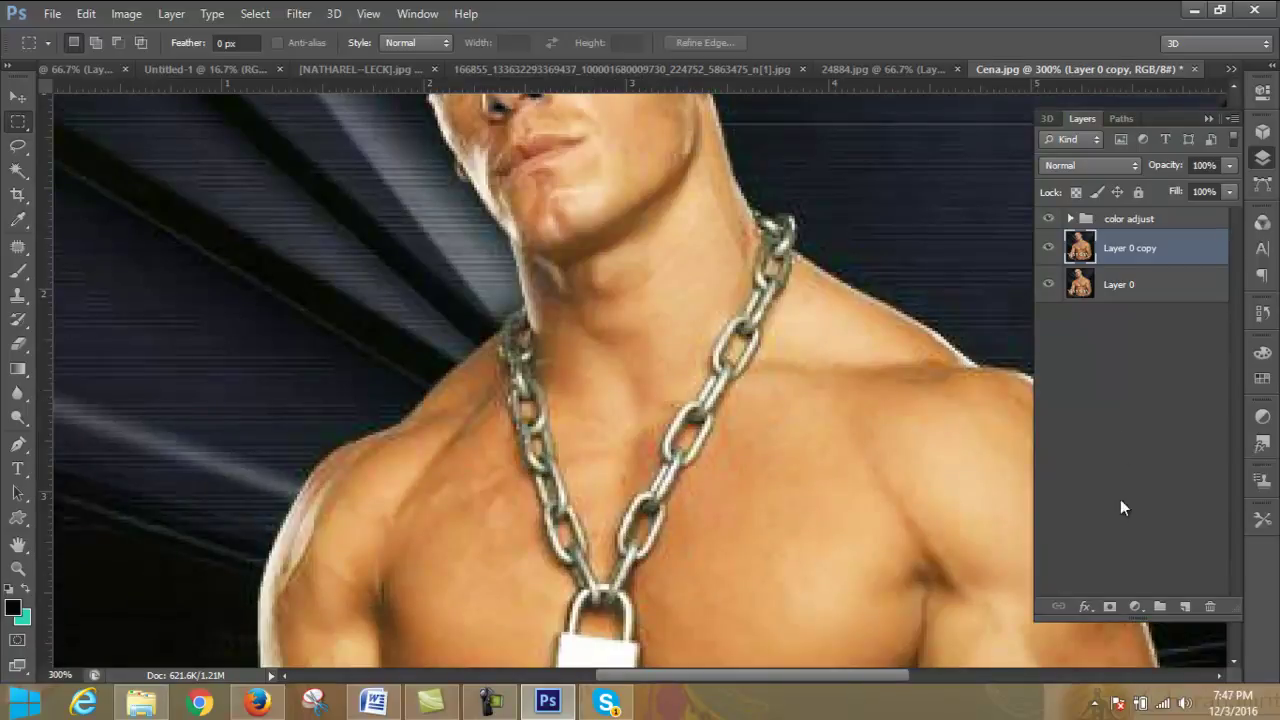
# - Add empty Layer 1 above Layer 0 copy and sample a light face skin tone as paint colour
pyautogui.click(1186, 606)
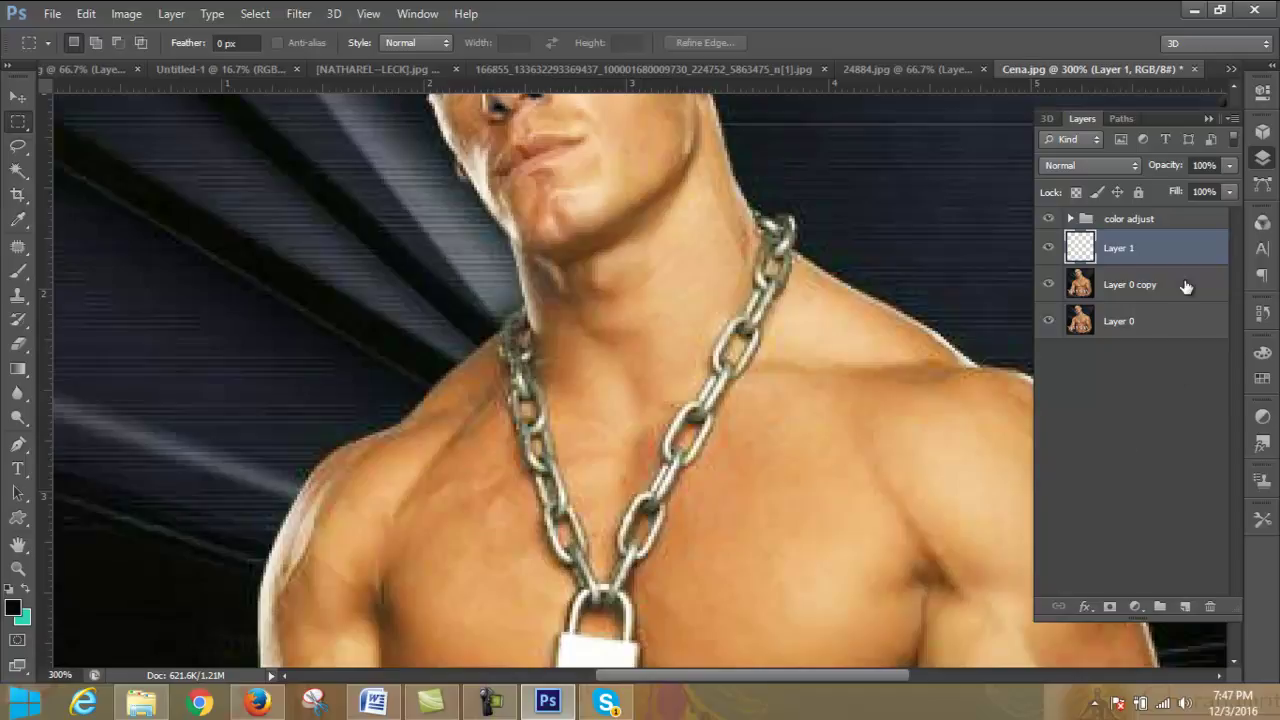
pyautogui.scroll(3, 786, 398)
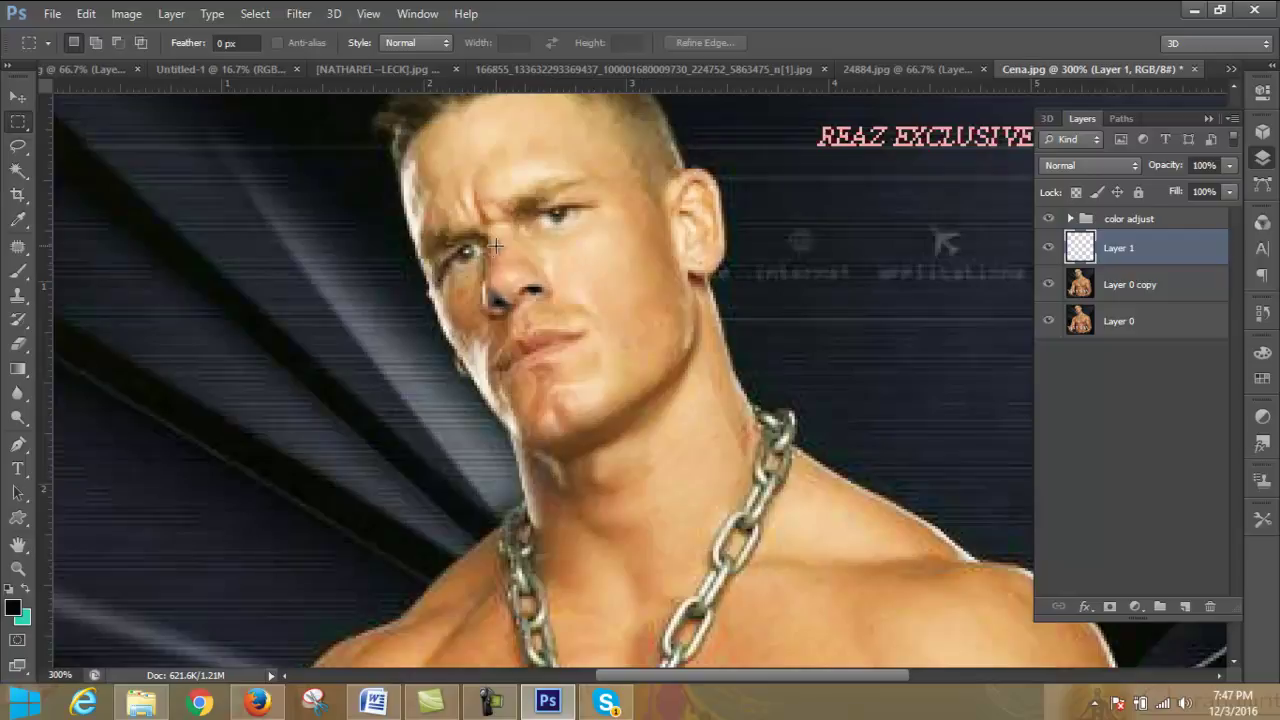
pyautogui.click(19, 220)
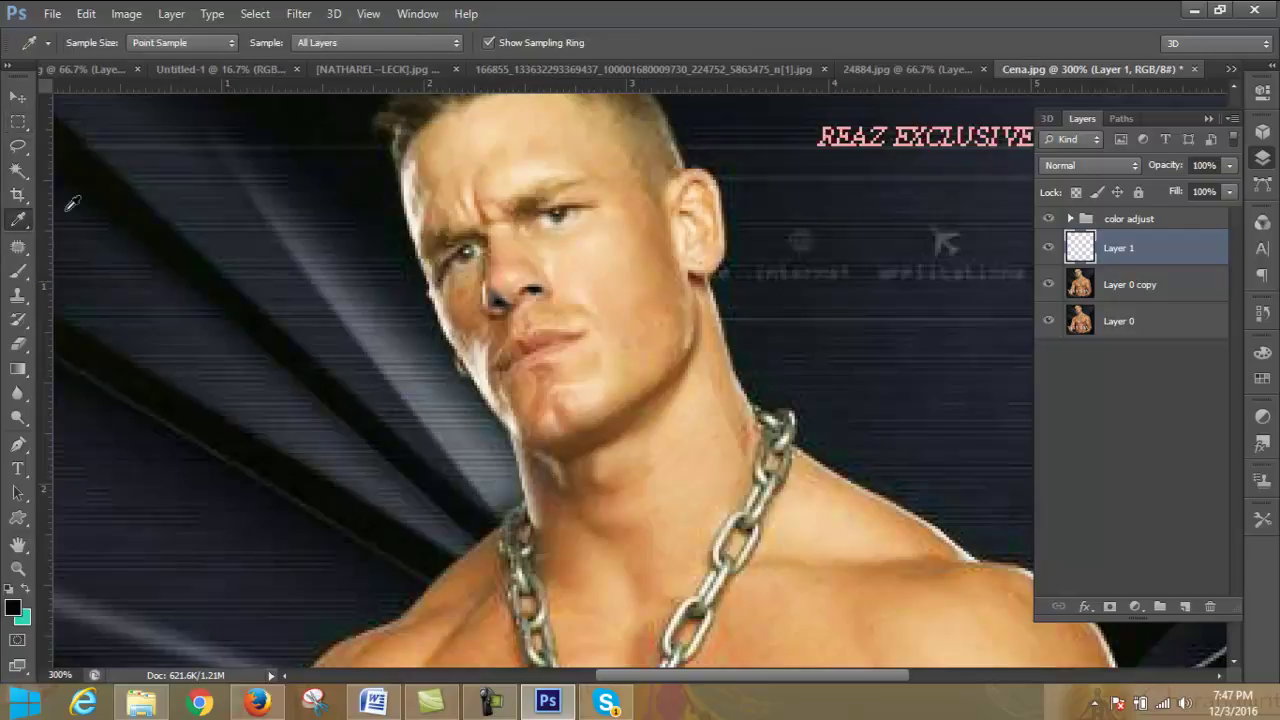
pyautogui.click(18, 270)
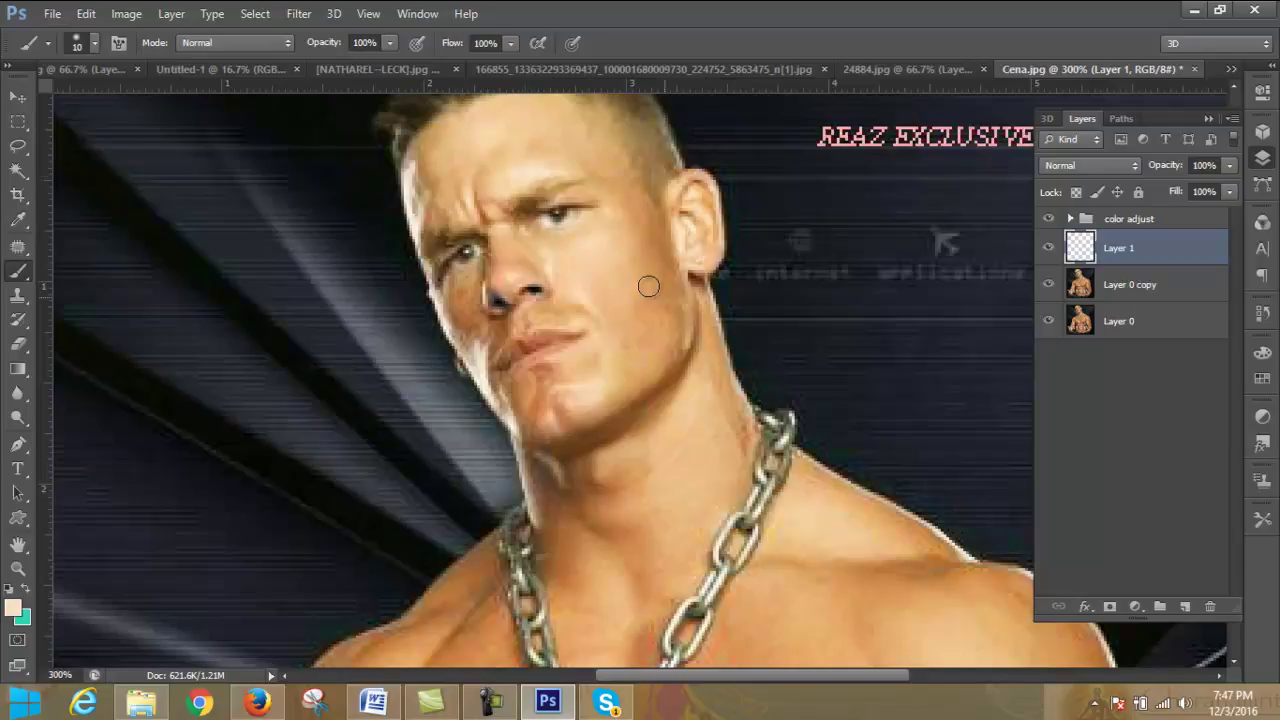
pyautogui.scroll(-2, 697, 333)
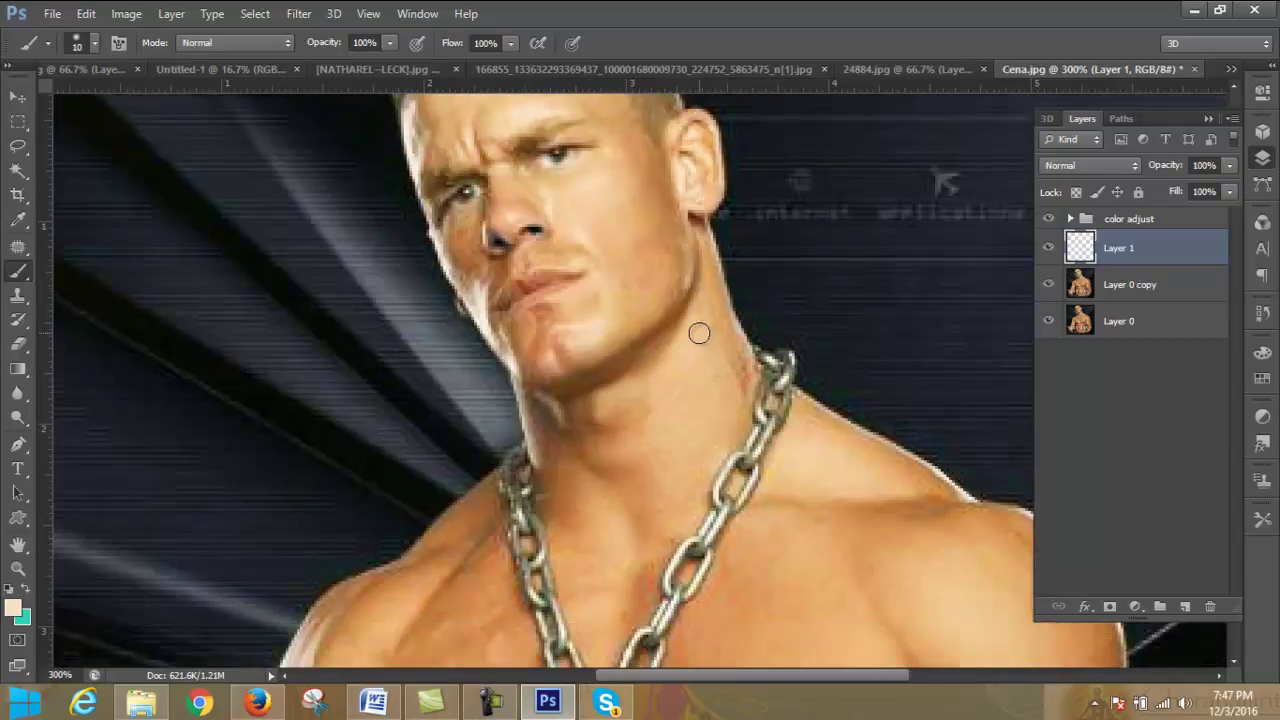
pyautogui.scroll(-3, 697, 333)
pyautogui.scroll(5, 697, 333)
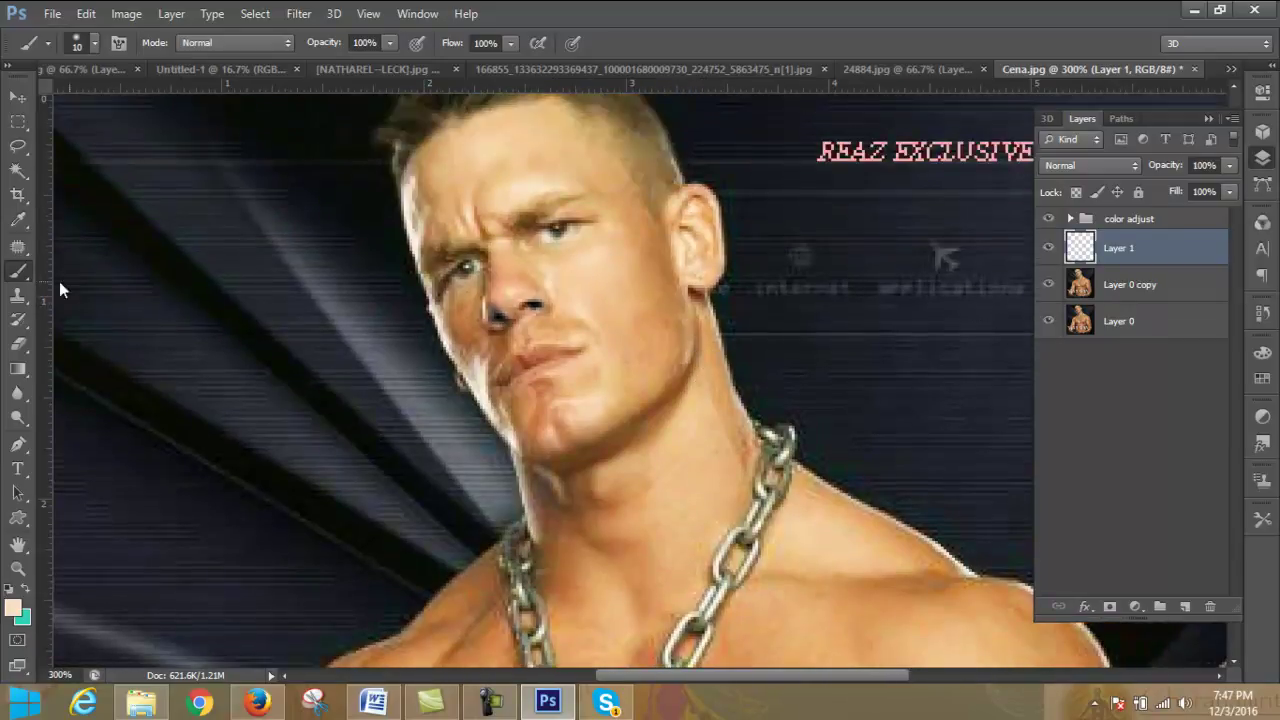
# - Set the brush to 12% opacity, 0% hardness and 20 px size
pyautogui.click(390, 43)
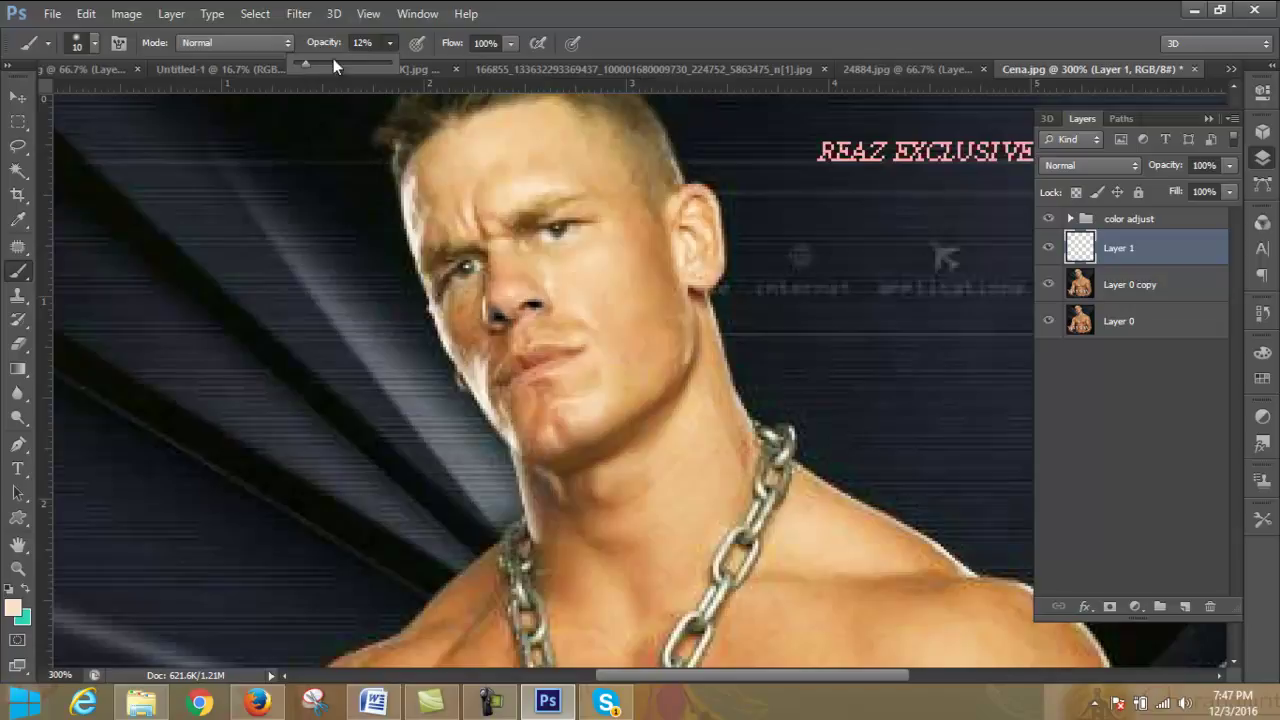
pyautogui.click(390, 43)
pyautogui.click(94, 46)
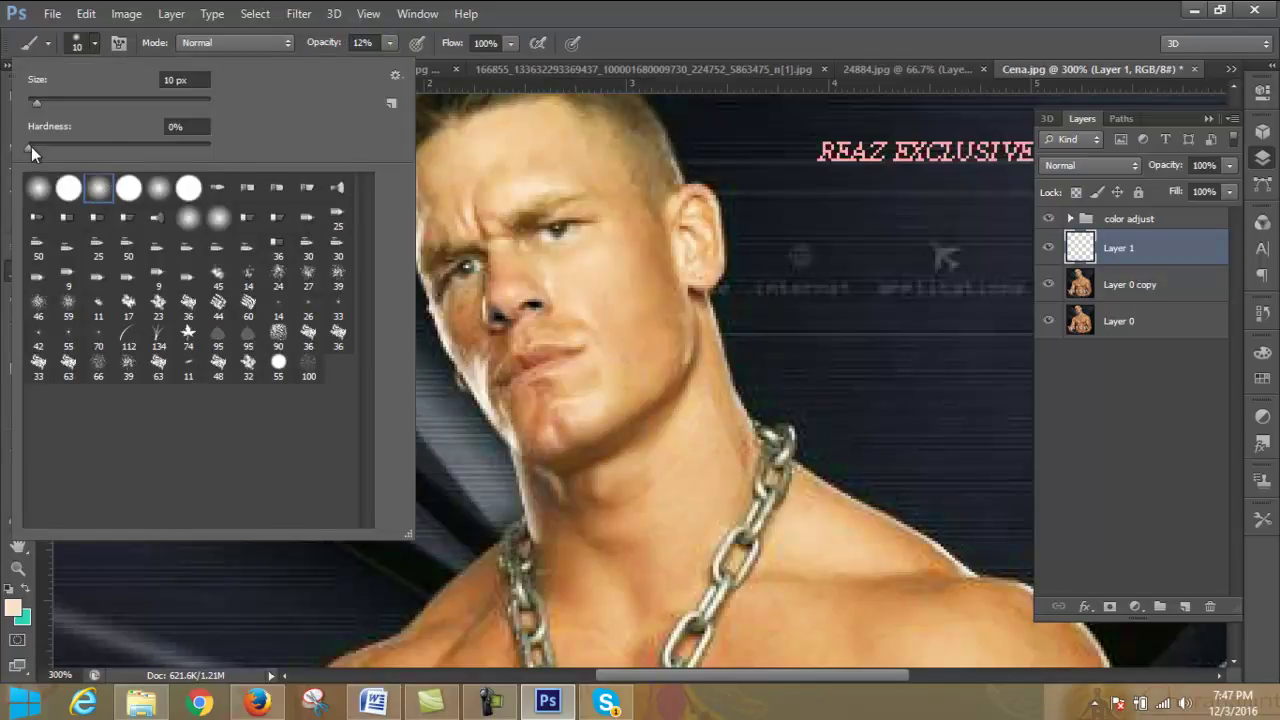
pyautogui.click(31, 146)
pyautogui.click(92, 42)
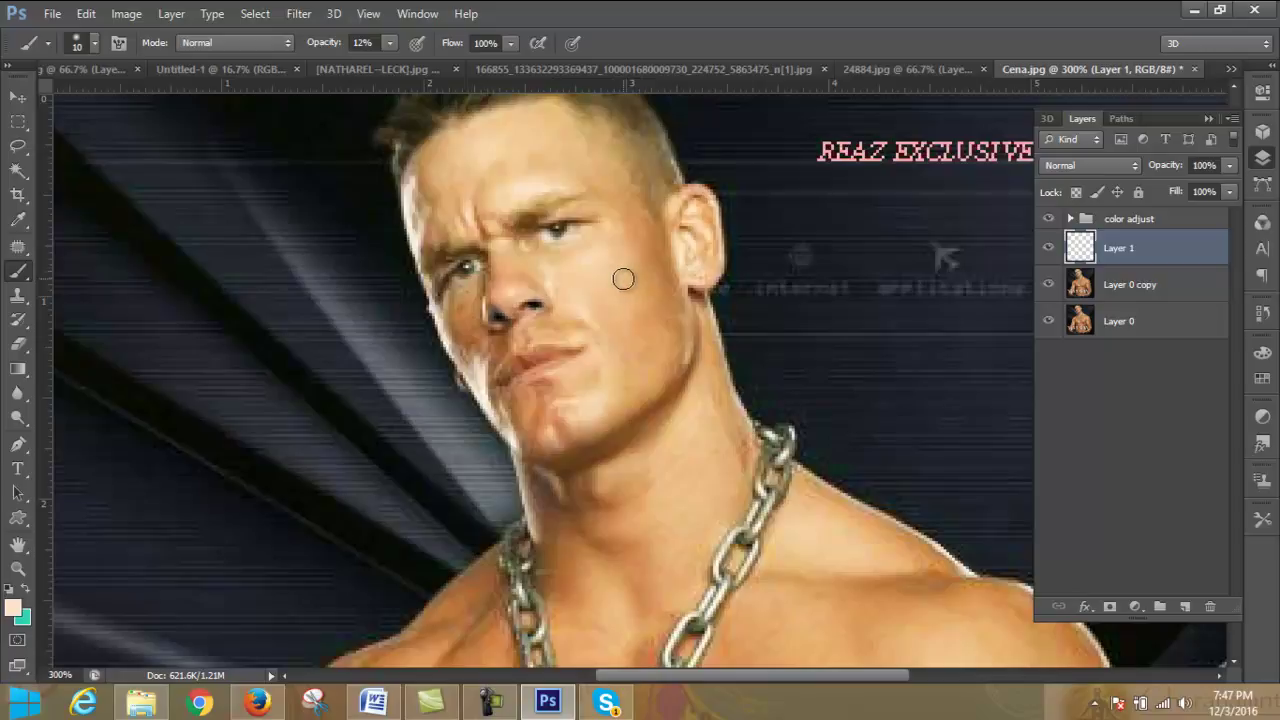
pyautogui.press(']')
# - Paint faint skin tone over the right cheek, chin and jaw on Layer 1
pyautogui.moveTo(633, 291)
pyautogui.mouseDown()
pyautogui.moveTo(640, 277)
pyautogui.moveTo(631, 343)
pyautogui.moveTo(631, 234)
pyautogui.moveTo(642, 344)
pyautogui.moveTo(614, 420)
pyautogui.moveTo(634, 380)
pyautogui.moveTo(634, 417)
pyautogui.moveTo(641, 390)
pyautogui.moveTo(525, 351)
pyautogui.moveTo(497, 347)
pyautogui.moveTo(500, 377)
pyautogui.moveTo(492, 287)
pyautogui.moveTo(570, 375)
pyautogui.mouseUp()
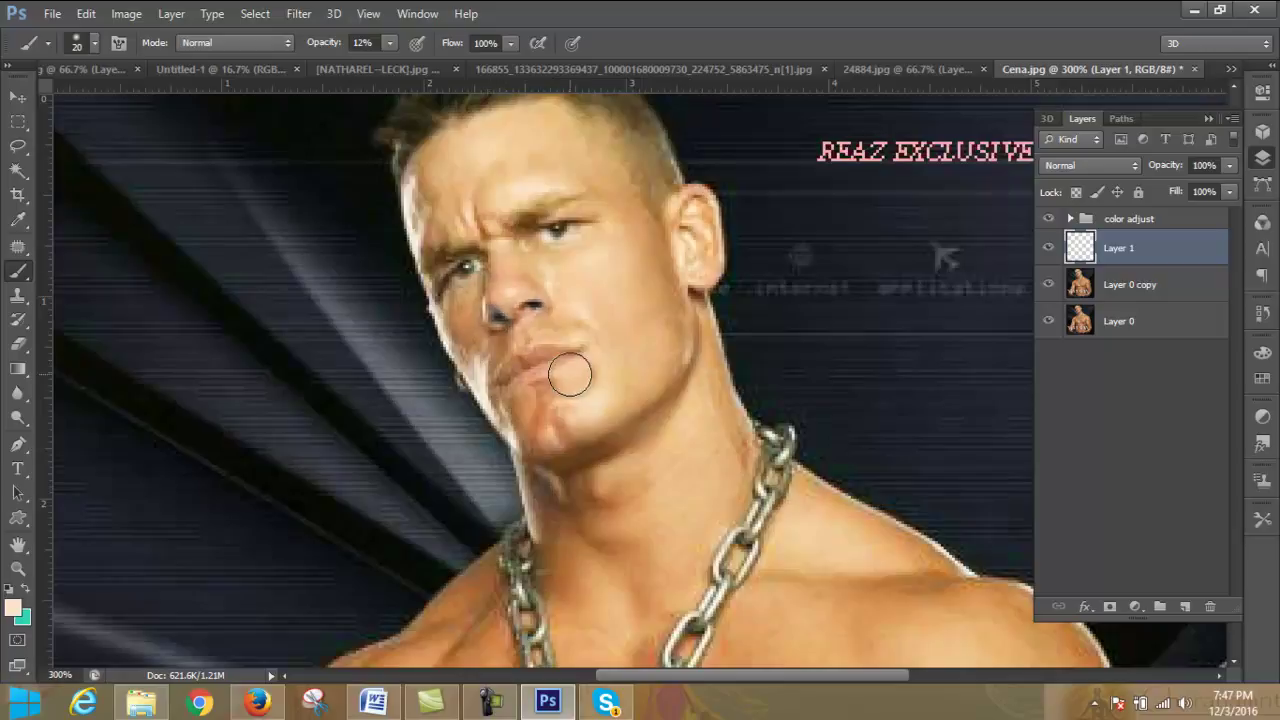
pyautogui.scroll(2, 606, 346)
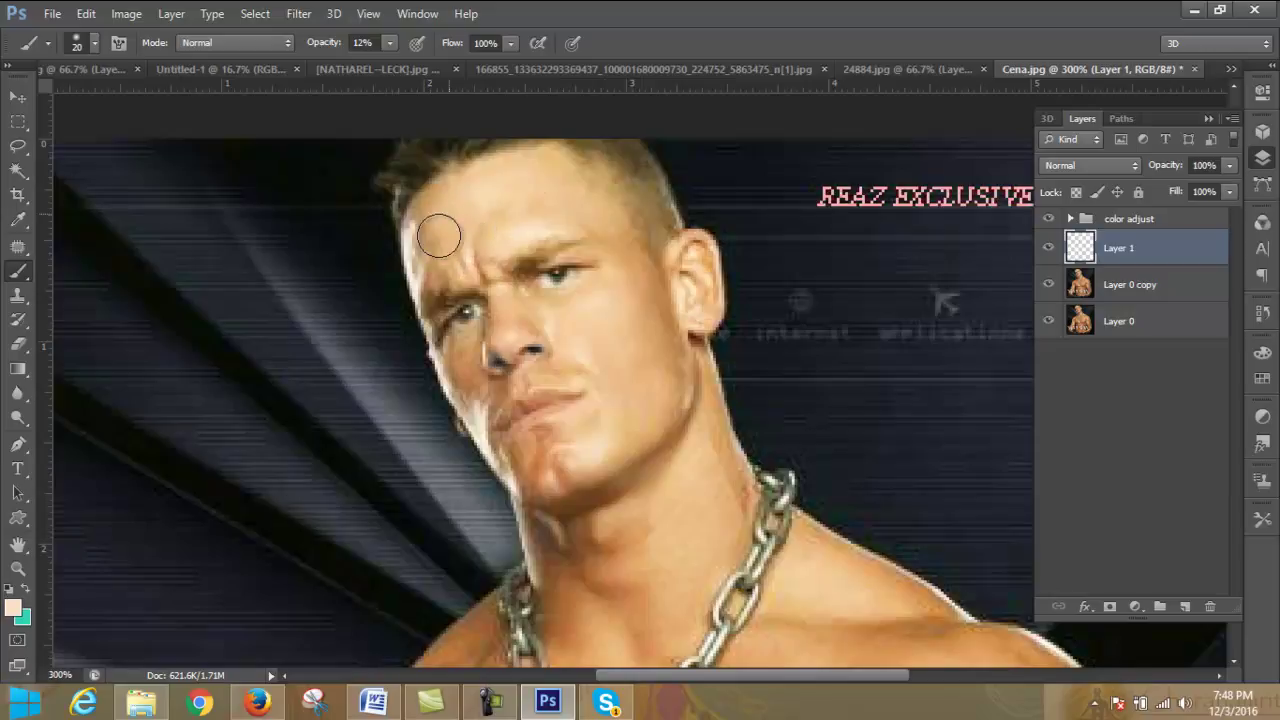
pyautogui.scroll(-2, 662, 252)
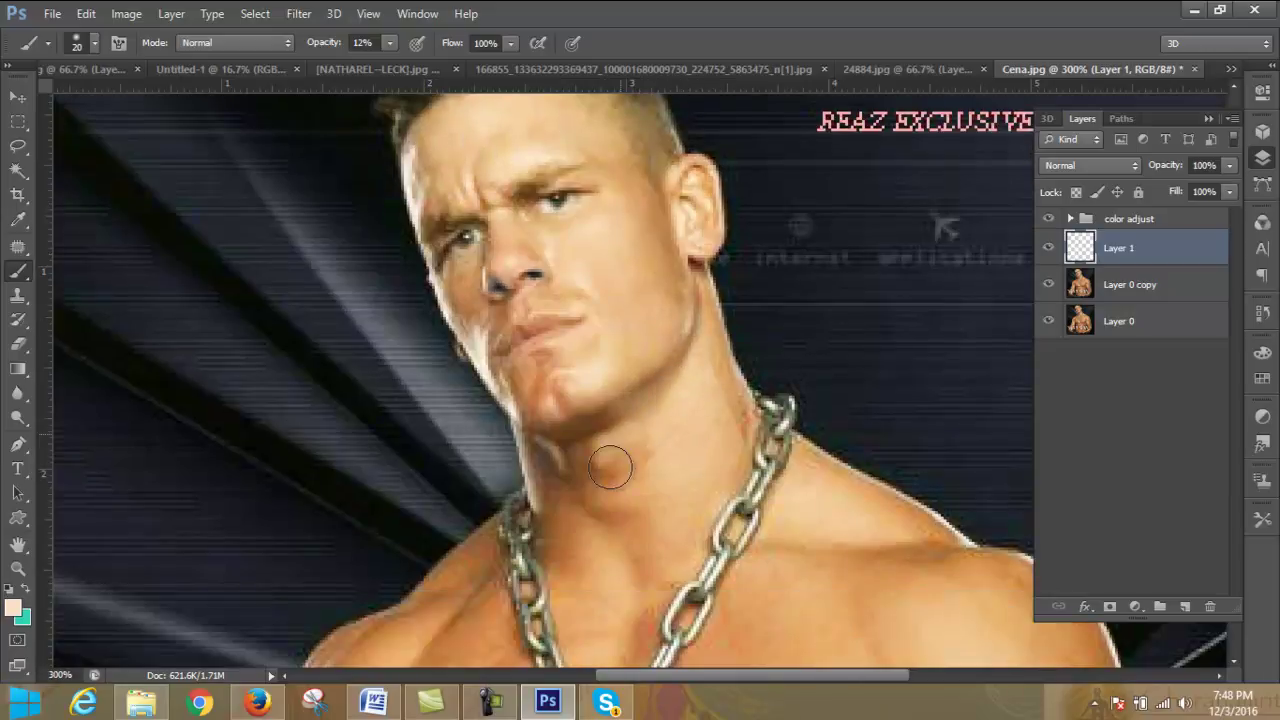
pyautogui.moveTo(572, 410)
pyautogui.mouseDown()
pyautogui.moveTo(491, 336)
pyautogui.moveTo(540, 332)
pyautogui.moveTo(497, 325)
pyautogui.moveTo(466, 300)
pyautogui.moveTo(553, 414)
pyautogui.moveTo(680, 524)
pyautogui.mouseUp()
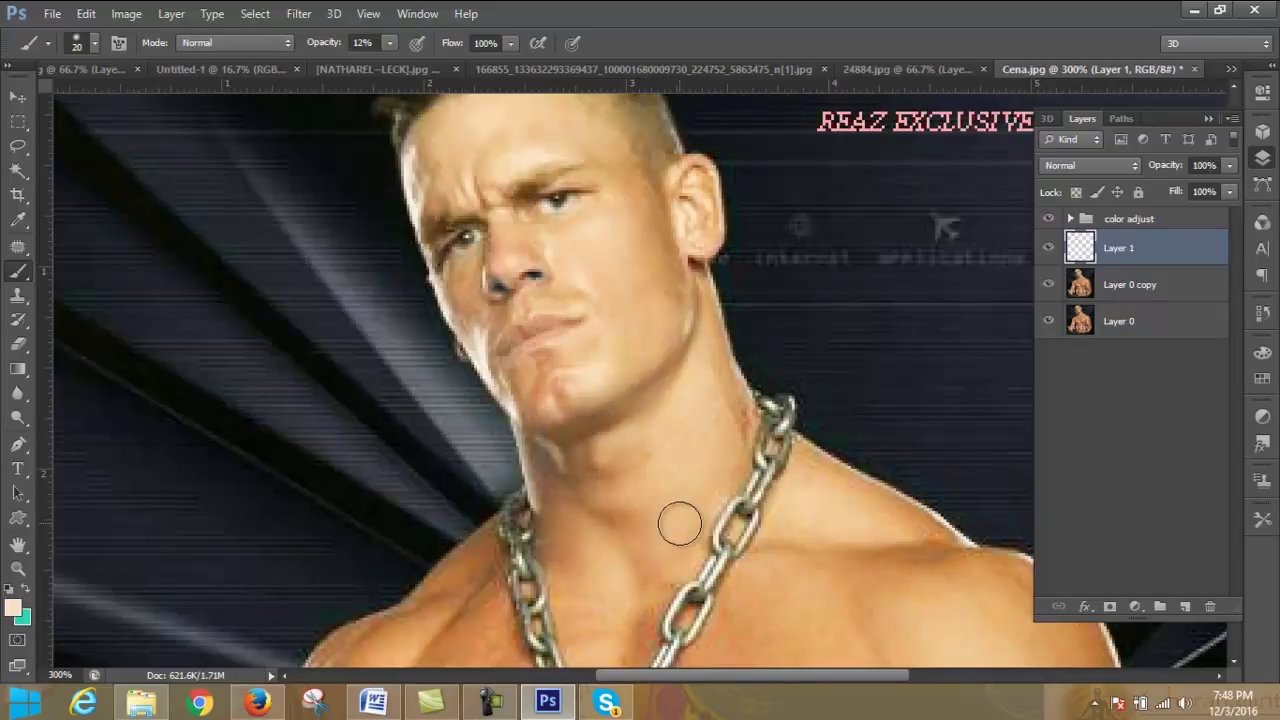
# - Paint skin tone over the left temple and forehead, then enlarge the brush to 50 px
pyautogui.scroll(-2, 700, 450)
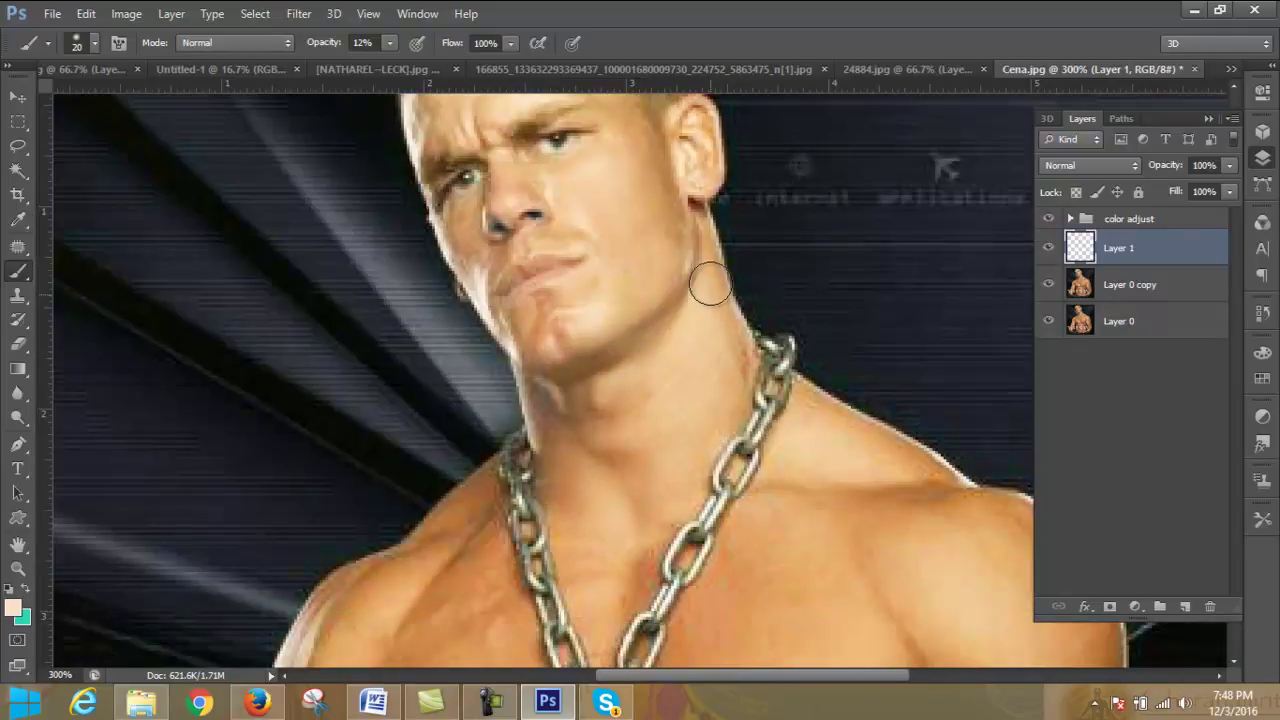
pyautogui.scroll(-2, 730, 330)
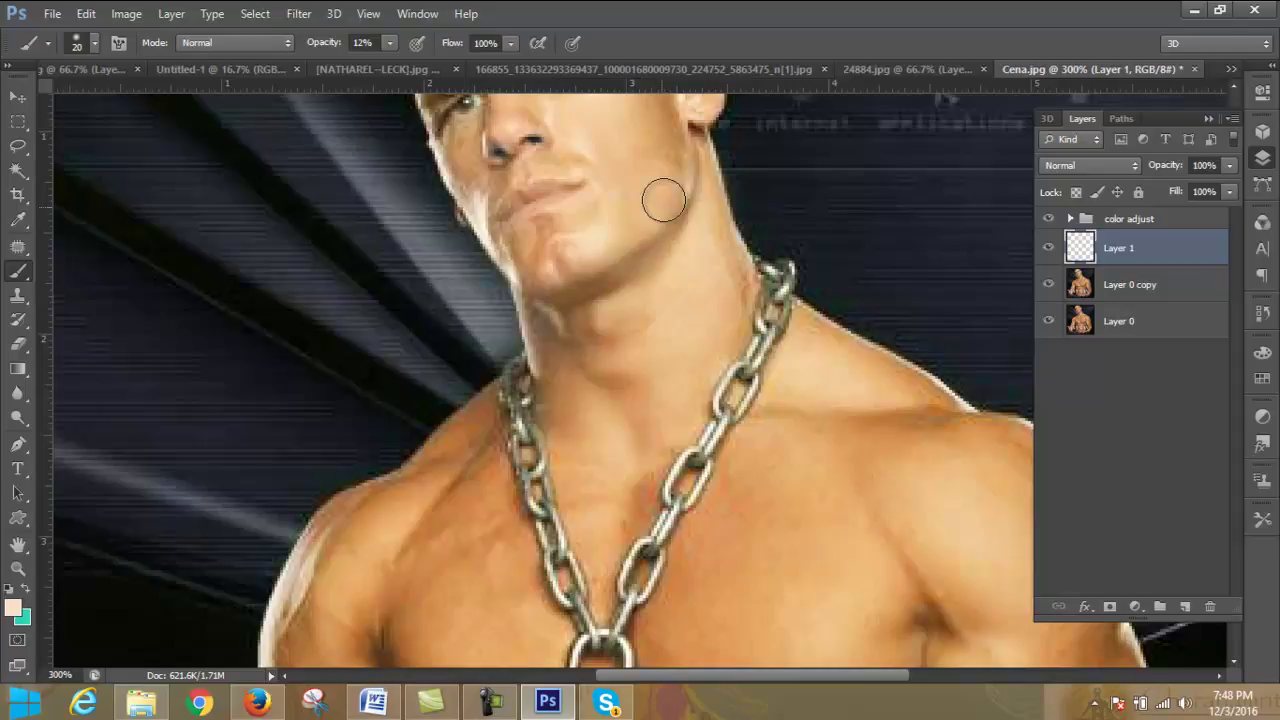
pyautogui.scroll(2, 680, 250)
pyautogui.scroll(1, 665, 270)
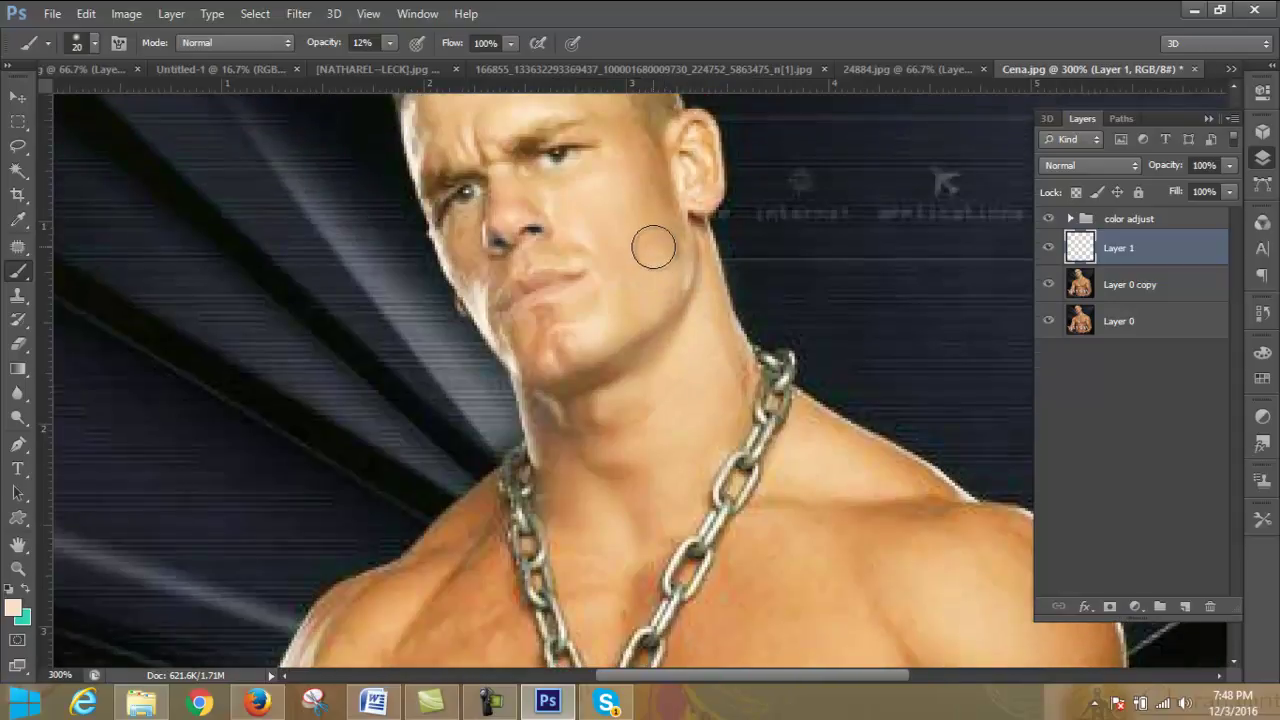
pyautogui.scroll(2, 660, 240)
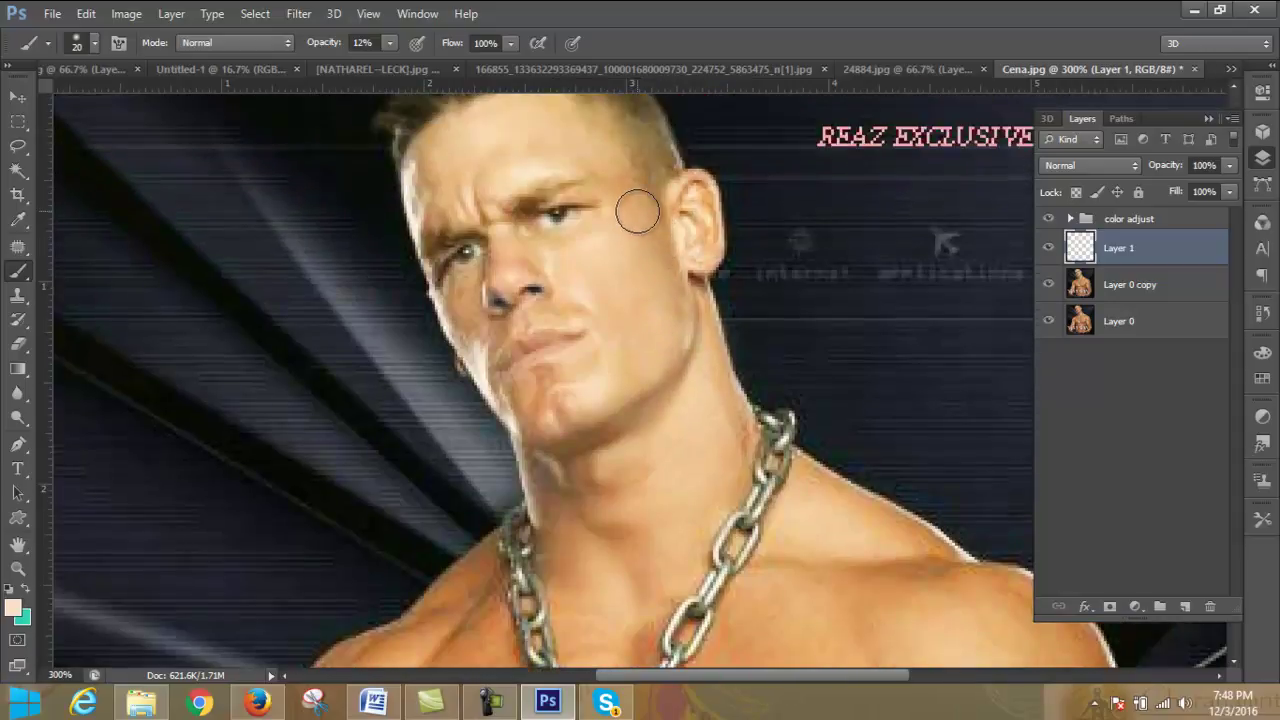
pyautogui.scroll(-1, 718, 460)
pyautogui.scroll(1, 719, 461)
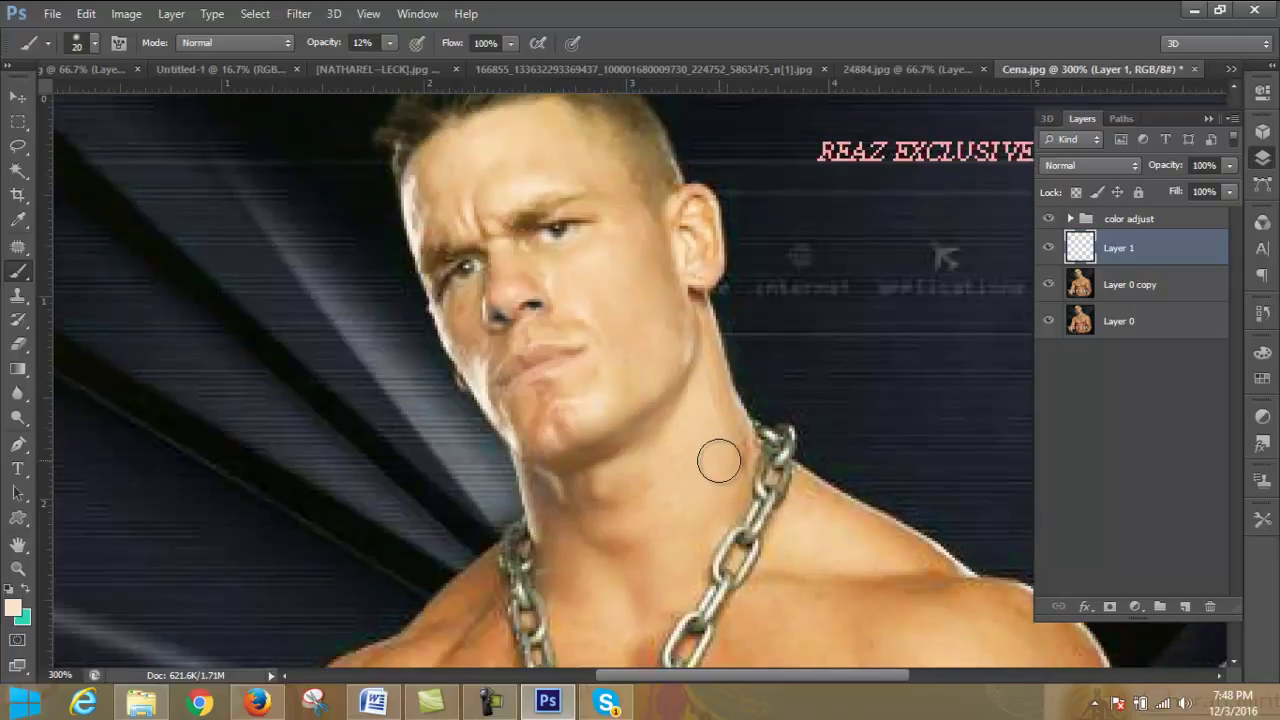
pyautogui.scroll(1, 718, 460)
pyautogui.moveTo(432, 256); pyautogui.dragTo(521, 161)
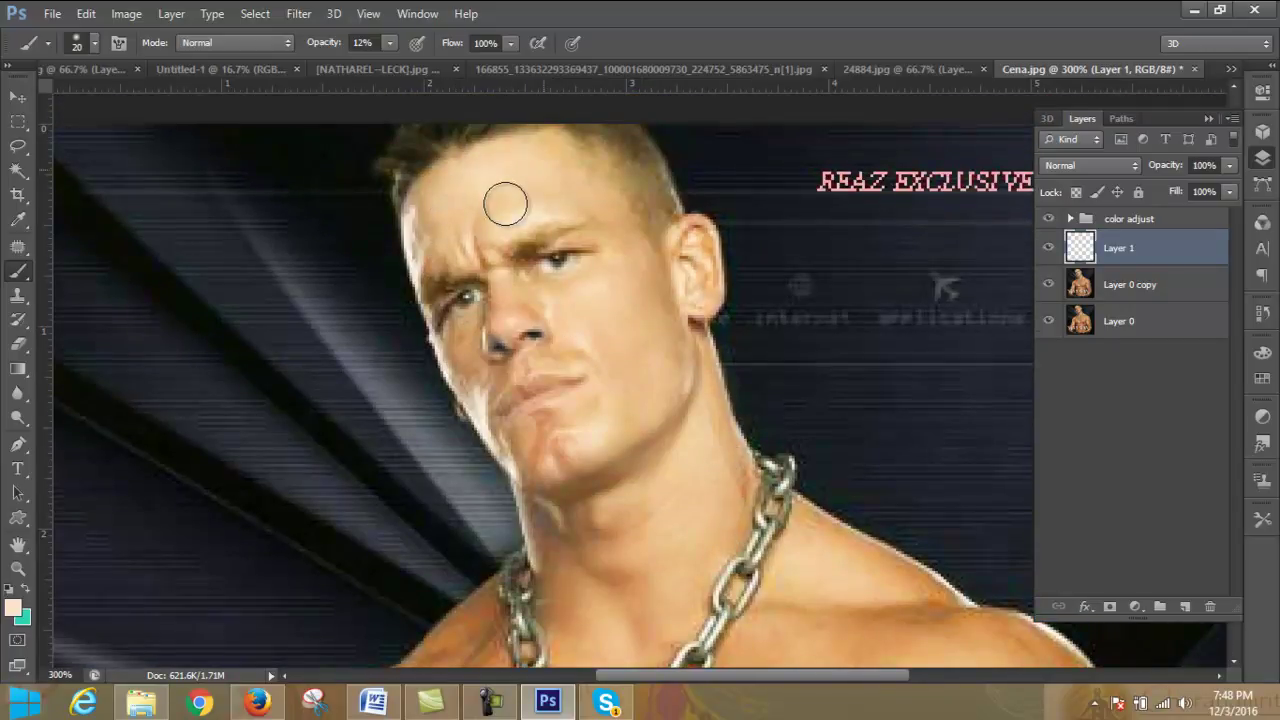
pyautogui.scroll(-1, 640, 340)
pyautogui.scroll(-1, 670, 376)
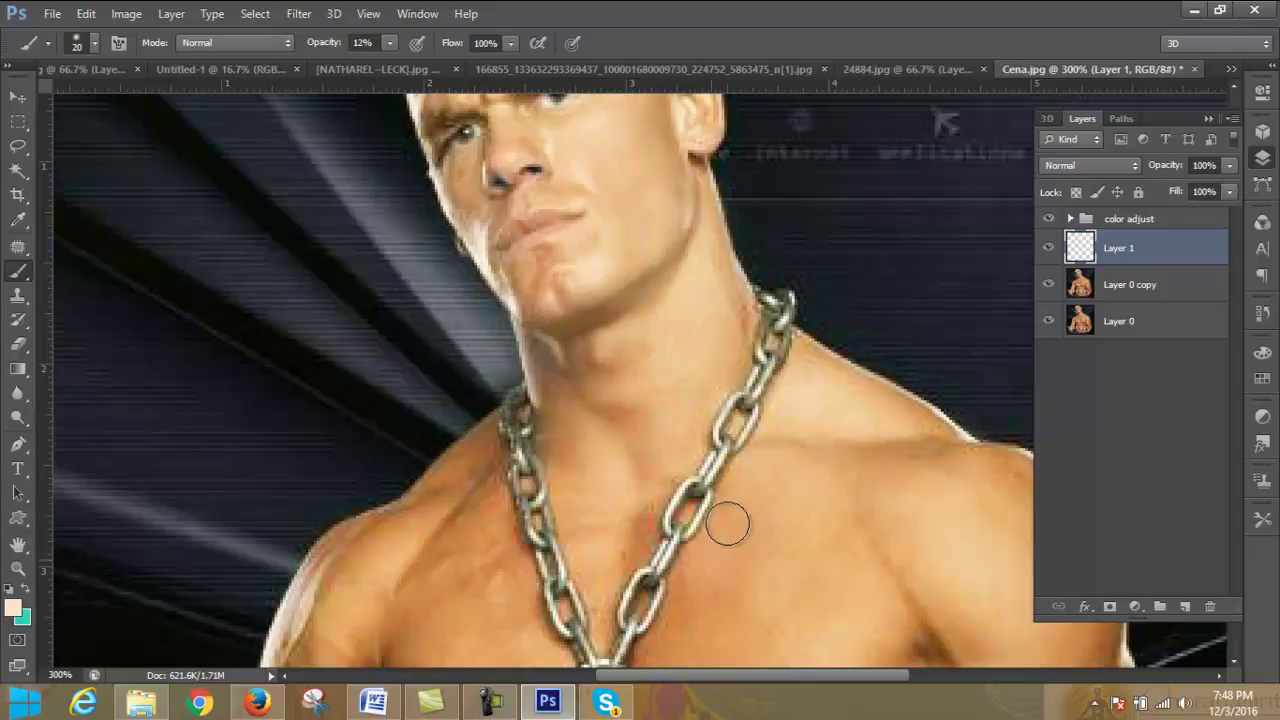
pyautogui.scroll(-1, 805, 450)
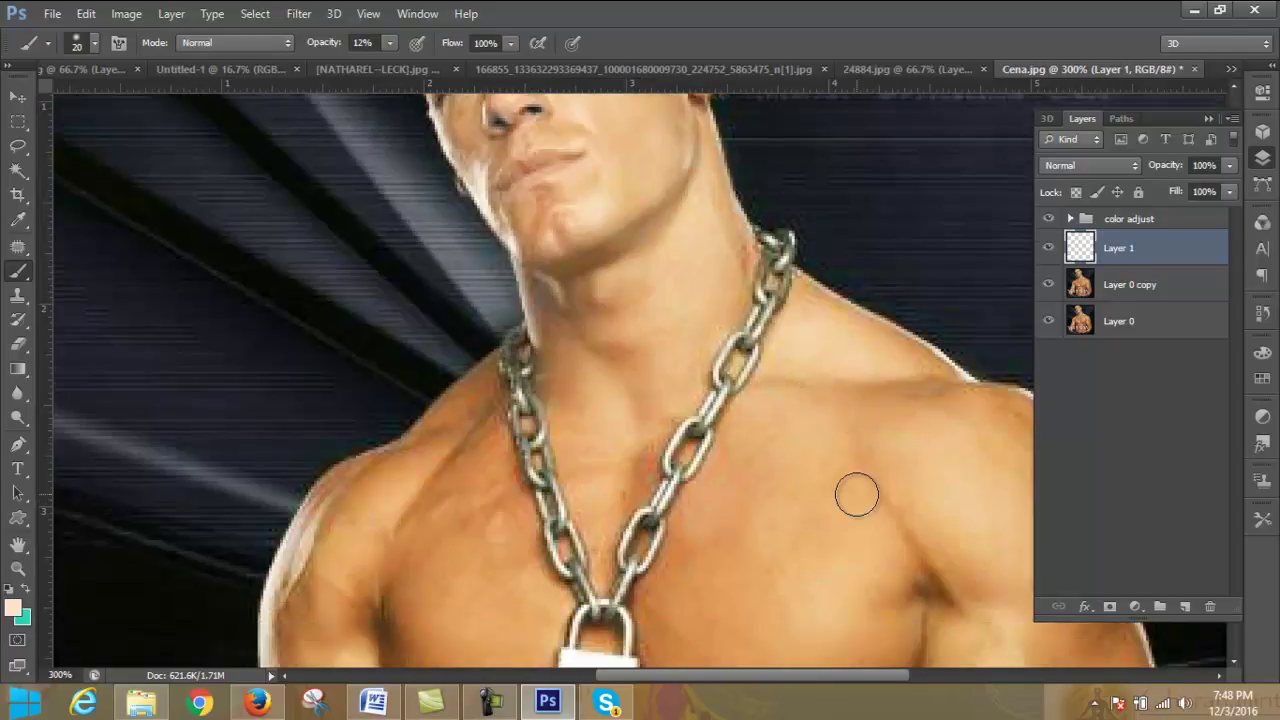
pyautogui.press(']')
pyautogui.press(']')
pyautogui.press(']')
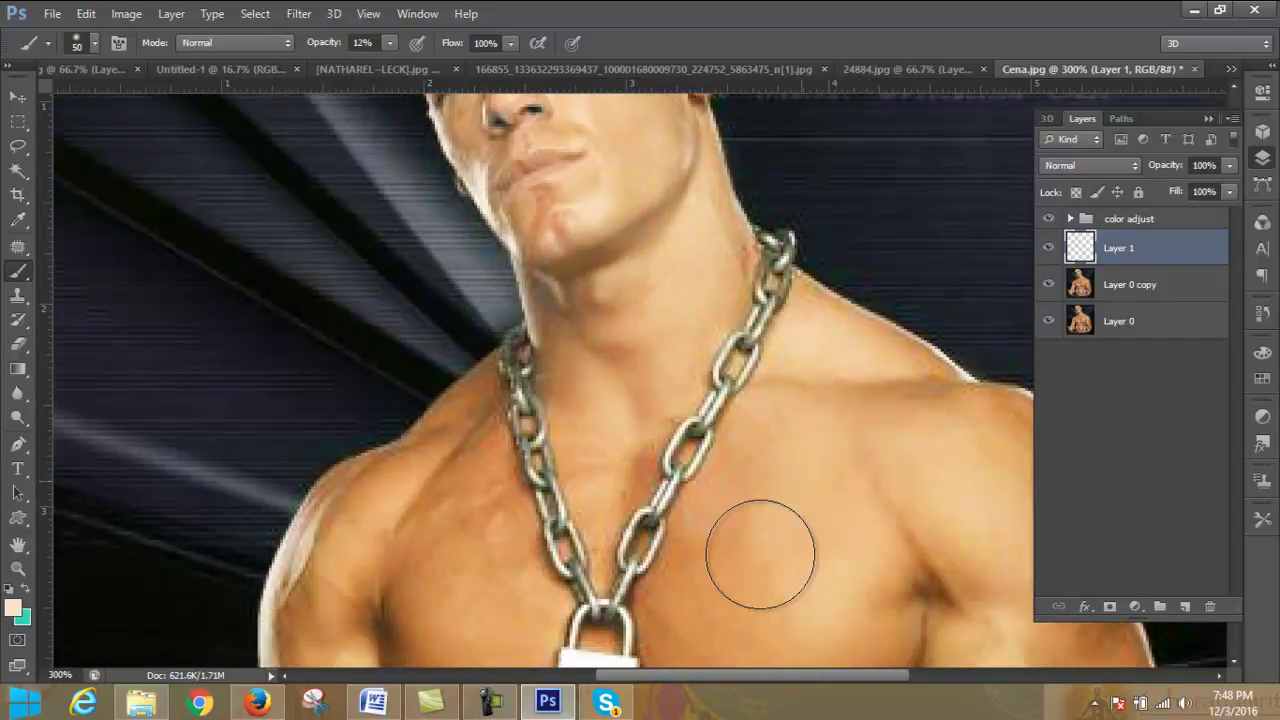
pyautogui.scroll(-1, 771, 495)
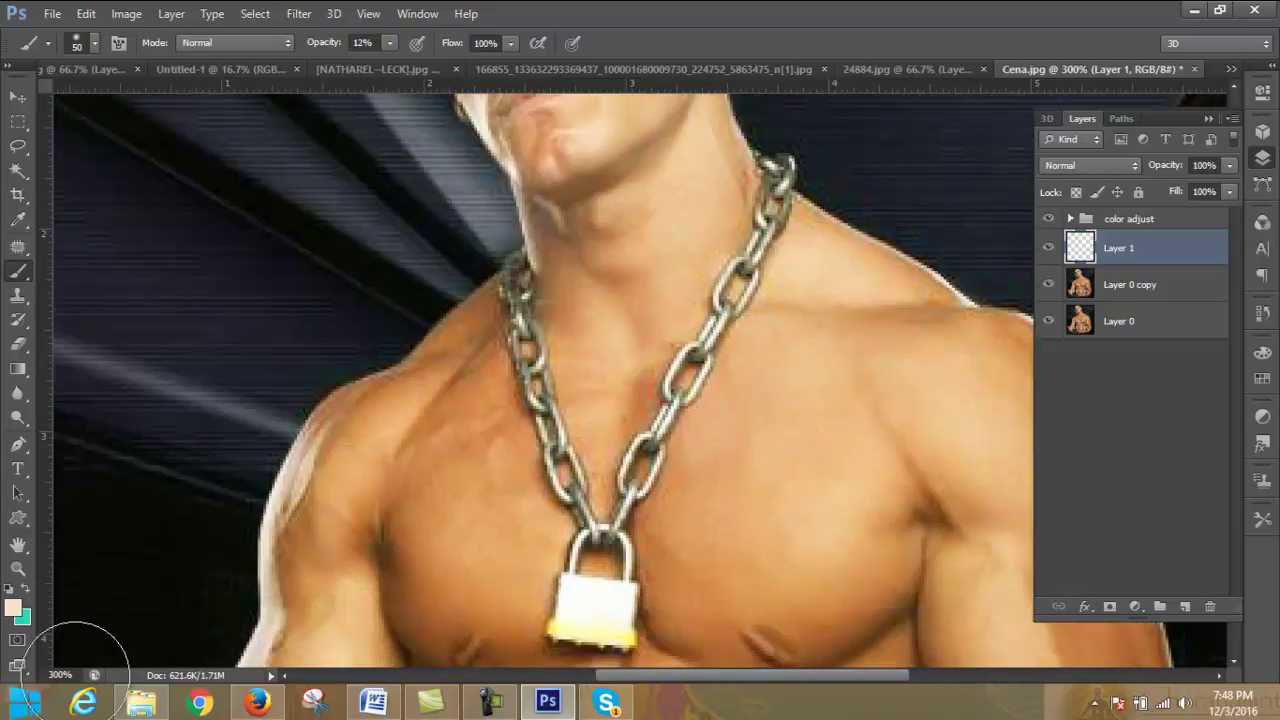
# - Confirm the pale skin paint colour and softly paint it over the chest and left shoulder
pyautogui.click(13, 610)
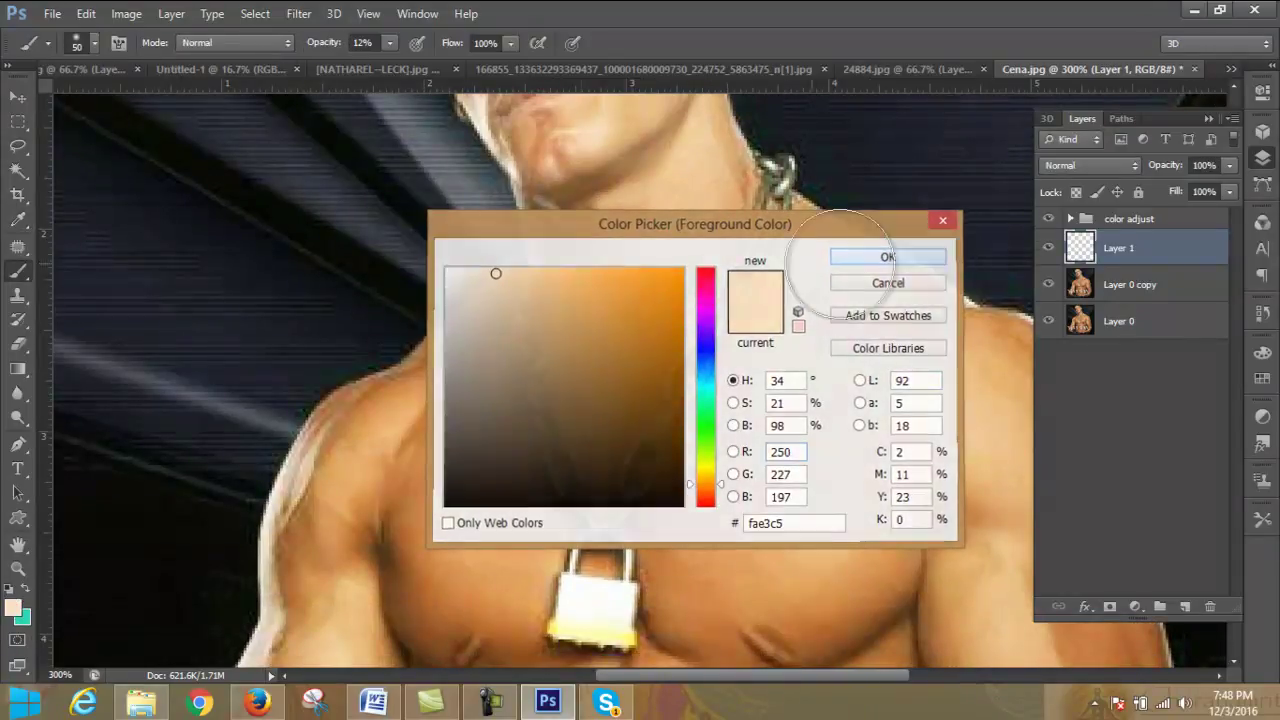
pyautogui.click(889, 257)
pyautogui.moveTo(443, 390)
pyautogui.mouseDown()
pyautogui.moveTo(457, 457)
pyautogui.moveTo(457, 443)
pyautogui.moveTo(371, 443)
pyautogui.moveTo(338, 462)
pyautogui.moveTo(346, 394)
pyautogui.moveTo(429, 271)
pyautogui.moveTo(571, 229)
pyautogui.moveTo(560, 300)
pyautogui.moveTo(566, 251)
pyautogui.moveTo(457, 463)
pyautogui.moveTo(471, 423)
pyautogui.mouseUp()
pyautogui.scroll(-1, 568, 262)
pyautogui.moveTo(568, 262)
pyautogui.mouseDown()
pyautogui.moveTo(586, 423)
pyautogui.moveTo(629, 257)
pyautogui.moveTo(686, 509)
pyautogui.moveTo(776, 332)
pyautogui.moveTo(900, 257)
pyautogui.moveTo(900, 443)
pyautogui.moveTo(877, 343)
pyautogui.moveTo(684, 433)
pyautogui.moveTo(497, 423)
pyautogui.moveTo(646, 466)
pyautogui.moveTo(663, 300)
pyautogui.moveTo(416, 323)
pyautogui.moveTo(326, 466)
pyautogui.moveTo(289, 429)
pyautogui.moveTo(306, 486)
pyautogui.mouseUp()
pyautogui.scroll(-1, 776, 332)
pyautogui.scroll(-1, 776, 332)
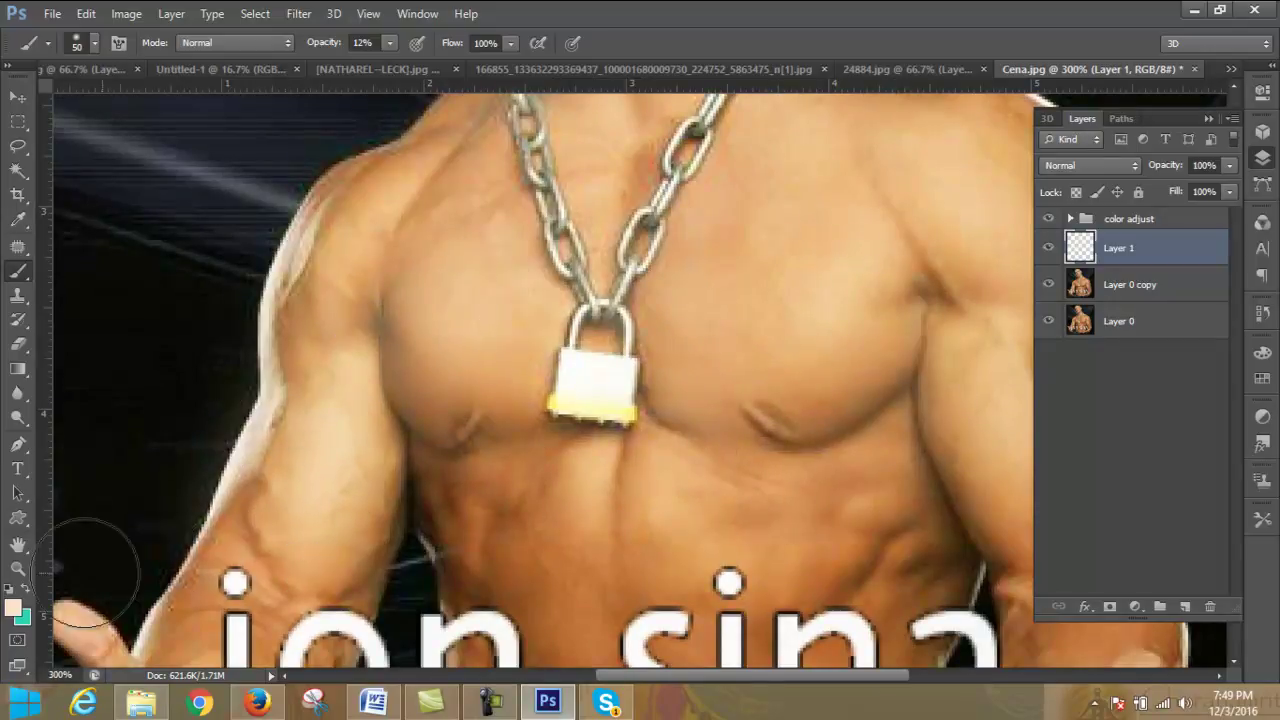
pyautogui.click(18, 320)
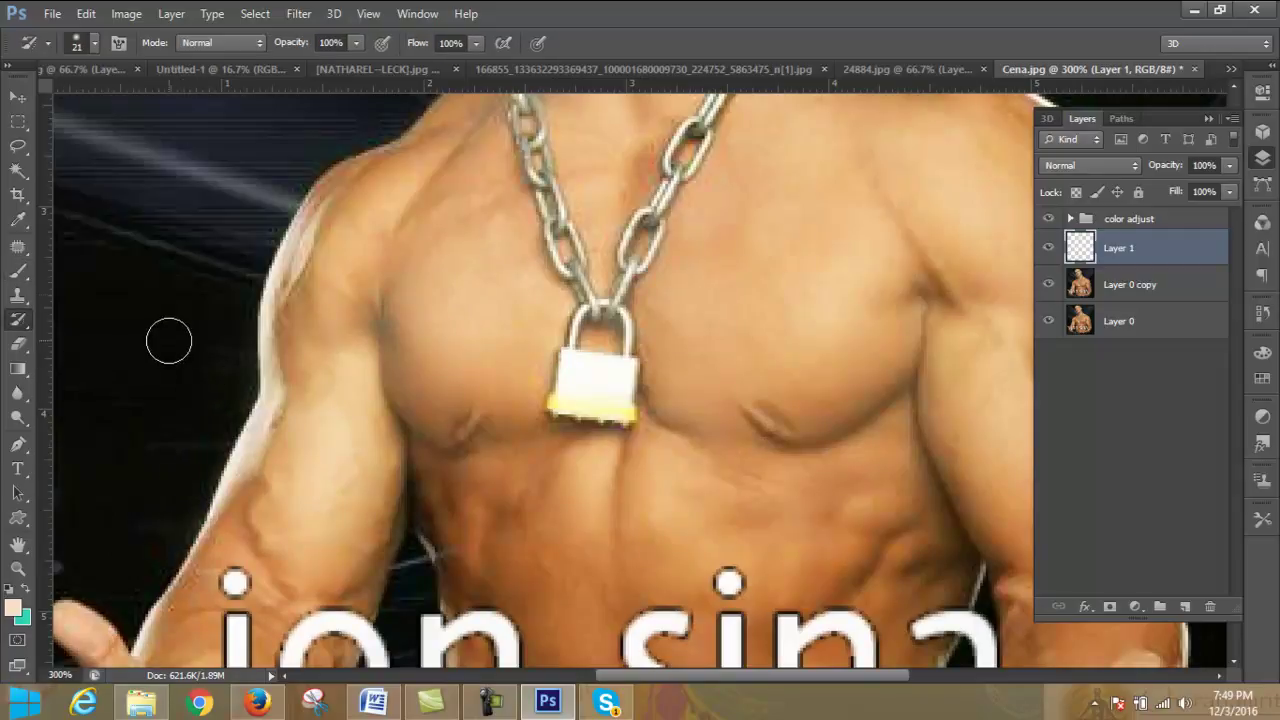
# - Paint soft skin tone with the 50 px, 12% brush over shoulders, chest and upper arm
pyautogui.scroll(-1, 443, 337)
pyautogui.scroll(-2, 650, 420)
pyautogui.scroll(1, 850, 490)
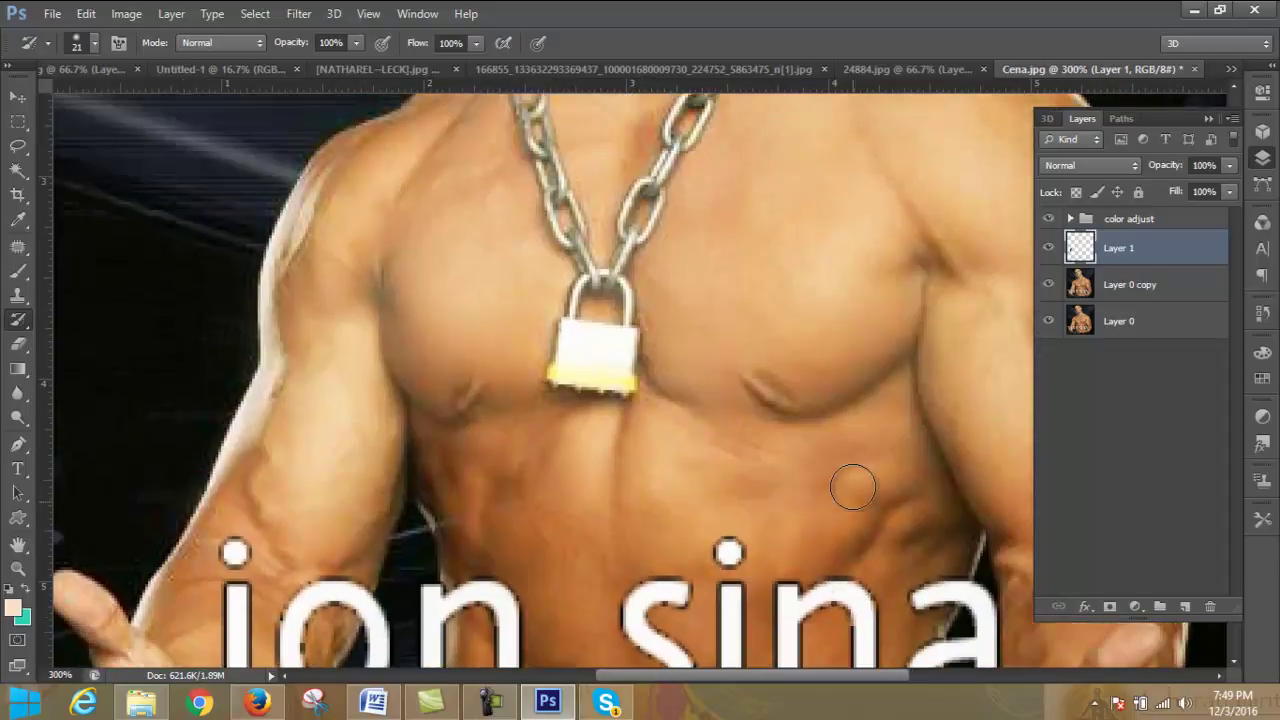
pyautogui.scroll(4, 851, 484)
pyautogui.scroll(1, 851, 480)
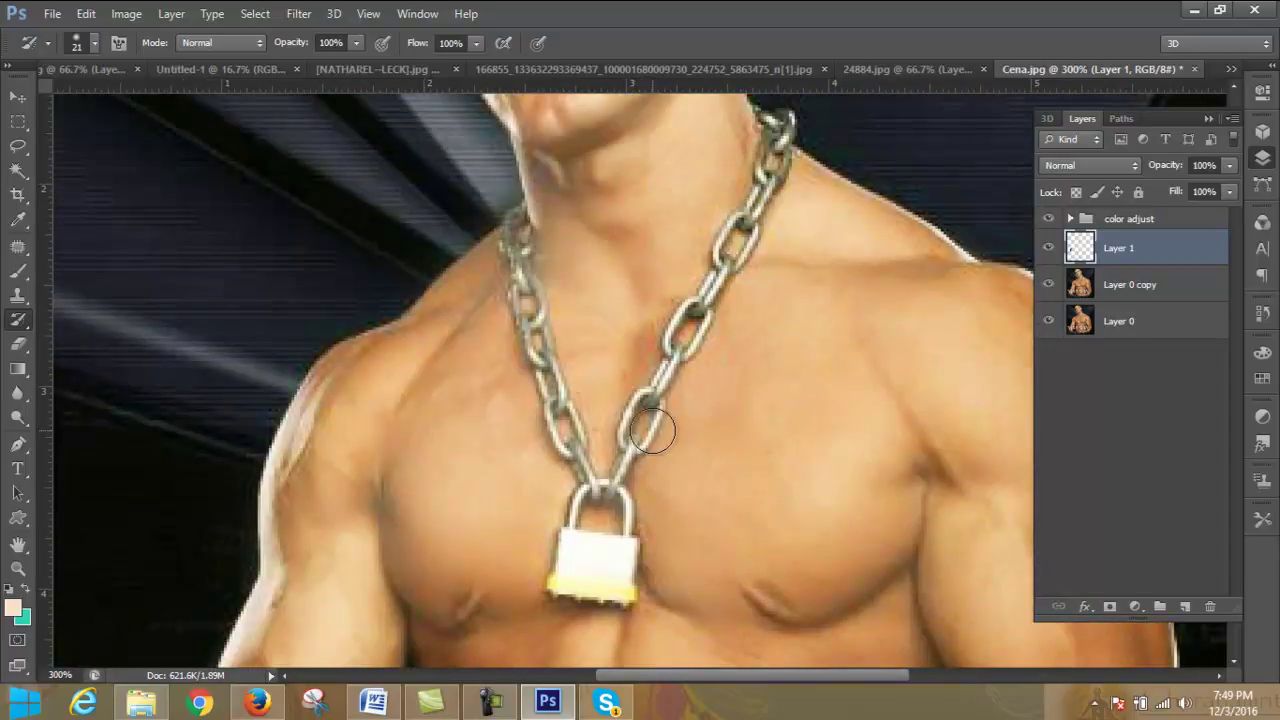
pyautogui.click(18, 270)
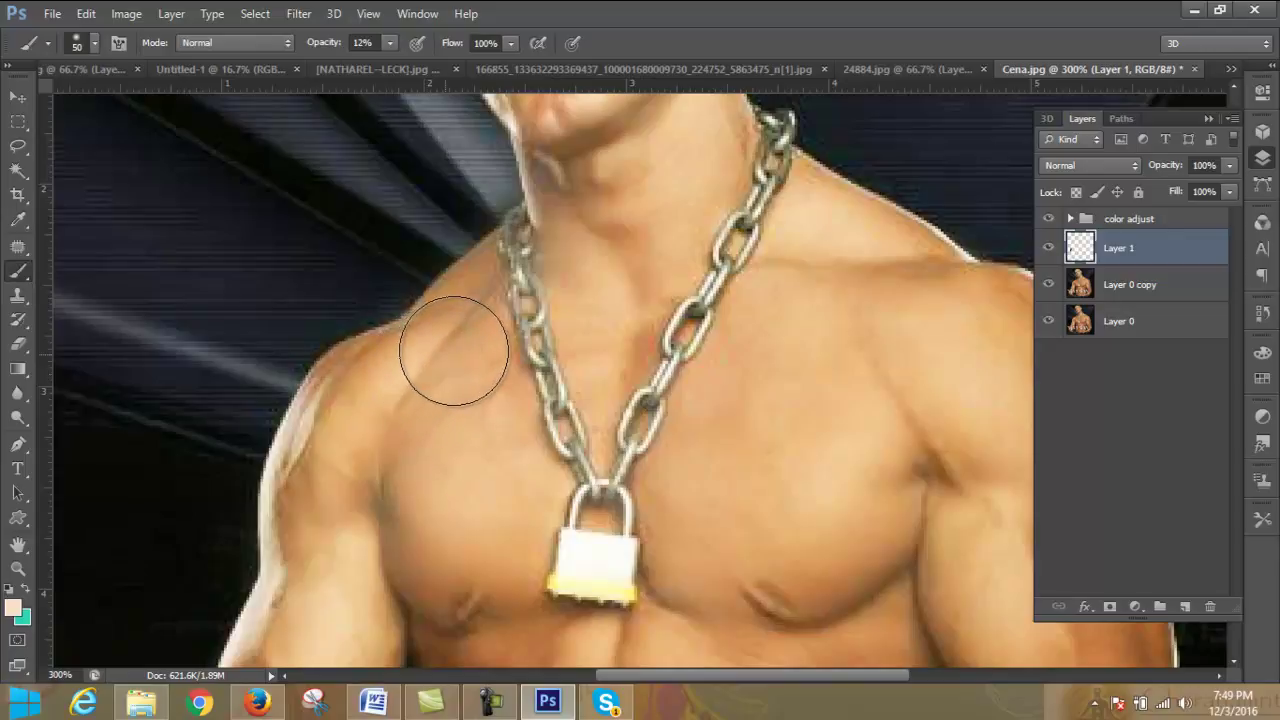
pyautogui.moveTo(426, 364); pyautogui.dragTo(471, 449)
pyautogui.moveTo(880, 680); pyautogui.dragTo(945, 679)
pyautogui.moveTo(783, 443)
pyautogui.mouseDown()
pyautogui.moveTo(751, 326)
pyautogui.moveTo(600, 266)
pyautogui.moveTo(714, 300)
pyautogui.moveTo(800, 357)
pyautogui.moveTo(820, 400)
pyautogui.moveTo(831, 509)
pyautogui.moveTo(711, 543)
pyautogui.moveTo(731, 517)
pyautogui.moveTo(841, 567)
pyautogui.moveTo(849, 506)
pyautogui.moveTo(833, 524)
pyautogui.mouseUp()
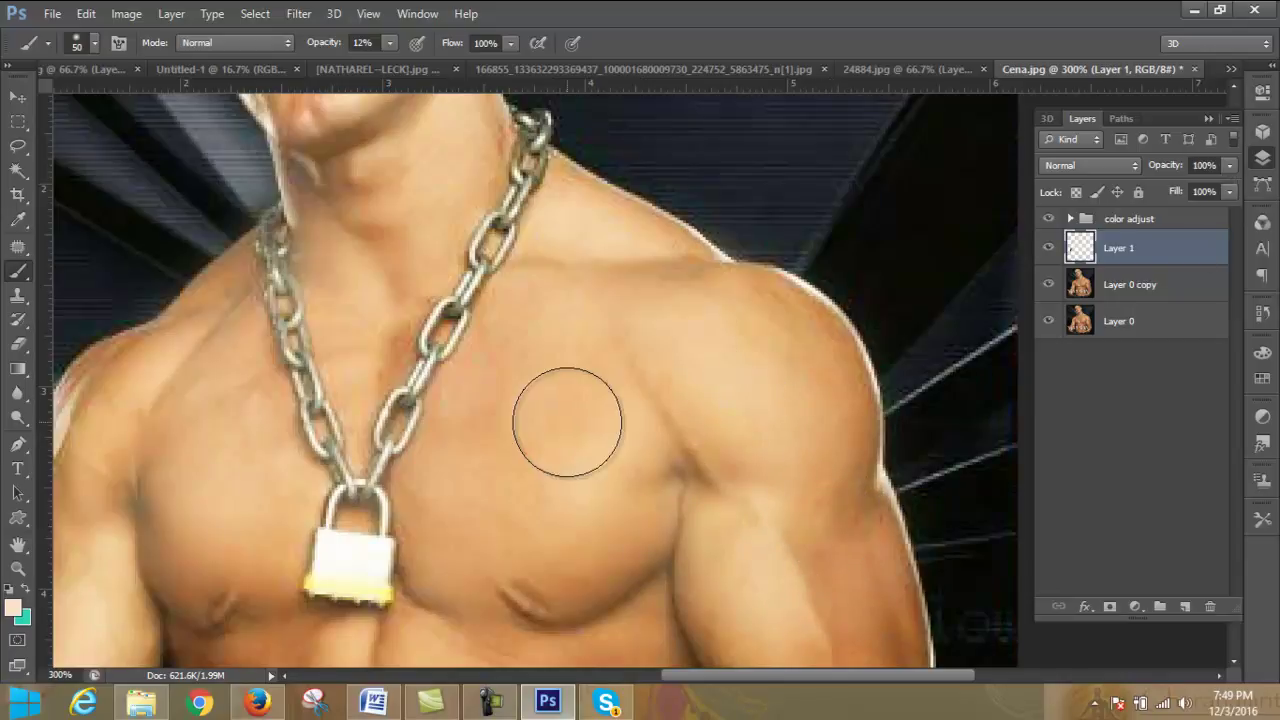
pyautogui.moveTo(811, 486); pyautogui.dragTo(843, 491)
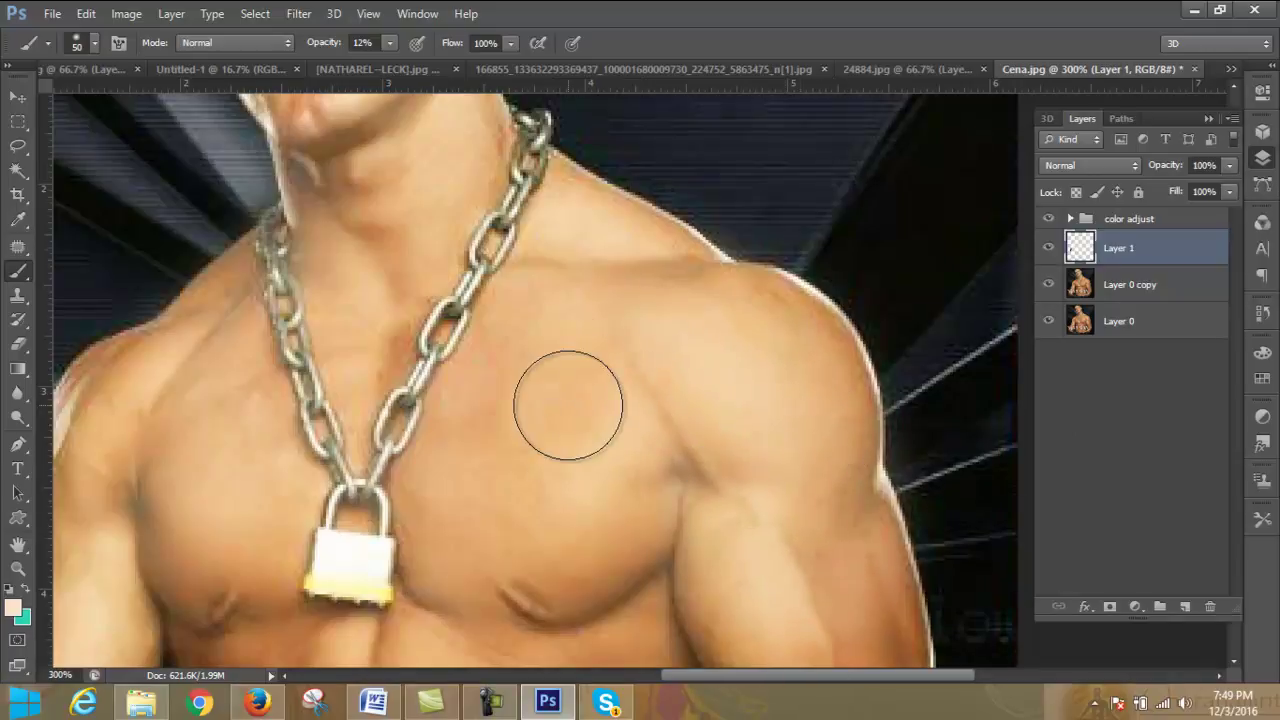
# - Lower Layer 1's opacity to 68% to fade the painted skin tone
pyautogui.scroll(3, 576, 393)
pyautogui.scroll(2, 586, 386)
pyautogui.scroll(1, 261, 421)
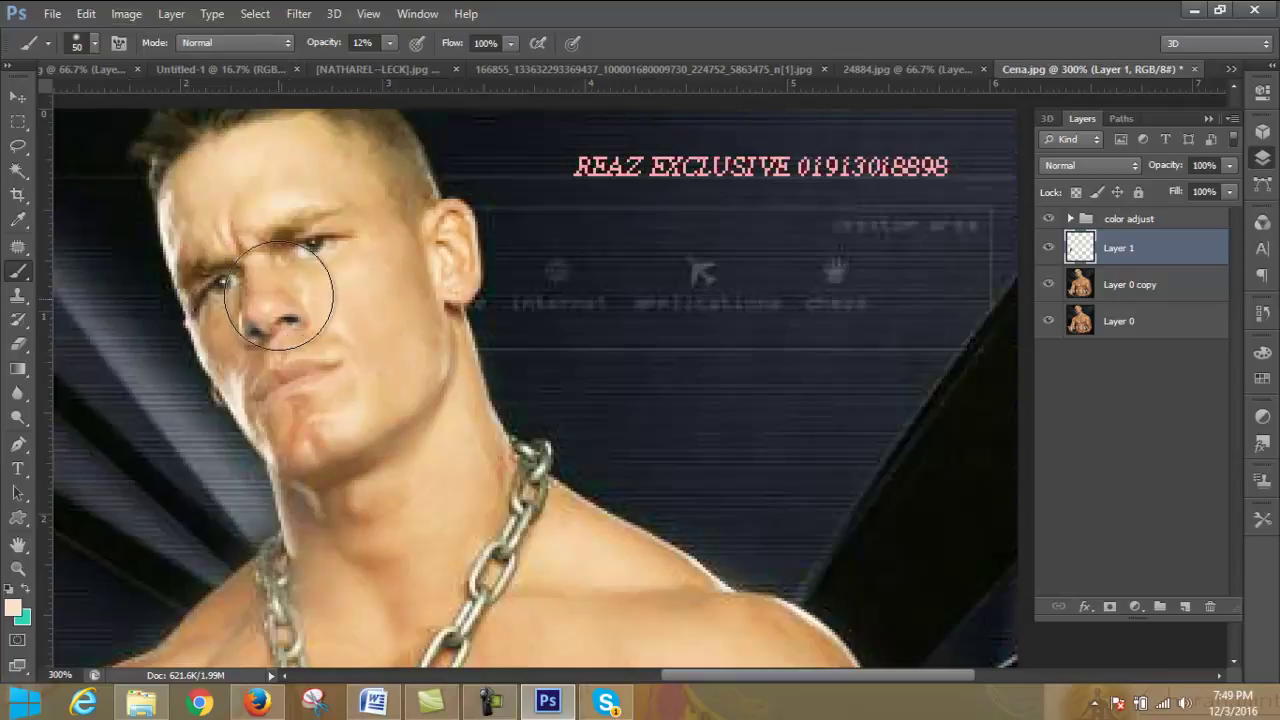
pyautogui.scroll(-2, 400, 330)
pyautogui.scroll(-2, 441, 297)
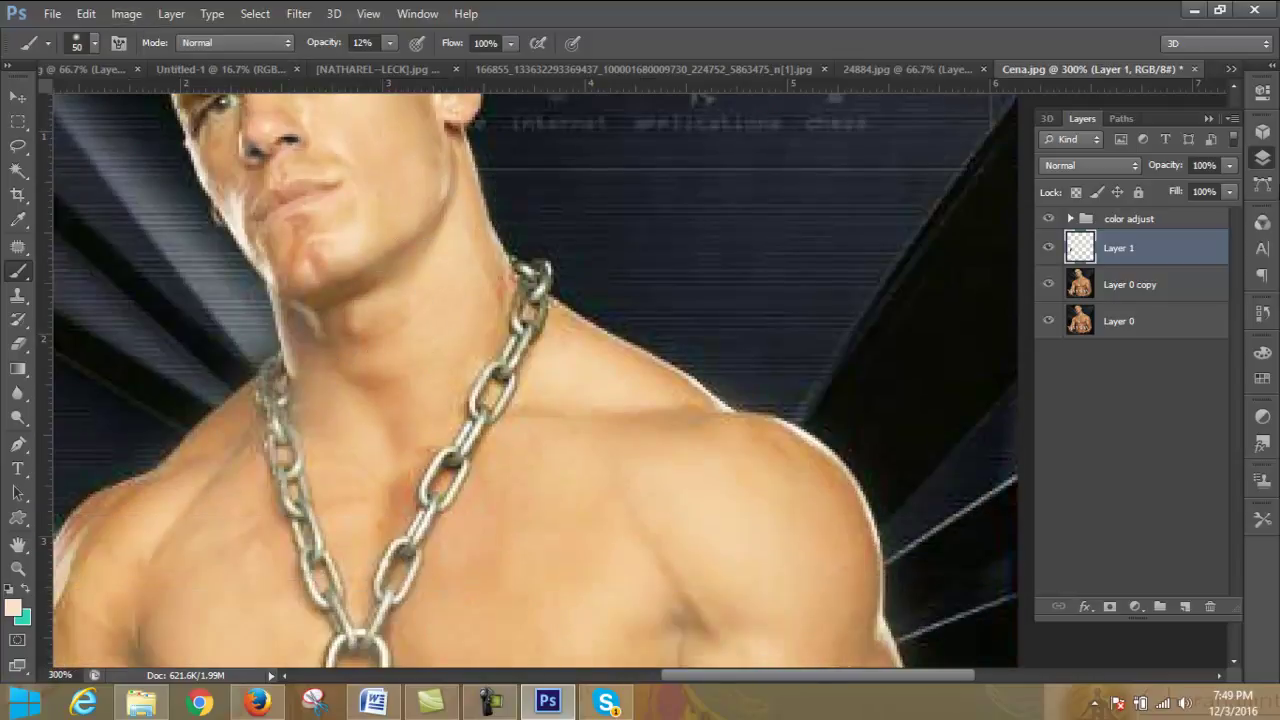
pyautogui.click(1227, 166)
pyautogui.moveTo(1223, 188)
pyautogui.mouseDown()
pyautogui.moveTo(1121, 184)
pyautogui.moveTo(1206, 188)
pyautogui.mouseUp()
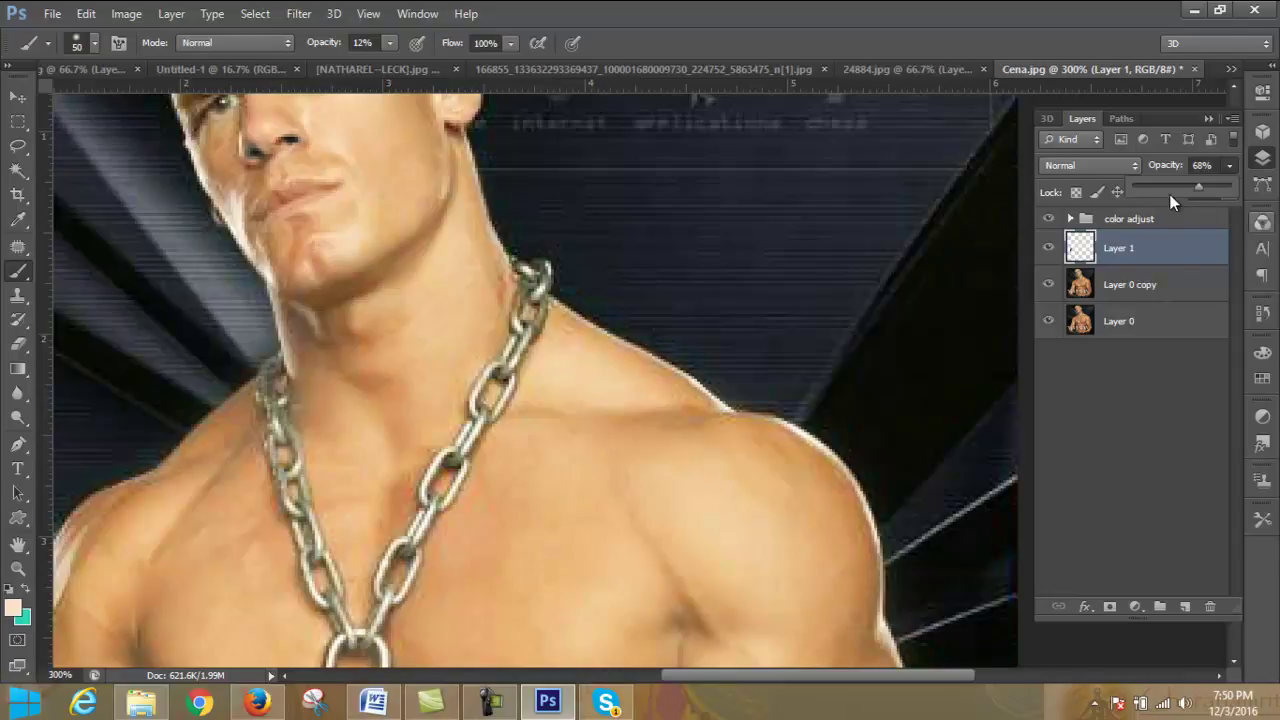
# - Set Layer 1's opacity to 74% and make Layer 0 copy the active layer
pyautogui.moveTo(1178, 186); pyautogui.dragTo(1209, 191)
pyautogui.scroll(-4, 878, 304)
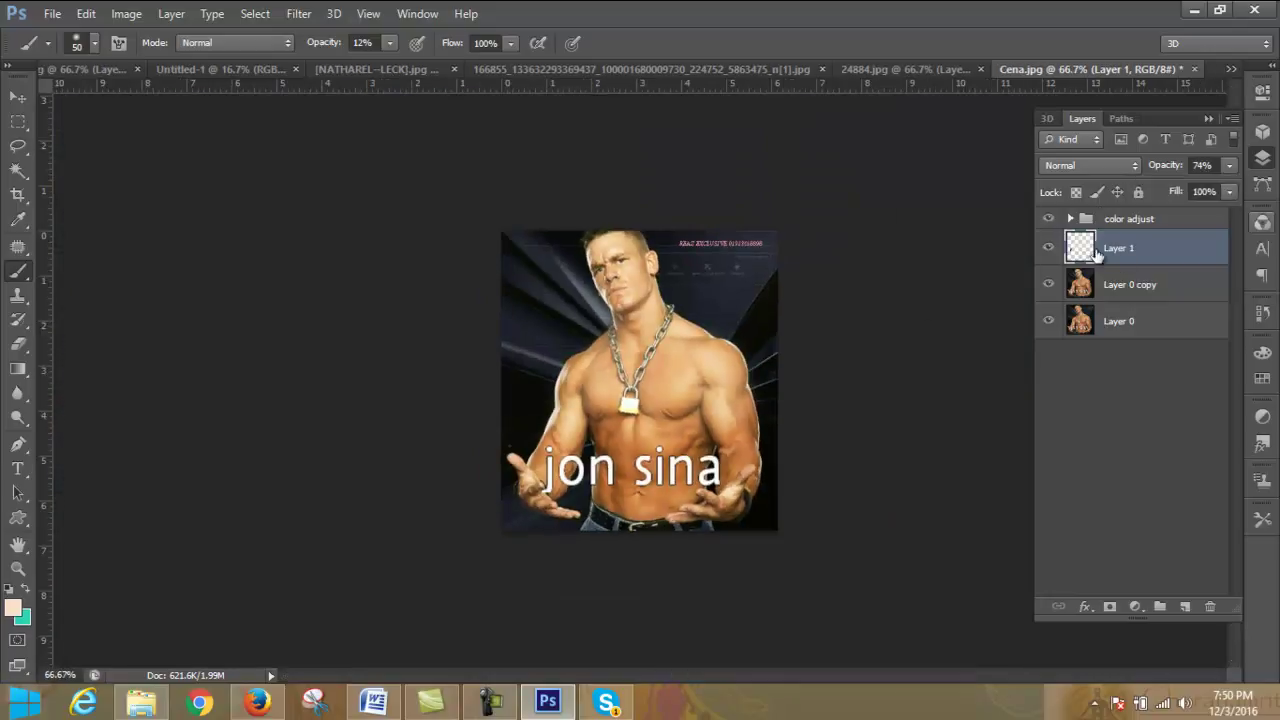
pyautogui.click(297, 17)
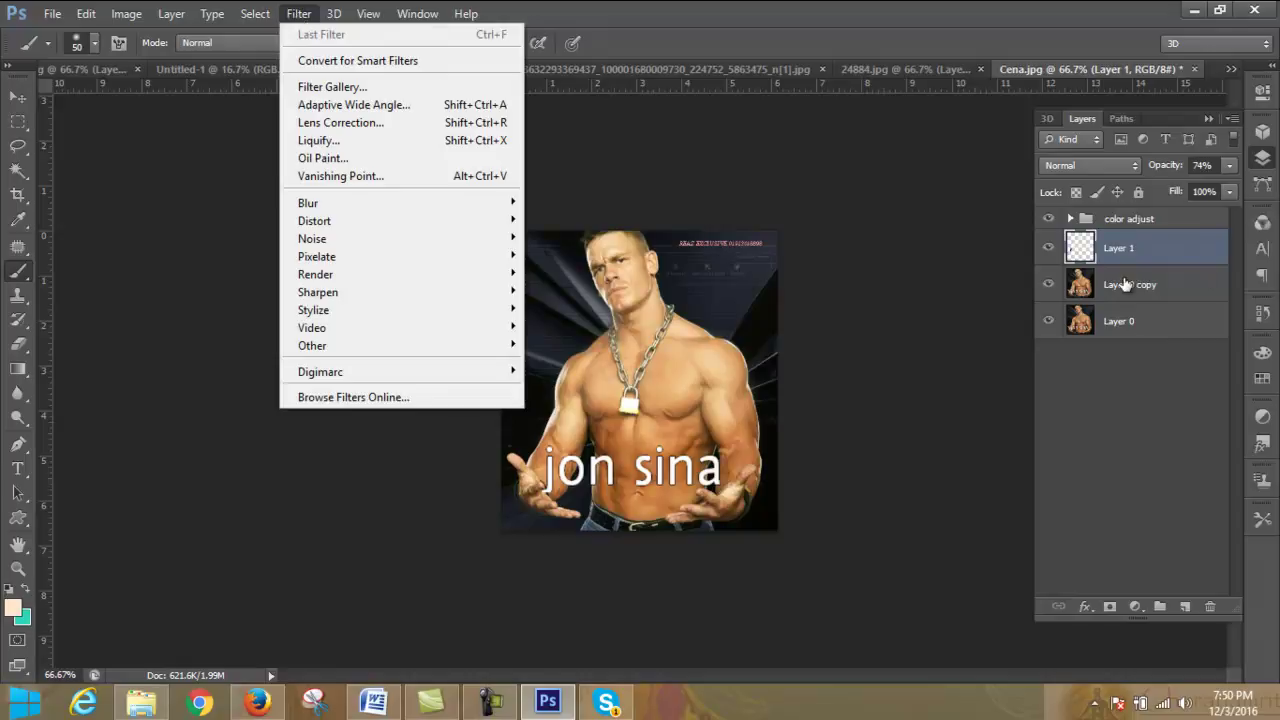
pyautogui.click(1125, 285)
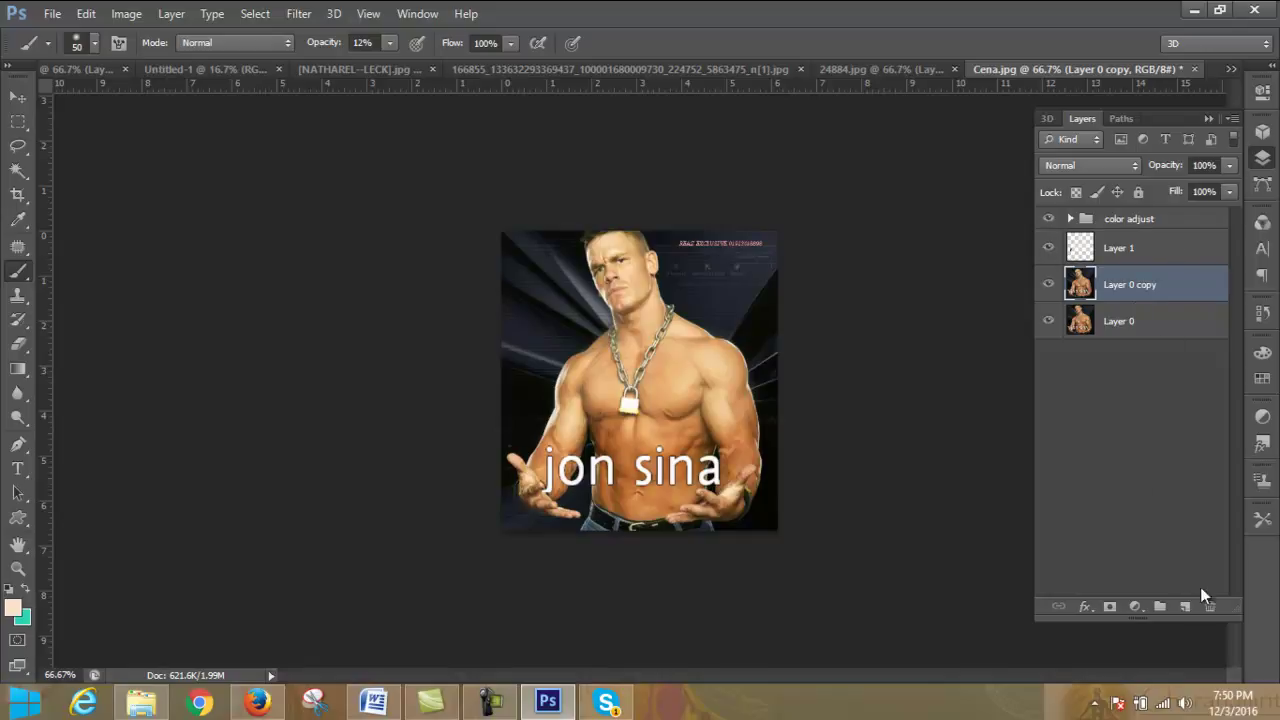
pyautogui.click(1184, 607)
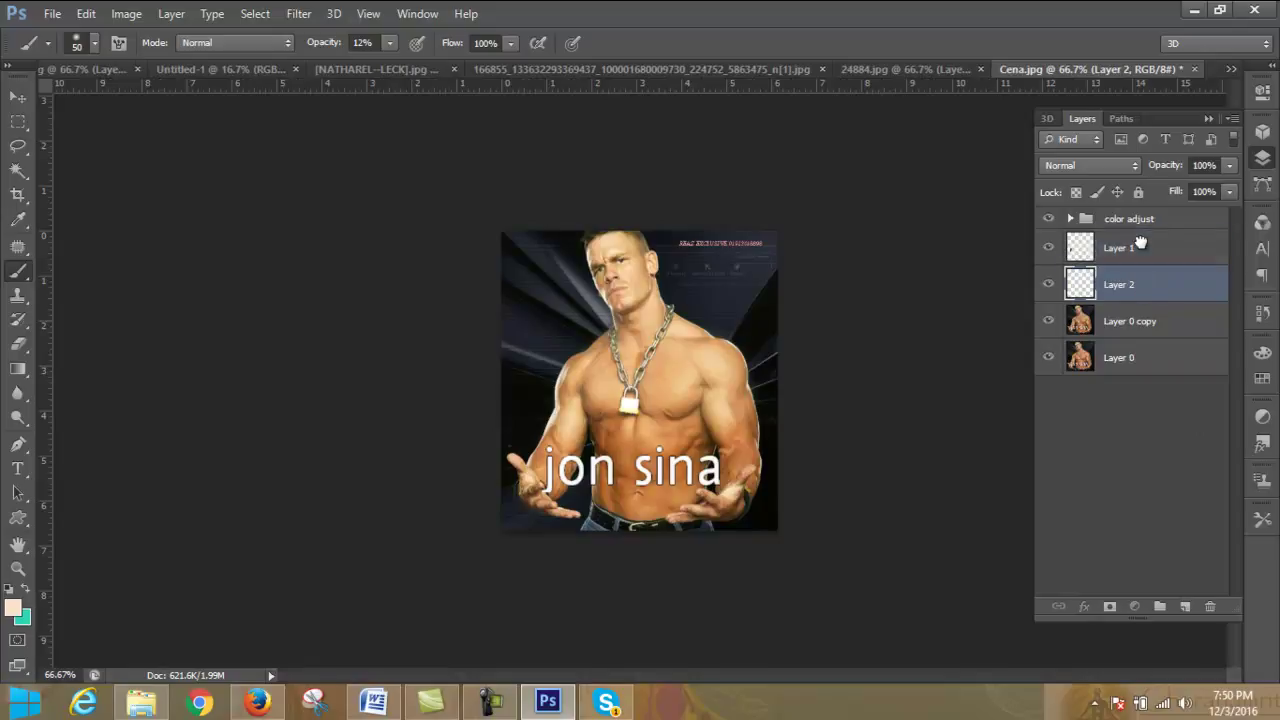
pyautogui.moveTo(1142, 287); pyautogui.dragTo(1105, 252)
pyautogui.click(1049, 288)
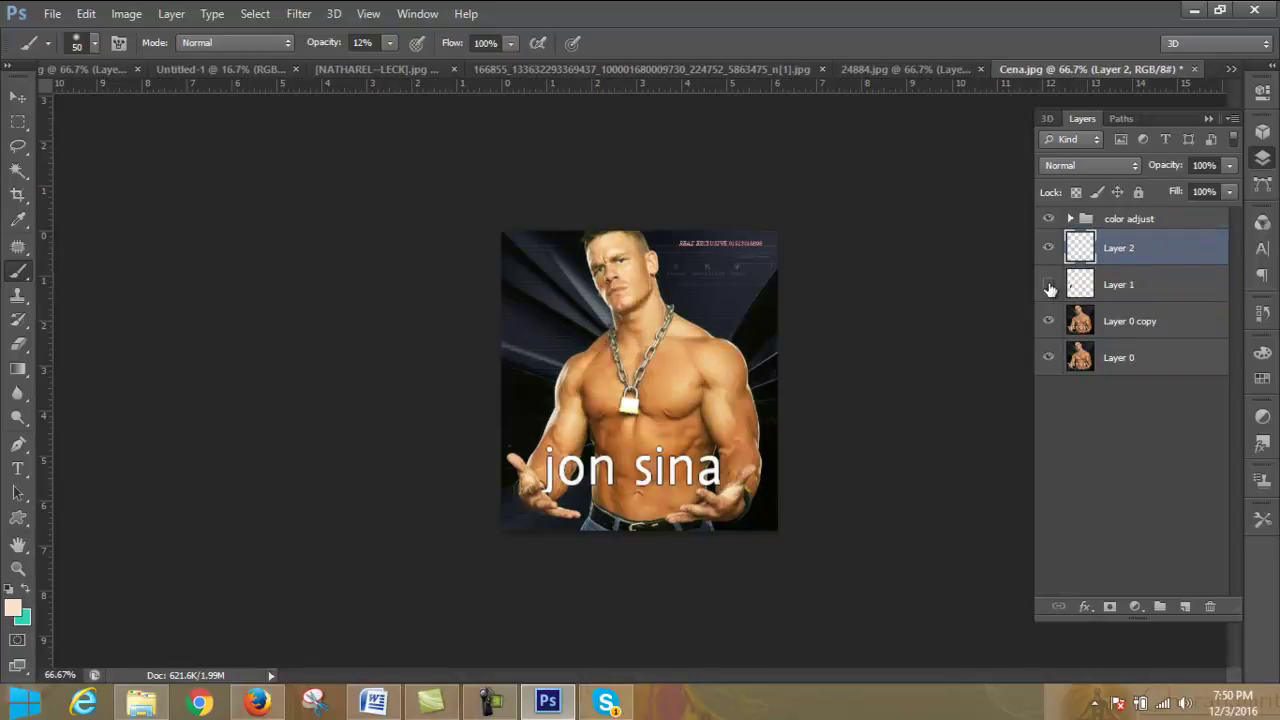
pyautogui.click(1049, 288)
pyautogui.click(1049, 288)
pyautogui.click(1049, 288)
pyautogui.click(1097, 328)
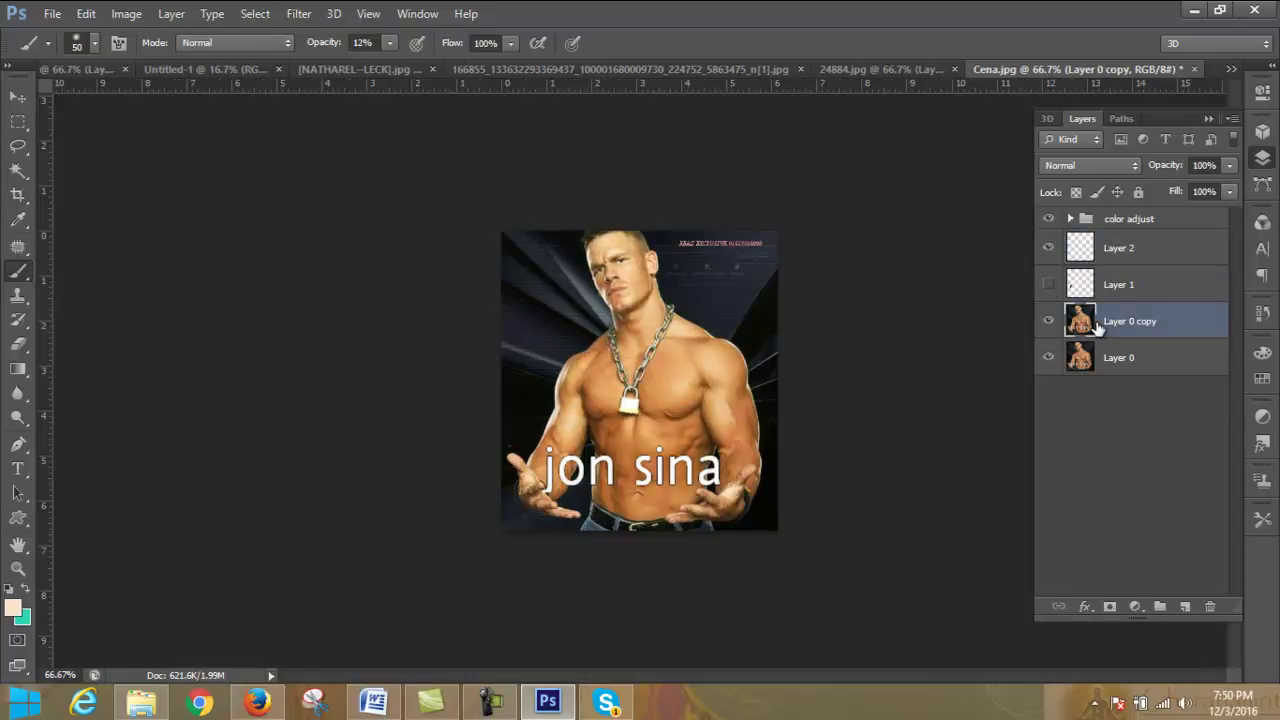
pyautogui.click(1135, 256)
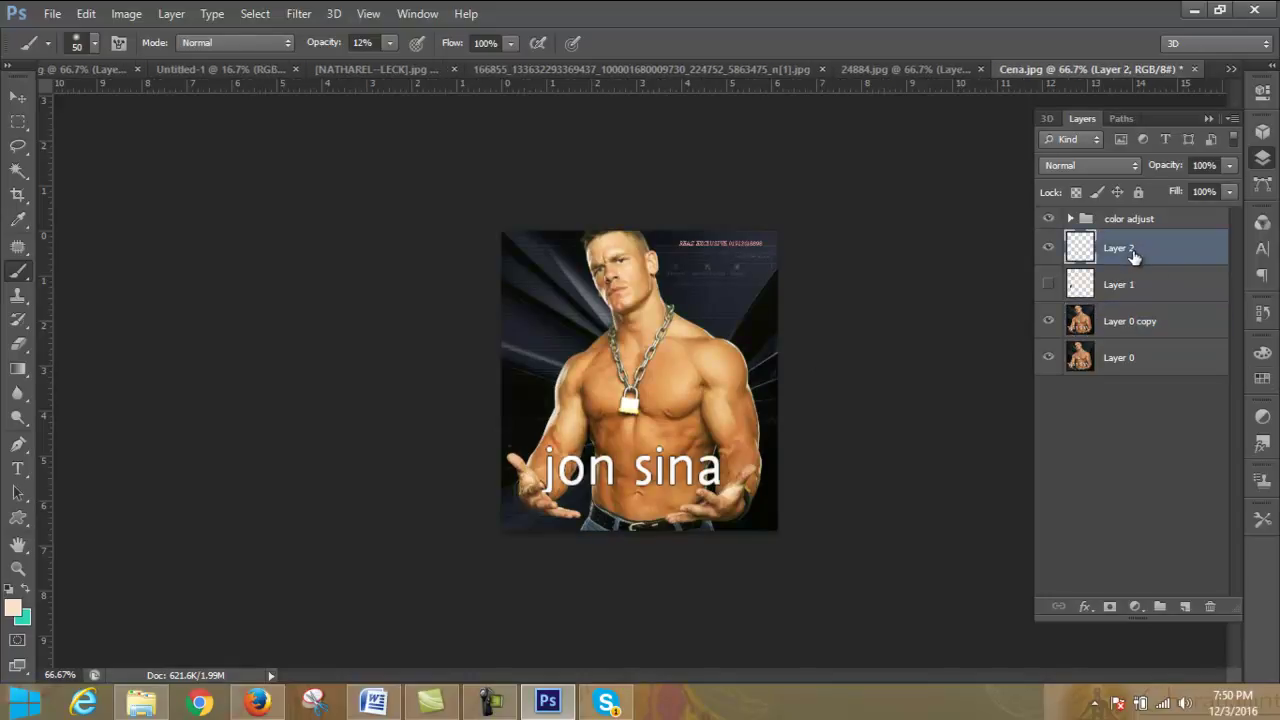
pyautogui.hotkey('ctrl', '+')
pyautogui.hotkey('ctrl', '+')
pyautogui.scroll(2, 823, 266)
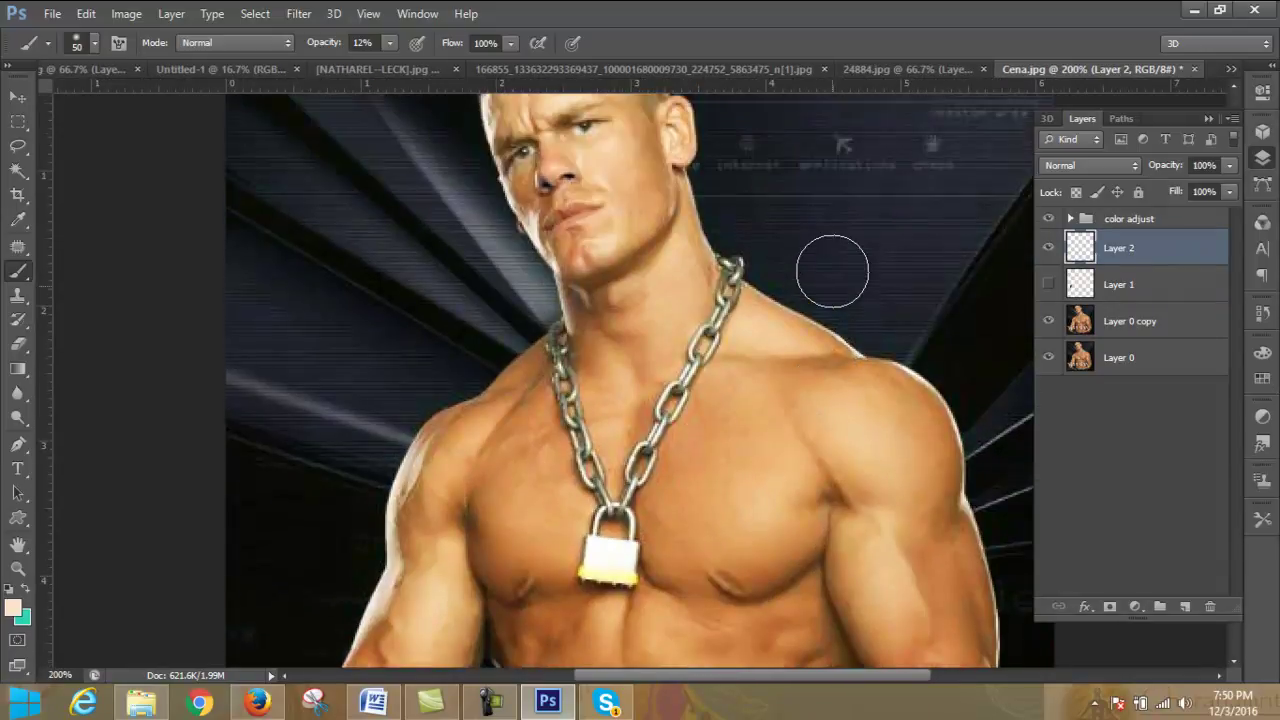
pyautogui.scroll(3, 829, 271)
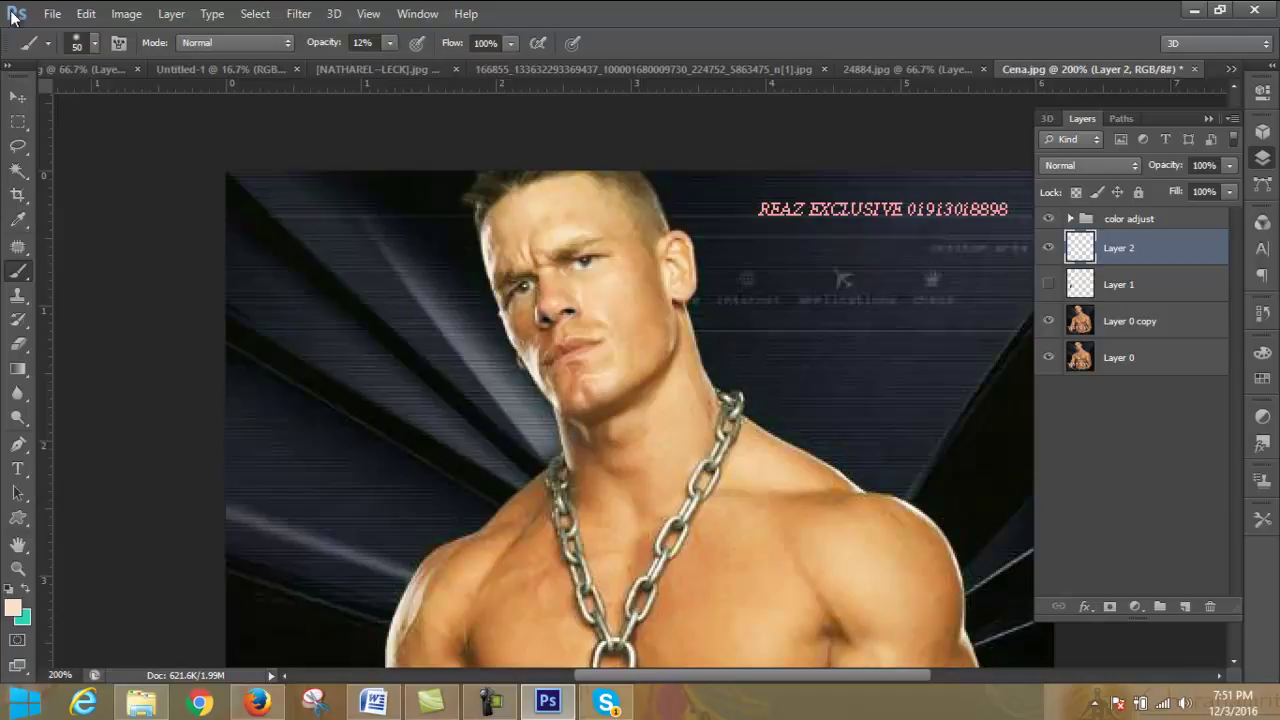
pyautogui.click(94, 43)
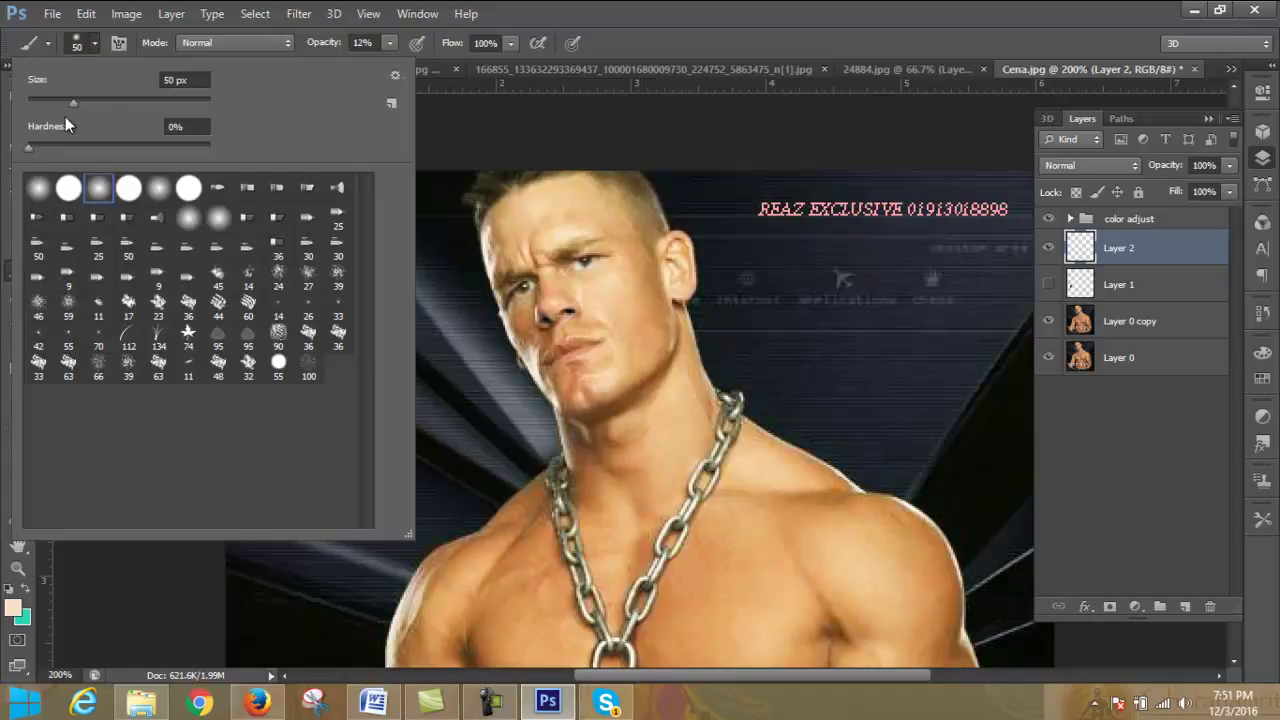
pyautogui.click(96, 43)
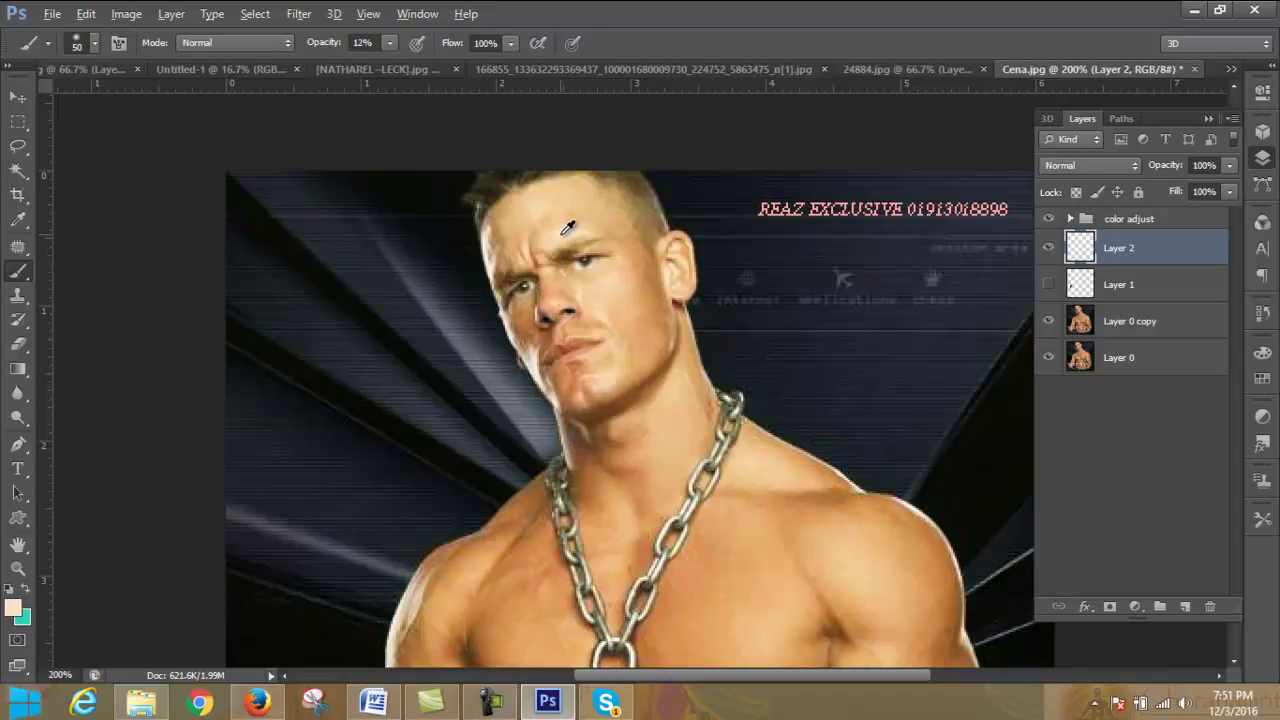
pyautogui.keyDown('alt'); pyautogui.click(564, 231); pyautogui.keyUp('alt')
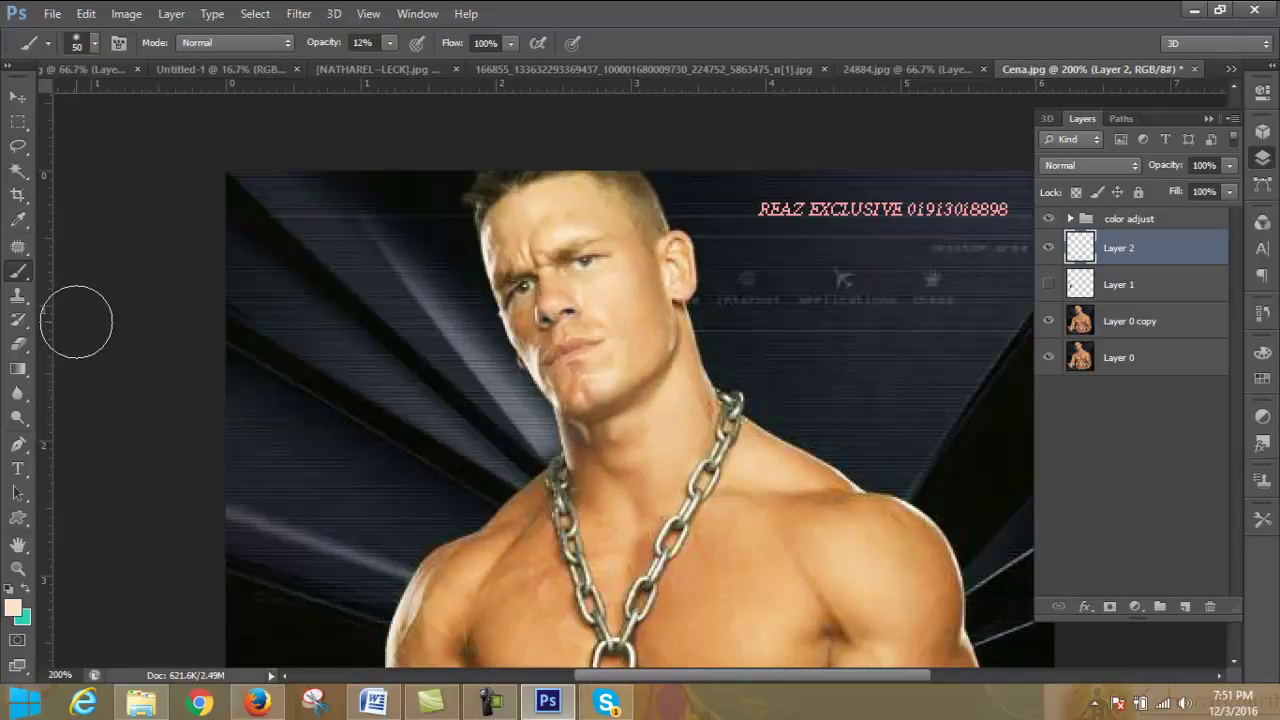
pyautogui.click(18, 319)
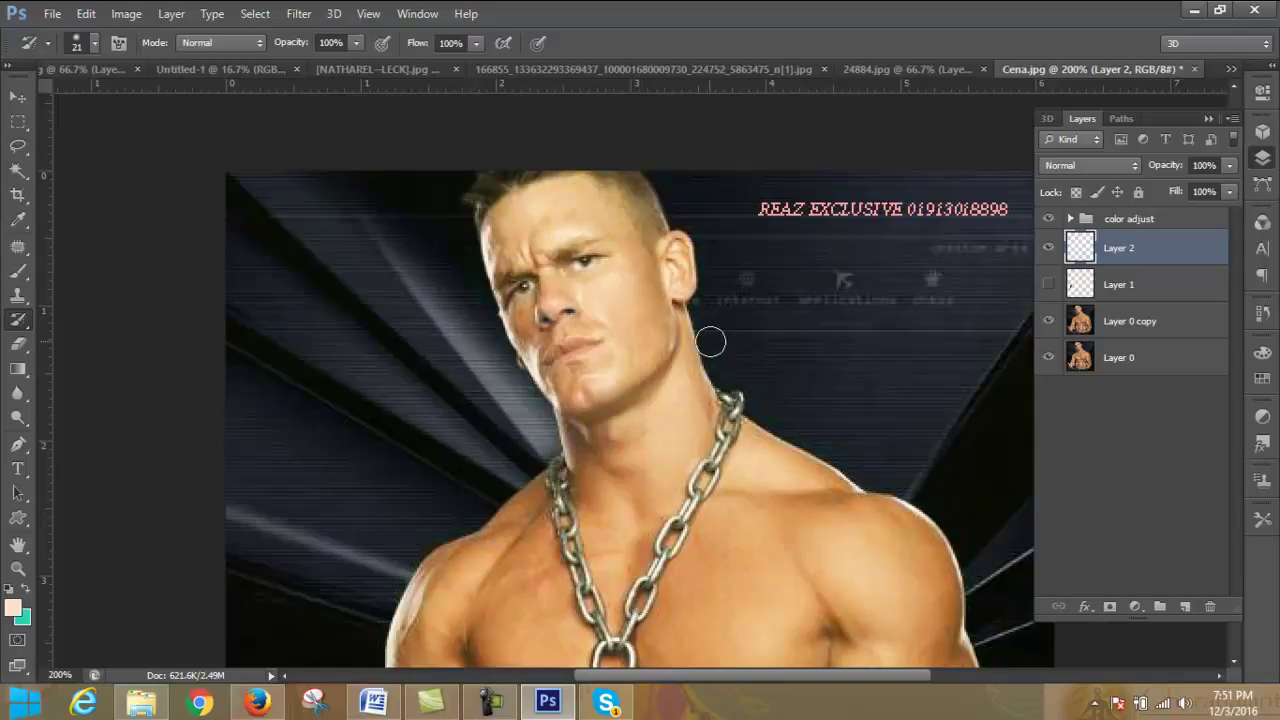
pyautogui.scroll(1, 712, 350)
pyautogui.scroll(1, 714, 365)
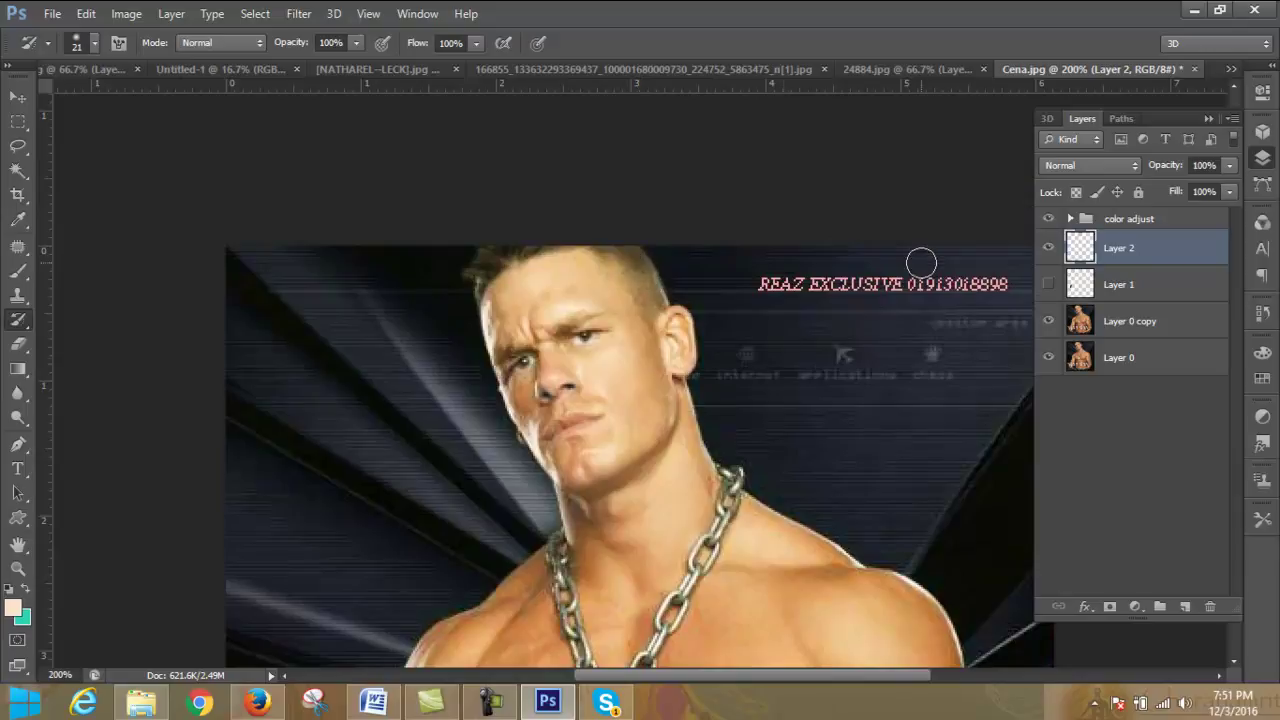
pyautogui.click(1145, 286)
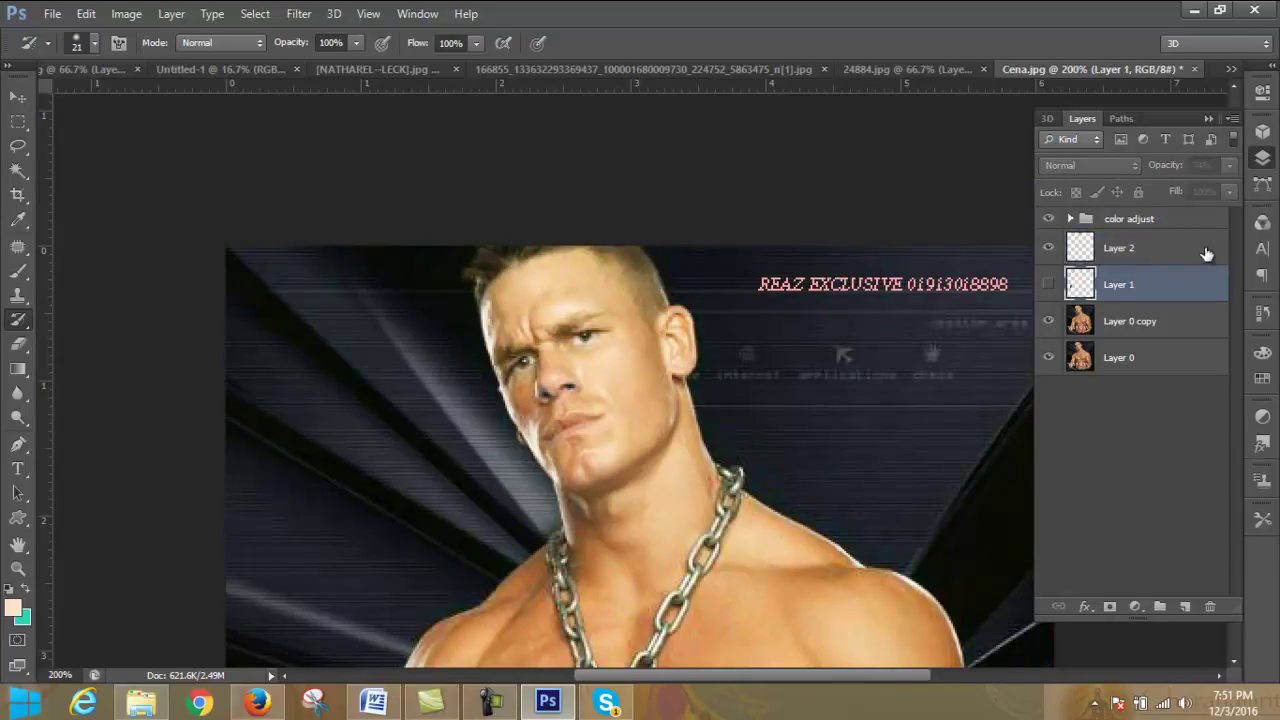
pyautogui.click(1196, 251)
pyautogui.click(1210, 606)
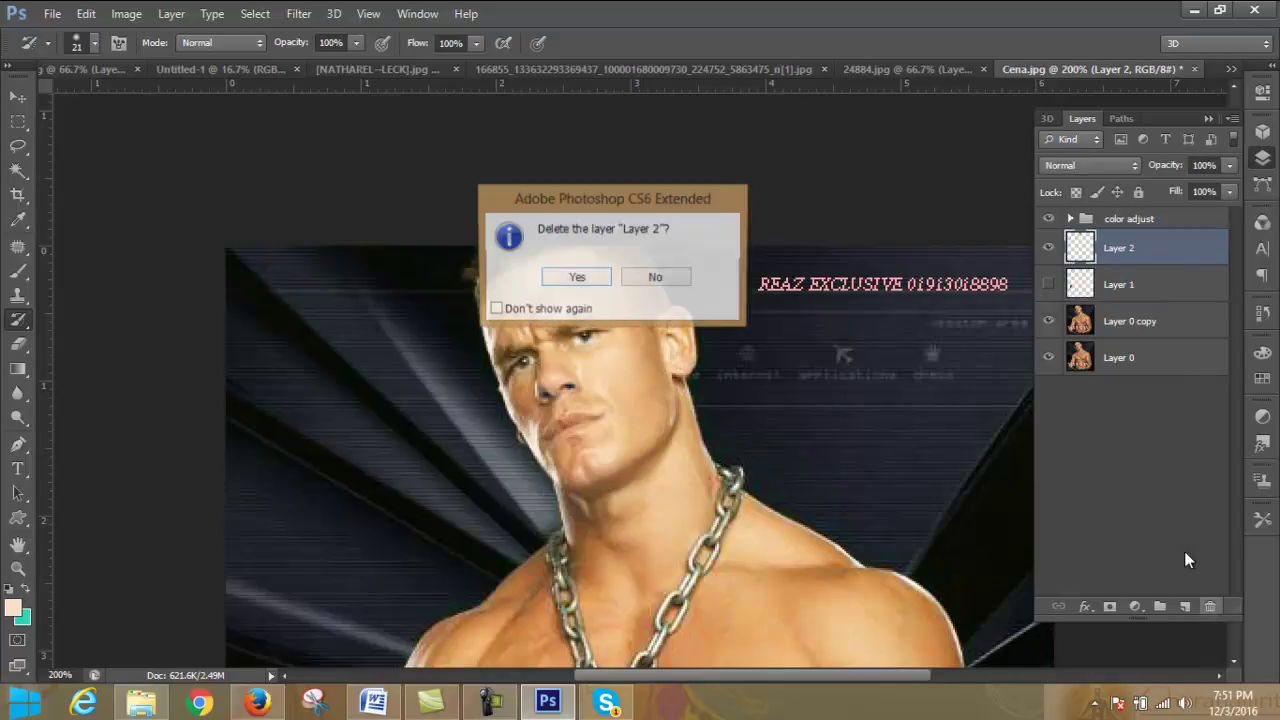
pyautogui.click(580, 279)
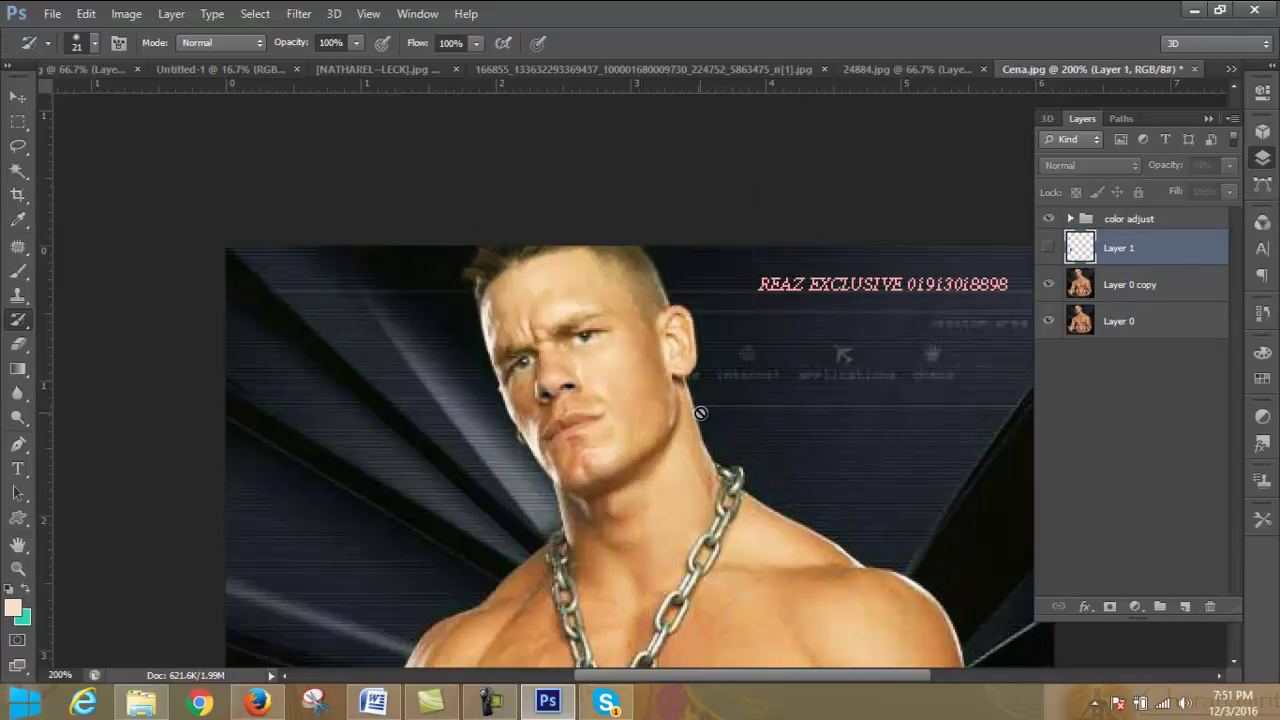
pyautogui.scroll(-2, 906, 320)
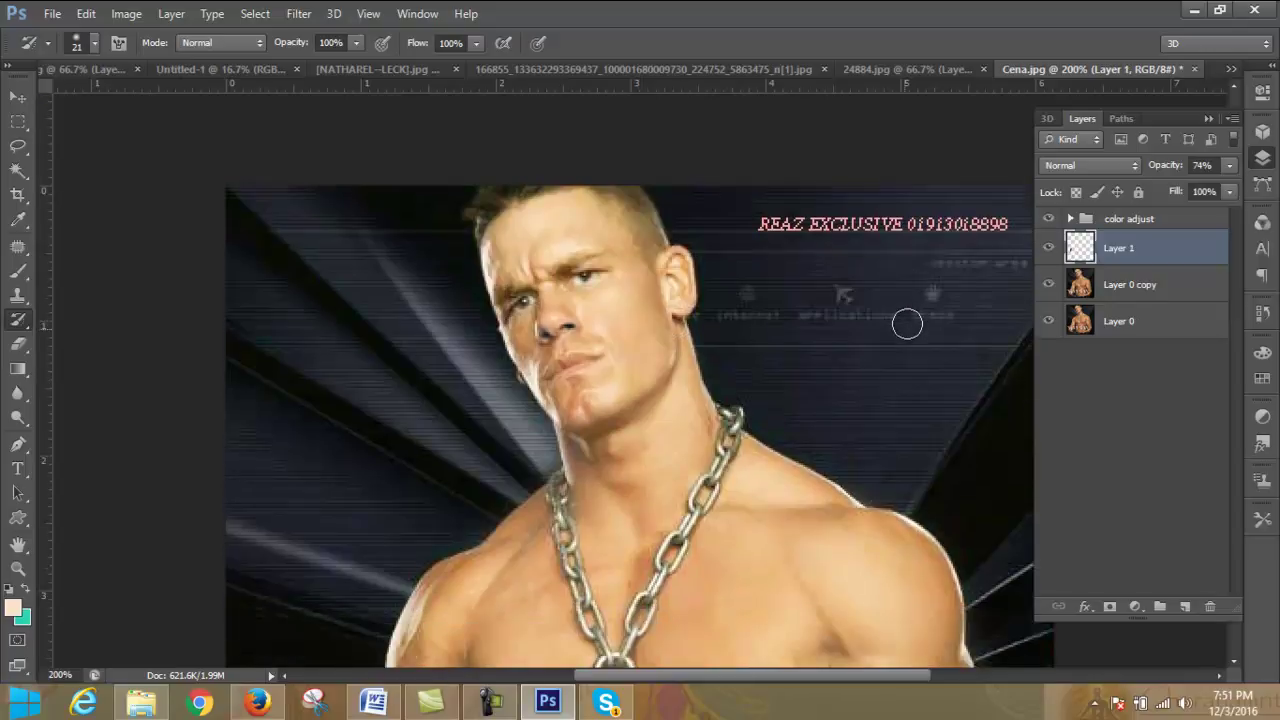
pyautogui.scroll(-1, 910, 297)
pyautogui.scroll(-3, 915, 294)
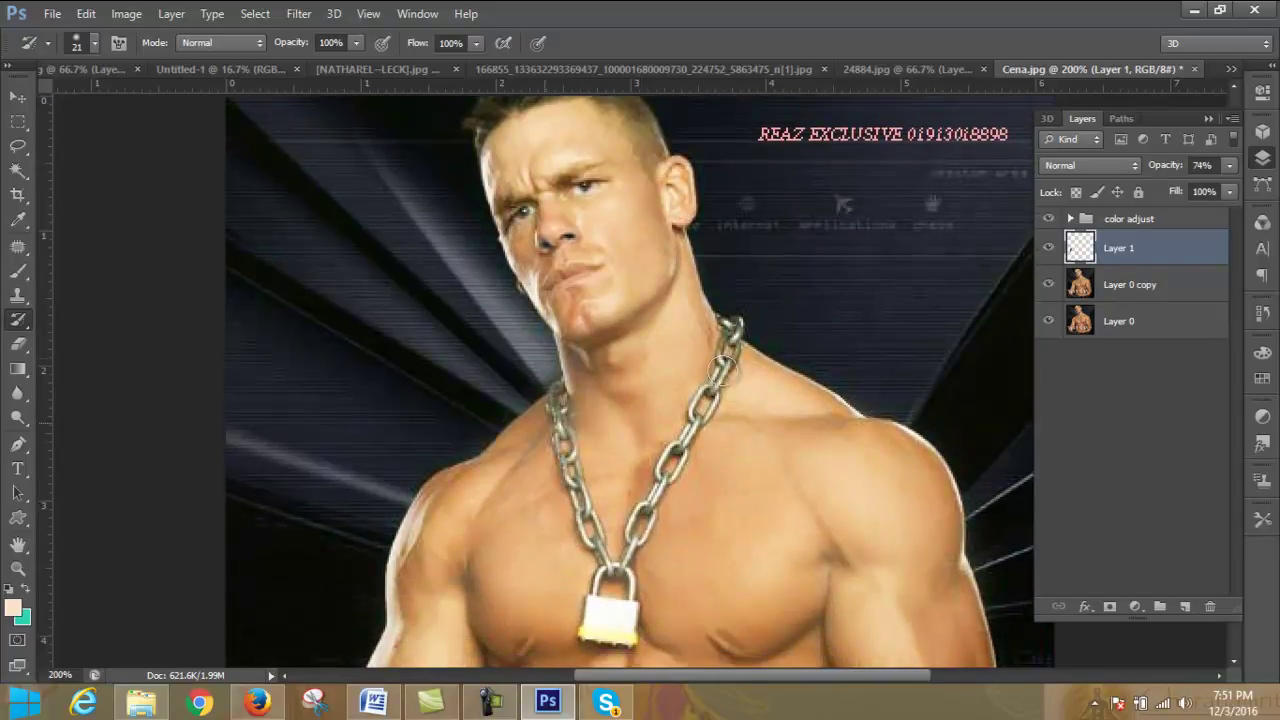
pyautogui.scroll(-1, 725, 372)
pyautogui.scroll(2, 750, 378)
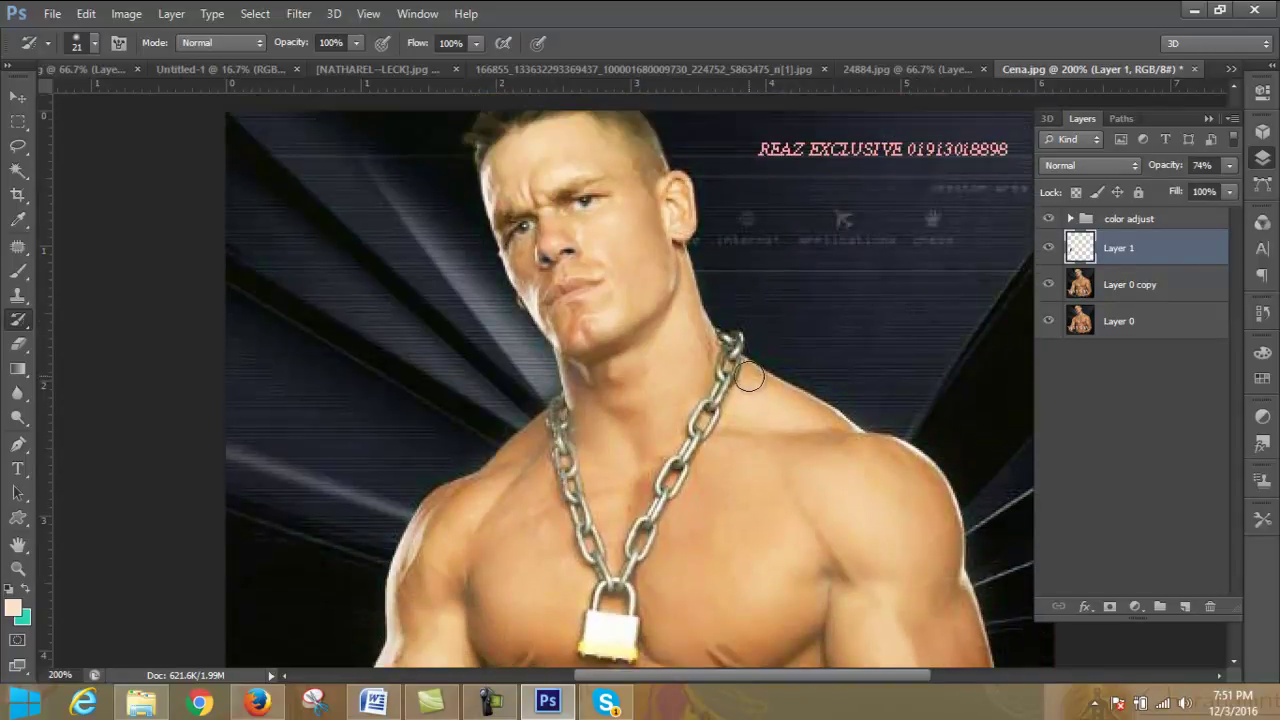
# - Apply Surface Blur with radius 5 px and threshold 16 levels to Layer 0 copy
pyautogui.click(1150, 288)
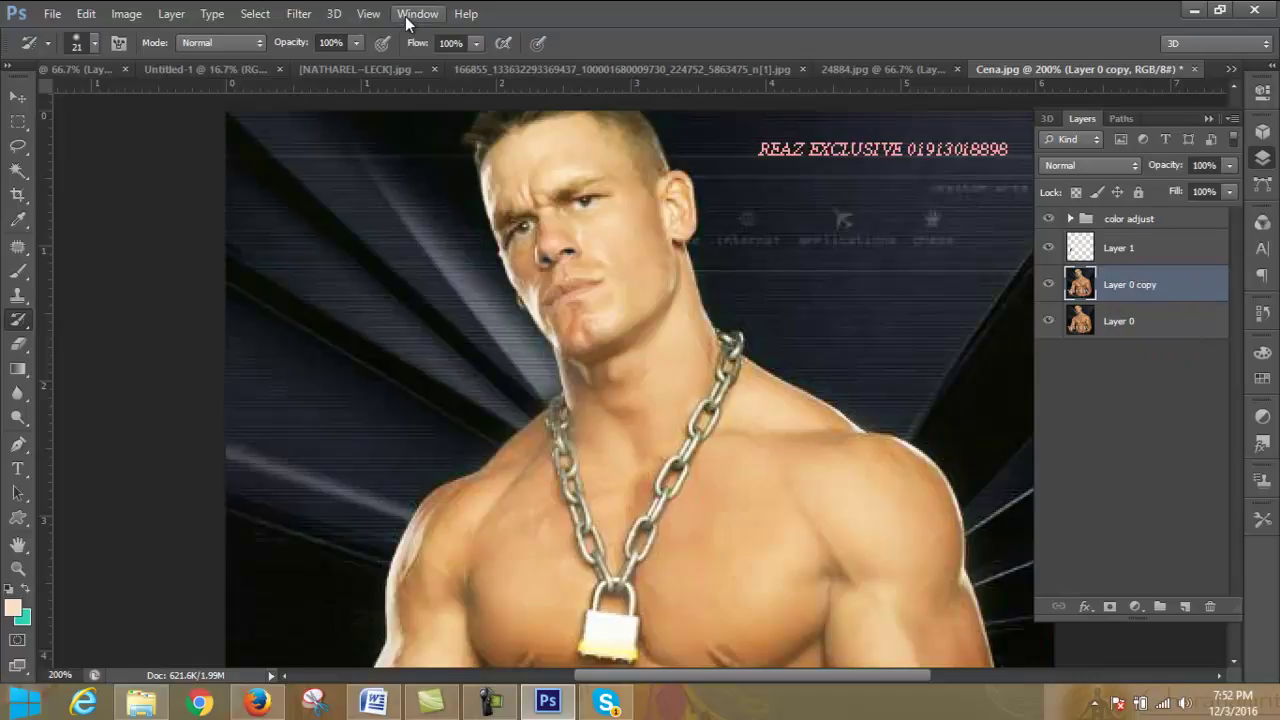
pyautogui.click(306, 15)
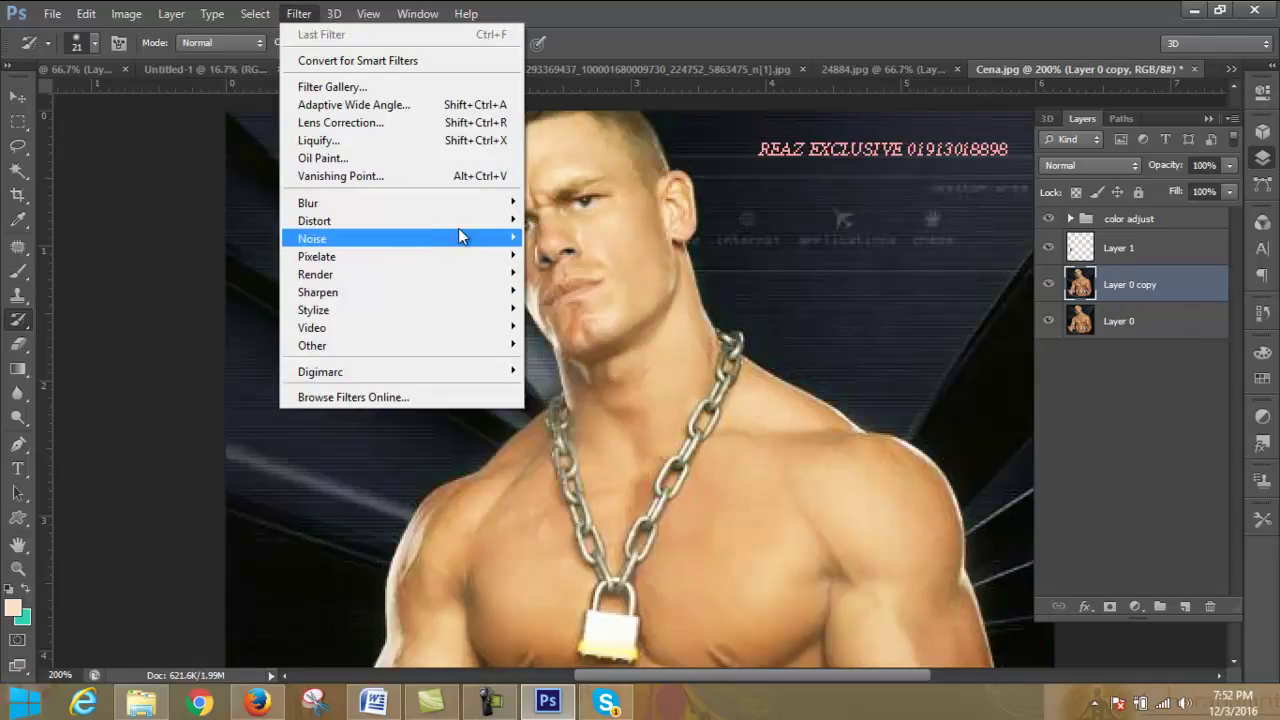
pyautogui.moveTo(308, 203)
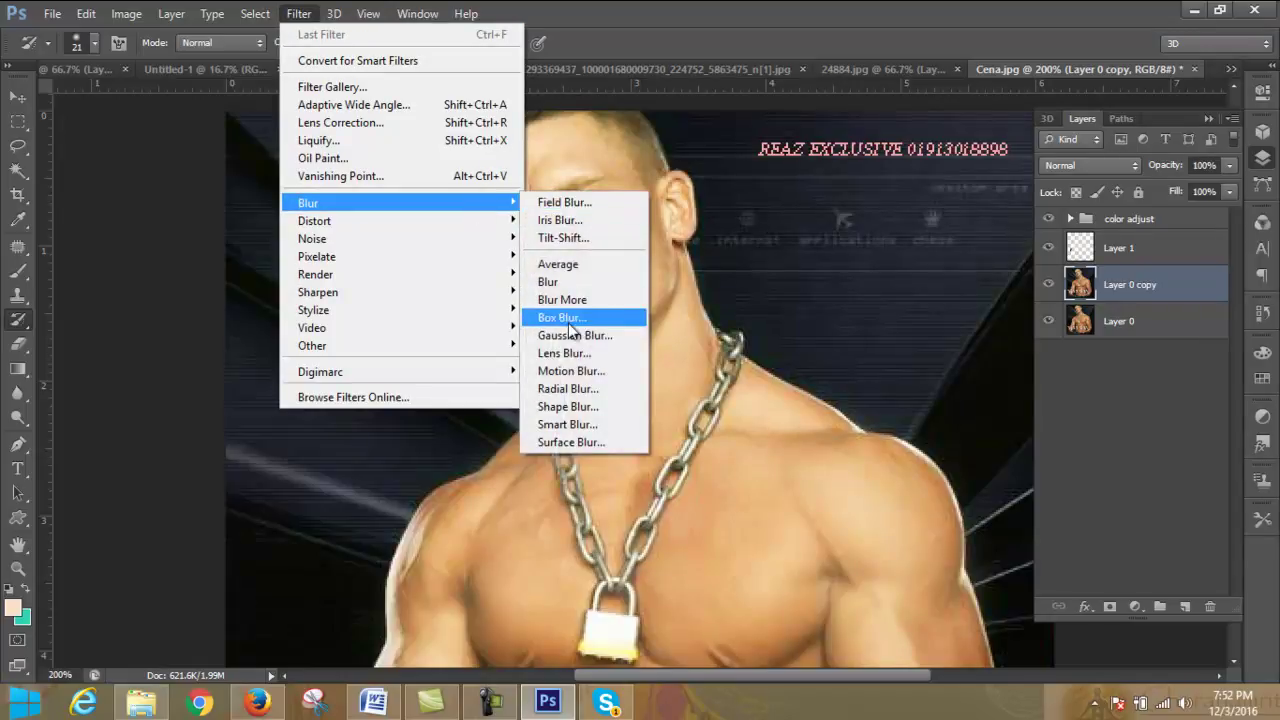
pyautogui.click(569, 443)
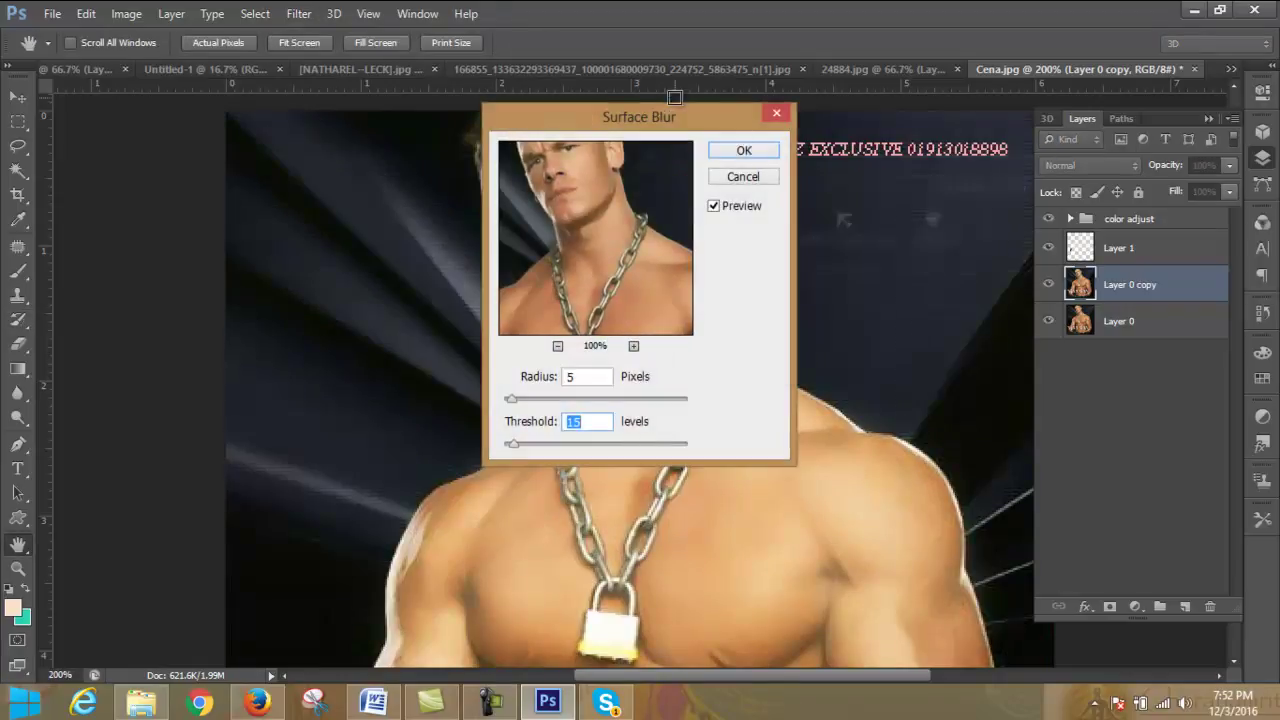
pyautogui.moveTo(679, 110); pyautogui.dragTo(1059, 124)
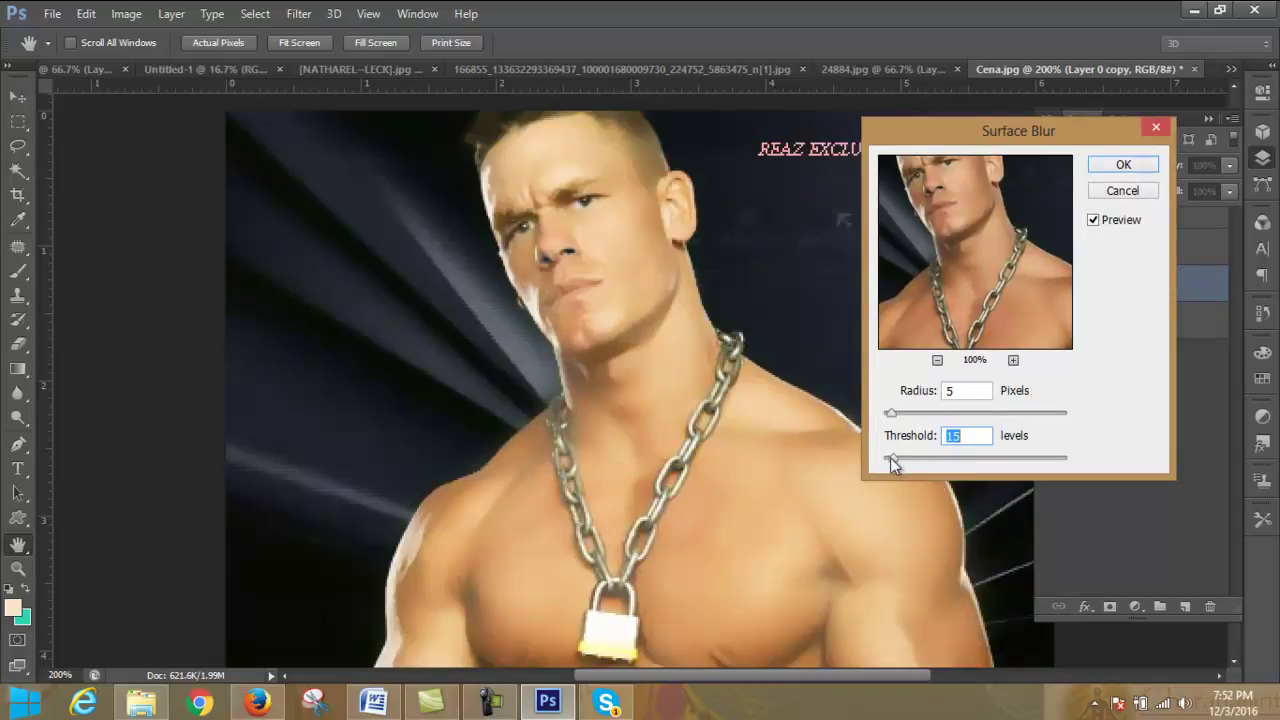
pyautogui.moveTo(895, 458); pyautogui.dragTo(990, 456)
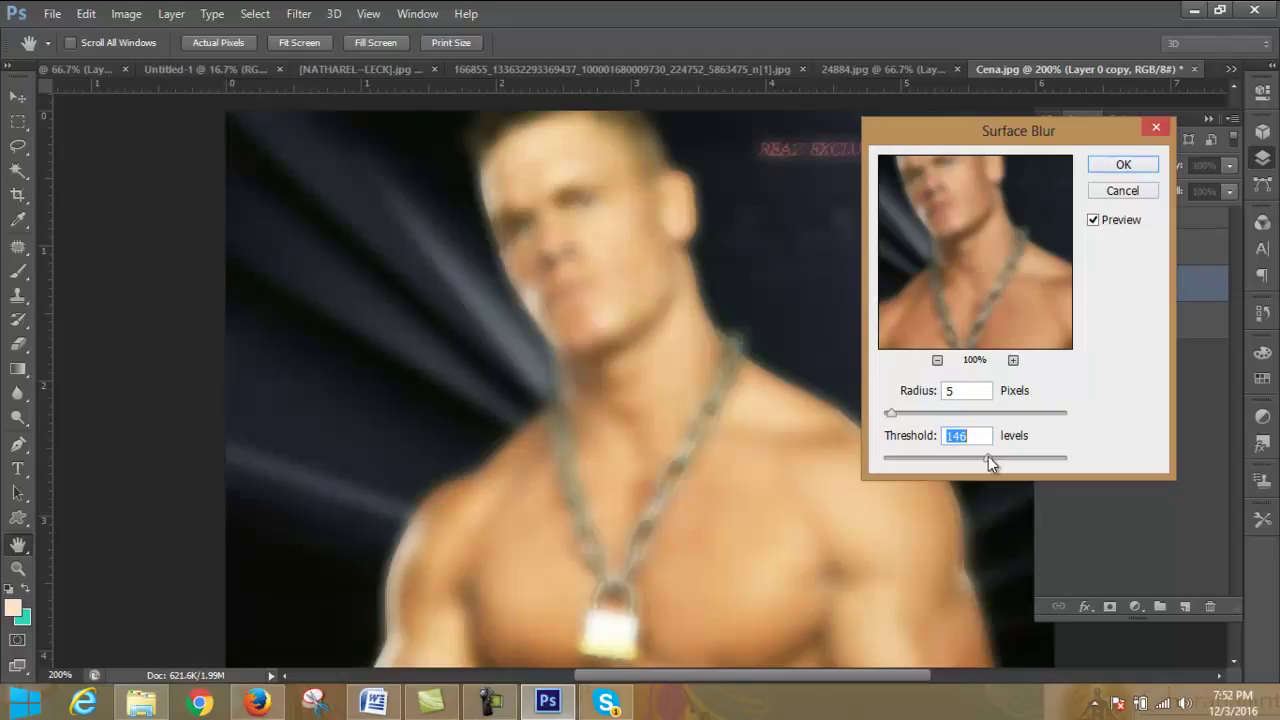
pyautogui.moveTo(896, 461); pyautogui.dragTo(894, 462)
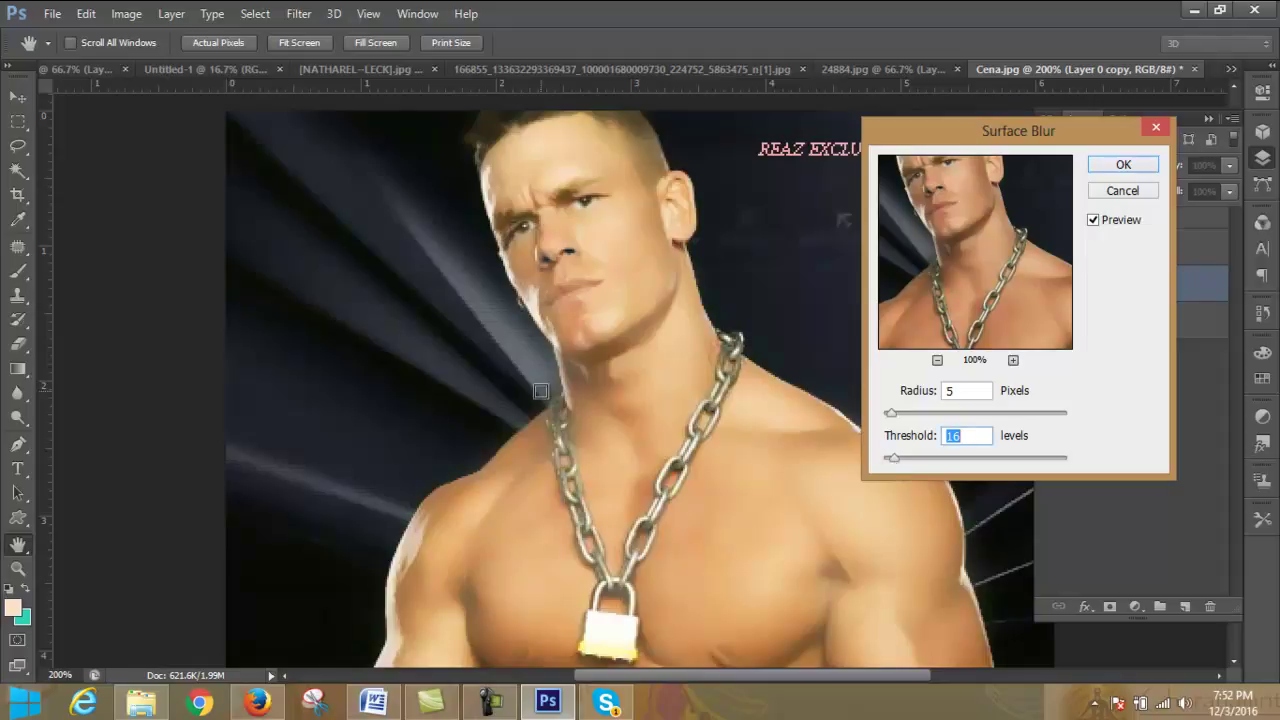
pyautogui.click(1120, 162)
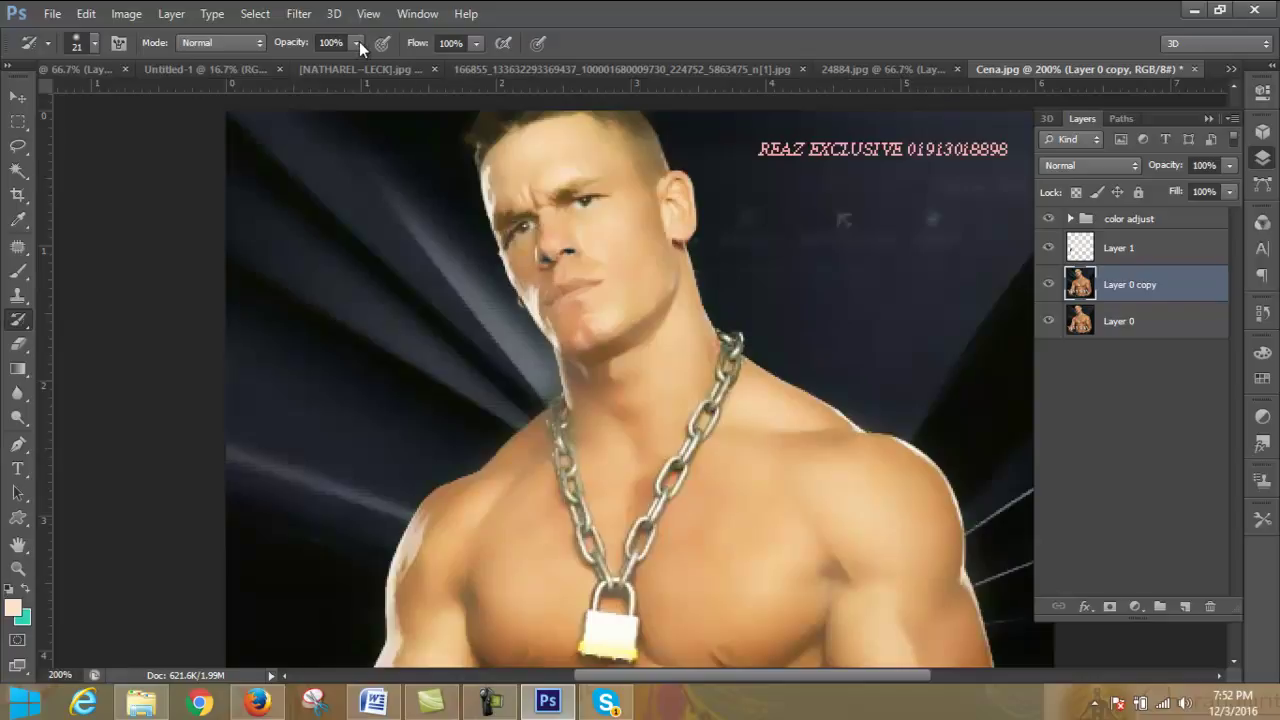
# - Select the brush and add a white layer mask to the blurred Layer 0 copy
pyautogui.click(18, 271)
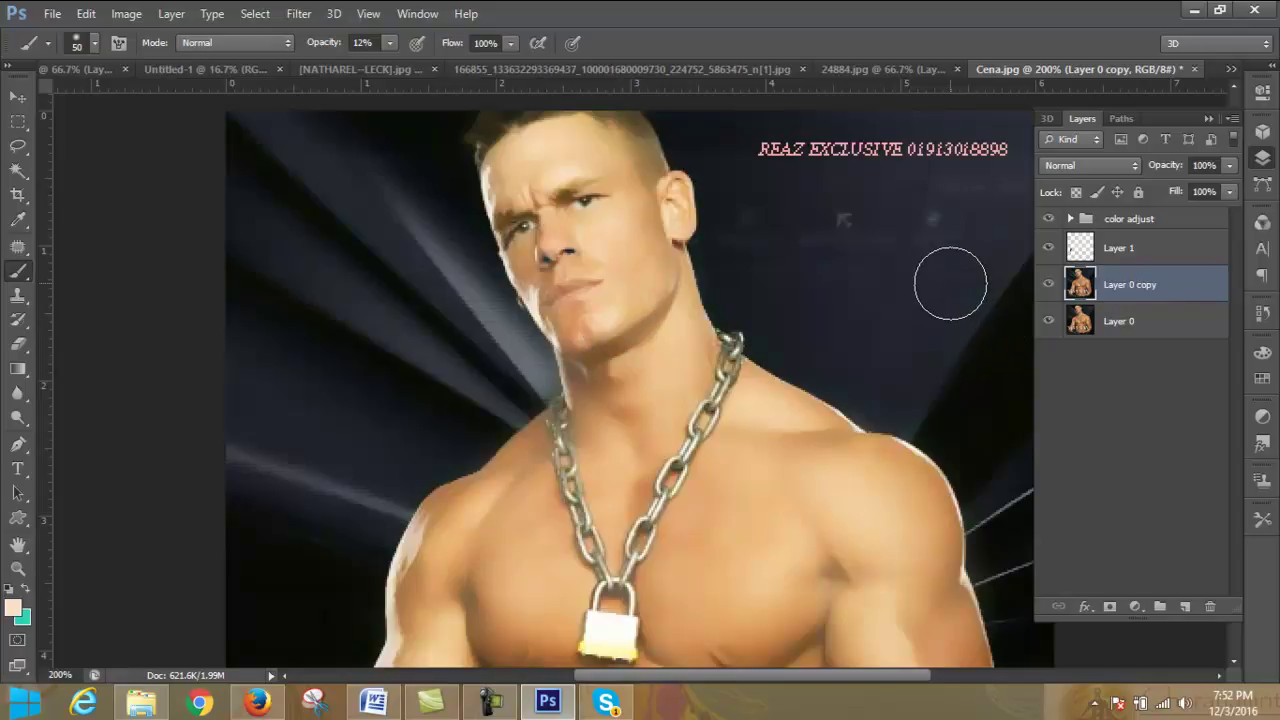
pyautogui.click(1110, 607)
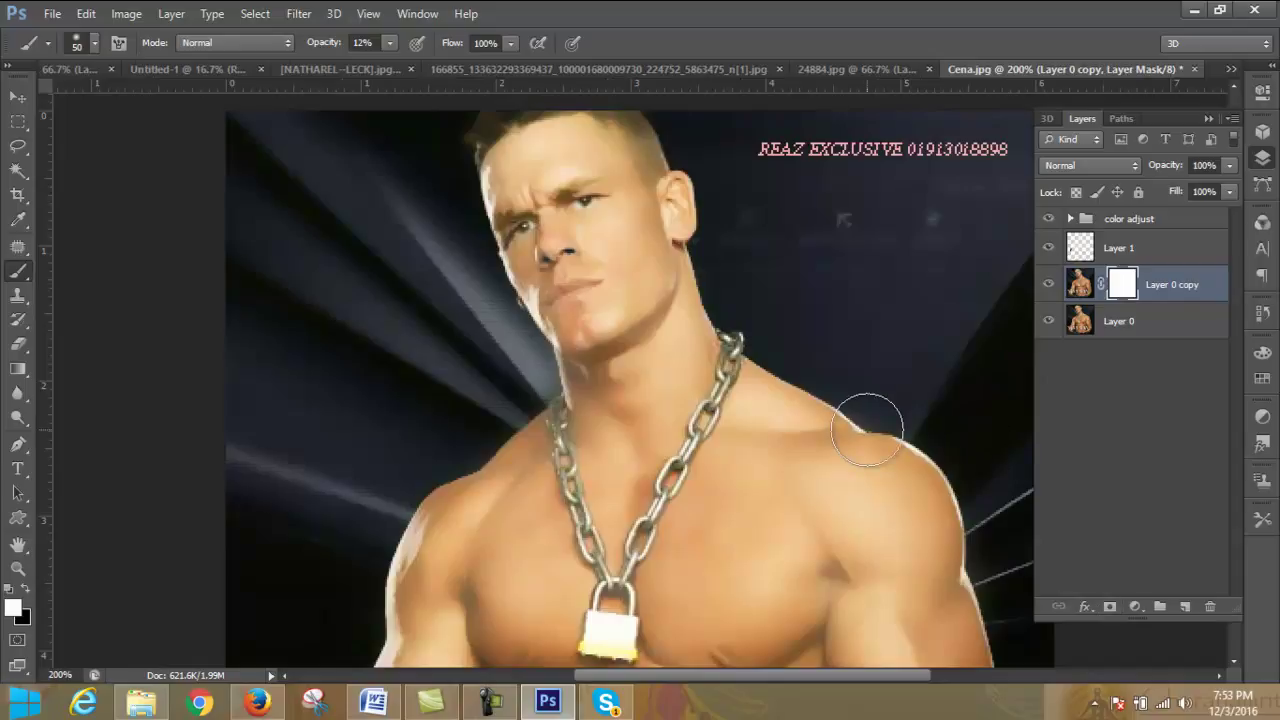
# - Make black the paint colour, zoom out to the whole photo, then back to 200%
pyautogui.scroll(-1, 866, 430)
pyautogui.scroll(-1, 866, 430)
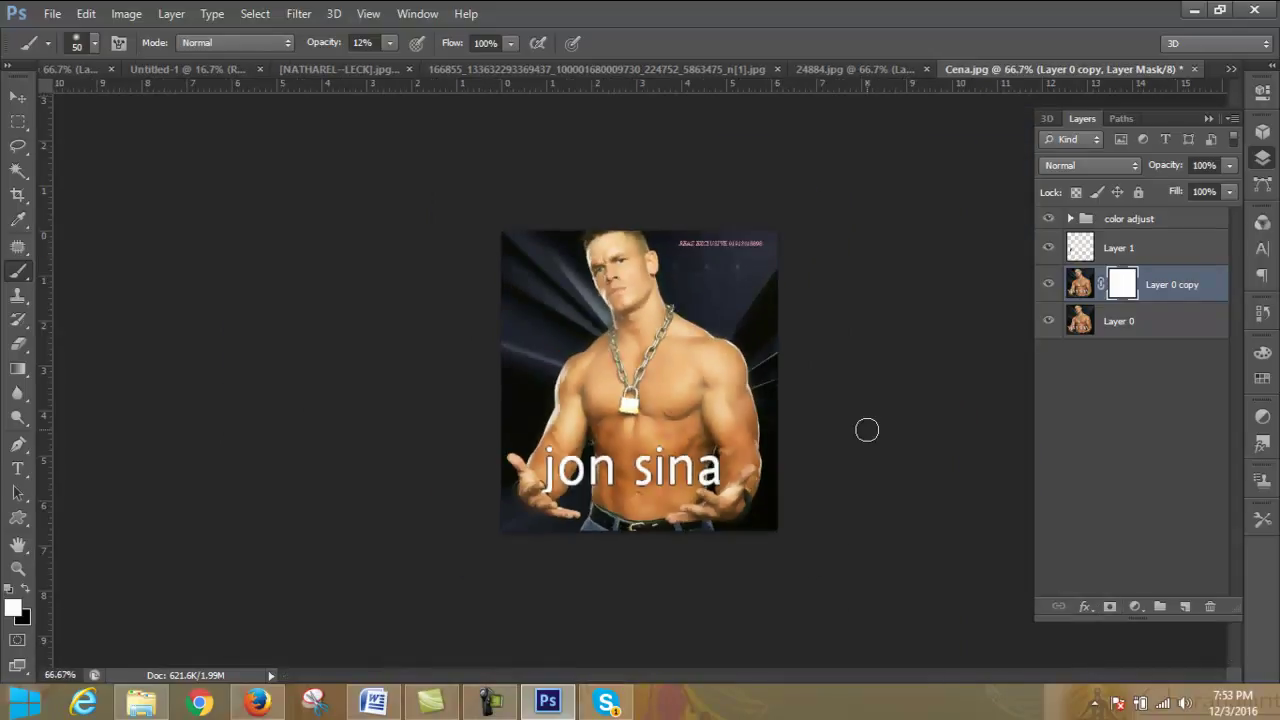
pyautogui.click(29, 589)
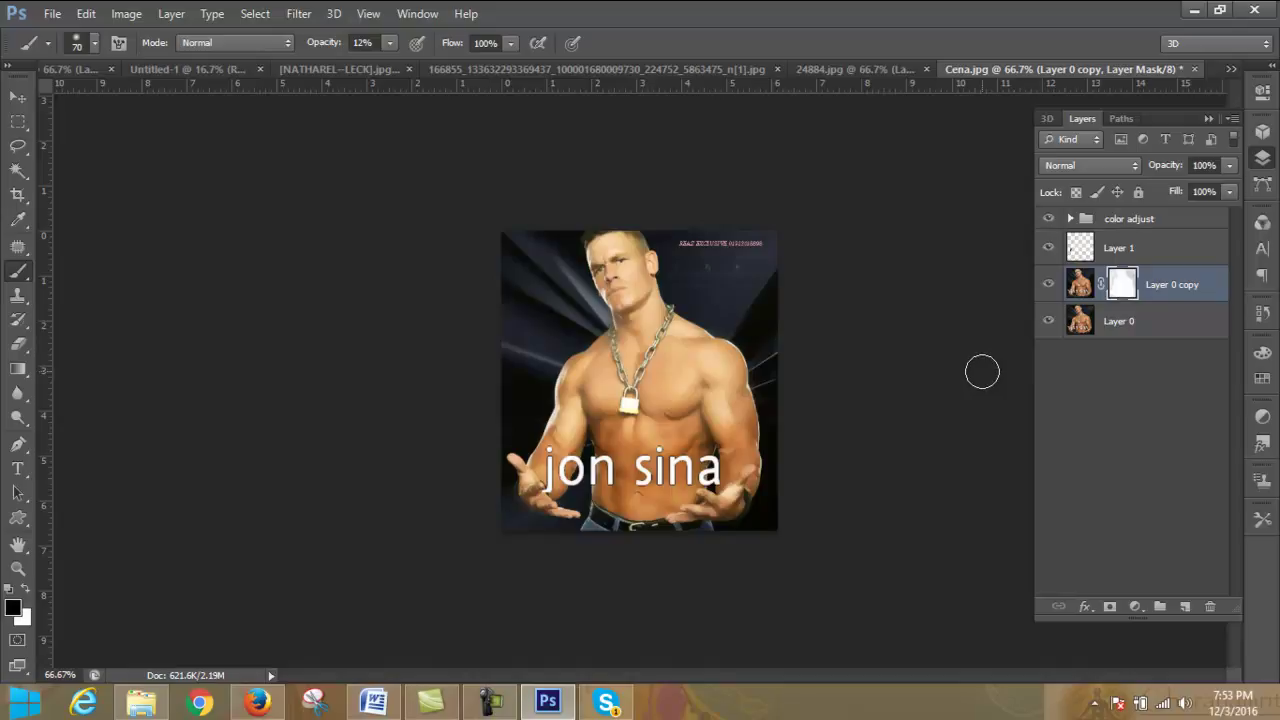
pyautogui.hotkey('ctrl', '-')
pyautogui.hotkey('ctrl', '-')
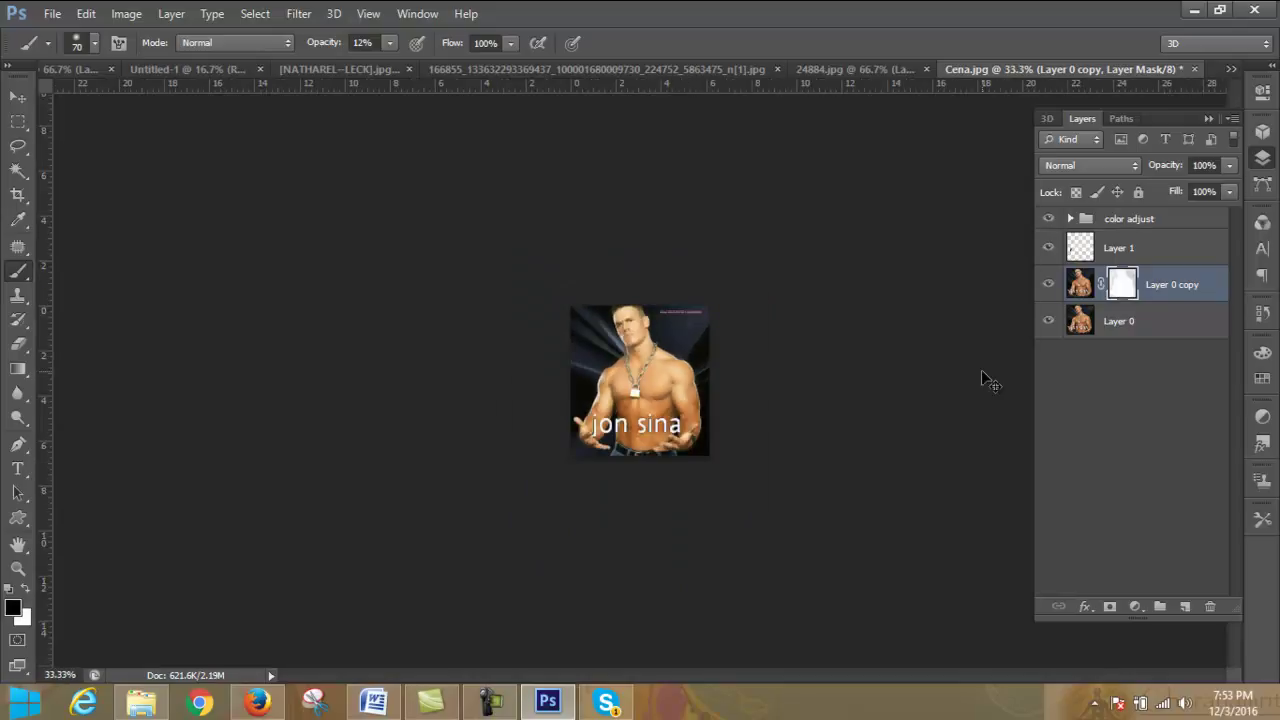
pyautogui.hotkey('ctrl', '+')
pyautogui.hotkey('ctrl', '+')
pyautogui.hotkey('ctrl', '+')
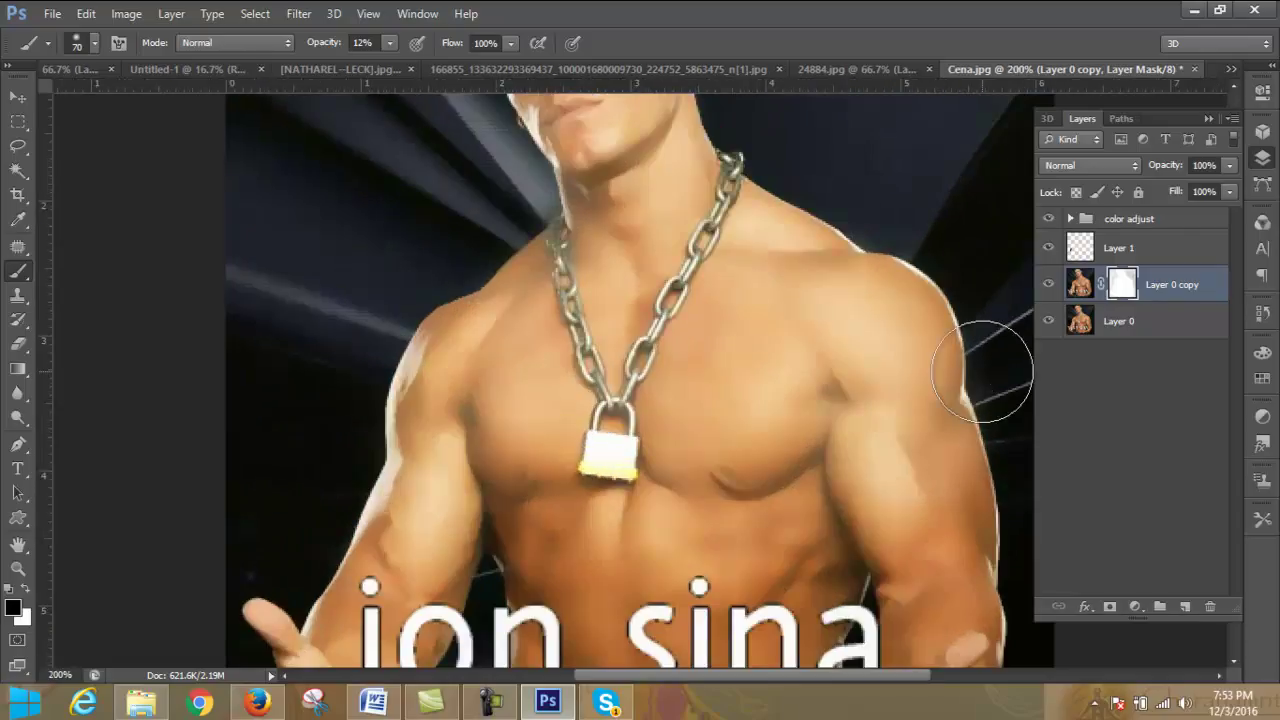
pyautogui.scroll(3, 412, 322)
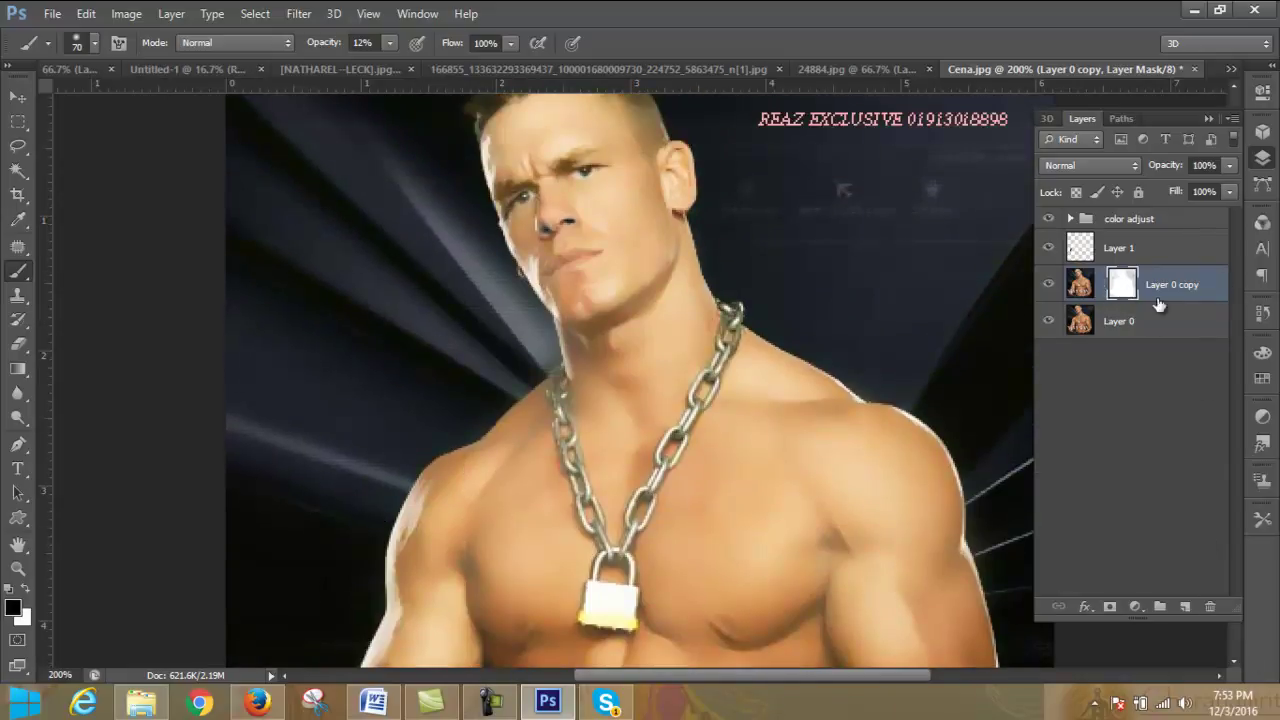
# - Replace Layer 0 copy's mask with an inverted black mask and reveal the jaw in white
pyautogui.click(1208, 608)
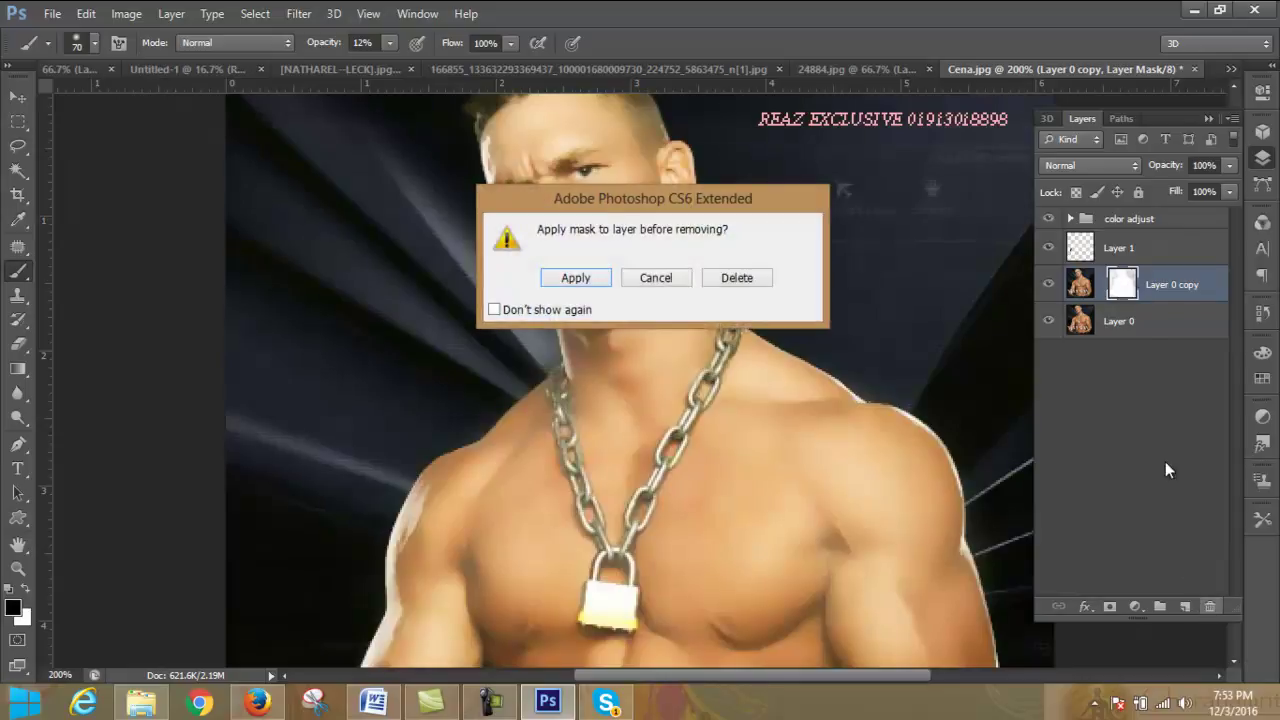
pyautogui.click(735, 277)
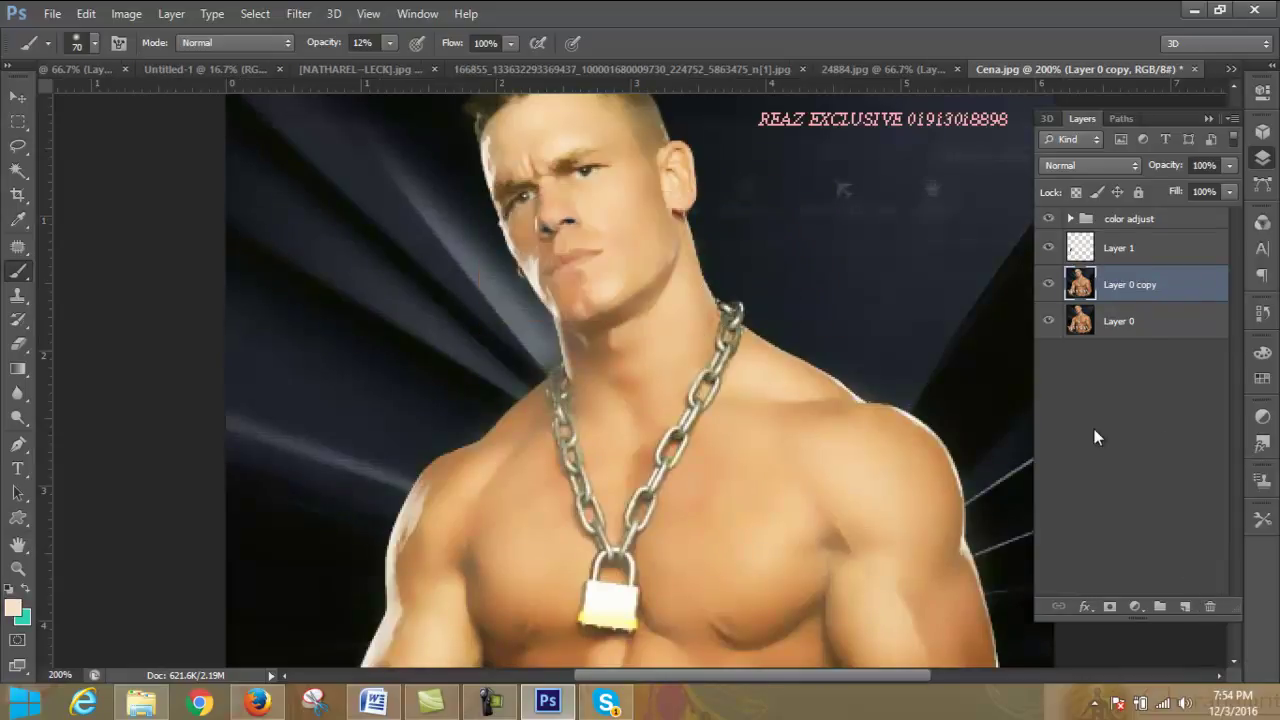
pyautogui.click(1110, 607)
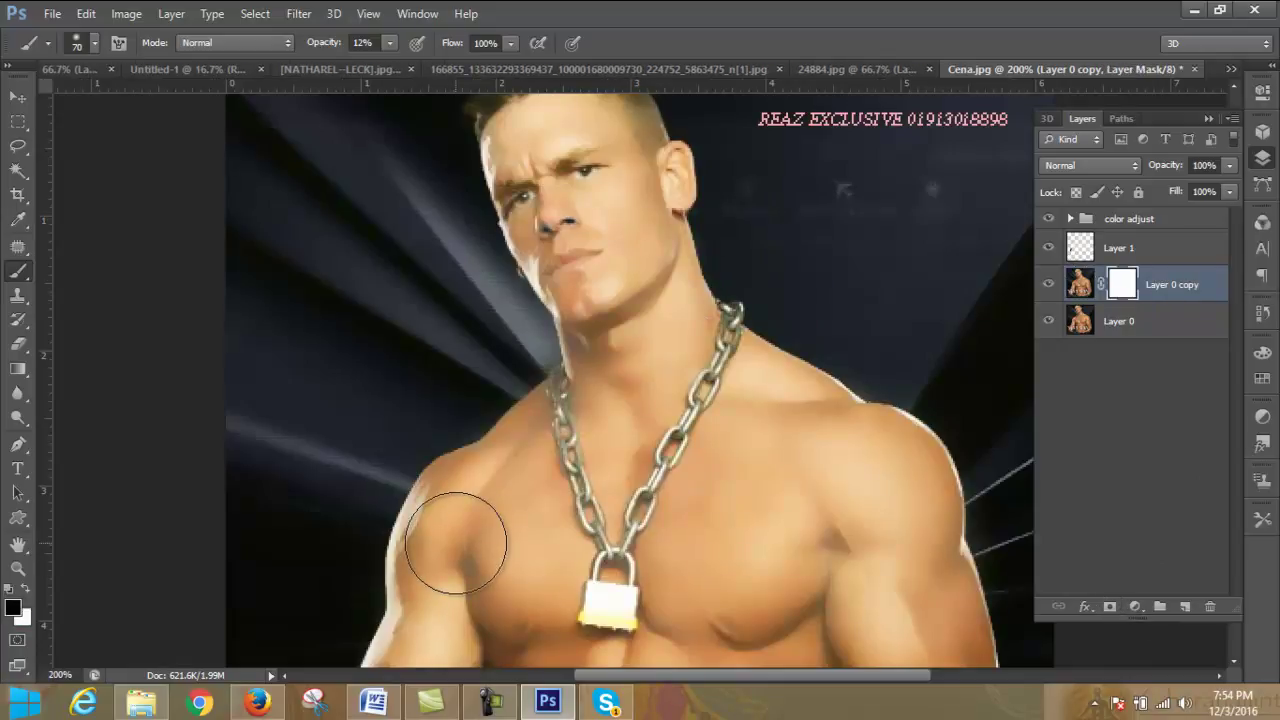
pyautogui.hotkey('ctrl', 'i')
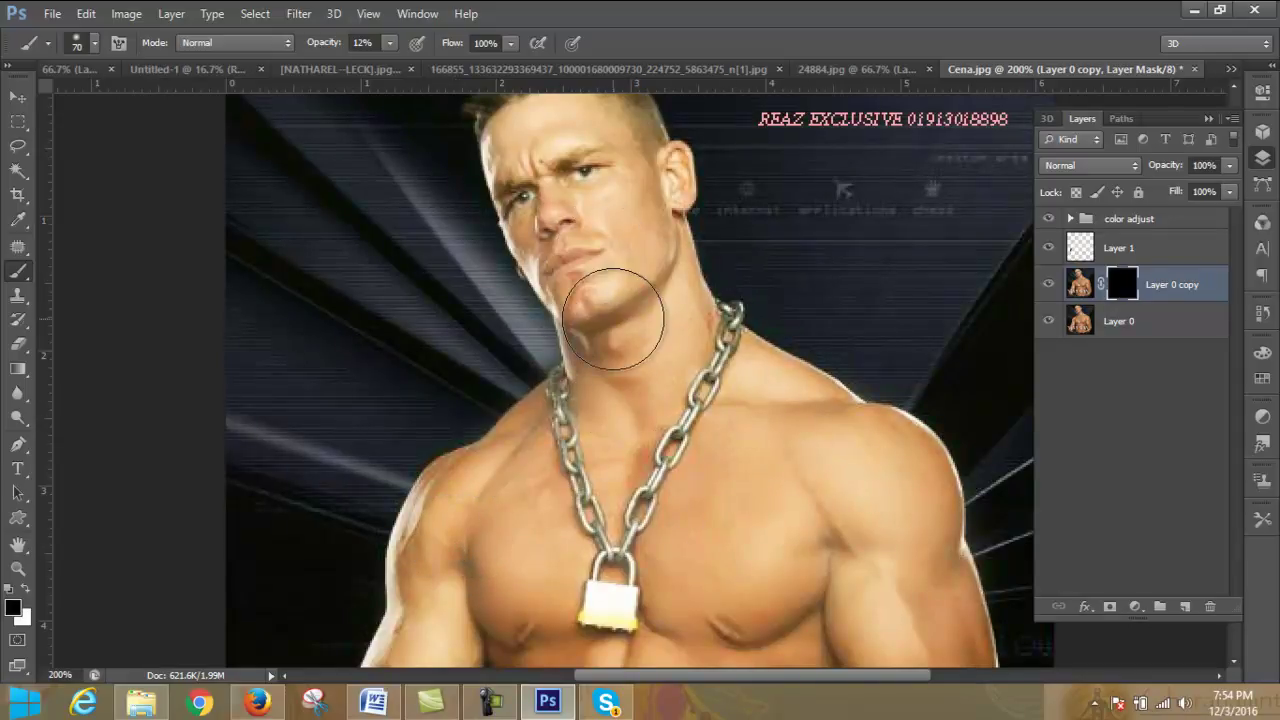
pyautogui.click(26, 588)
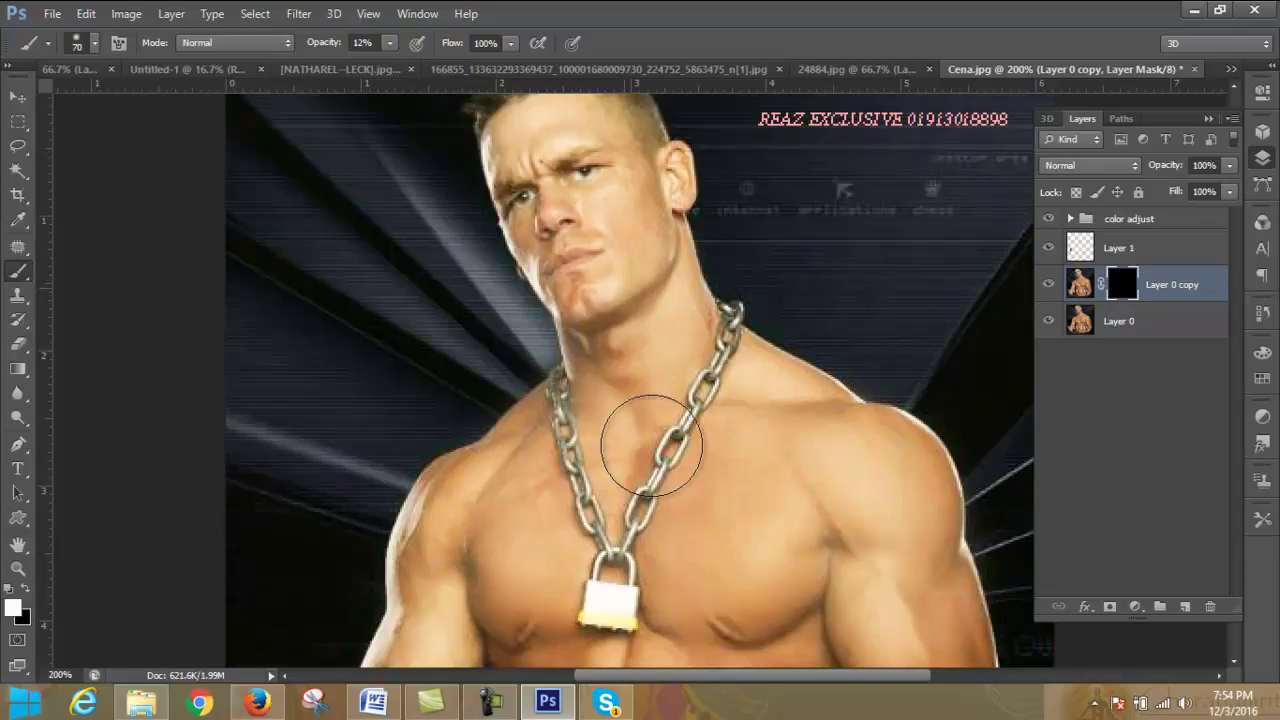
pyautogui.click(595, 233)
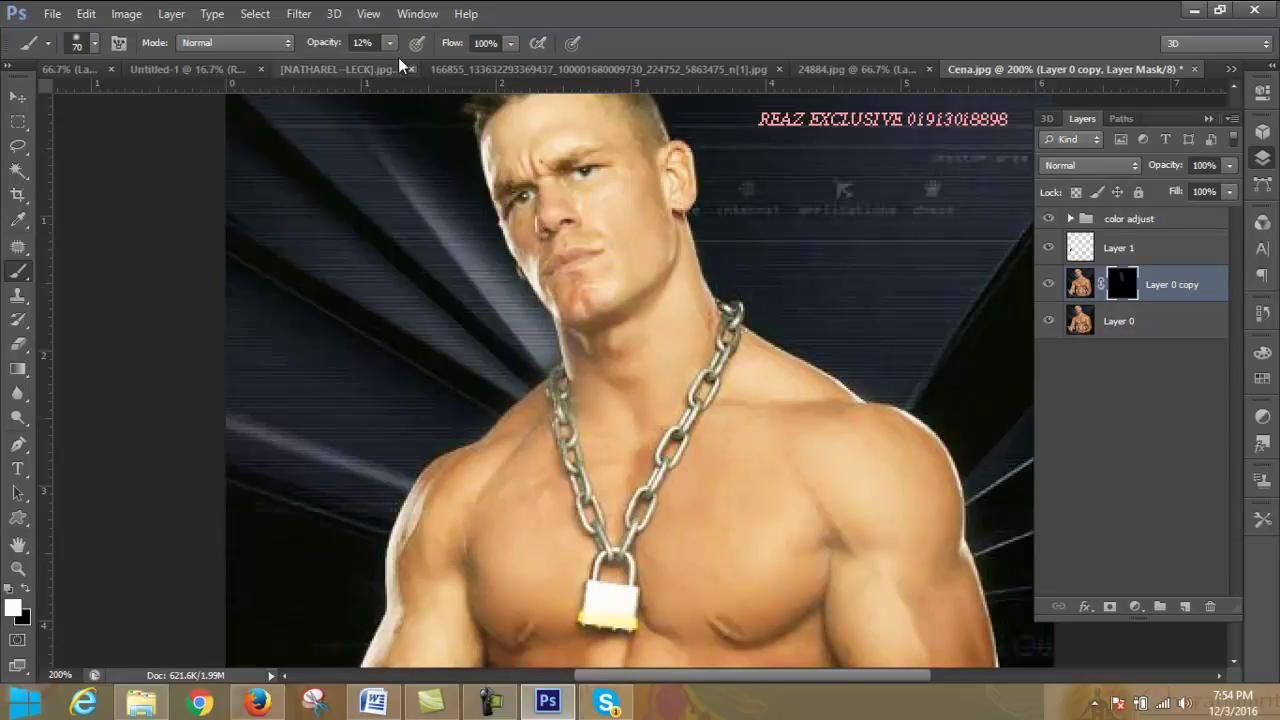
# - Set brush opacity to 100% and reveal the smoothed skin on the forehead, chin and jaw
pyautogui.click(390, 42)
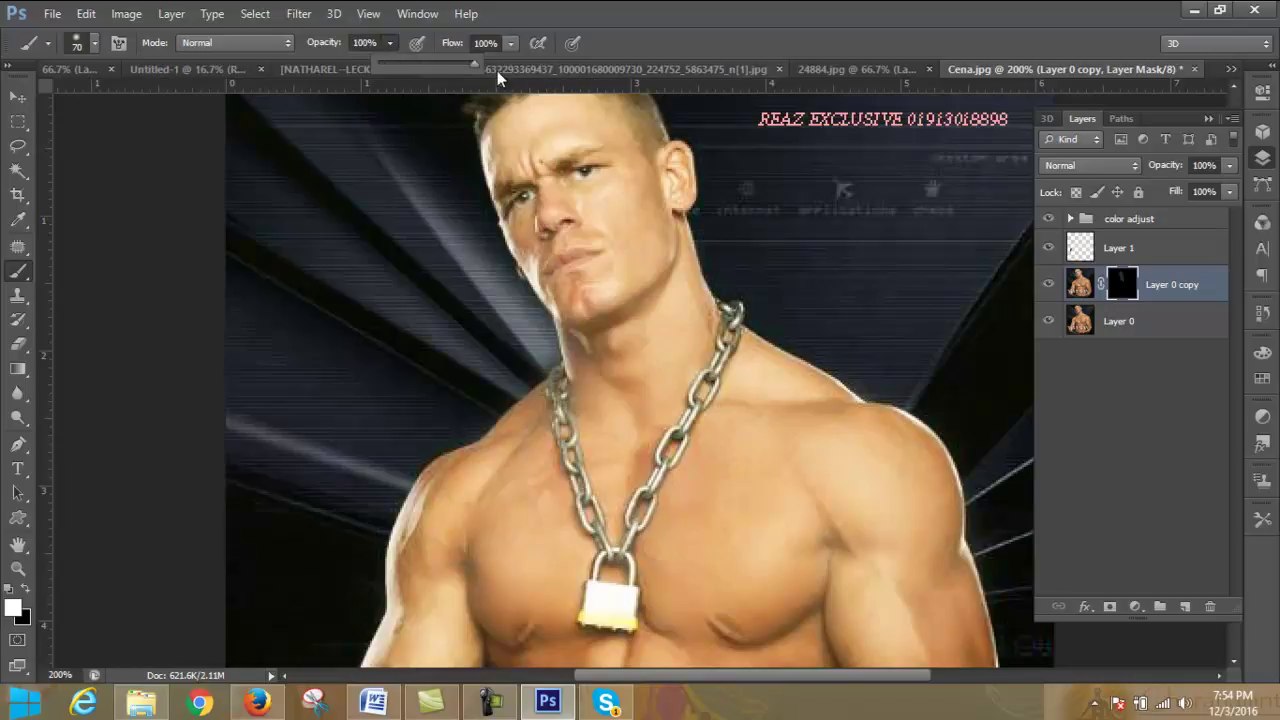
pyautogui.click(397, 39)
pyautogui.moveTo(588, 182); pyautogui.dragTo(590, 200)
pyautogui.scroll(3, 600, 260)
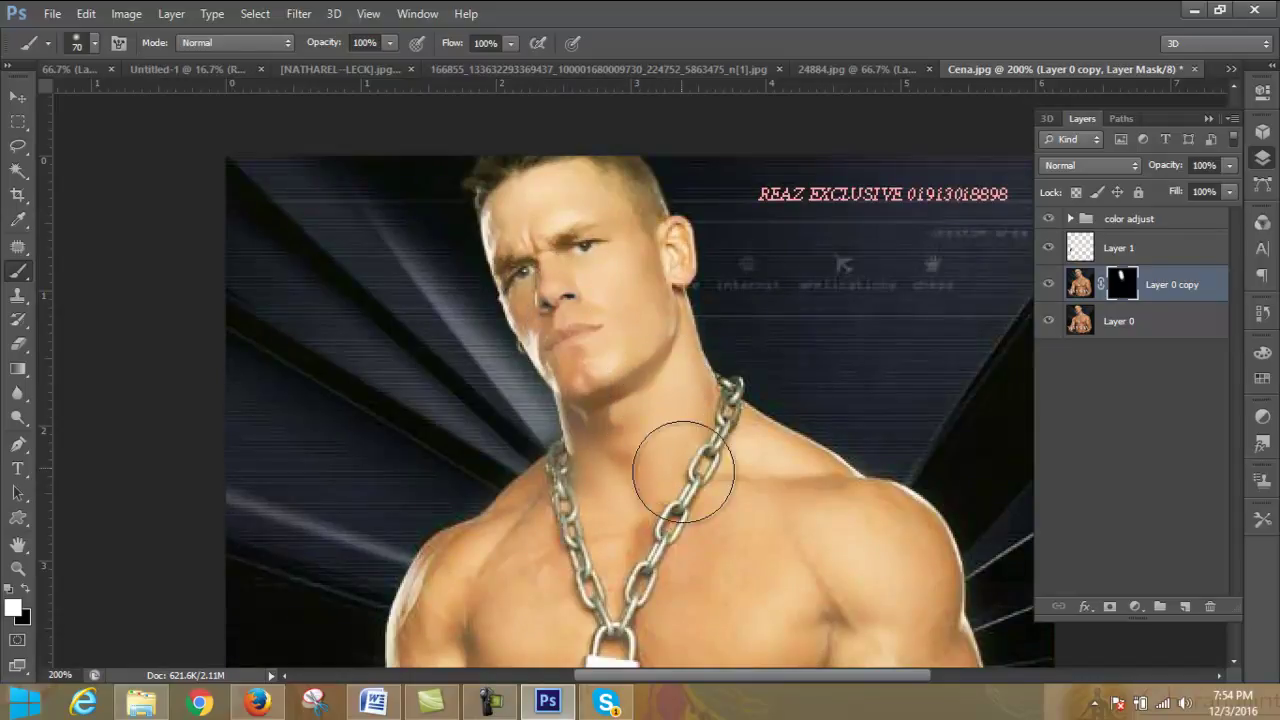
pyautogui.moveTo(592, 450); pyautogui.dragTo(607, 387)
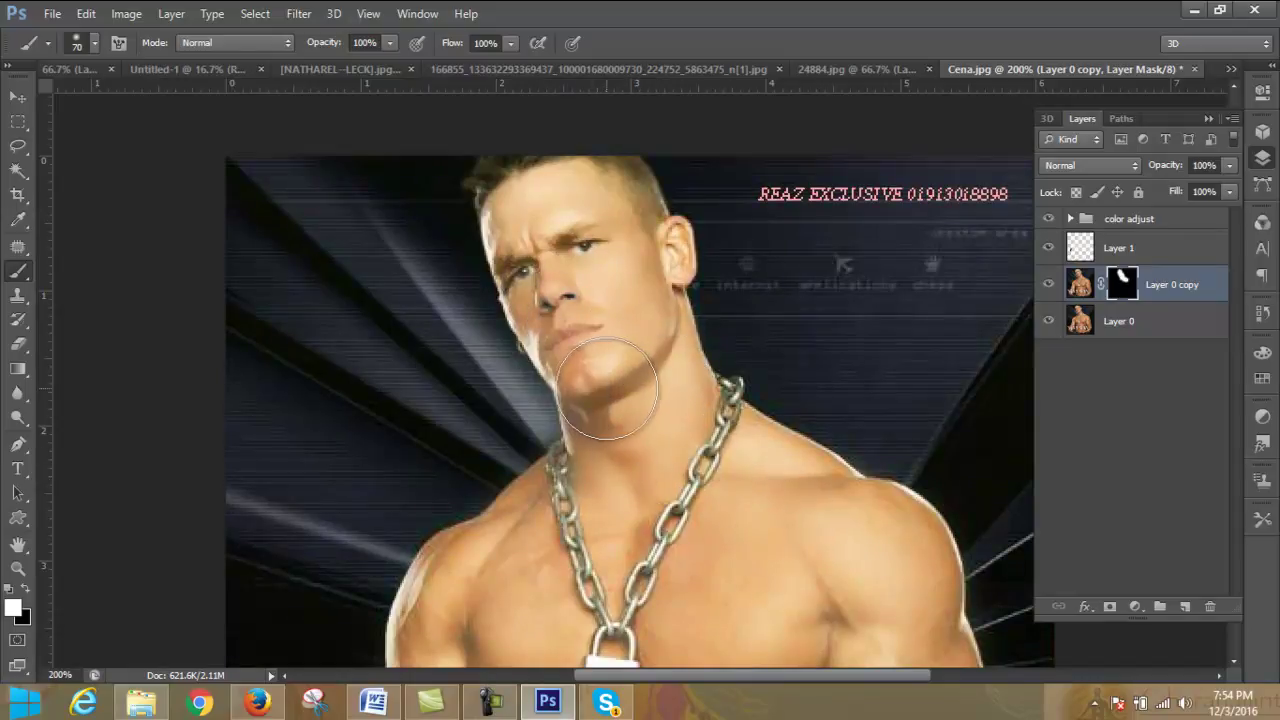
# - Reveal the smoothed skin on the shoulder and upper arm through the mask
pyautogui.scroll(-3, 608, 388)
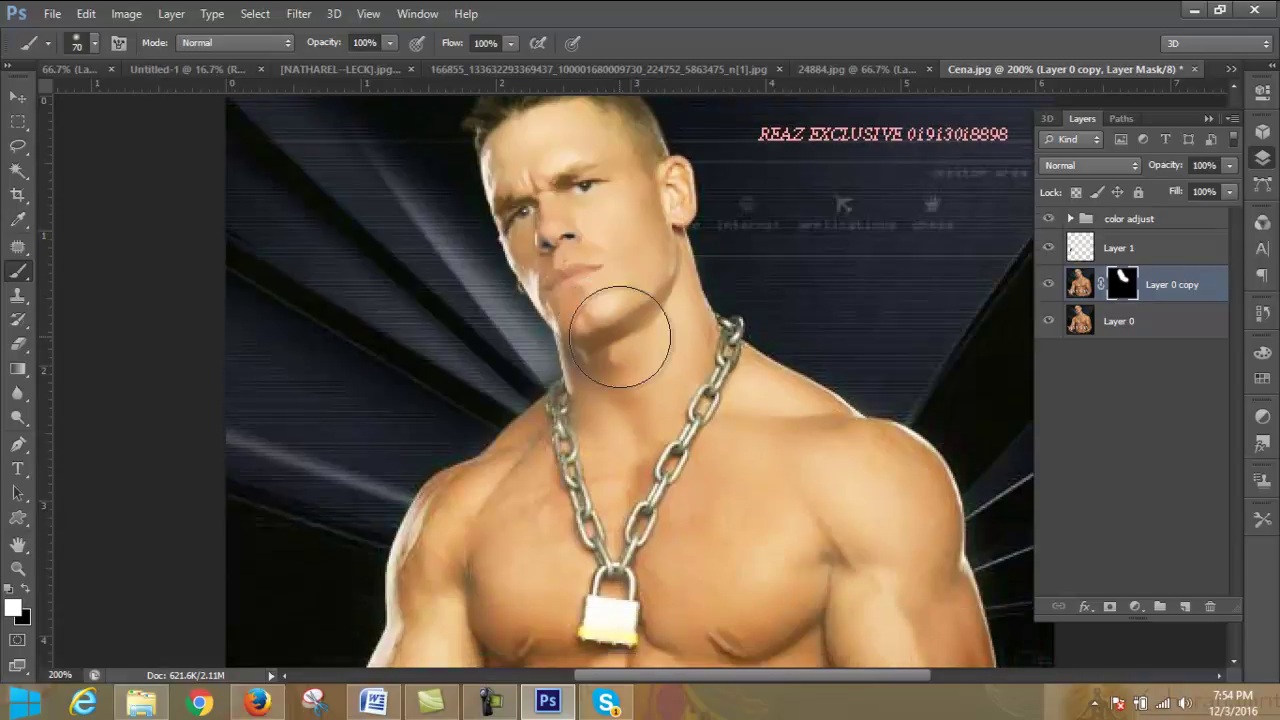
pyautogui.scroll(-2, 615, 370)
pyautogui.moveTo(550, 400)
pyautogui.mouseDown()
pyautogui.moveTo(486, 486)
pyautogui.moveTo(451, 471)
pyautogui.moveTo(475, 522)
pyautogui.mouseUp()
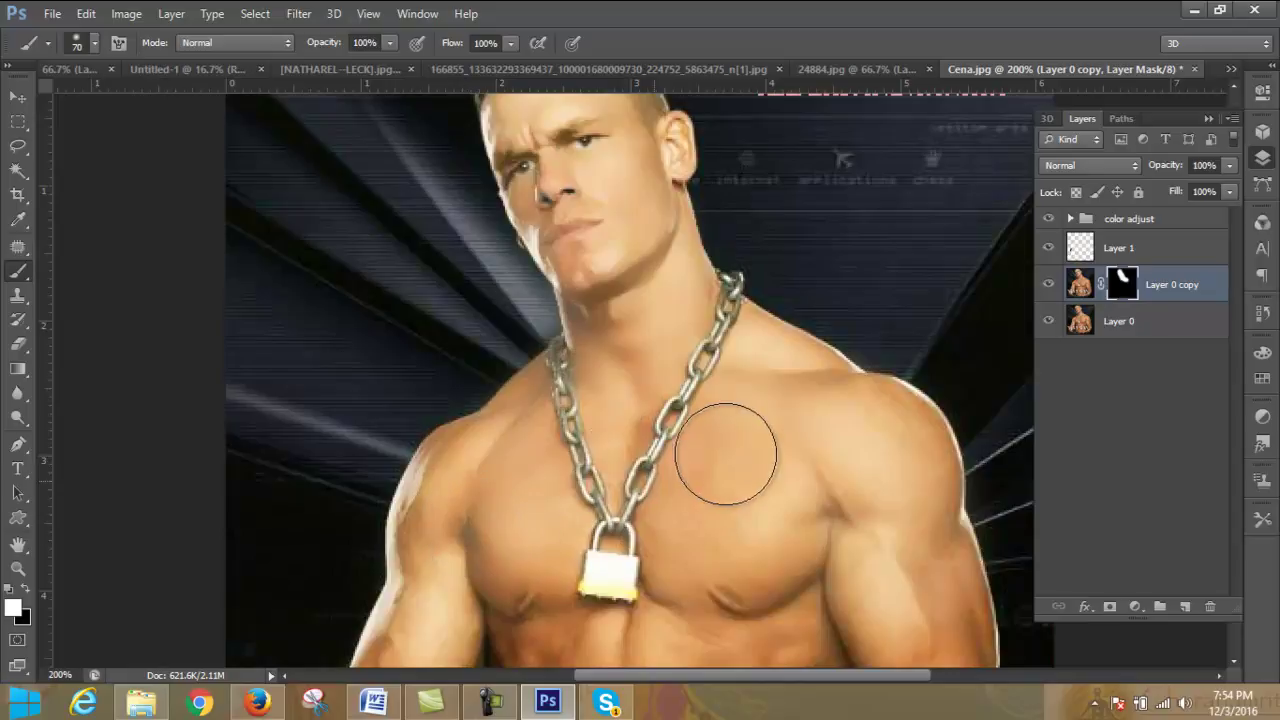
pyautogui.moveTo(857, 423); pyautogui.dragTo(942, 566)
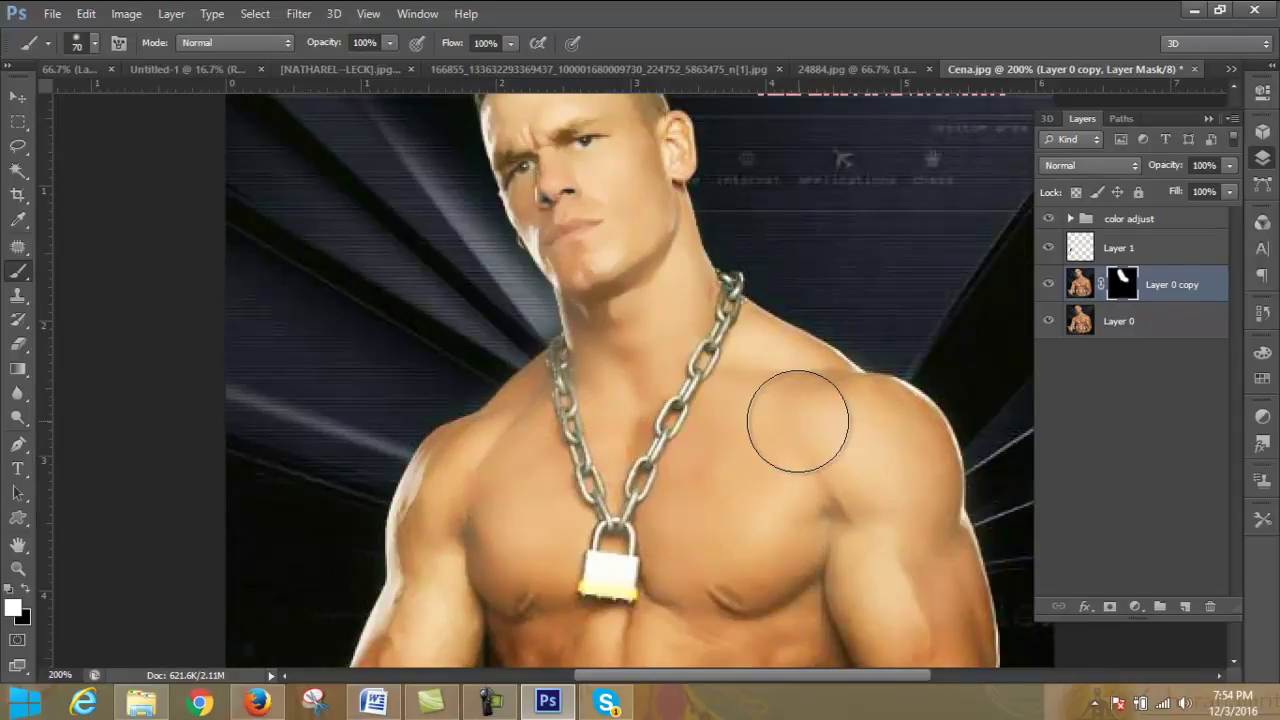
pyautogui.scroll(-1, 795, 405)
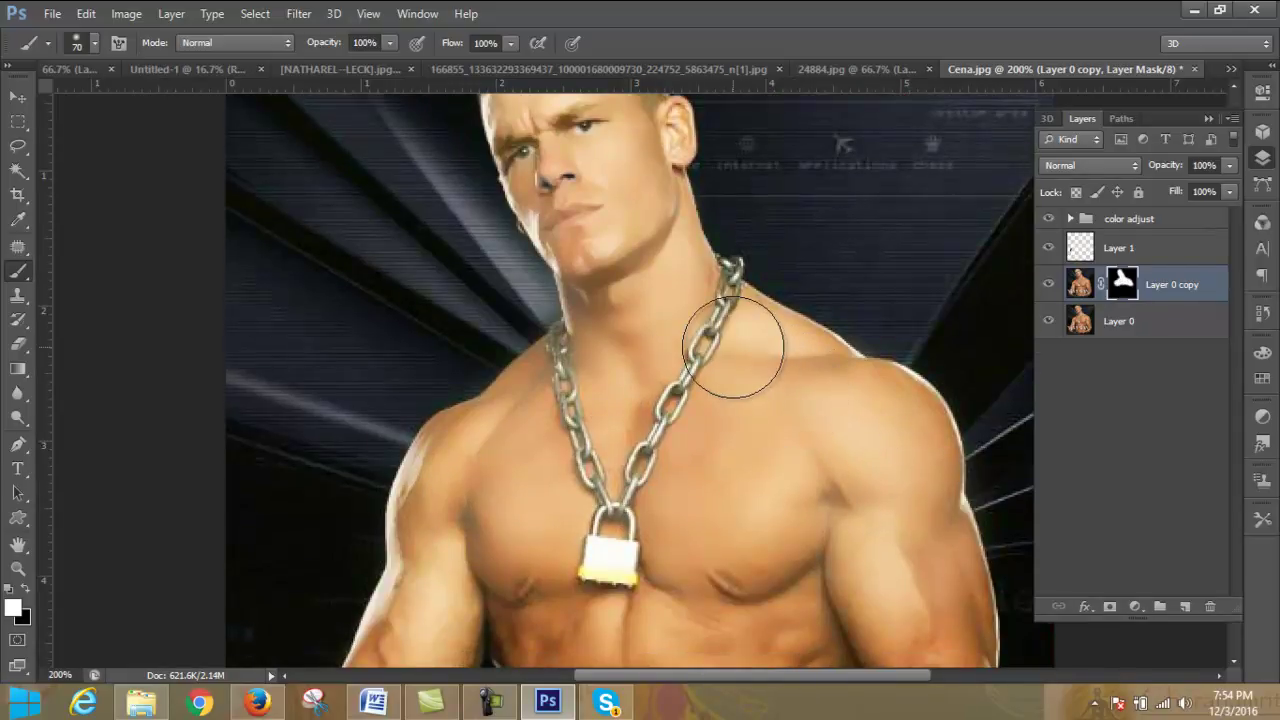
pyautogui.scroll(-5, 755, 320)
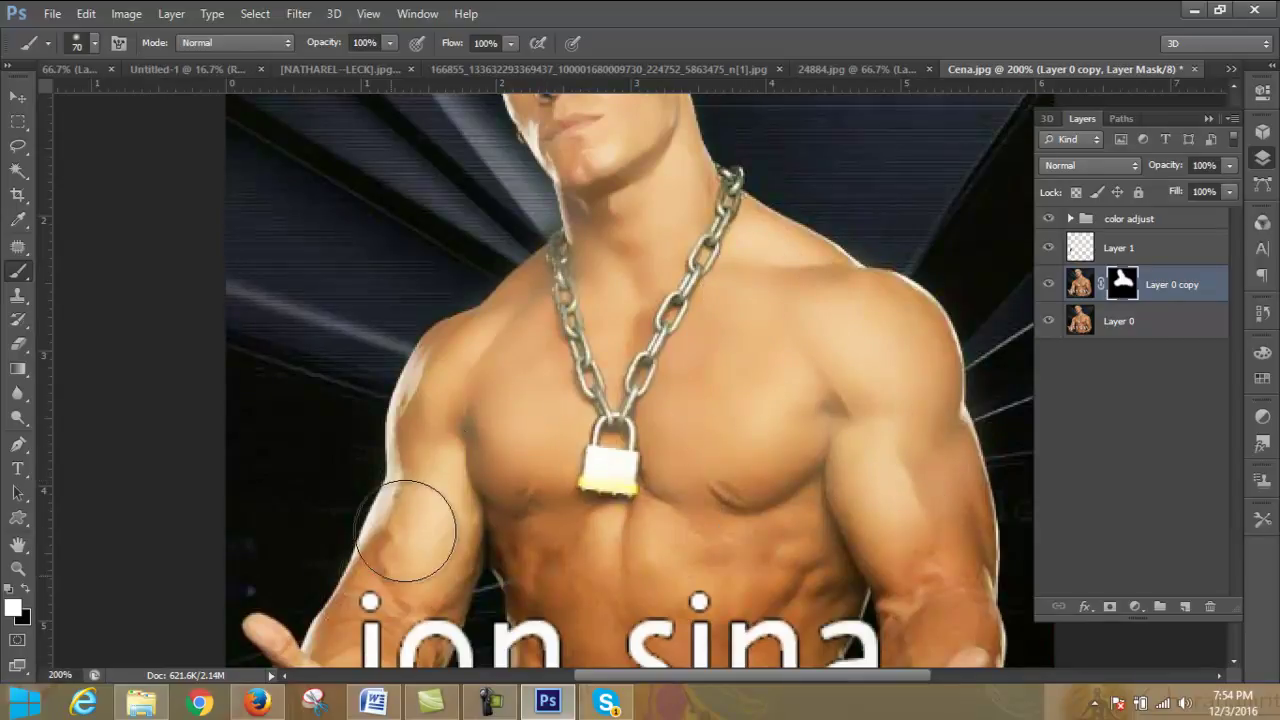
pyautogui.scroll(3, 767, 385)
pyautogui.scroll(5, 767, 385)
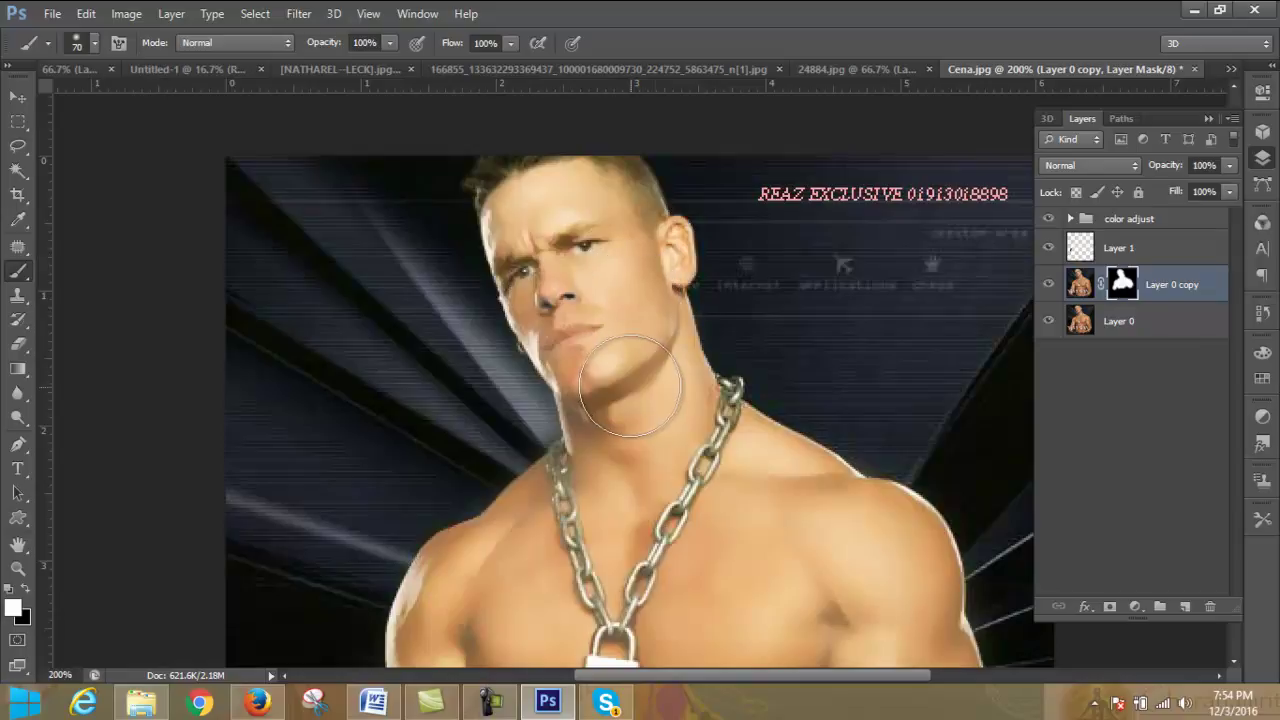
pyautogui.scroll(2, 650, 440)
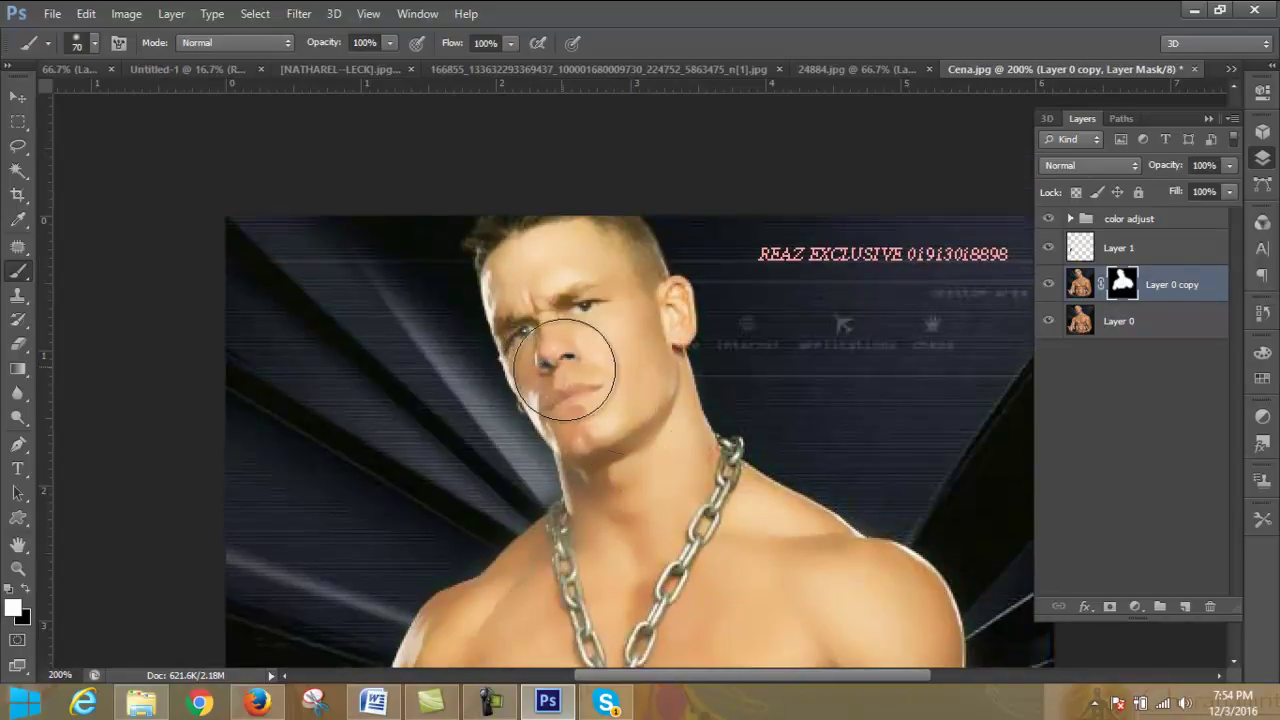
pyautogui.scroll(-1, 737, 303)
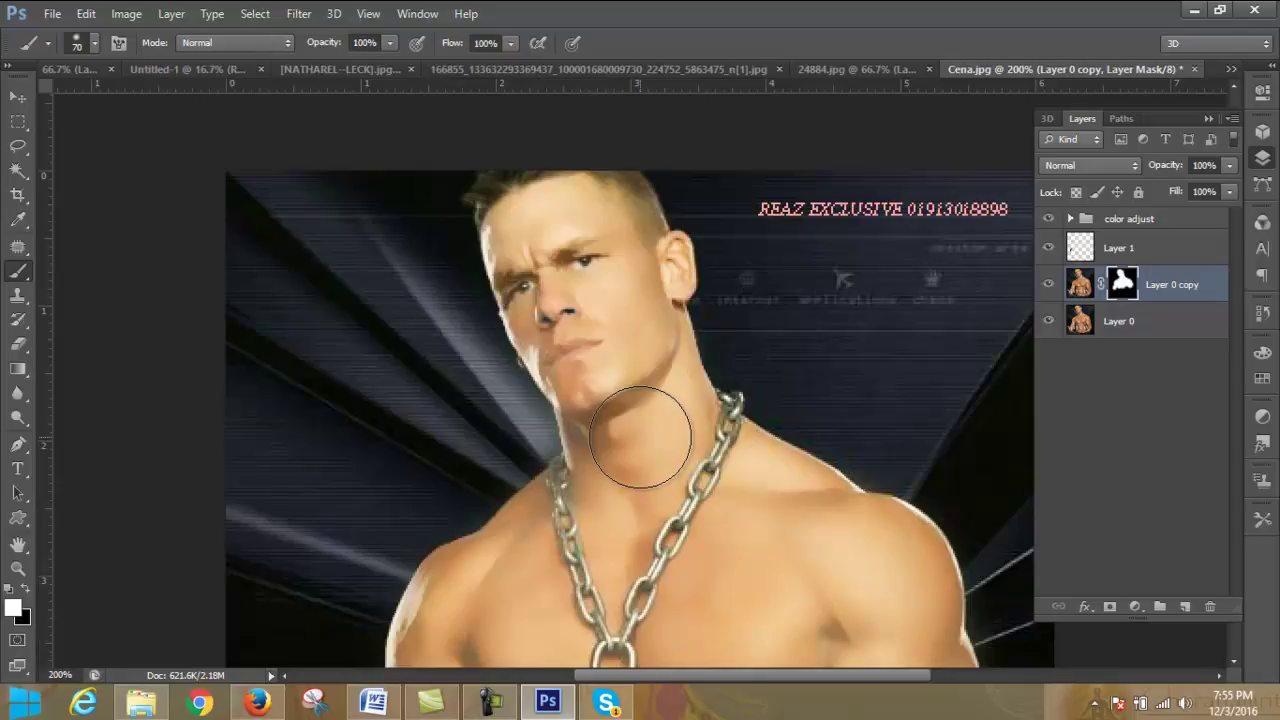
pyautogui.scroll(-2, 610, 373)
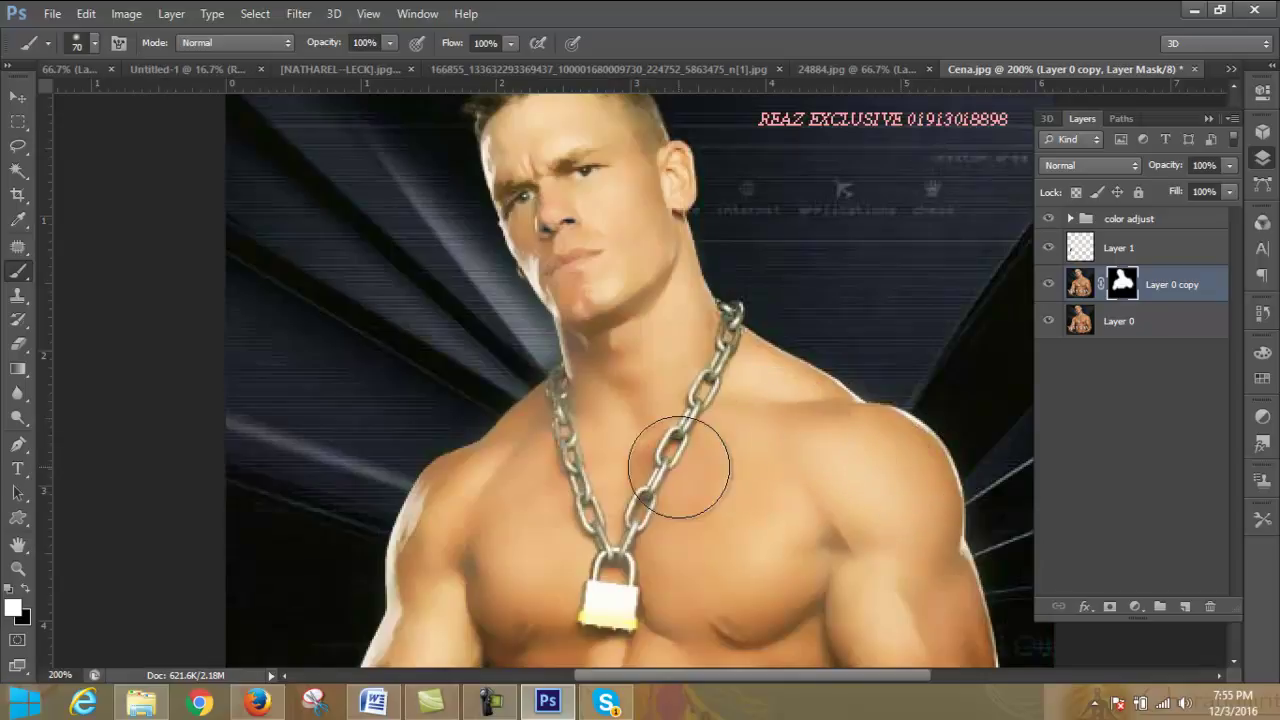
pyautogui.scroll(-3, 620, 470)
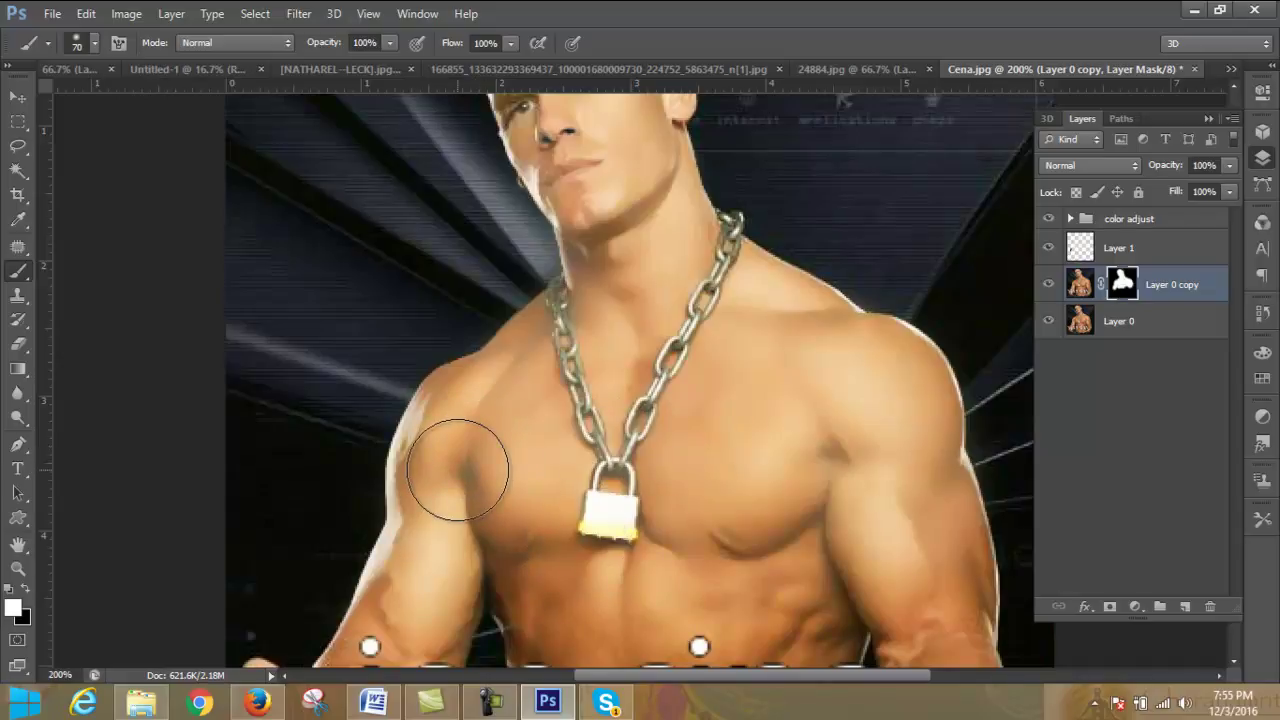
# - Undo an accidental deletion of Layer 0, then duplicate it as Layer 0 copy 2
pyautogui.click(1161, 326)
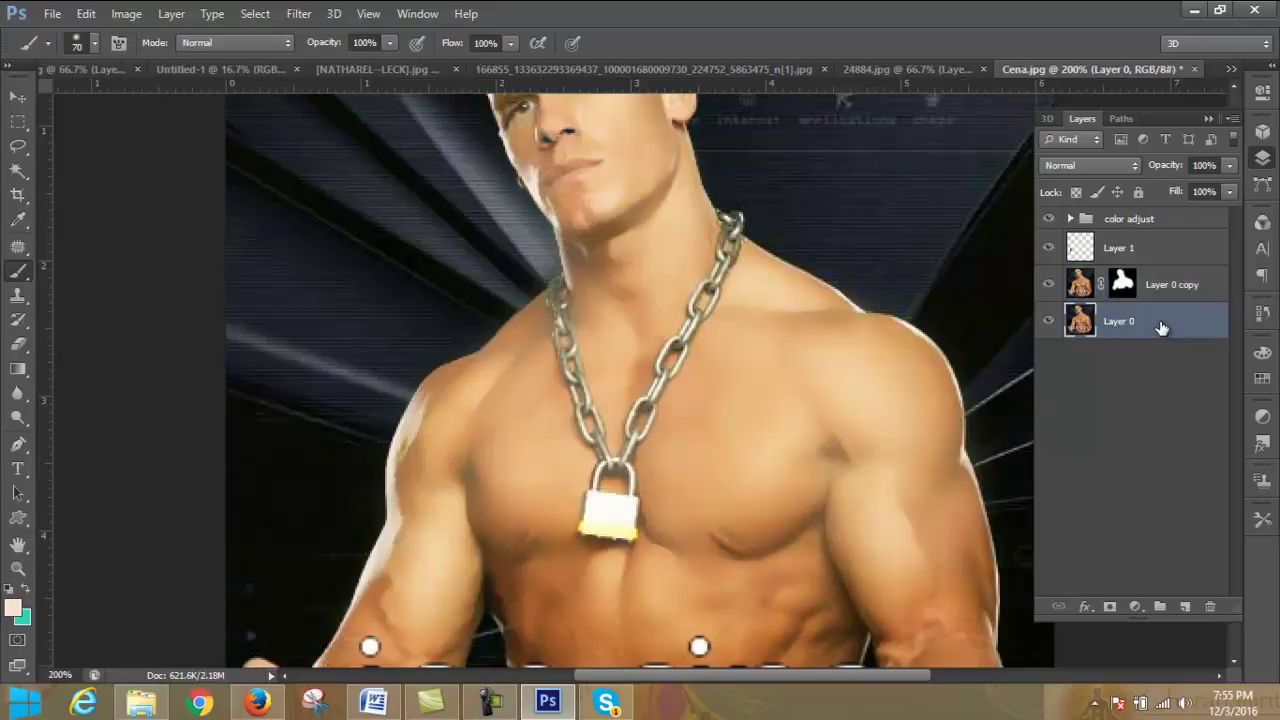
pyautogui.moveTo(1161, 326); pyautogui.dragTo(1210, 606)
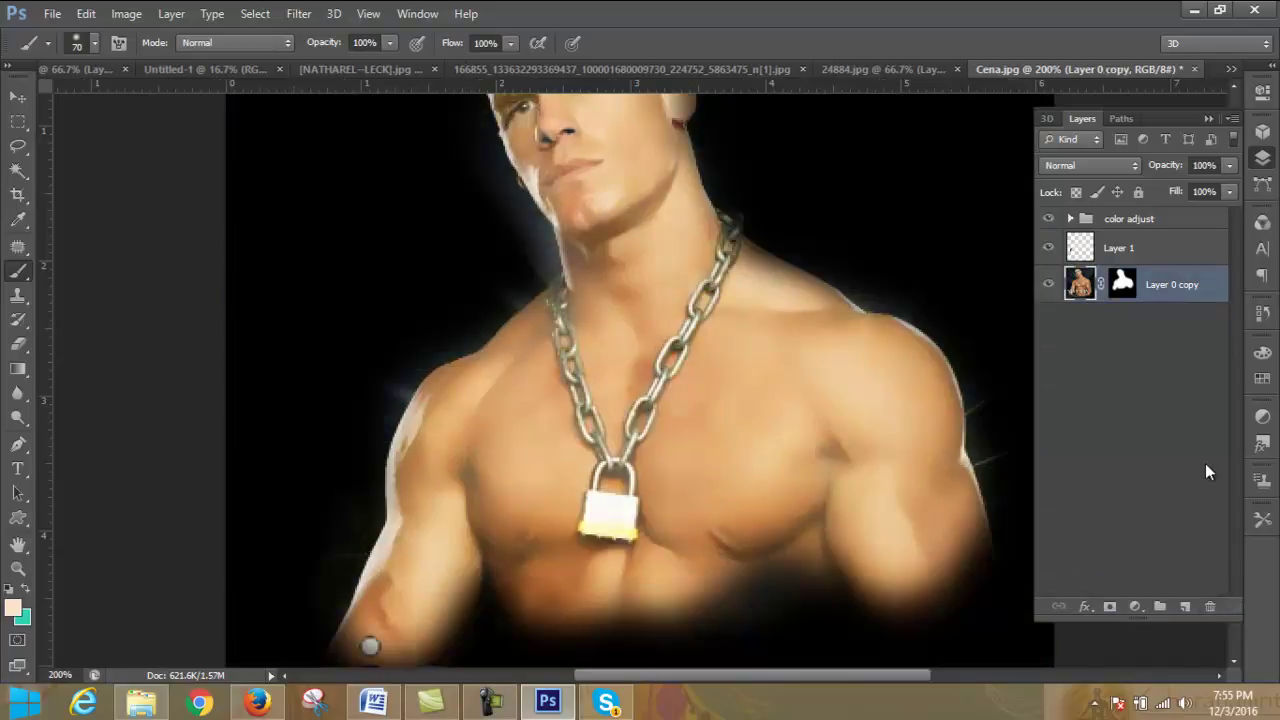
pyautogui.hotkey('ctrl', 'z')
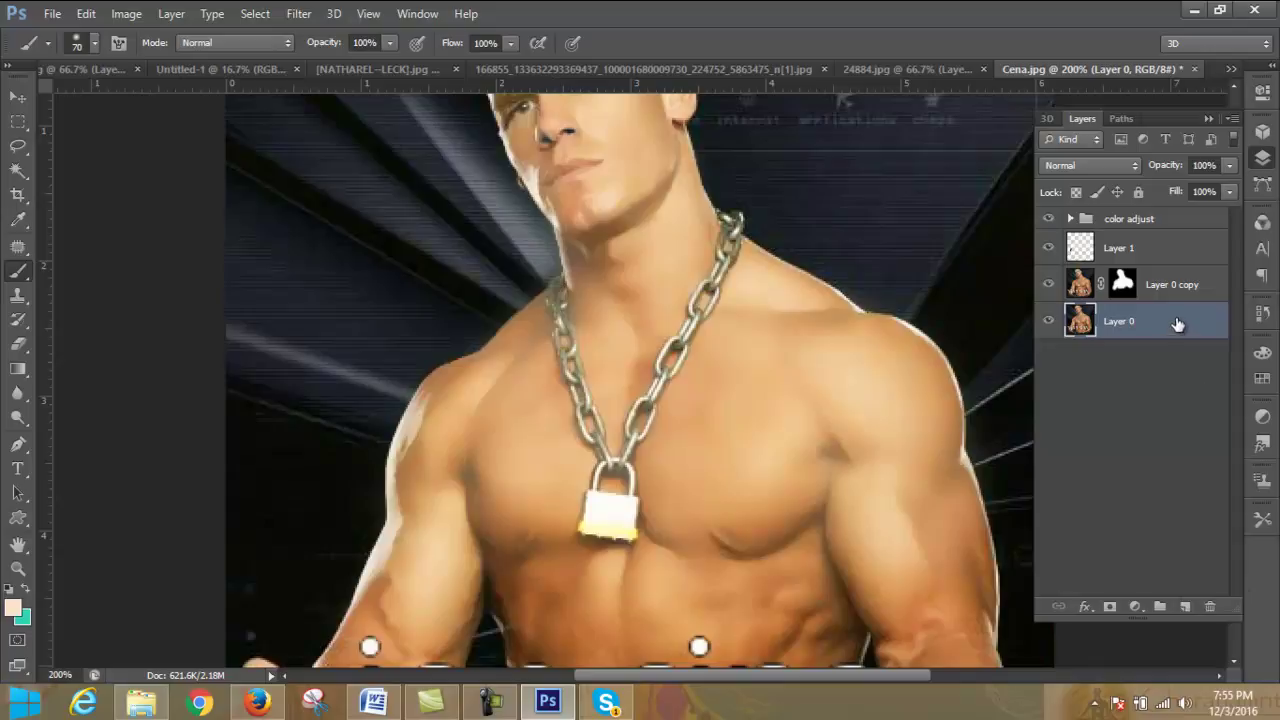
pyautogui.moveTo(1183, 322); pyautogui.dragTo(1185, 606)
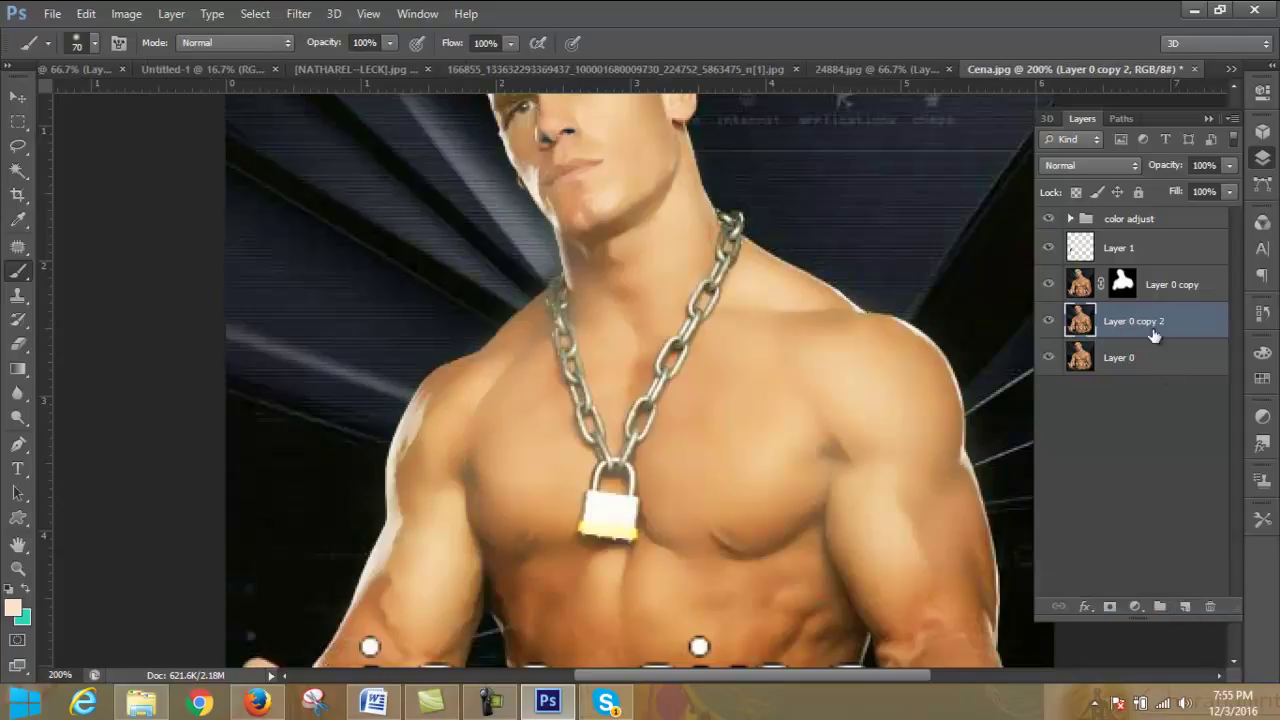
# - Try Layer 0 copy 2 above Layer 0 copy, return it below, and open the Blur filters
pyautogui.moveTo(1150, 322); pyautogui.dragTo(1155, 287)
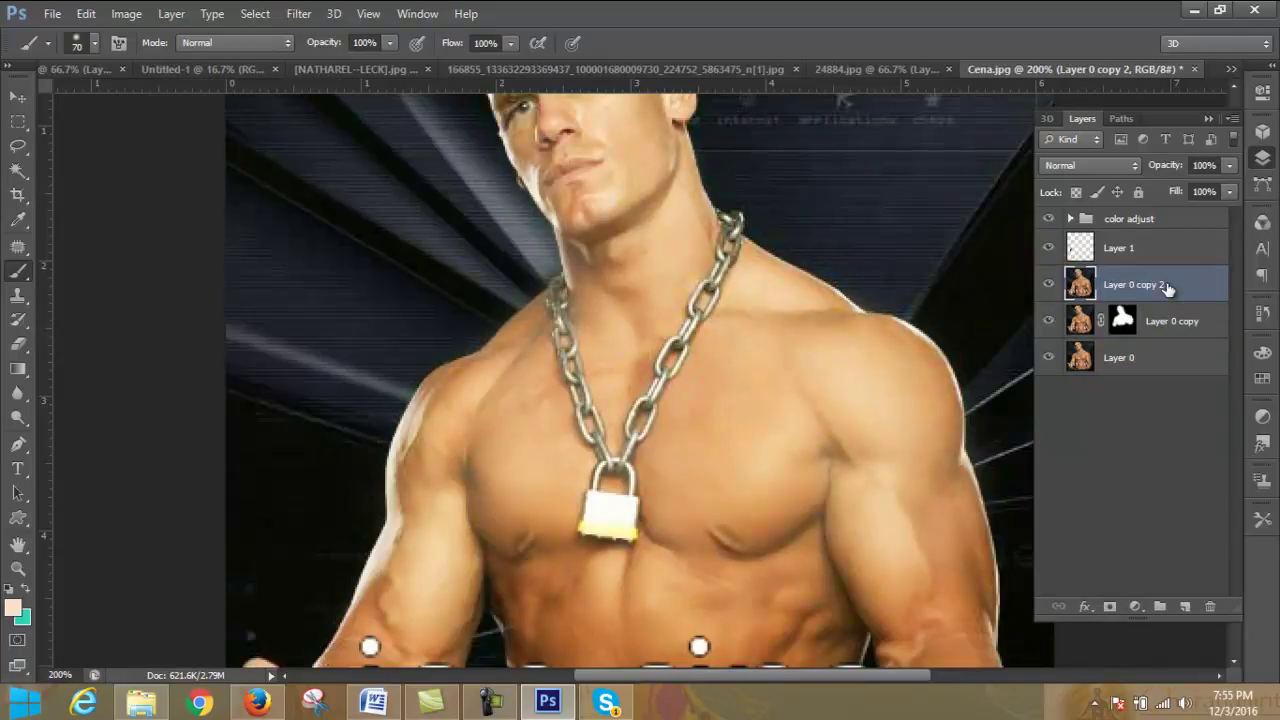
pyautogui.moveTo(1168, 289); pyautogui.dragTo(1166, 331)
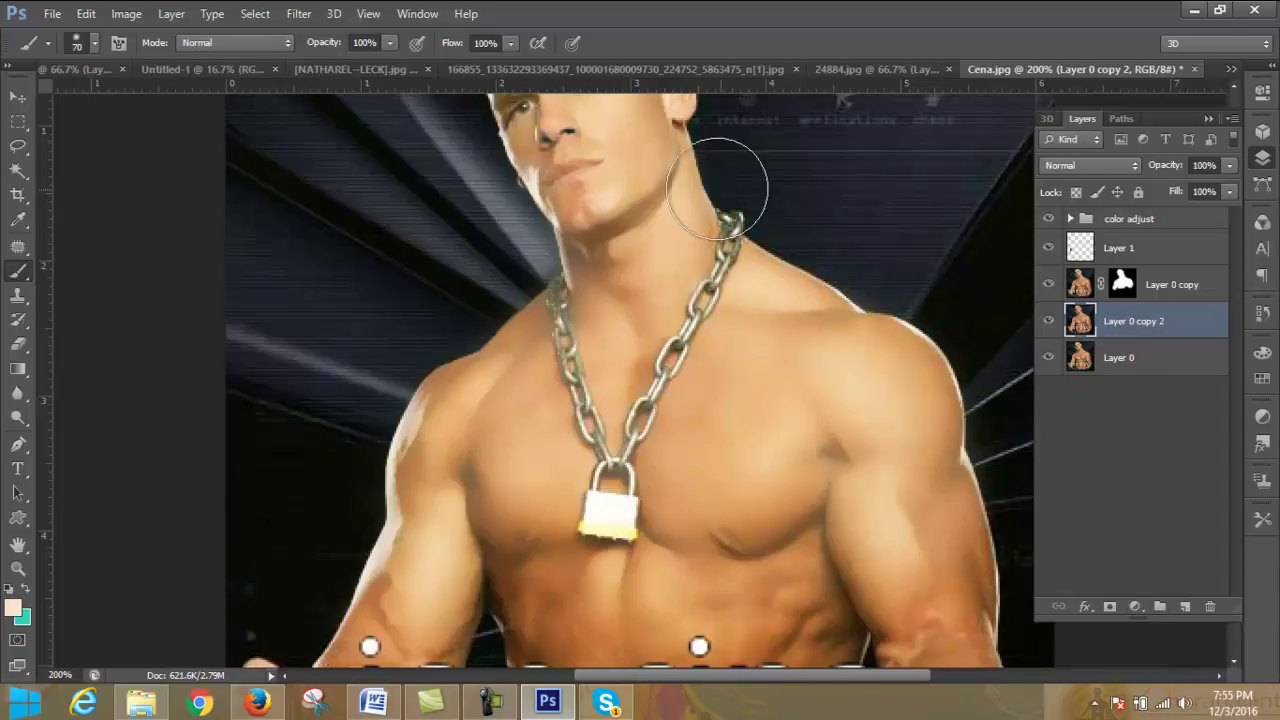
pyautogui.click(299, 13)
pyautogui.moveTo(400, 203)
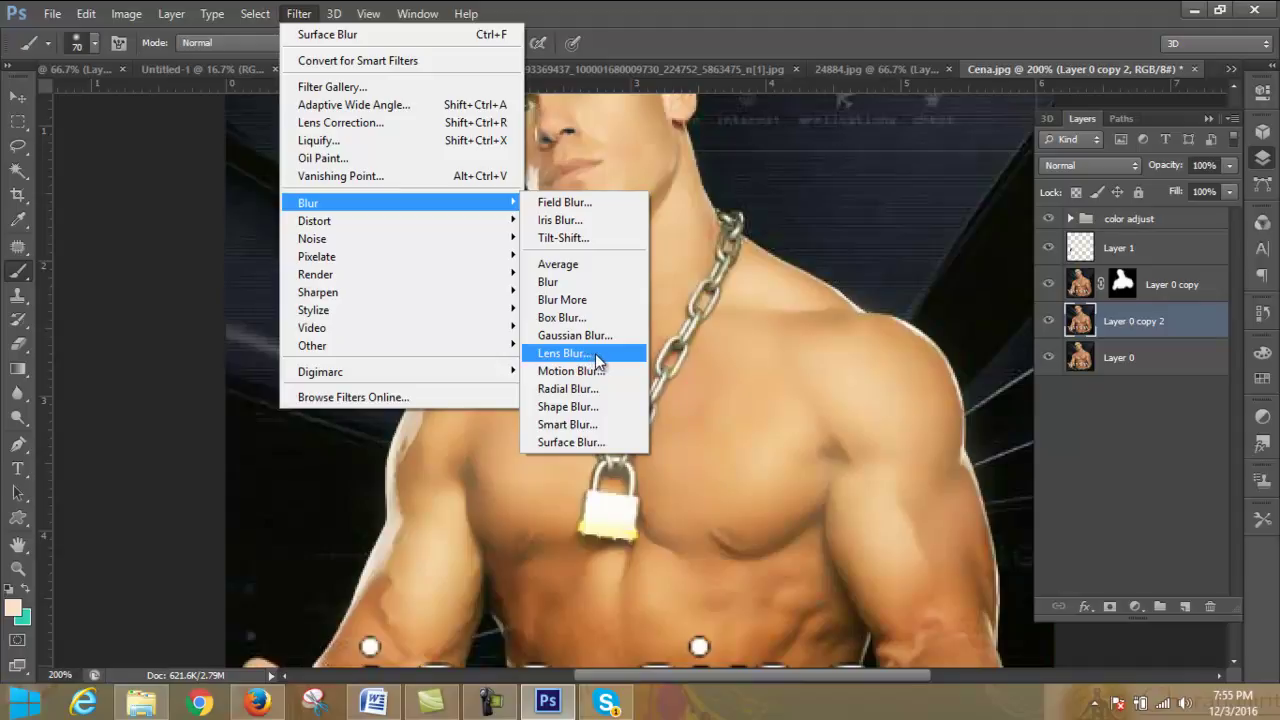
# - Open Lens Blur and adjust the Radius until it settles around 8
pyautogui.click(595, 353)
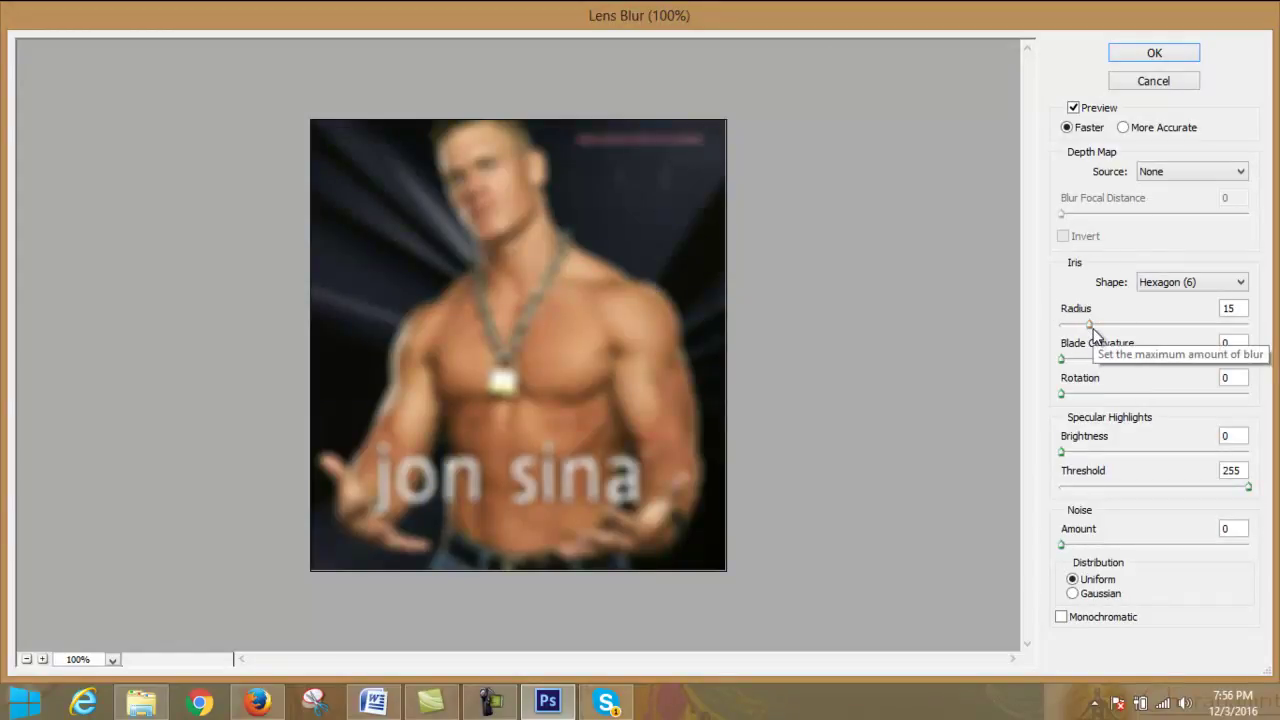
pyautogui.moveTo(1090, 326); pyautogui.dragTo(1183, 326)
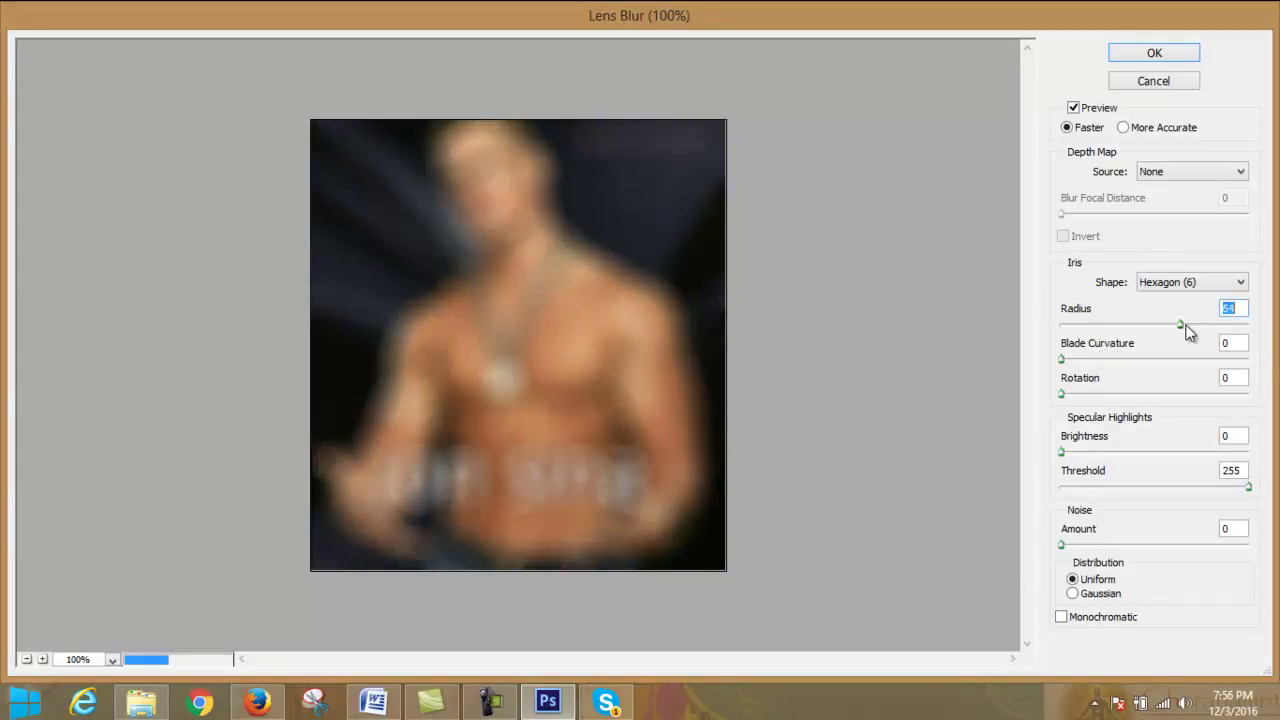
pyautogui.write('0')
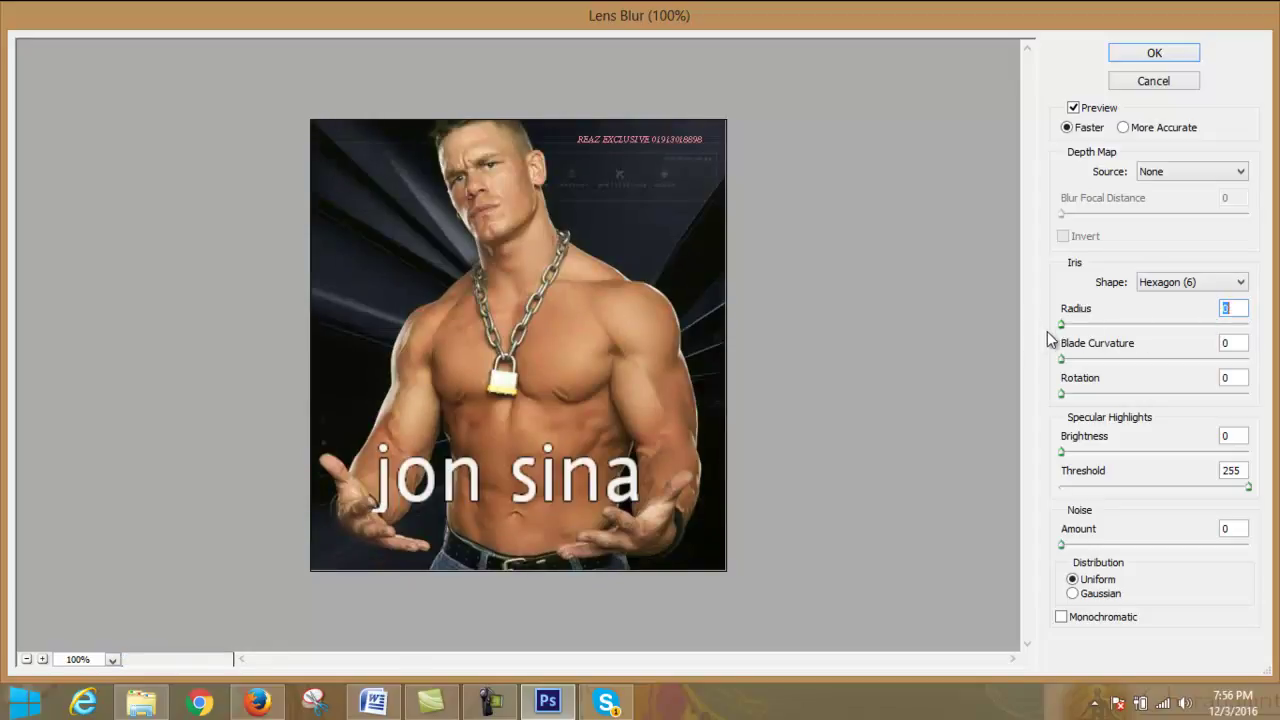
pyautogui.moveTo(1061, 324); pyautogui.dragTo(1085, 326)
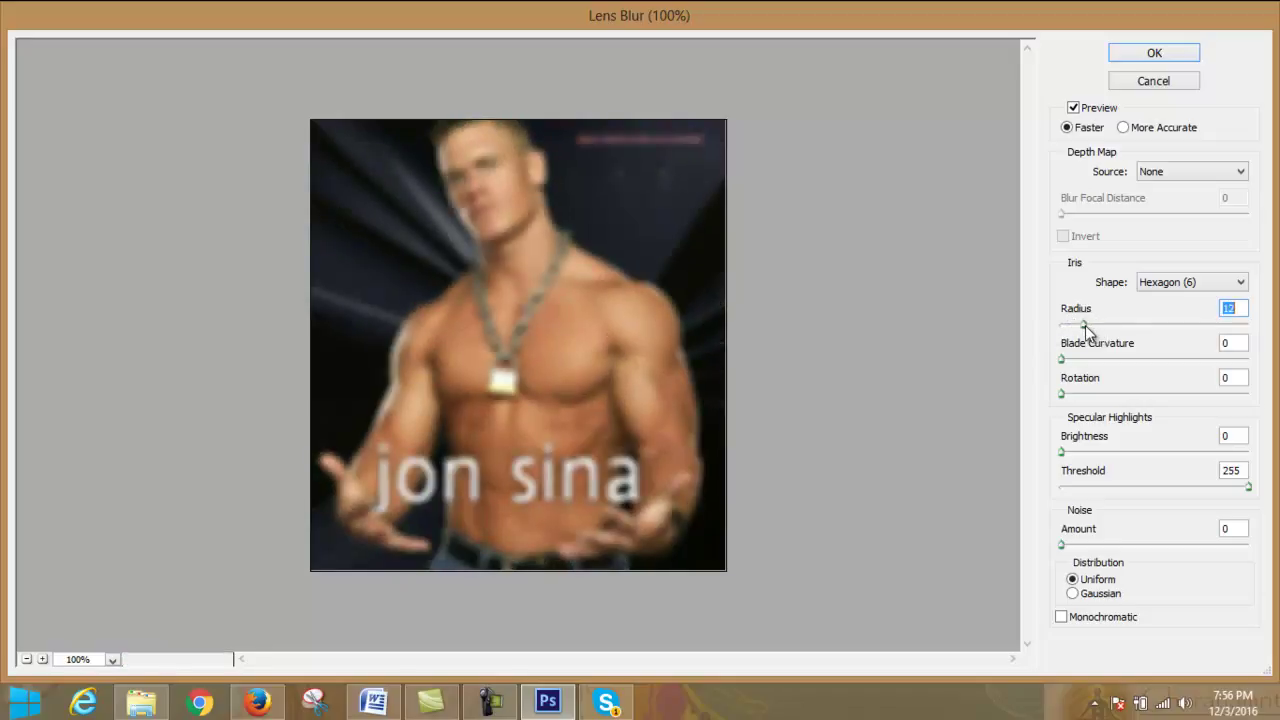
pyautogui.moveTo(1085, 326); pyautogui.dragTo(1079, 327)
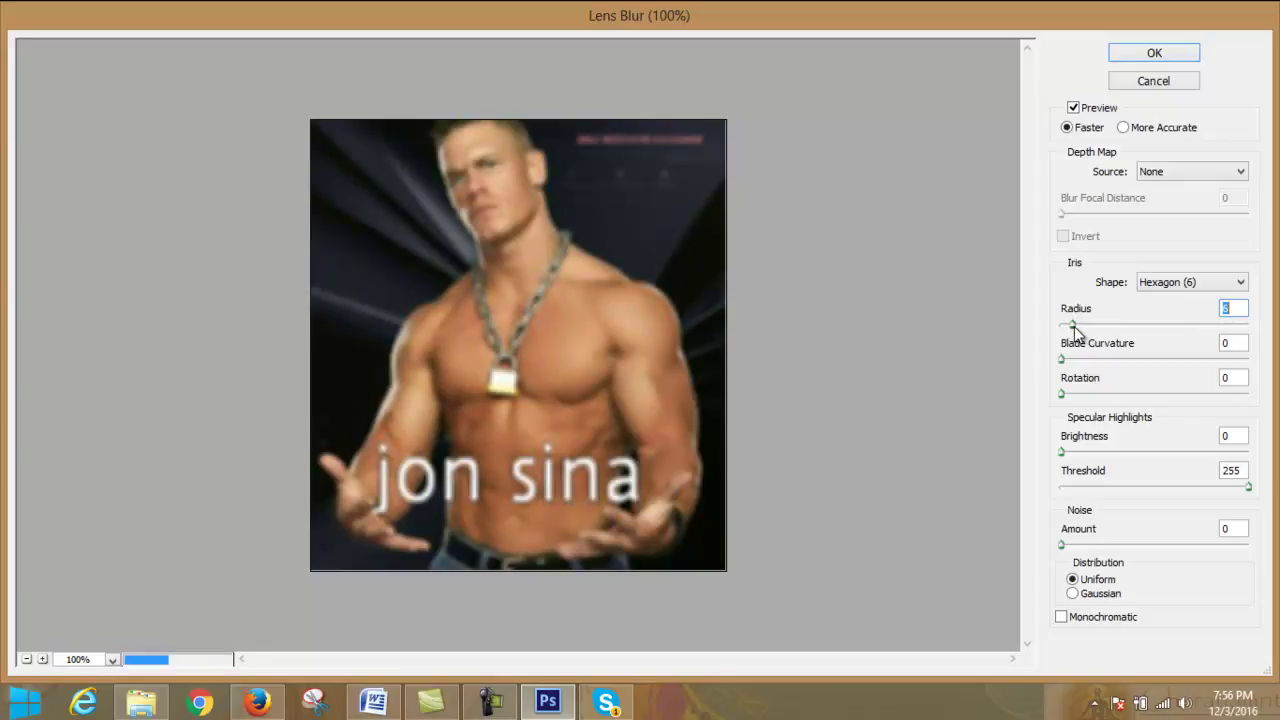
pyautogui.moveTo(1079, 327); pyautogui.dragTo(1084, 328)
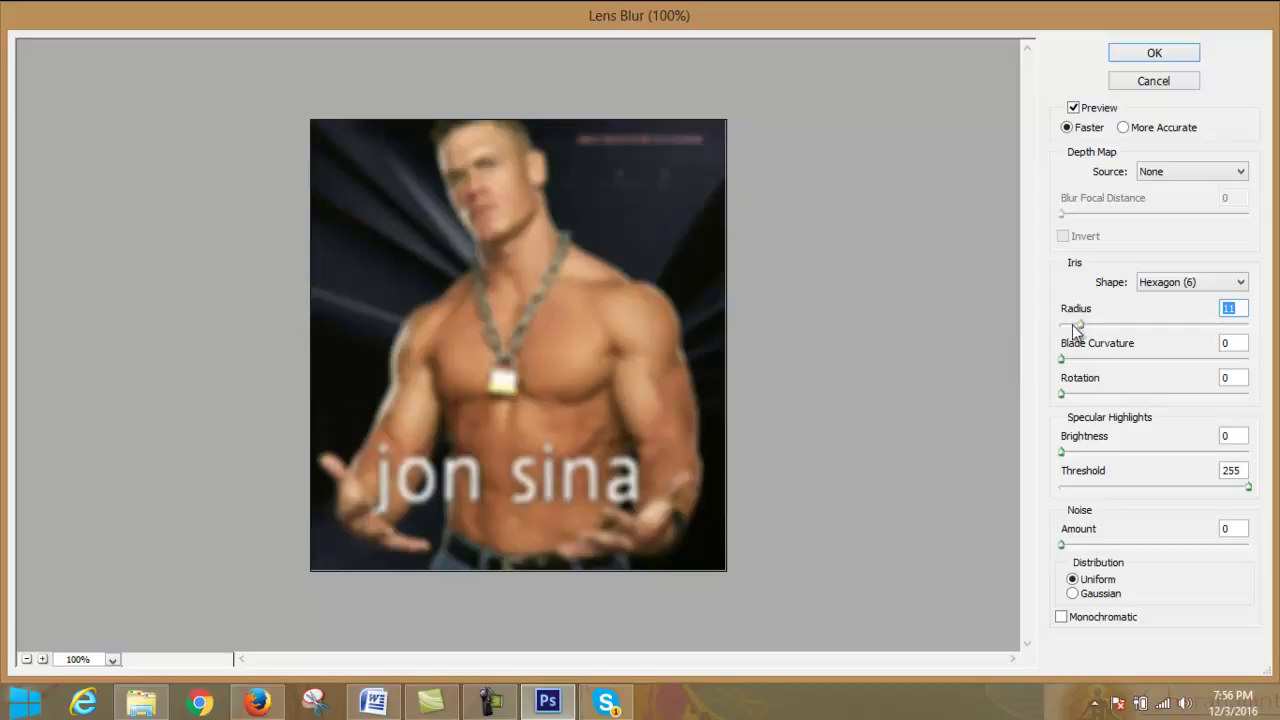
pyautogui.moveTo(1080, 325)
pyautogui.mouseDown()
pyautogui.moveTo(1123, 325)
pyautogui.moveTo(1076, 337)
pyautogui.mouseUp()
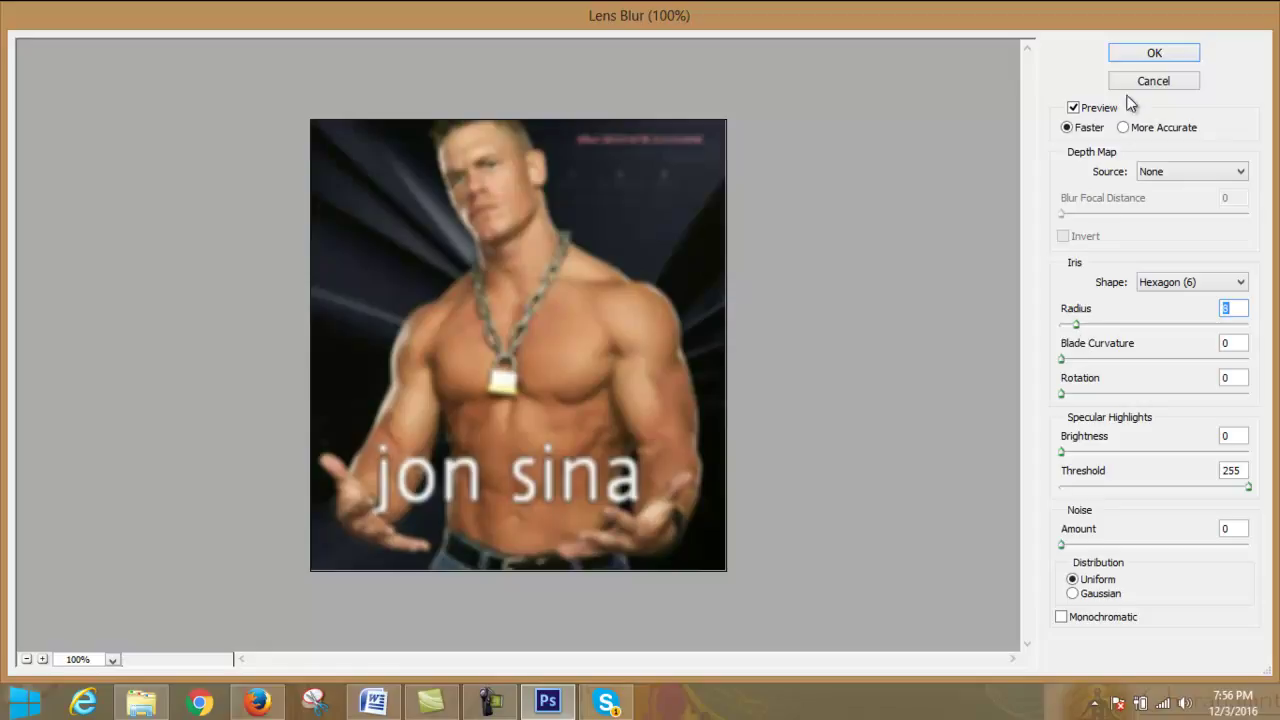
# - Apply the lens blur, keep Layer 0 copy on top, and toggle its visibility to compare
pyautogui.click(1140, 55)
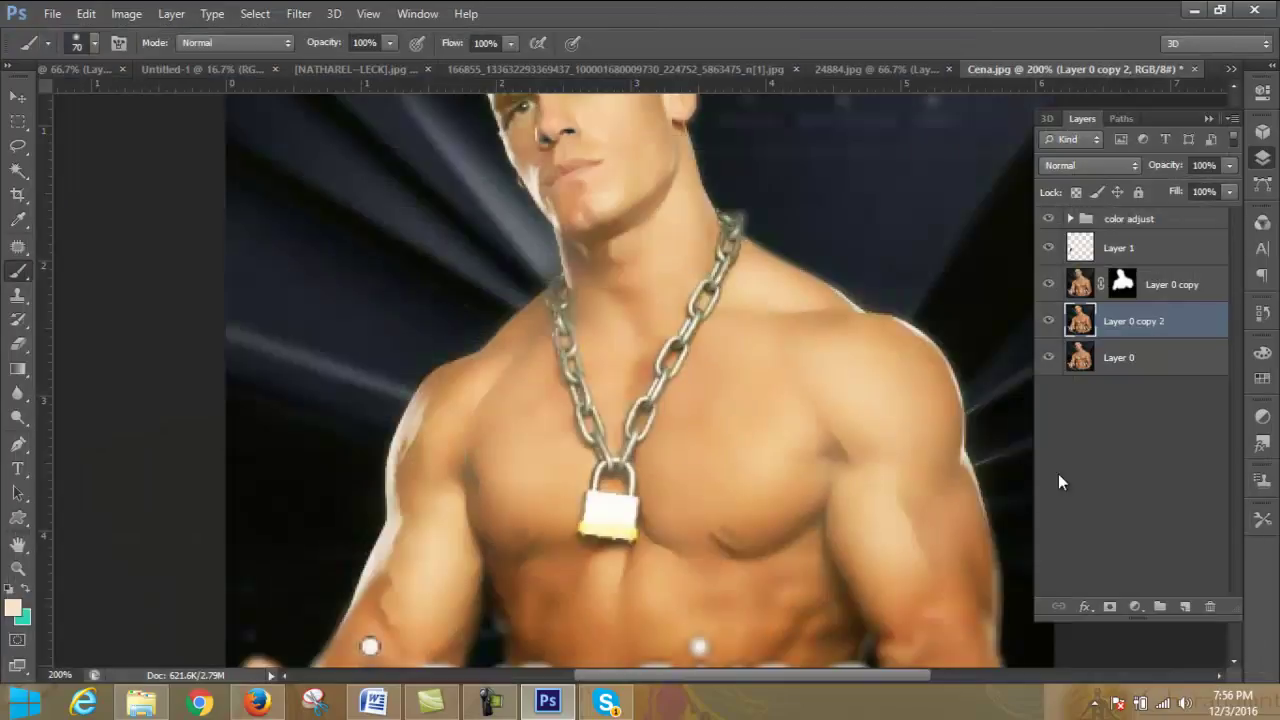
pyautogui.moveTo(1163, 322); pyautogui.dragTo(1168, 284)
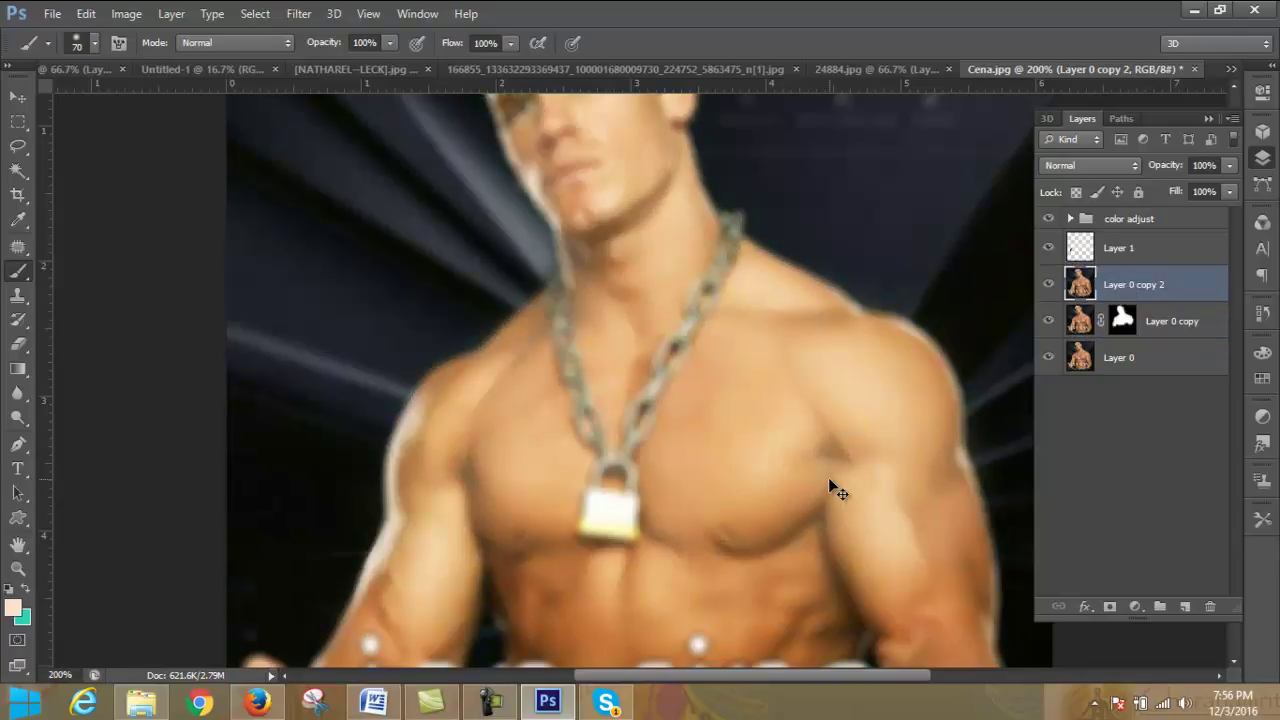
pyautogui.hotkey('ctrl', '-')
pyautogui.hotkey('ctrl', '-')
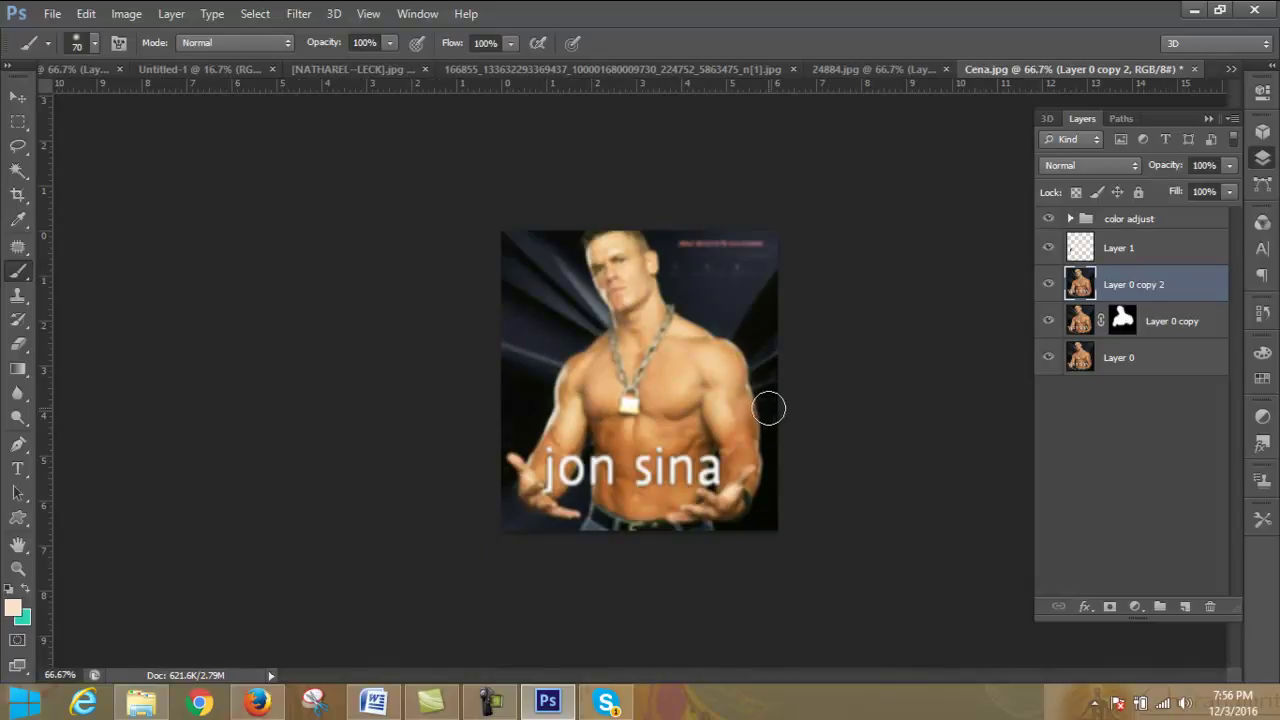
pyautogui.moveTo(1190, 325); pyautogui.dragTo(1186, 276)
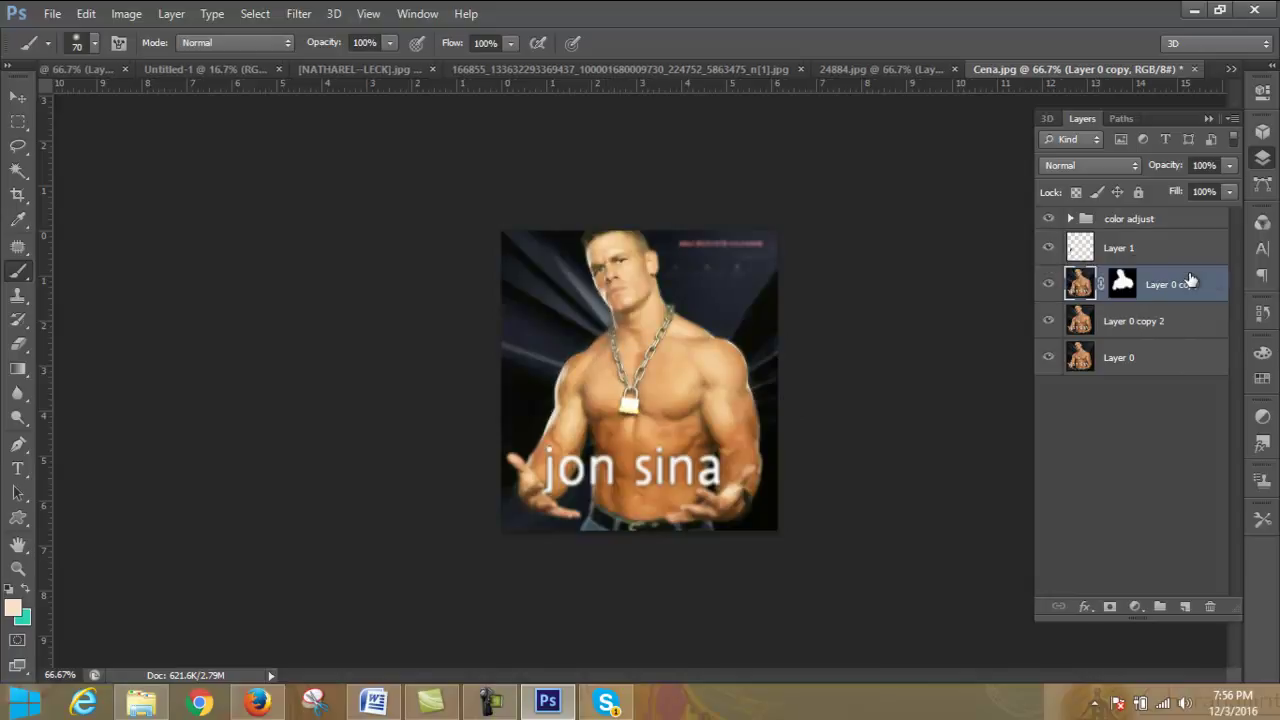
pyautogui.click(1049, 285)
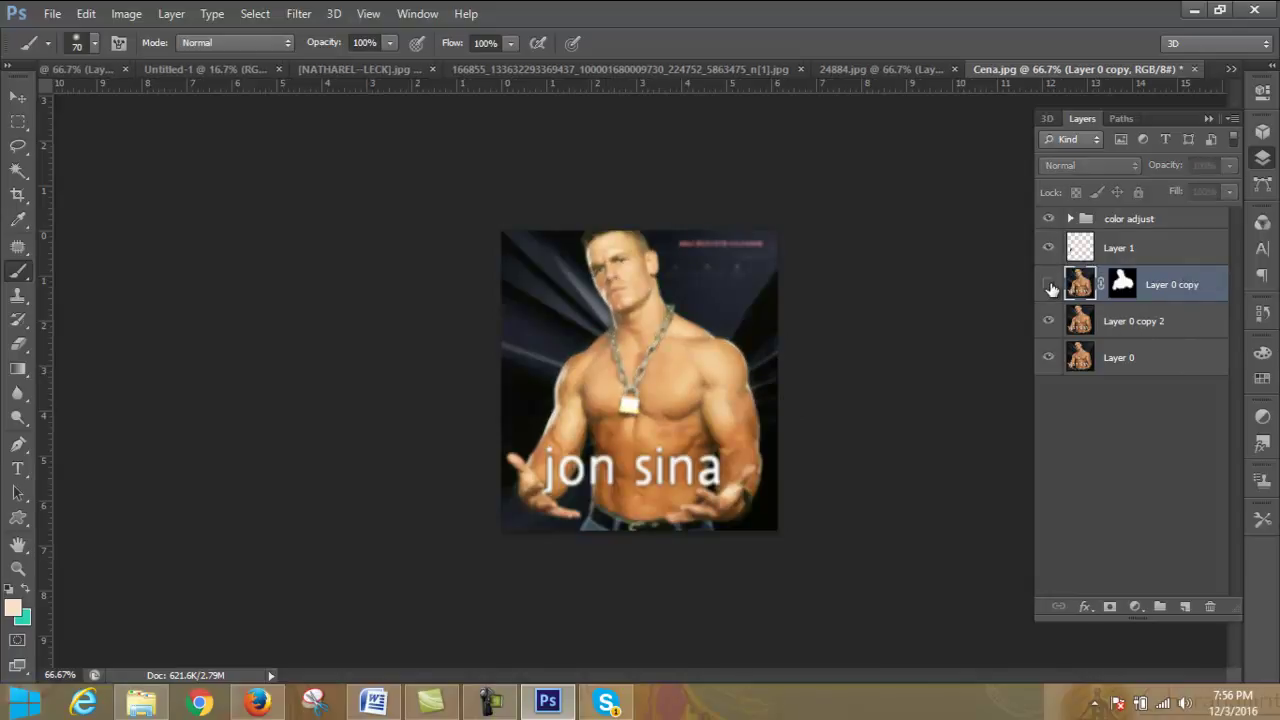
pyautogui.click(1049, 285)
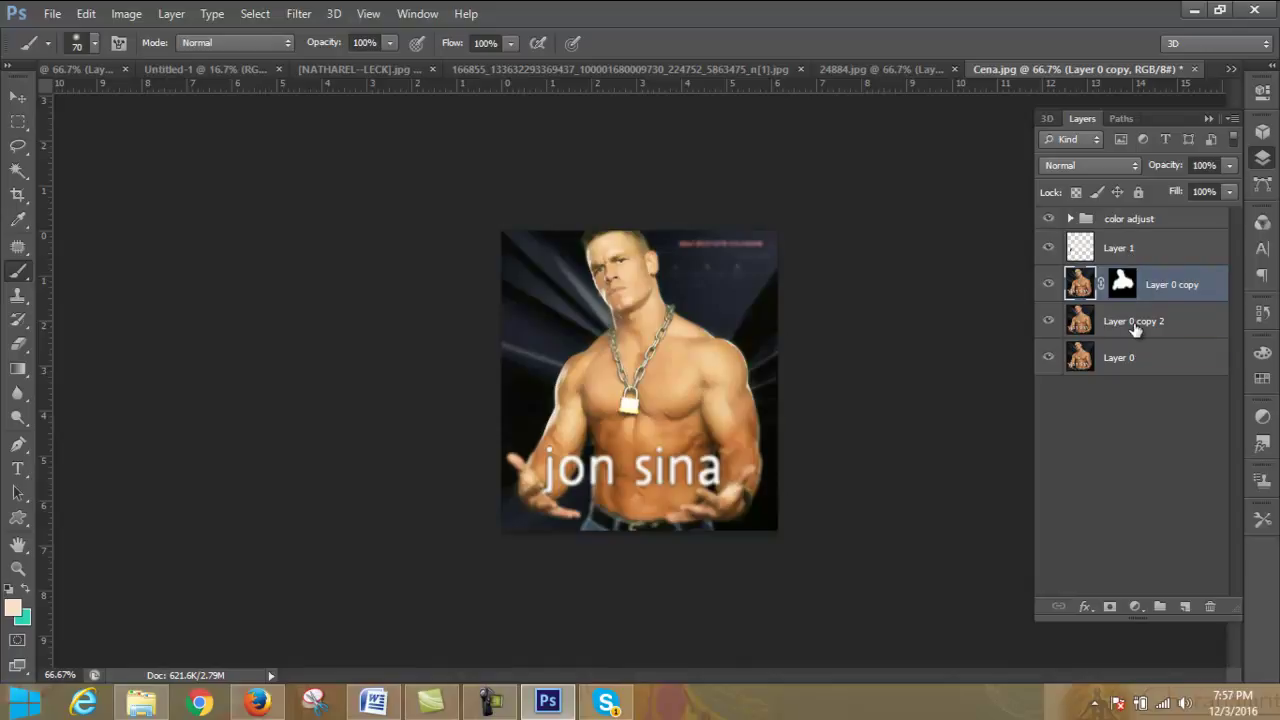
pyautogui.click(1135, 328)
pyautogui.click(1147, 286)
pyautogui.click(1146, 331)
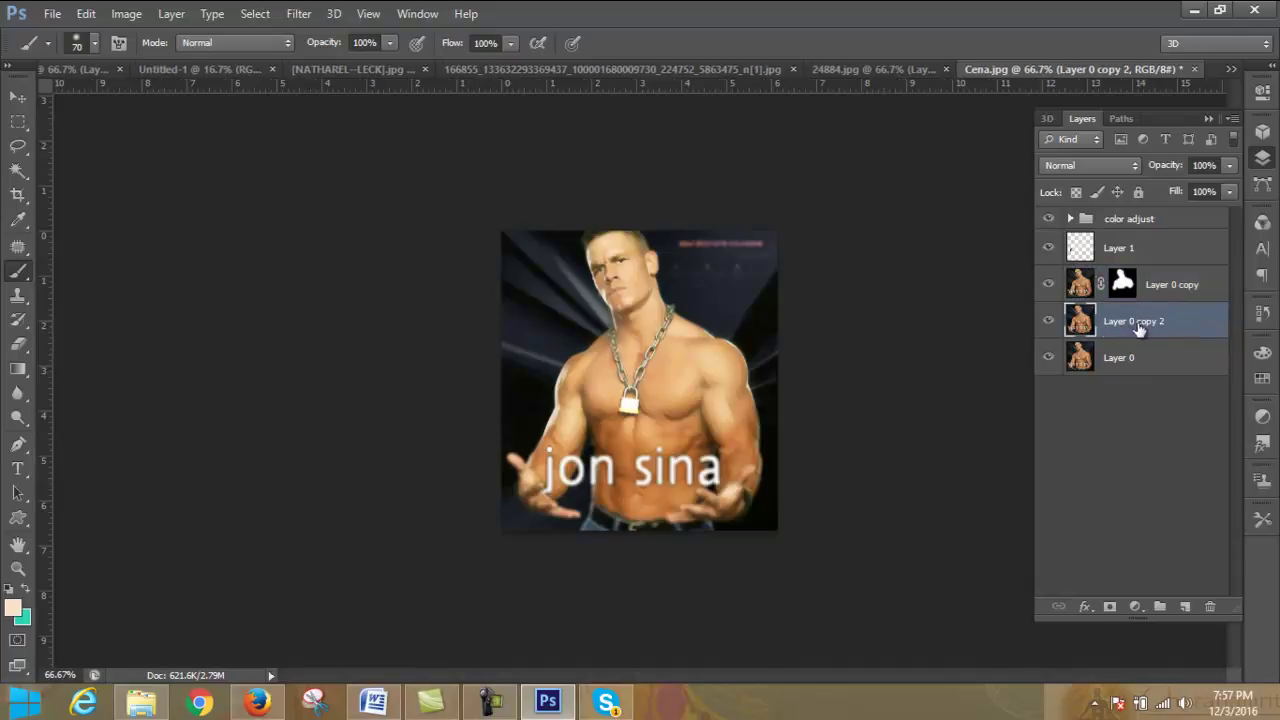
pyautogui.click(1049, 285)
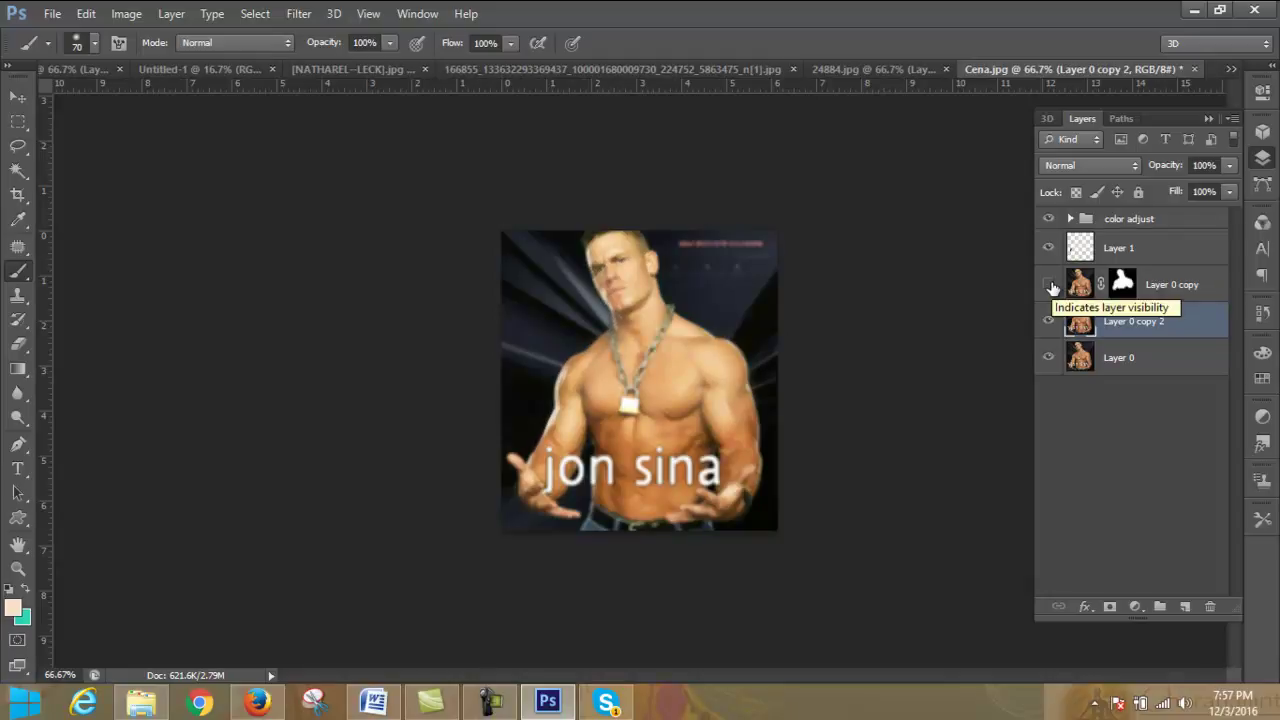
pyautogui.click(1049, 286)
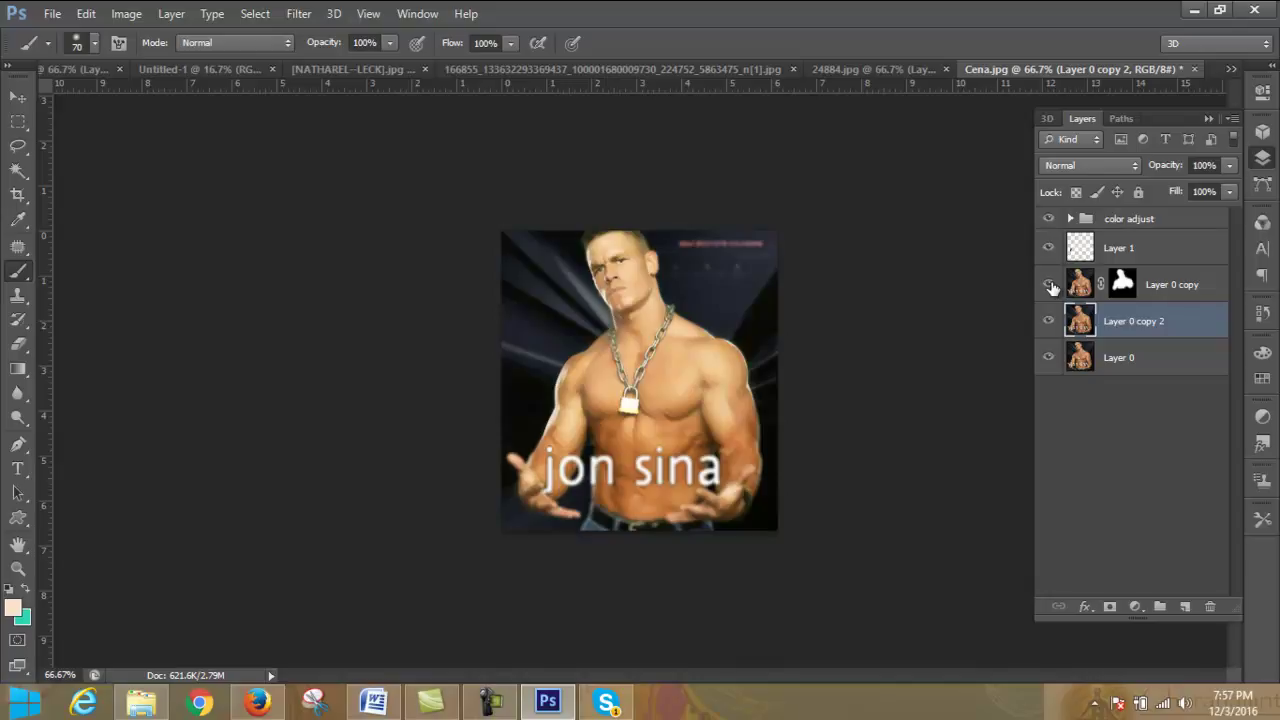
pyautogui.click(1049, 286)
pyautogui.click(1049, 286)
pyautogui.click(1049, 286)
pyautogui.click(1049, 286)
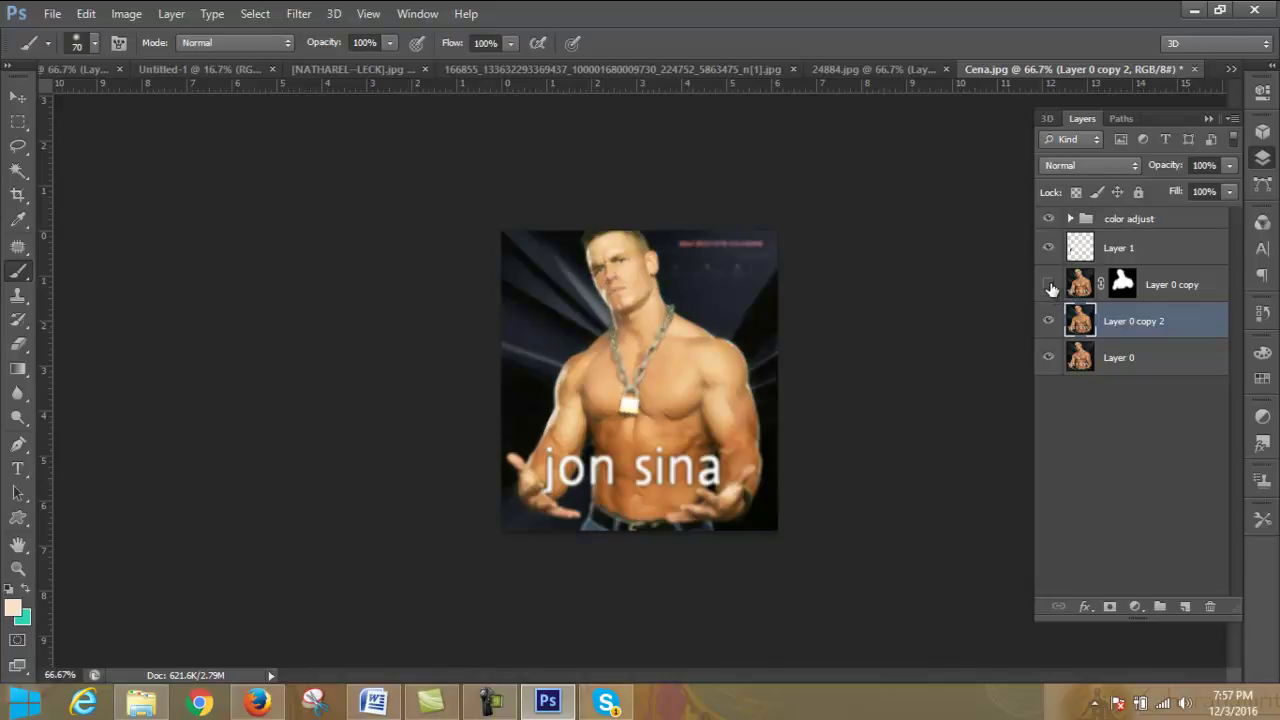
pyautogui.click(1049, 322)
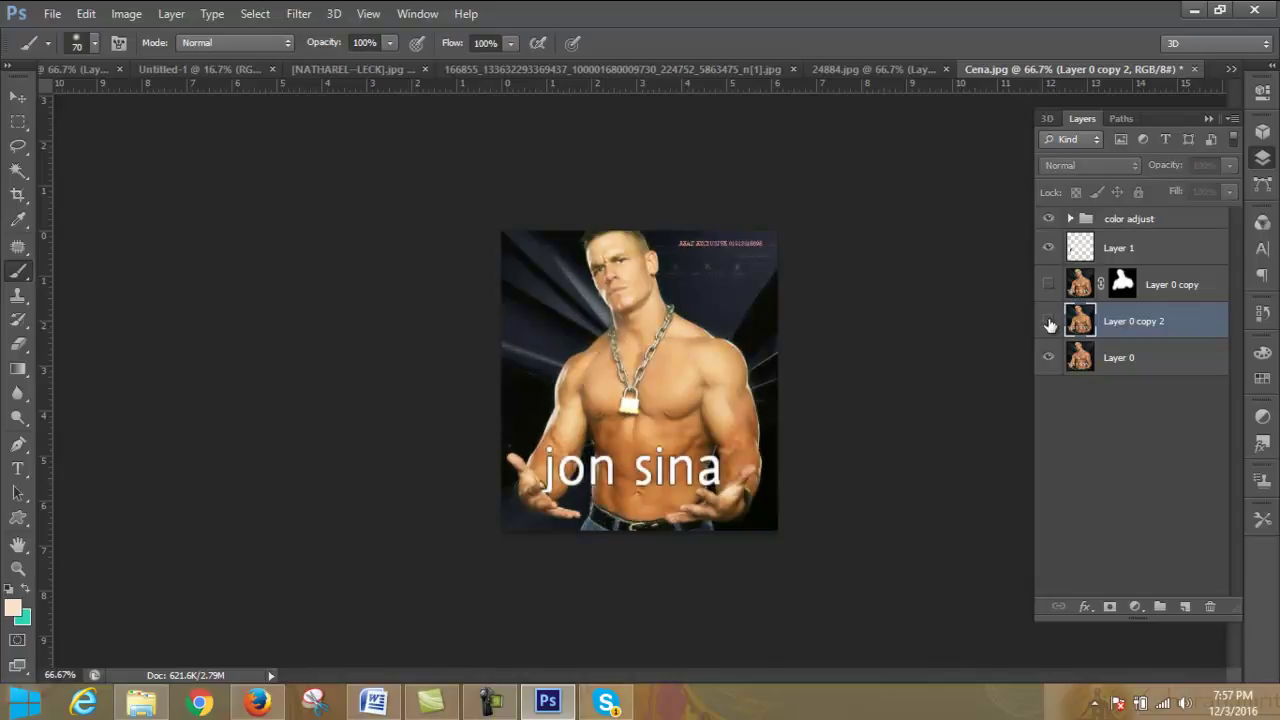
pyautogui.click(1049, 322)
pyautogui.click(1049, 286)
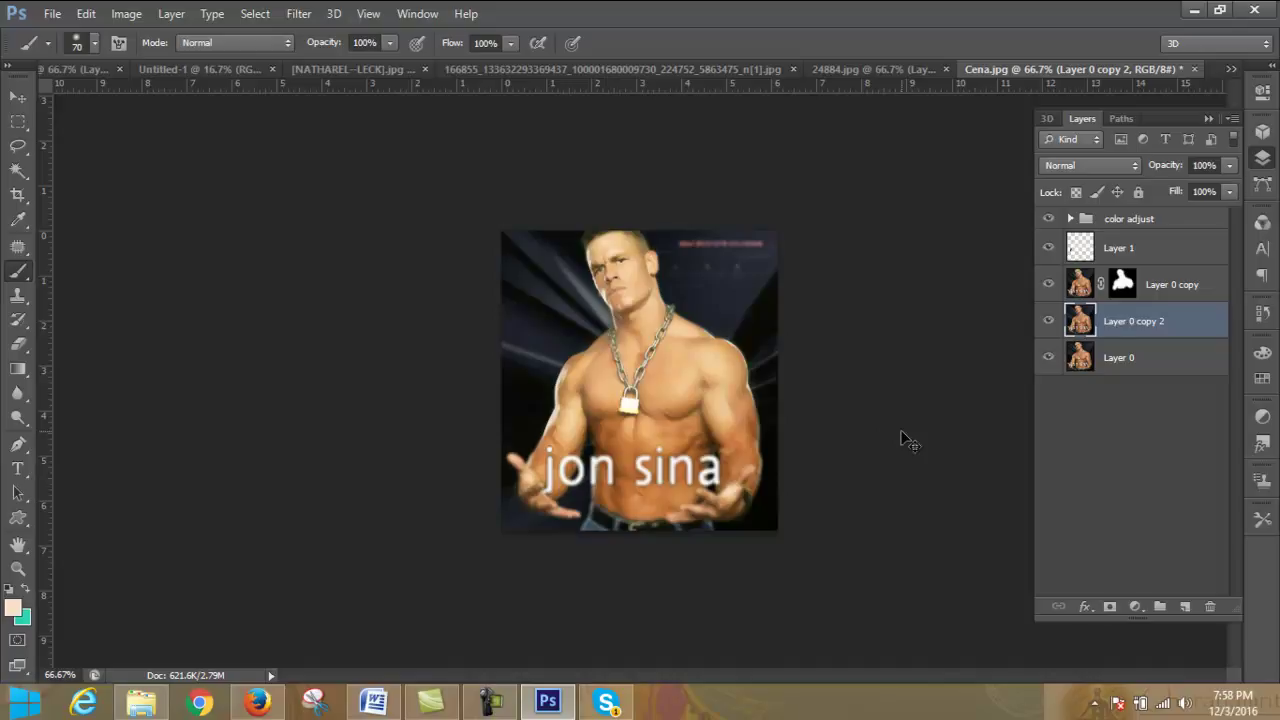
pyautogui.hotkey('ctrl', '+')
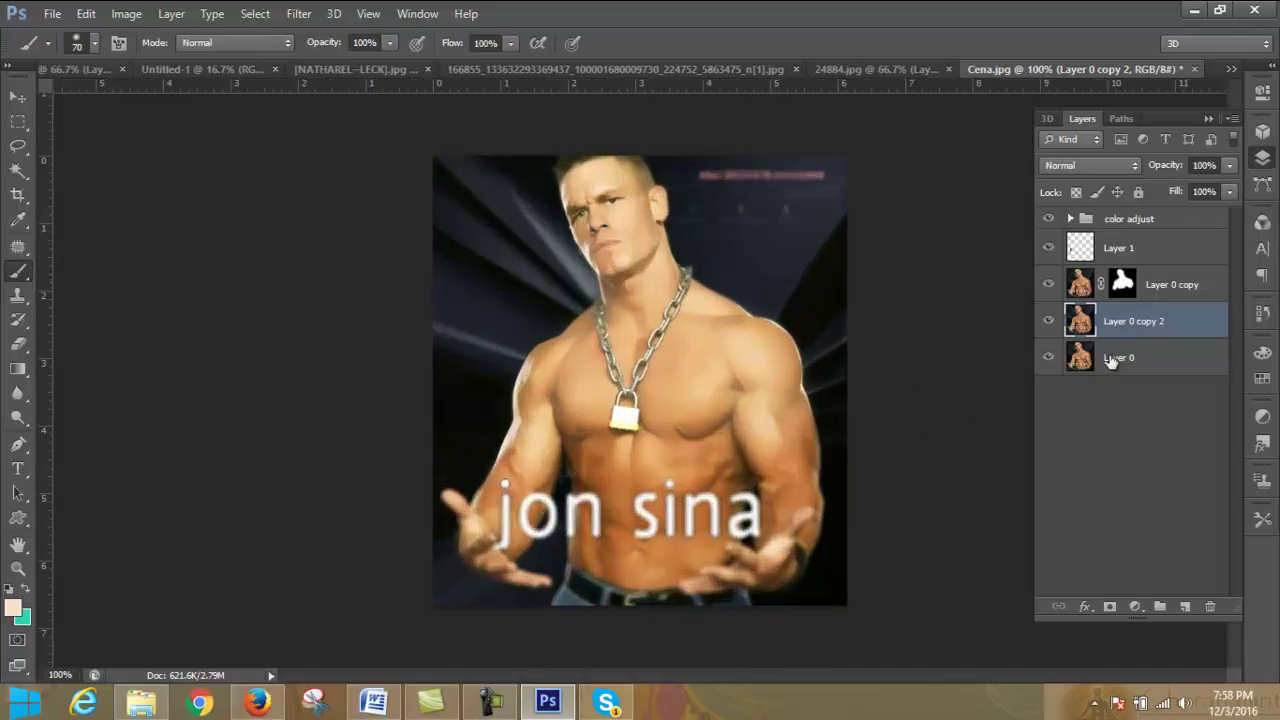
# - Apply a stronger Lens Blur with radius 17 to Layer 0 copy 2
pyautogui.click(298, 15)
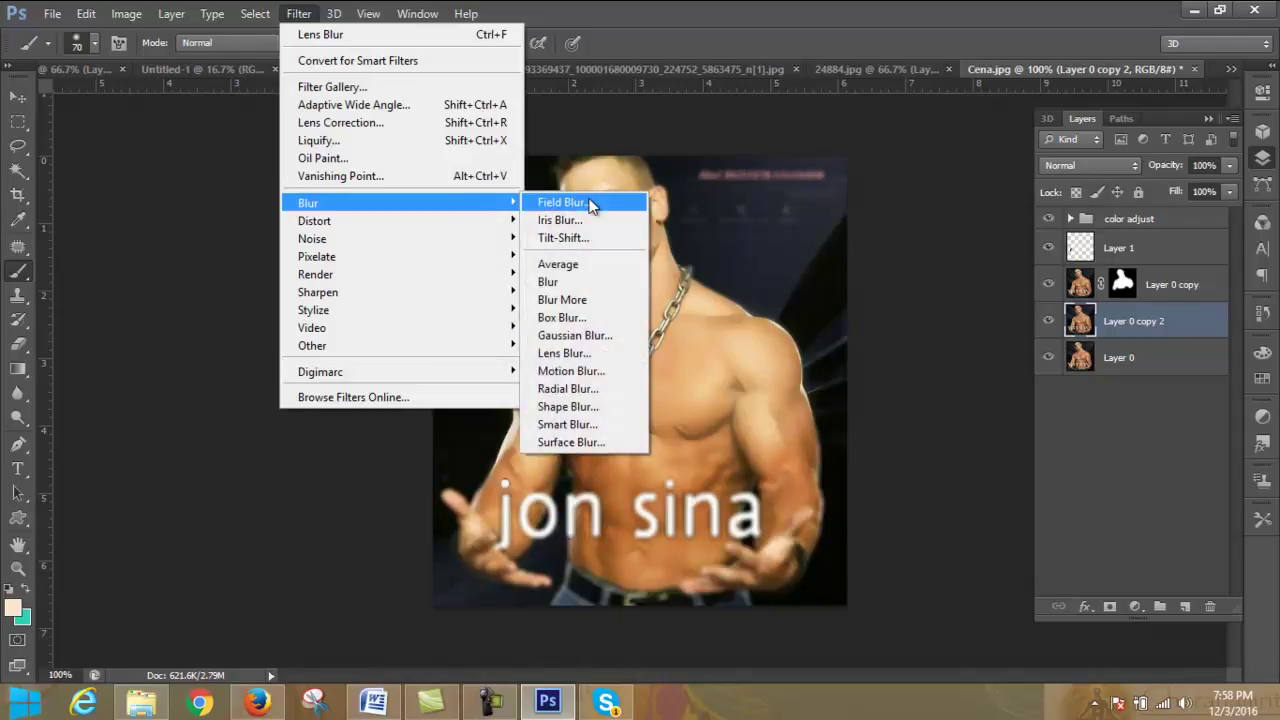
pyautogui.click(603, 355)
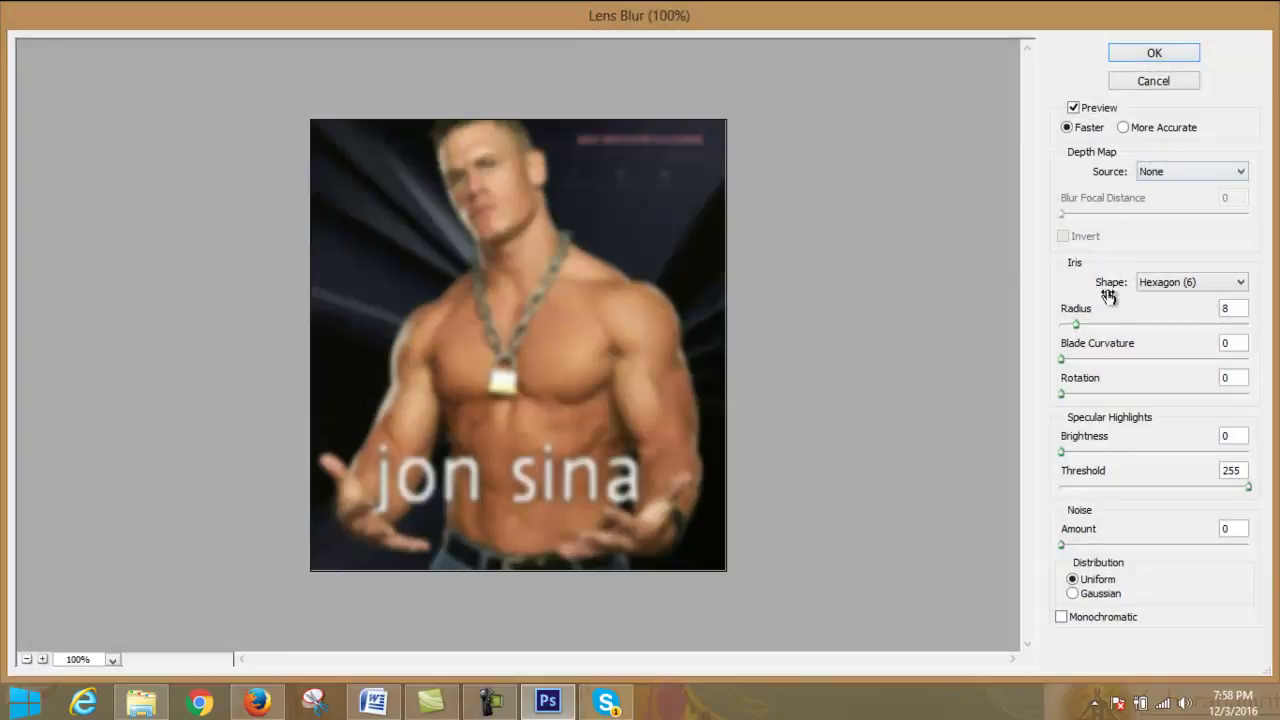
pyautogui.moveTo(1076, 324); pyautogui.dragTo(1090, 325)
pyautogui.click(1140, 53)
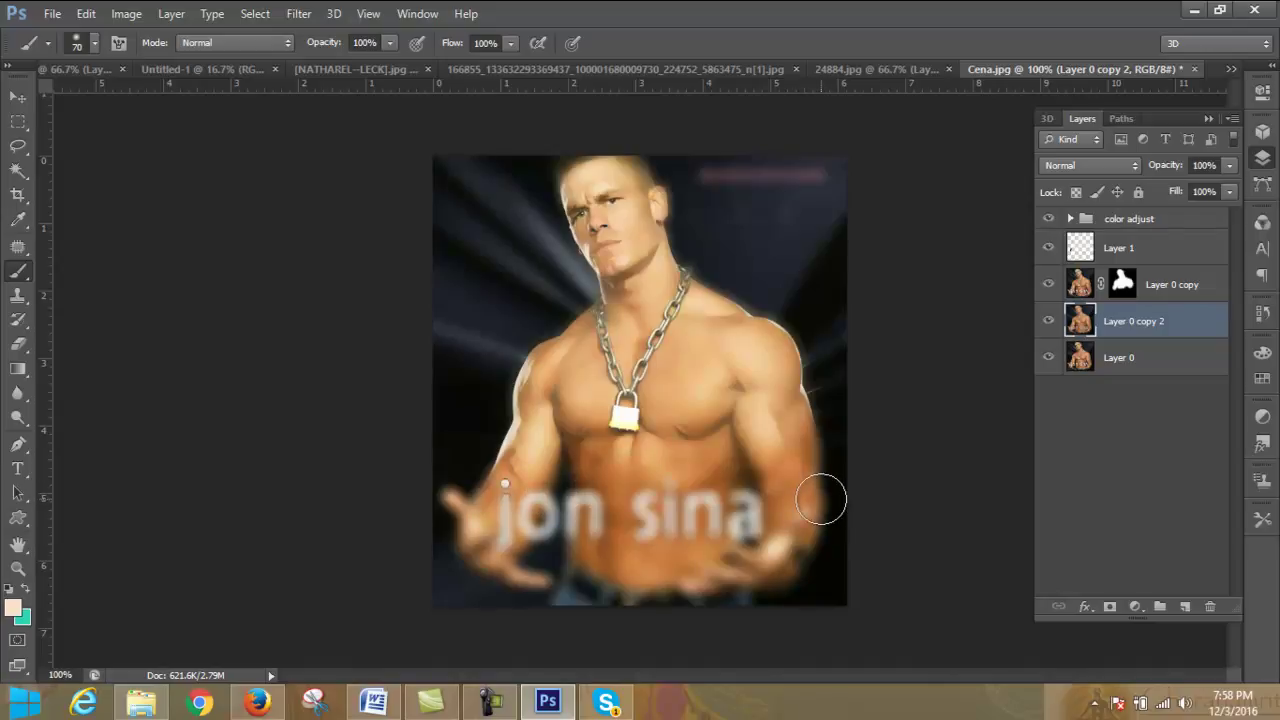
# - Add an inverted layer mask and paint blur back over the pink watermark and left and bottom edges
pyautogui.click(1110, 607)
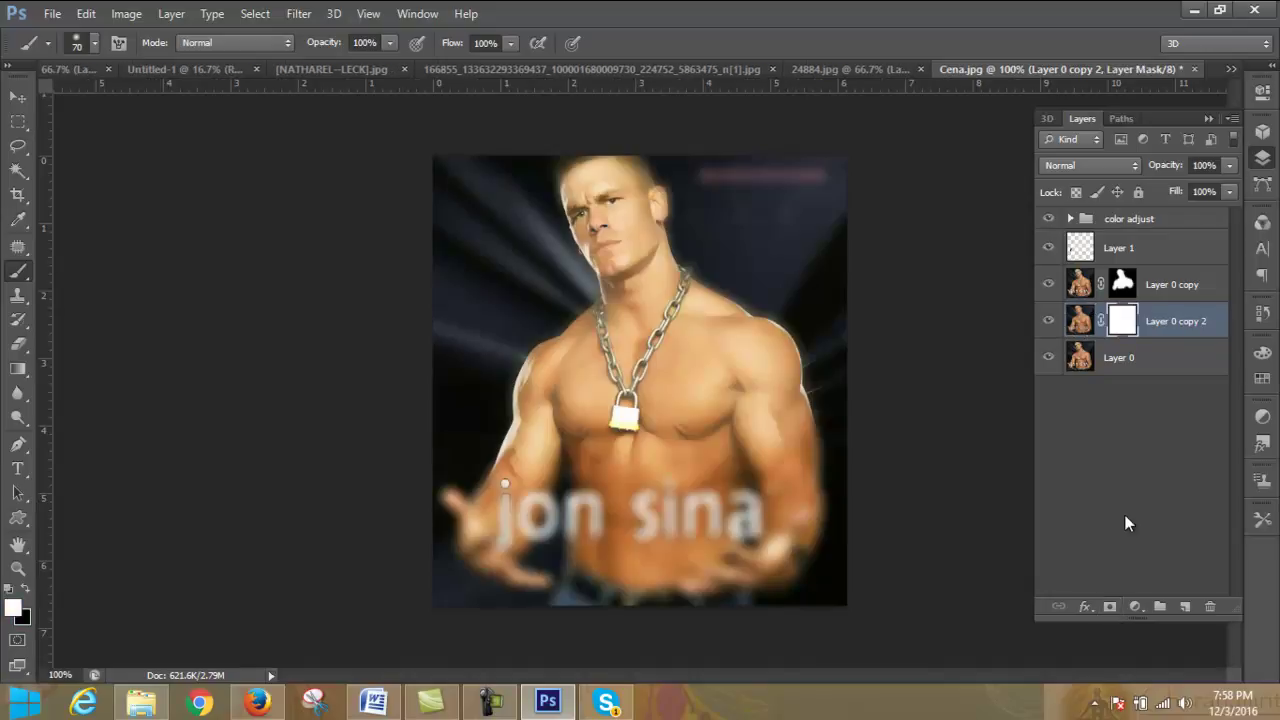
pyautogui.hotkey('ctrl', 'i')
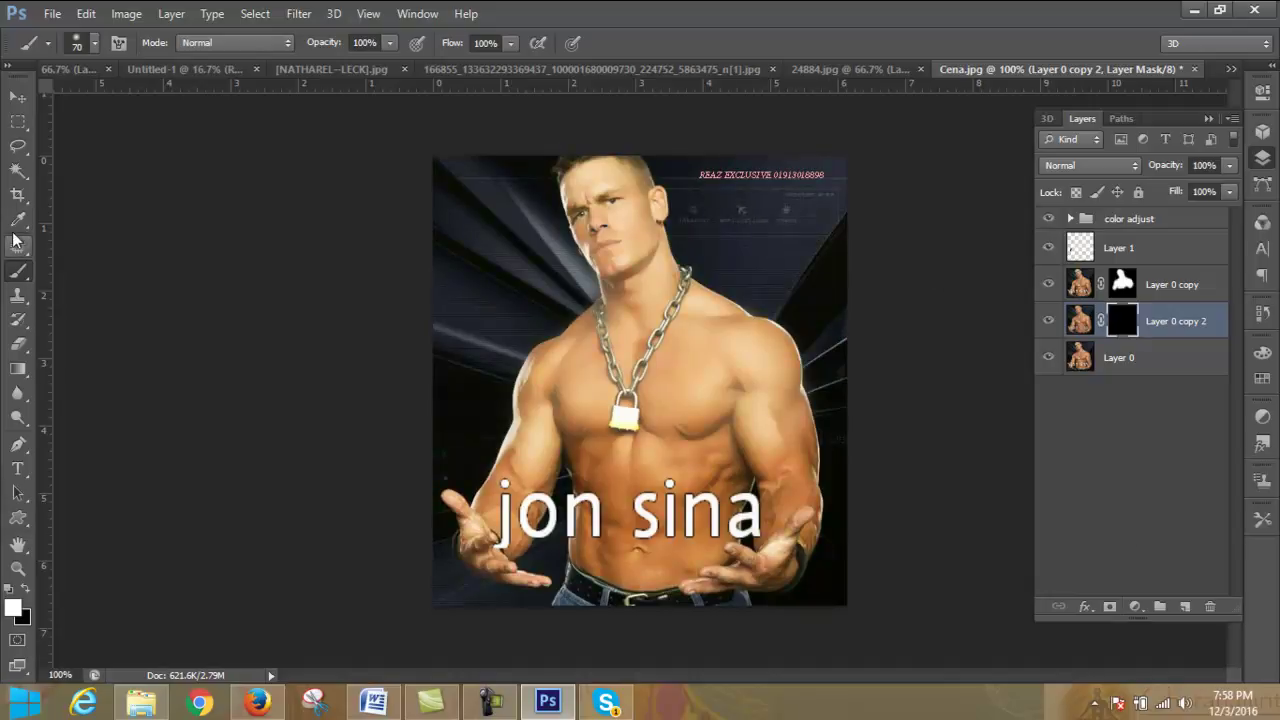
pyautogui.moveTo(785, 209)
pyautogui.mouseDown()
pyautogui.moveTo(808, 257)
pyautogui.moveTo(814, 163)
pyautogui.moveTo(823, 194)
pyautogui.moveTo(671, 149)
pyautogui.moveTo(863, 383)
pyautogui.moveTo(846, 409)
pyautogui.moveTo(834, 591)
pyautogui.mouseUp()
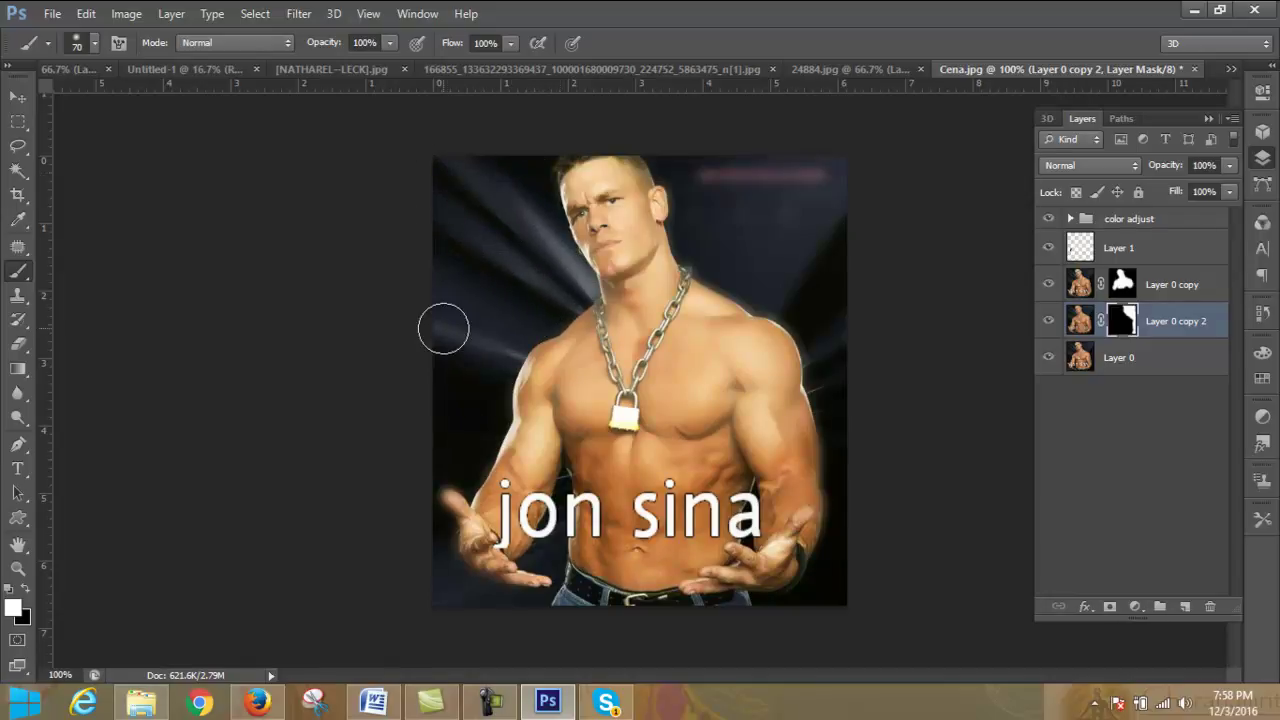
pyautogui.moveTo(443, 328)
pyautogui.mouseDown()
pyautogui.moveTo(431, 343)
pyautogui.moveTo(463, 343)
pyautogui.moveTo(443, 374)
pyautogui.moveTo(422, 376)
pyautogui.mouseUp()
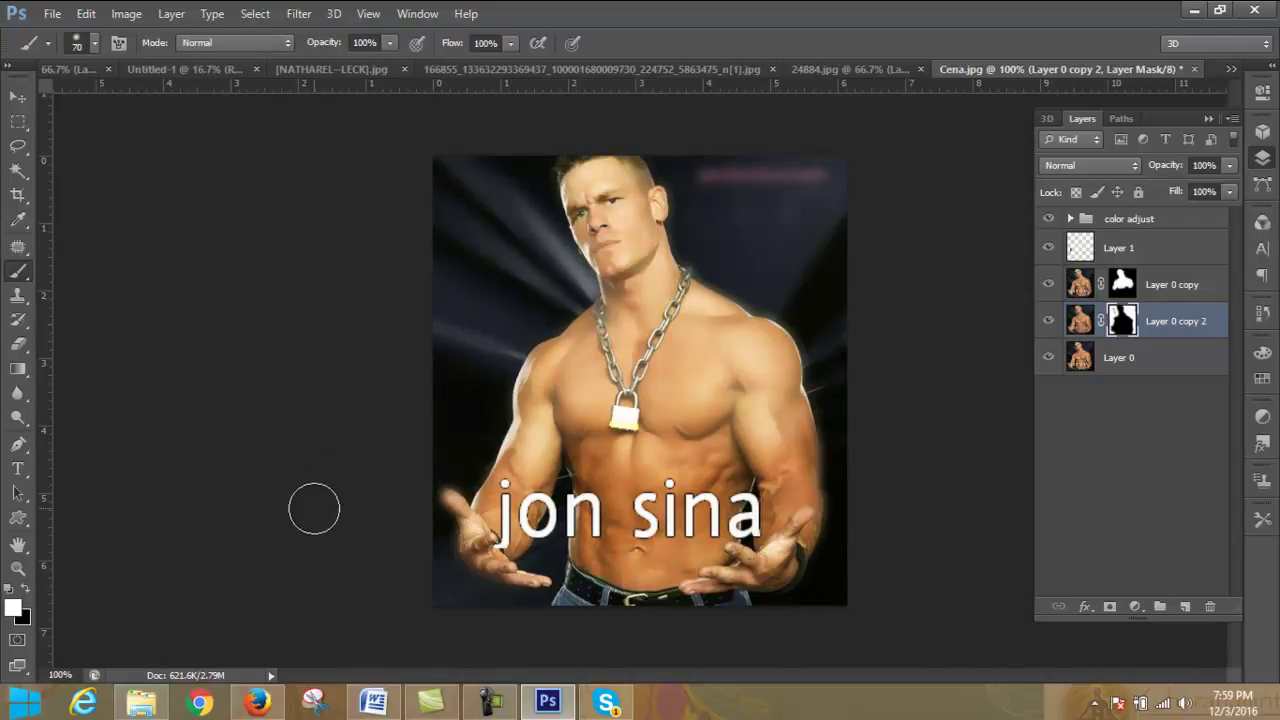
pyautogui.moveTo(503, 634); pyautogui.dragTo(553, 620)
pyautogui.press('[')
pyautogui.press('[')
pyautogui.press('[')
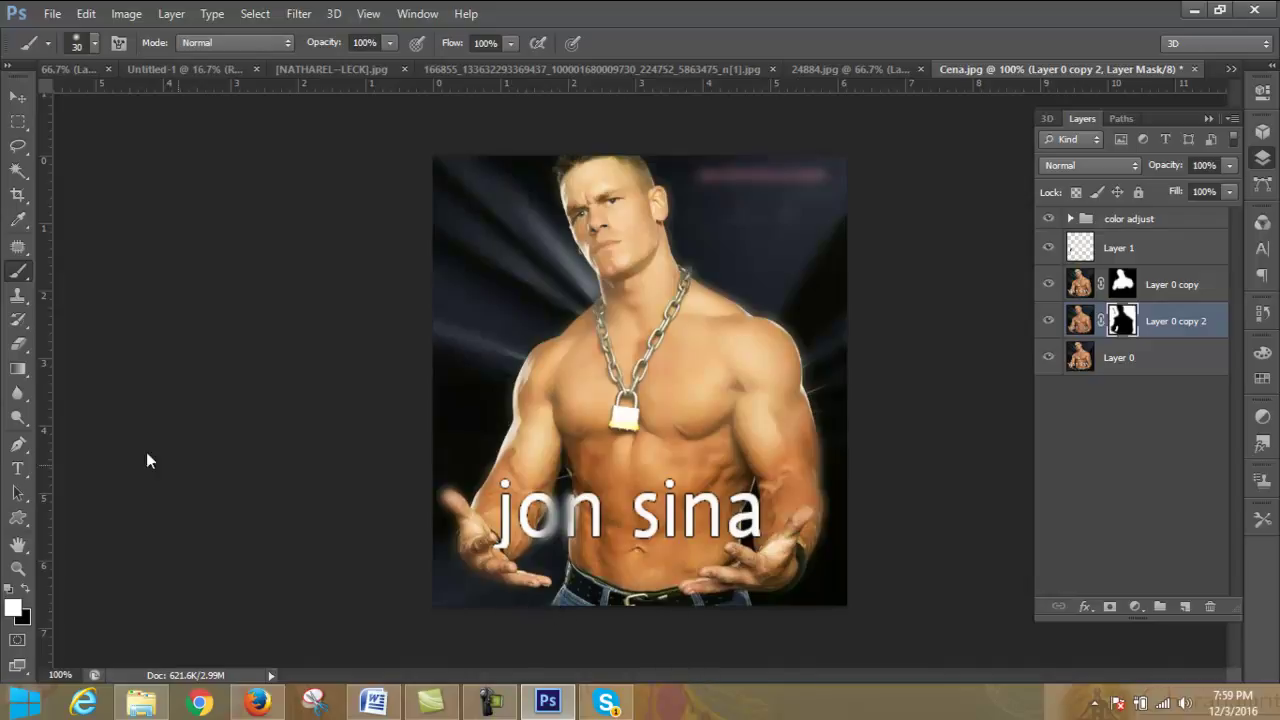
# - Paint black with the Brush tool to mask the blur off the left hand's fingers
pyautogui.click(18, 319)
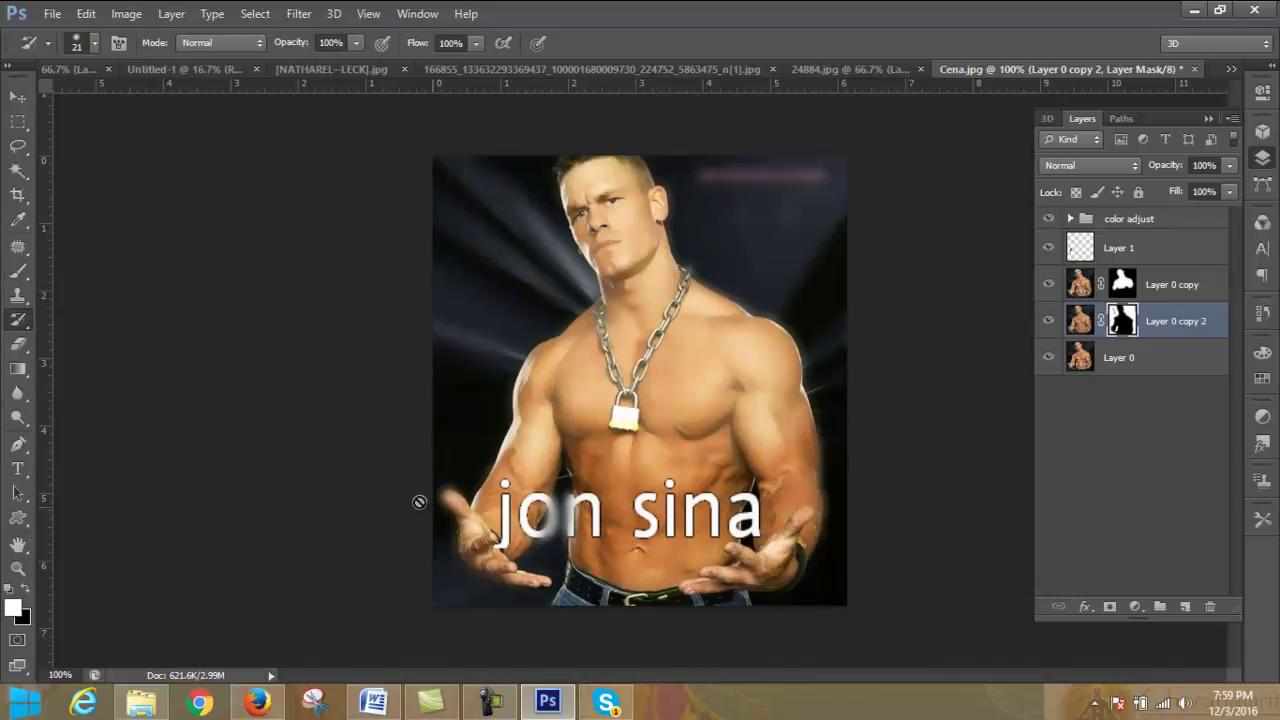
pyautogui.rightClick(18, 319)
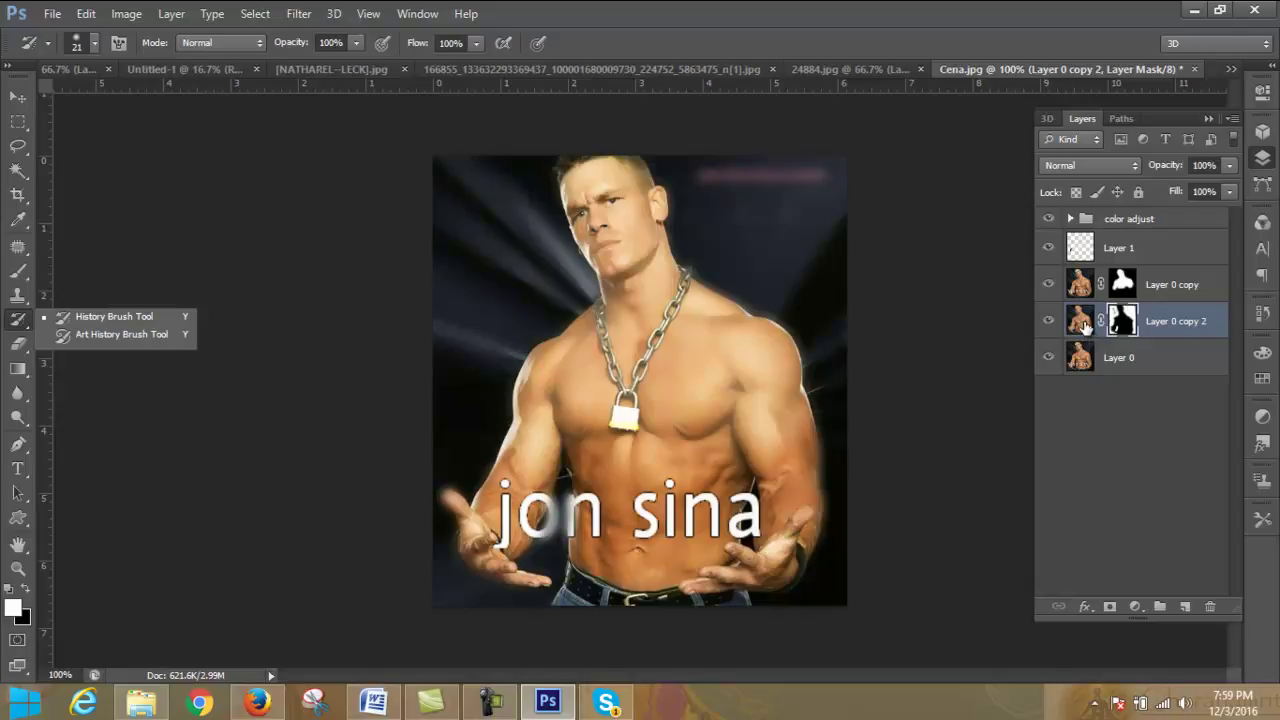
pyautogui.click(22, 319)
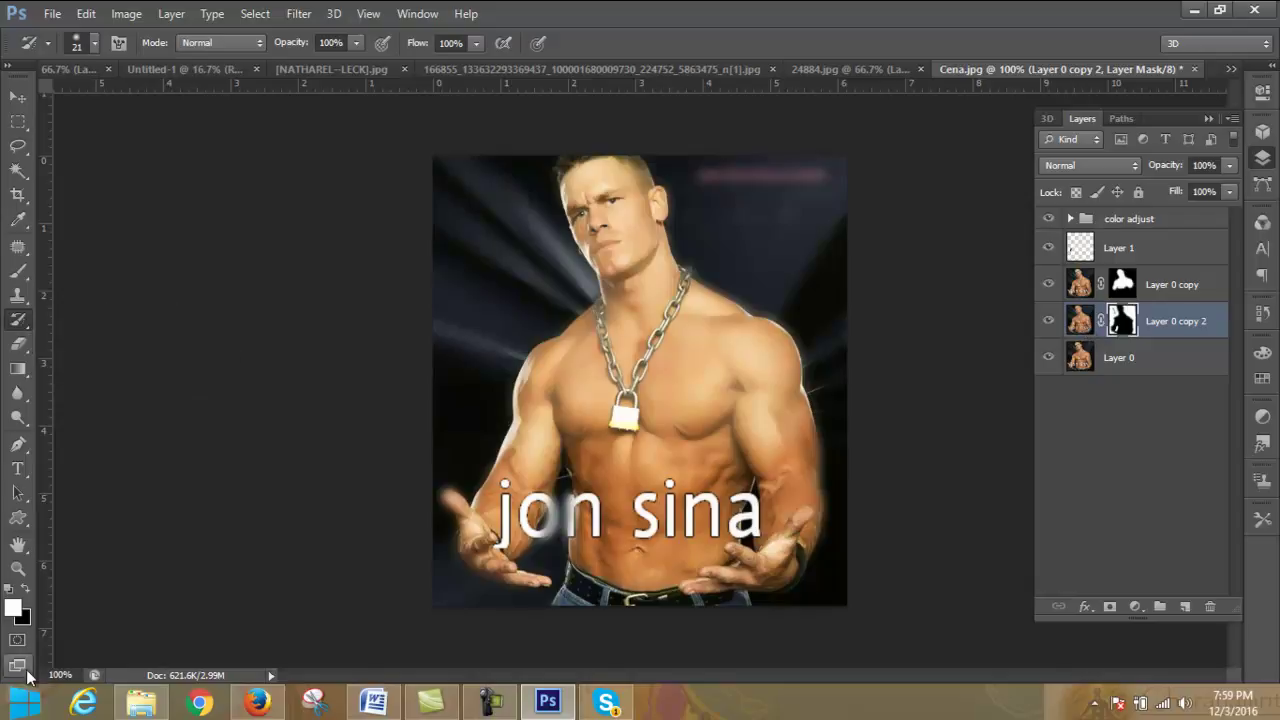
pyautogui.click(30, 597)
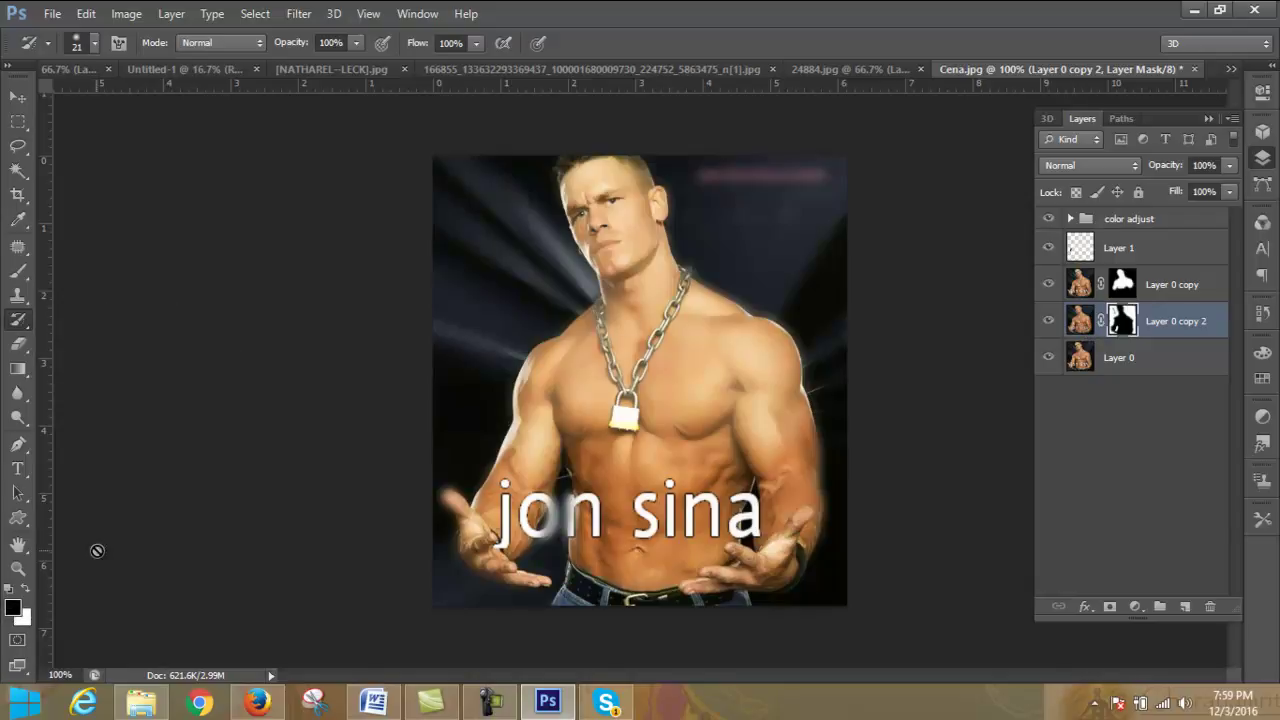
pyautogui.click(18, 270)
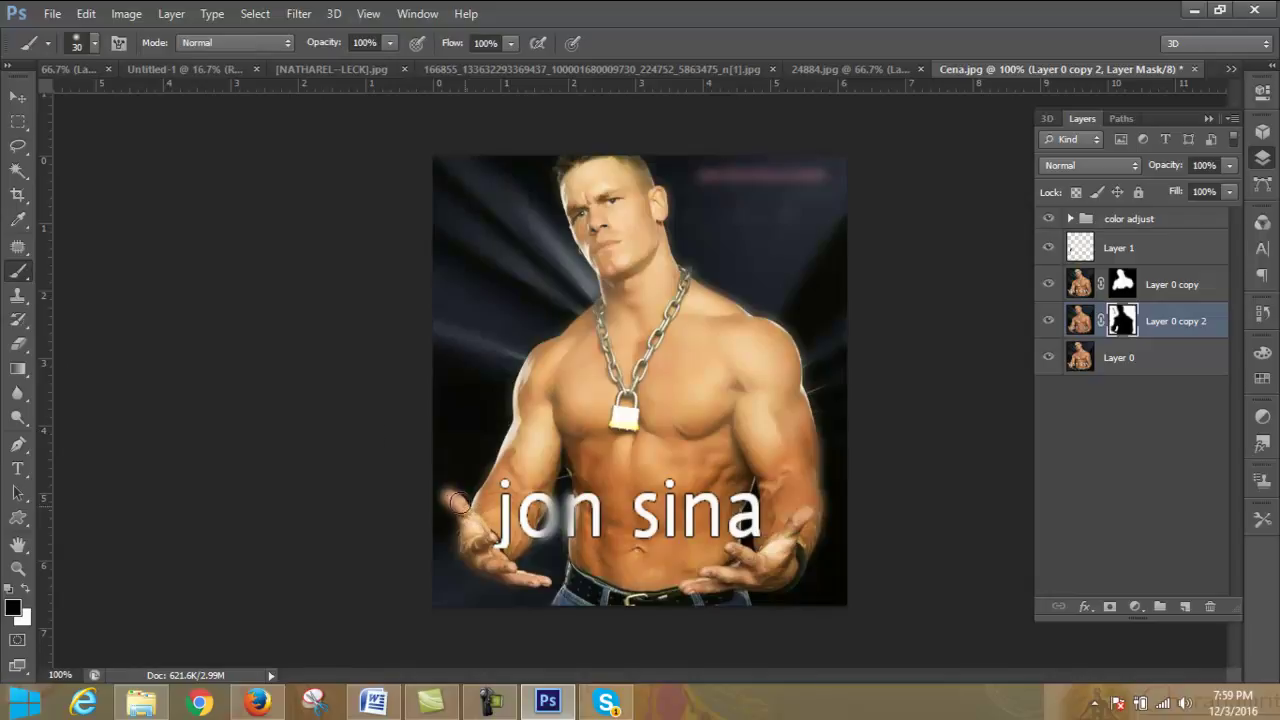
pyautogui.moveTo(452, 498)
pyautogui.mouseDown()
pyautogui.moveTo(475, 548)
pyautogui.moveTo(522, 574)
pyautogui.mouseUp()
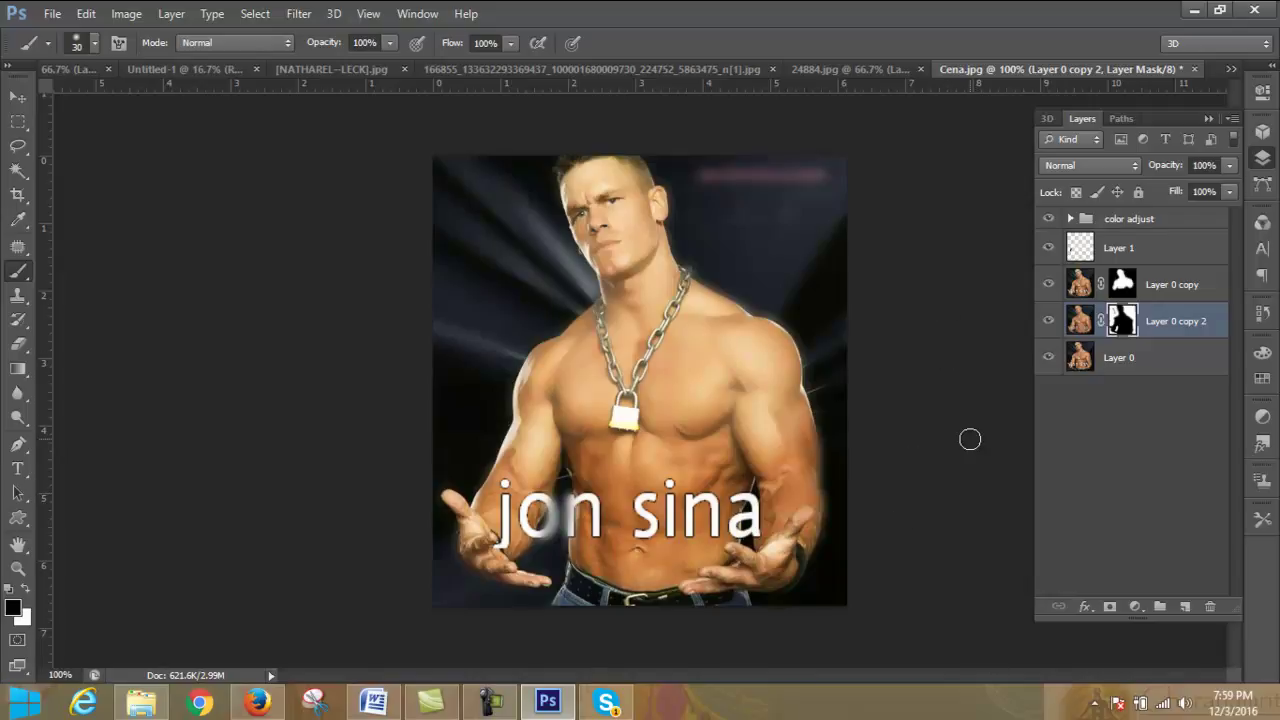
pyautogui.click(1048, 321)
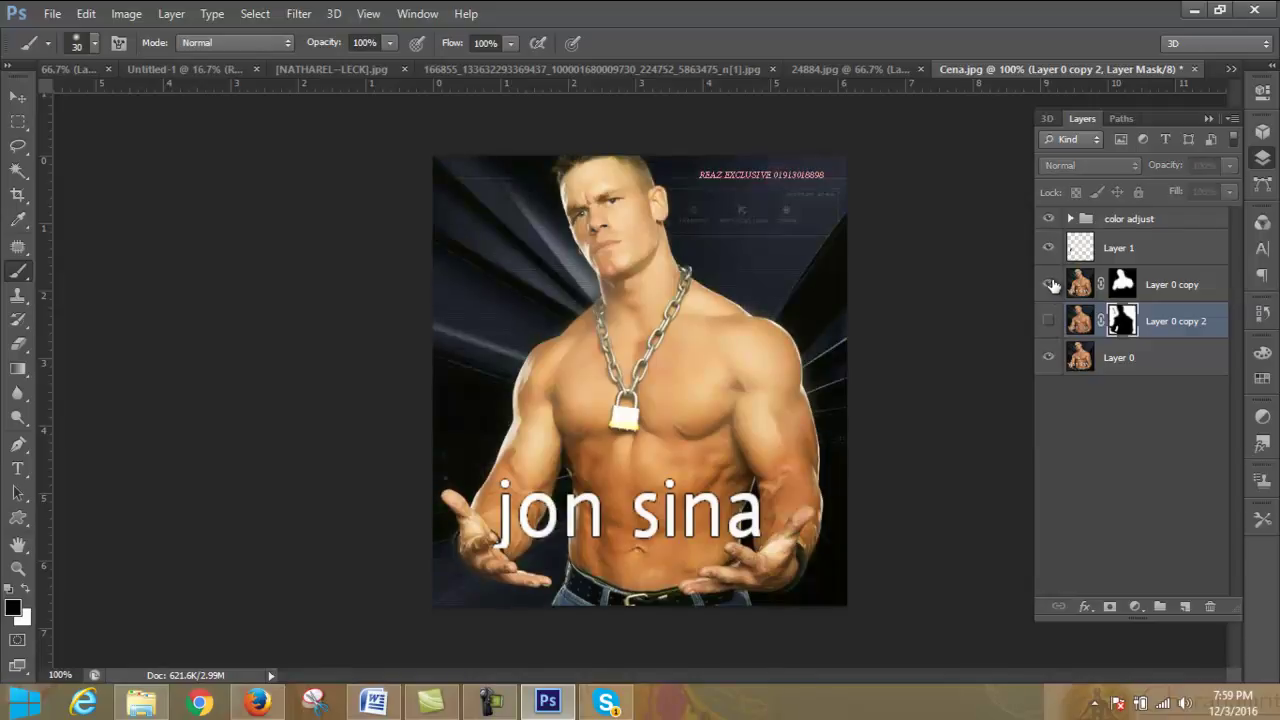
pyautogui.click(1049, 247)
pyautogui.click(1048, 219)
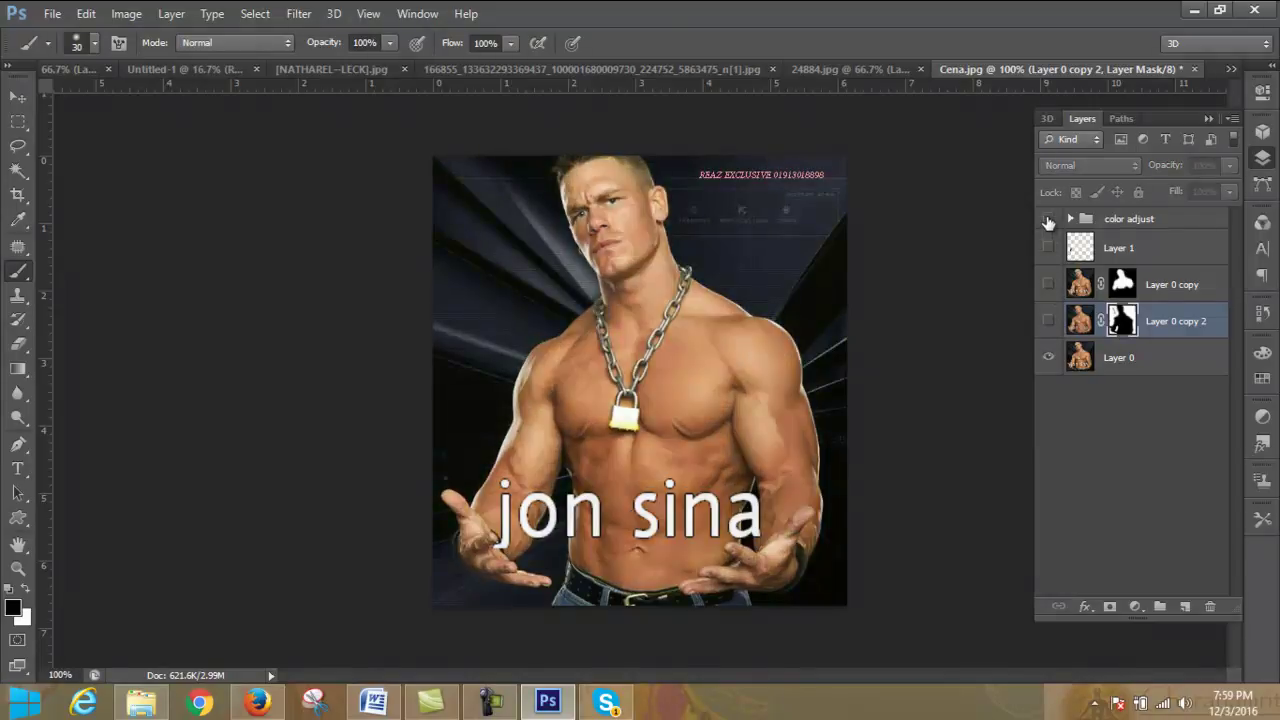
pyautogui.click(1049, 220)
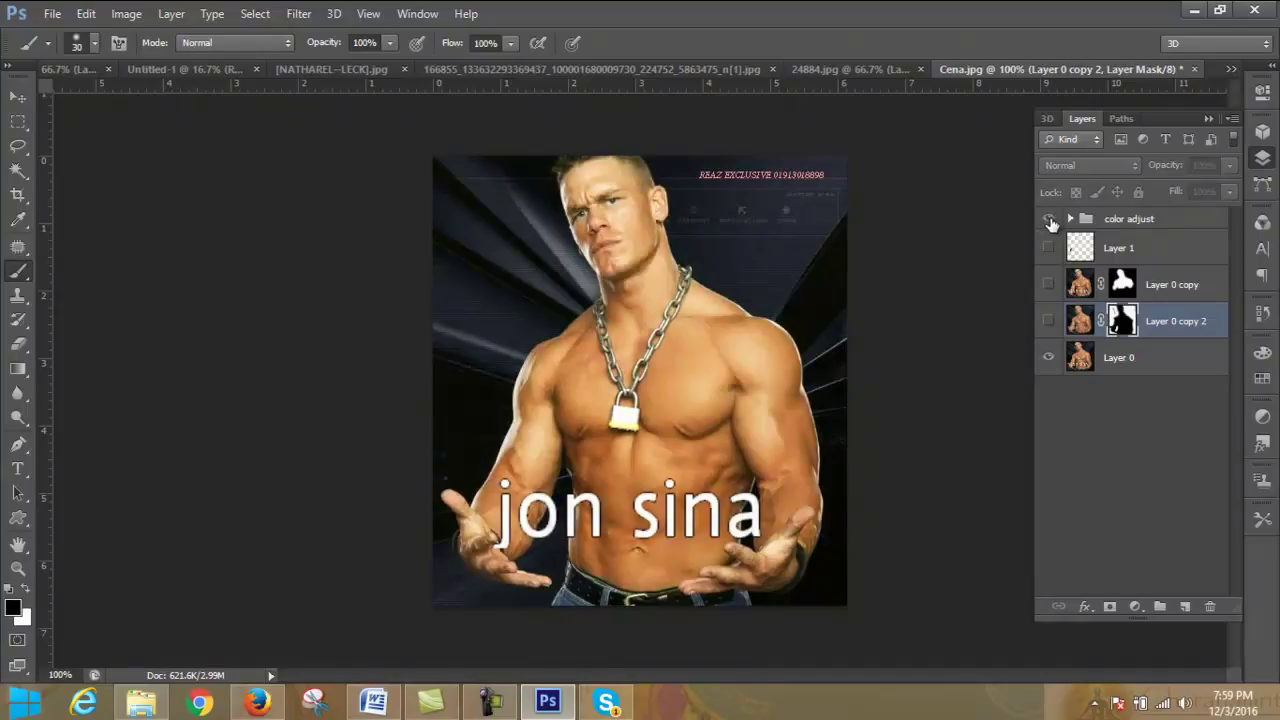
pyautogui.click(1049, 248)
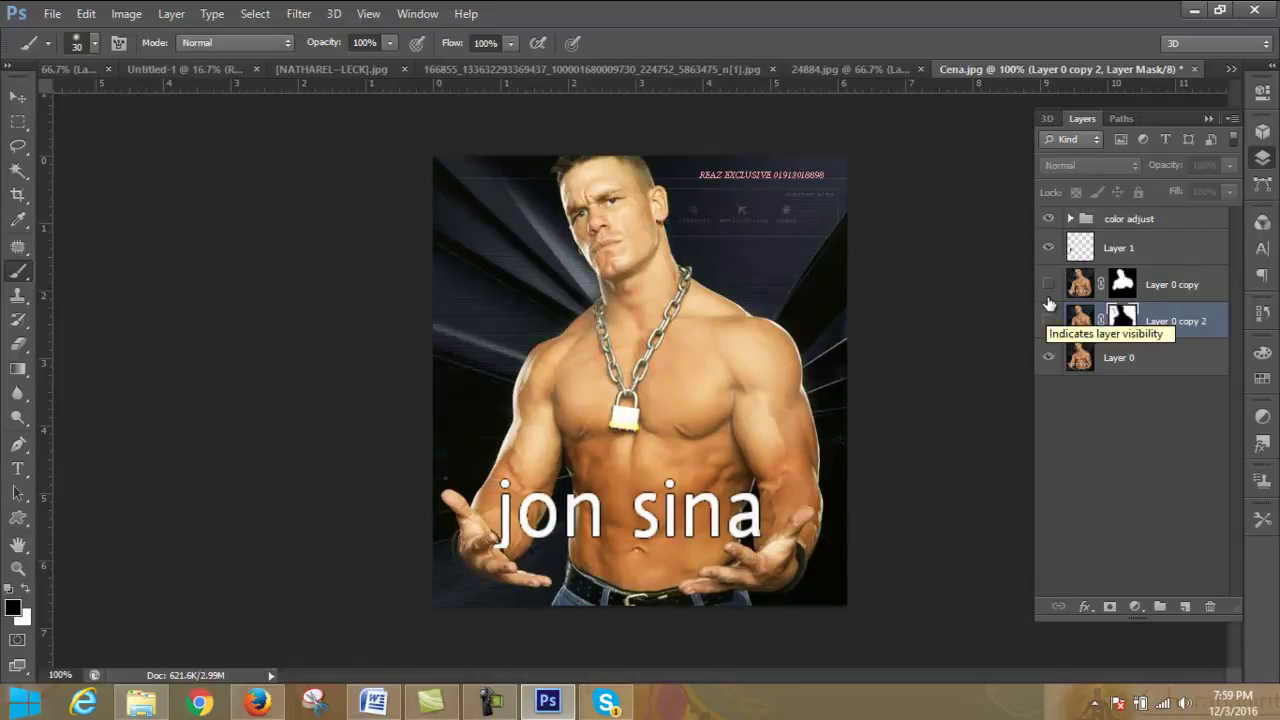
pyautogui.click(1049, 286)
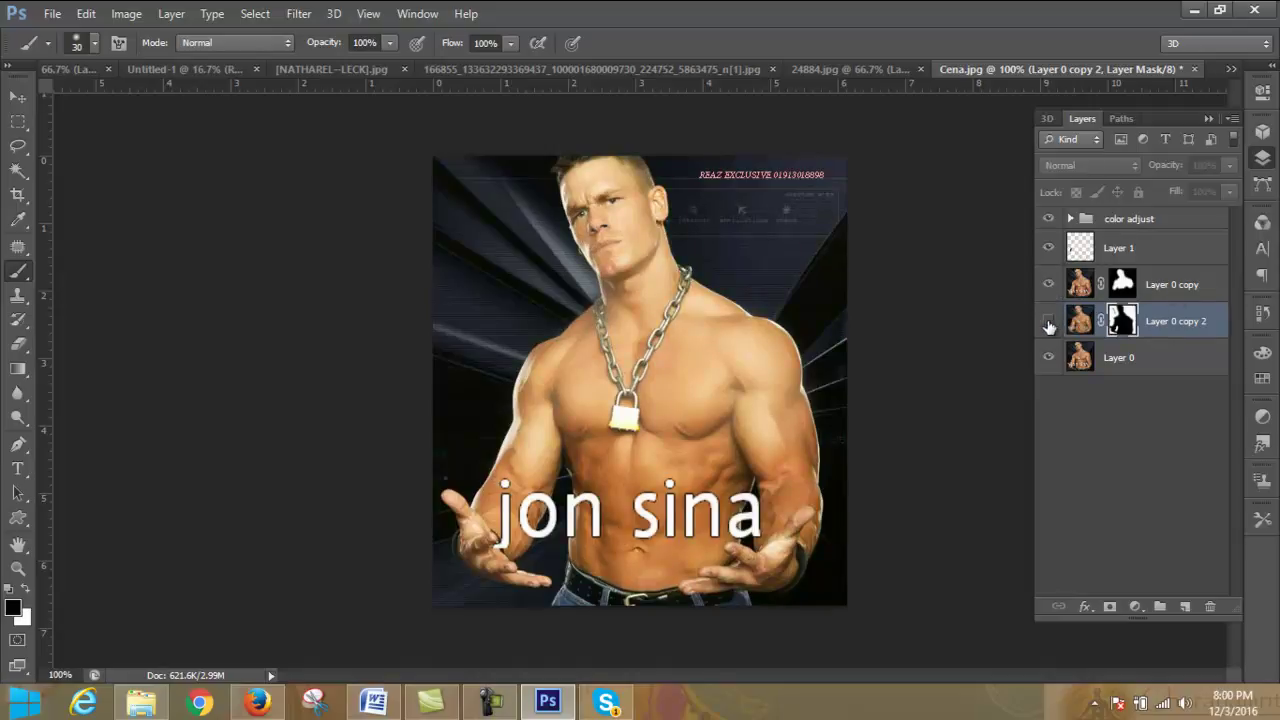
pyautogui.click(1049, 323)
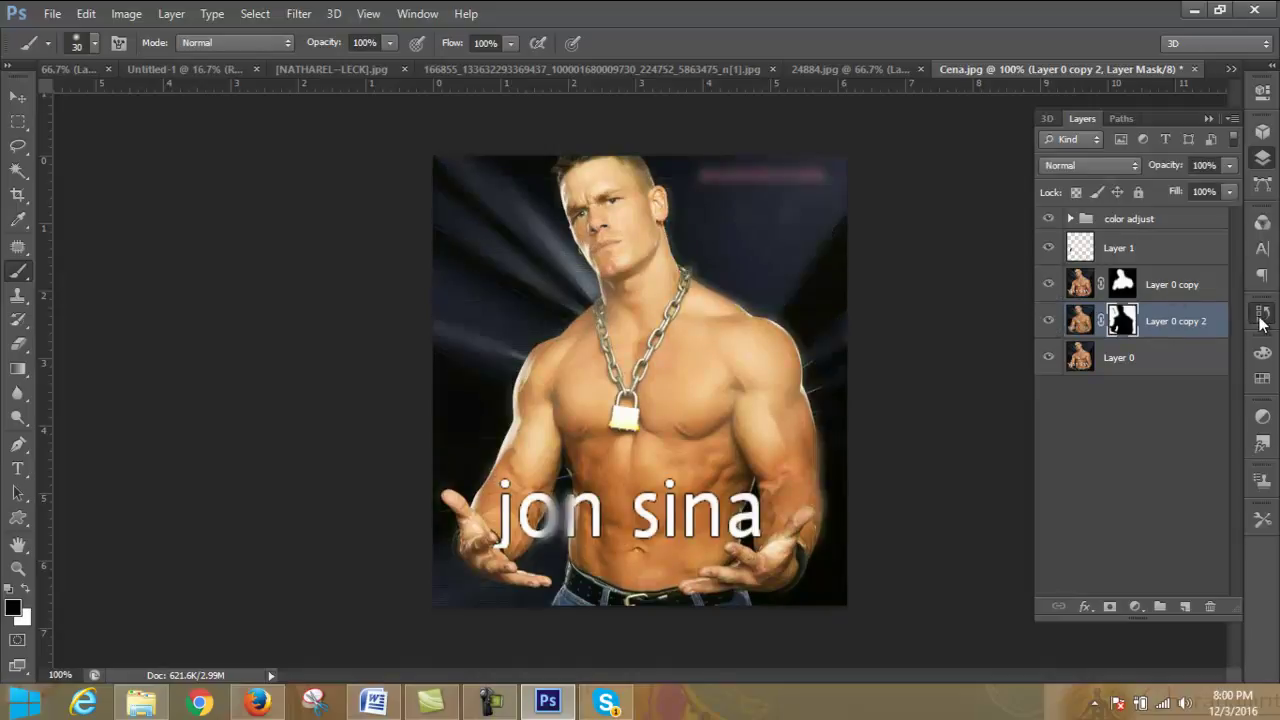
# - Undo and redo the last brush stroke in History, then reselect Layer 0 copy 2
pyautogui.click(1260, 320)
pyautogui.moveTo(1237, 417)
pyautogui.mouseDown()
pyautogui.moveTo(1237, 288)
pyautogui.moveTo(1237, 470)
pyautogui.mouseUp()
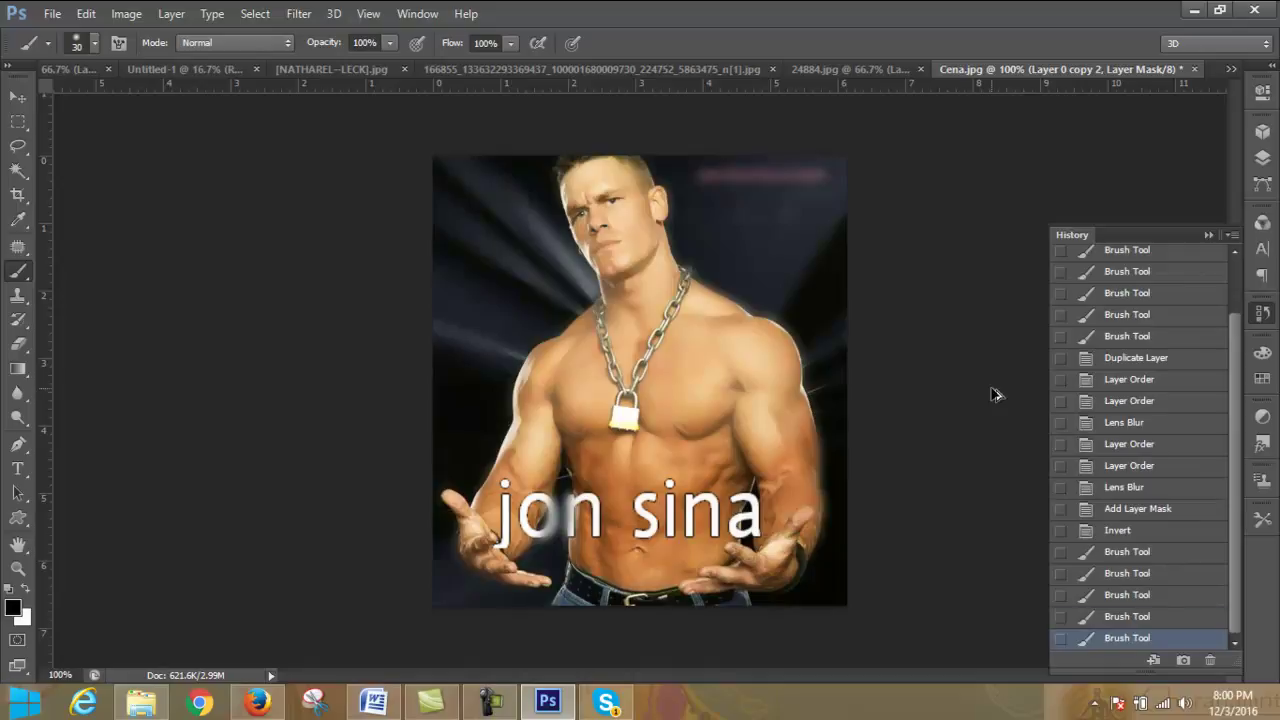
pyautogui.hotkey('ctrl', 'z')
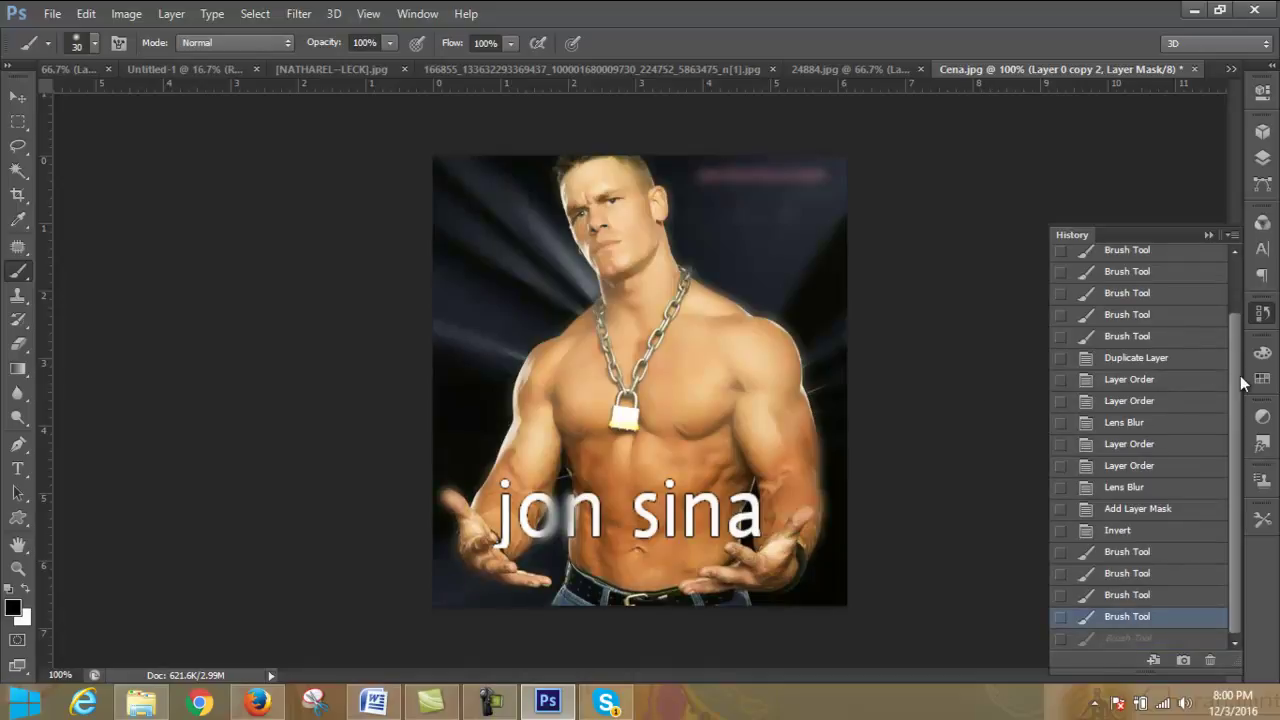
pyautogui.click(1152, 640)
pyautogui.moveTo(1238, 433); pyautogui.dragTo(1236, 293)
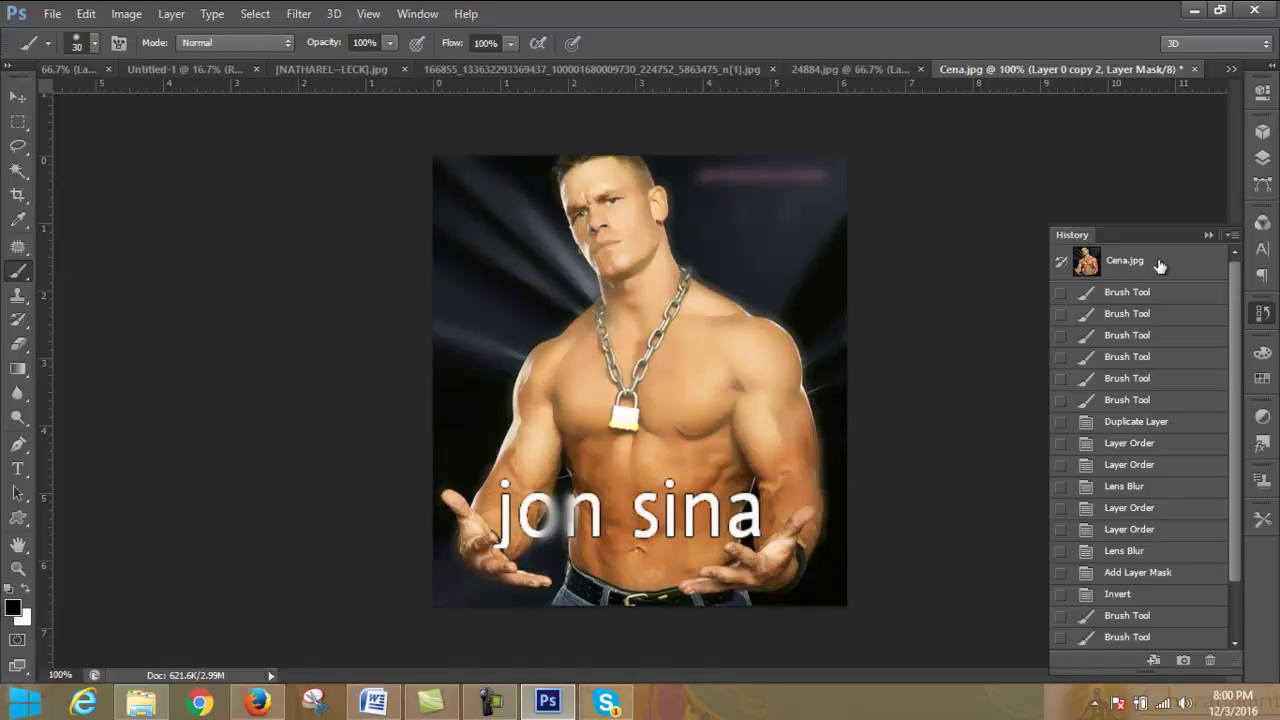
pyautogui.click(1262, 158)
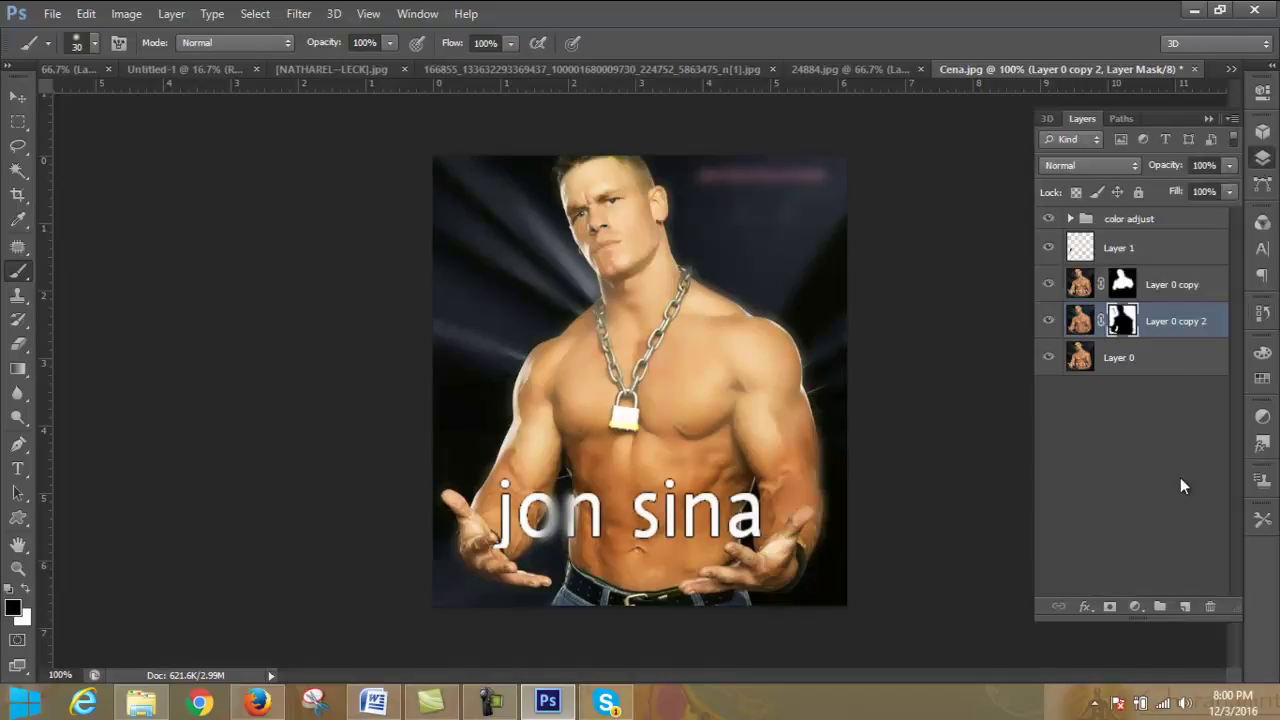
pyautogui.click(1183, 354)
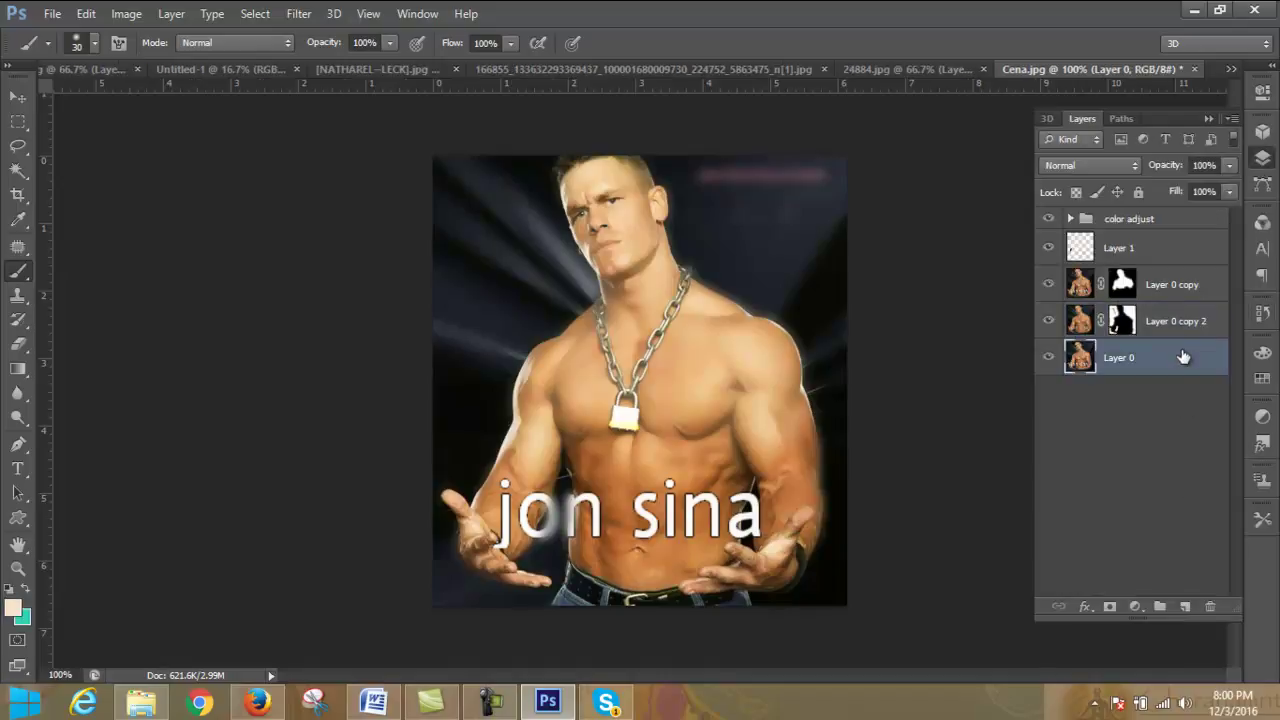
pyautogui.hotkey('alt', ']')
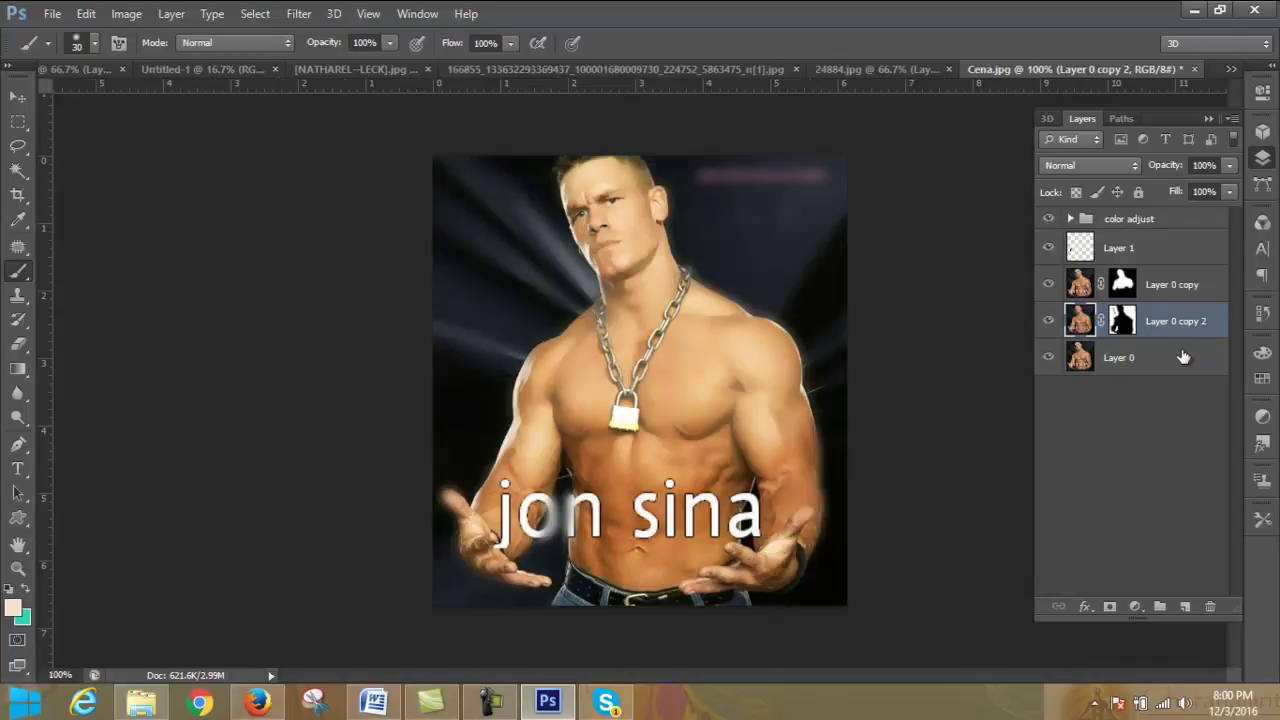
# - Compare the original Cena.jpg snapshot with the latest Brush Tool state, restoring all edits
pyautogui.click(1262, 312)
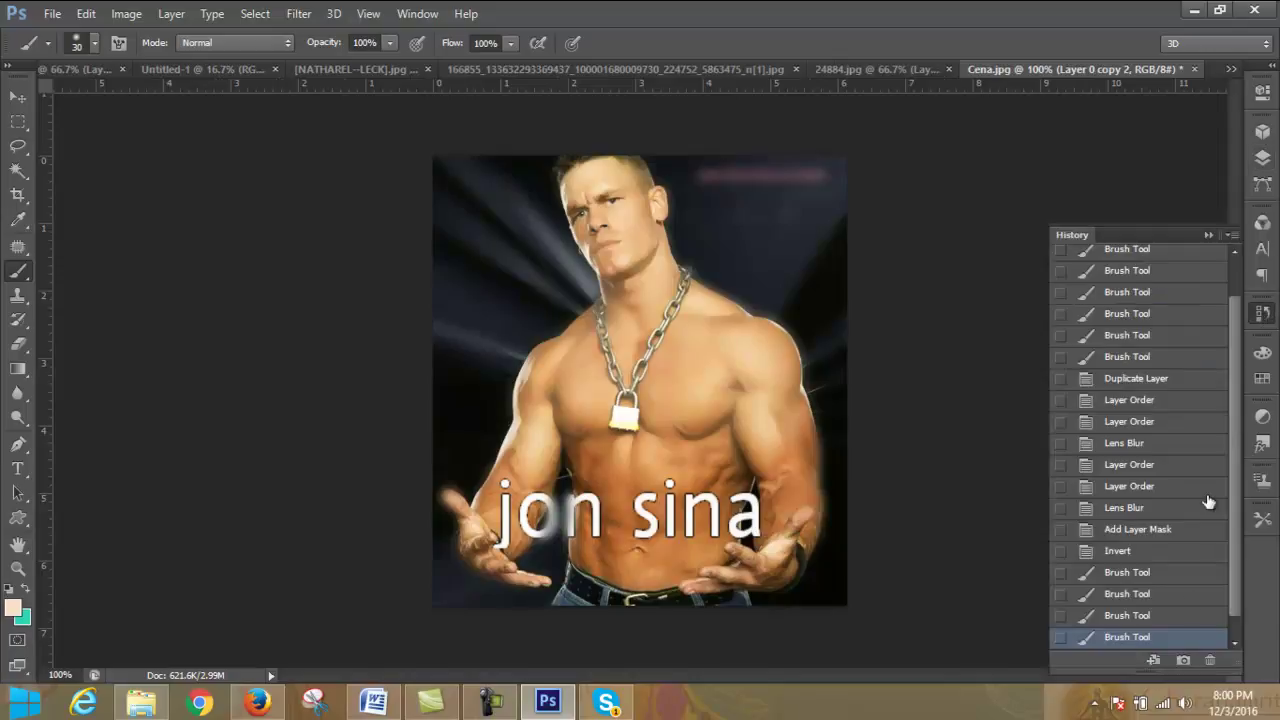
pyautogui.scroll(-1, 1226, 627)
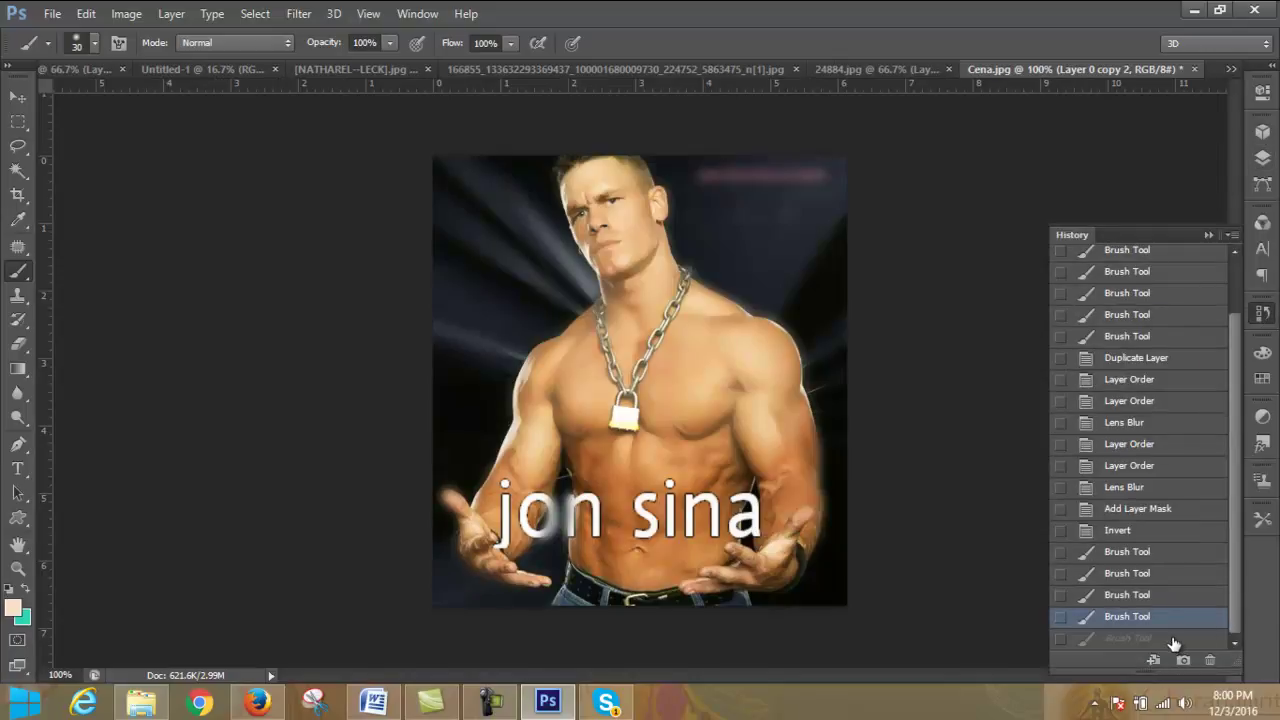
pyautogui.click(1174, 640)
pyautogui.scroll(2, 1236, 498)
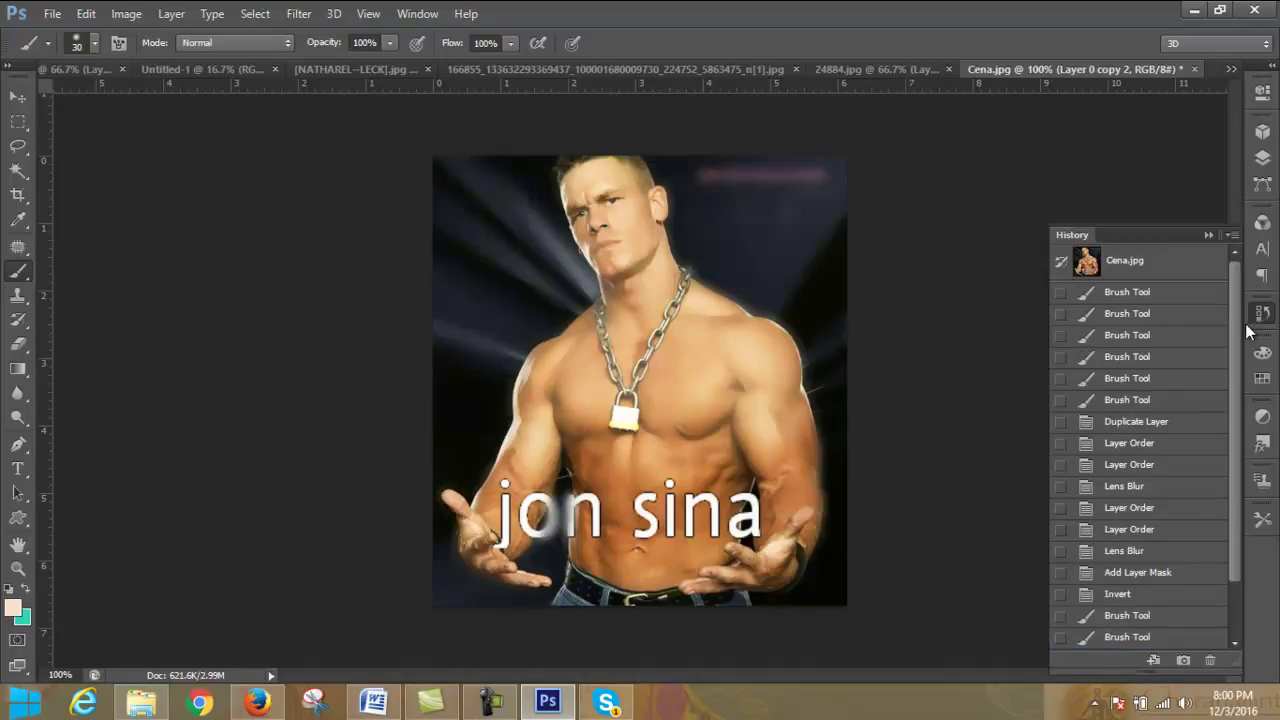
pyautogui.click(1140, 262)
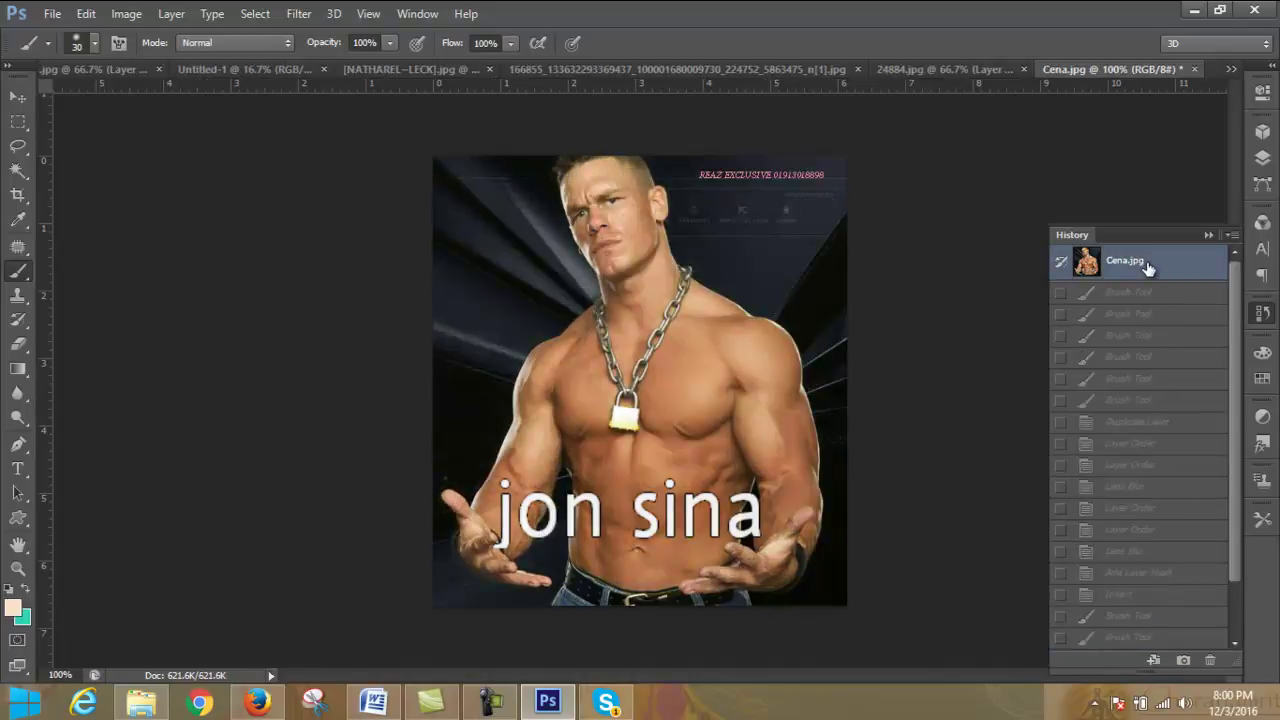
pyautogui.moveTo(1237, 391); pyautogui.dragTo(1237, 581)
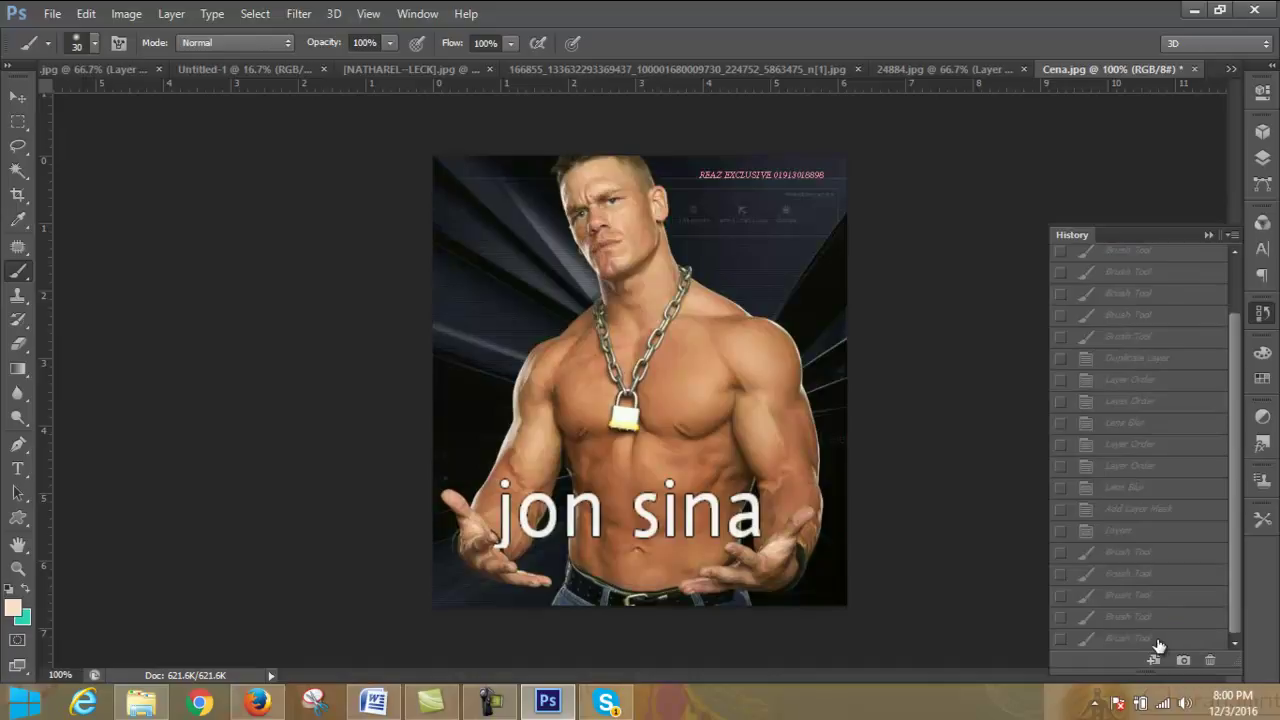
pyautogui.click(1158, 640)
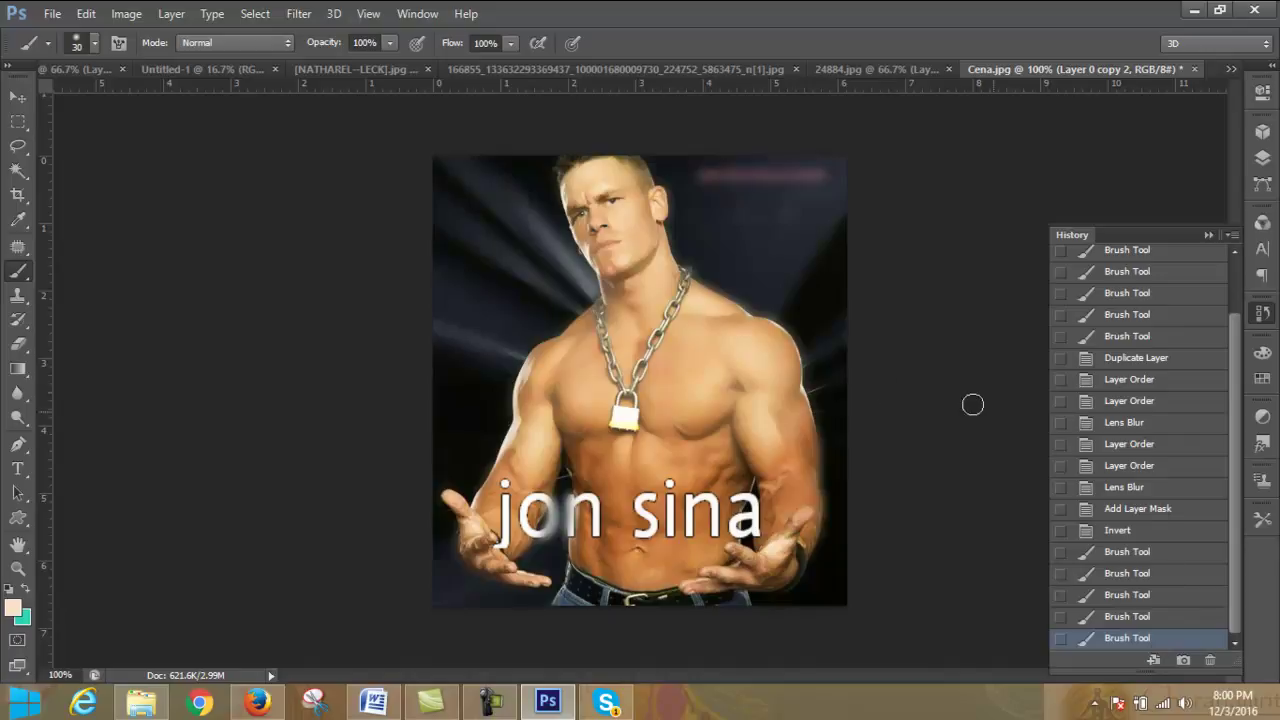
# - Close the History panel and open a portrait photo from Google's portrait image results in Firefox
pyautogui.click(1209, 234)
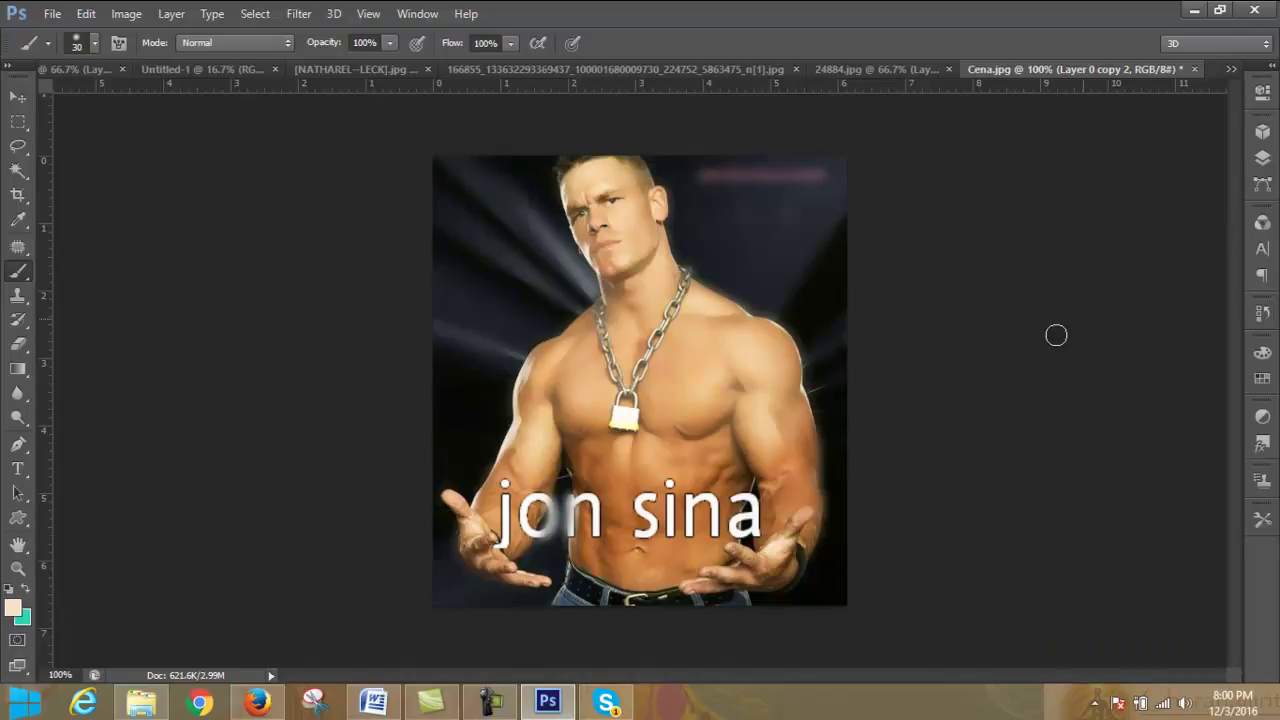
pyautogui.click(257, 703)
pyautogui.scroll(1, 790, 456)
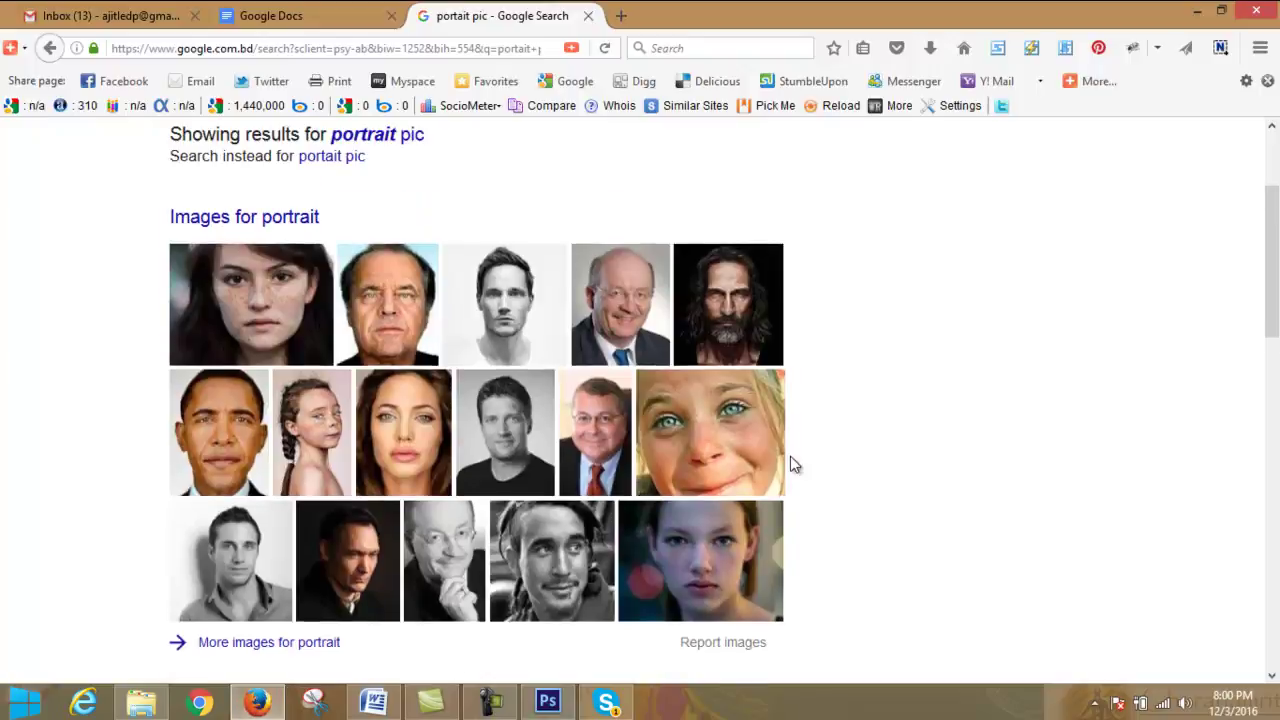
pyautogui.scroll(2, 790, 456)
pyautogui.scroll(-5, 824, 419)
pyautogui.scroll(4, 824, 419)
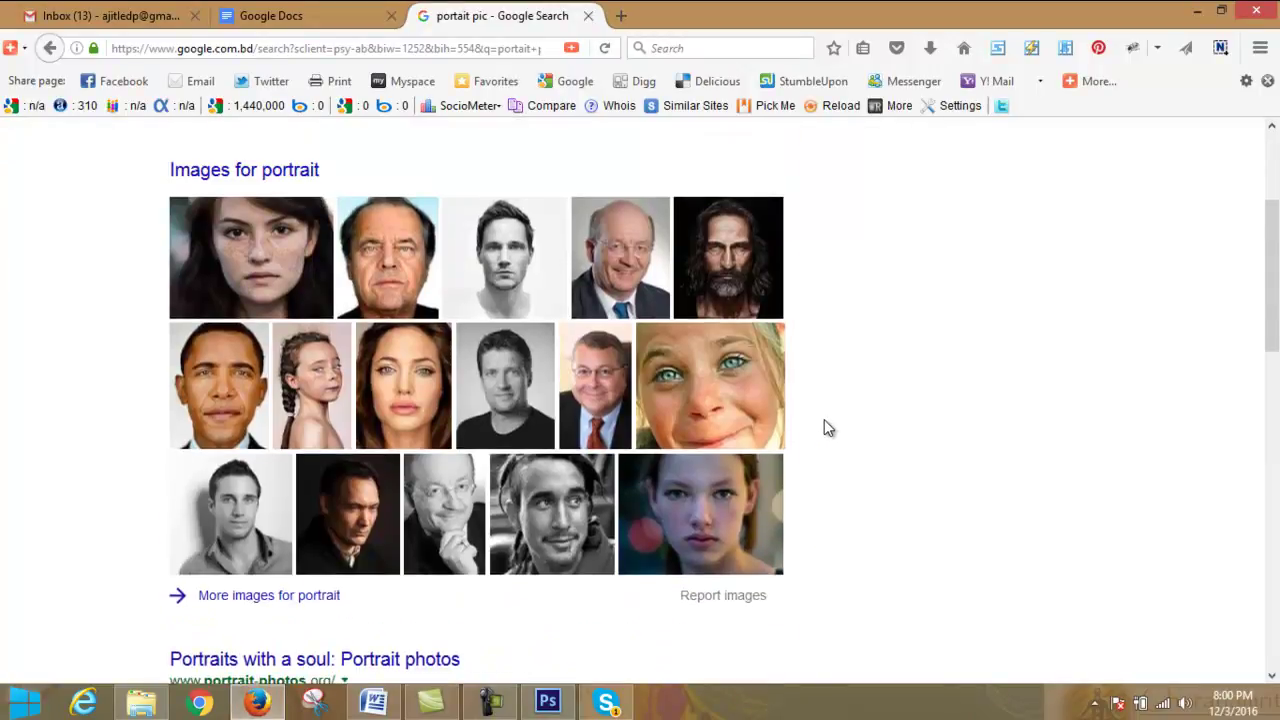
pyautogui.scroll(-2, 835, 420)
pyautogui.click(315, 277)
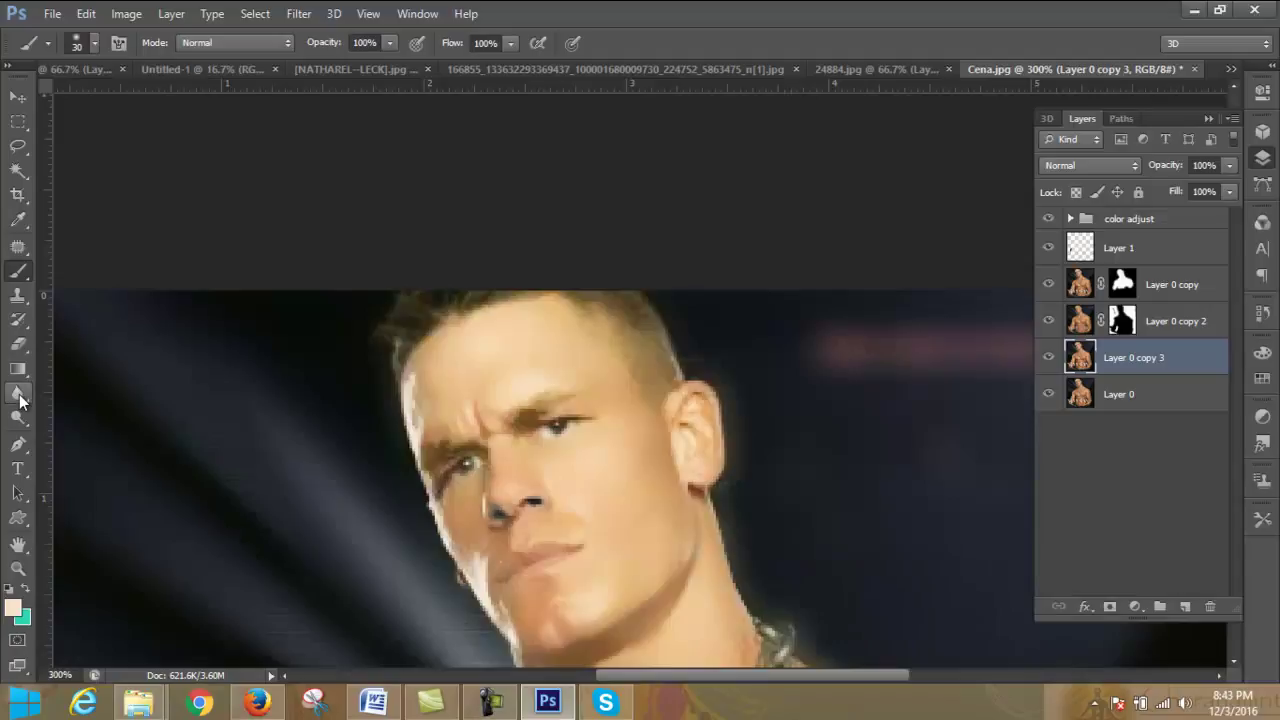
# - Select the Burn tool with a 25 px brush and darken the hair across the top of the head
pyautogui.click(19, 395)
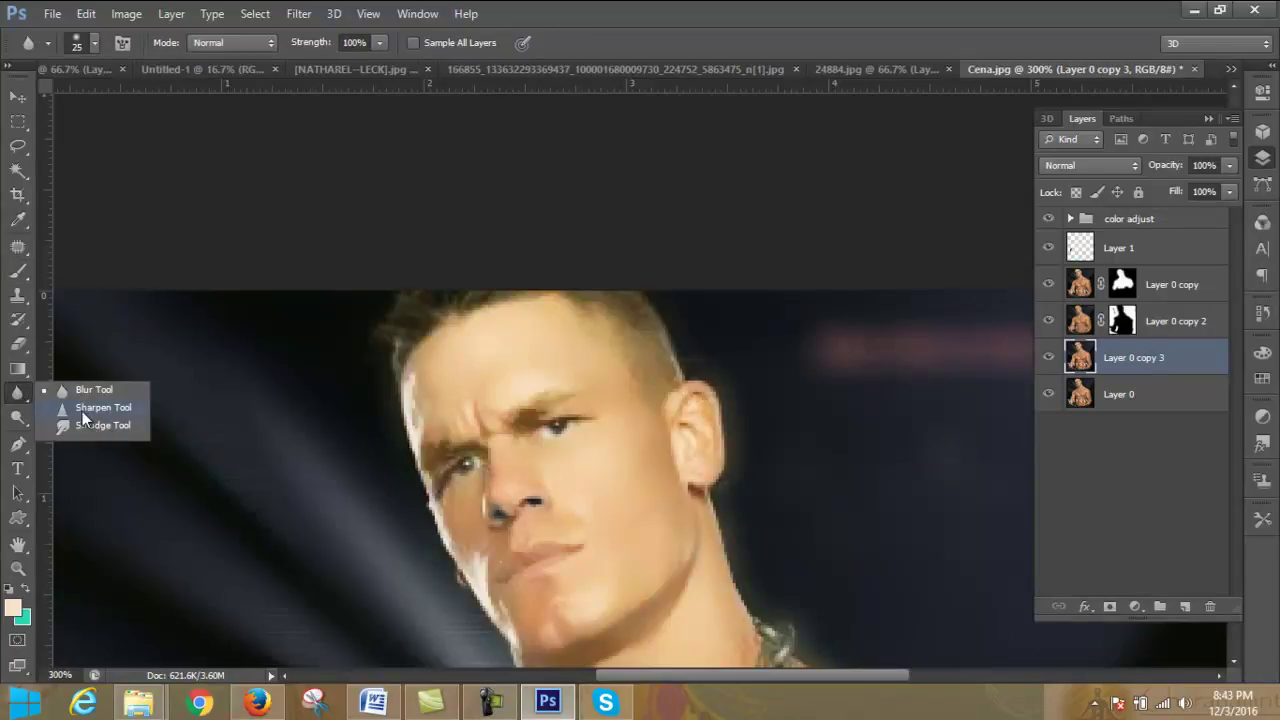
pyautogui.click(18, 418)
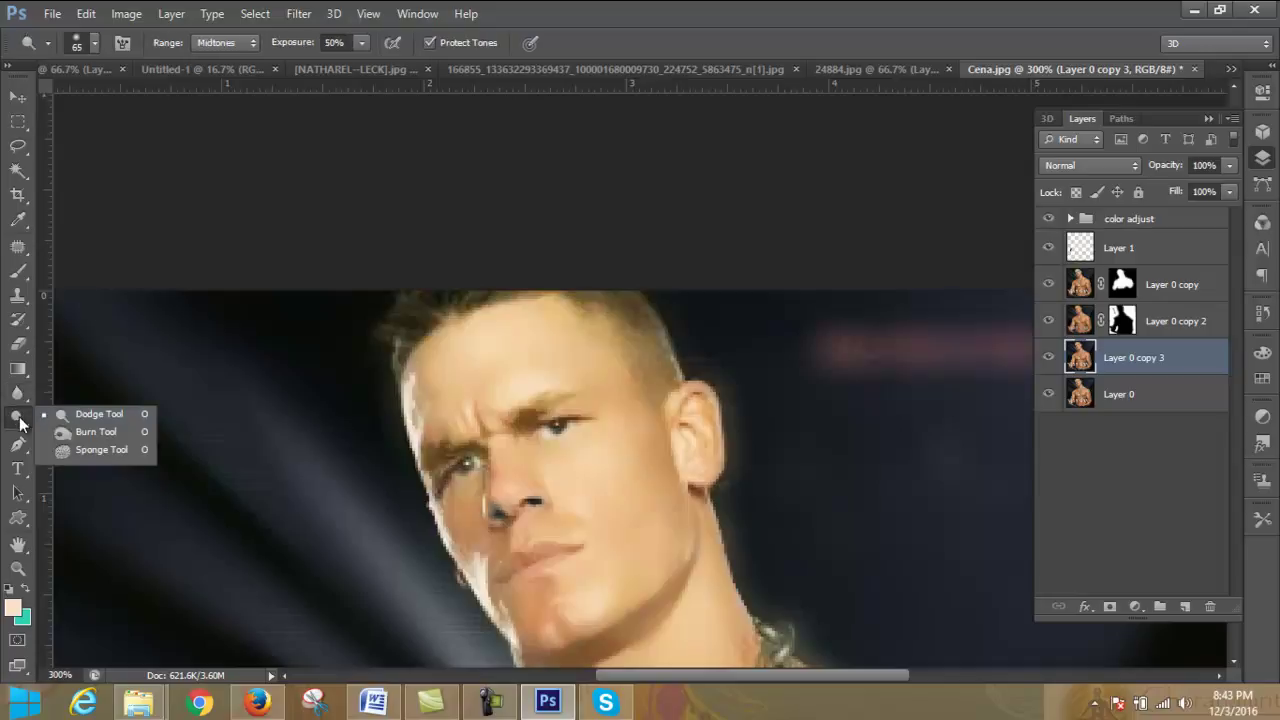
pyautogui.click(89, 431)
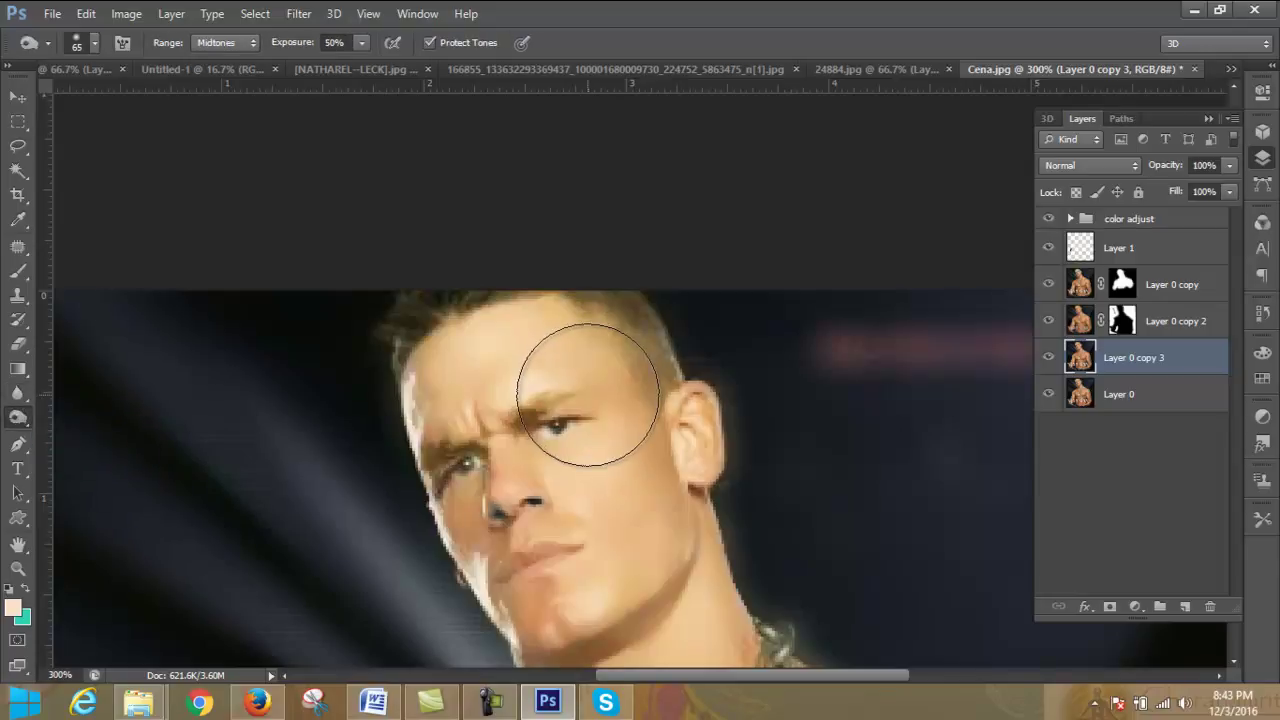
pyautogui.press('[')
pyautogui.press('[')
pyautogui.press('[')
pyautogui.press('[')
pyautogui.press('[')
pyautogui.press('[')
pyautogui.press(']')
pyautogui.press(']')
pyautogui.press(']')
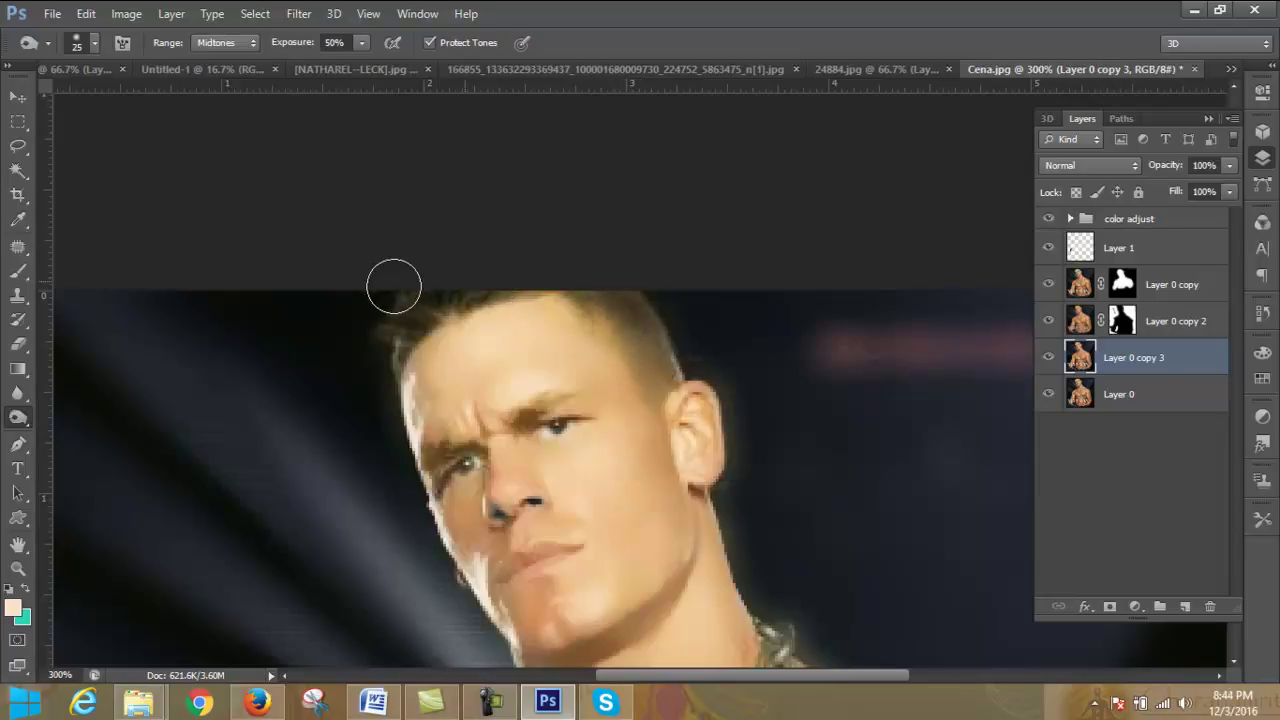
pyautogui.moveTo(375, 359)
pyautogui.mouseDown()
pyautogui.moveTo(394, 309)
pyautogui.moveTo(491, 286)
pyautogui.moveTo(617, 286)
pyautogui.moveTo(666, 366)
pyautogui.moveTo(557, 314)
pyautogui.mouseUp()
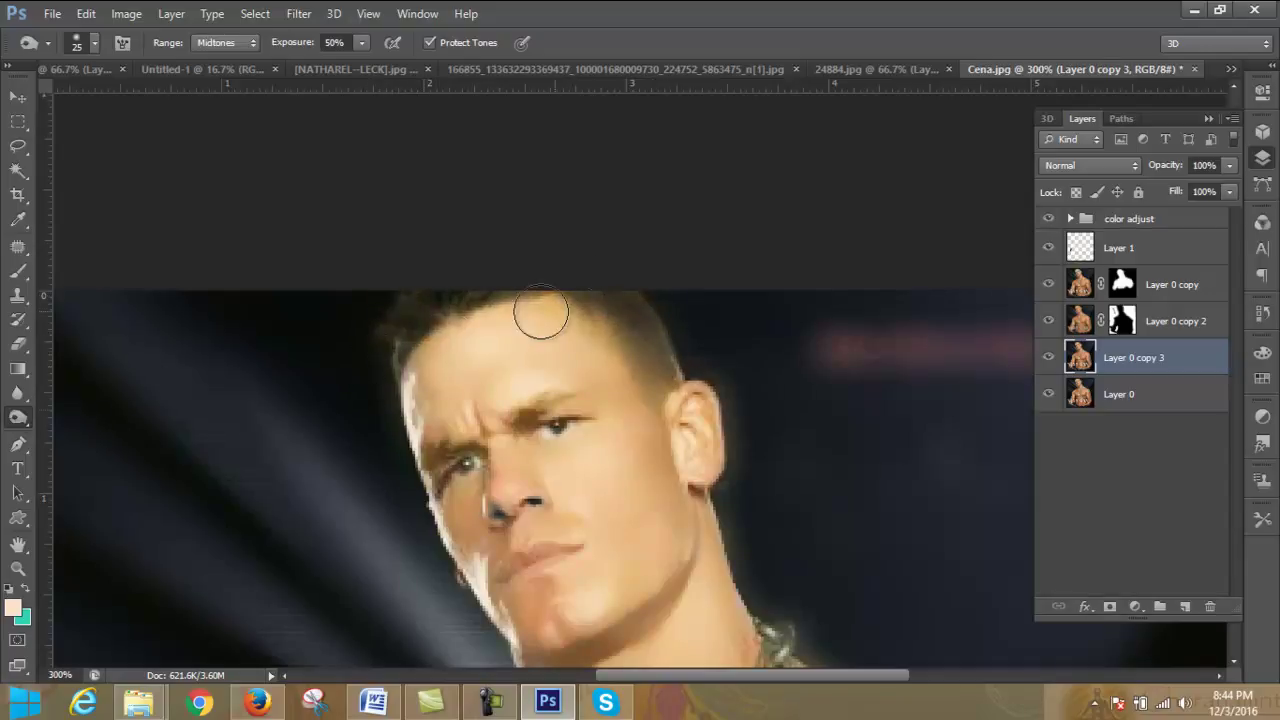
pyautogui.rightClick(19, 418)
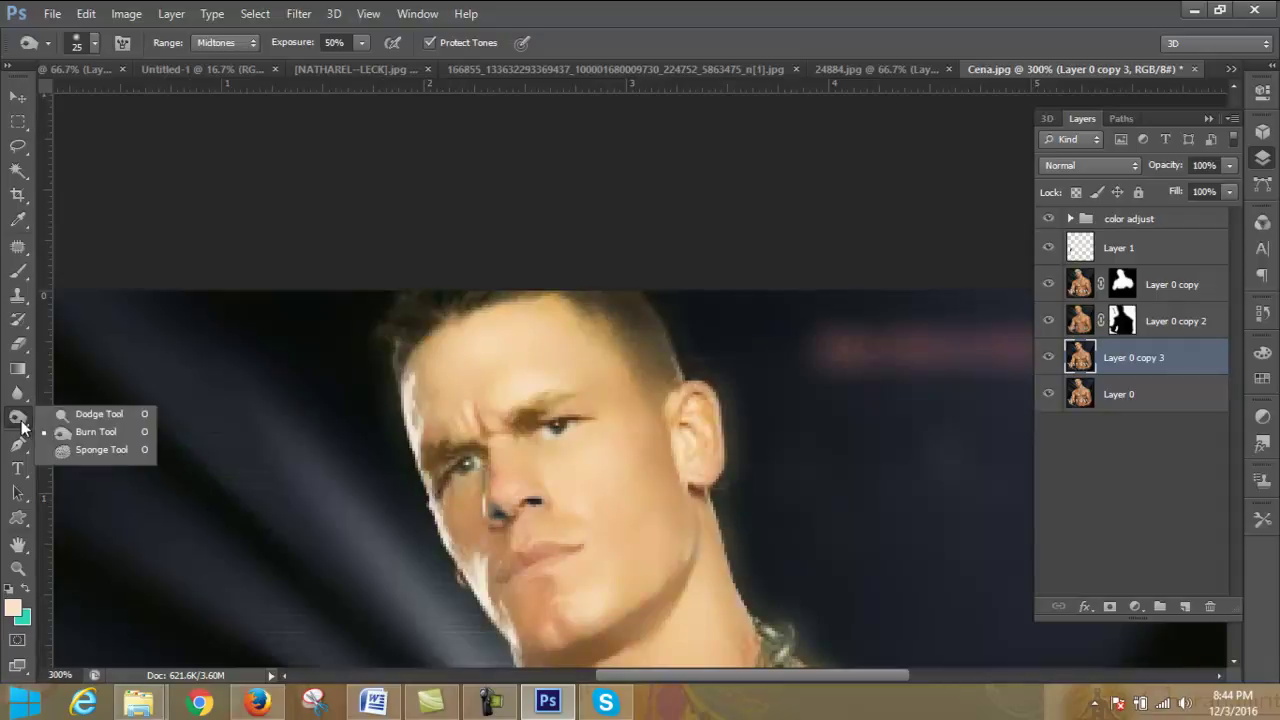
# - Burn the right eyebrow with a 10 px brush, then enlarge the Burn brush to 20
pyautogui.click(106, 423)
pyautogui.scroll(-3, 668, 428)
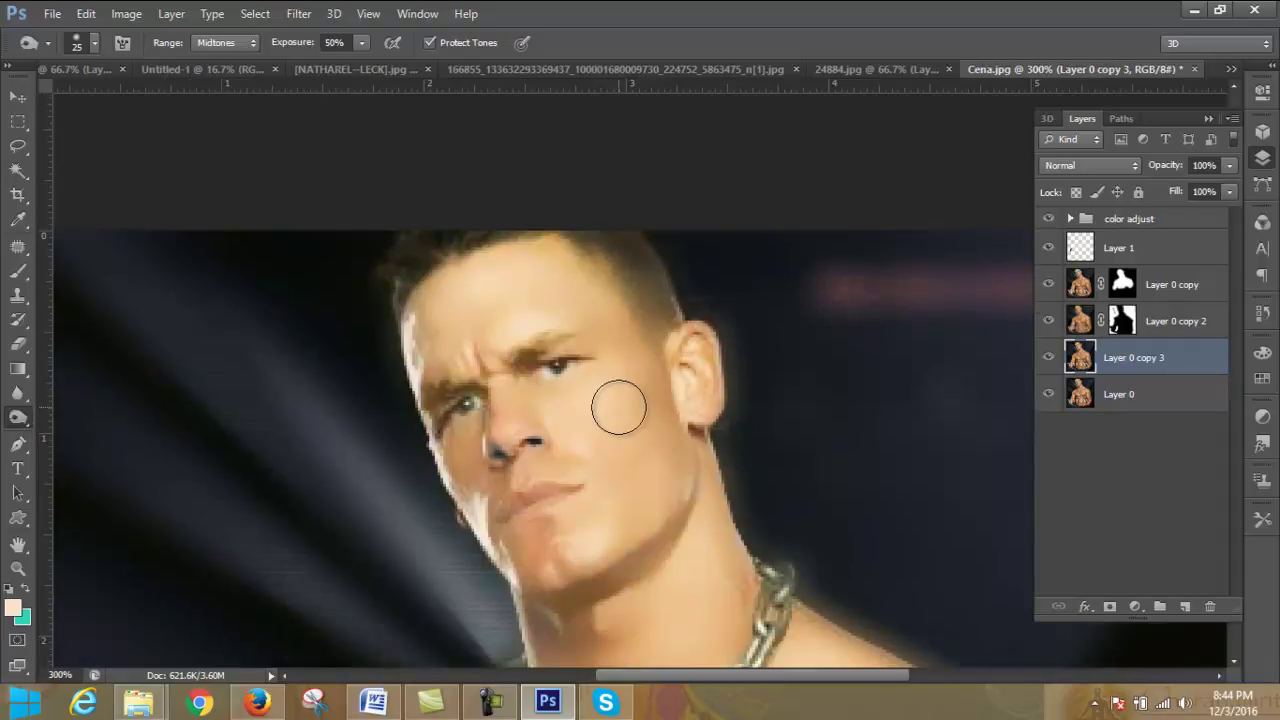
pyautogui.press('[')
pyautogui.press('[')
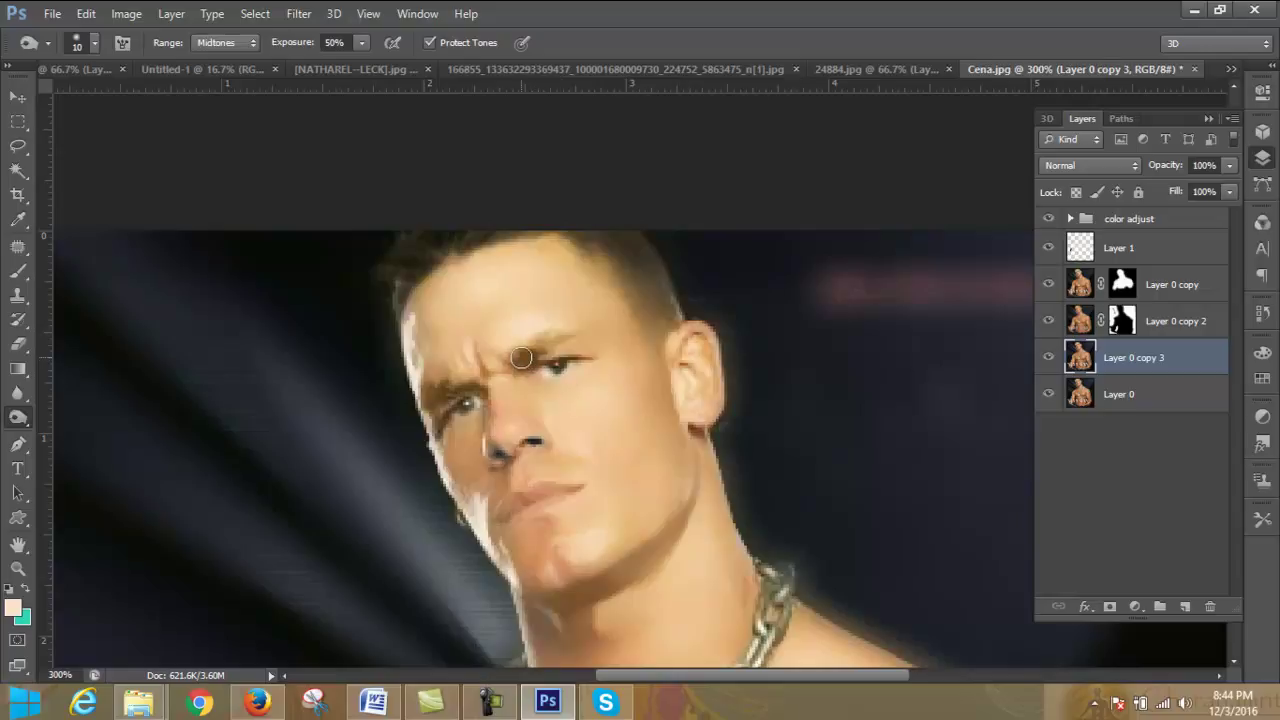
pyautogui.moveTo(551, 346); pyautogui.dragTo(574, 341)
pyautogui.scroll(-2, 613, 380)
pyautogui.scroll(3, 620, 370)
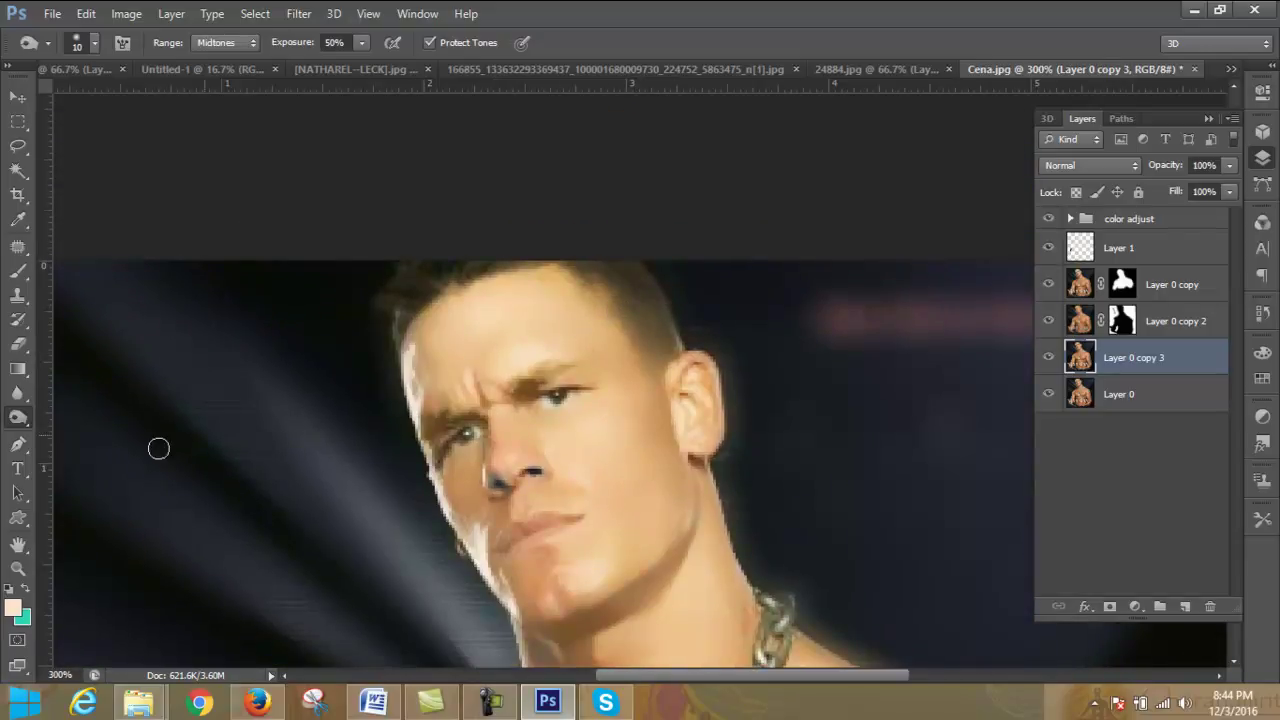
pyautogui.rightClick(22, 418)
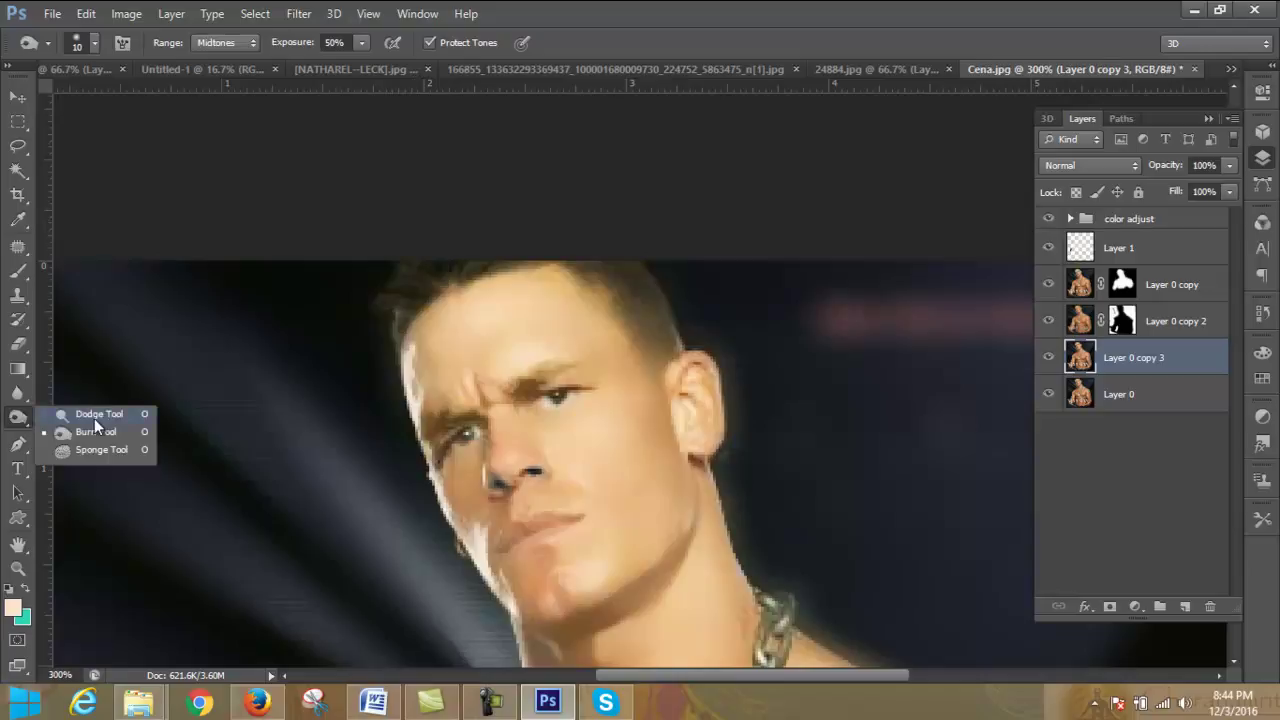
pyautogui.click(622, 413)
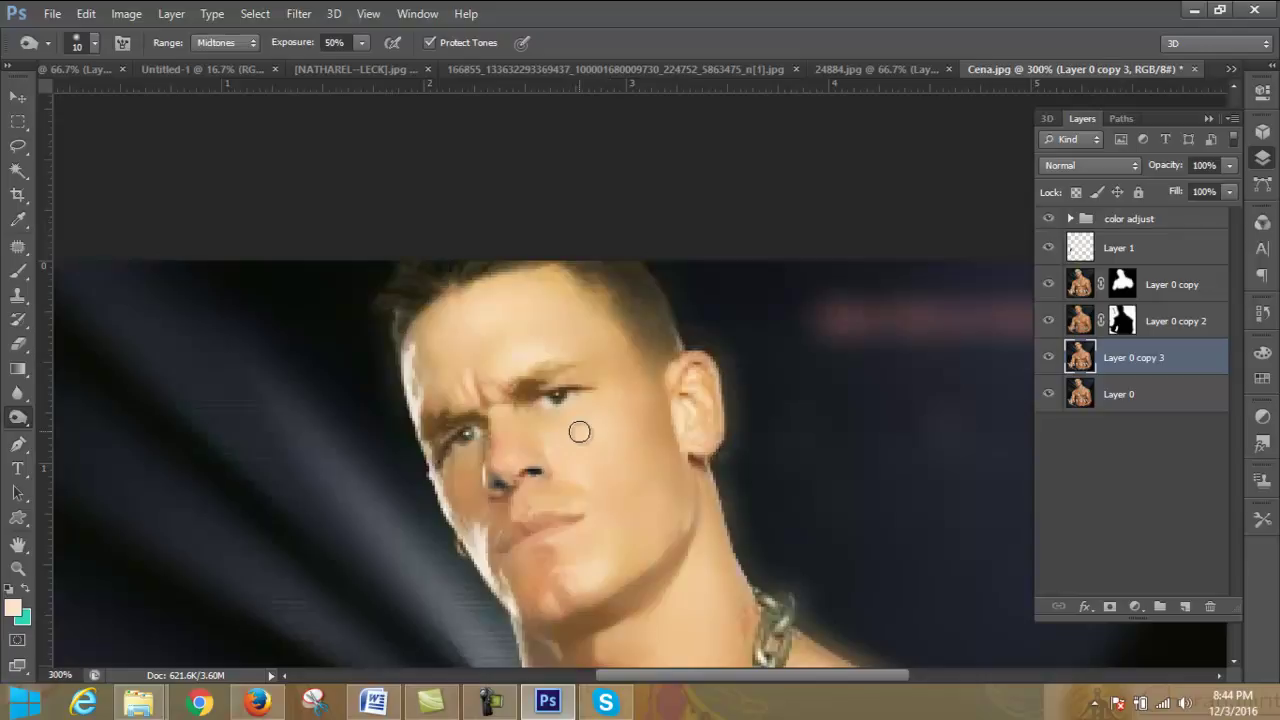
pyautogui.press(']')
# - Switch to the Dodge tool, then move on to the eagle image
pyautogui.rightClick(22, 421)
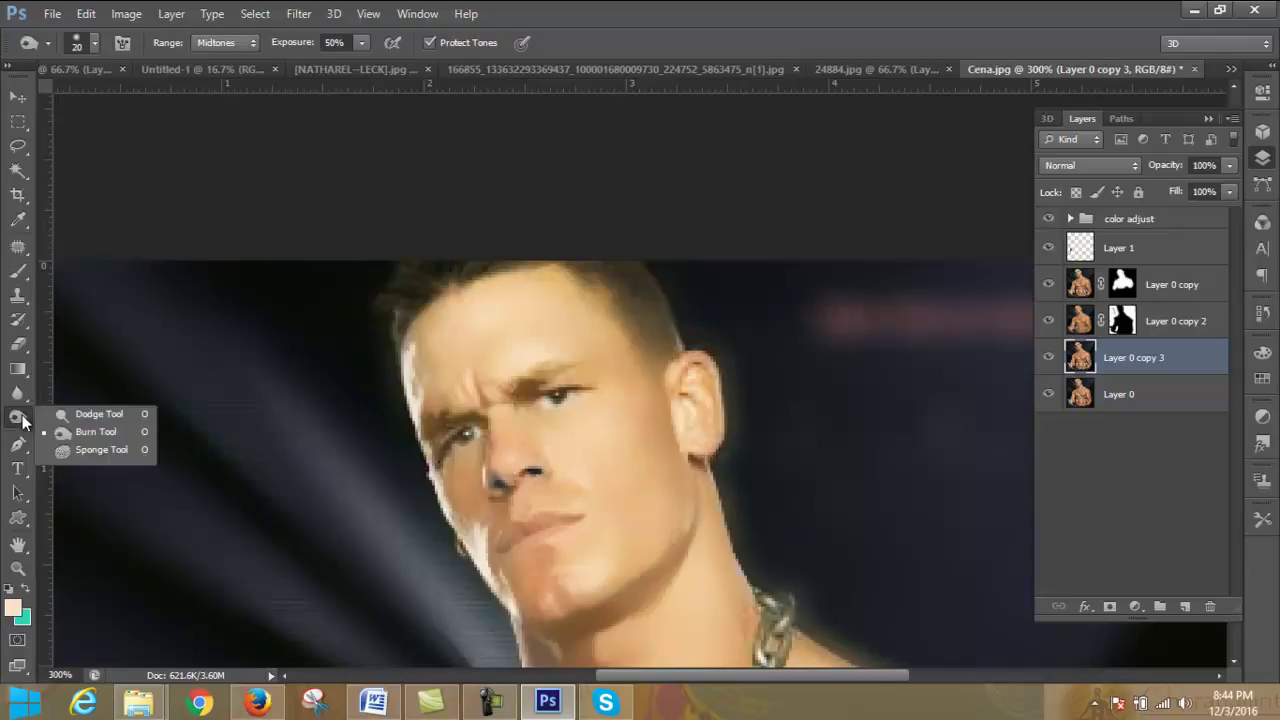
pyautogui.click(100, 414)
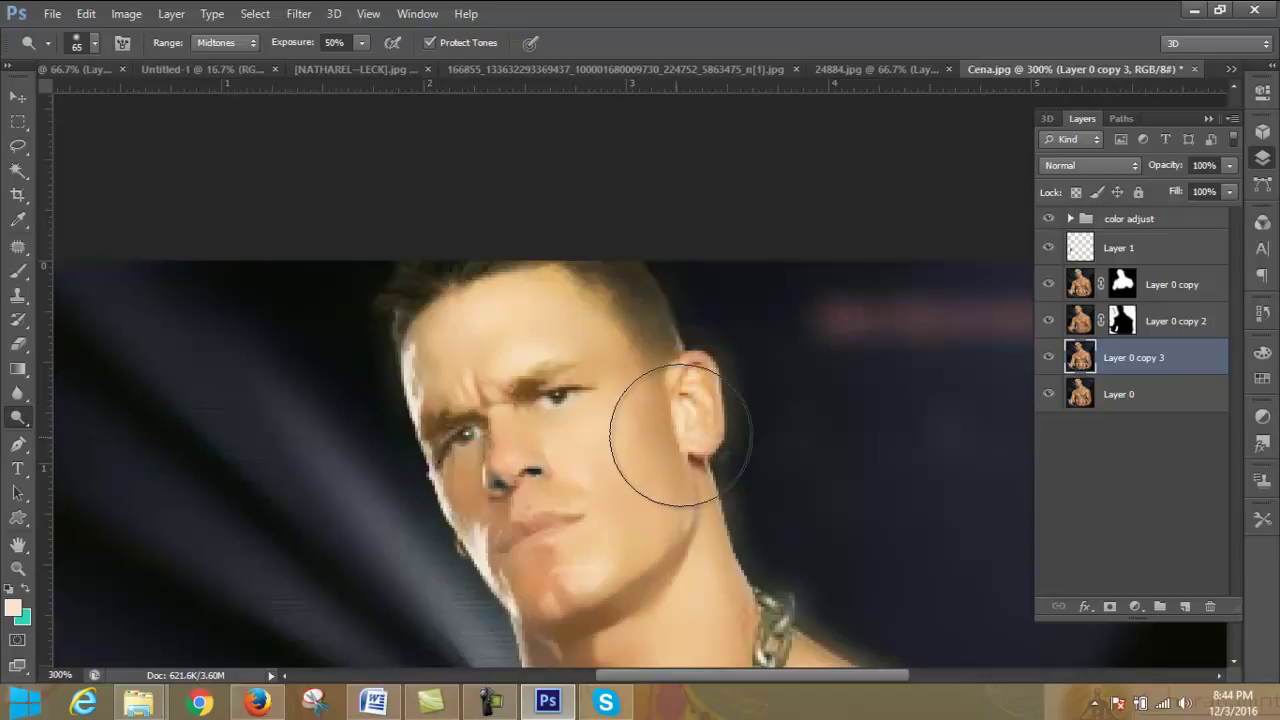
pyautogui.scroll(-1, 660, 425)
pyautogui.scroll(-1, 610, 440)
pyautogui.scroll(-1, 590, 430)
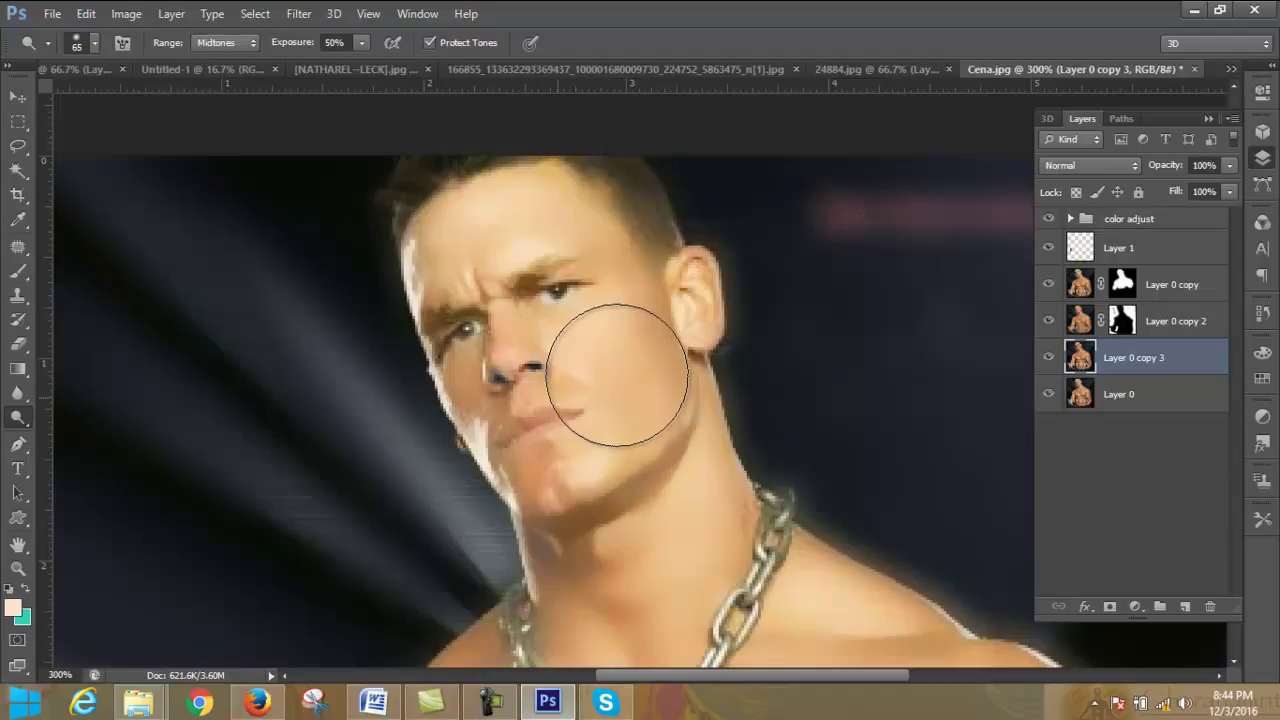
pyautogui.click(510, 68)
# - Dodge the eagle's head feathers, lower head, neck and beak area, then switch to the Sponge Tool
pyautogui.moveTo(599, 315)
pyautogui.mouseDown()
pyautogui.moveTo(558, 313)
pyautogui.moveTo(457, 371)
pyautogui.moveTo(586, 323)
pyautogui.moveTo(512, 427)
pyautogui.moveTo(651, 443)
pyautogui.moveTo(583, 402)
pyautogui.moveTo(555, 409)
pyautogui.moveTo(603, 400)
pyautogui.moveTo(625, 374)
pyautogui.moveTo(540, 392)
pyautogui.moveTo(613, 341)
pyautogui.moveTo(566, 374)
pyautogui.moveTo(623, 363)
pyautogui.moveTo(611, 404)
pyautogui.mouseUp()
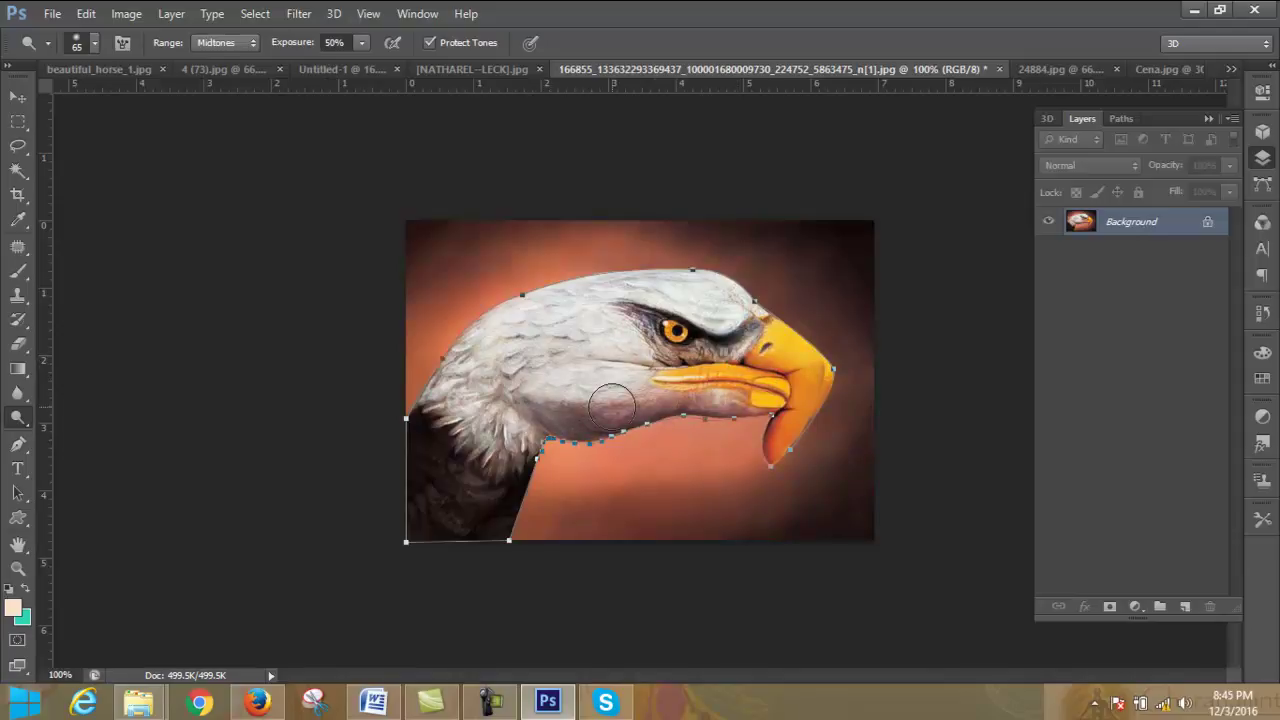
pyautogui.rightClick(15, 421)
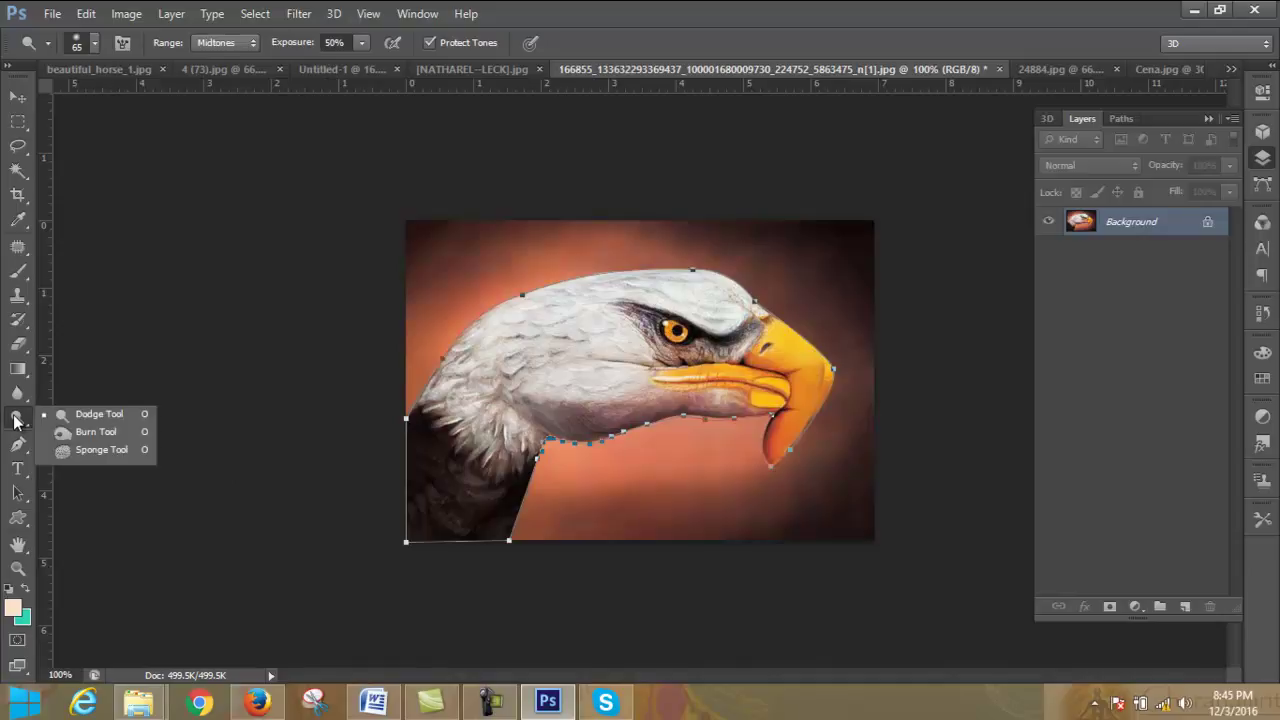
pyautogui.click(95, 413)
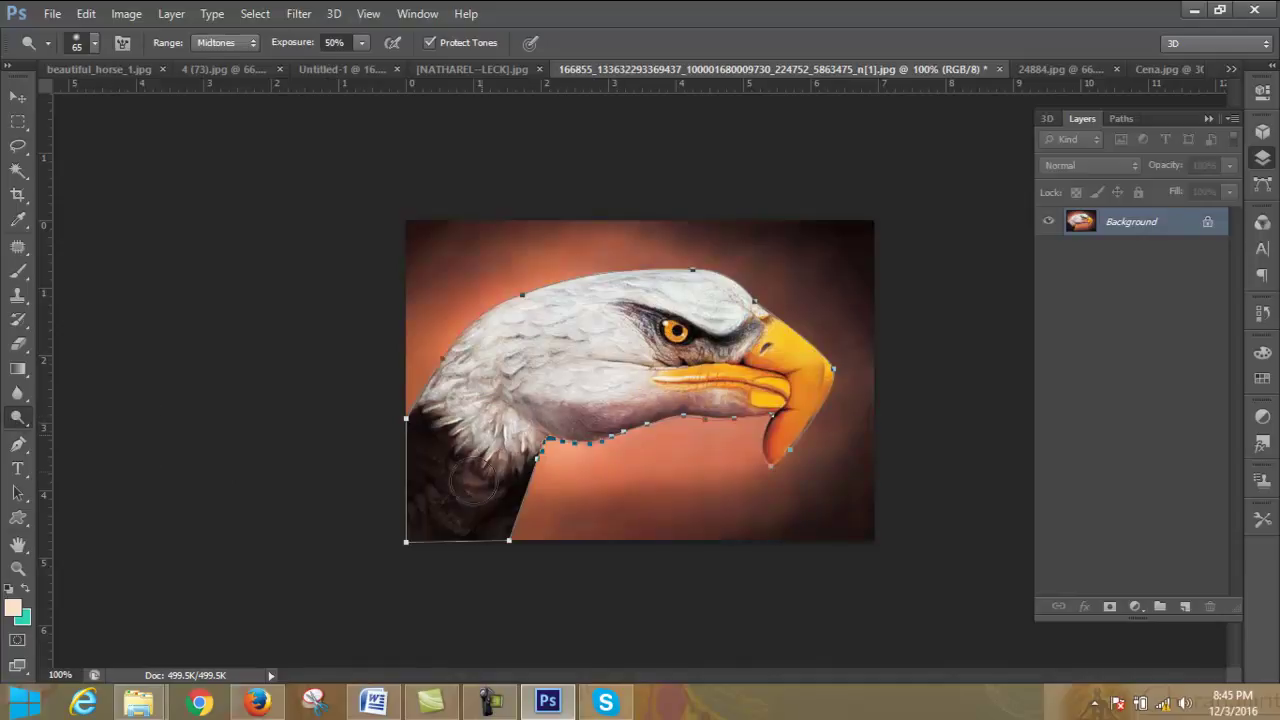
pyautogui.moveTo(440, 410)
pyautogui.mouseDown()
pyautogui.moveTo(657, 457)
pyautogui.moveTo(437, 340)
pyautogui.moveTo(471, 343)
pyautogui.moveTo(405, 400)
pyautogui.moveTo(663, 286)
pyautogui.moveTo(440, 292)
pyautogui.mouseUp()
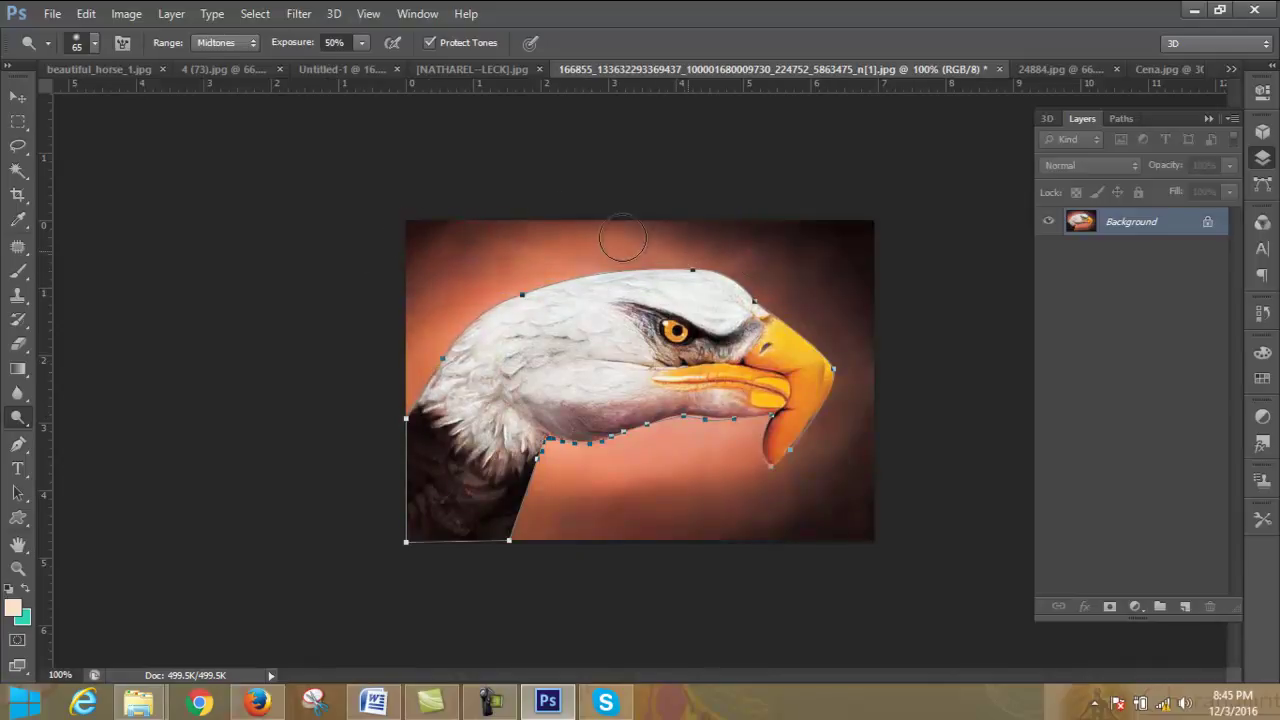
pyautogui.moveTo(830, 355)
pyautogui.mouseDown()
pyautogui.moveTo(857, 443)
pyautogui.moveTo(624, 478)
pyautogui.mouseUp()
pyautogui.rightClick(24, 421)
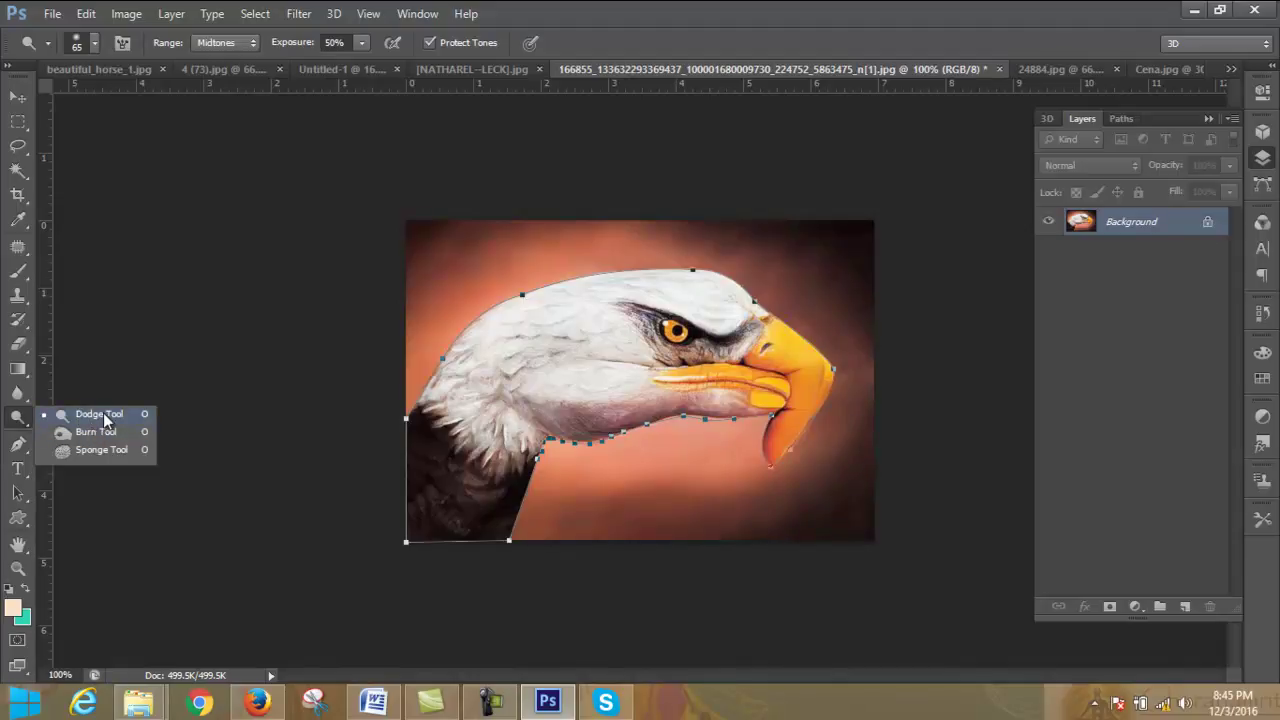
pyautogui.click(112, 450)
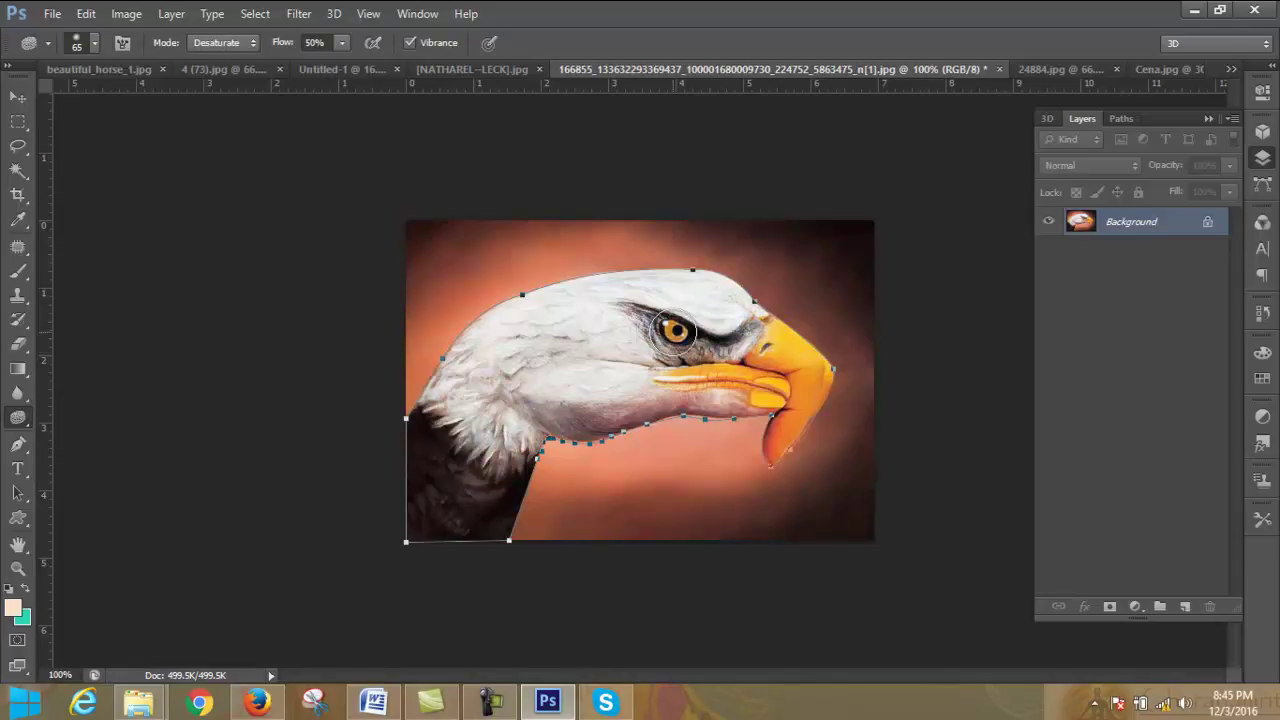
# - Desaturate the eagle's eye and yellow beak strip at 100% flow, undoing the last stroke
pyautogui.click(676, 333)
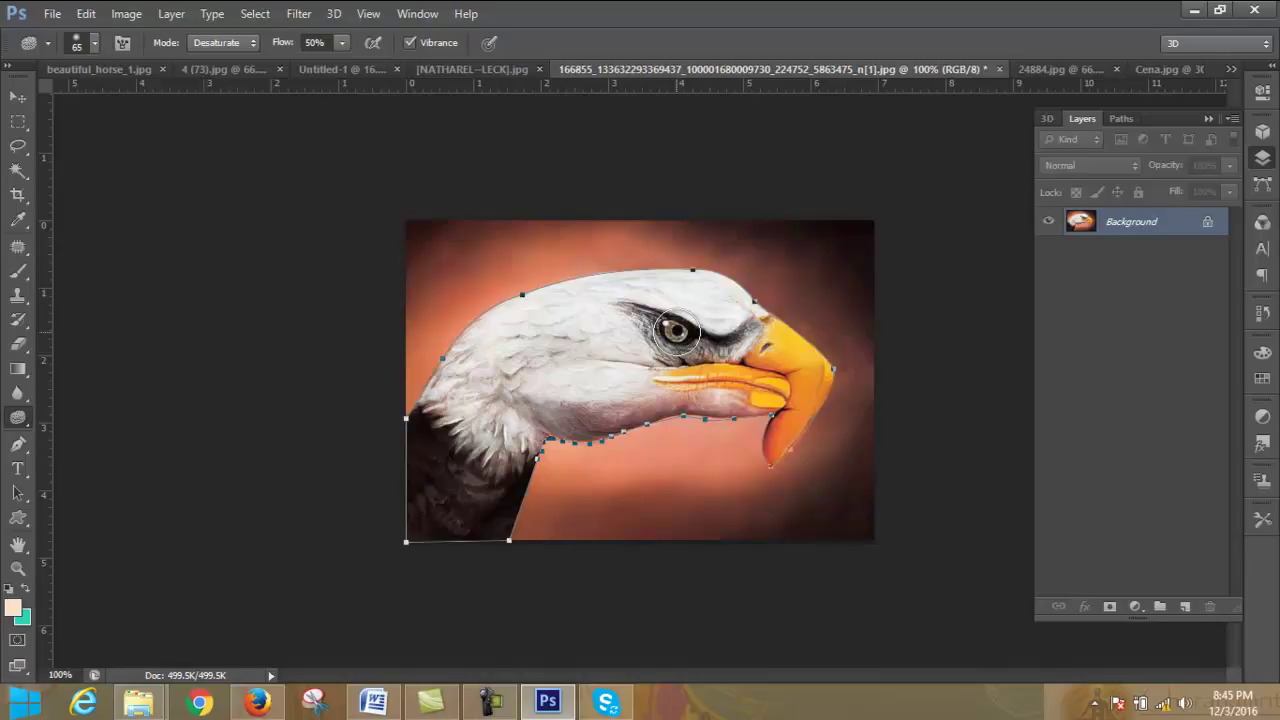
pyautogui.moveTo(671, 365)
pyautogui.mouseDown()
pyautogui.moveTo(780, 390)
pyautogui.moveTo(772, 380)
pyautogui.mouseUp()
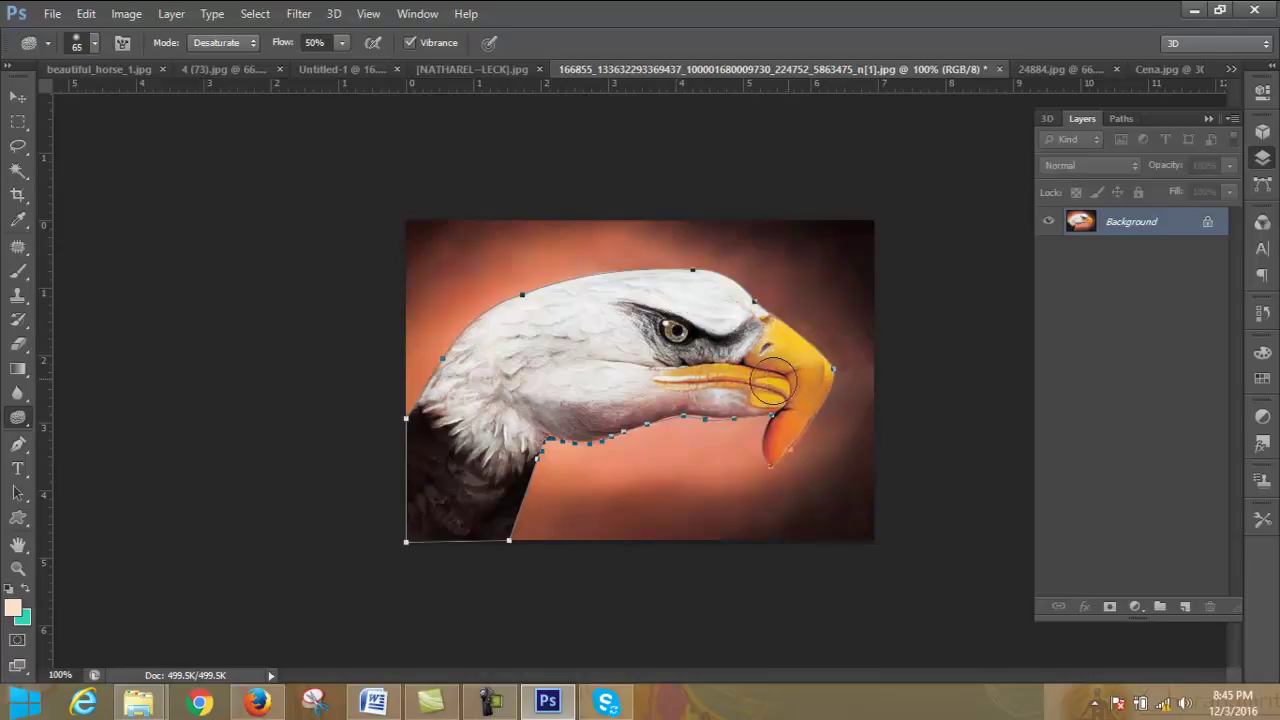
pyautogui.moveTo(772, 380)
pyautogui.mouseDown()
pyautogui.moveTo(683, 380)
pyautogui.moveTo(785, 372)
pyautogui.moveTo(651, 366)
pyautogui.moveTo(689, 388)
pyautogui.moveTo(651, 360)
pyautogui.moveTo(818, 388)
pyautogui.moveTo(680, 376)
pyautogui.moveTo(741, 380)
pyautogui.mouseUp()
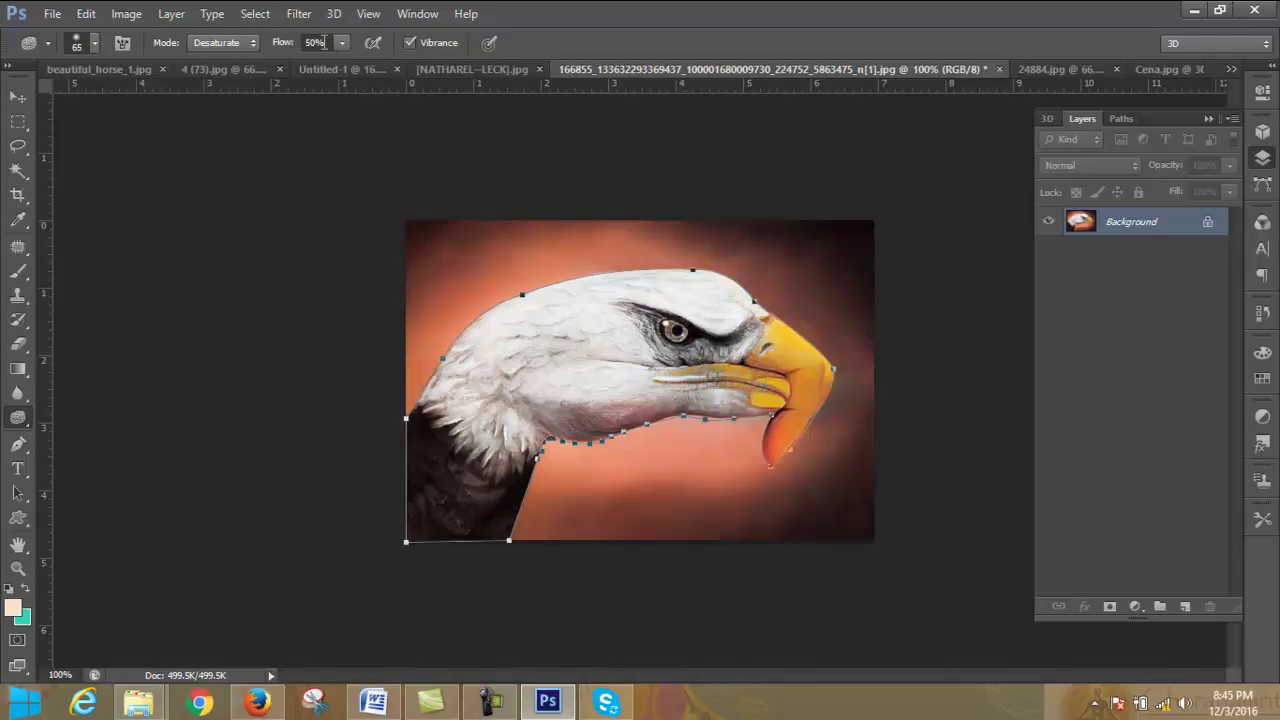
pyautogui.moveTo(745, 345)
pyautogui.mouseDown()
pyautogui.moveTo(786, 335)
pyautogui.moveTo(767, 393)
pyautogui.moveTo(716, 372)
pyautogui.mouseUp()
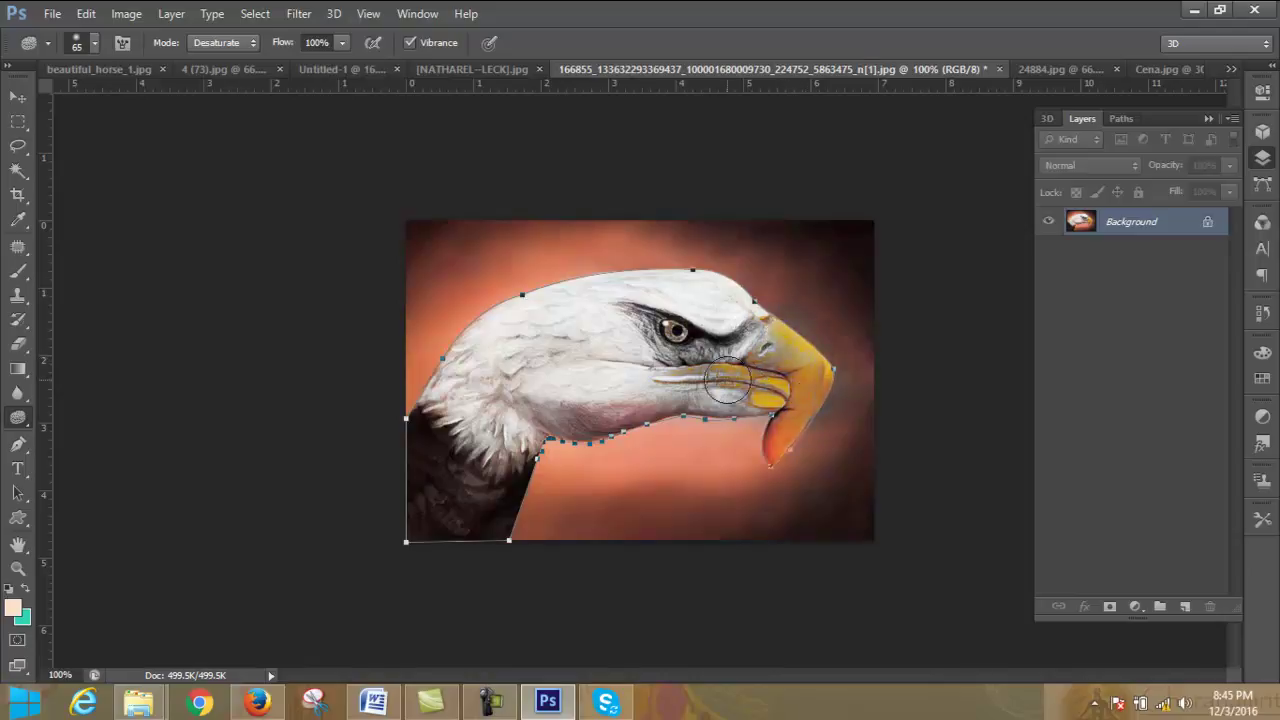
pyautogui.hotkey('ctrl', 'z')
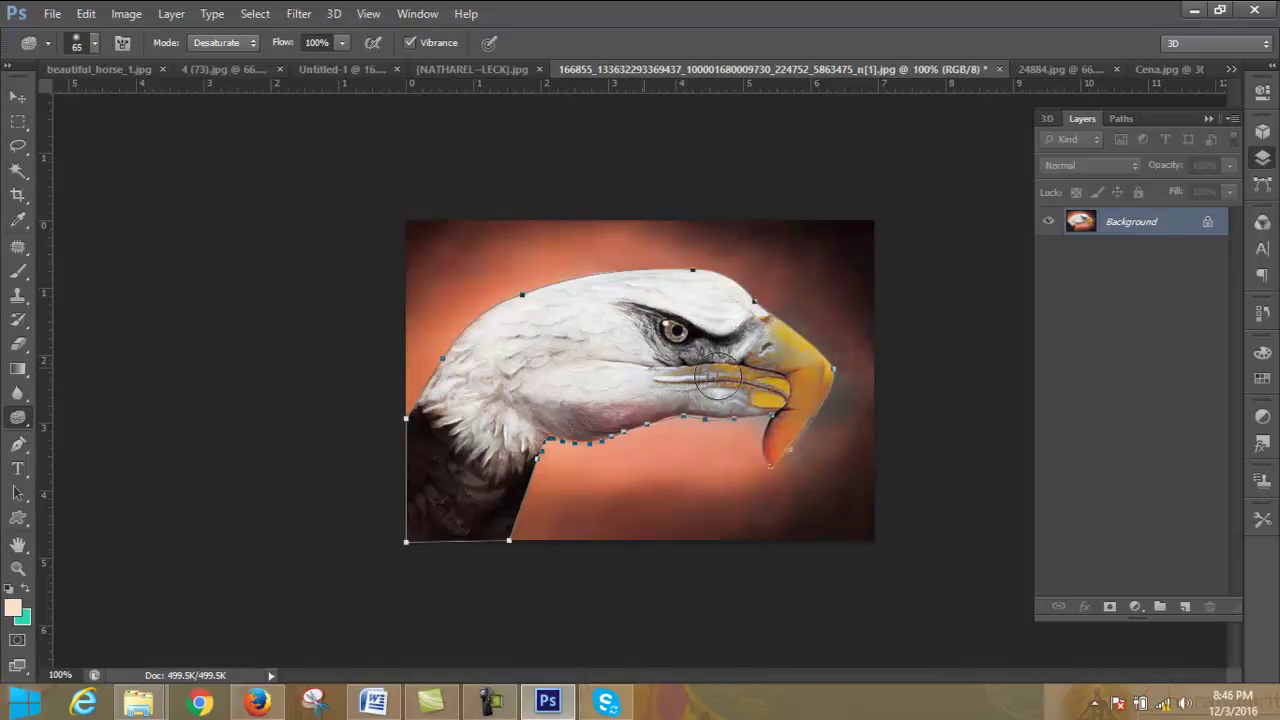
# - Keep the Sponge Tool active and desaturate the background below the eagle's neck
pyautogui.rightClick(20, 420)
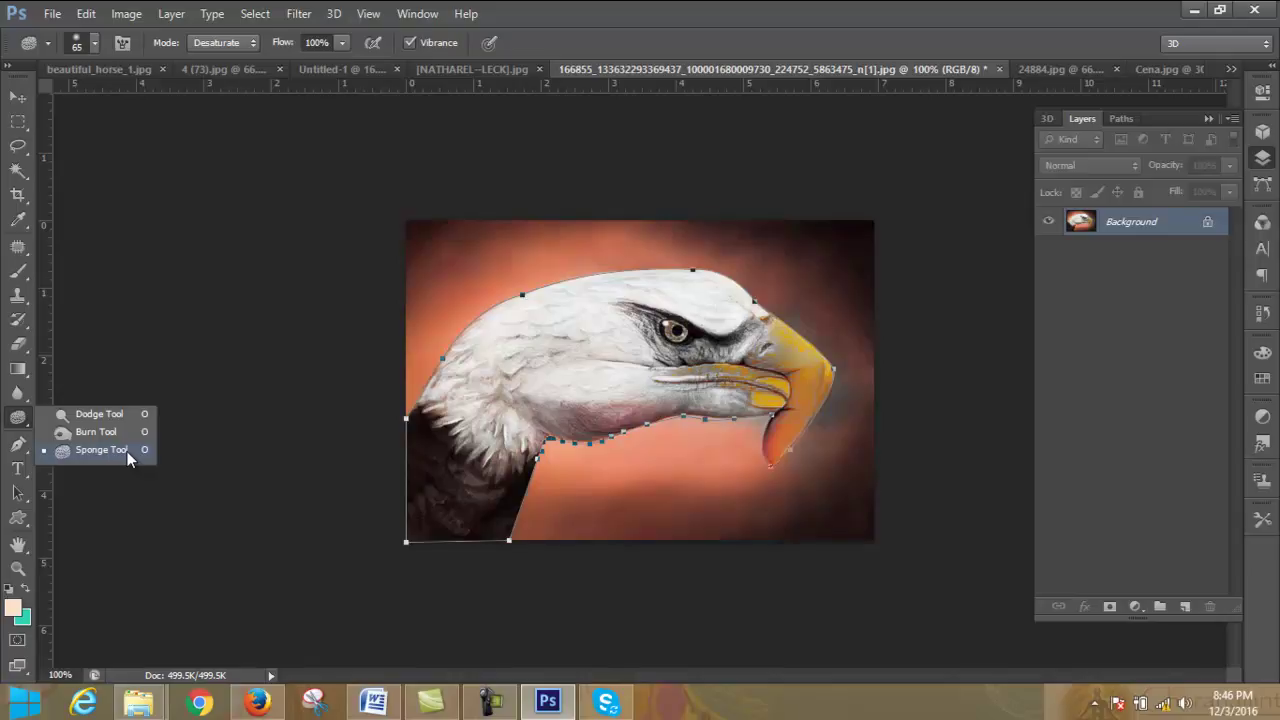
pyautogui.click(127, 451)
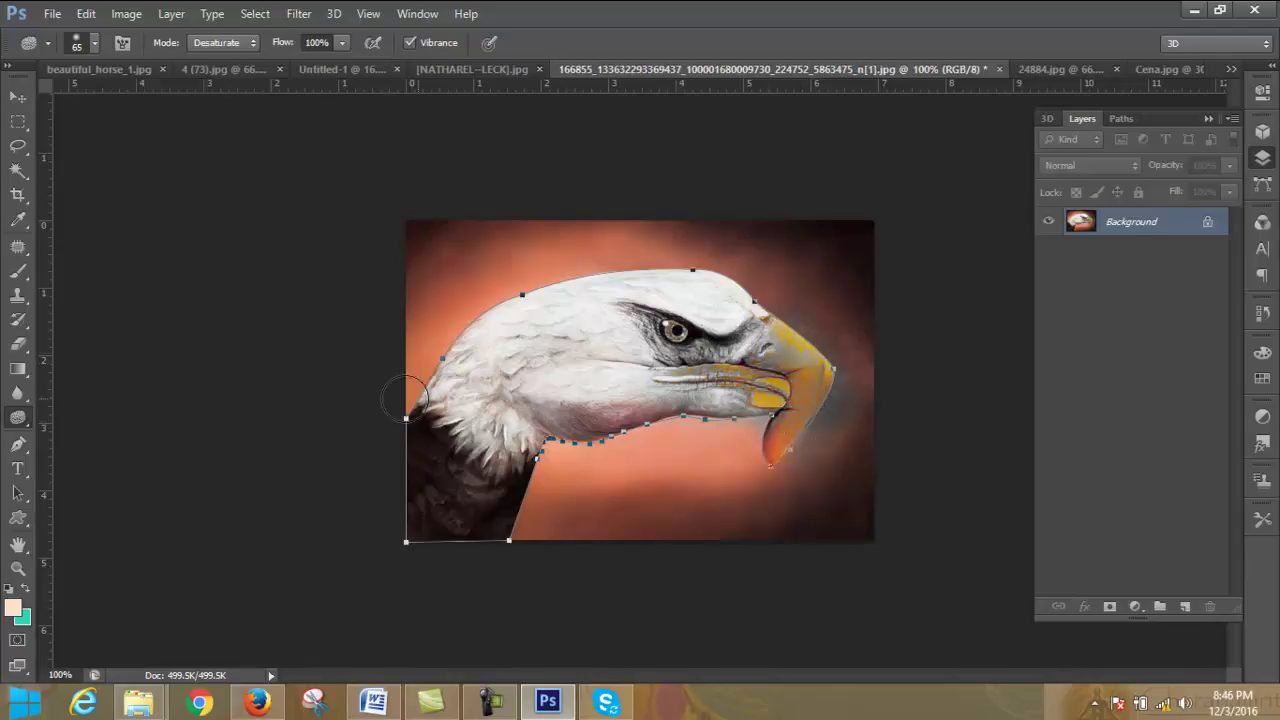
pyautogui.rightClick(20, 419)
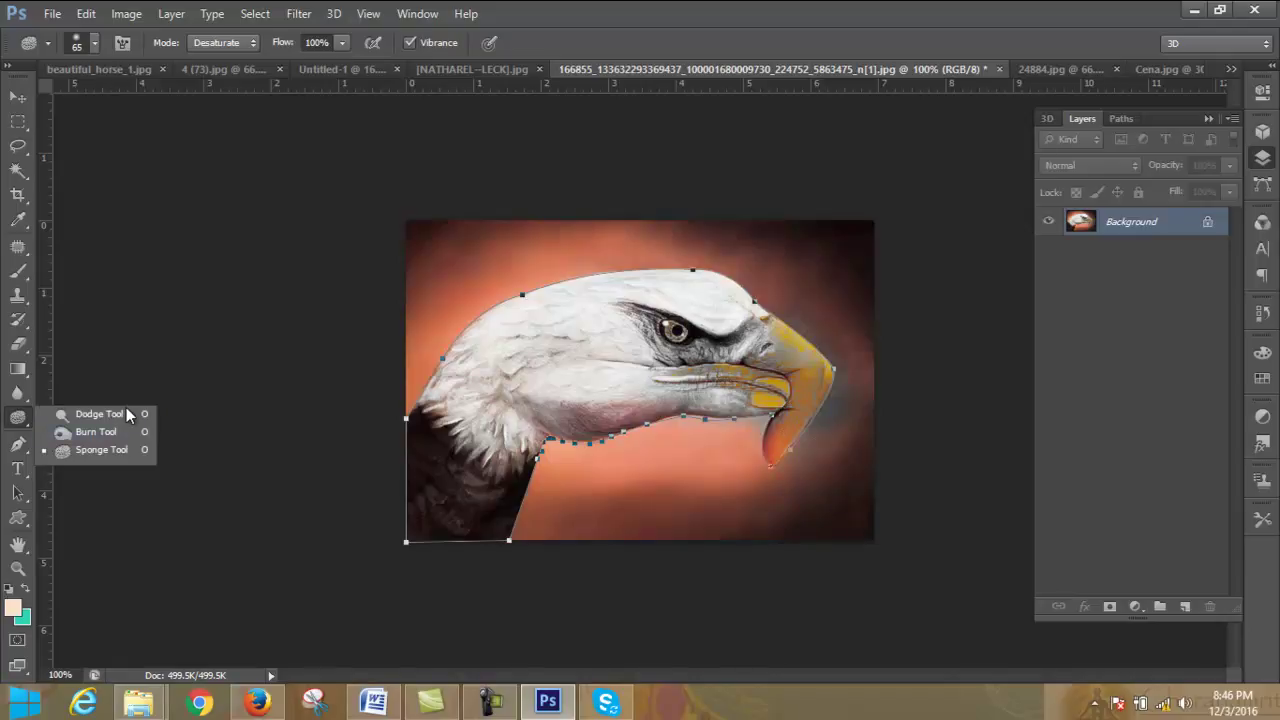
pyautogui.click(104, 452)
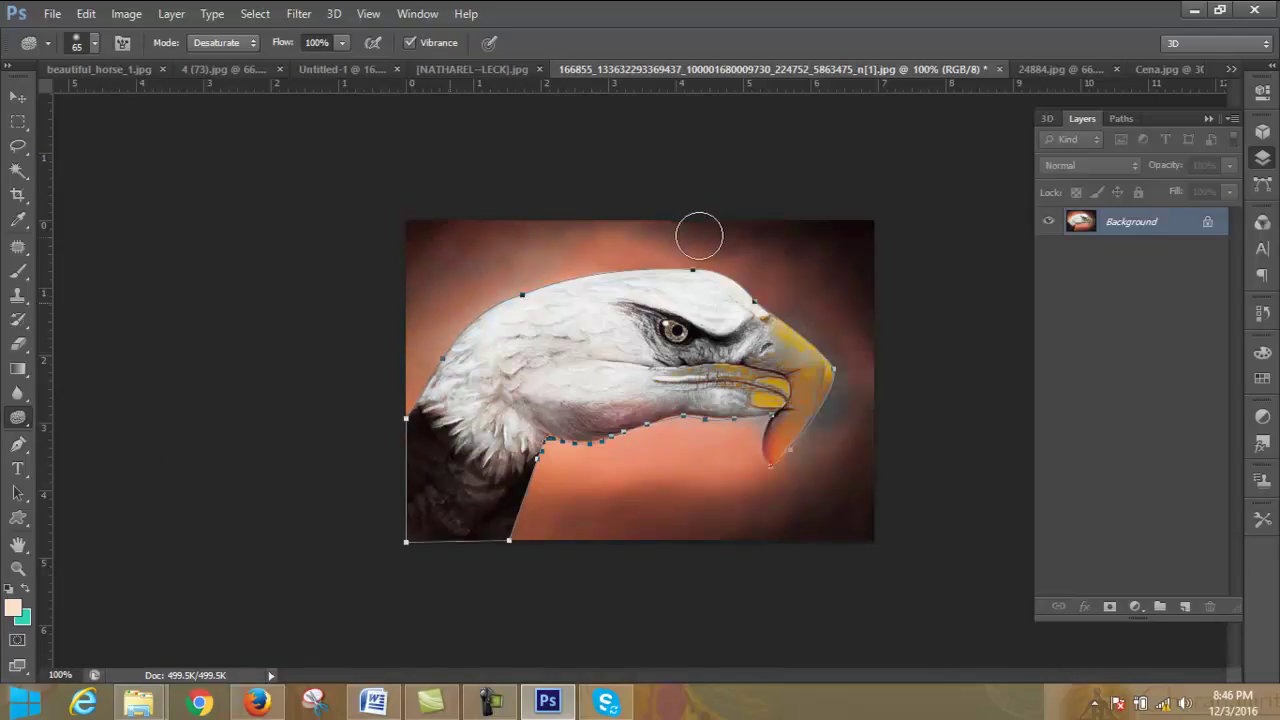
pyautogui.moveTo(510, 450); pyautogui.dragTo(590, 468)
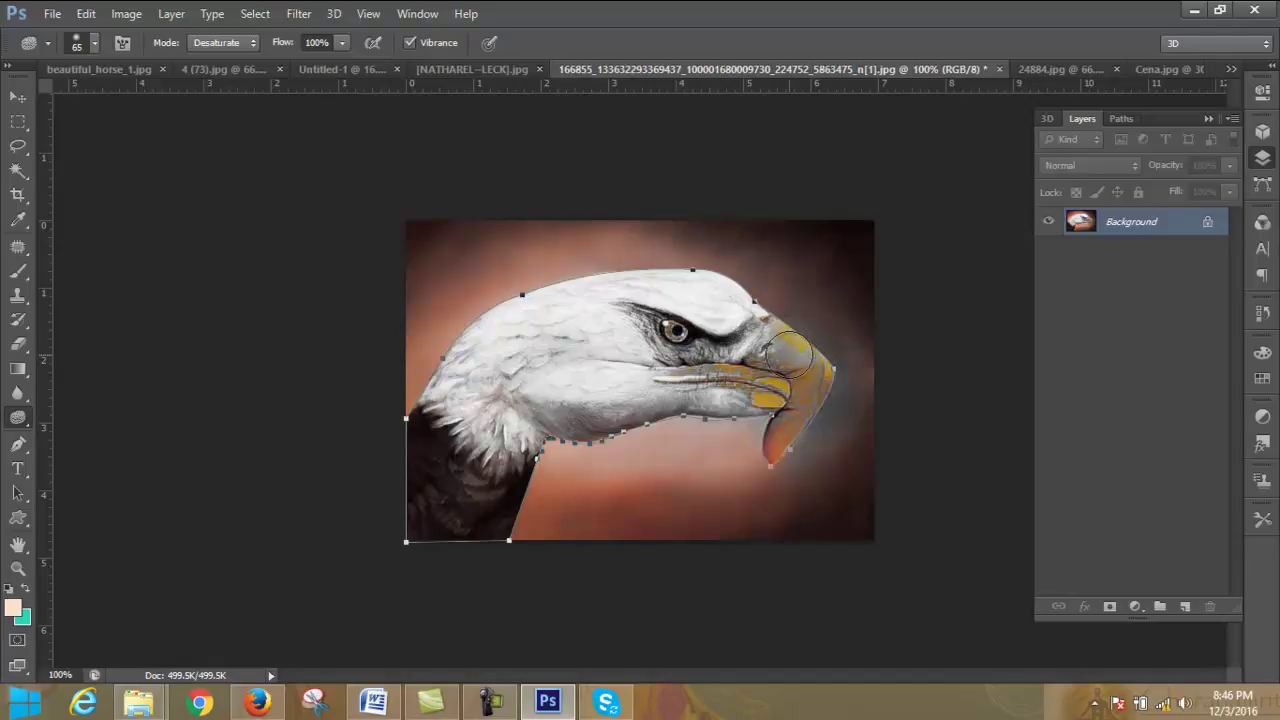
pyautogui.click(490, 700)
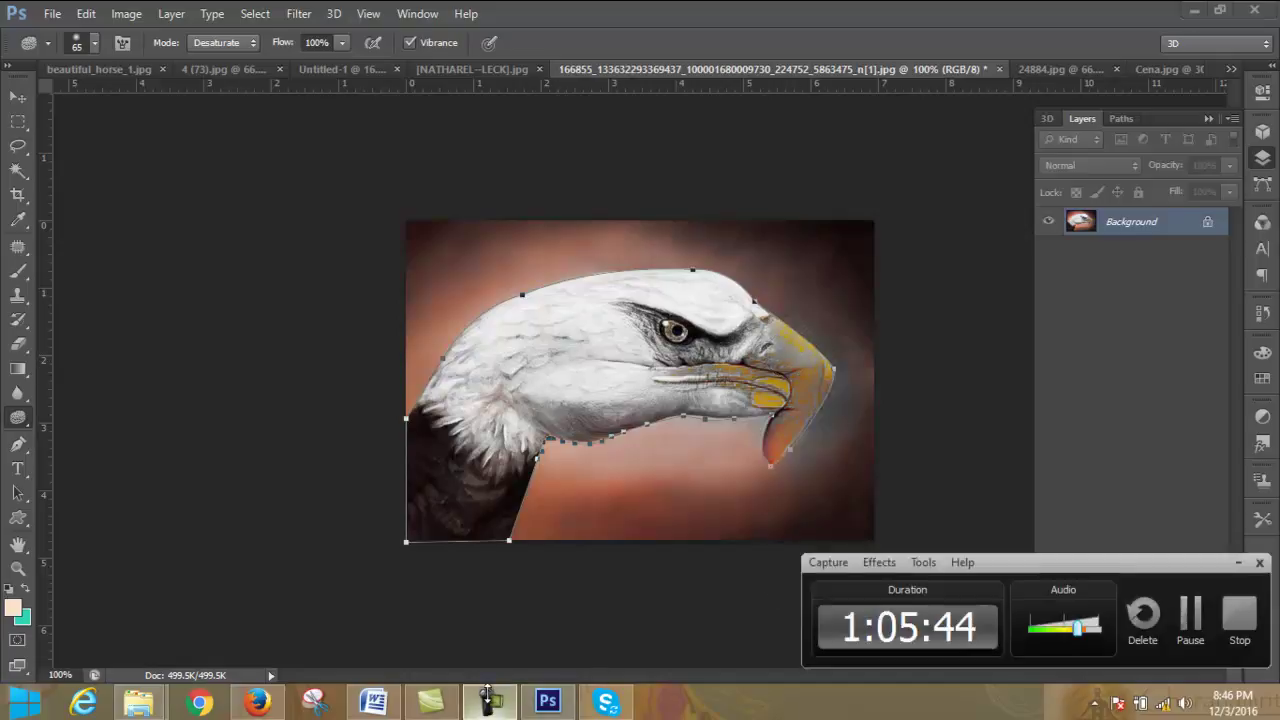